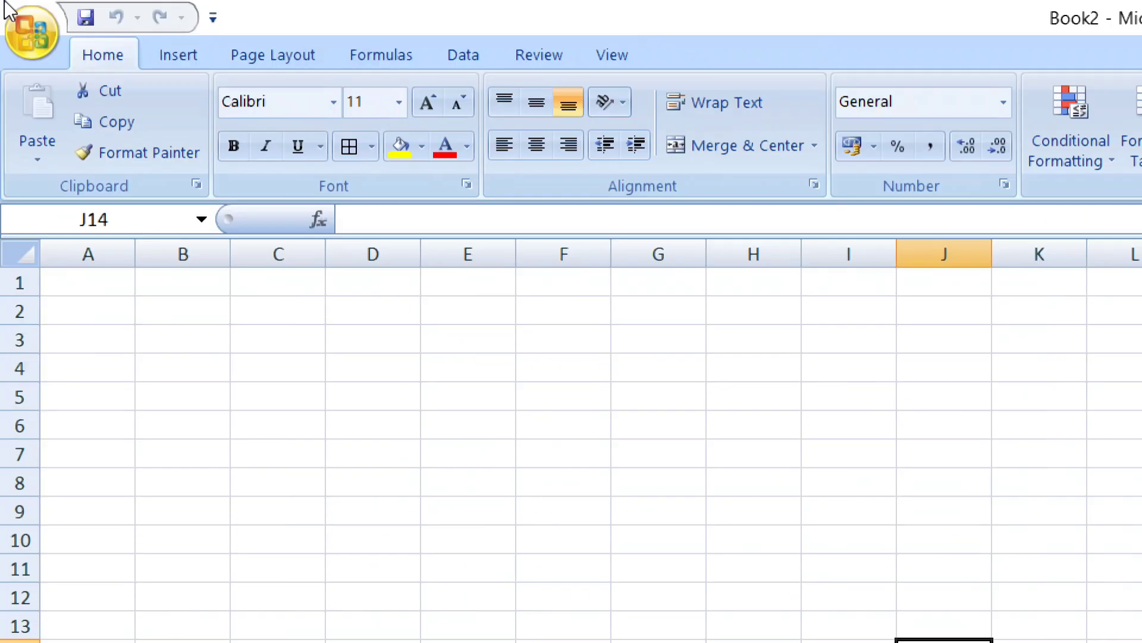
Step: Open the recently used workbook SIMPLE BILL and view its billing table
click(89, 27)
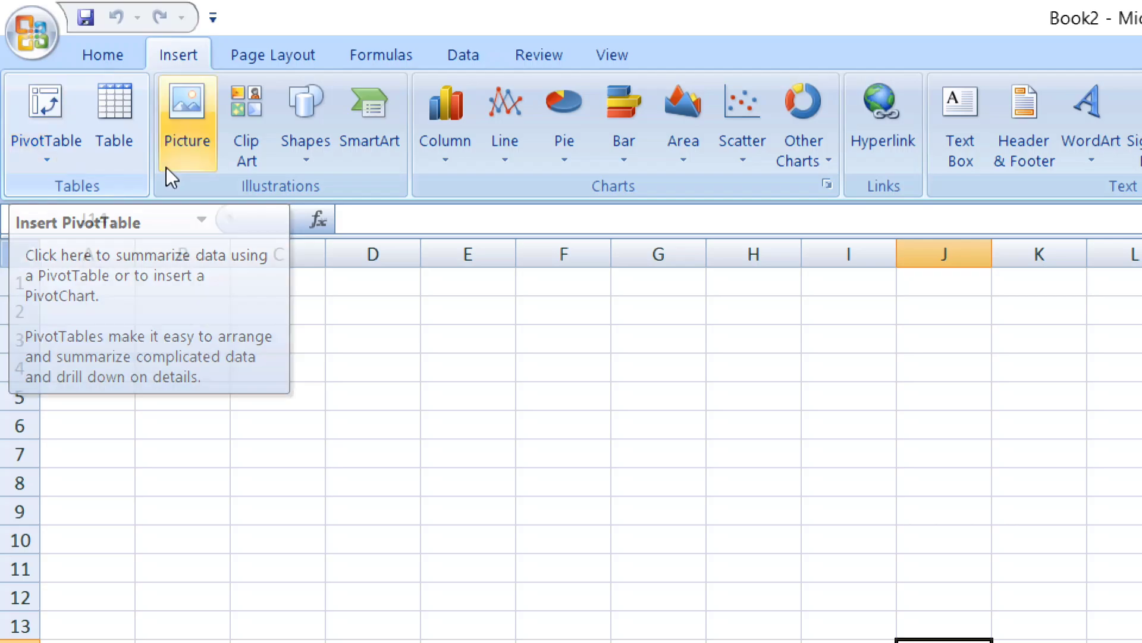
click(46, 348)
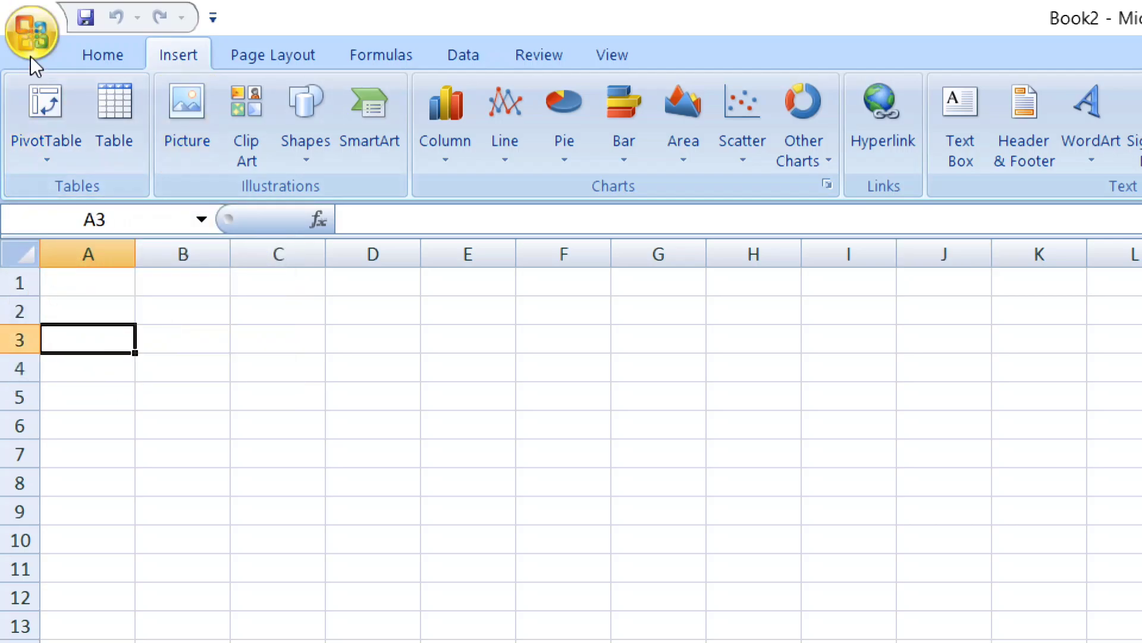
click(30, 28)
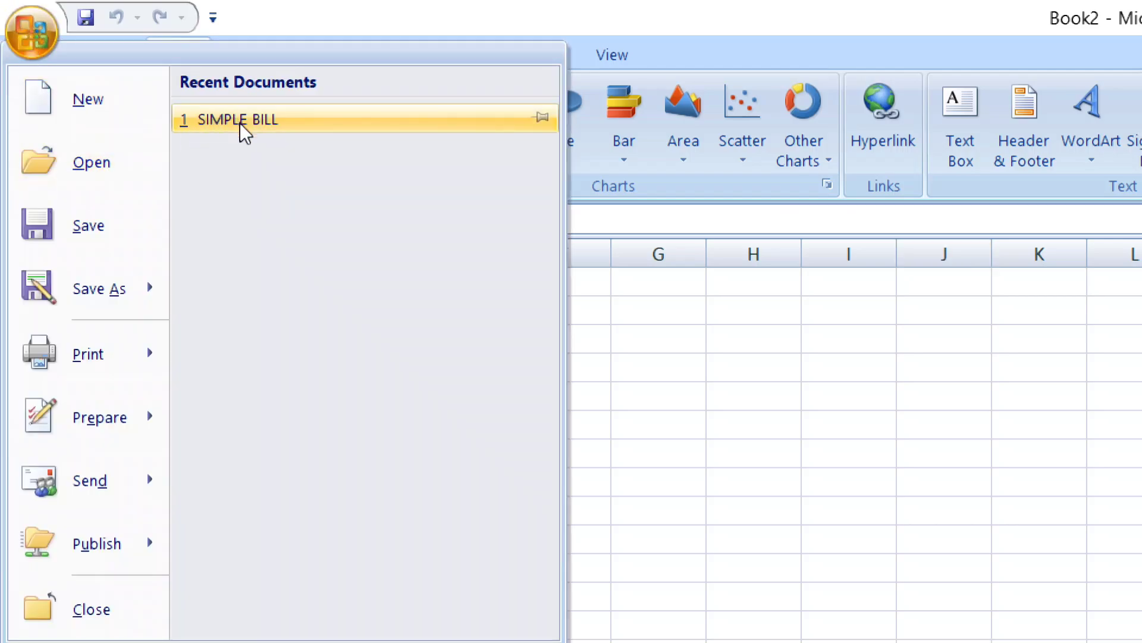
click(276, 132)
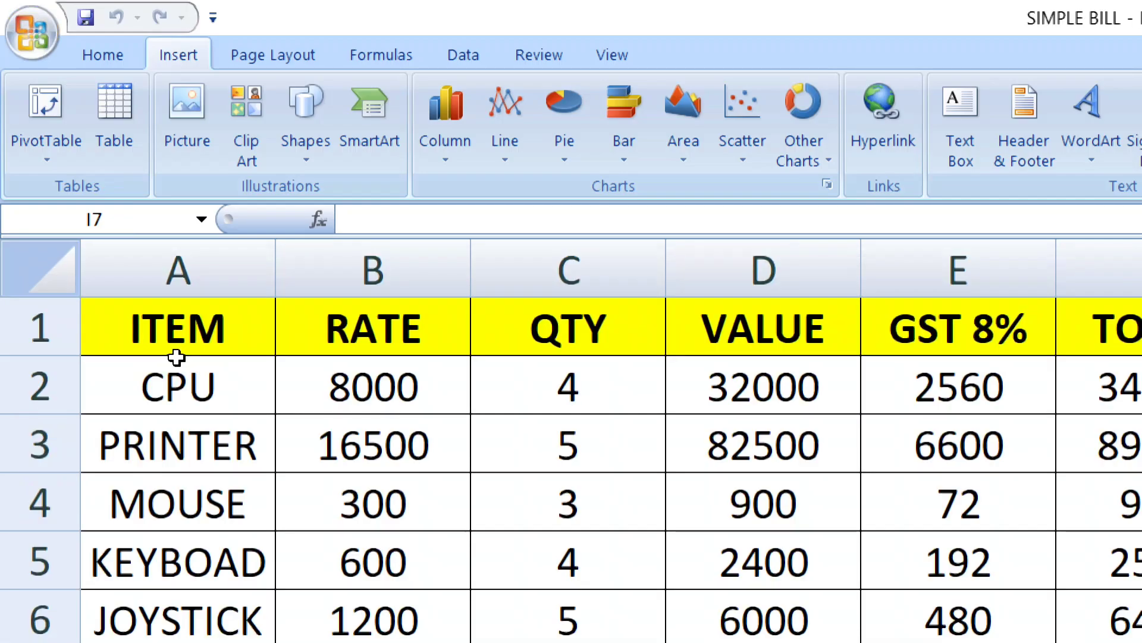
scroll(367, 456, down, 1)
scroll(369, 456, up, 1)
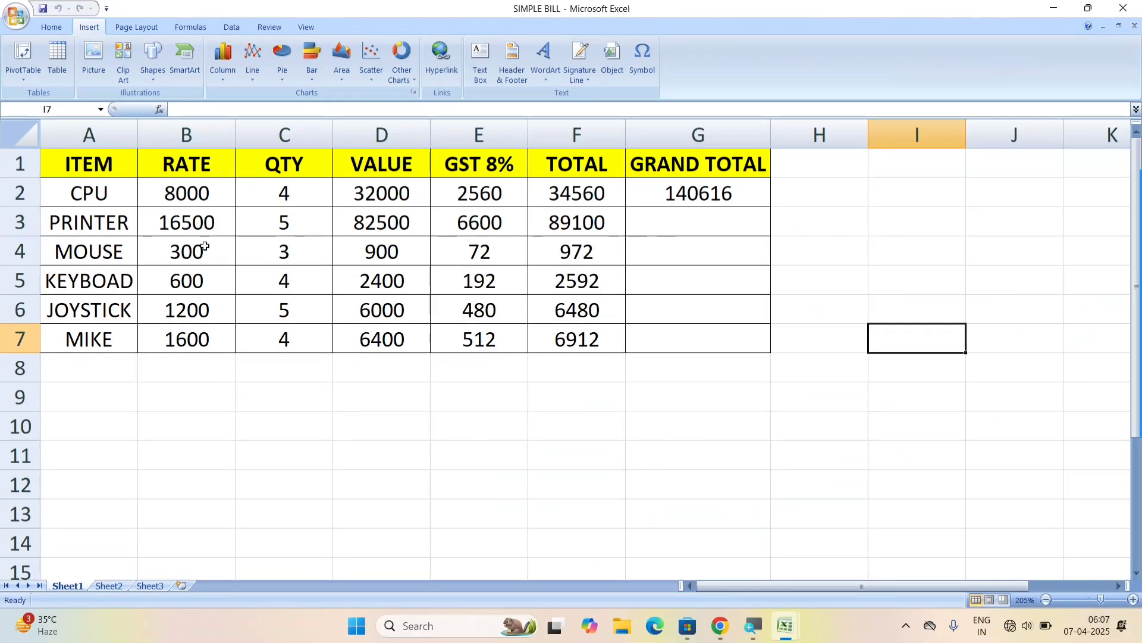
Step: Create a PivotTable from Sheet1 range A1:F7 and place it on the existing worksheet at cell A9 of Sheet1
click(449, 303)
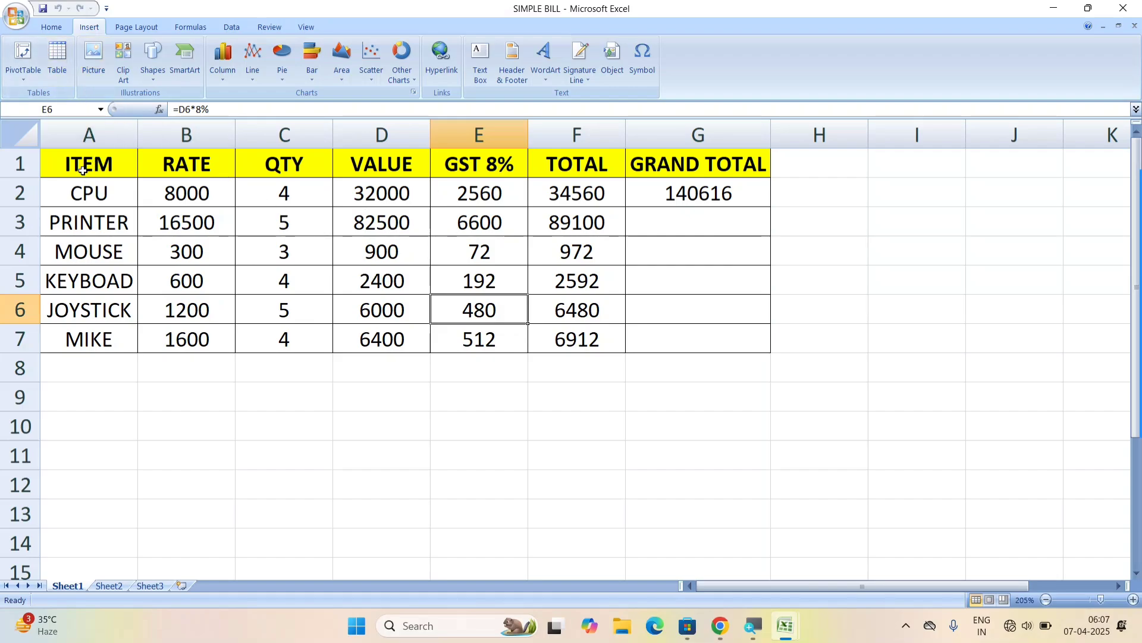
drag(84, 171, 545, 335)
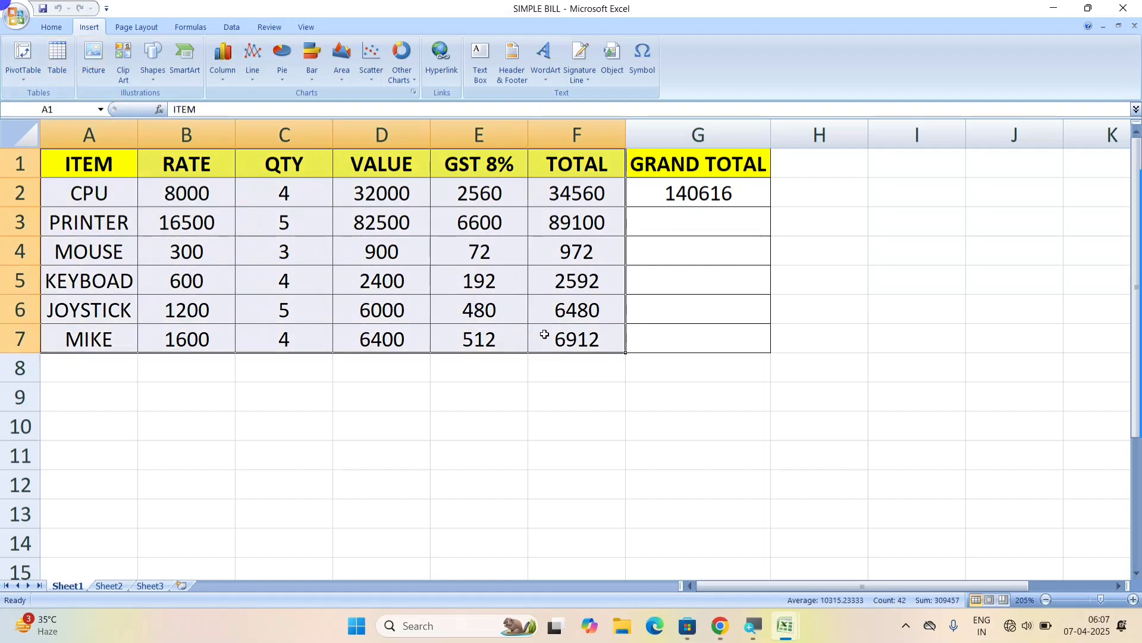
click(22, 55)
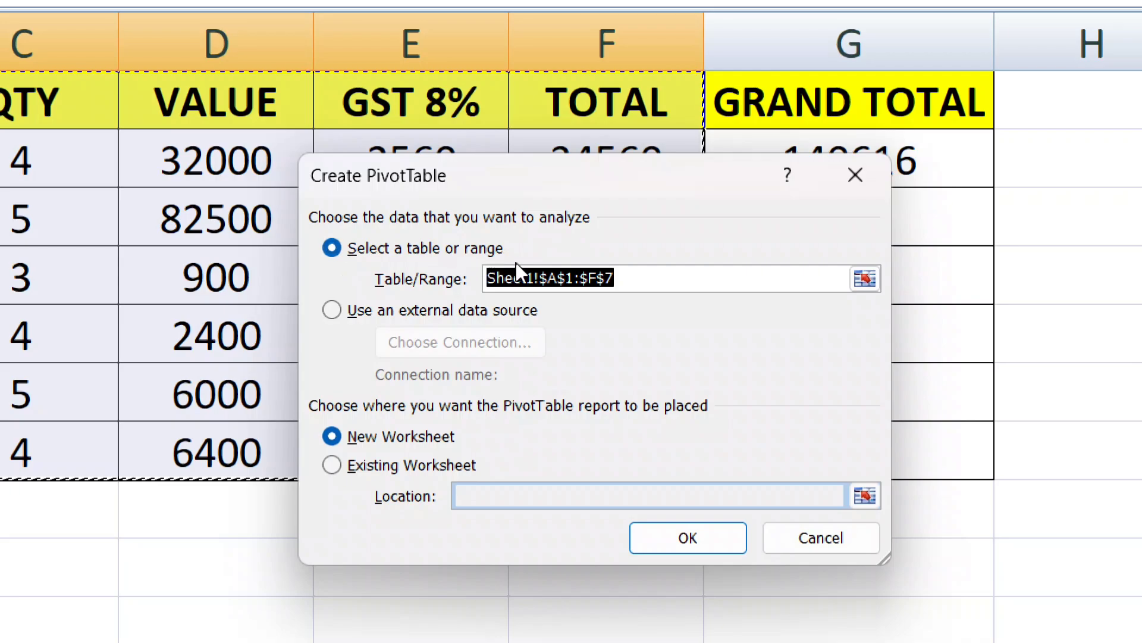
double_click(658, 276)
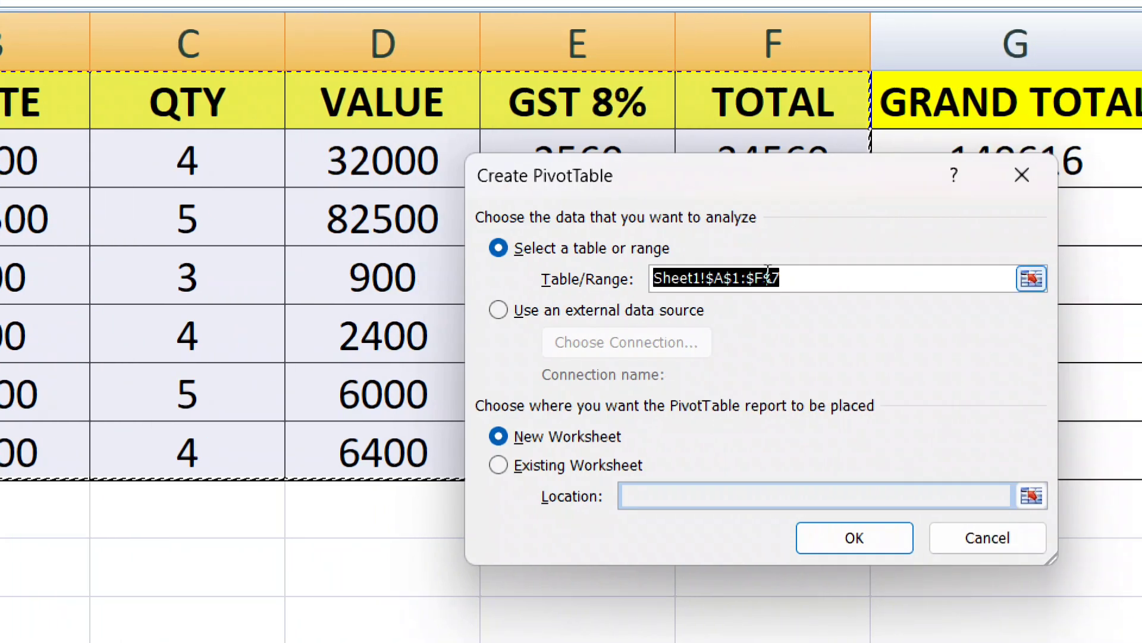
click(551, 437)
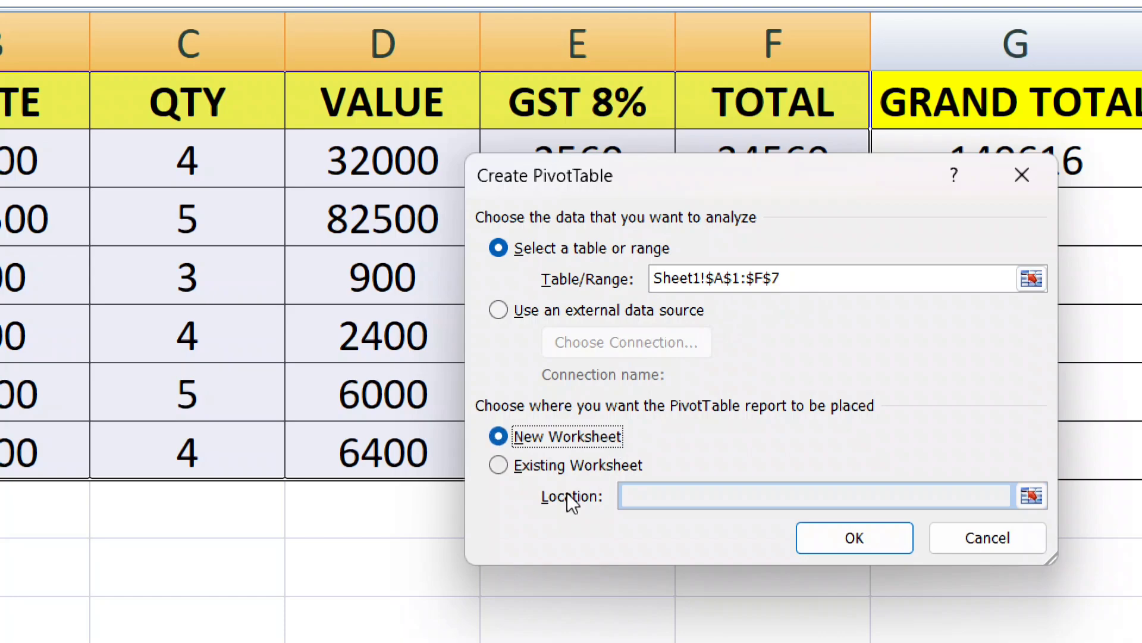
click(551, 470)
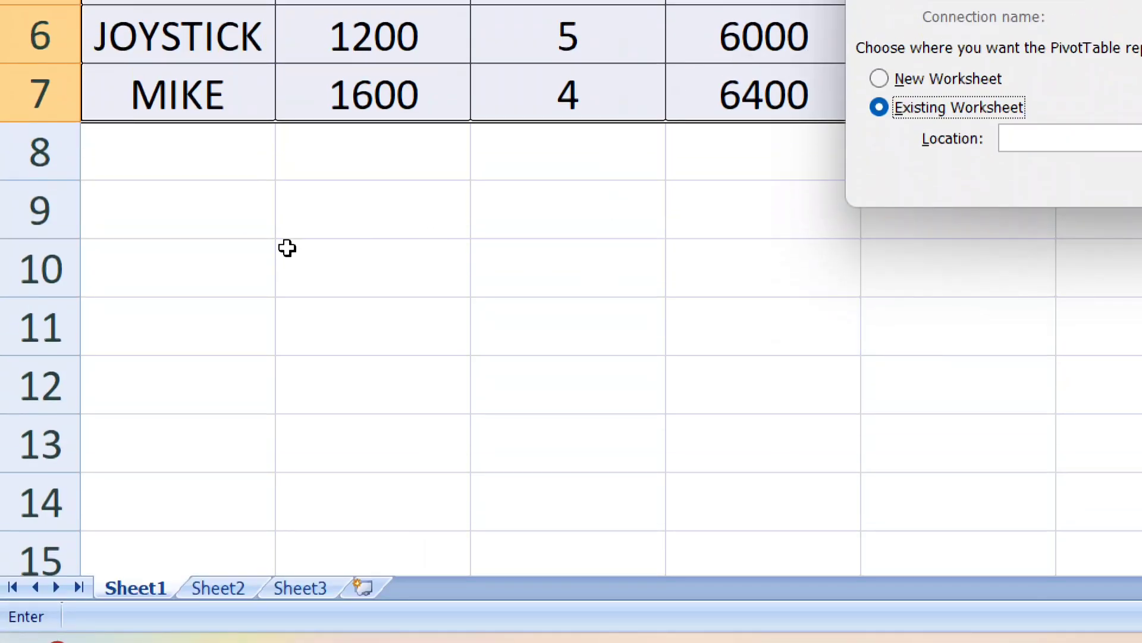
click(239, 642)
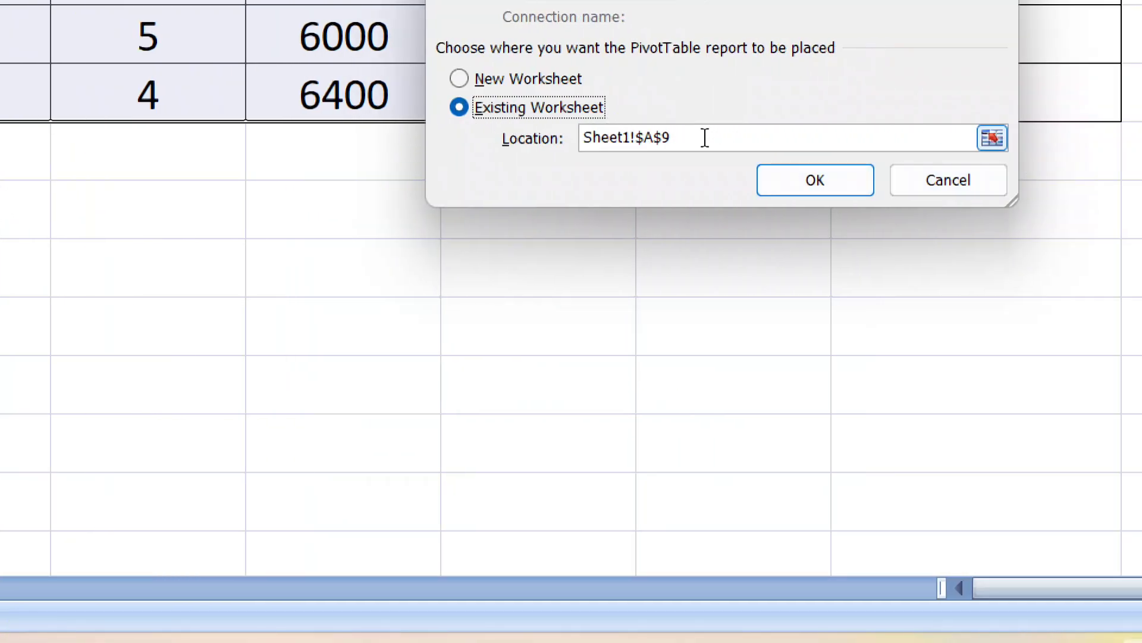
click(813, 184)
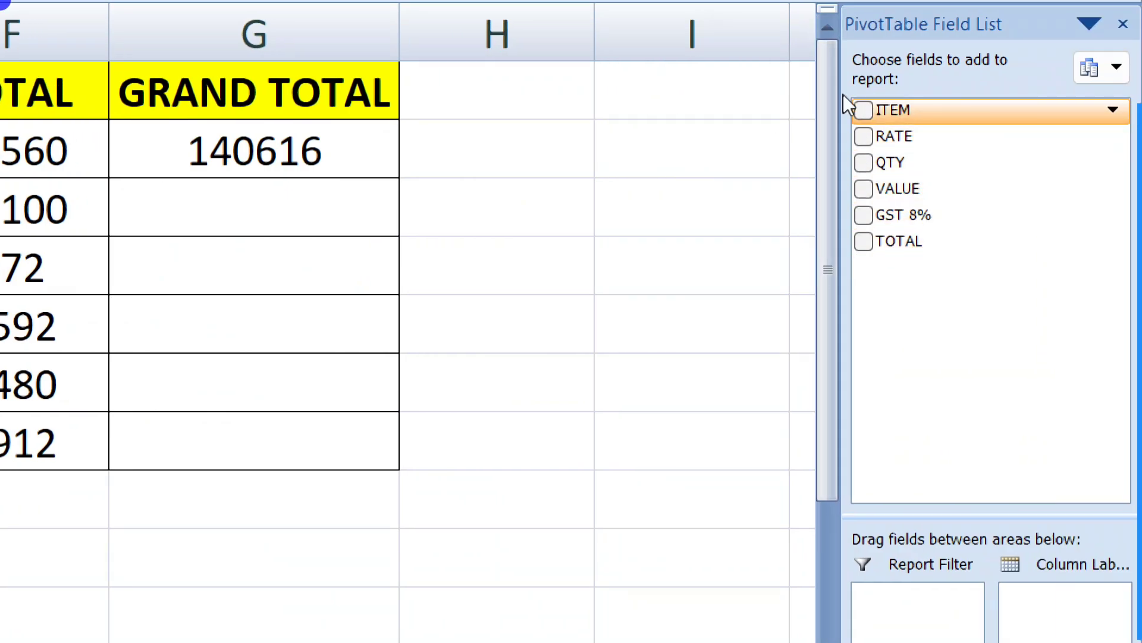
Step: Add the ITEM and RATE fields to the PivotTable report and check the rate rows down to the Grand Total
click(864, 110)
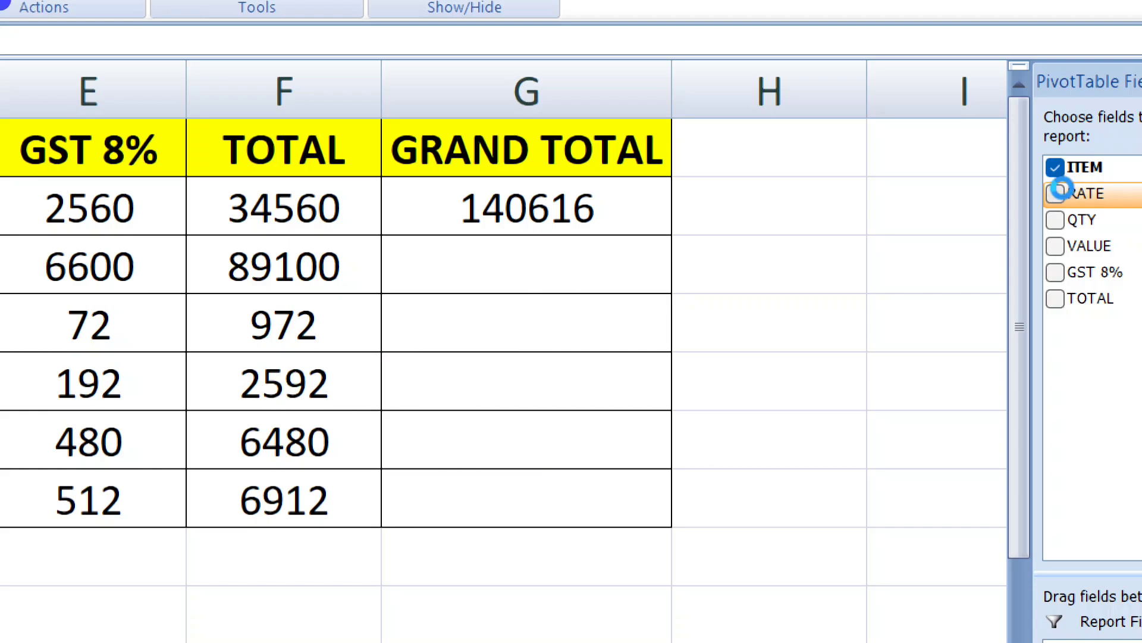
click(1056, 193)
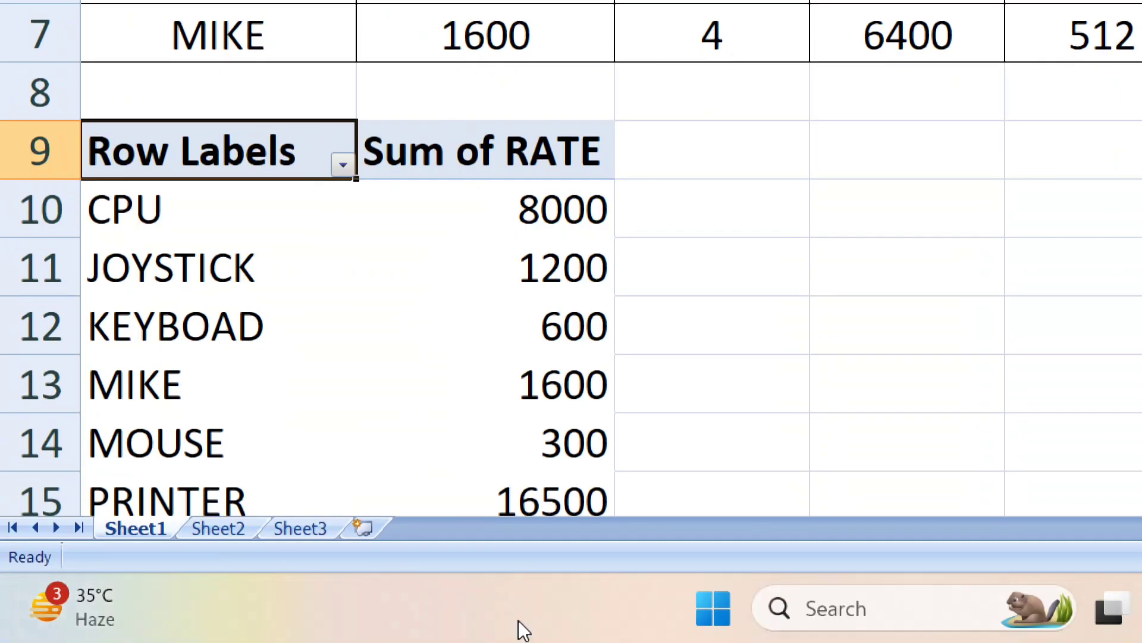
scroll(518, 283, down, 1)
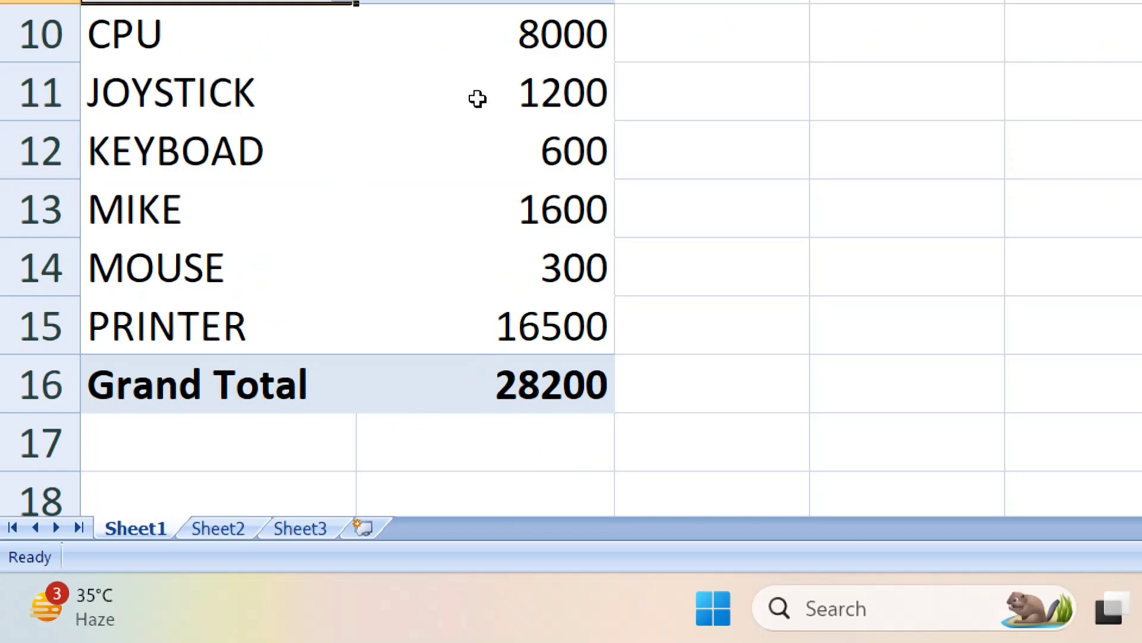
drag(482, 48, 500, 365)
click(510, 378)
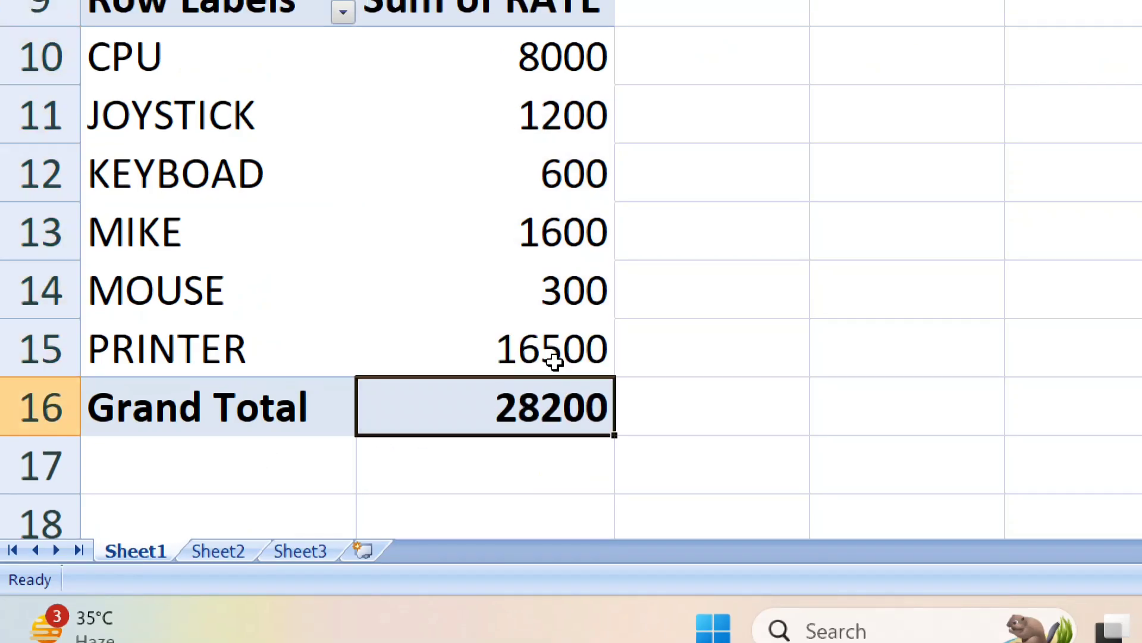
Step: Add the QTY, VALUE, GST 8% and TOTAL fields to the PivotTable report
scroll(555, 362, up, 1)
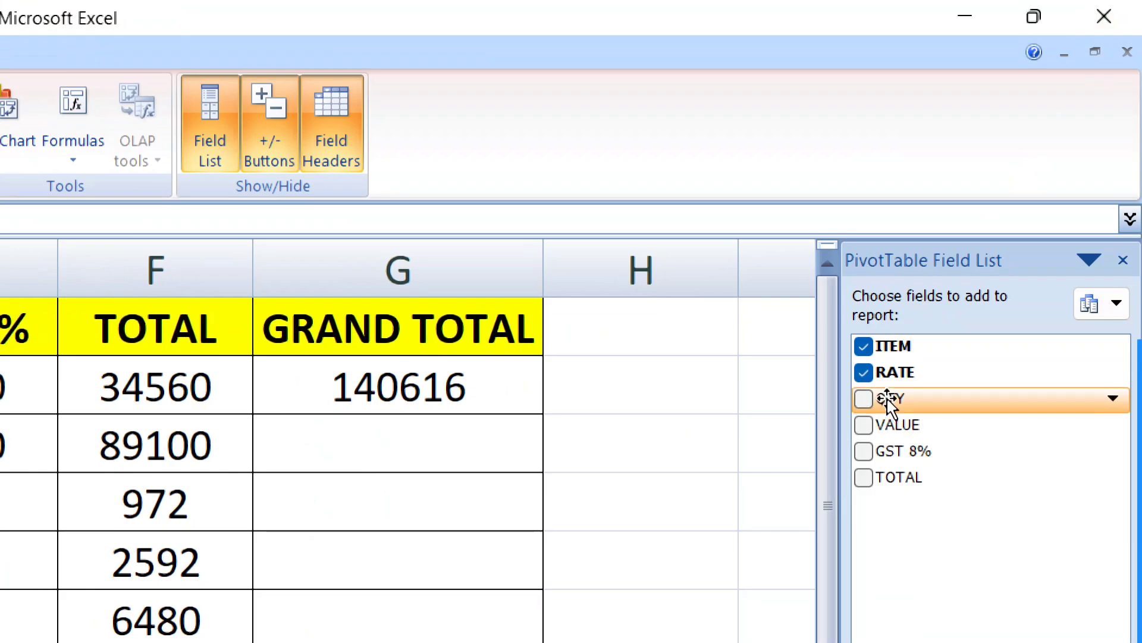
click(864, 398)
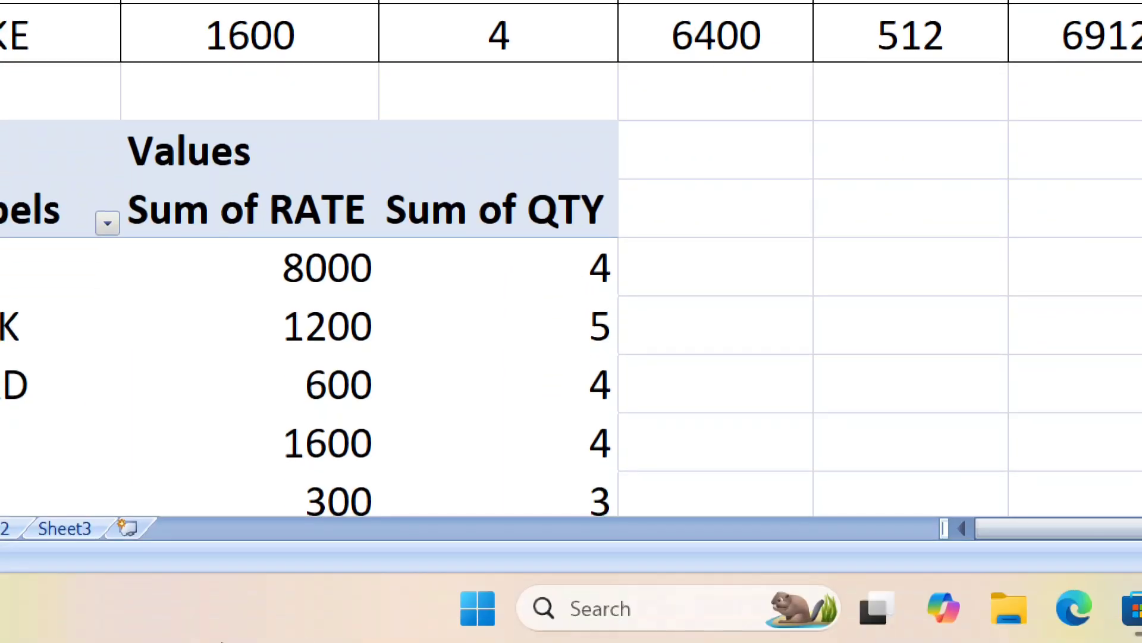
scroll(597, 286, down, 1)
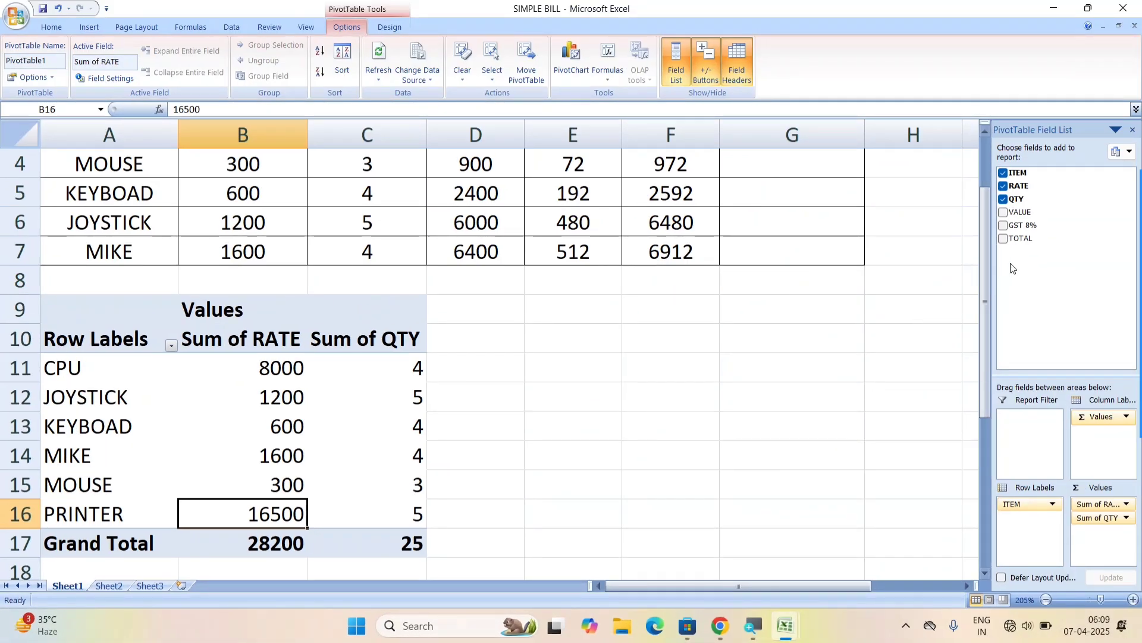
click(1003, 212)
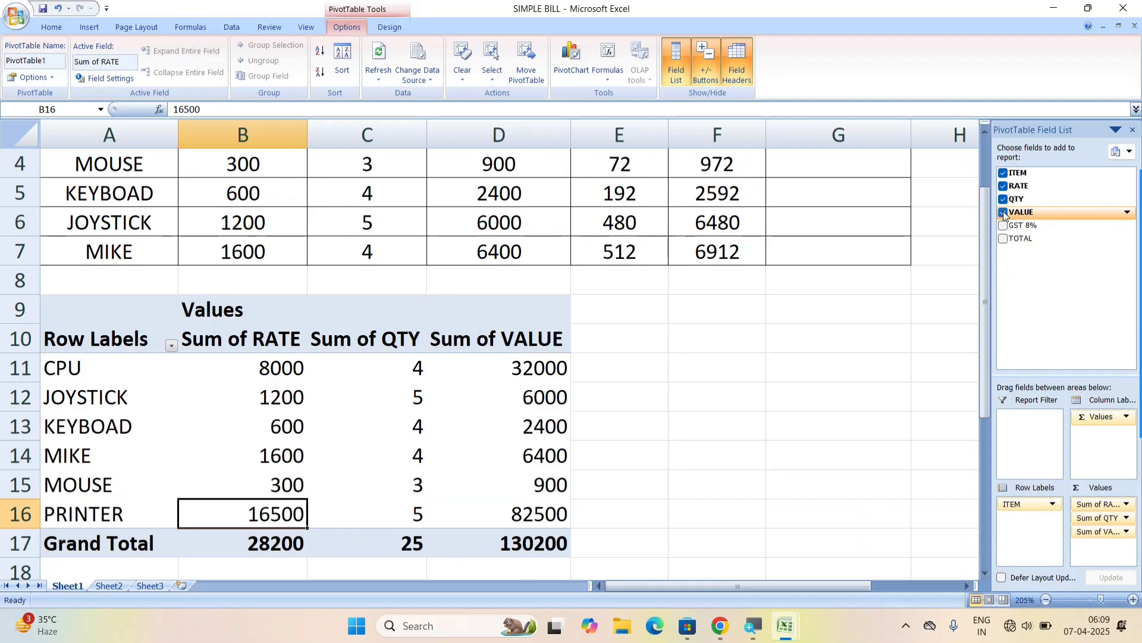
click(1003, 225)
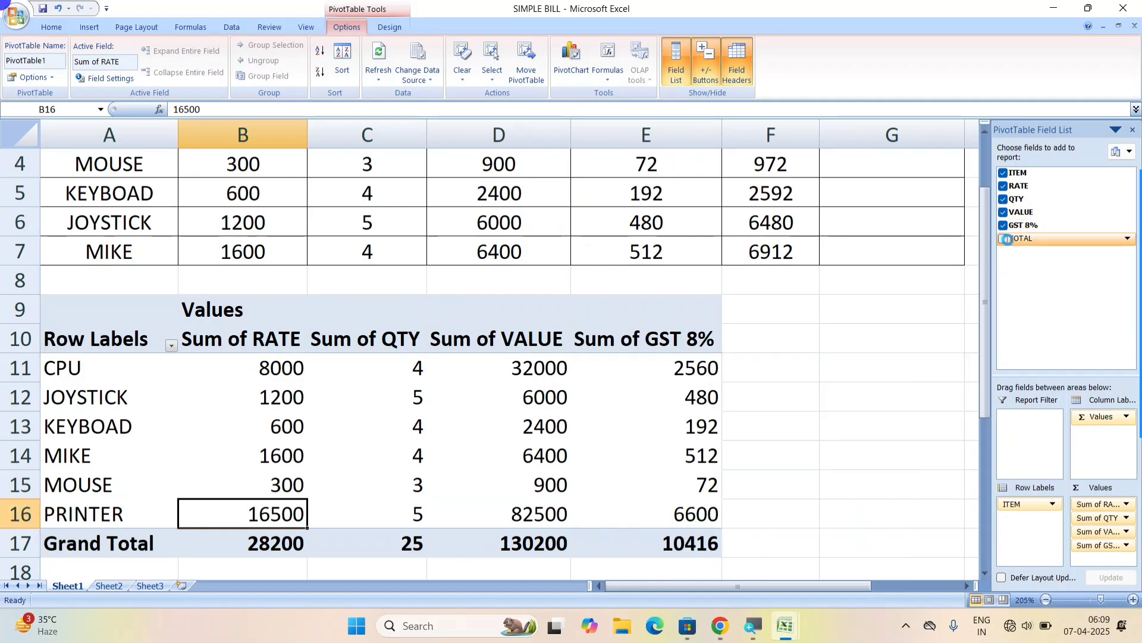
click(1003, 238)
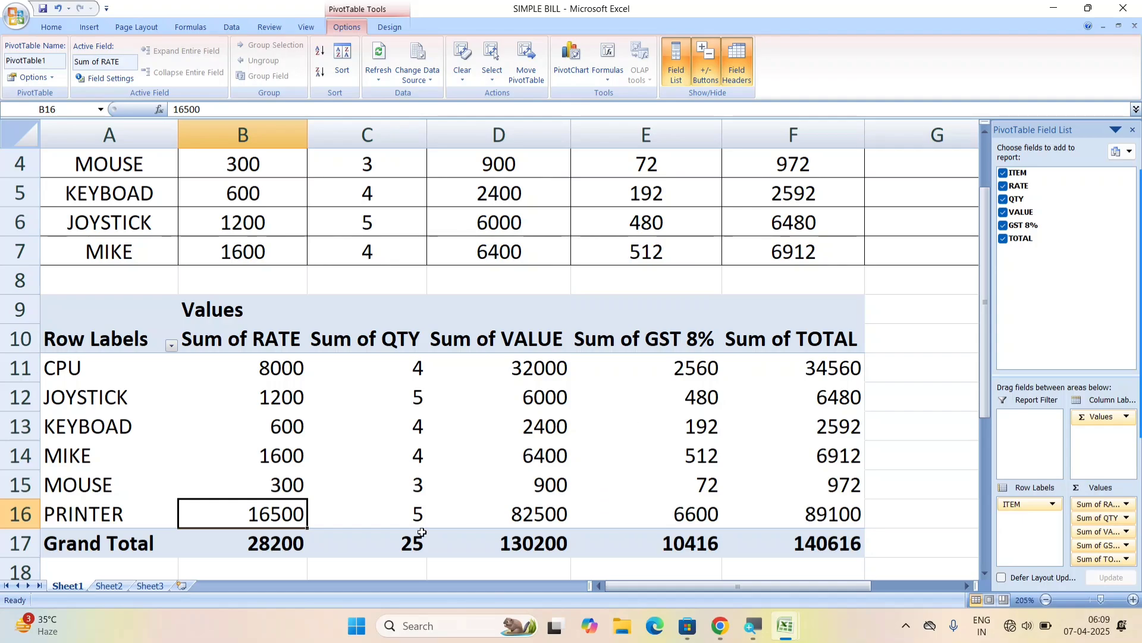
Step: Review the PivotTable's Grand Total row and compare the source table's ITEM and RATE columns with the summary
drag(298, 540, 852, 533)
click(484, 438)
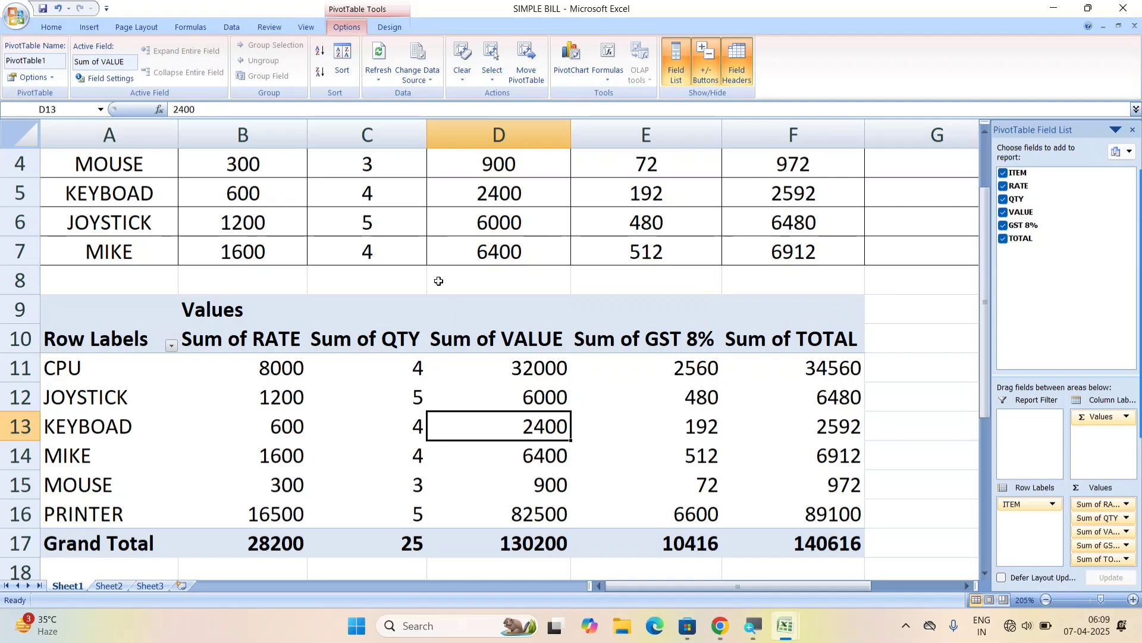
scroll(439, 280, up, 1)
scroll(439, 286, down, 1)
scroll(142, 289, up, 1)
drag(122, 191, 146, 364)
drag(240, 167, 253, 345)
click(279, 426)
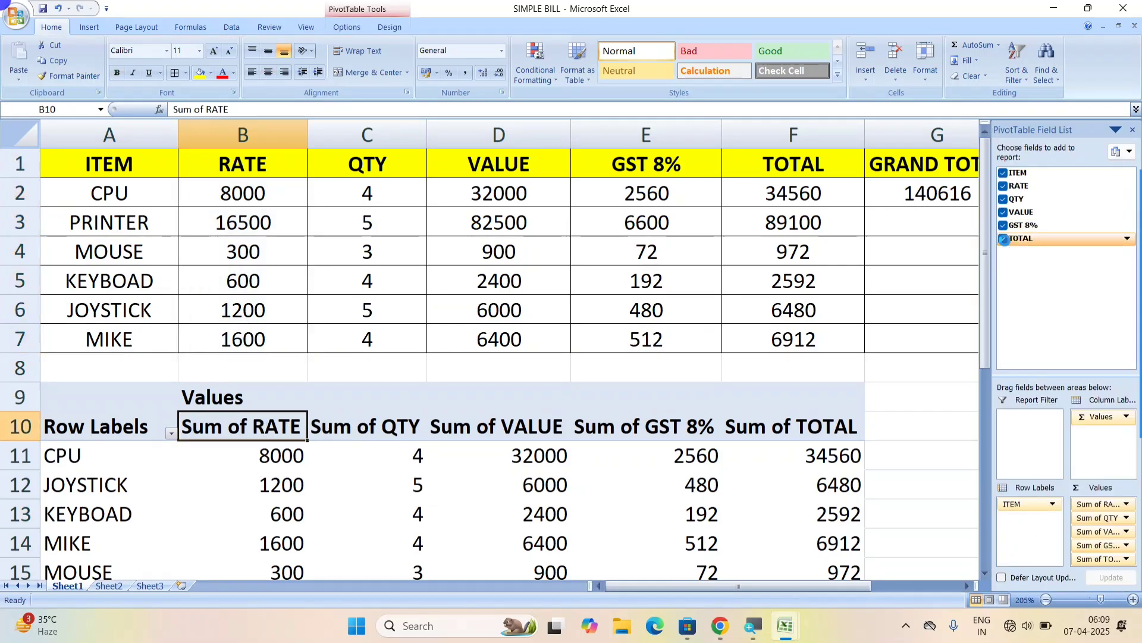
Step: Remove the TOTAL, GST 8%, VALUE and QTY fields from the PivotTable, keeping only ITEM and RATE
click(1003, 239)
click(1003, 226)
click(1003, 213)
click(1003, 200)
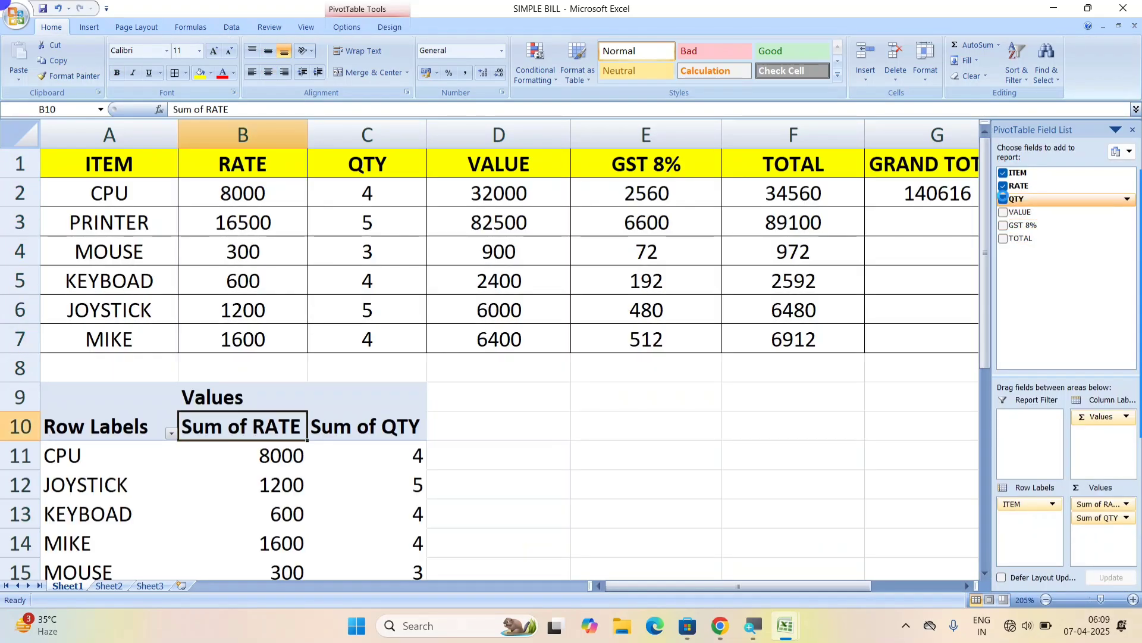
scroll(241, 437, down, 1)
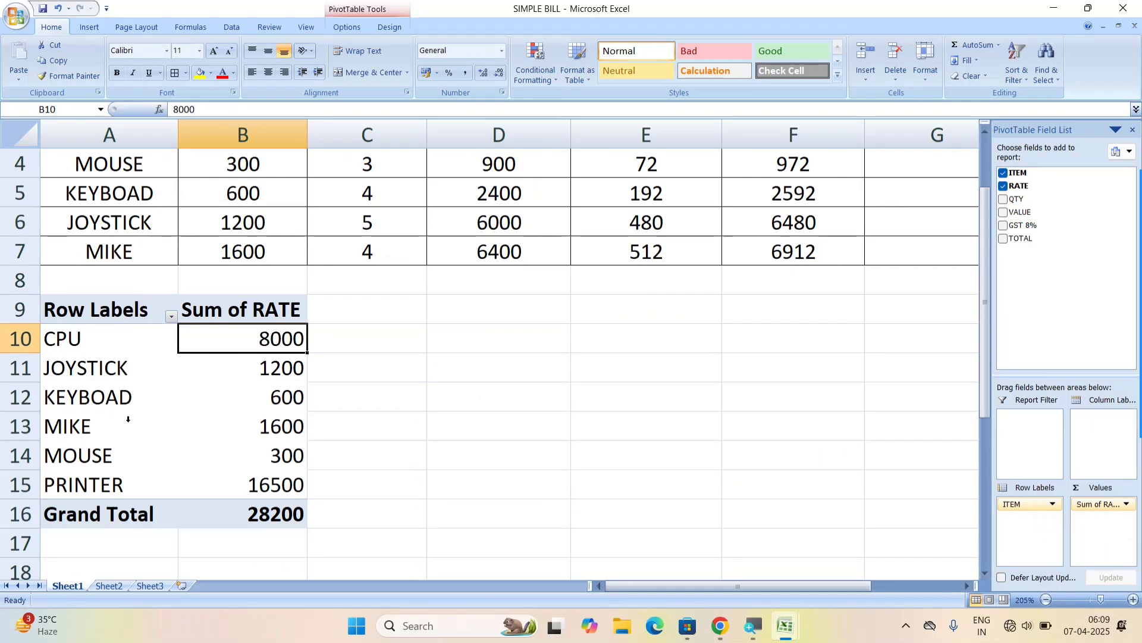
Step: Compare the source table's item names and rates with the PivotTable's Row Labels and Sum of RATE columns
scroll(111, 366, up, 1)
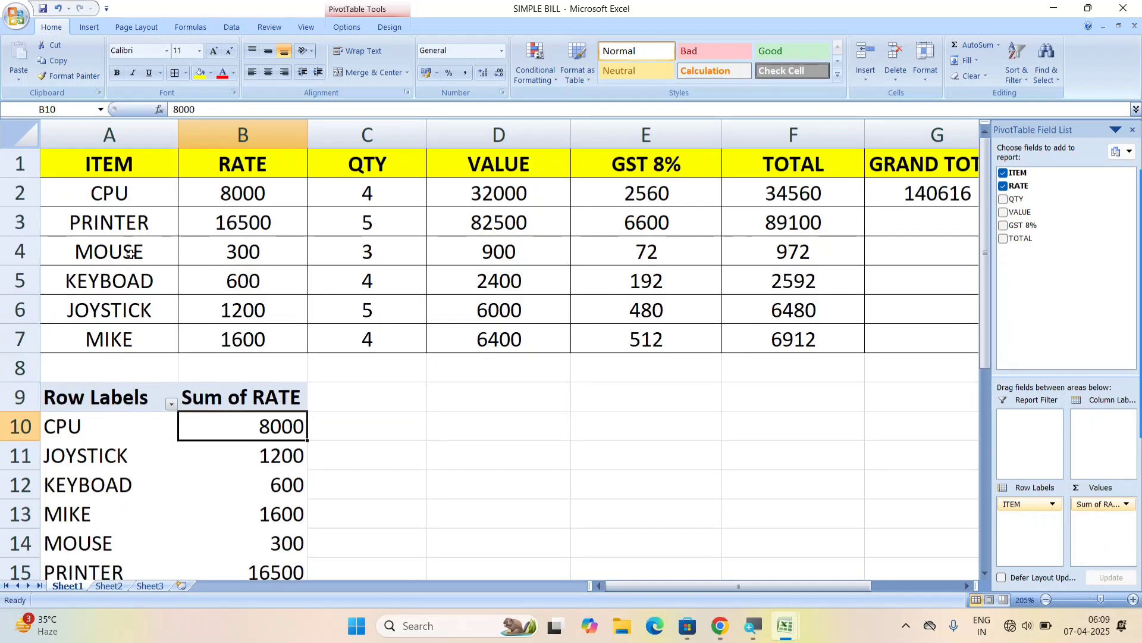
drag(123, 171, 115, 337)
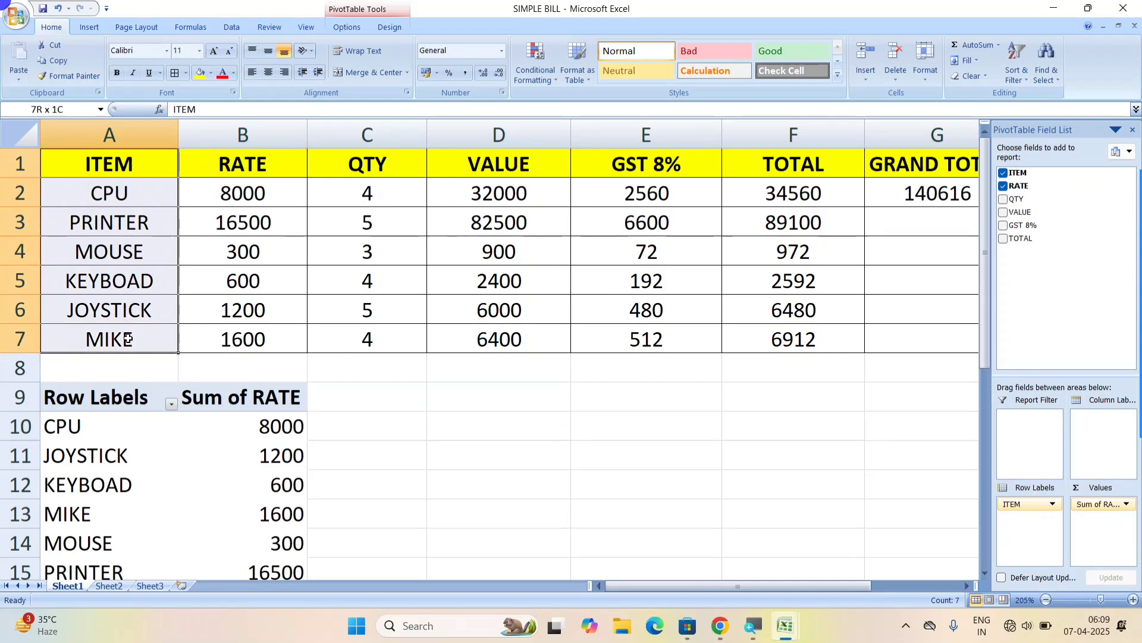
drag(235, 168, 244, 339)
click(250, 426)
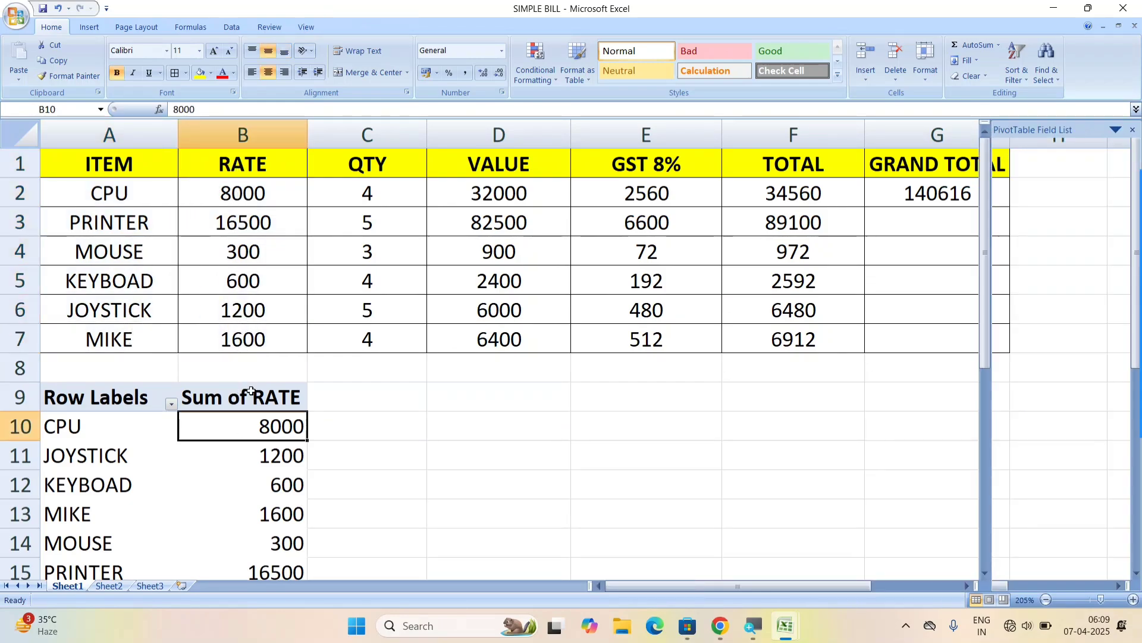
click(259, 394)
click(256, 481)
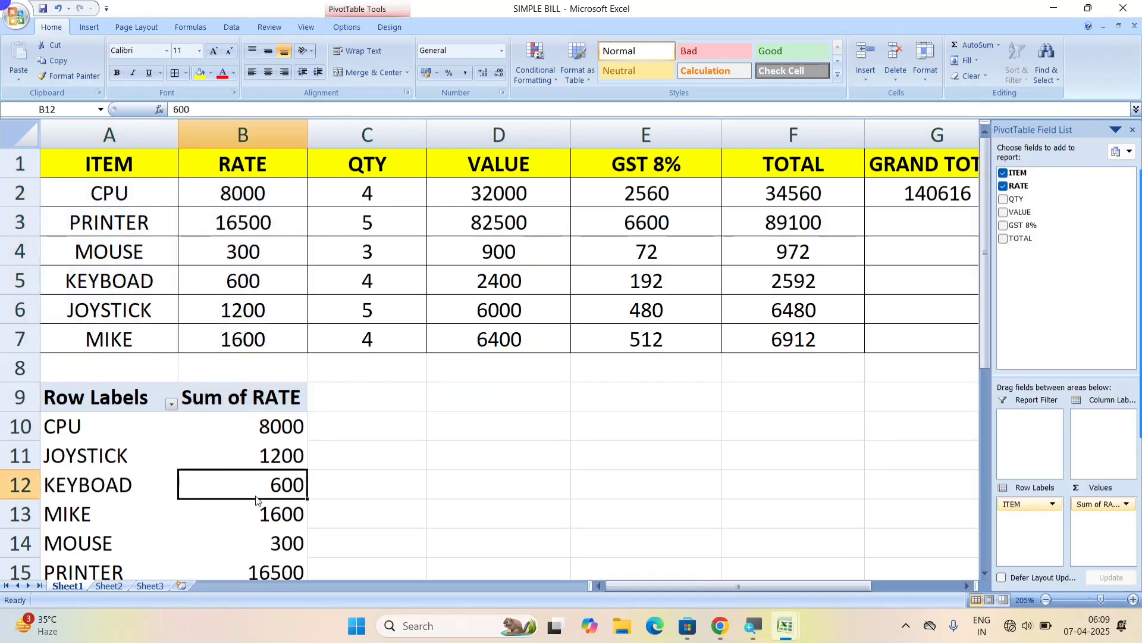
Step: Replace the RATE field with QTY in the PivotTable and check the summed quantities per item
click(1003, 186)
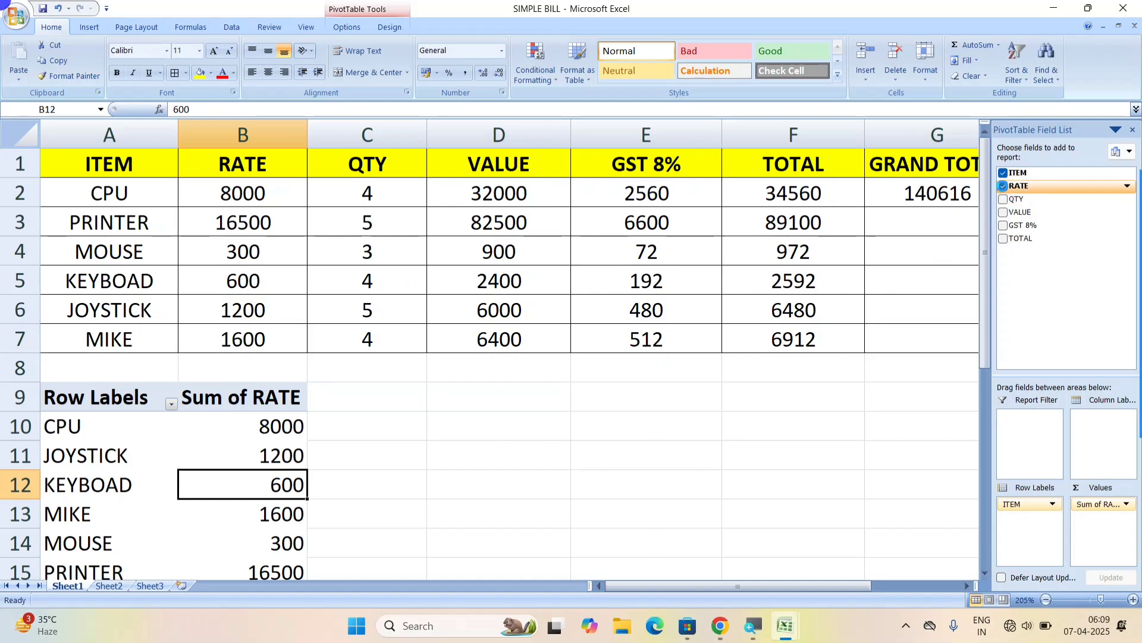
click(1004, 199)
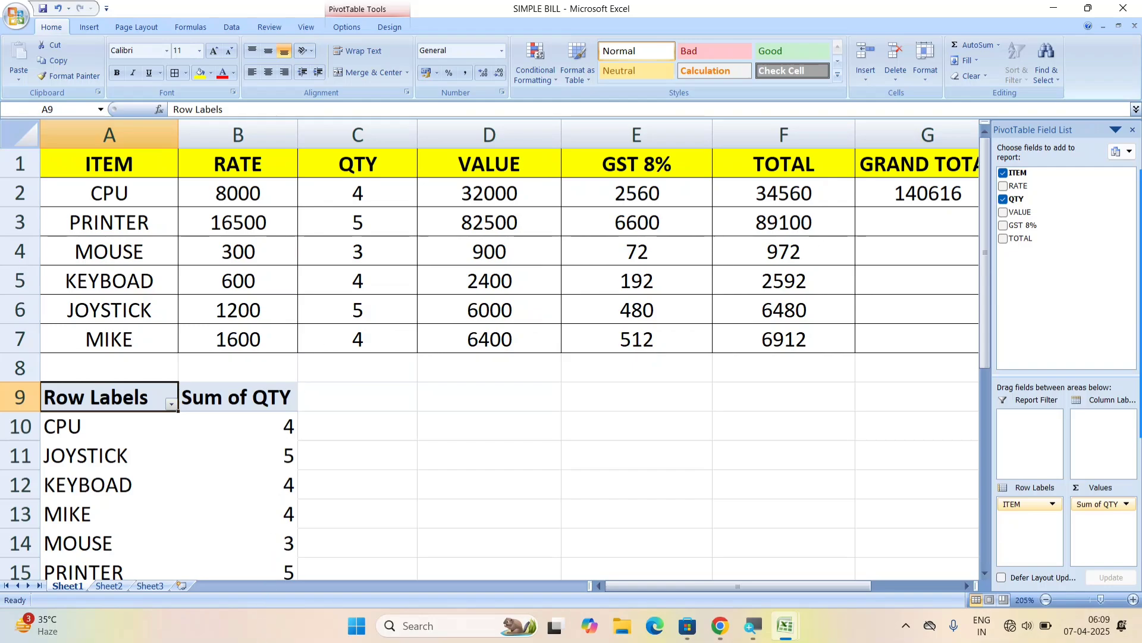
click(292, 390)
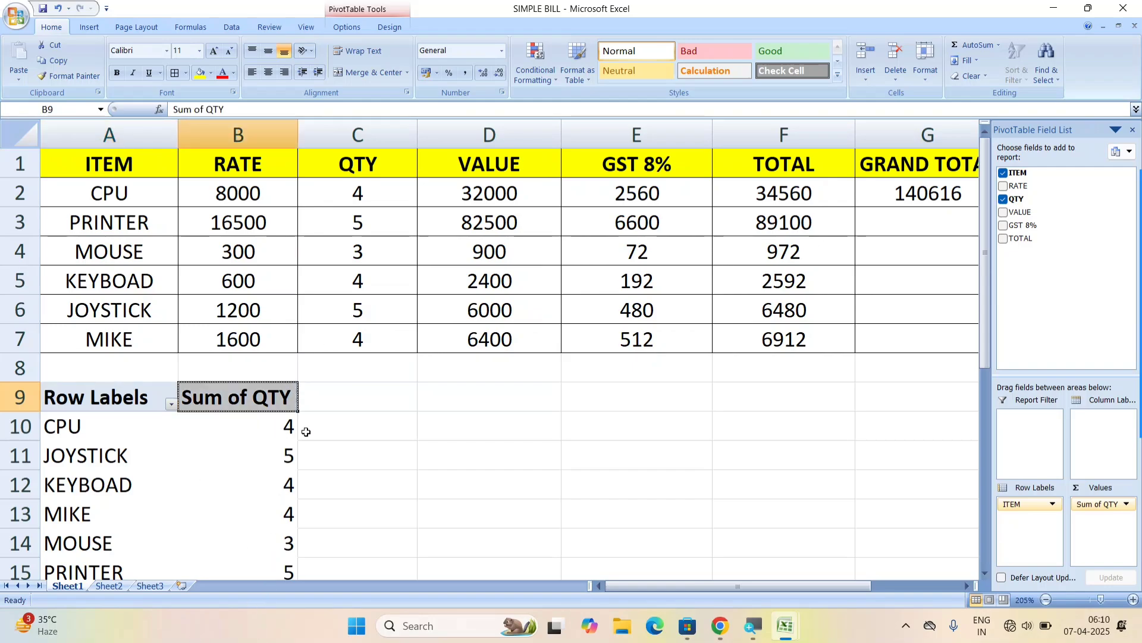
click(337, 432)
click(220, 471)
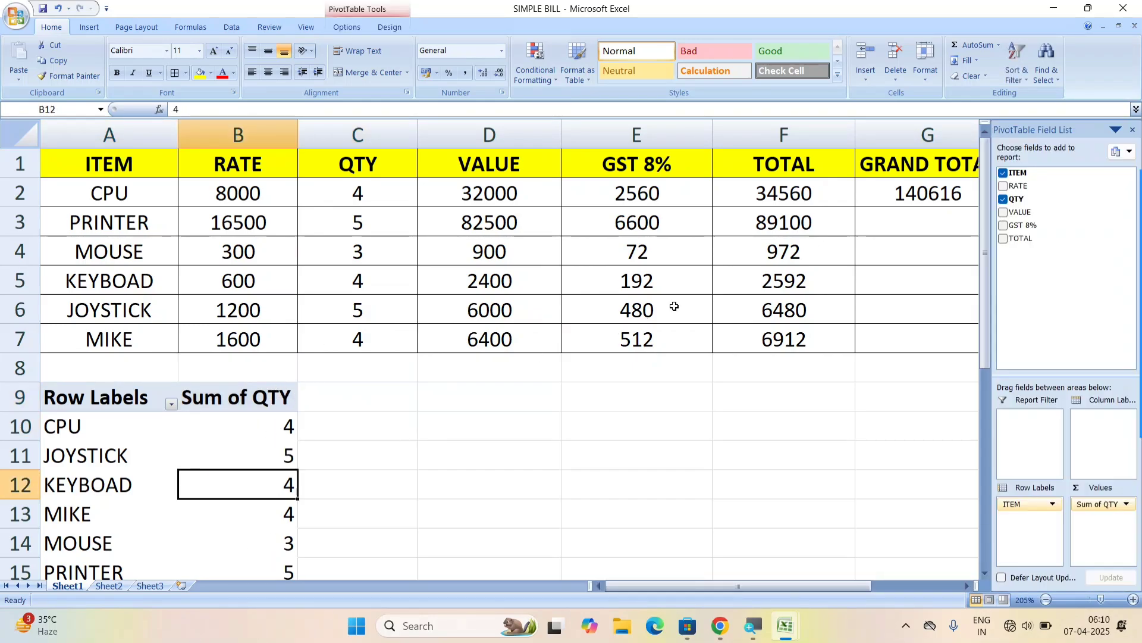
Step: Add the GST 8% field to the PivotTable beside QTY and review the per-item sums and Grand Total row
click(1003, 225)
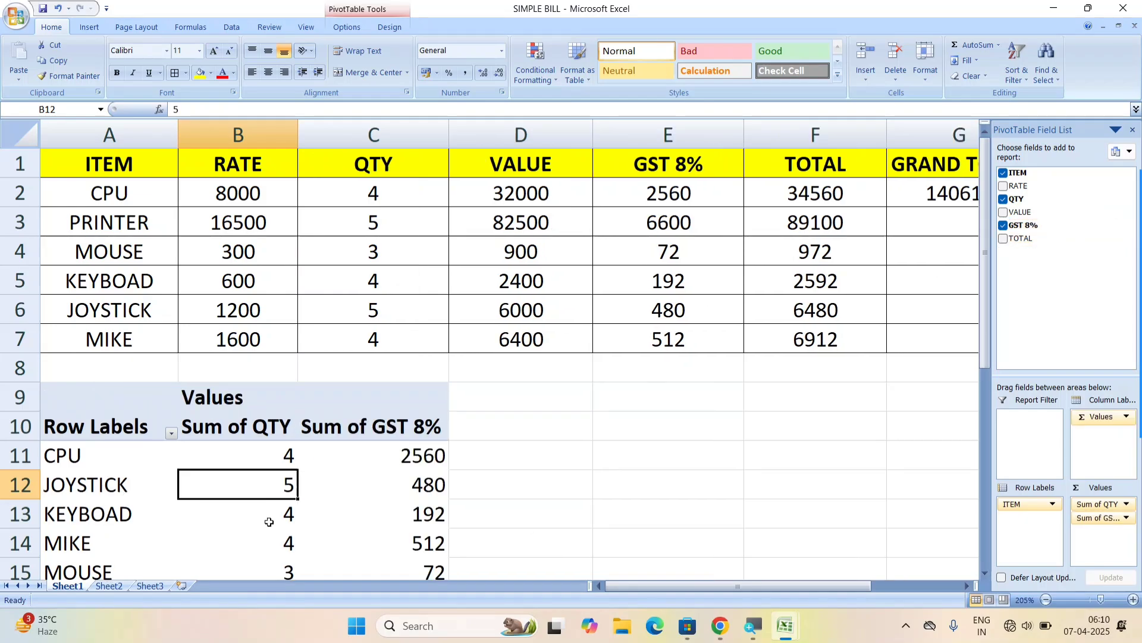
click(526, 463)
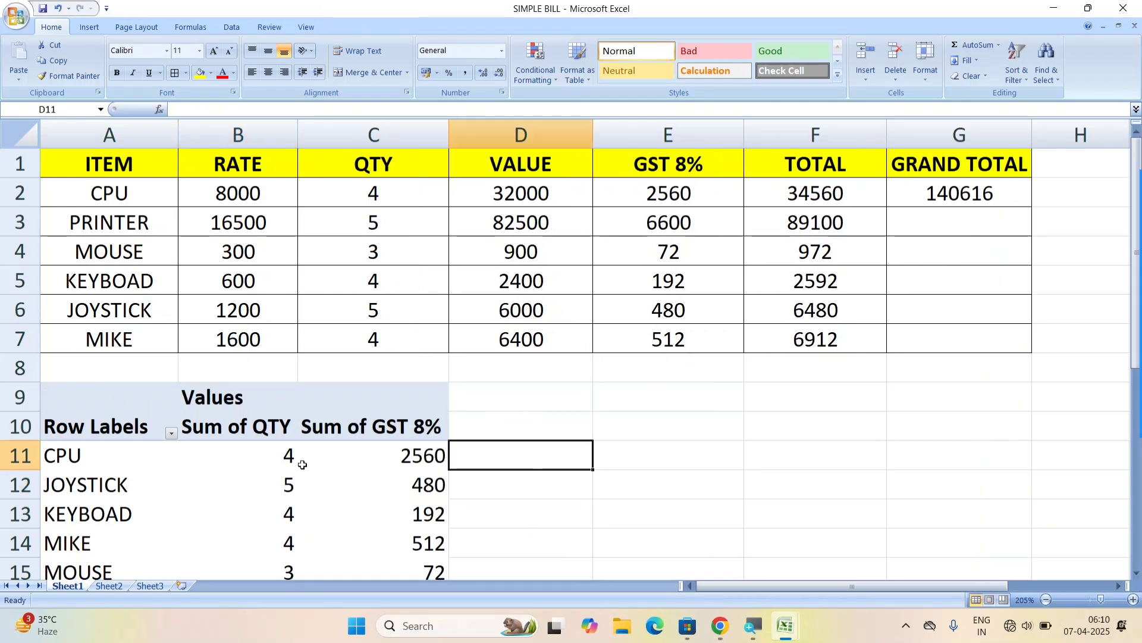
click(437, 427)
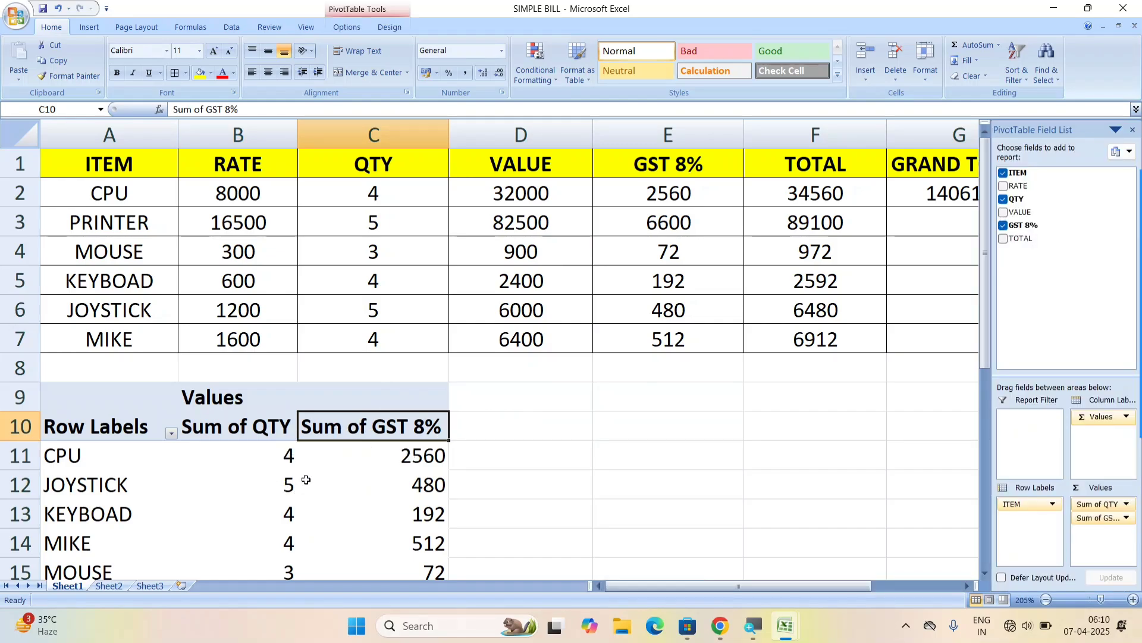
click(547, 403)
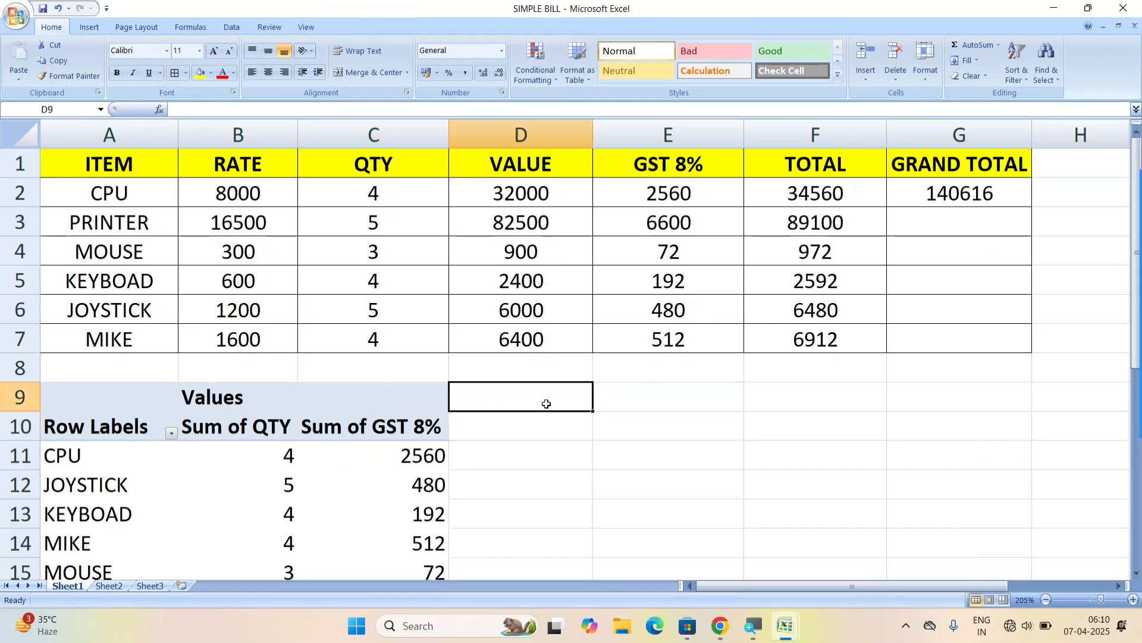
scroll(324, 454, down, 2)
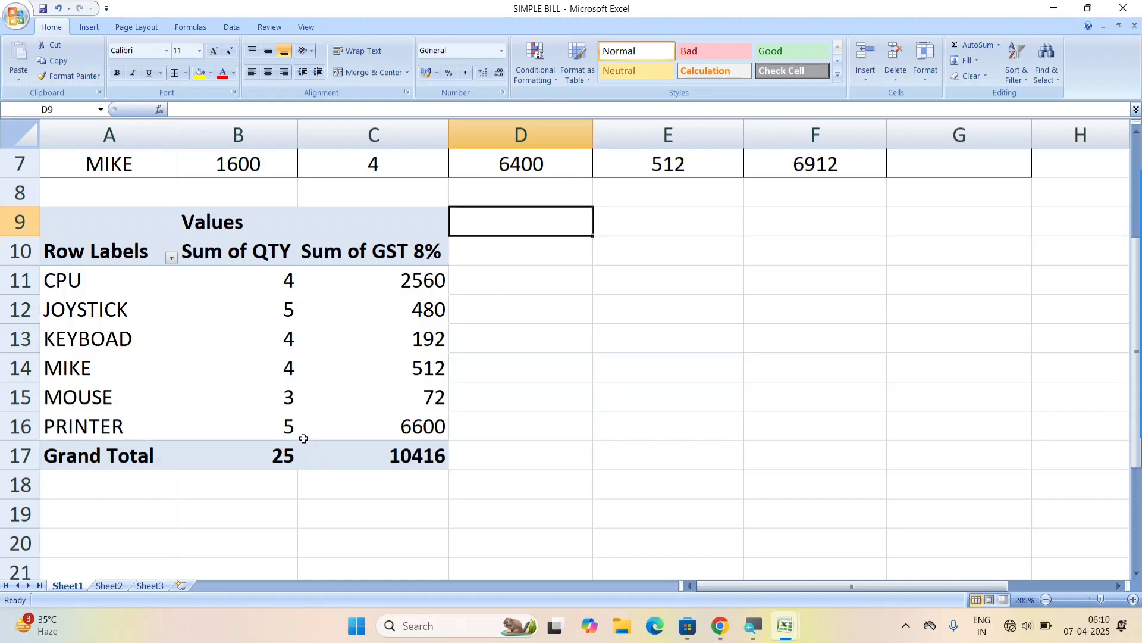
scroll(378, 389, up, 2)
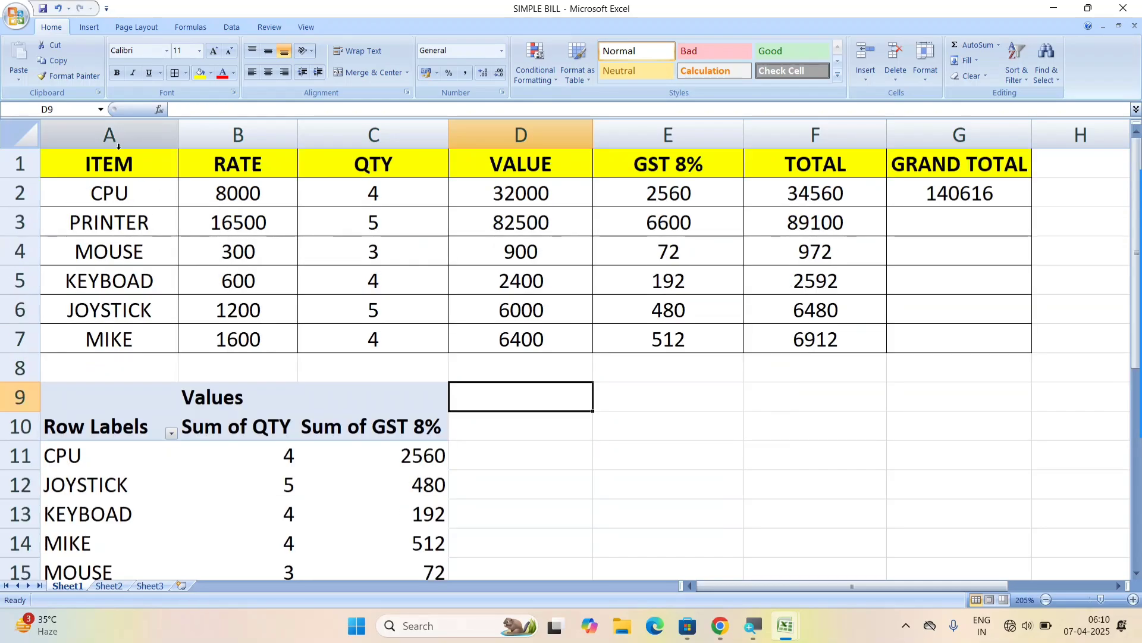
Step: Create a PivotChart from the source range A1:F7, placing its PivotTable on the existing worksheet at Sheet1!$D$9
drag(117, 168, 765, 336)
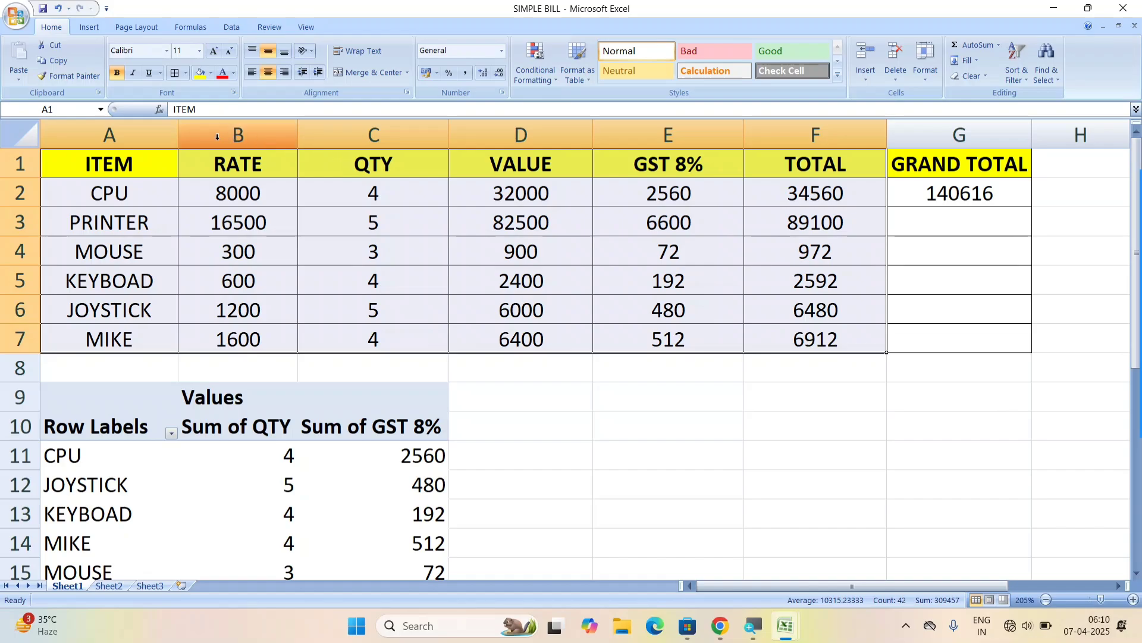
click(89, 28)
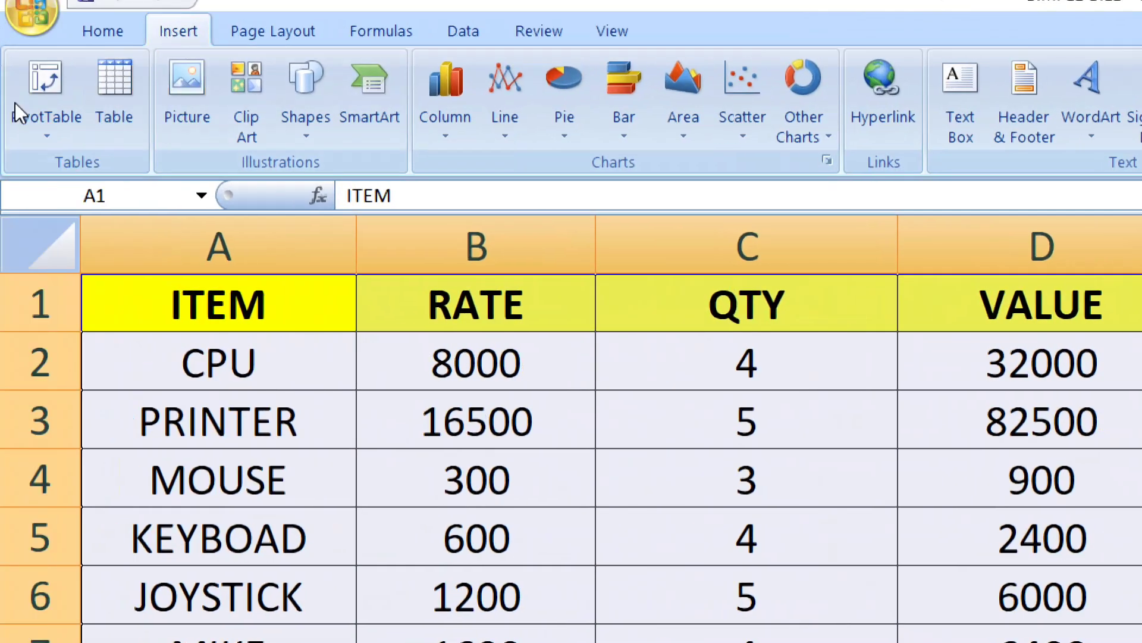
click(49, 141)
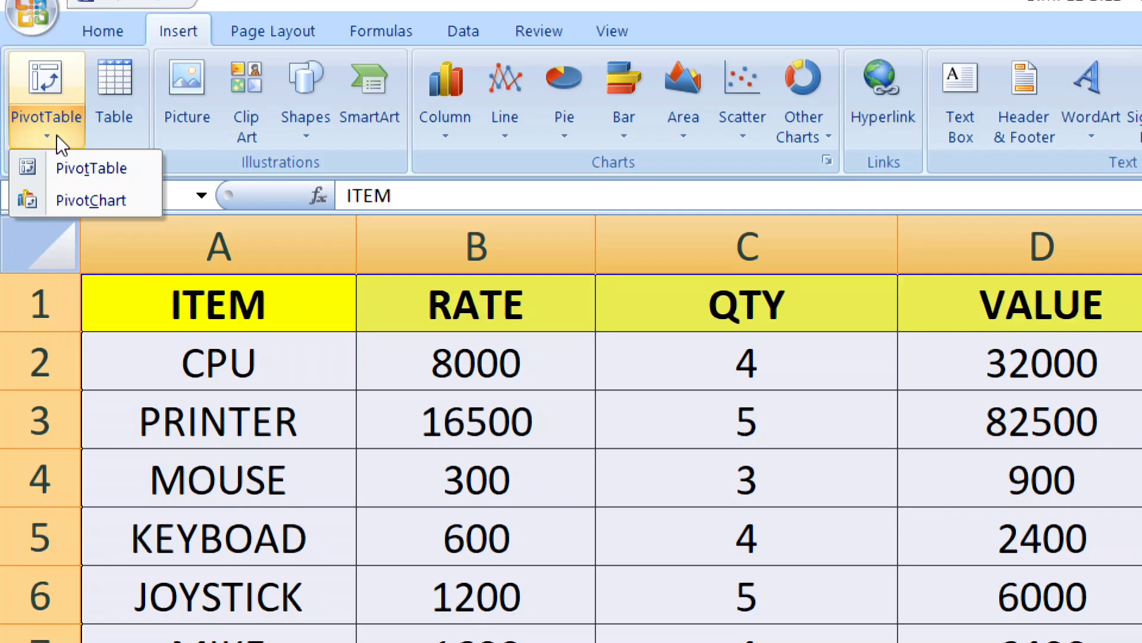
click(81, 199)
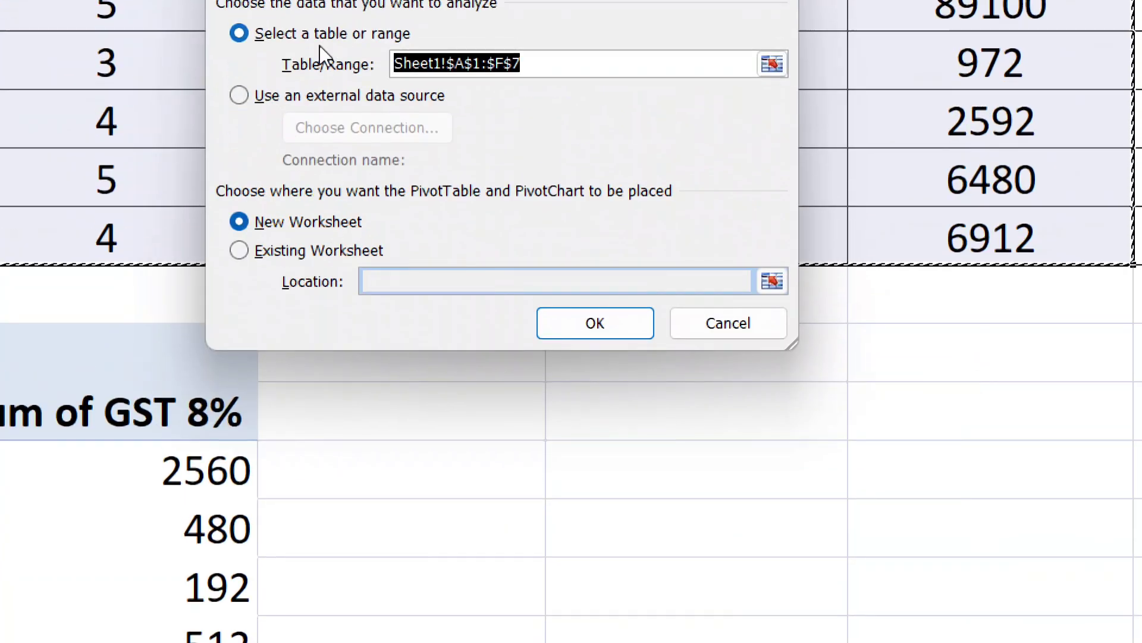
click(284, 256)
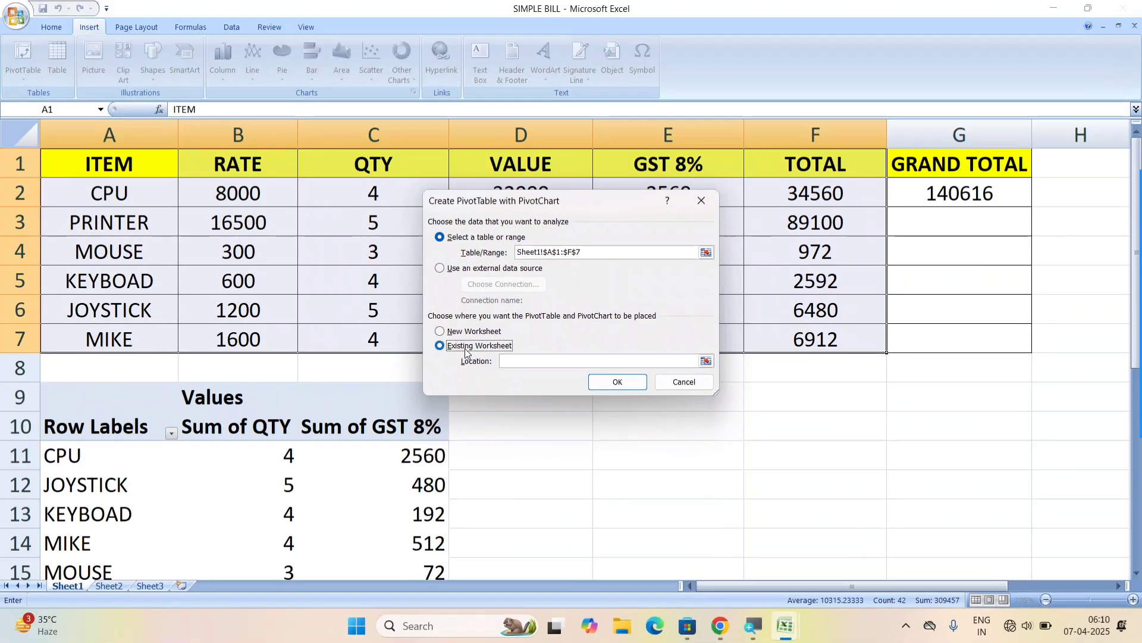
drag(528, 205, 741, 129)
click(567, 401)
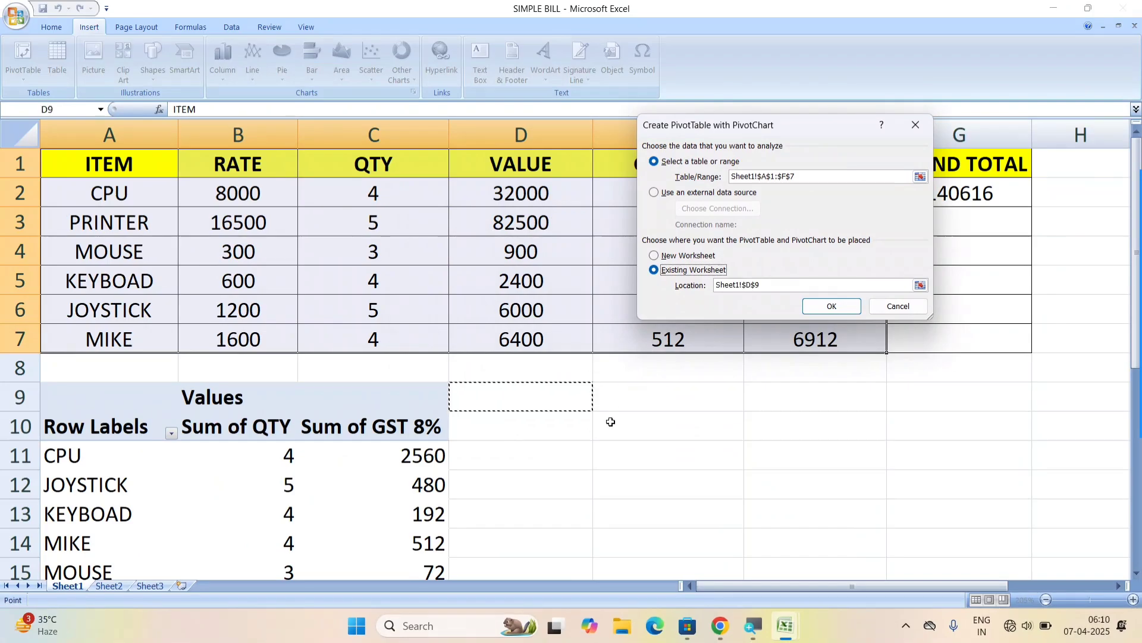
click(832, 306)
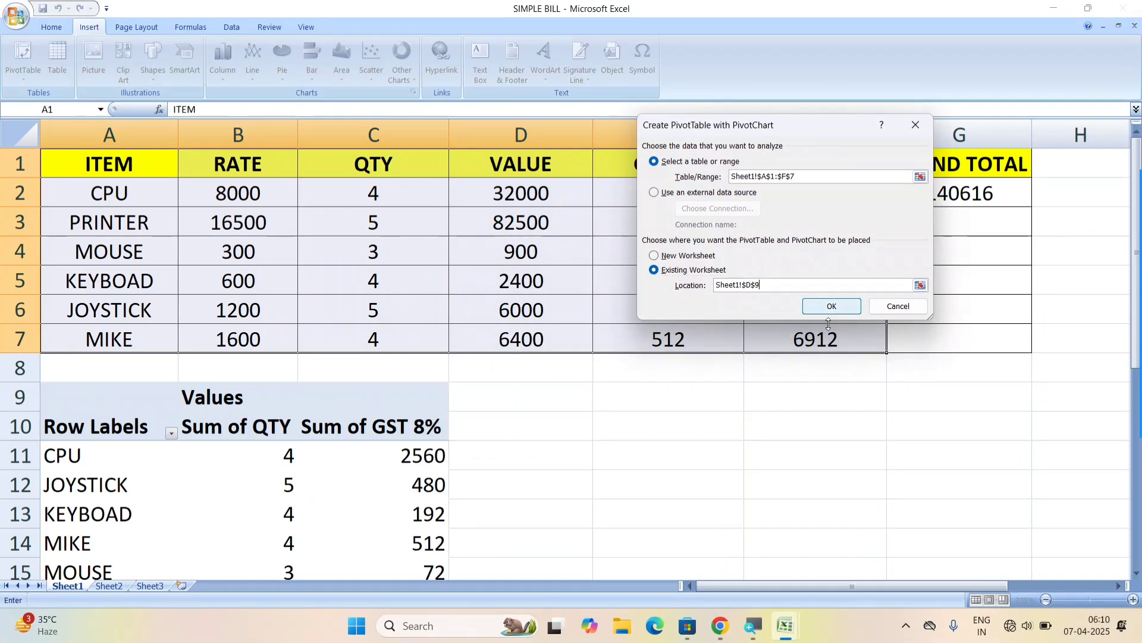
click(723, 271)
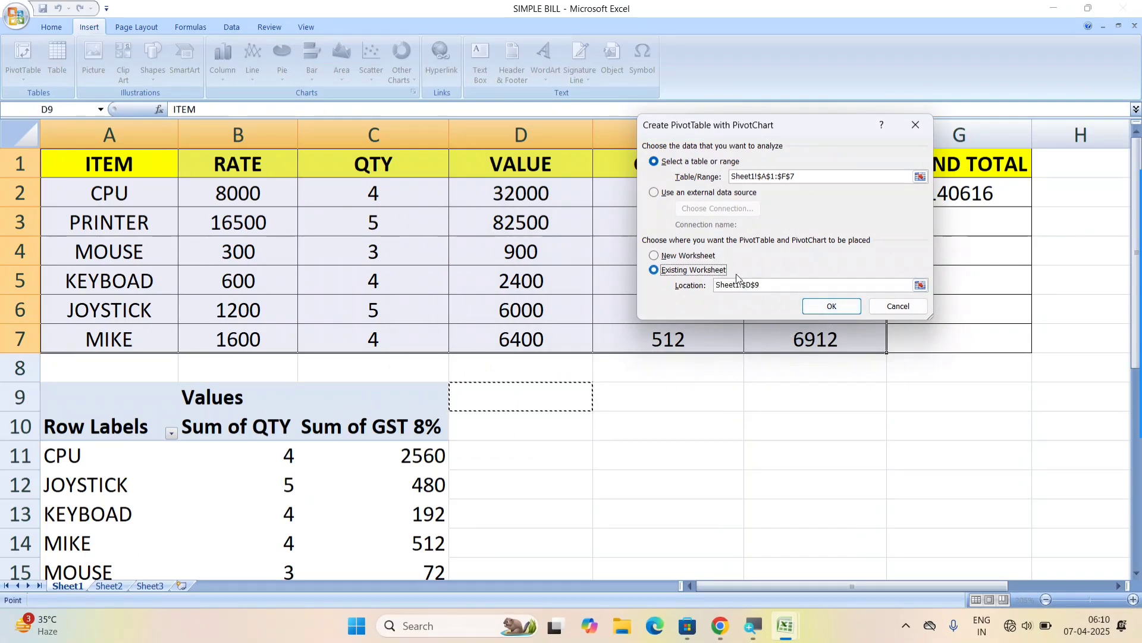
click(833, 306)
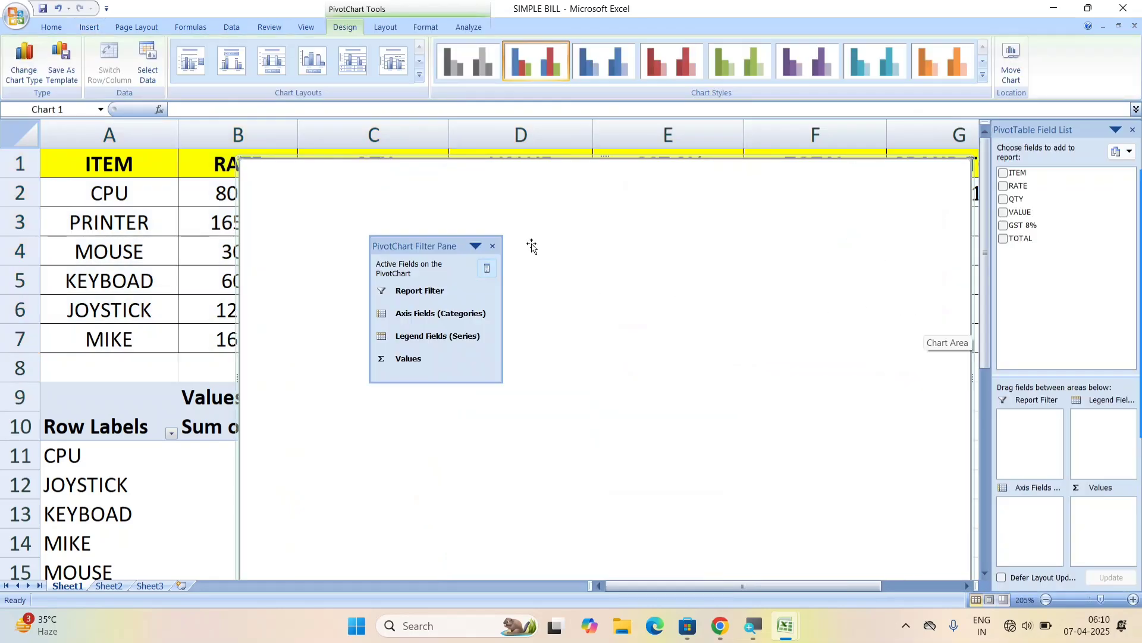
Step: Move the PivotChart Filter Pane off the chart area and add the ITEM and RATE fields to the PivotChart
drag(416, 246, 136, 233)
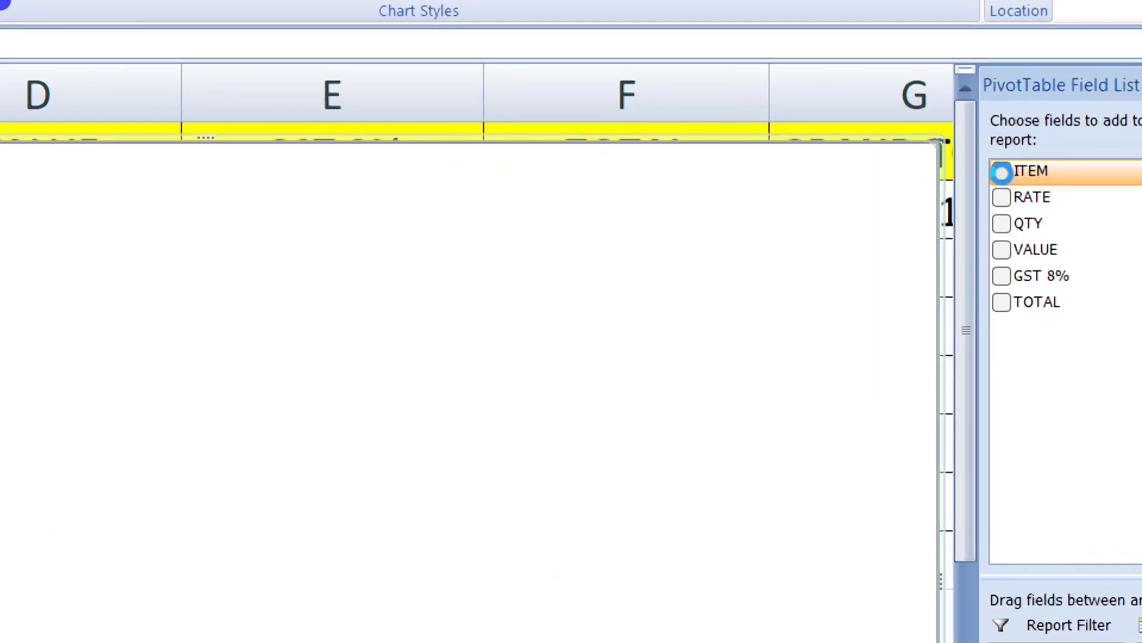
click(1003, 173)
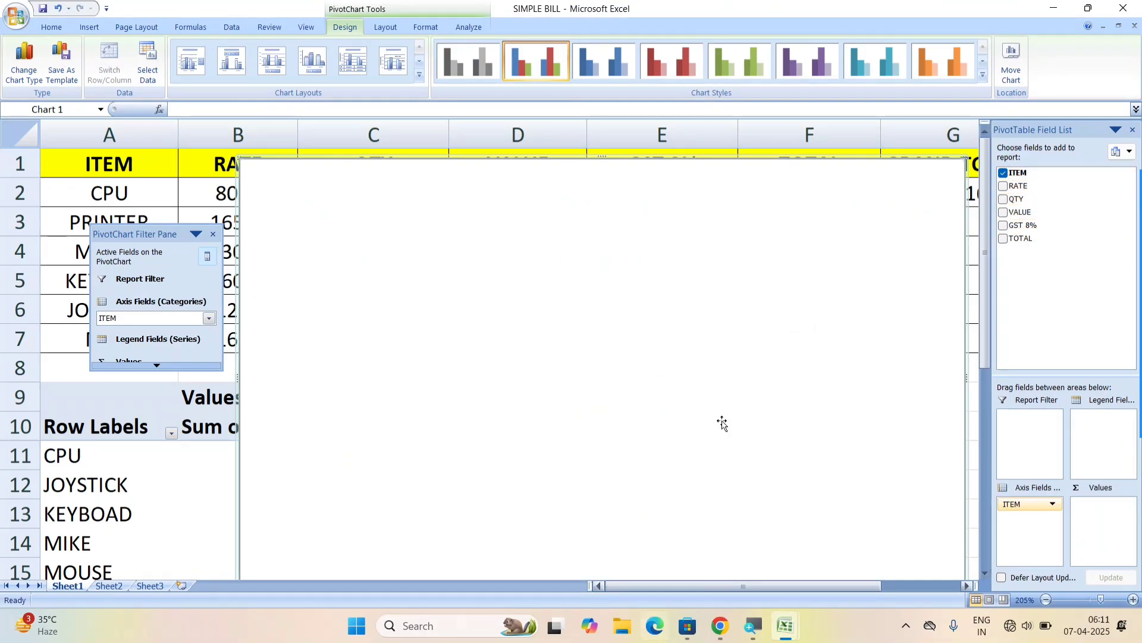
click(1005, 187)
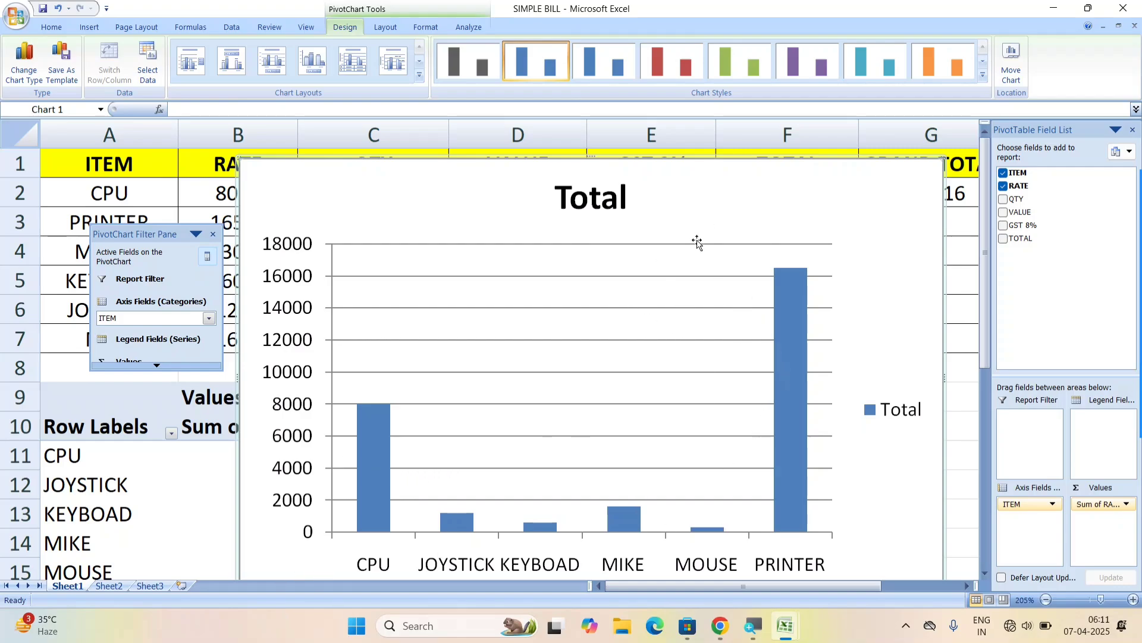
Step: Replace RATE with VALUE in the PivotChart and add the GST 8%, QTY and RATE fields as further series
click(1003, 186)
click(1003, 213)
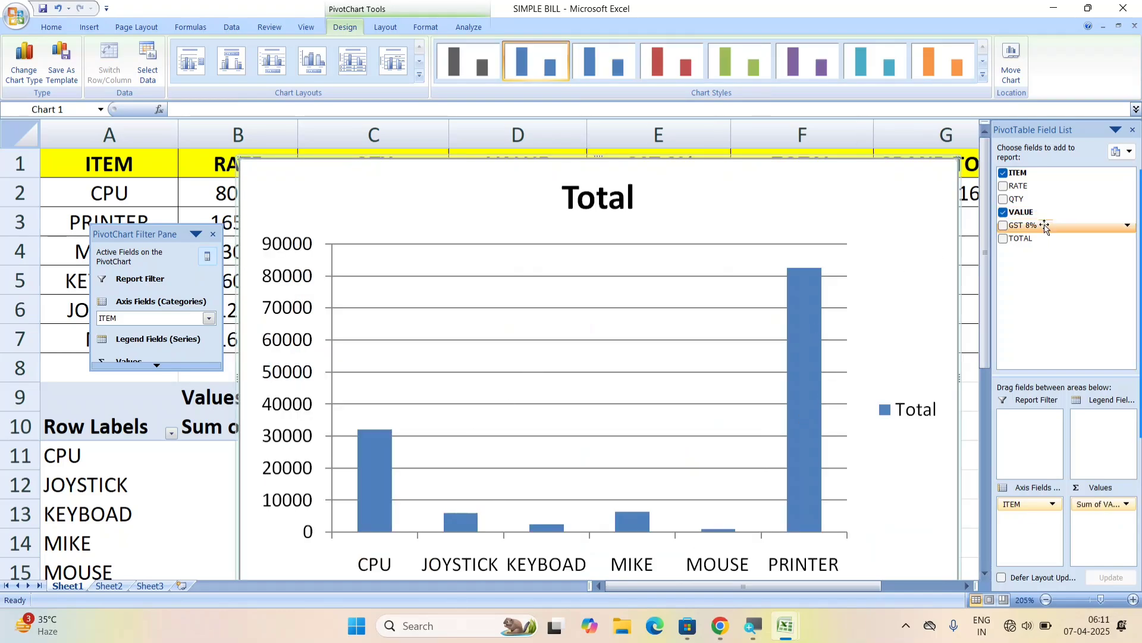
click(1004, 226)
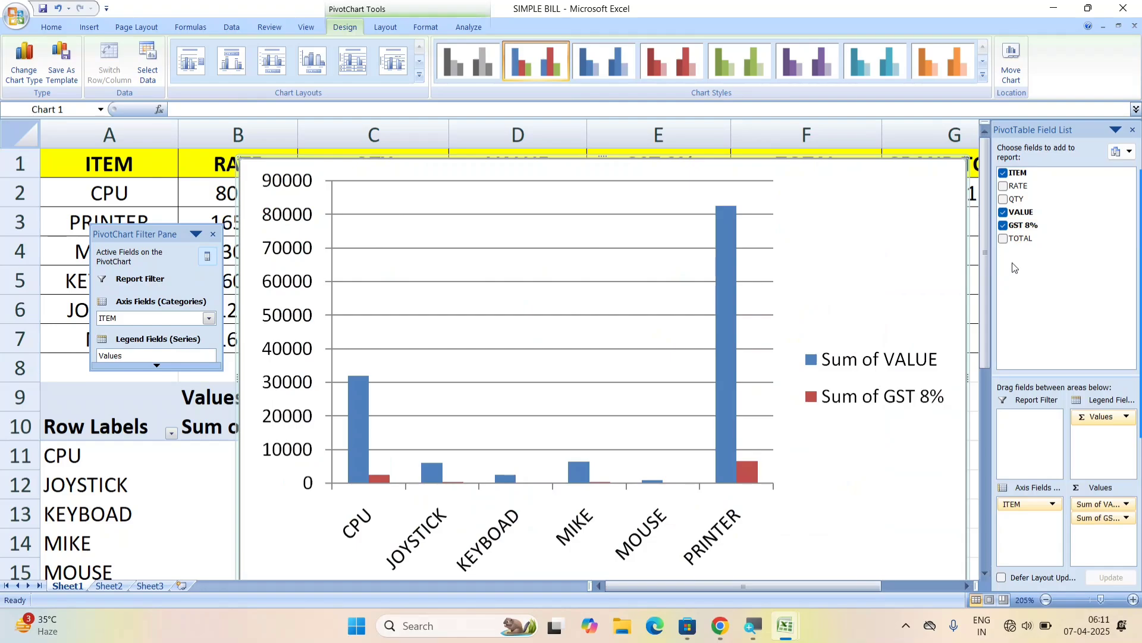
click(1003, 198)
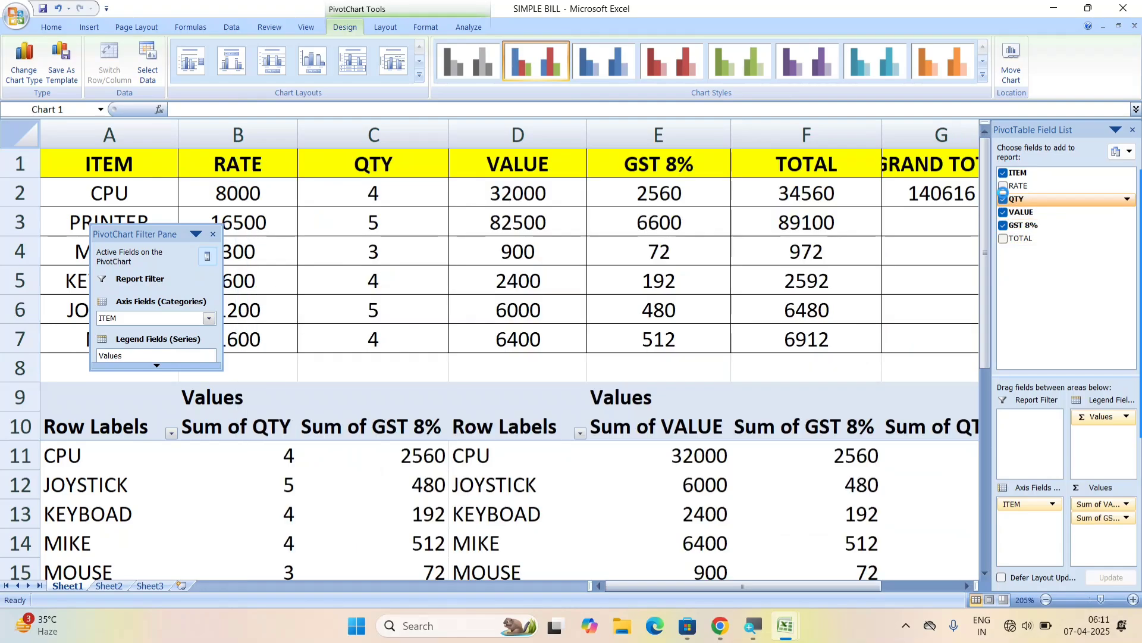
click(1003, 185)
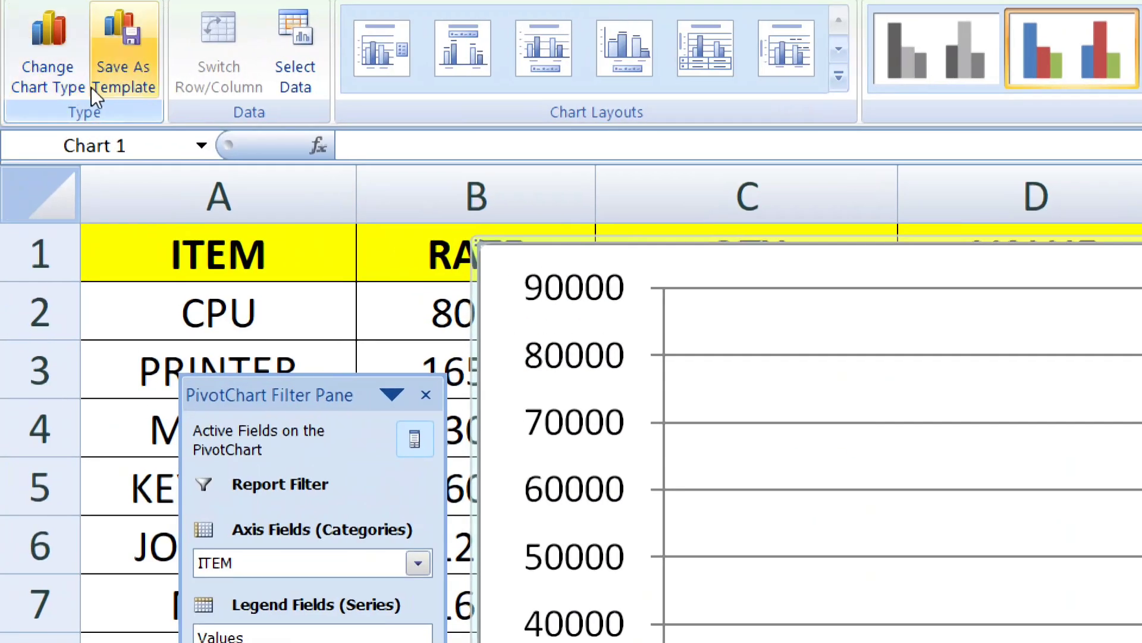
Step: Change the PivotChart's type to a stacked horizontal cylinder bar chart
click(73, 84)
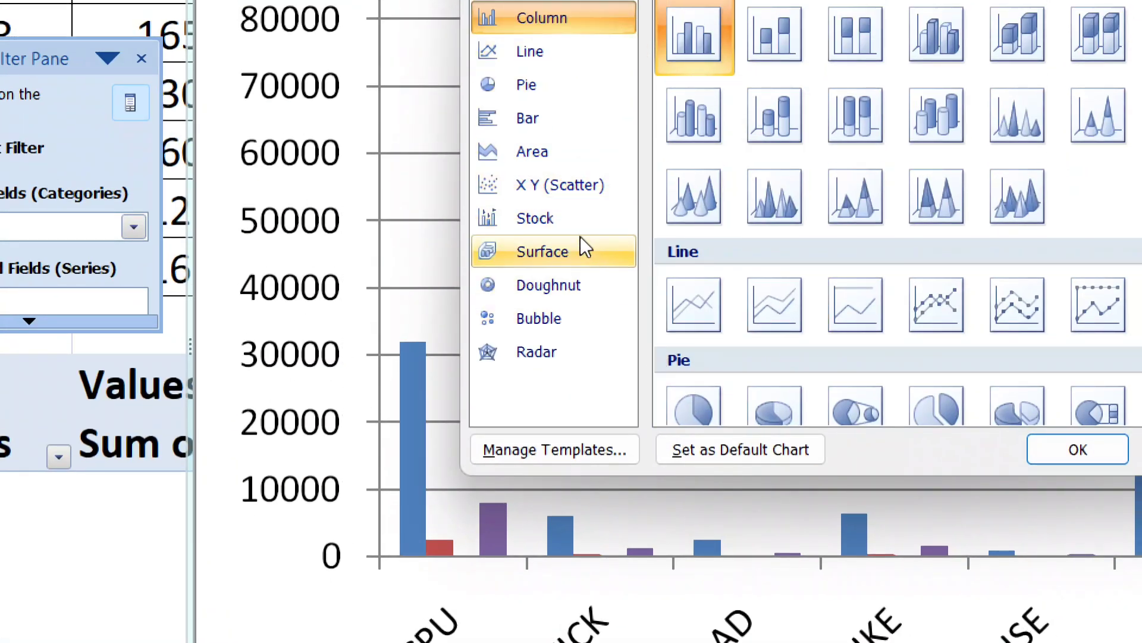
click(555, 119)
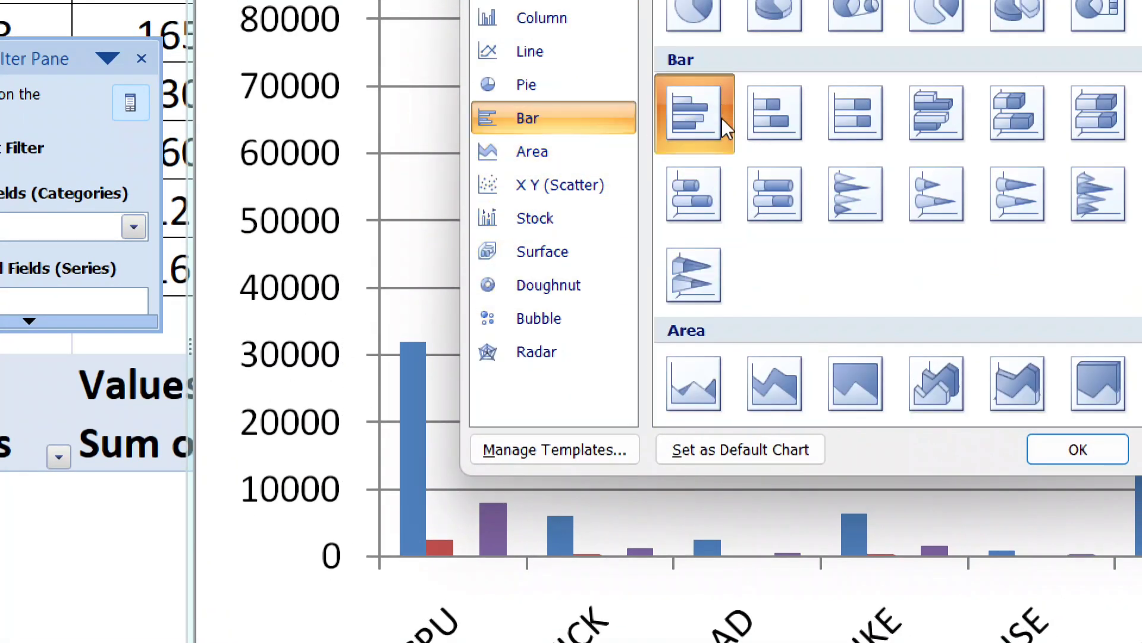
double_click(688, 211)
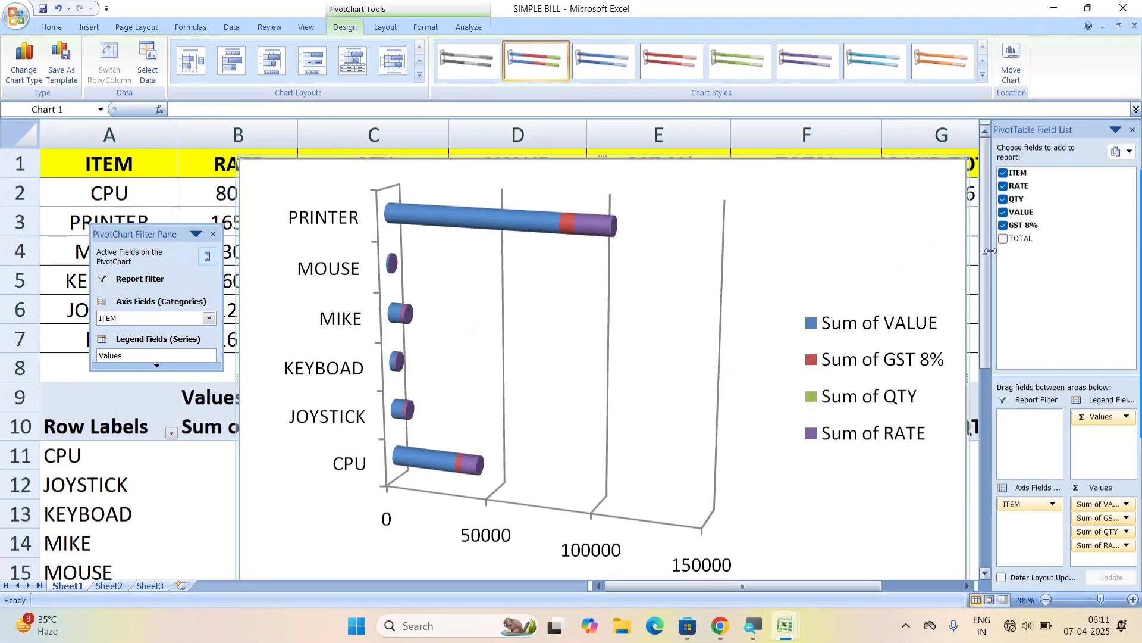
Step: Remove the GST 8%, VALUE and QTY fields from the PivotChart, keeping only ITEM and RATE
click(1003, 225)
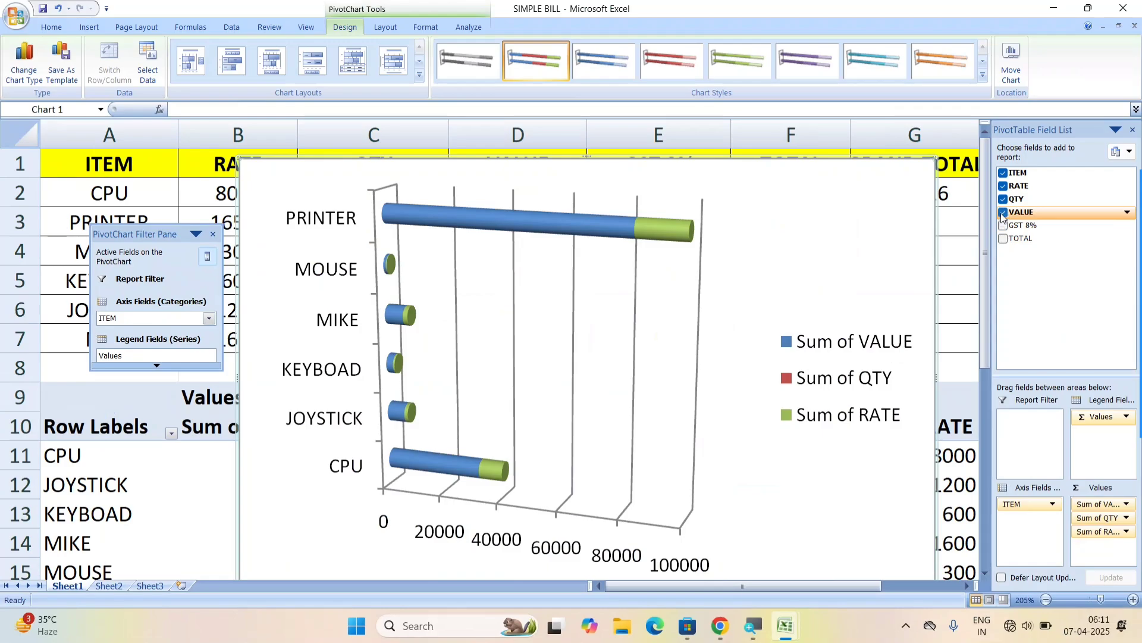
click(1003, 213)
click(1004, 198)
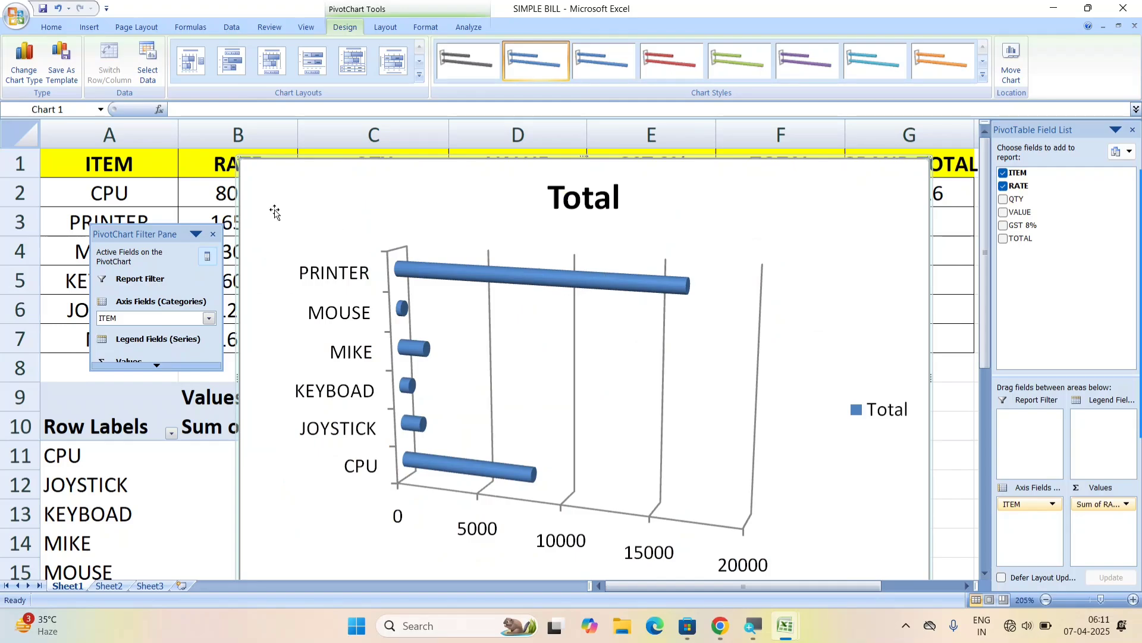
Step: Delete the PivotChart from the sheet, keeping both PivotTables, and close the PivotTable Field List
click(91, 25)
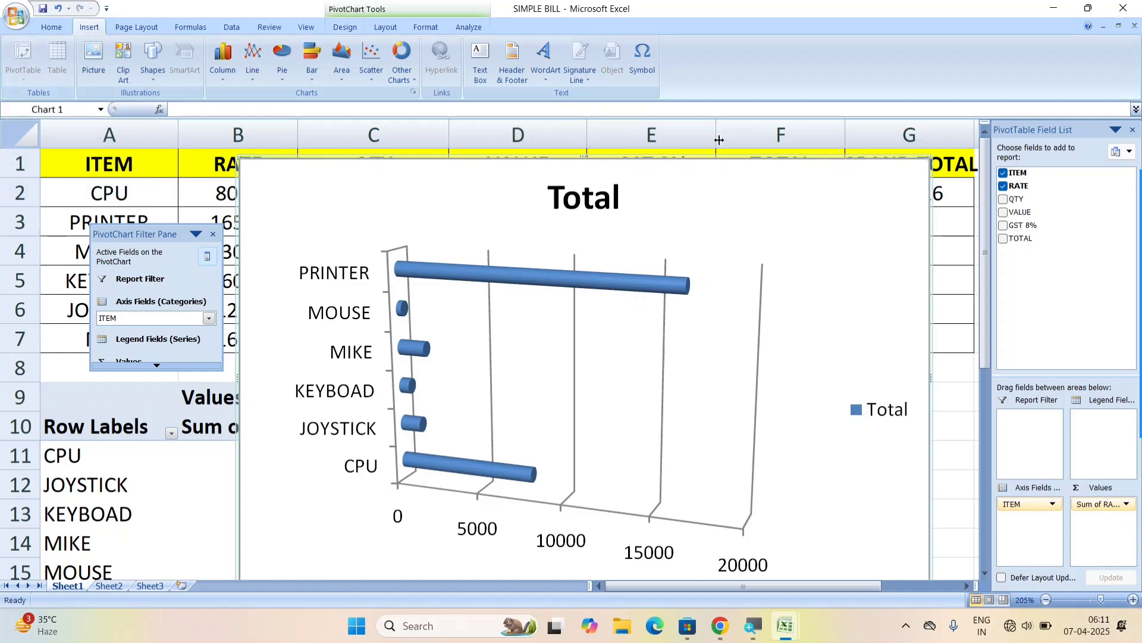
key(Delete)
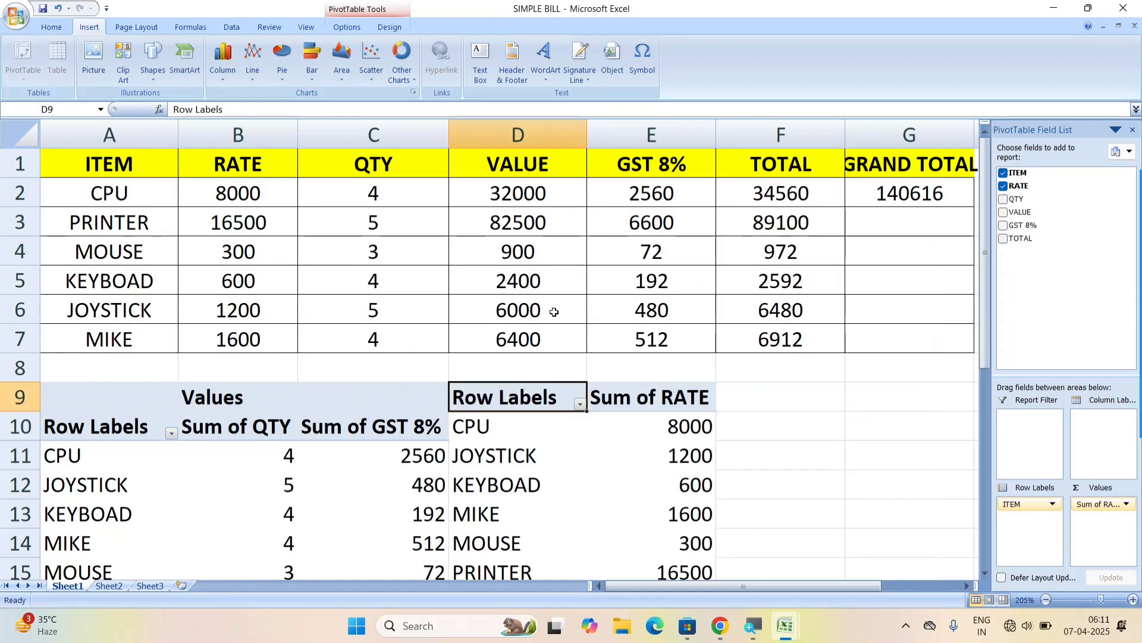
click(390, 409)
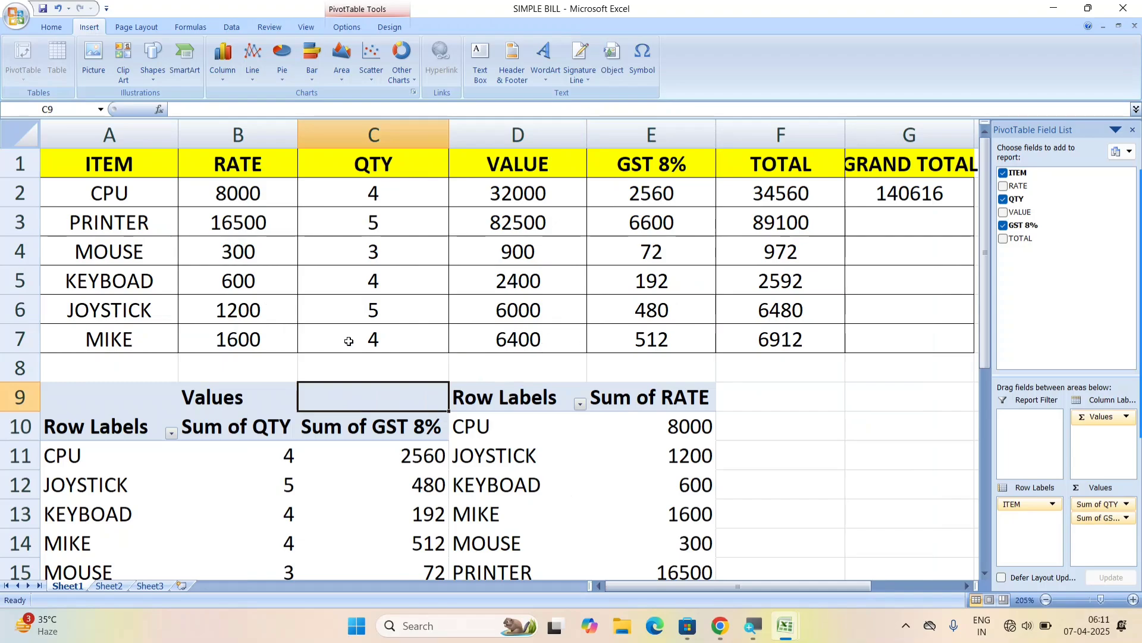
click(1133, 130)
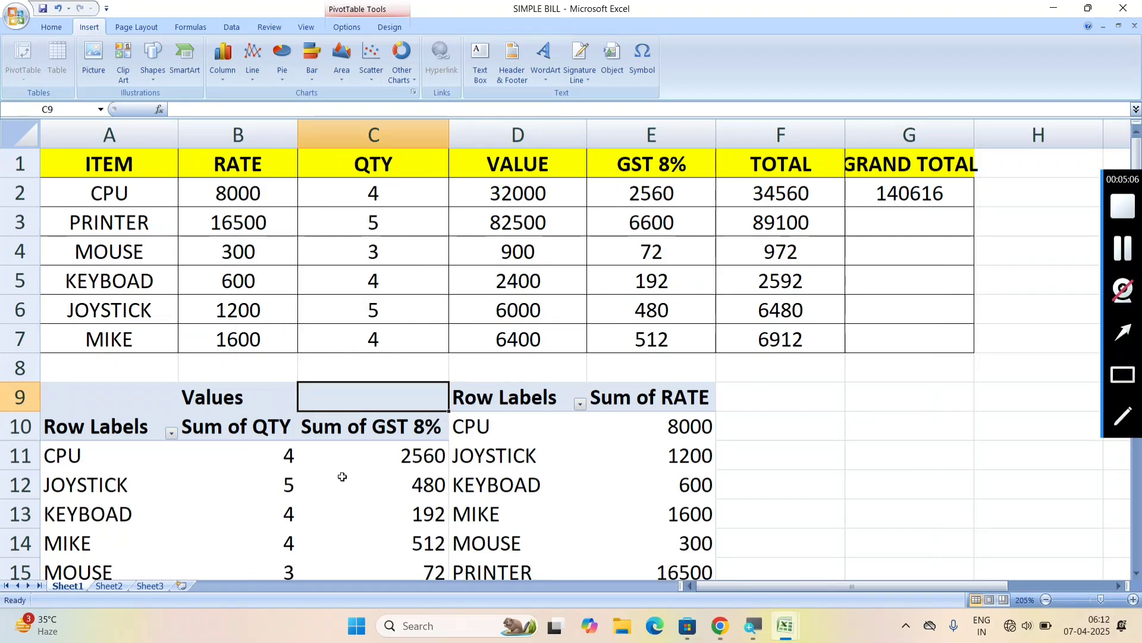
Step: Try to delete the PivotTable cells below the bill data on Sheet1
click(267, 419)
click(52, 27)
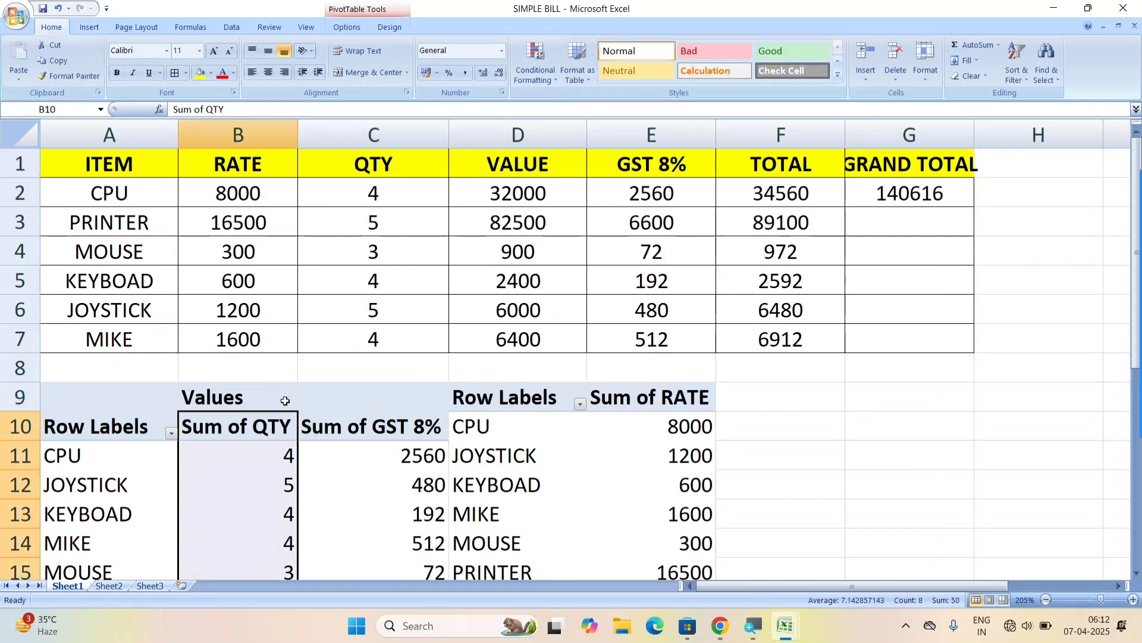
drag(156, 377, 707, 562)
click(556, 451)
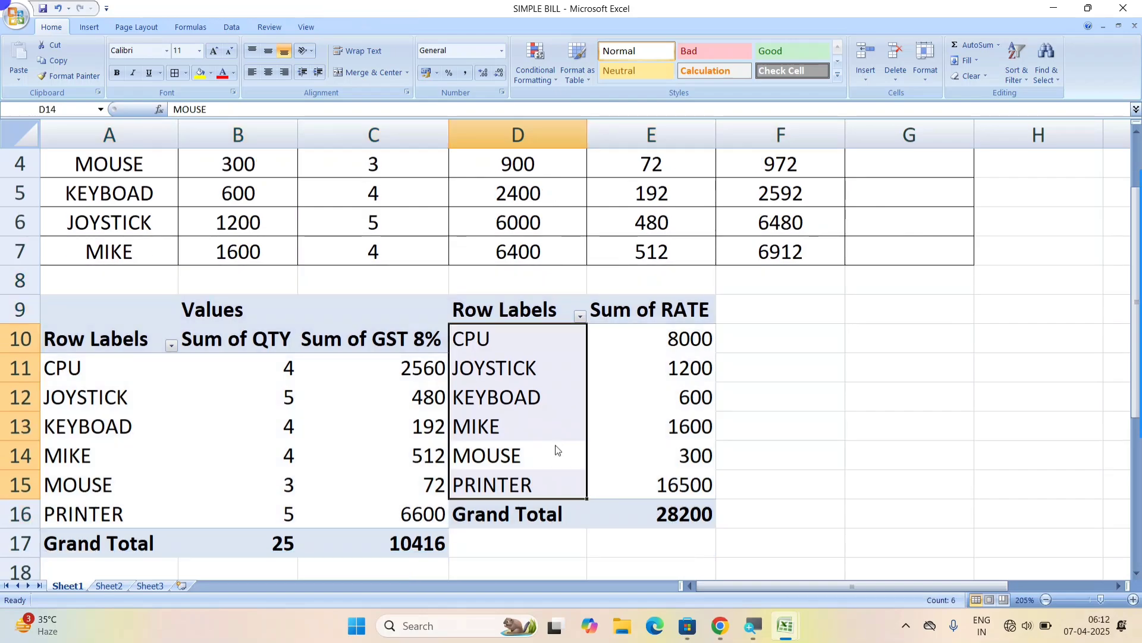
click(575, 346)
click(625, 313)
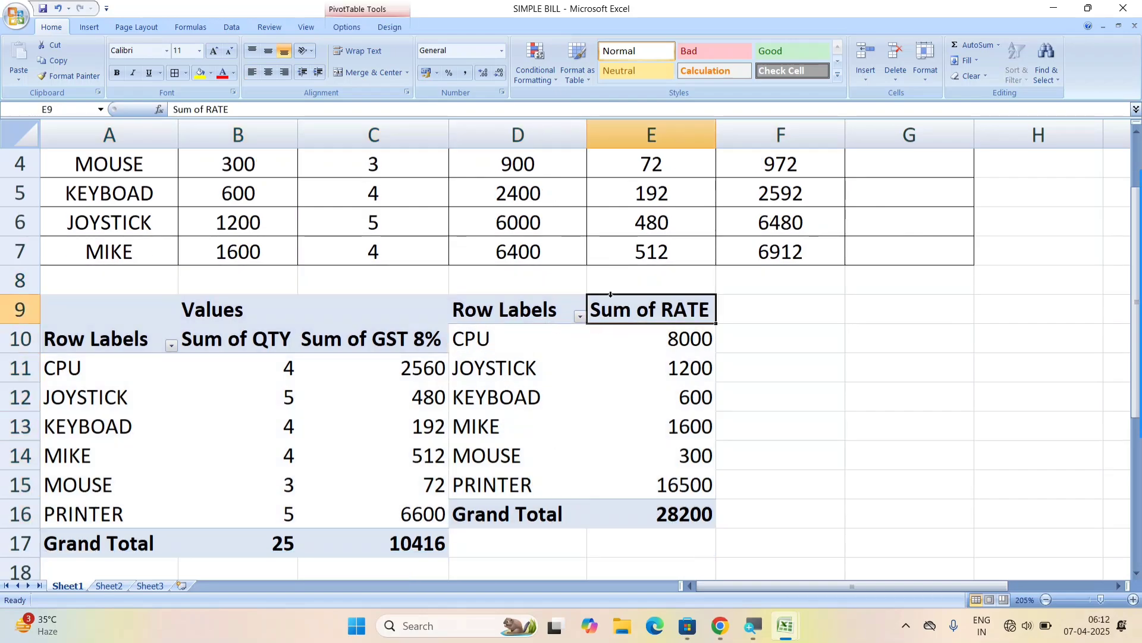
scroll(372, 266, up, 1)
scroll(373, 436, down, 1)
click(62, 309)
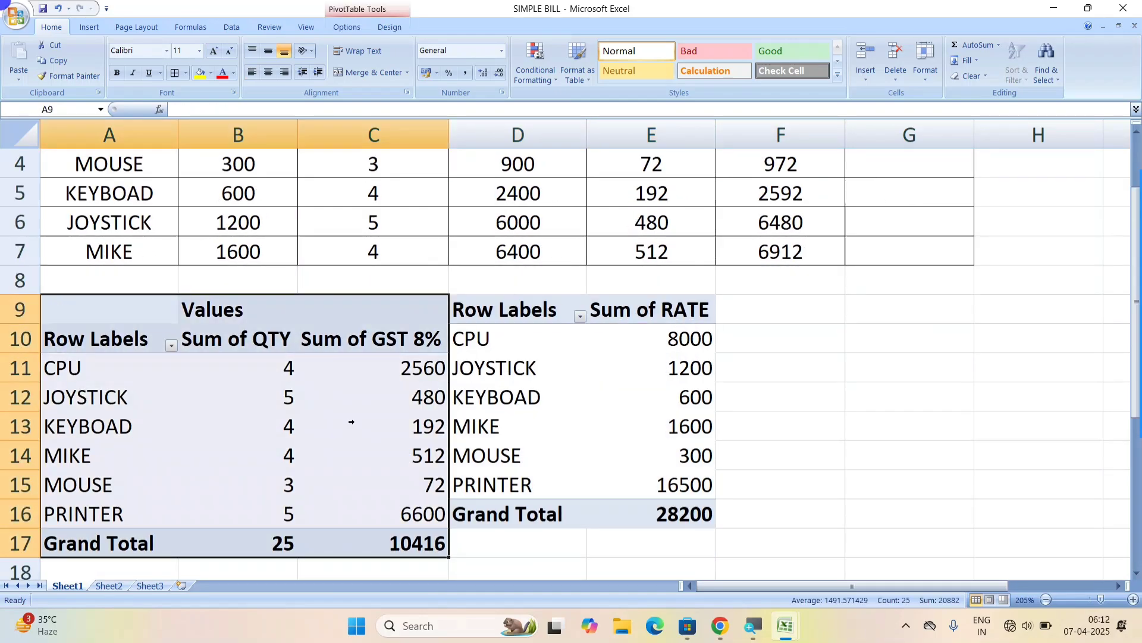
click(463, 453)
click(695, 433)
drag(676, 411, 247, 351)
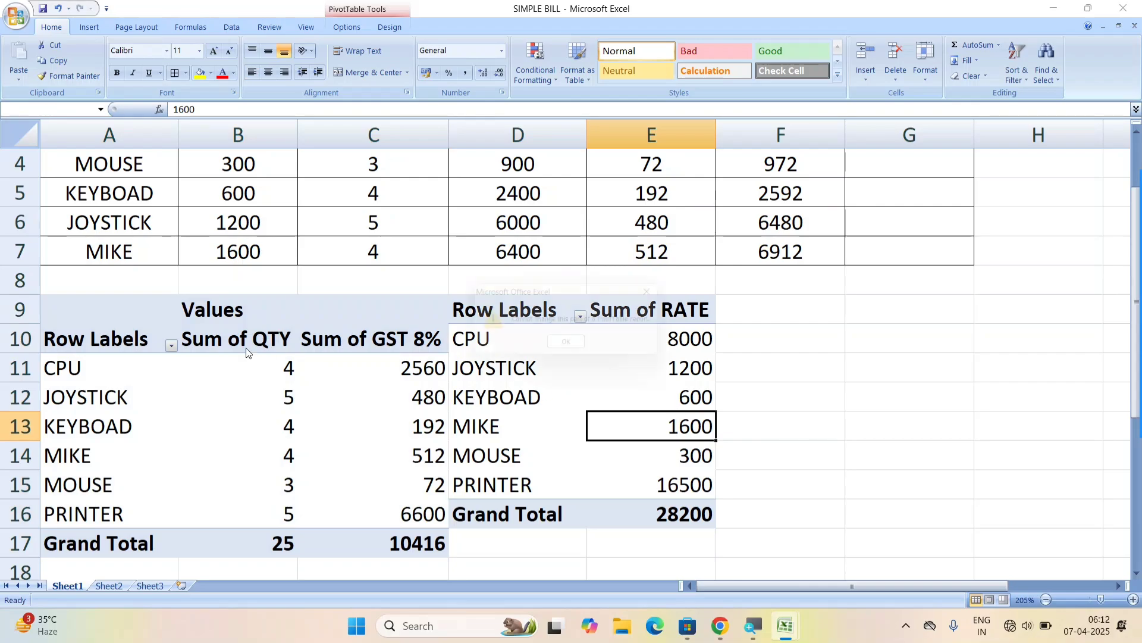
click(586, 350)
Step: Undo the PivotChart's deletion and the removal of its QTY and VALUE fields, and close the PivotChart Filter Pane
scroll(371, 360, up, 1)
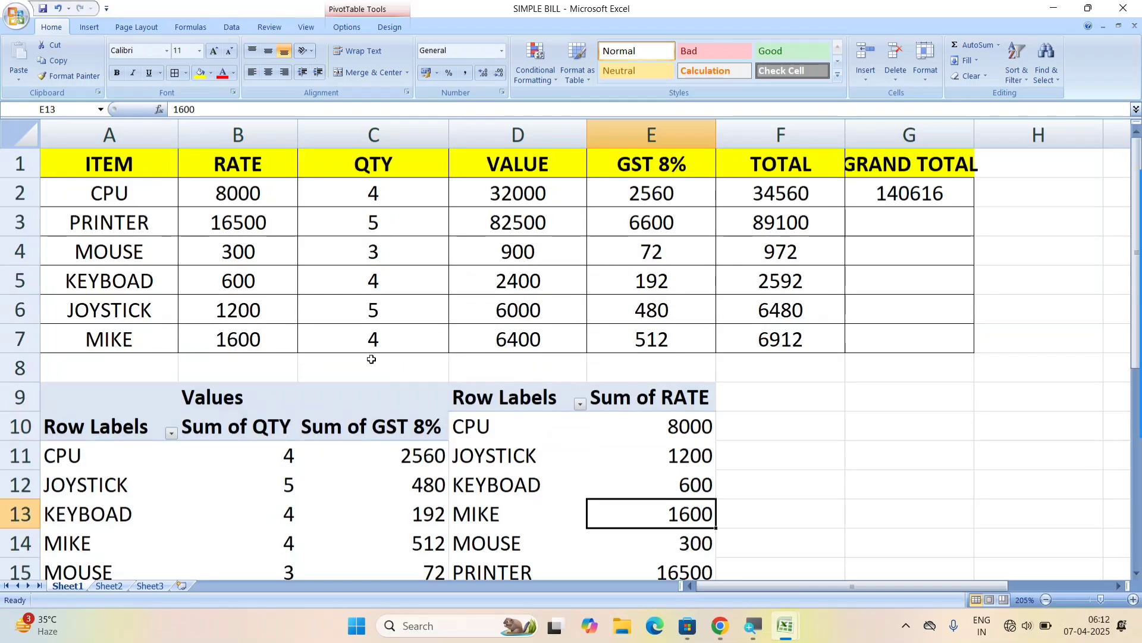
drag(224, 405, 352, 470)
drag(149, 395, 678, 578)
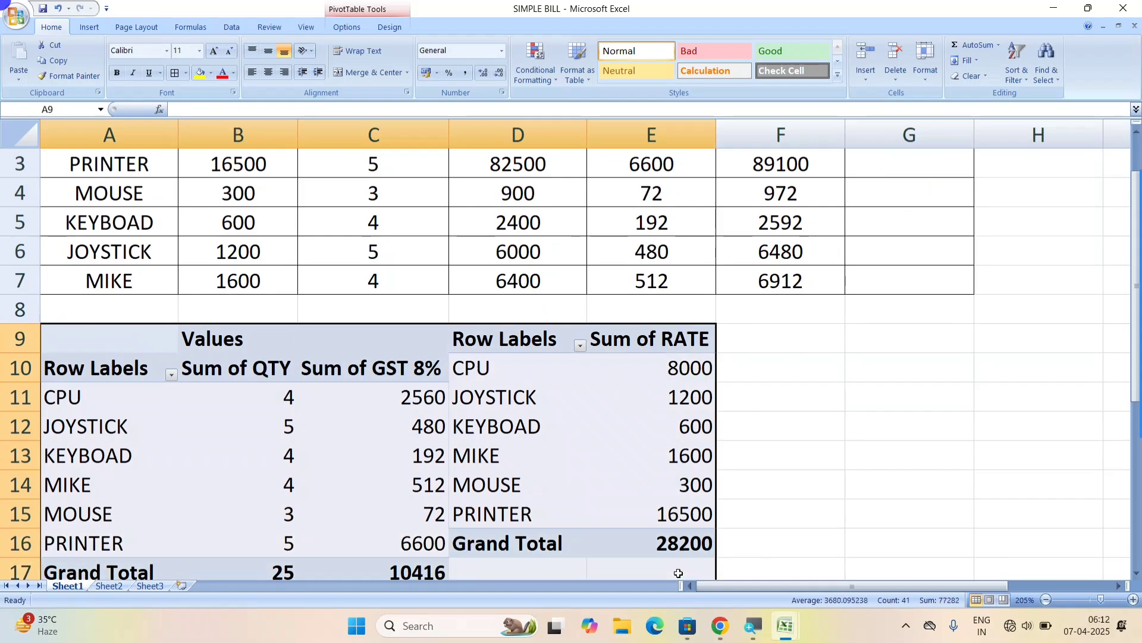
key(alt+F1)
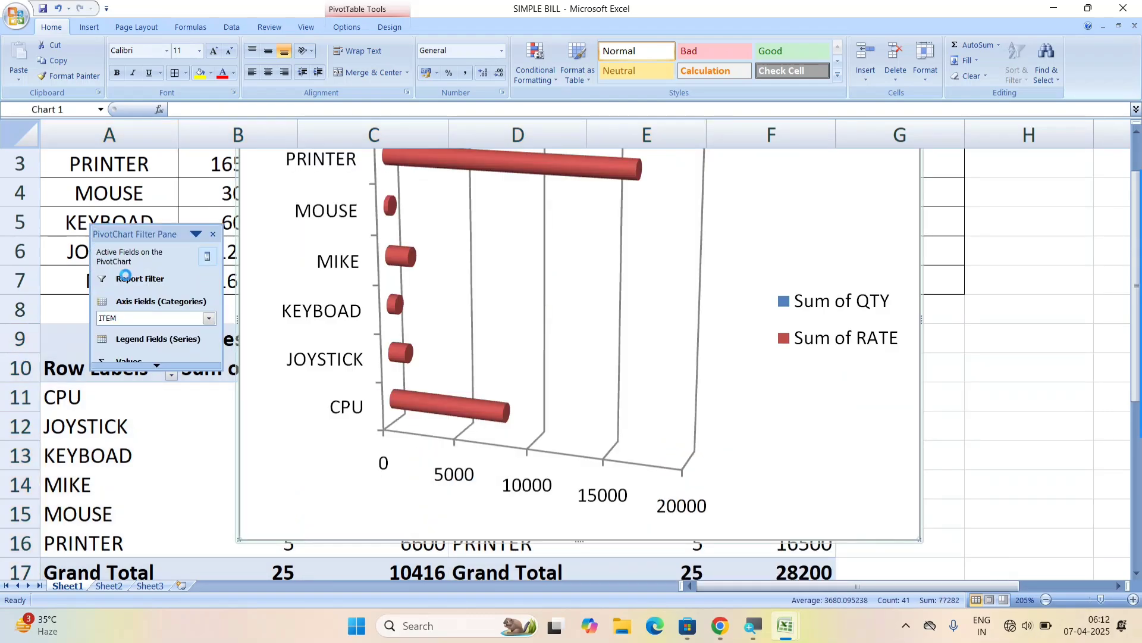
click(213, 233)
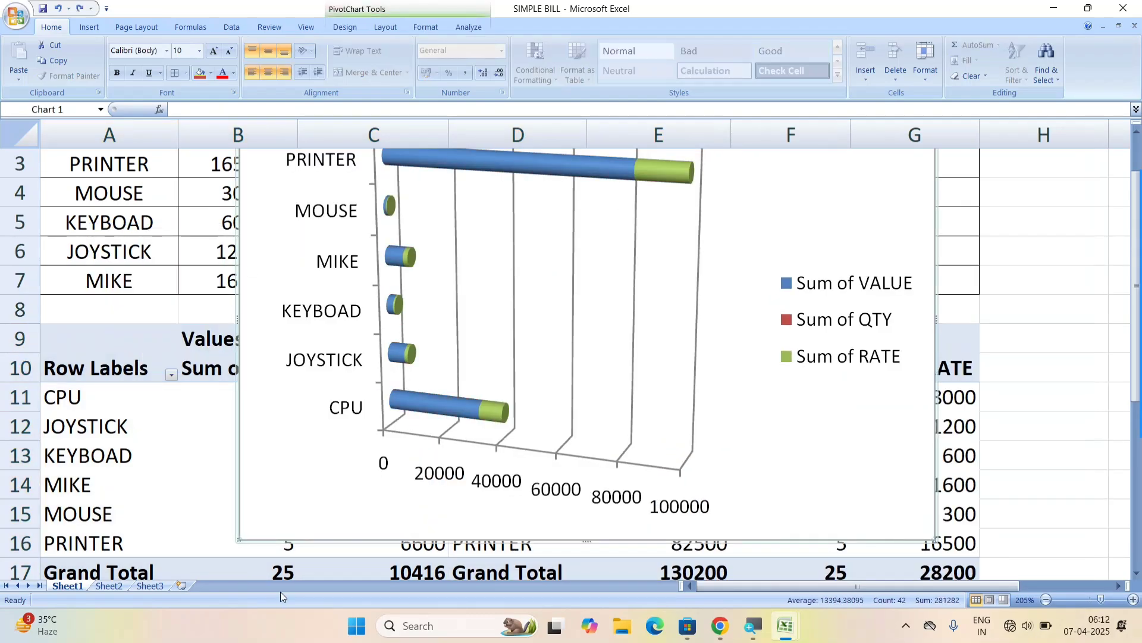
Step: Look at Sheet2 and return to Sheet1
click(106, 586)
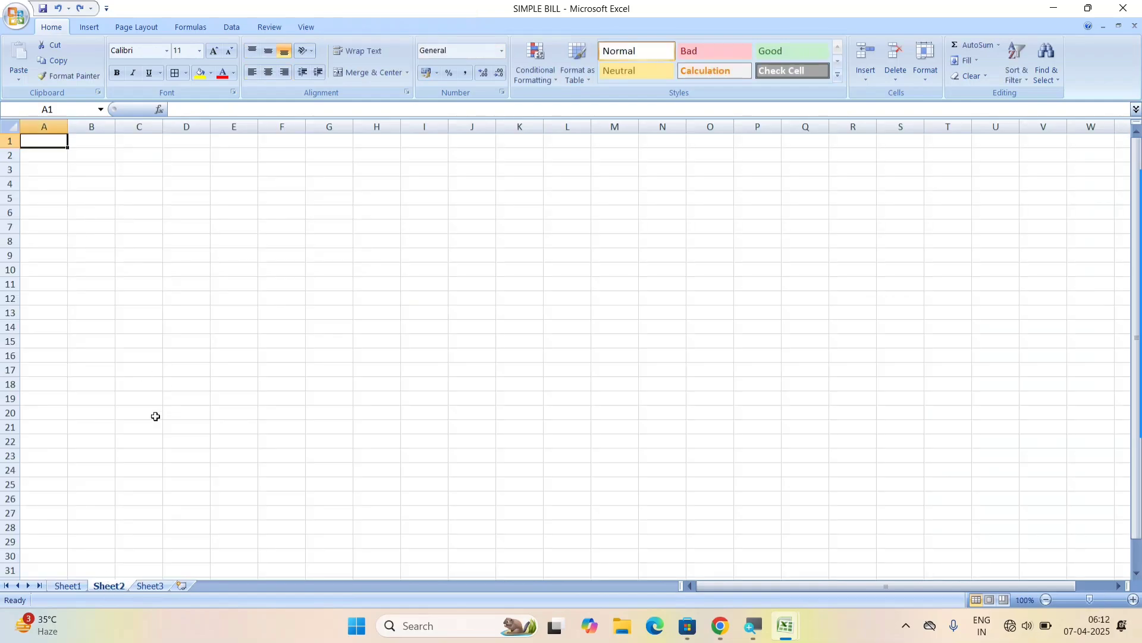
scroll(94, 249, up, 4)
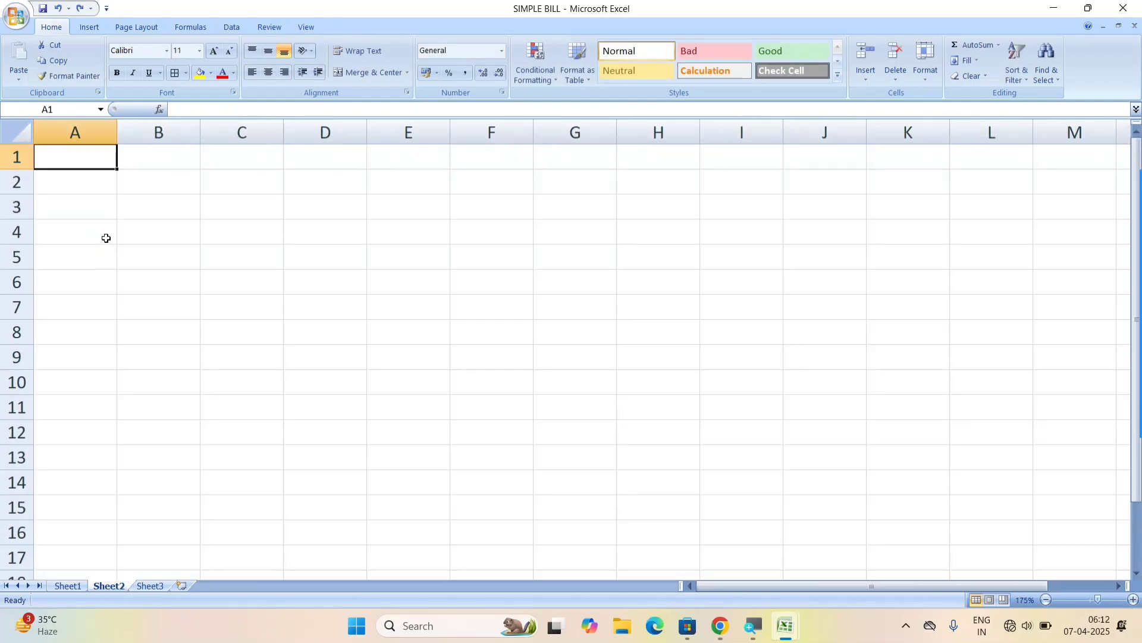
click(65, 586)
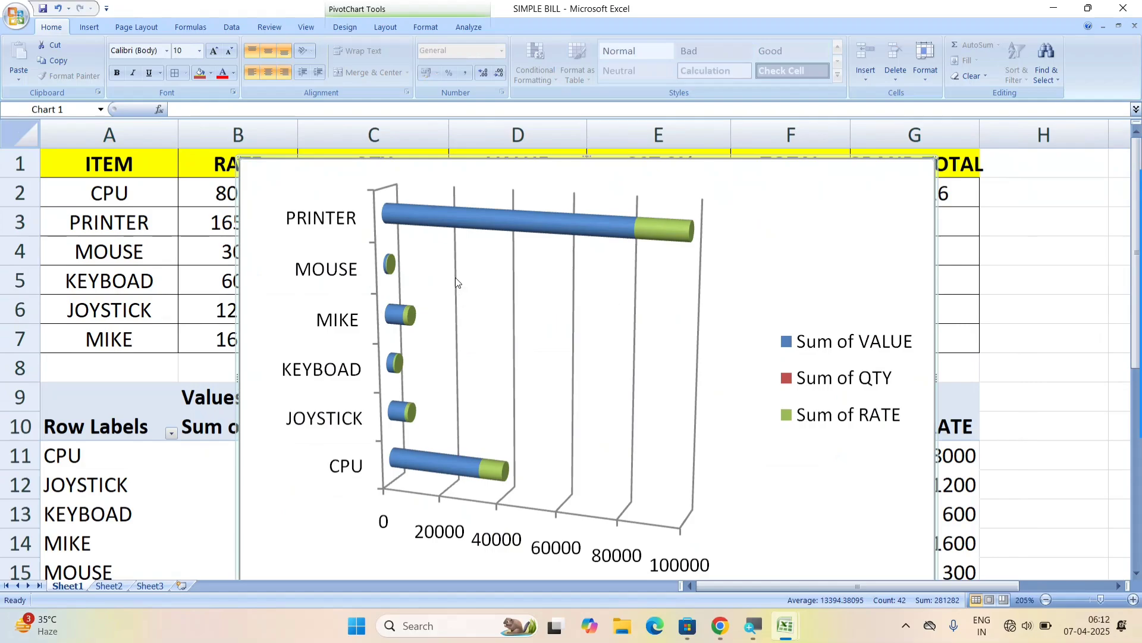
Step: Delete the restored PivotChart and try to delete both PivotTables in A9:G17
key(Delete)
scroll(570, 363, down, 1)
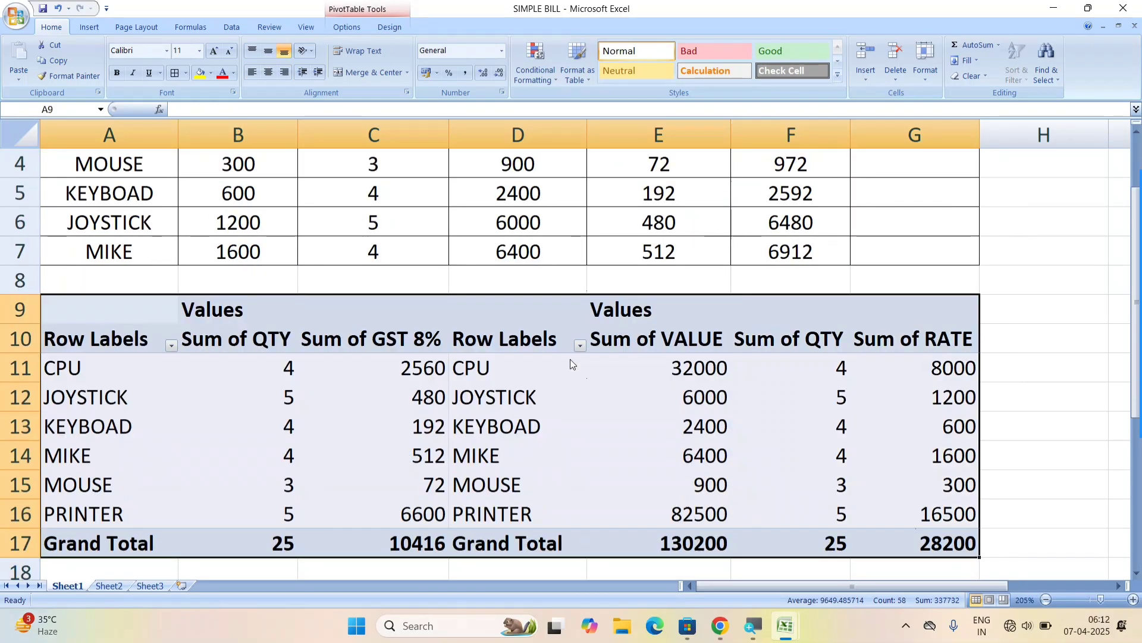
key(Delete)
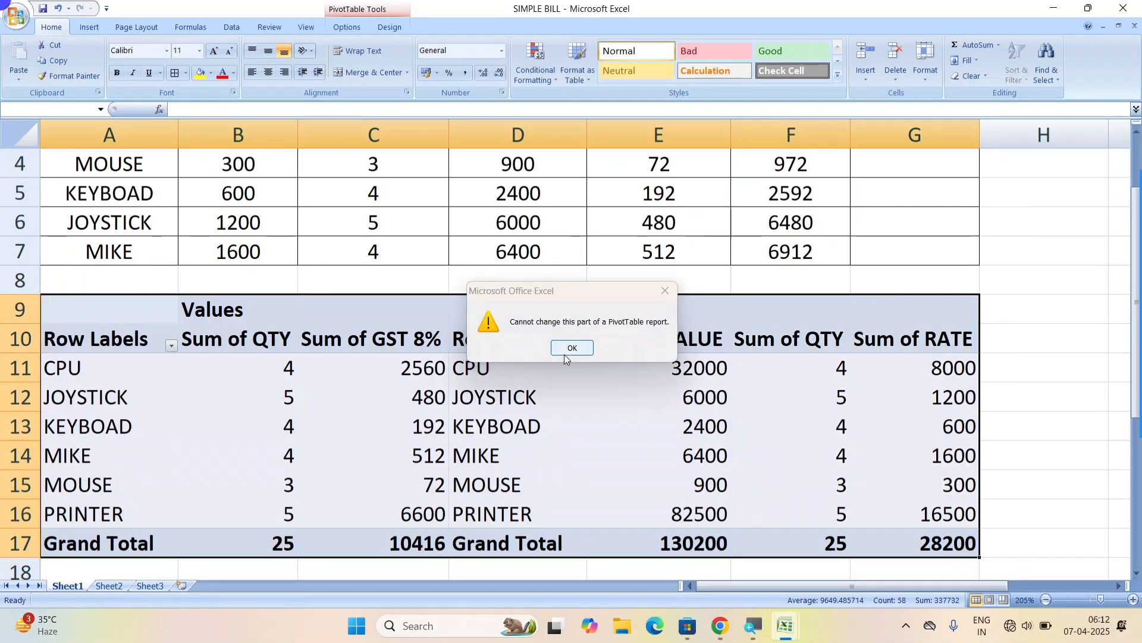
click(564, 354)
Step: Delete the contents of the whole Sheet1, including the bill data and both PivotTables
click(1029, 250)
key(Delete)
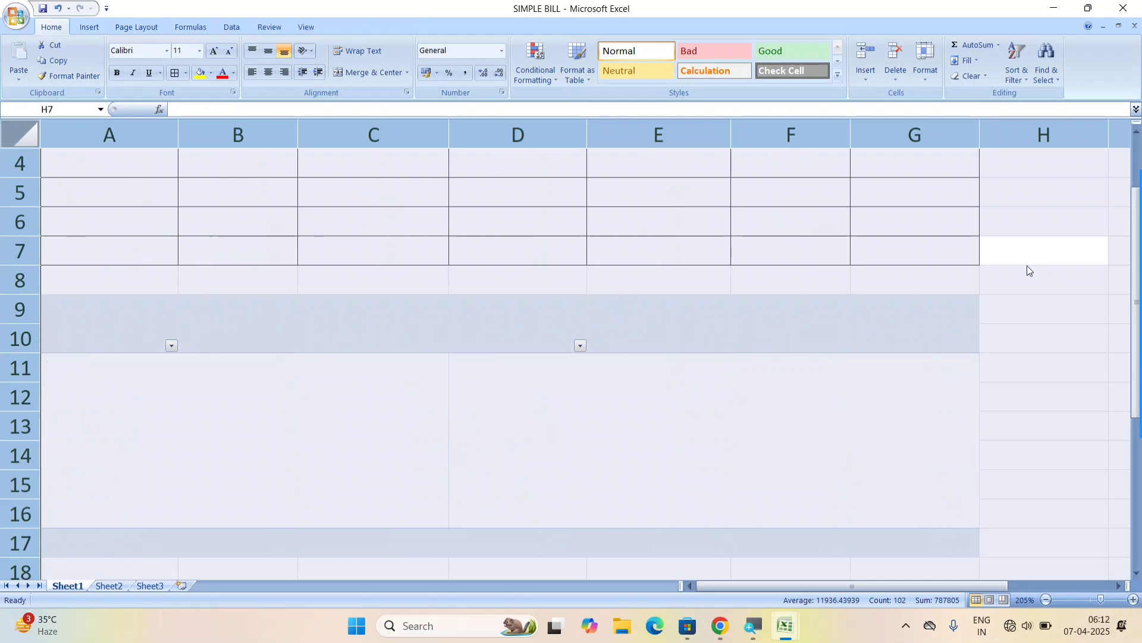
scroll(684, 279, up, 1)
click(364, 333)
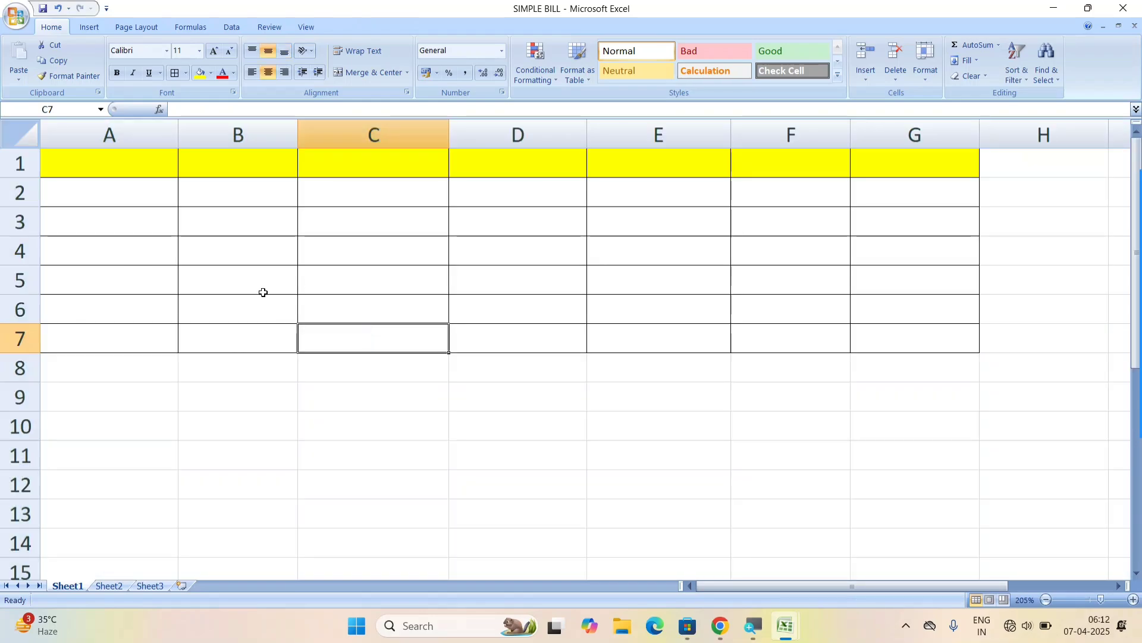
Step: Clear the remaining header fill and borders from all of Sheet1 with Clear All
key(ctrl+a)
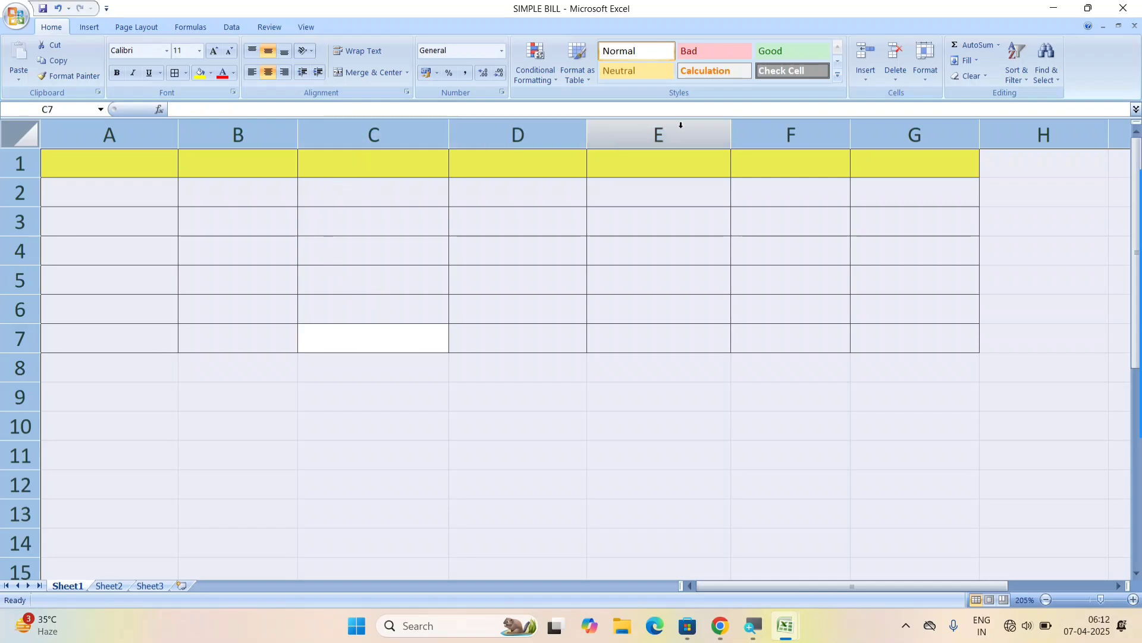
click(970, 77)
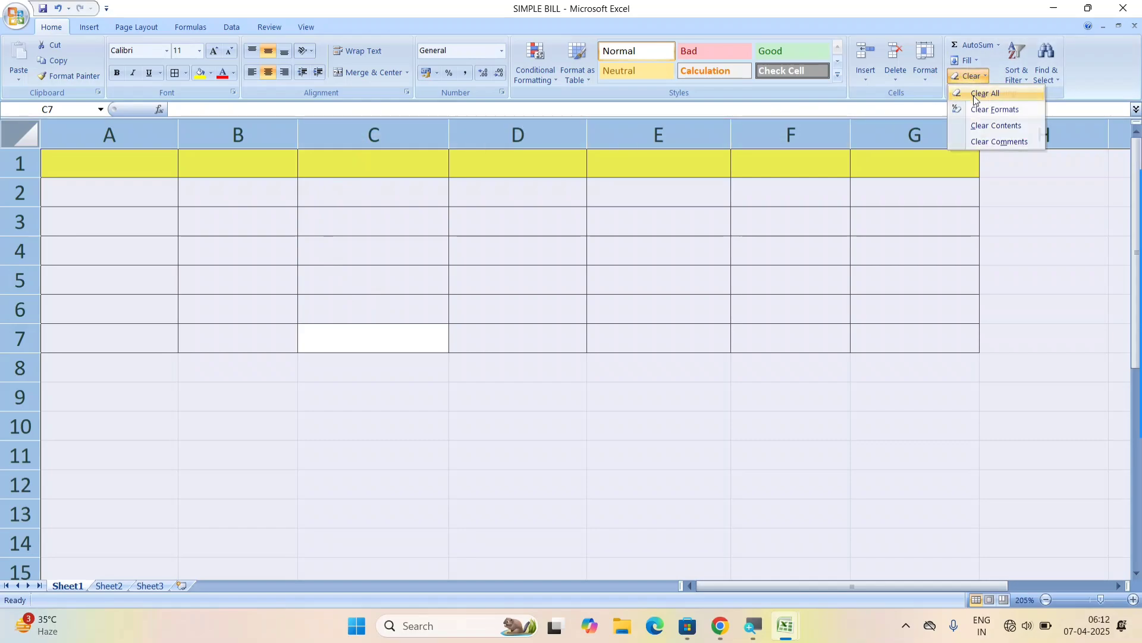
click(976, 93)
click(468, 290)
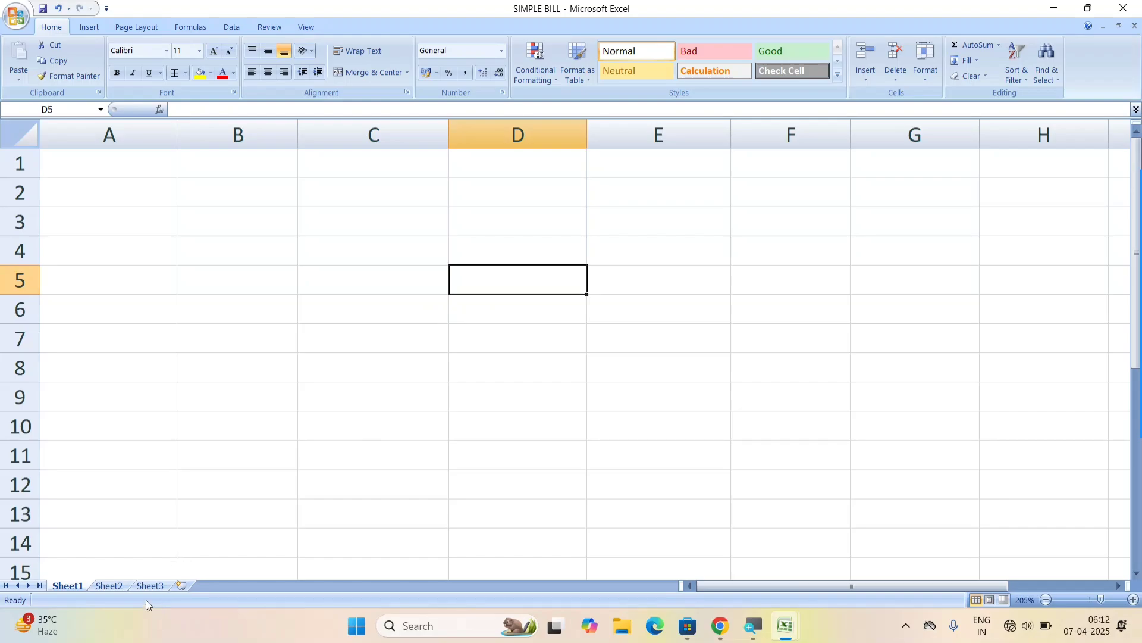
Step: Check Sheet2 for content and go back to cell A1 on Sheet1
click(115, 587)
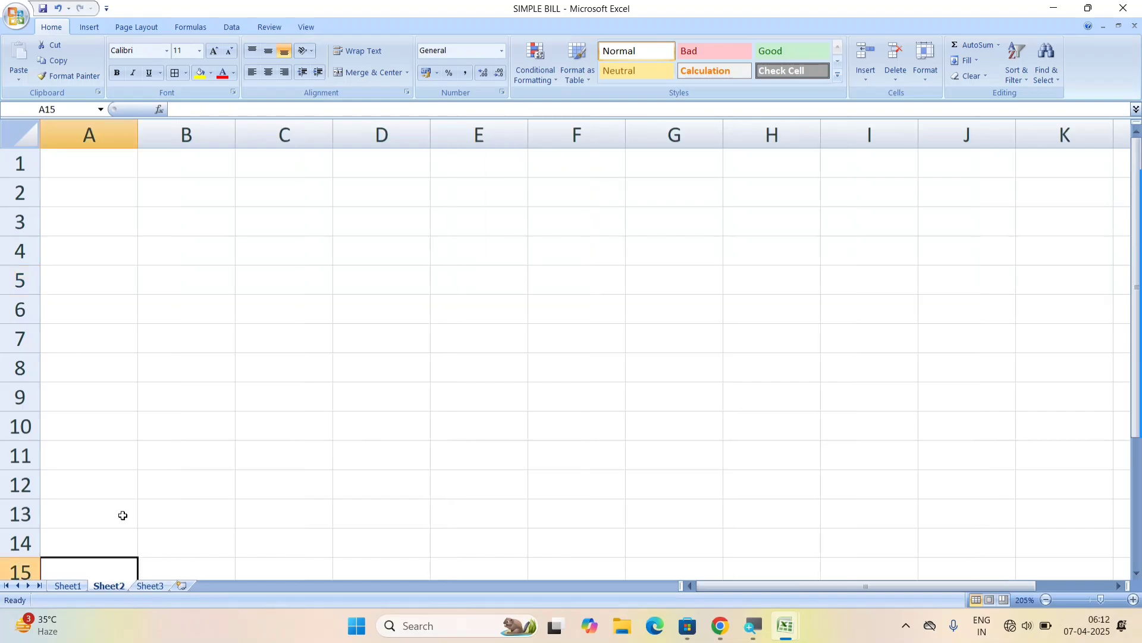
click(65, 587)
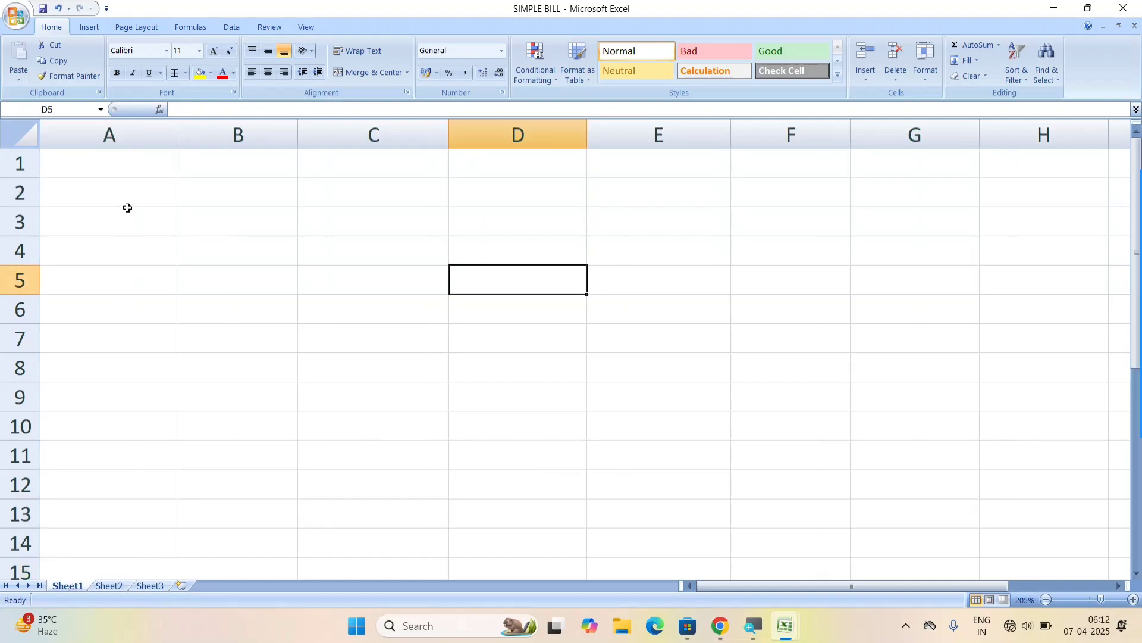
click(122, 161)
ctrl+scroll(122, 162, up, 2)
Step: Create a new blank workbook and switch back to SIMPLE BILL through the recent documents
click(90, 28)
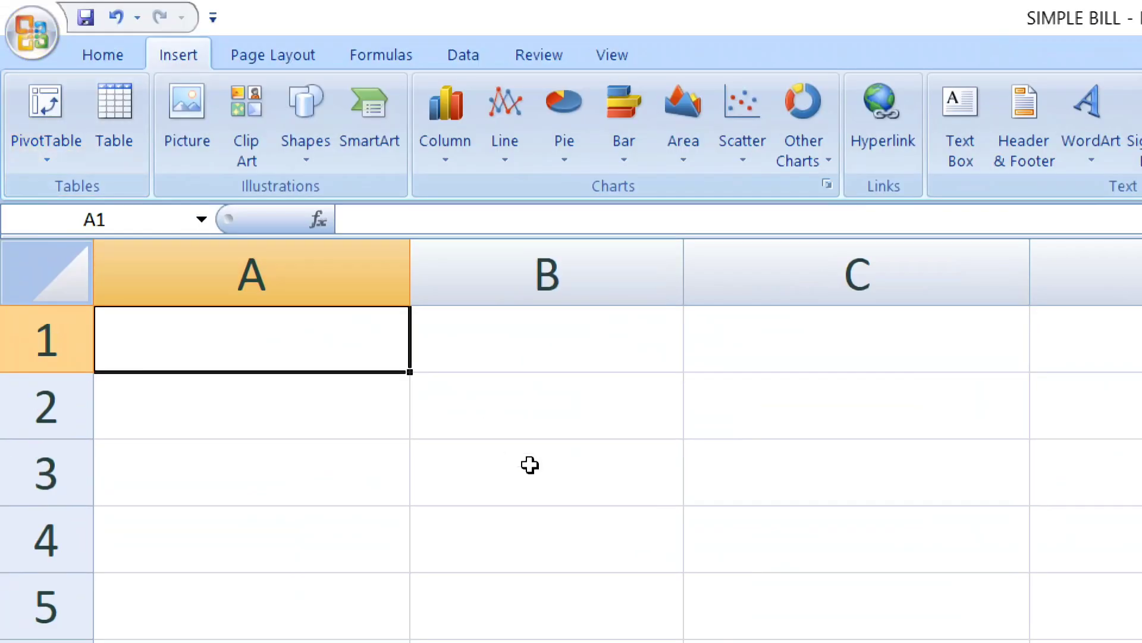
click(530, 464)
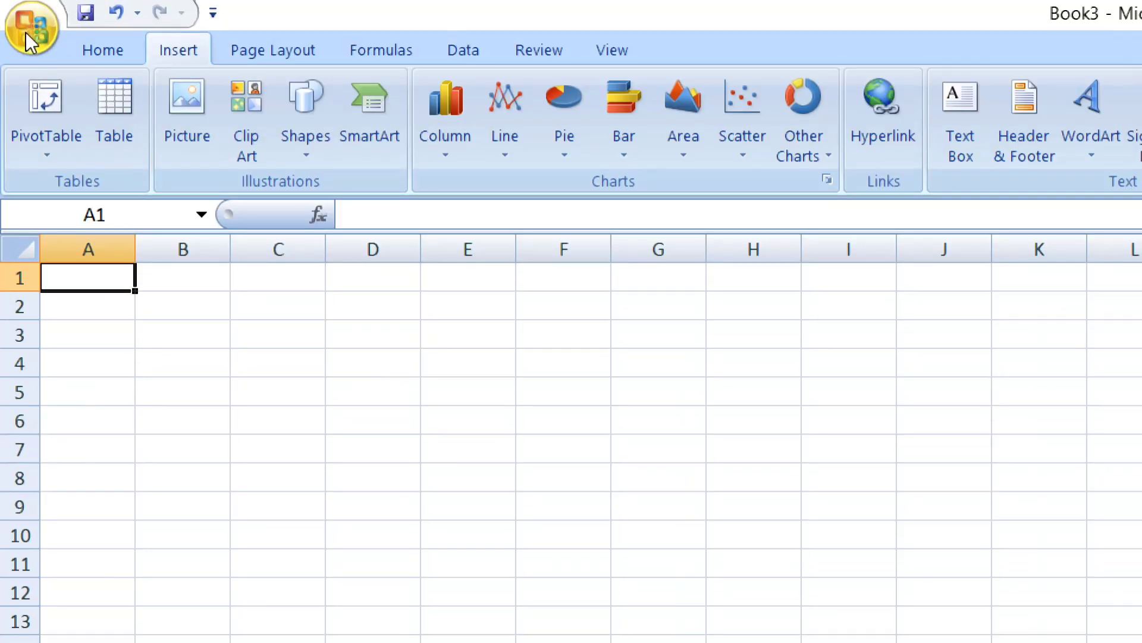
click(26, 31)
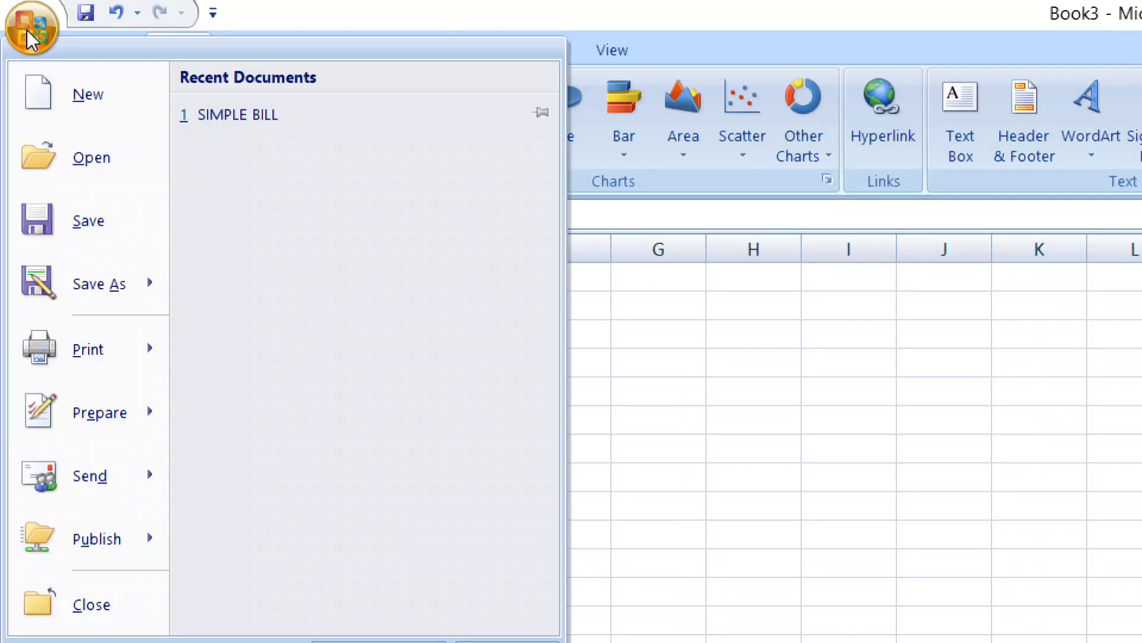
click(327, 115)
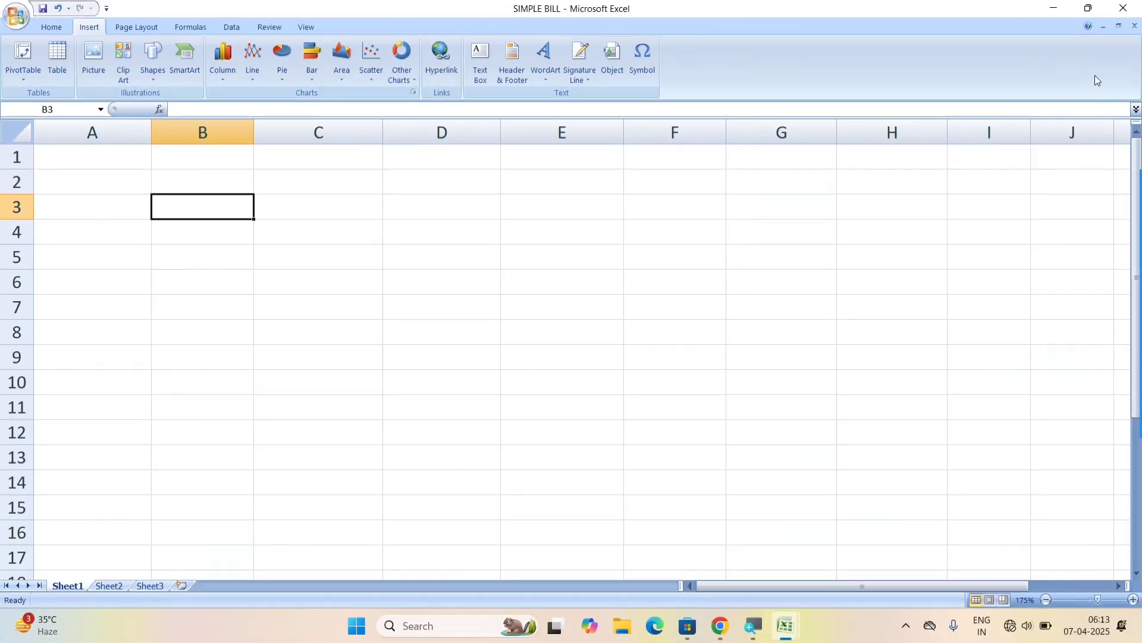
Step: Close SIMPLE BILL without saving the changes and reopen it from the recent documents
click(1134, 27)
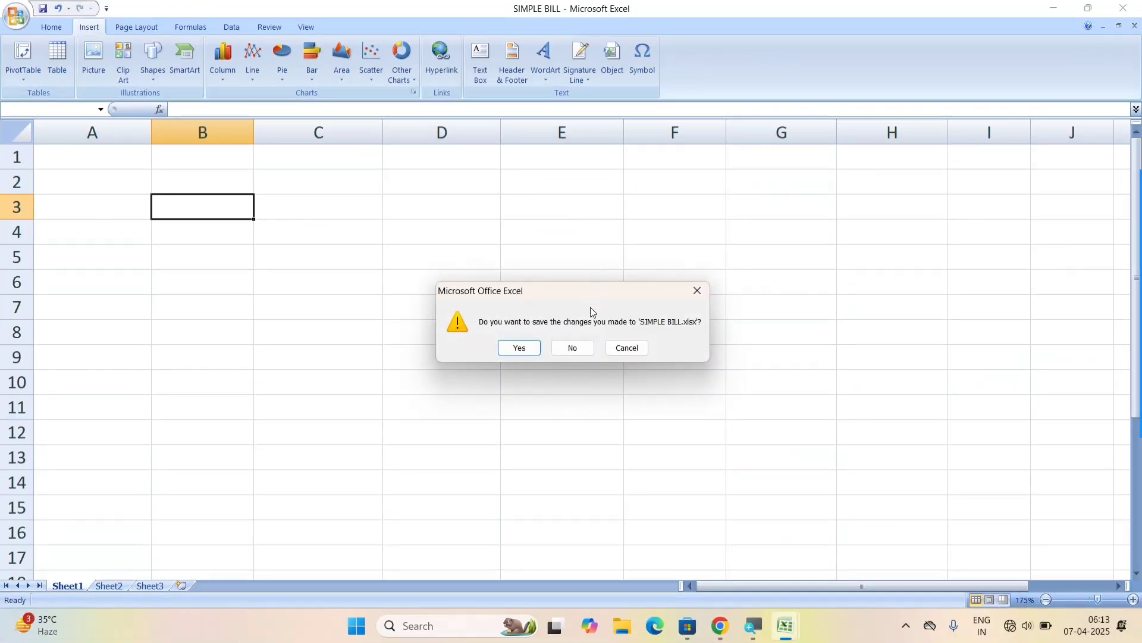
click(575, 349)
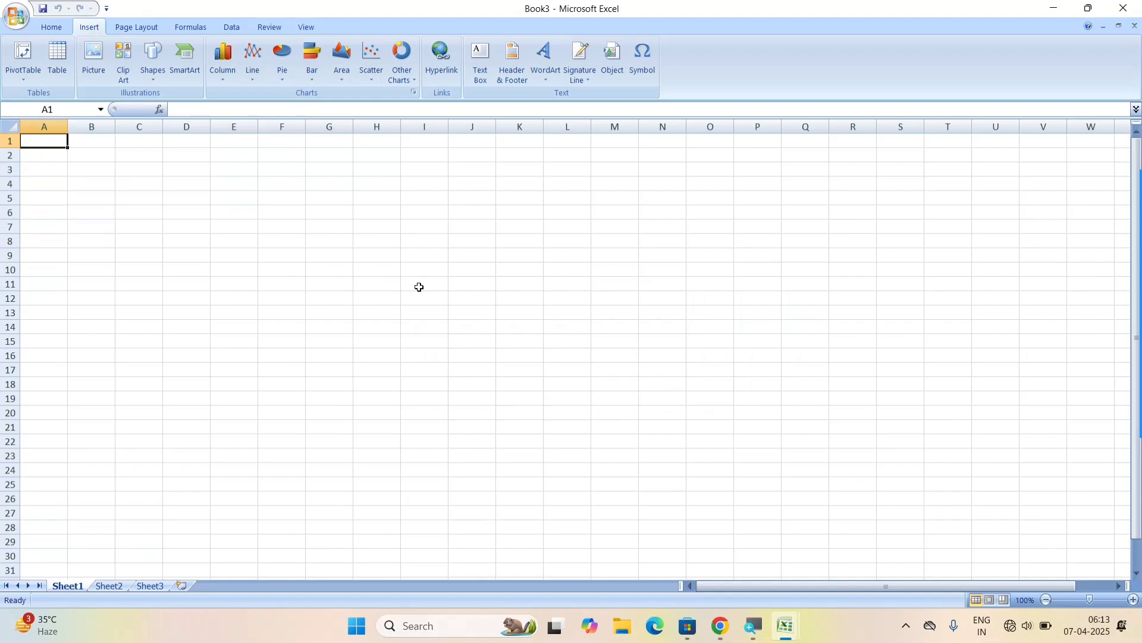
click(15, 16)
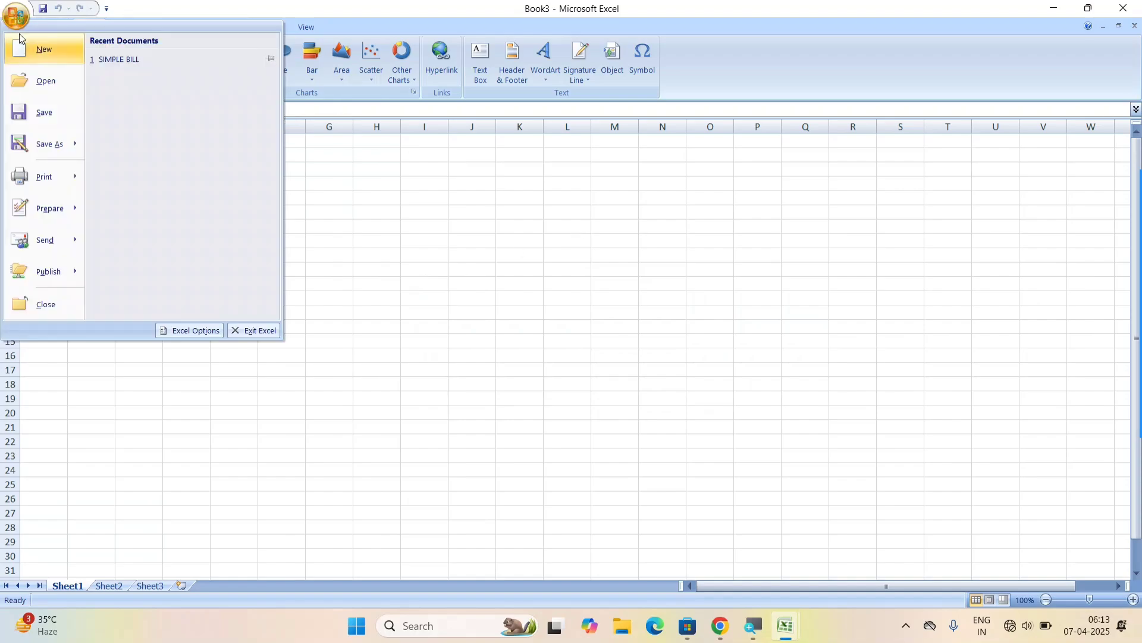
click(131, 61)
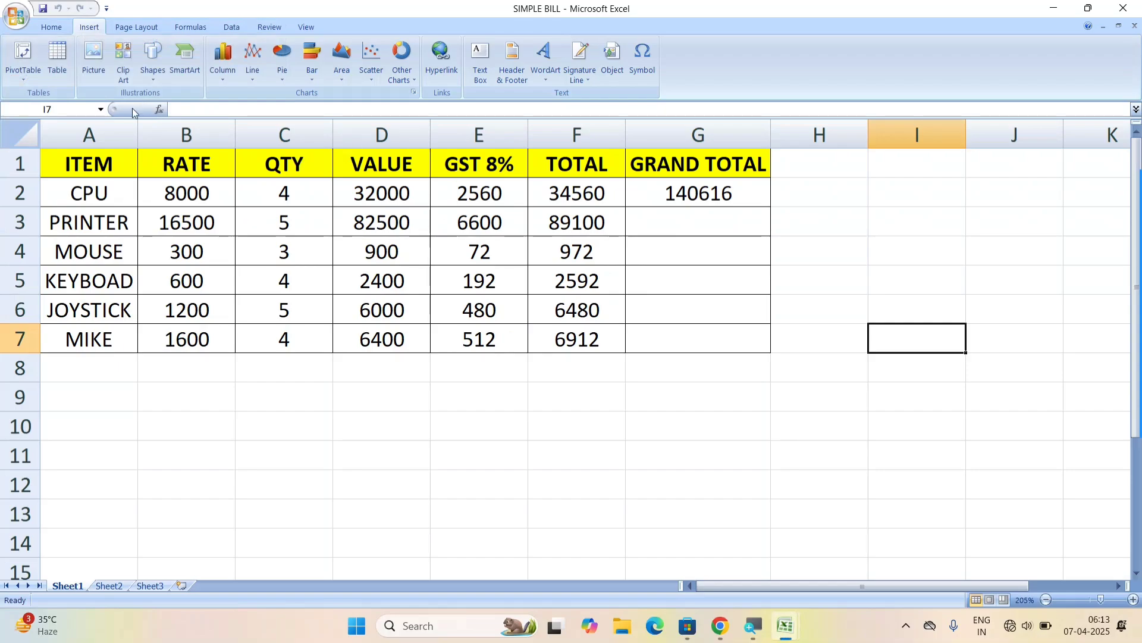
Step: Convert the bill data in A1:G7 into a table with headers
drag(66, 154, 713, 345)
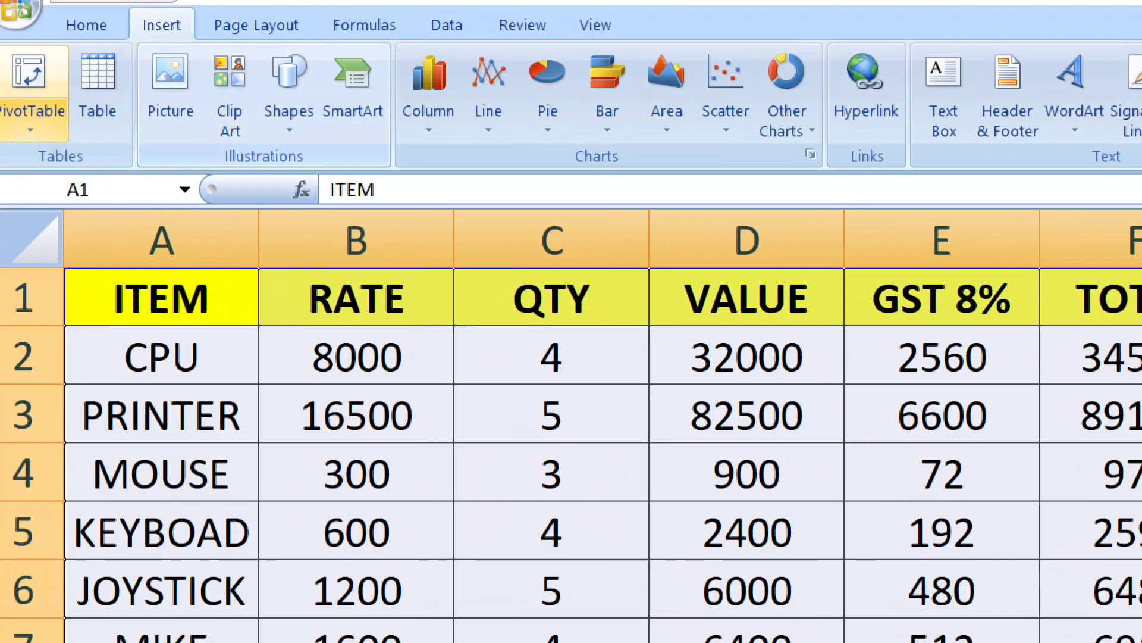
click(98, 78)
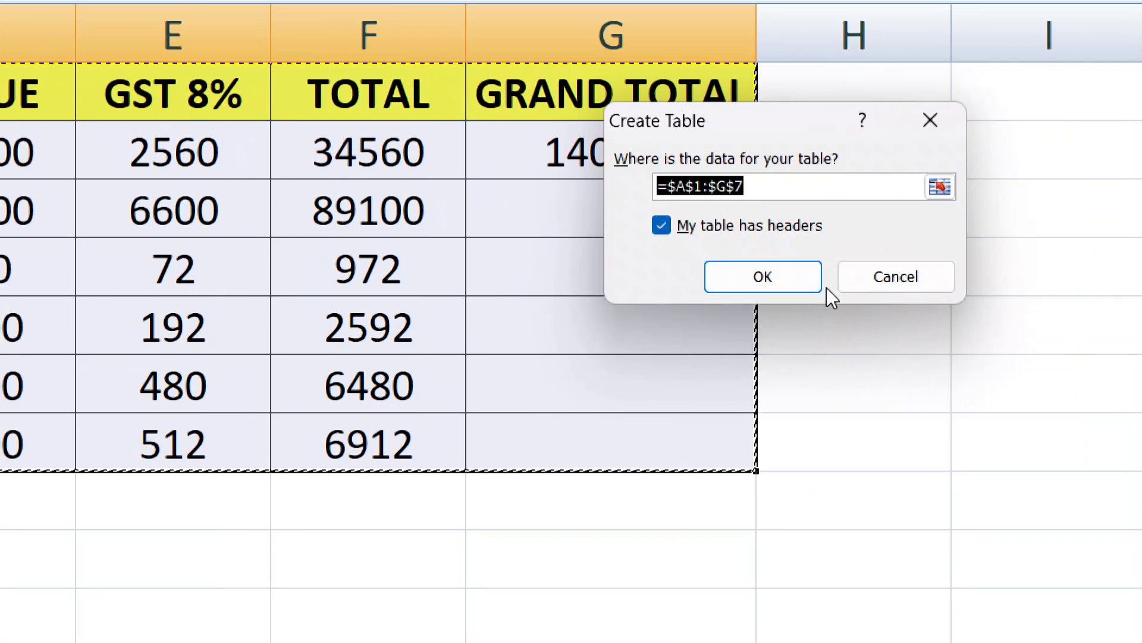
click(790, 286)
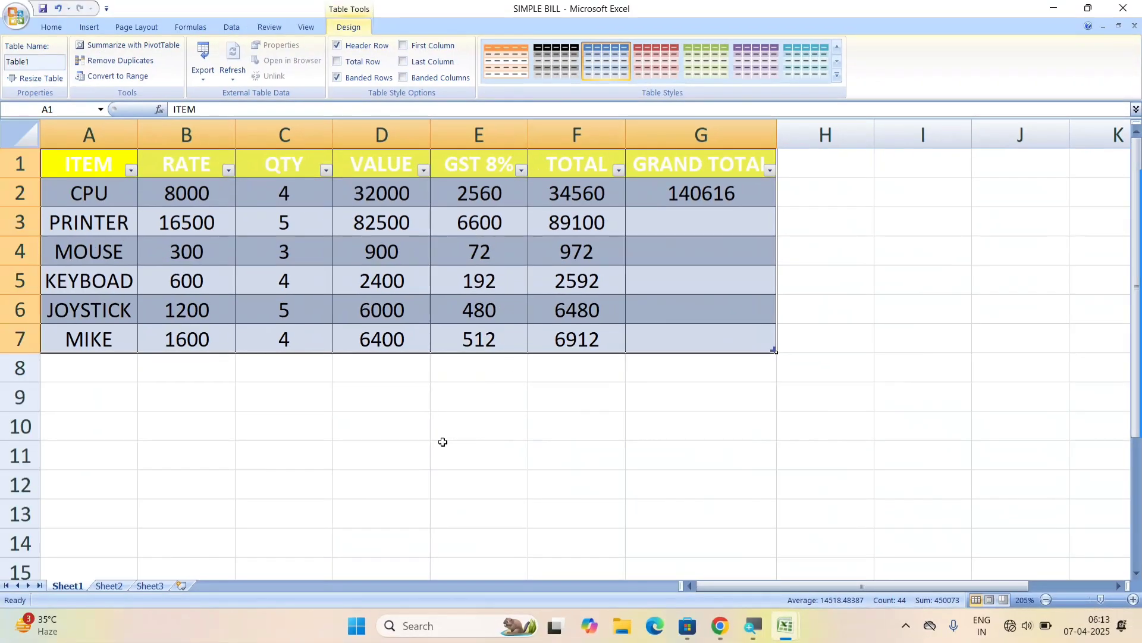
click(442, 441)
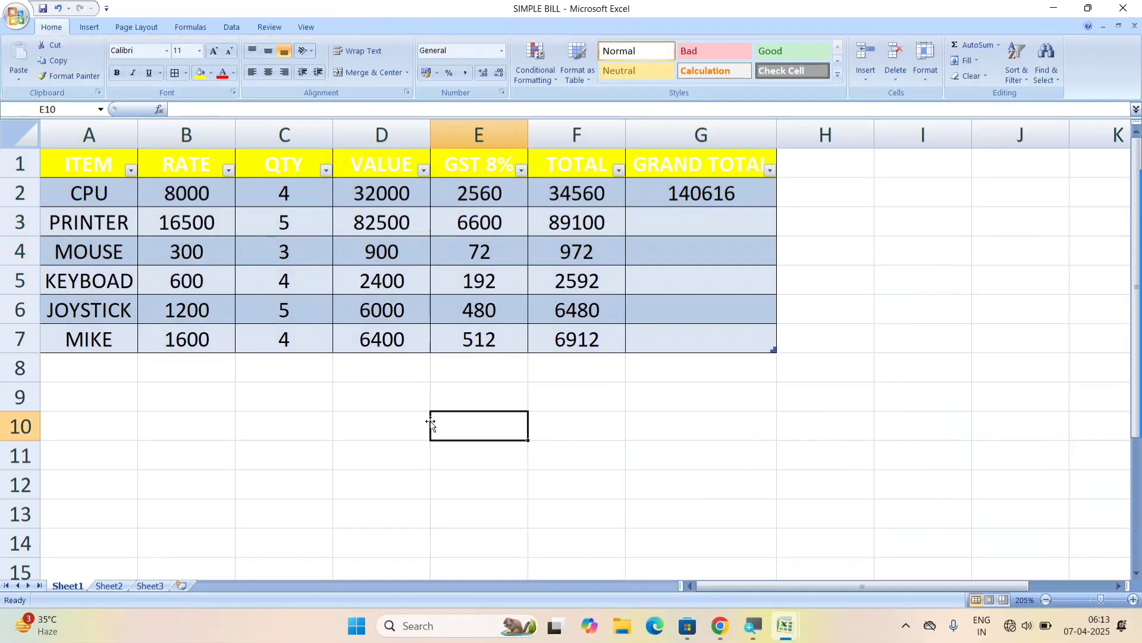
Step: Add SPEAKER as a new item in cell A8, directly below the table's last row
click(68, 367)
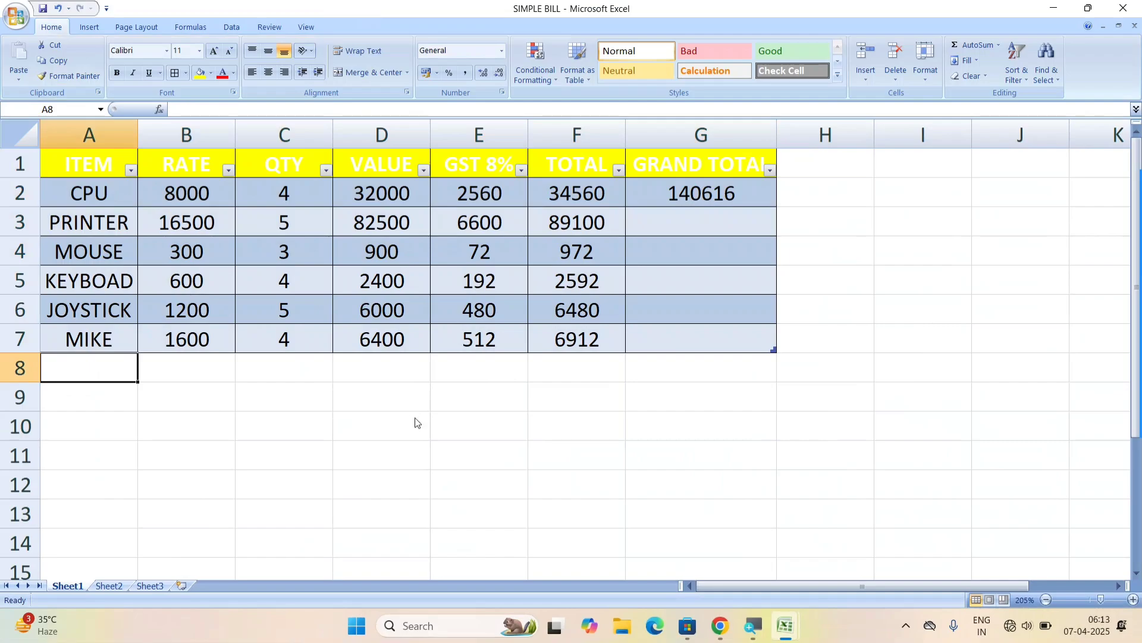
text(SPAE)
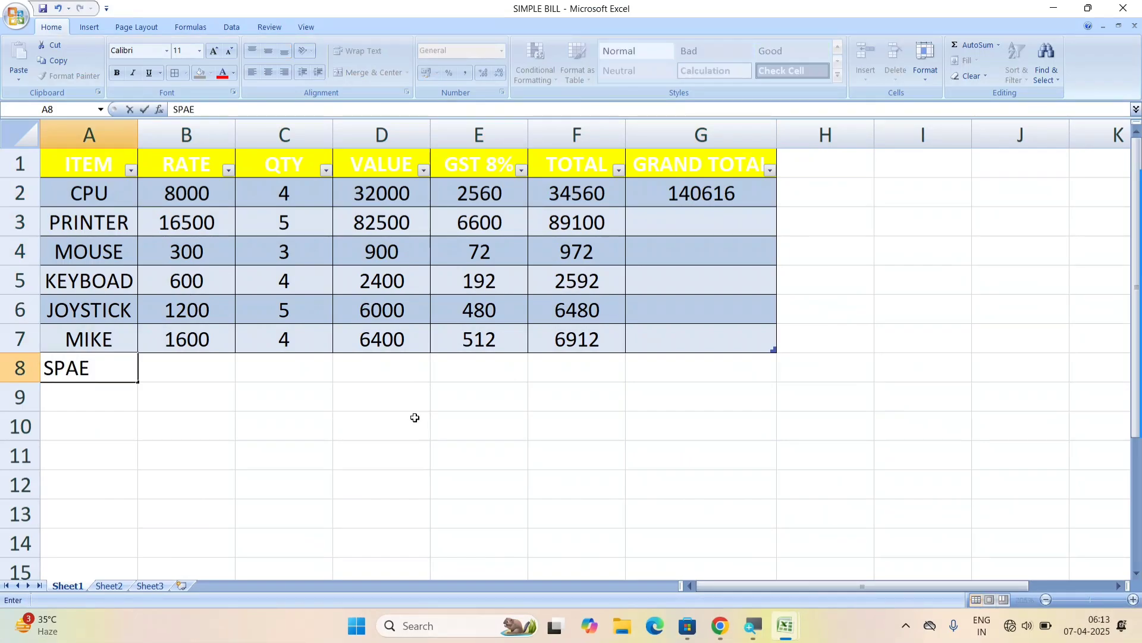
key(BackSpace)
text(KE)
key(BackSpace)
key(BackSpace)
text(EAKER)
key(Tab)
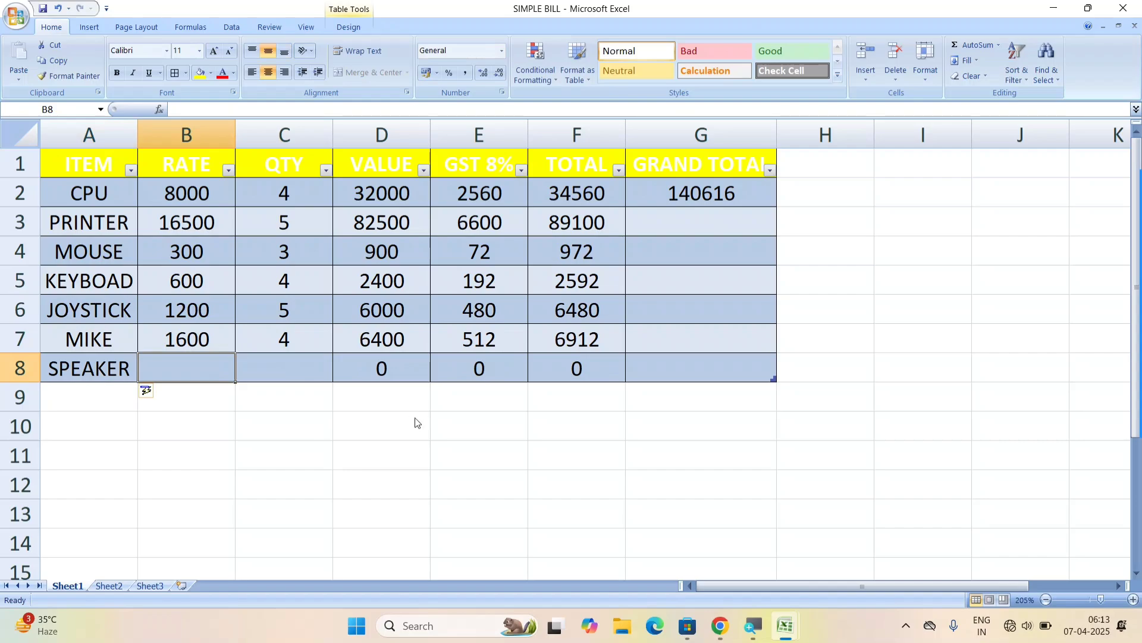
Step: Enter a rate of 1800 and a quantity of 5 for SPEAKER, and select the grand total in G2
text(1800)
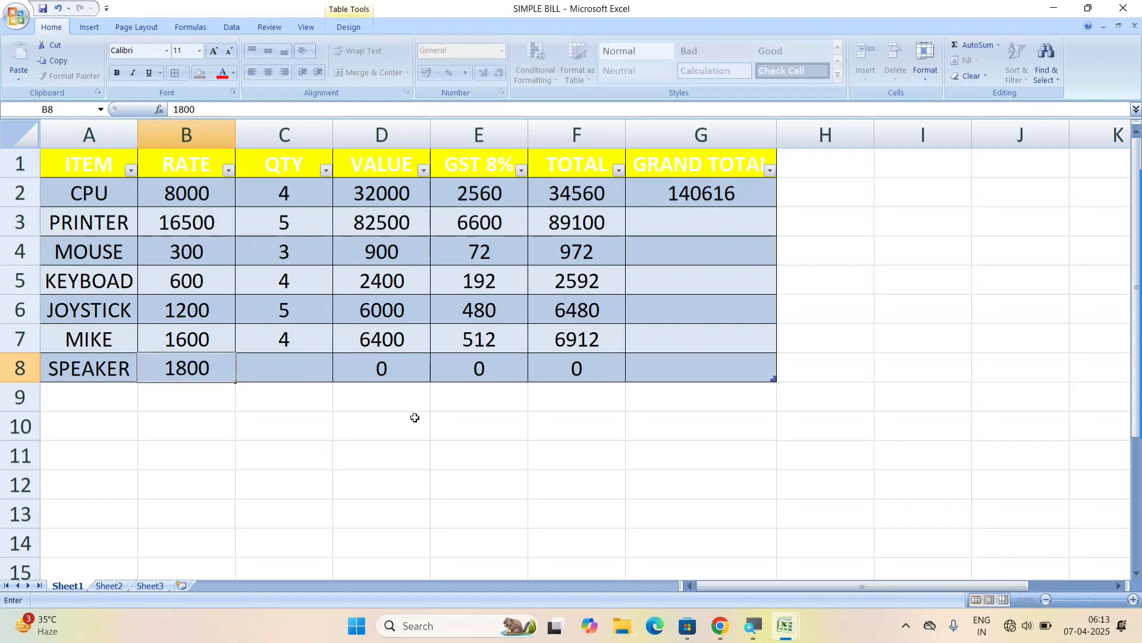
key(Tab)
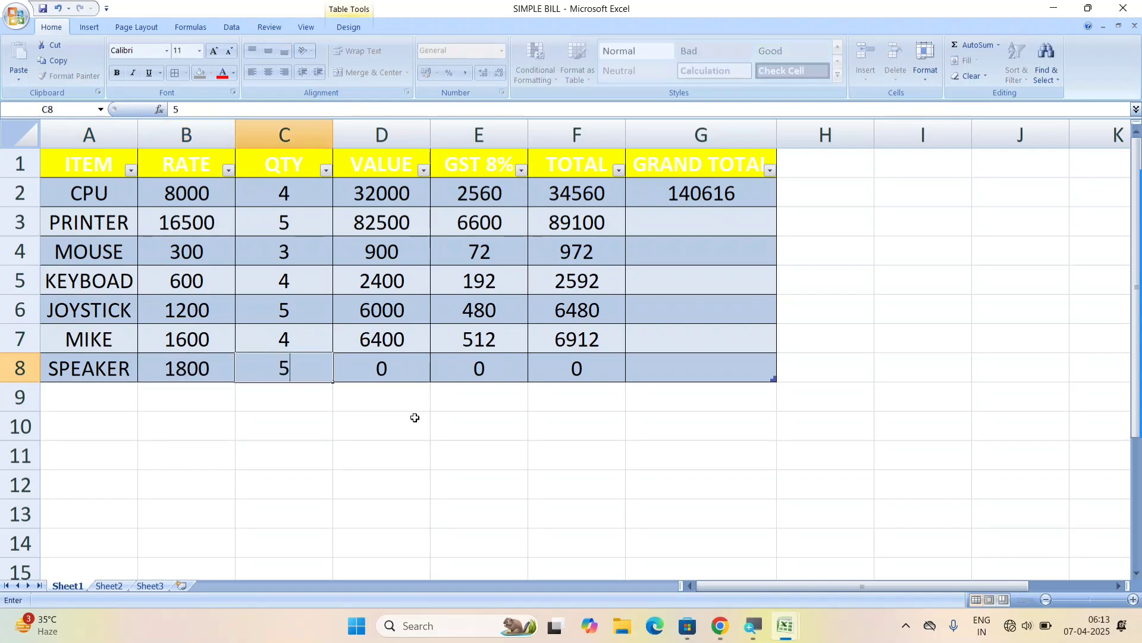
key(Return)
key(Right)
key(Right)
key(Right)
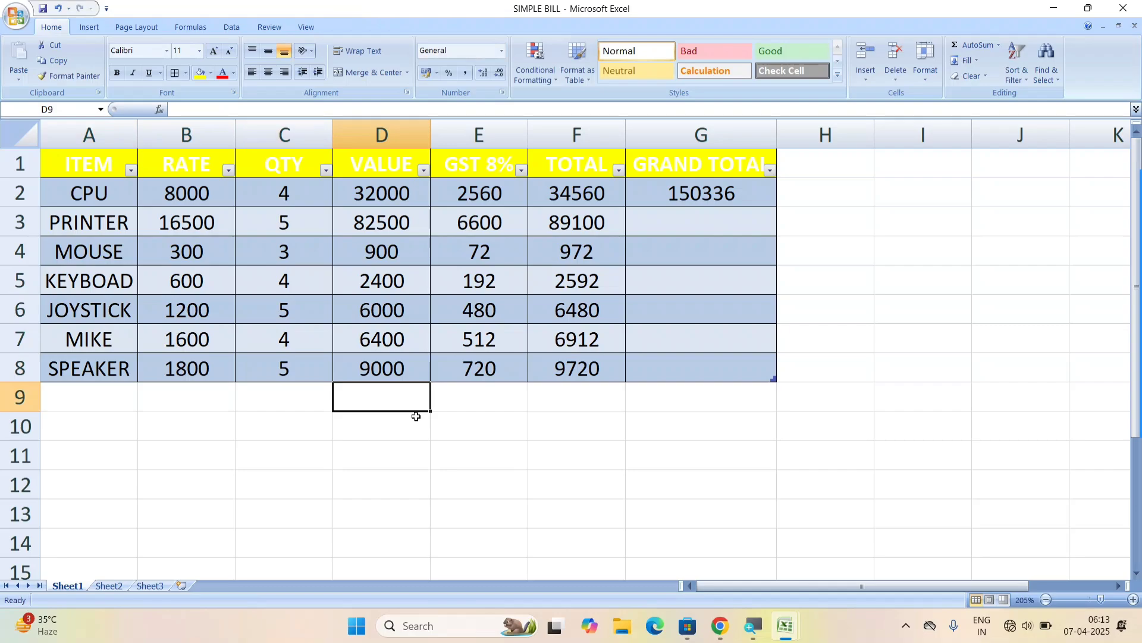
click(669, 195)
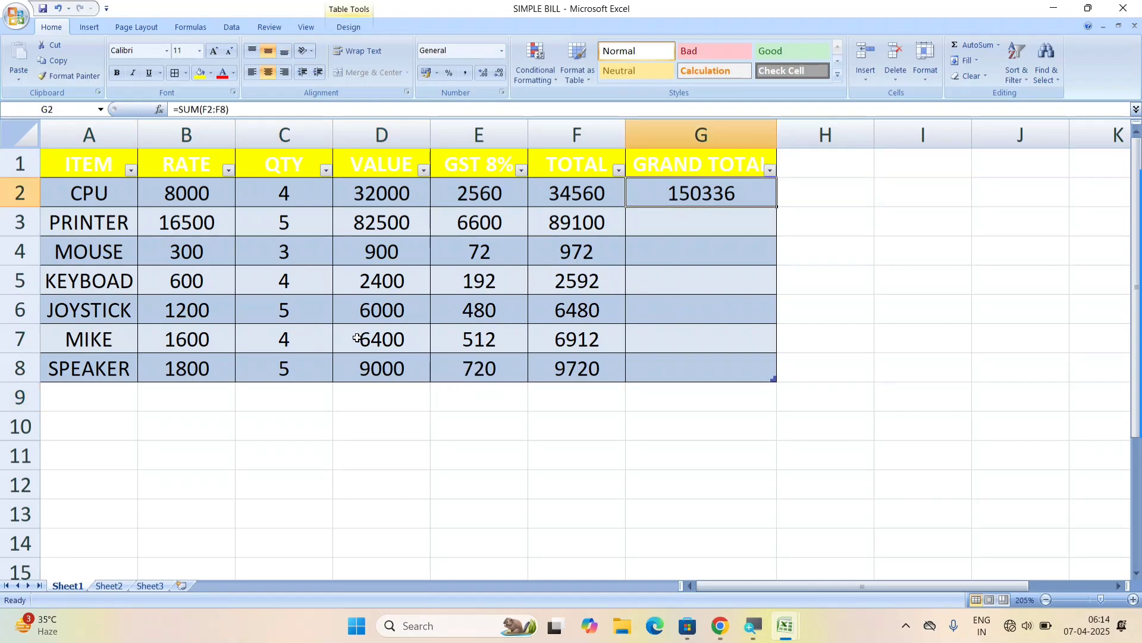
Step: Apply the orange banded table style to the bill table and replace it with the black one
click(328, 276)
click(335, 191)
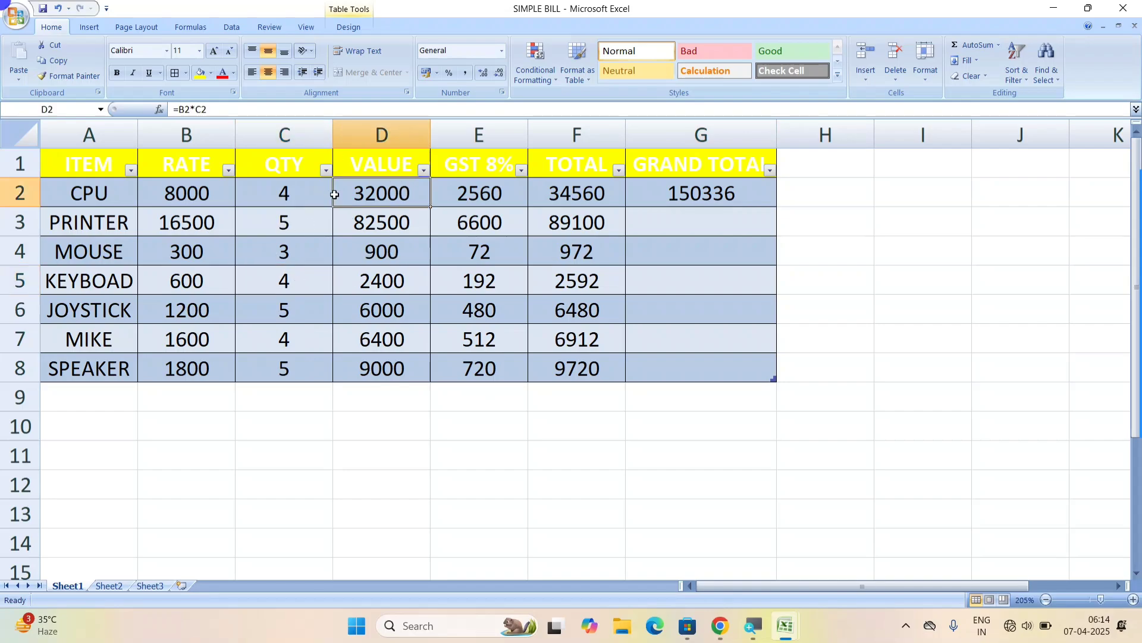
click(349, 27)
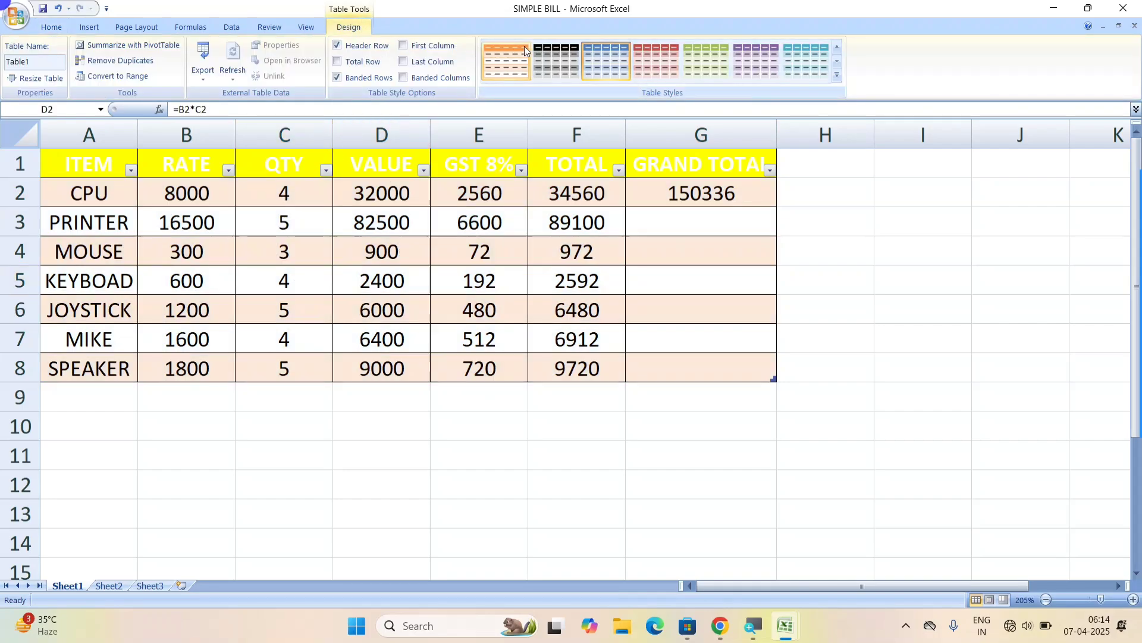
click(506, 62)
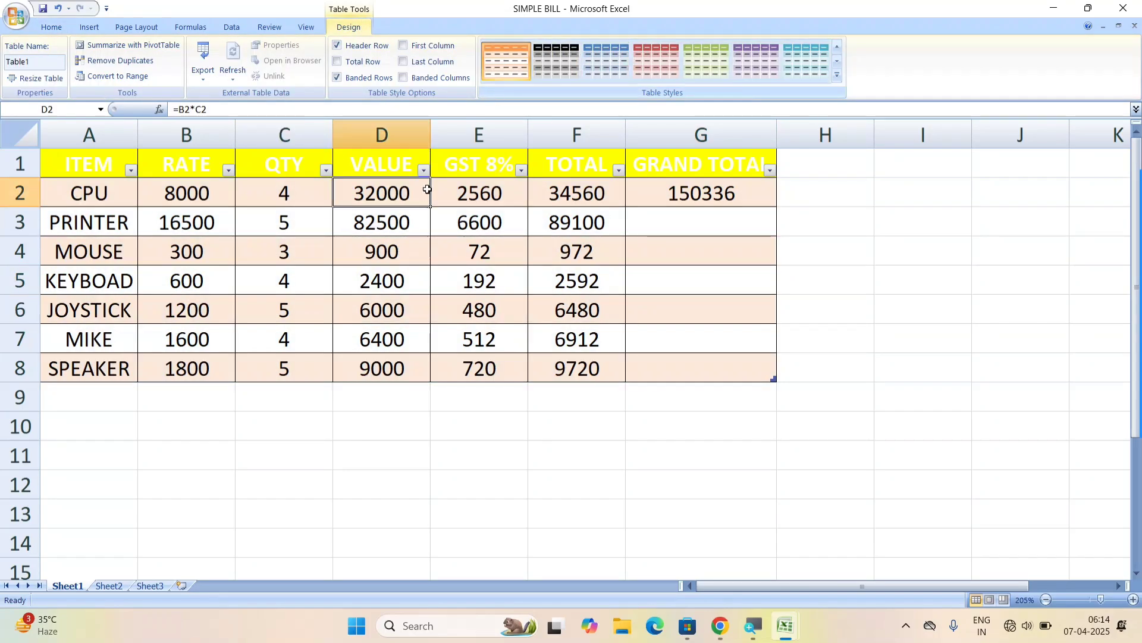
click(556, 62)
click(381, 513)
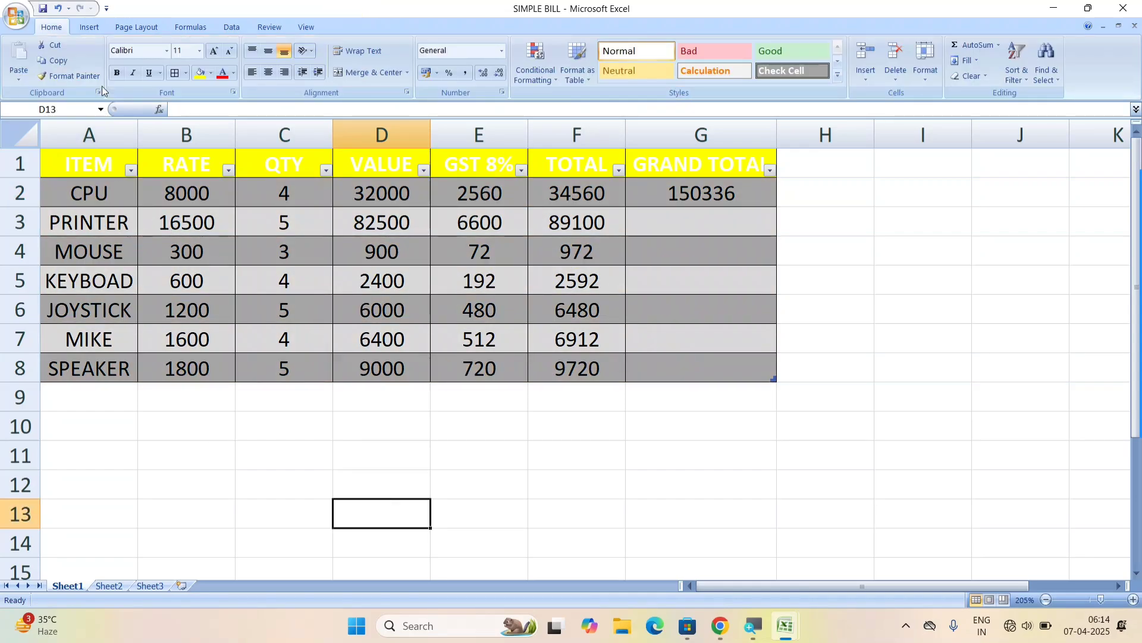
click(88, 27)
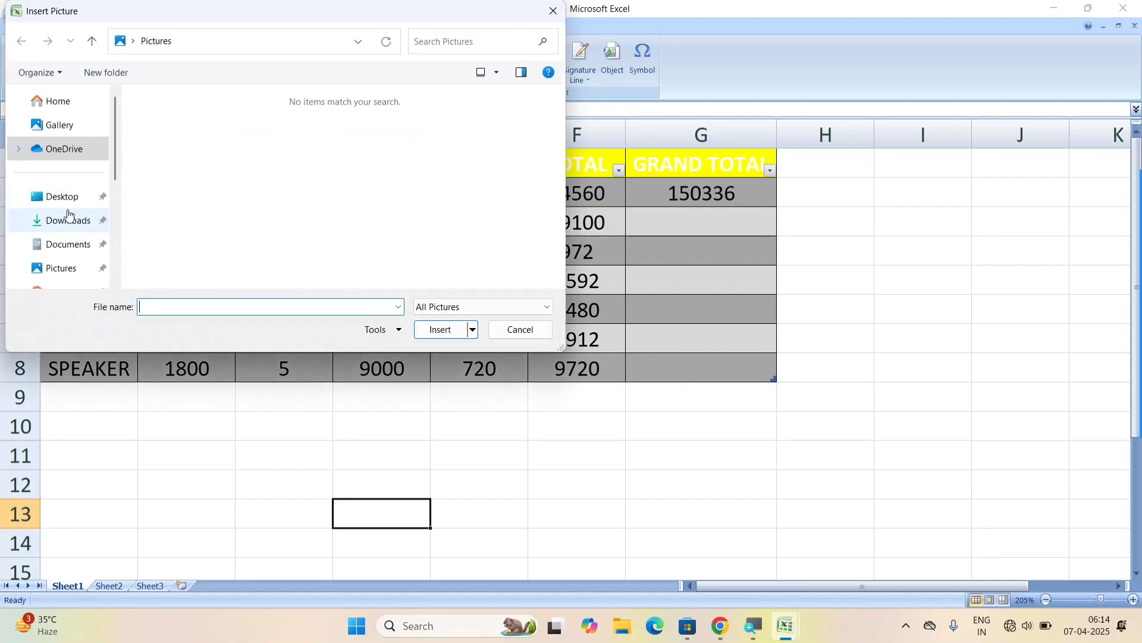
click(68, 220)
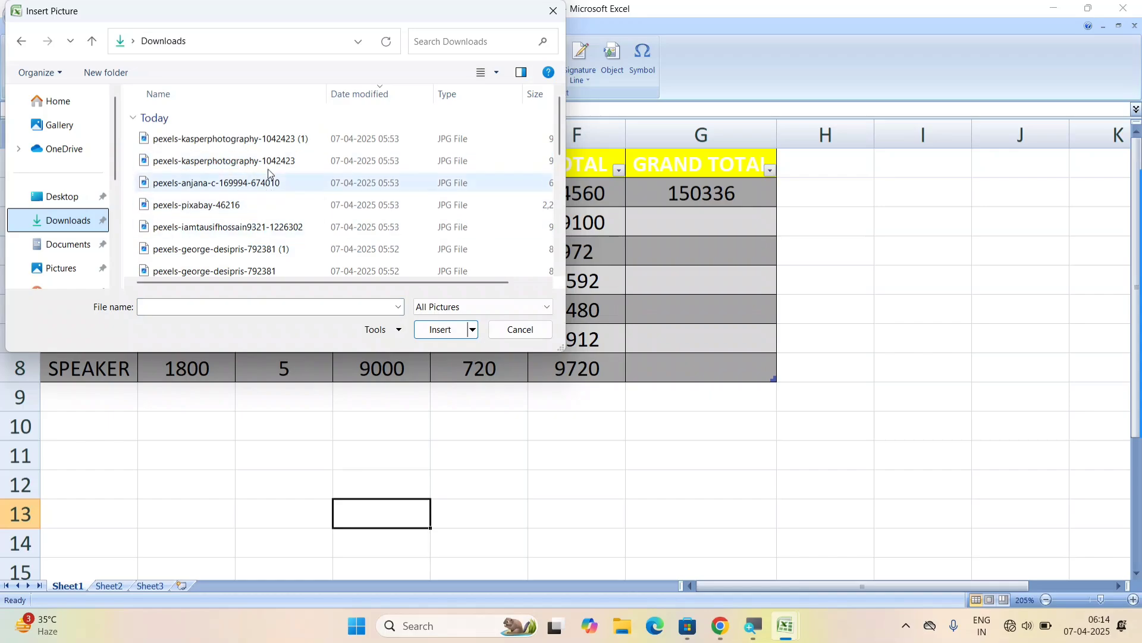
click(222, 187)
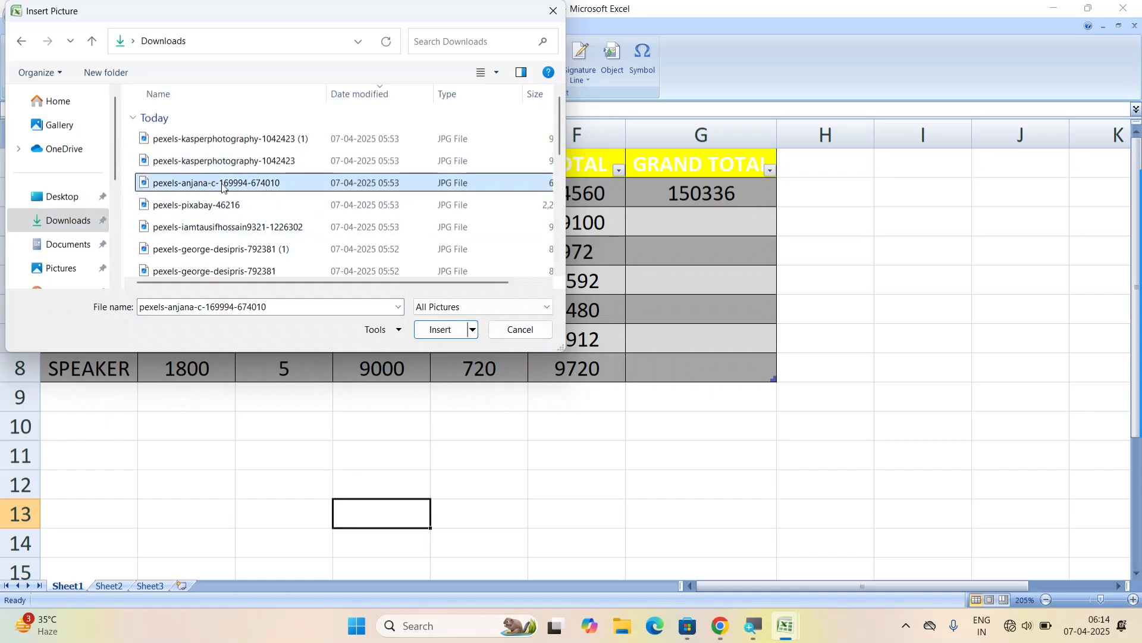
click(440, 329)
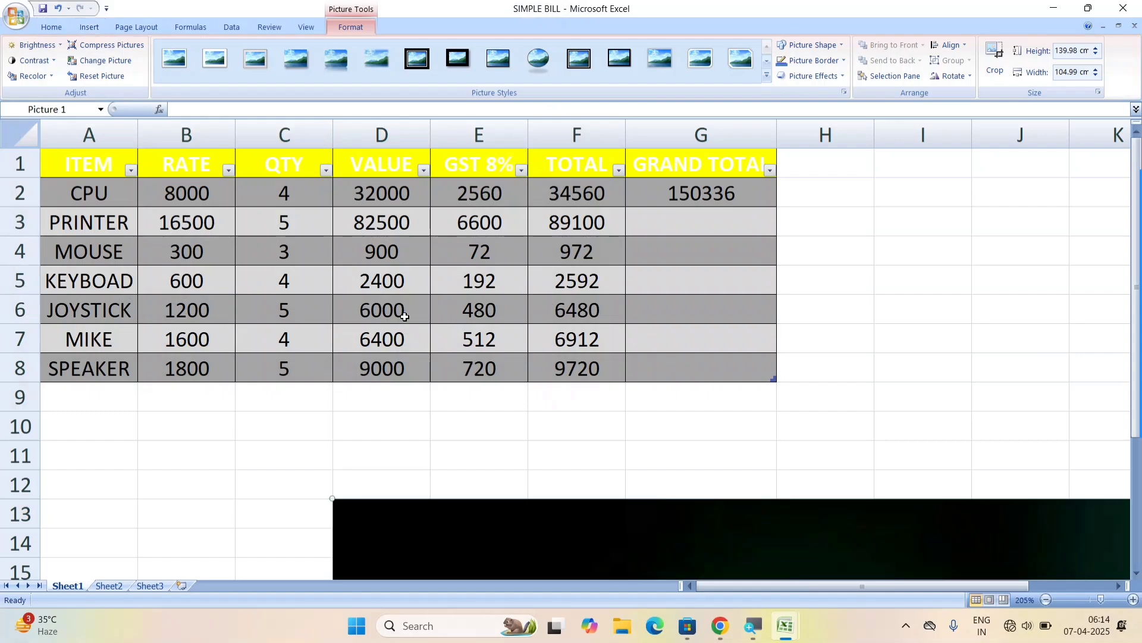
Step: Move the oversized picture left so that it starts in column A below the table
scroll(852, 346, down, 6)
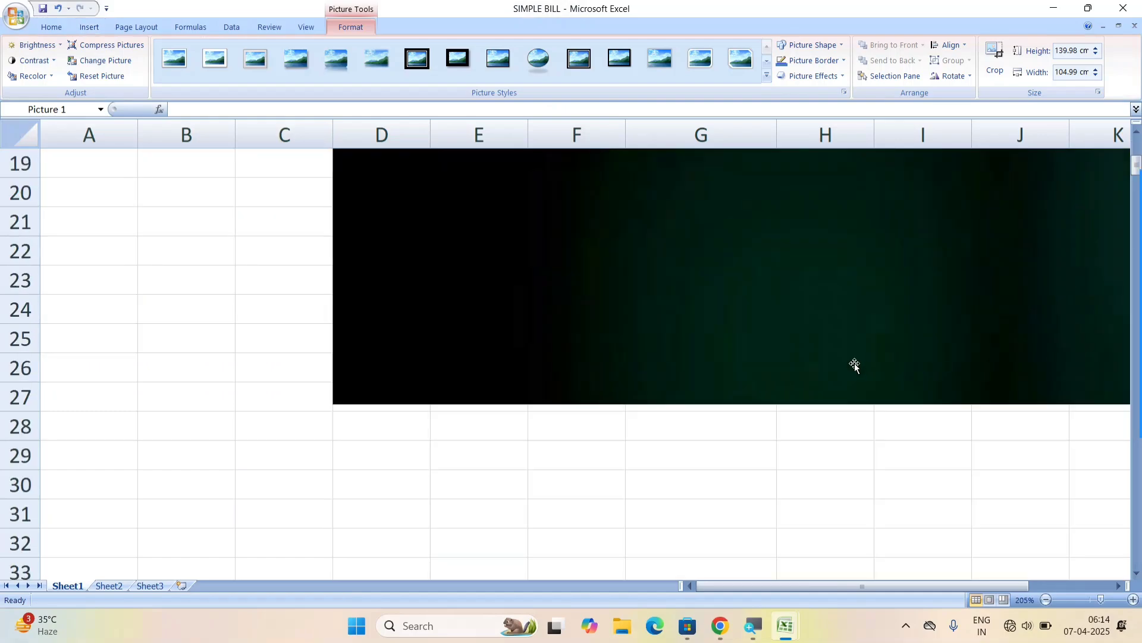
scroll(854, 364, down, 1)
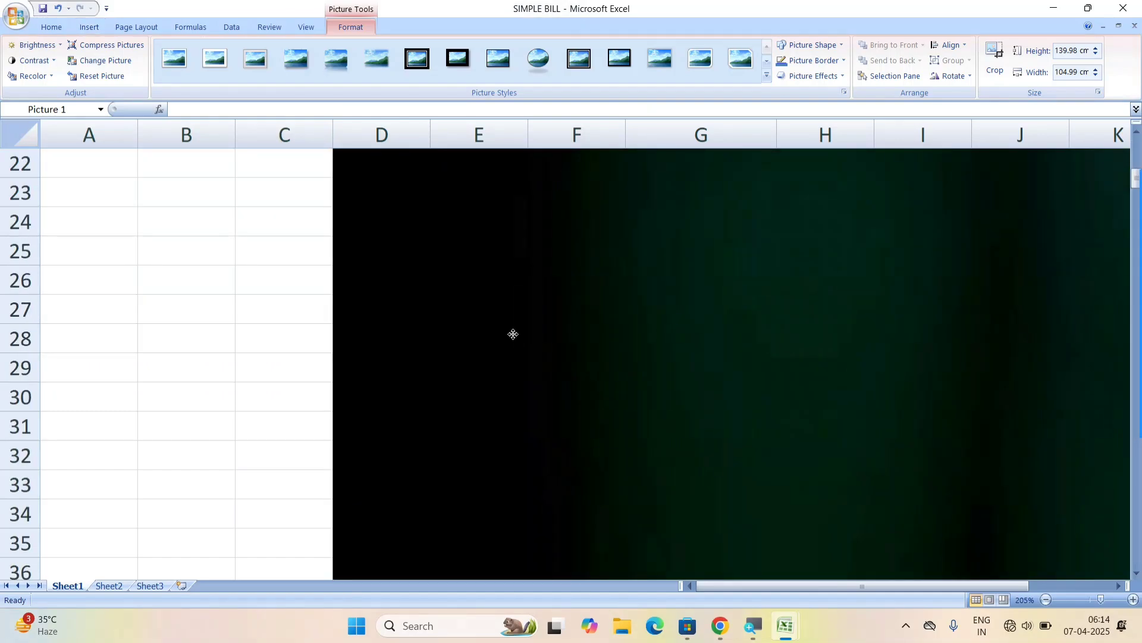
drag(82, 291, 279, 282)
drag(752, 292, 709, 298)
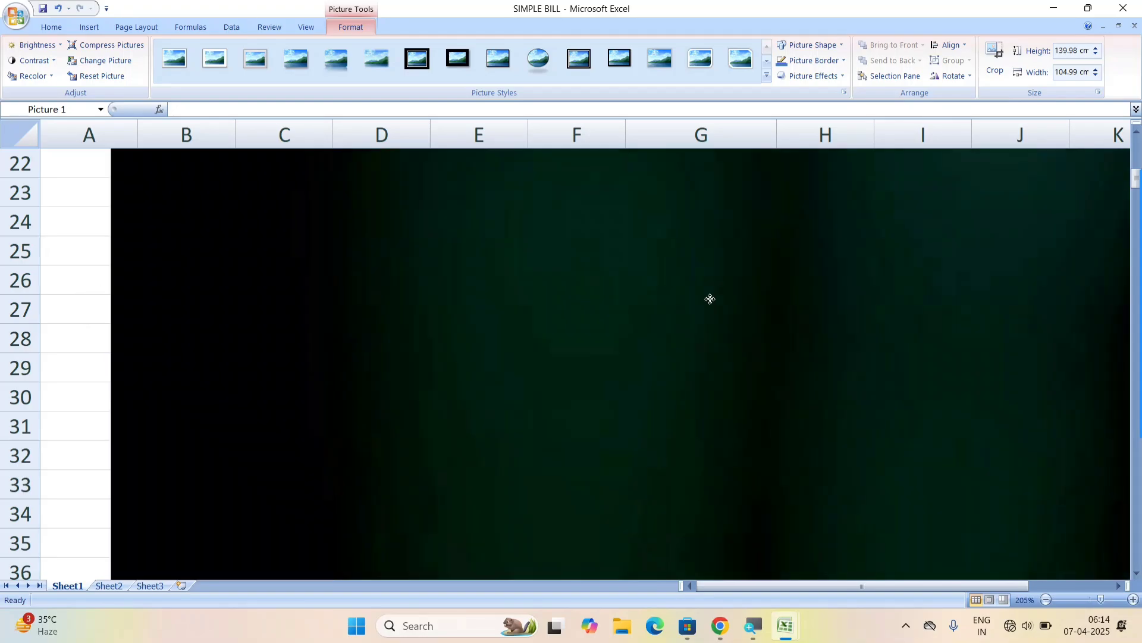
scroll(709, 302, up, 6)
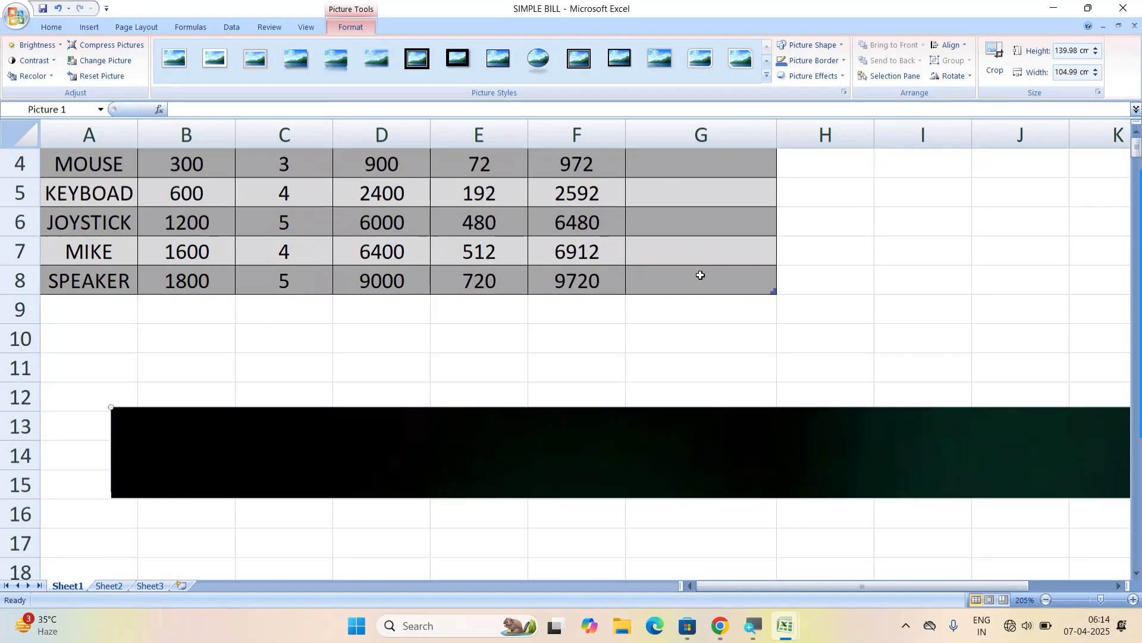
scroll(700, 275, down, 6)
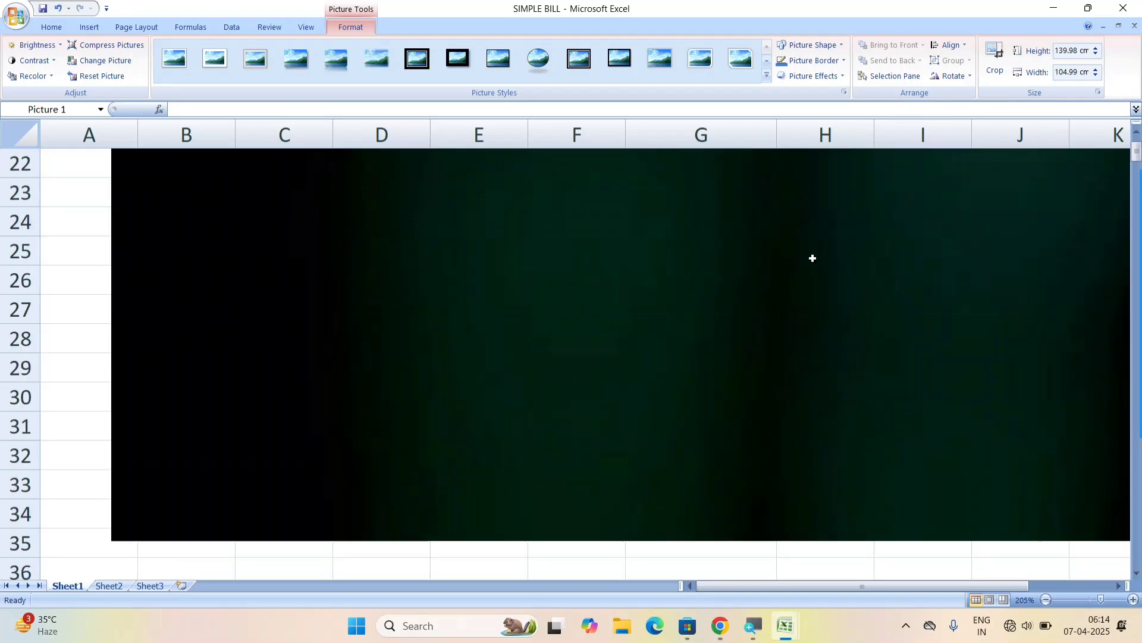
scroll(782, 260, up, 3)
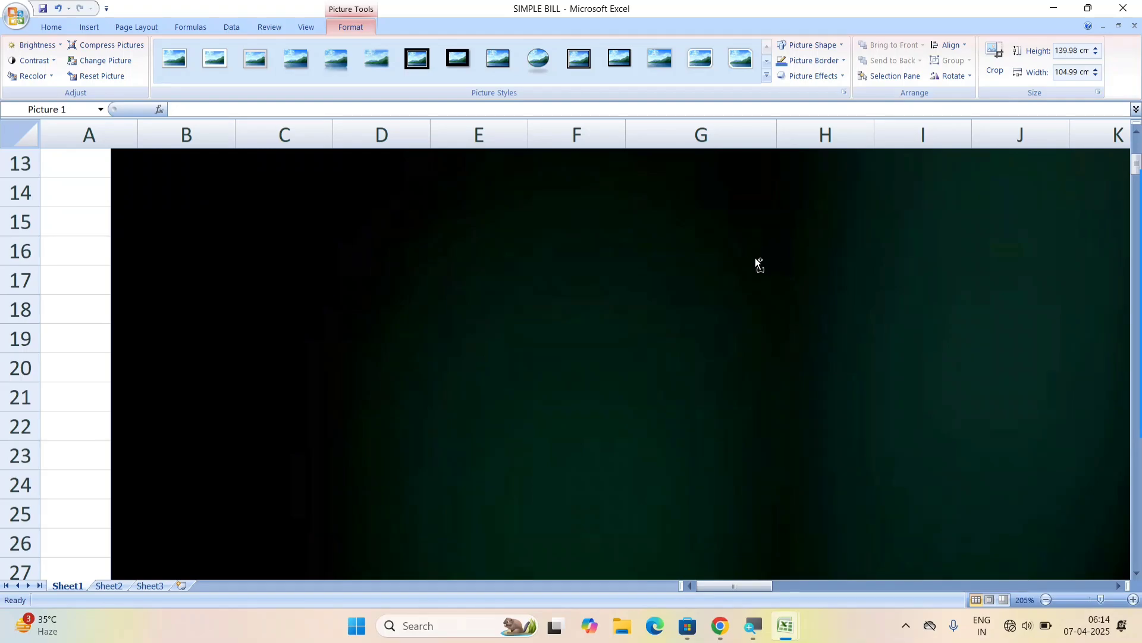
Step: Set the picture's height to 10 cm, followed by its width to 10 cm
ctrl+scroll(141, 279, down, 1)
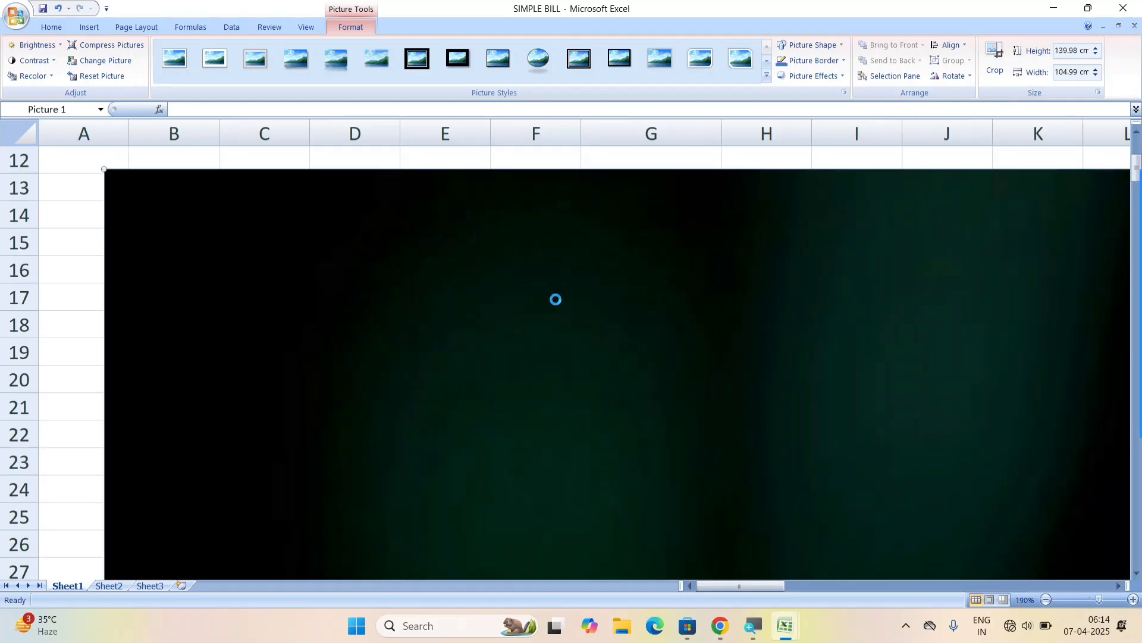
ctrl+scroll(555, 299, down, 2)
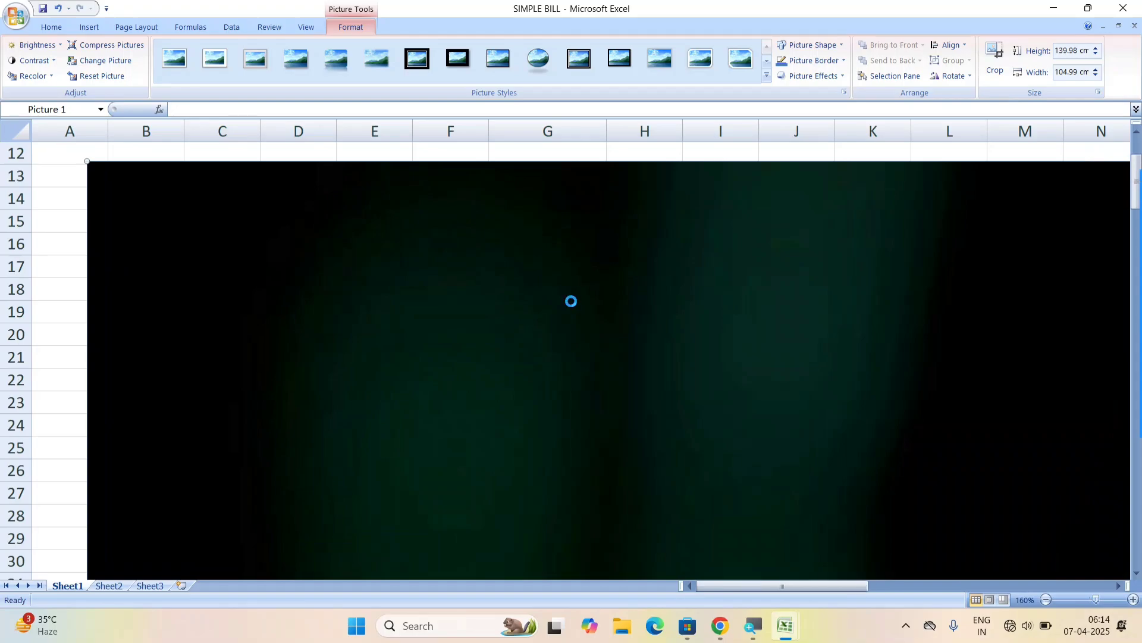
ctrl+scroll(576, 315, down, 5)
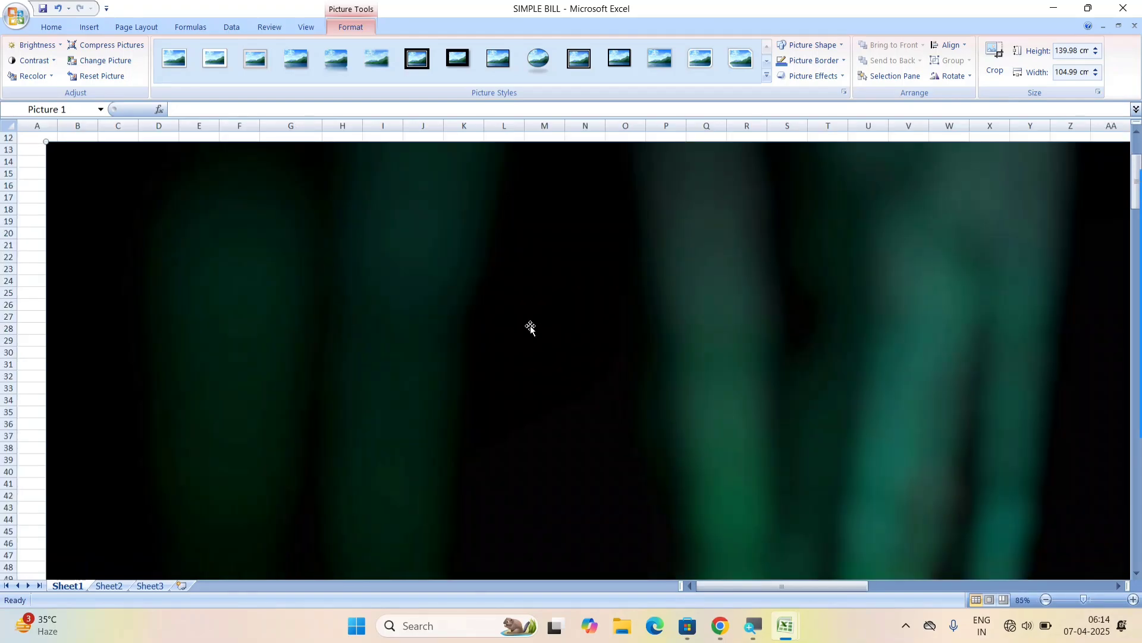
click(1078, 49)
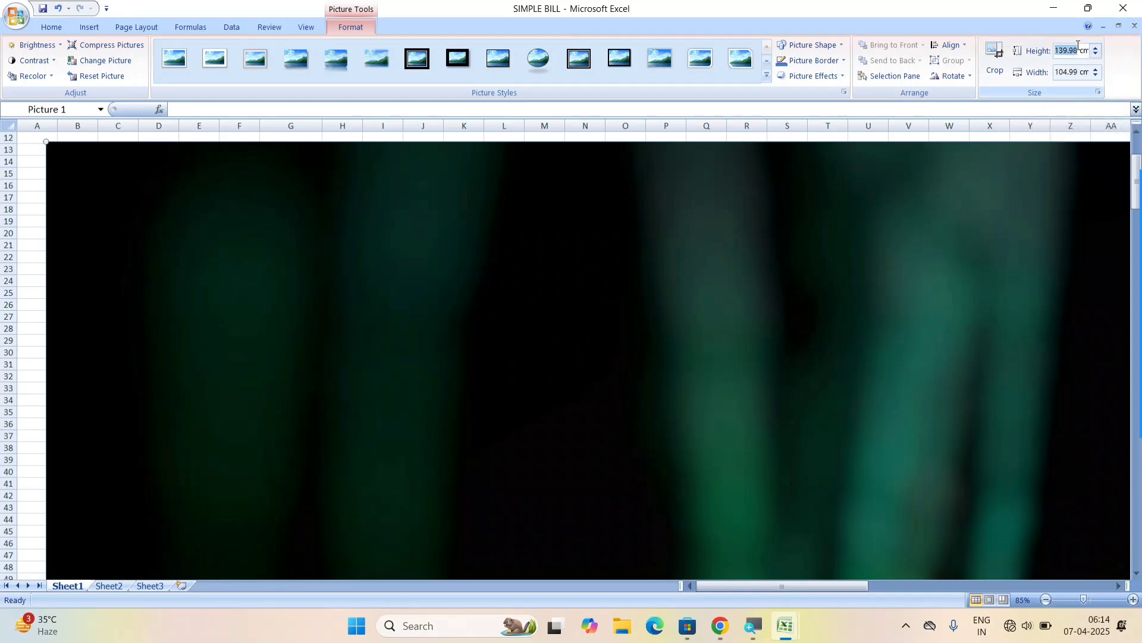
text(10)
key(Tab)
text(1)
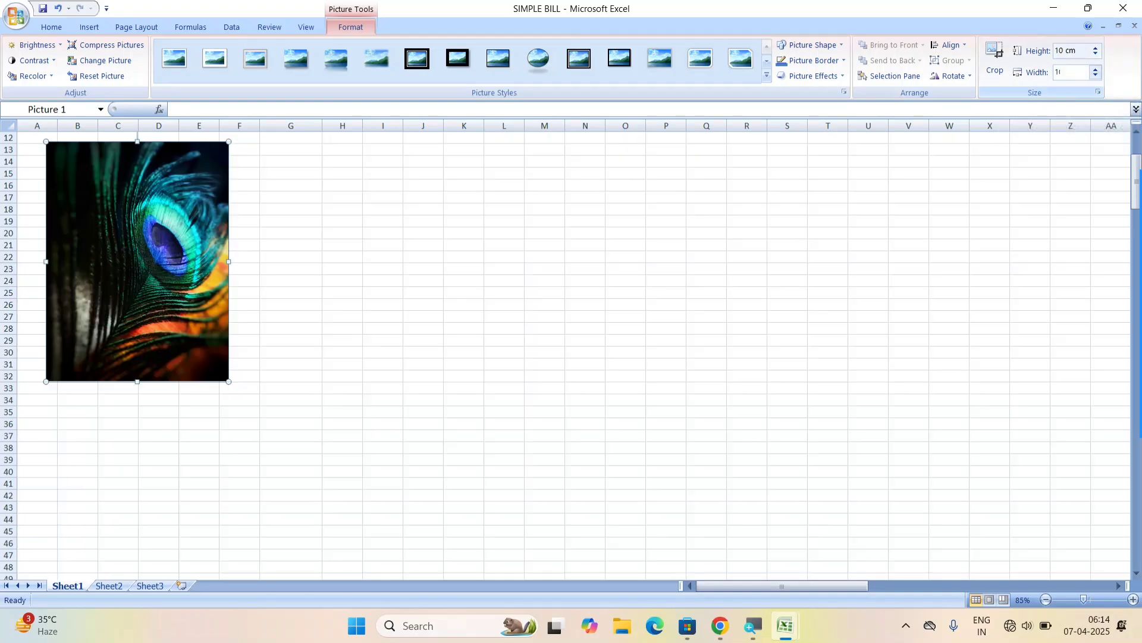
text(0)
key(Return)
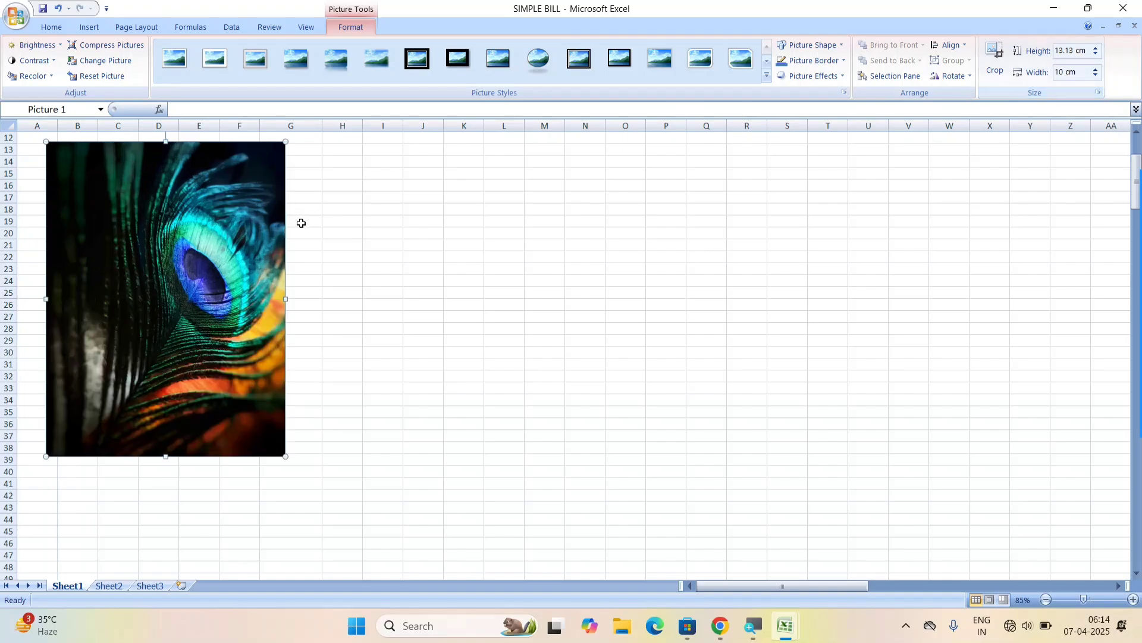
Step: Move the picture right to start in column G and enlarge it stepwise to 14.96 cm high and 11.4 cm wide
drag(205, 288, 454, 271)
click(436, 288)
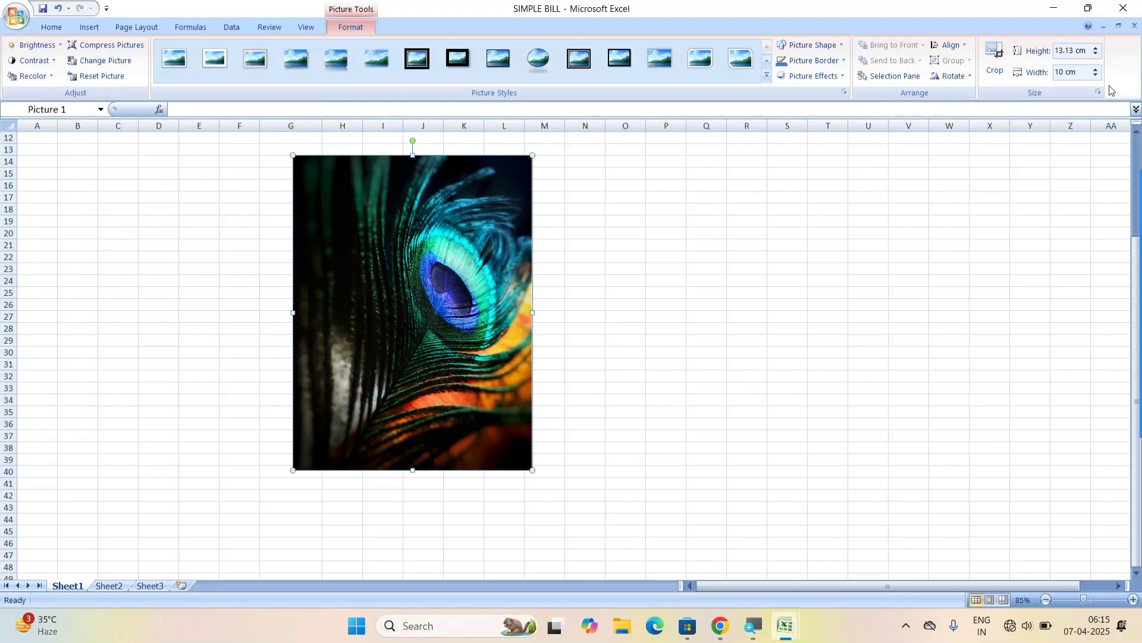
click(1097, 50)
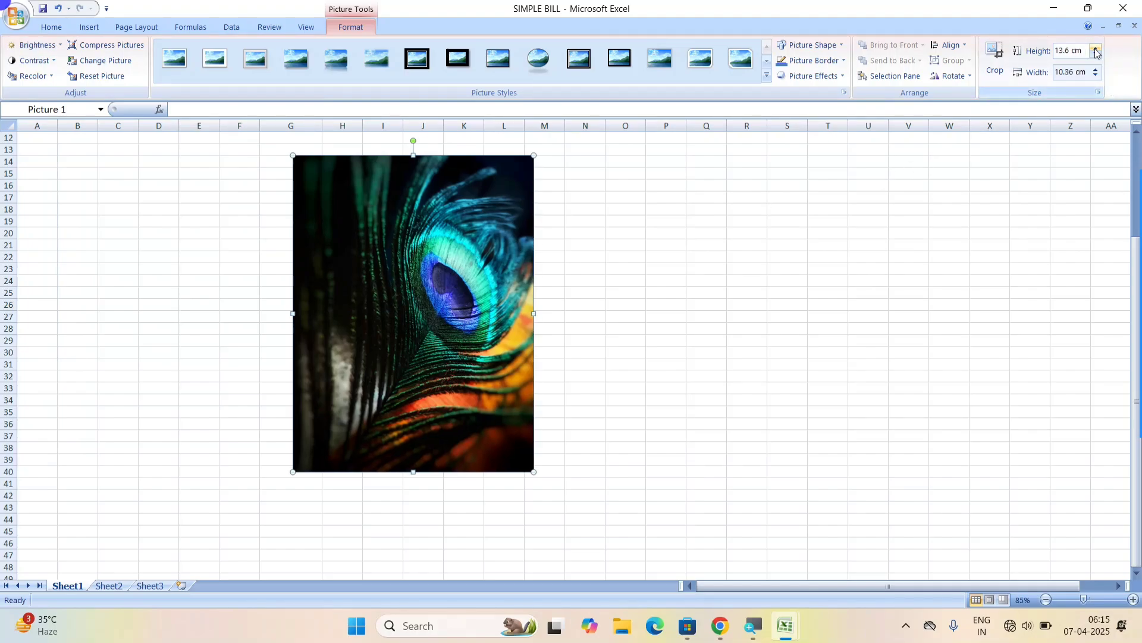
double_click(1096, 50)
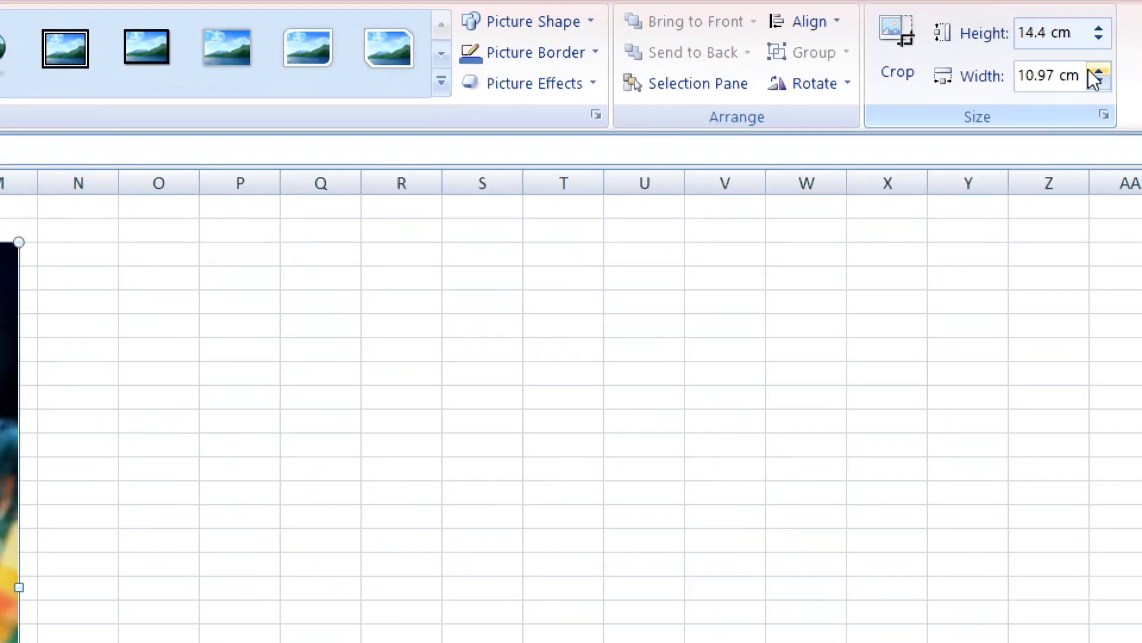
click(1099, 28)
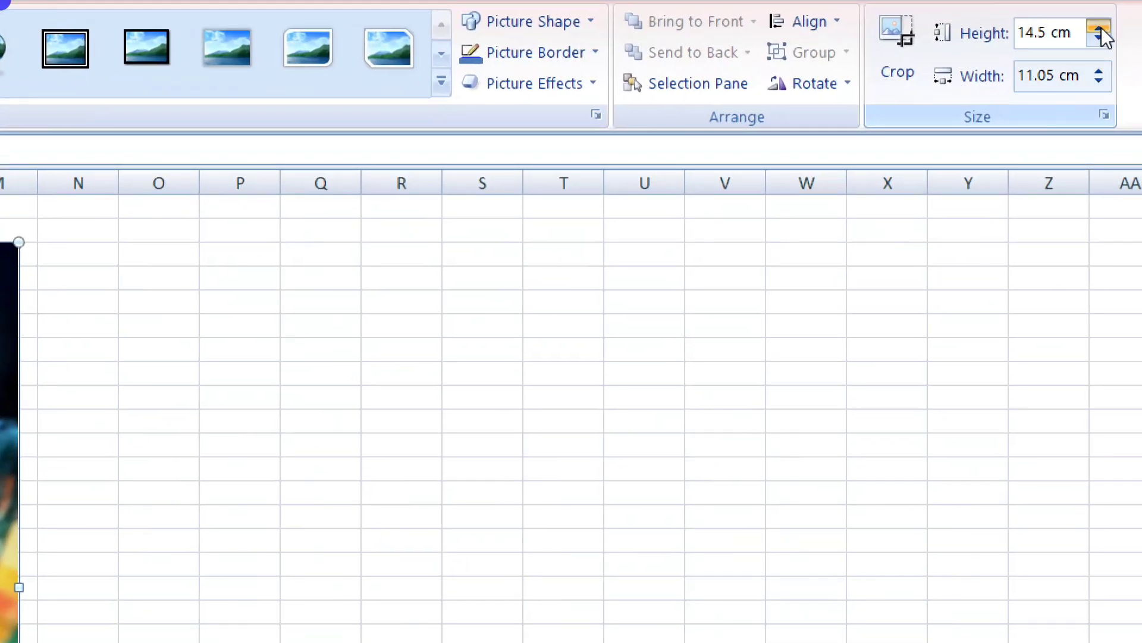
click(1099, 70)
click(1098, 69)
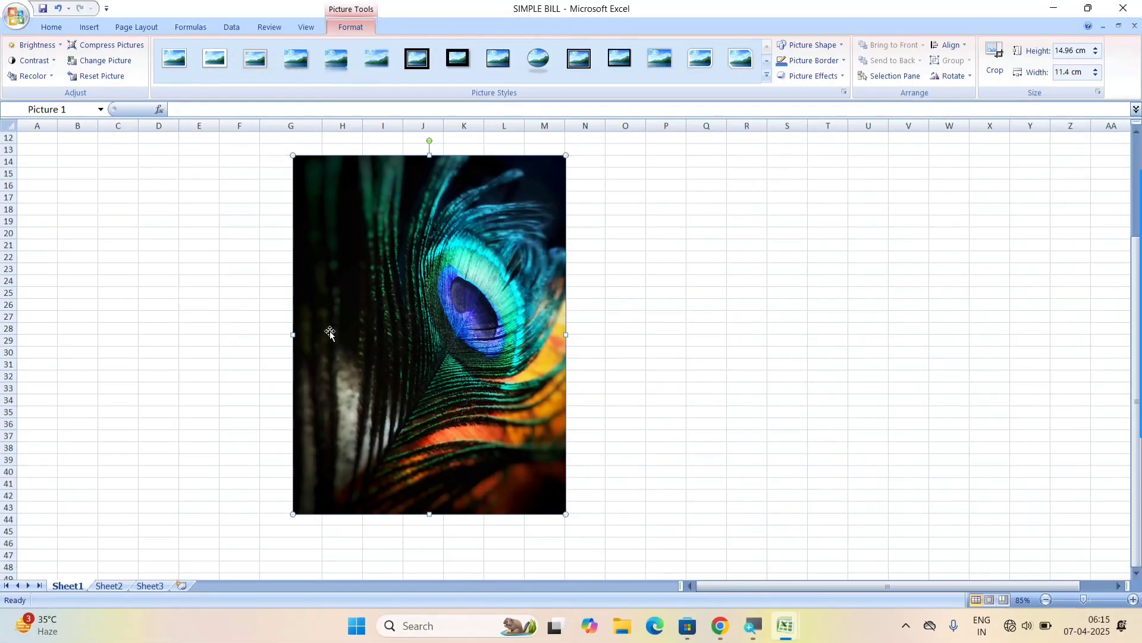
Step: Shift the picture slightly left and up so that it starts at the end of column F
drag(357, 308, 404, 323)
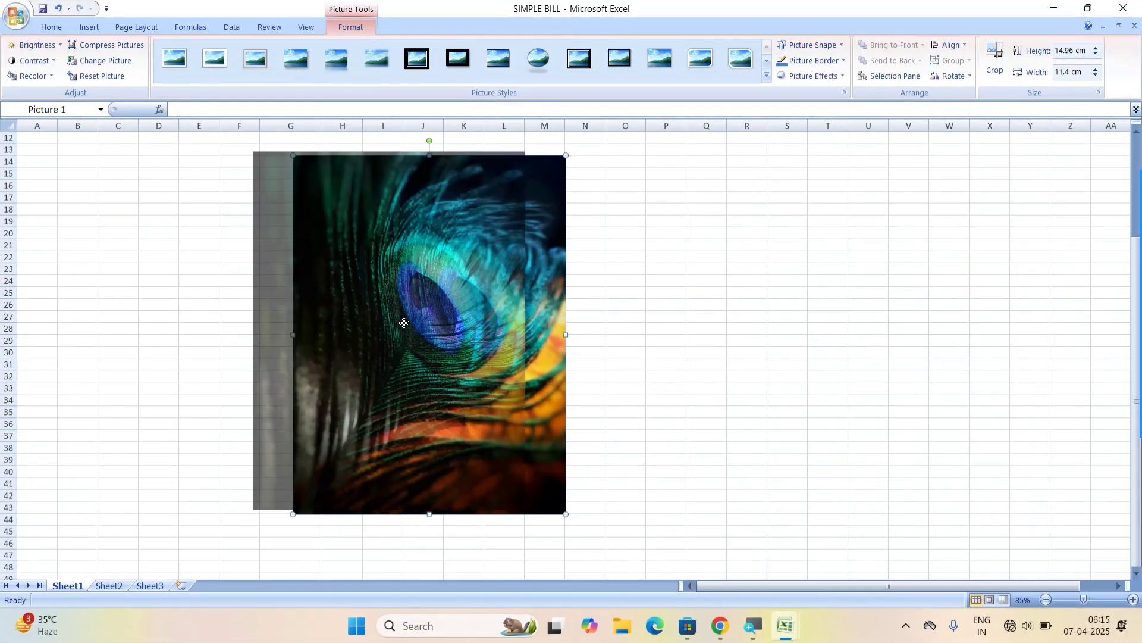
drag(364, 43, 363, 24)
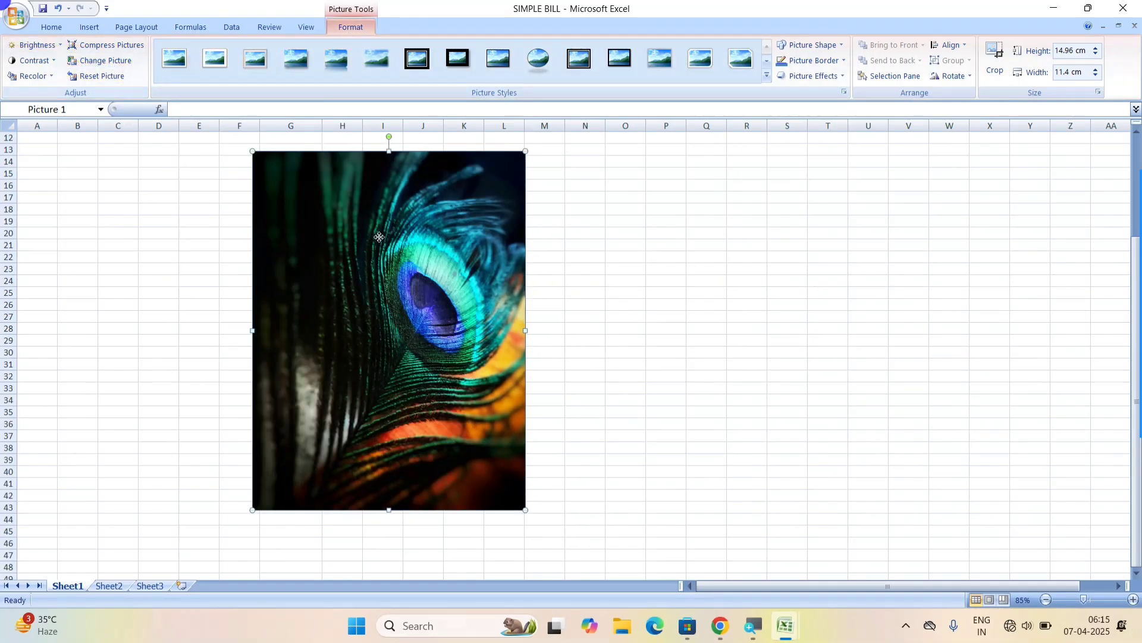
drag(291, 238, 32, 102)
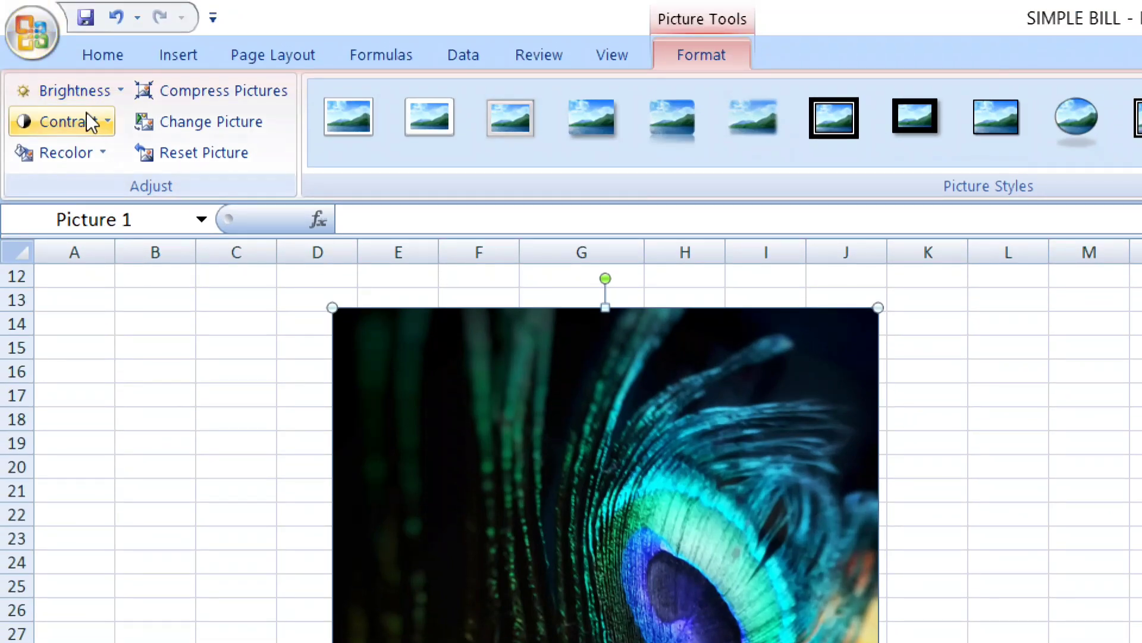
Step: Move the feather picture against column A, preview a brightness change, and move it back so that it starts in column D
drag(633, 535, 378, 424)
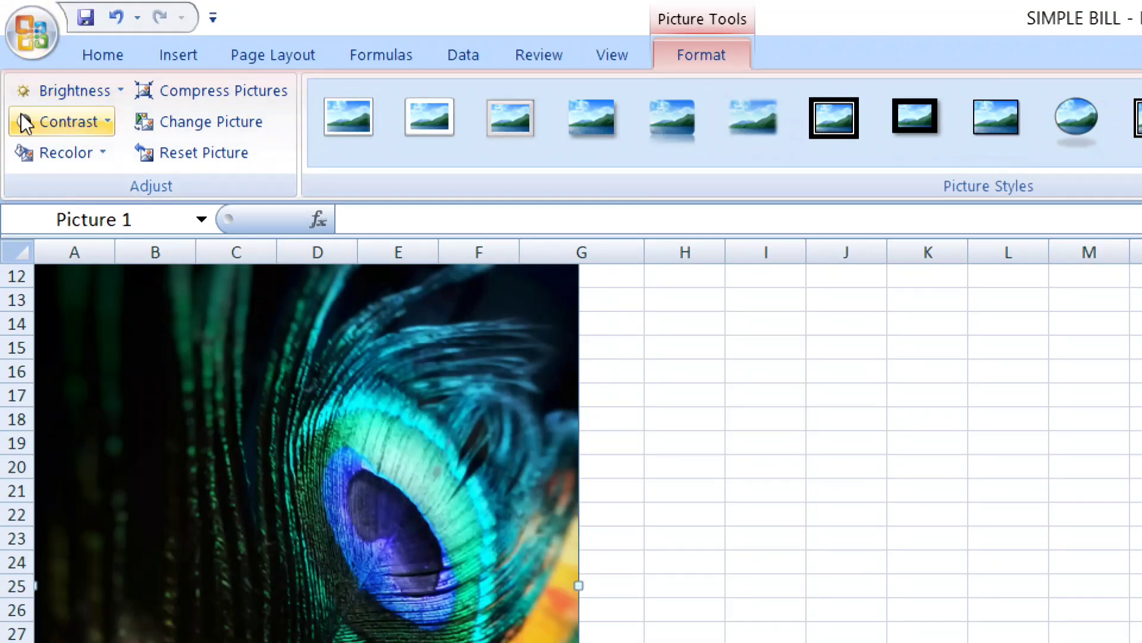
click(77, 90)
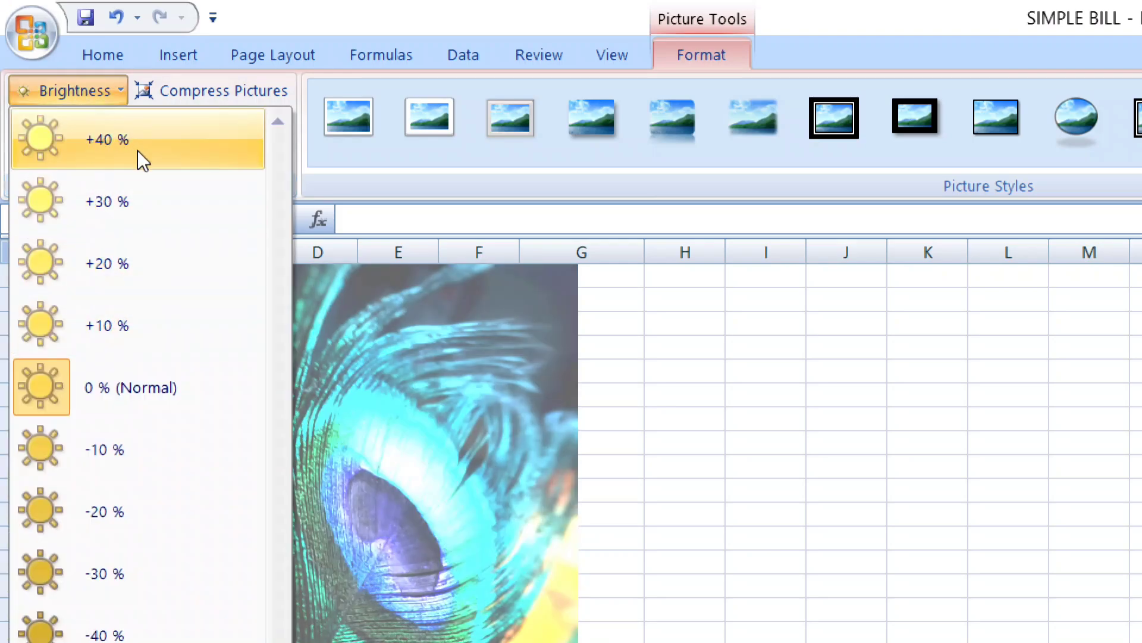
click(413, 457)
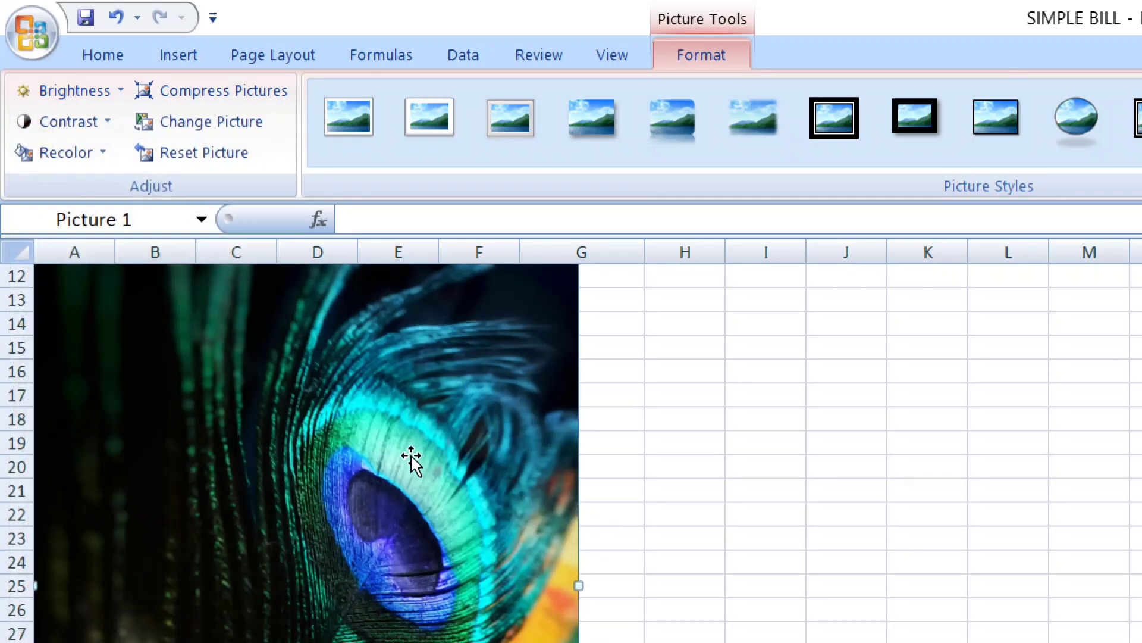
drag(407, 455, 714, 451)
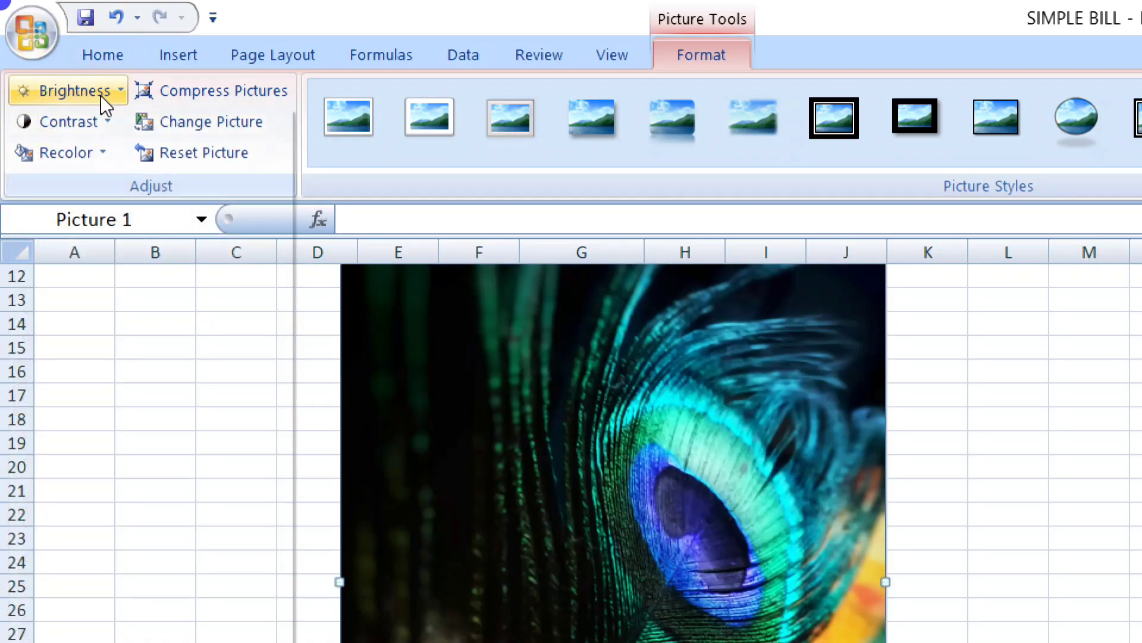
Step: Try a simple white frame on the feather picture and preview different brightness and contrast levels
click(101, 95)
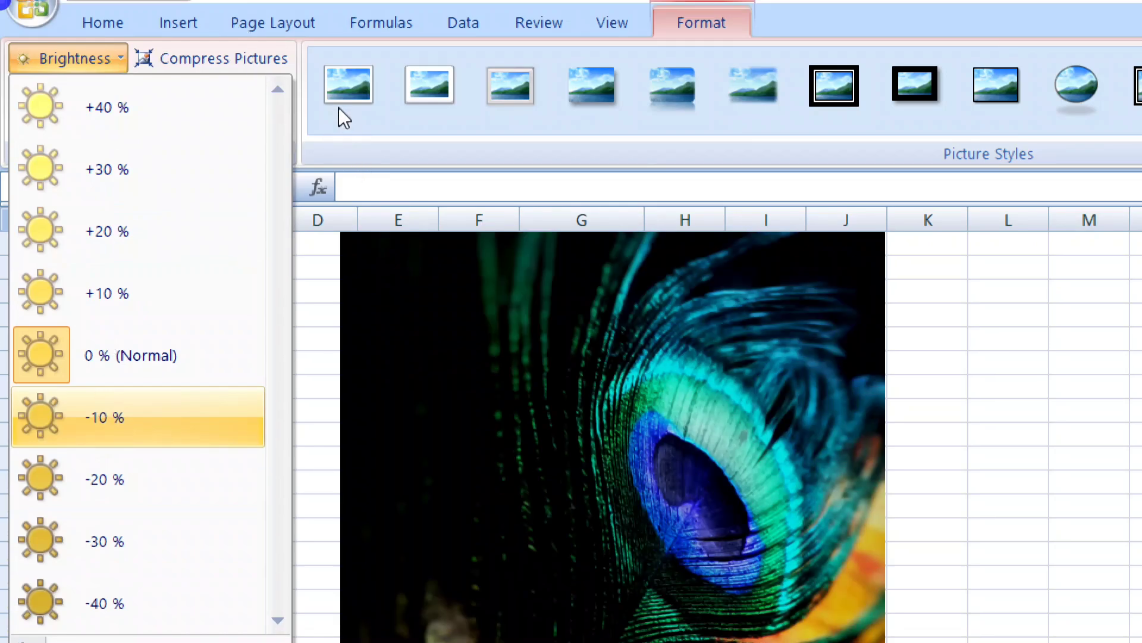
click(337, 109)
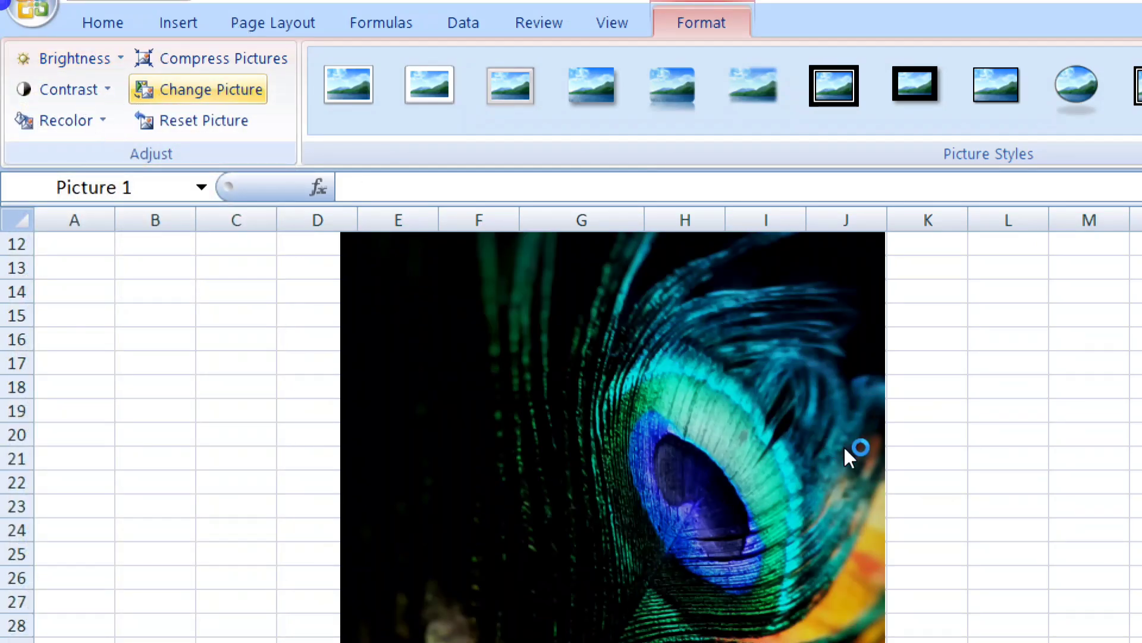
click(170, 121)
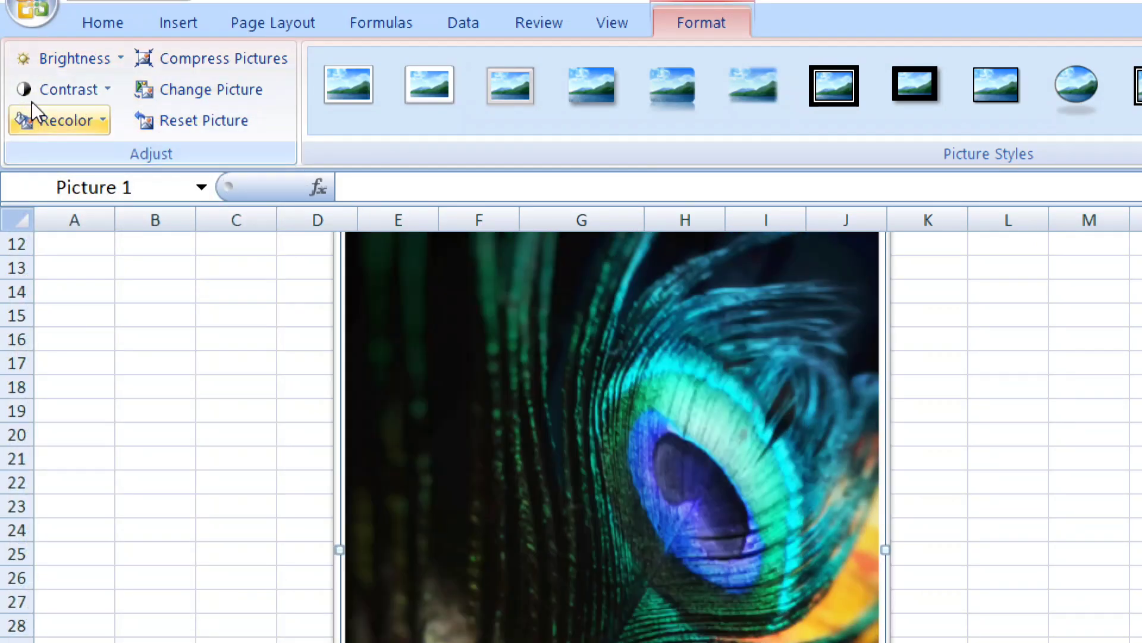
click(62, 88)
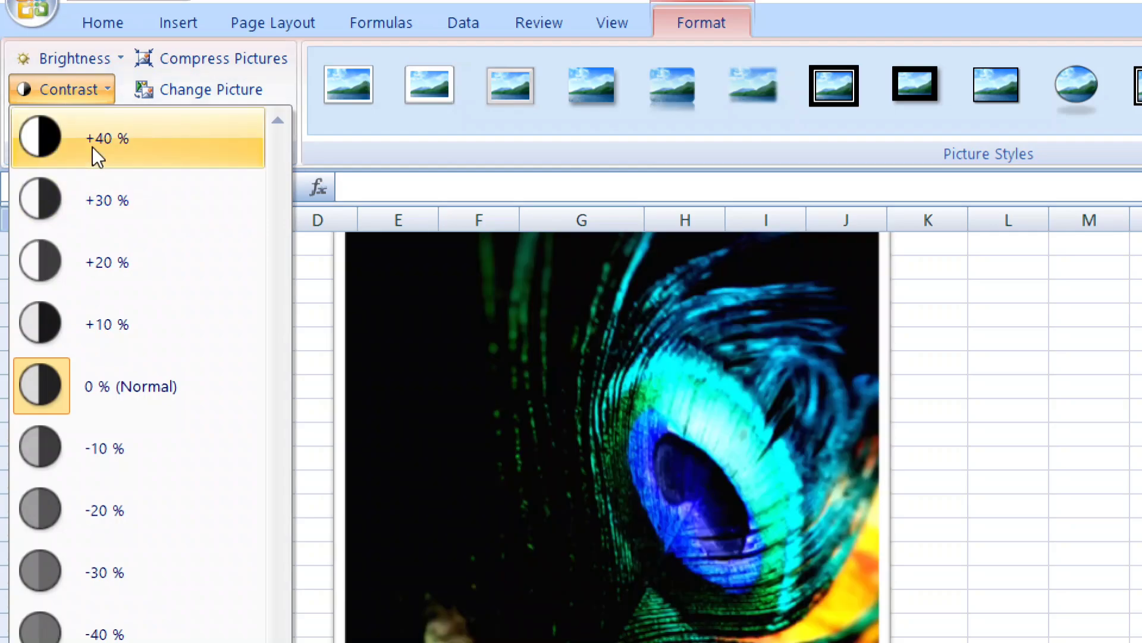
click(138, 244)
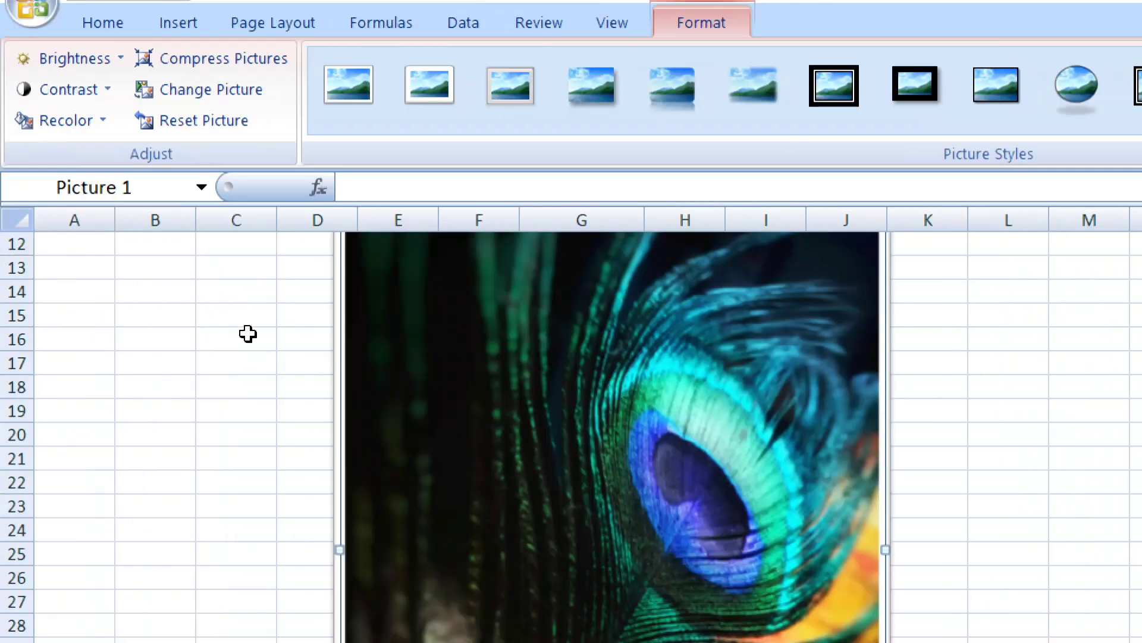
Step: Delete the feather picture and insert the picture pexels-pixabay-39517 from the Downloads folder
key(Delete)
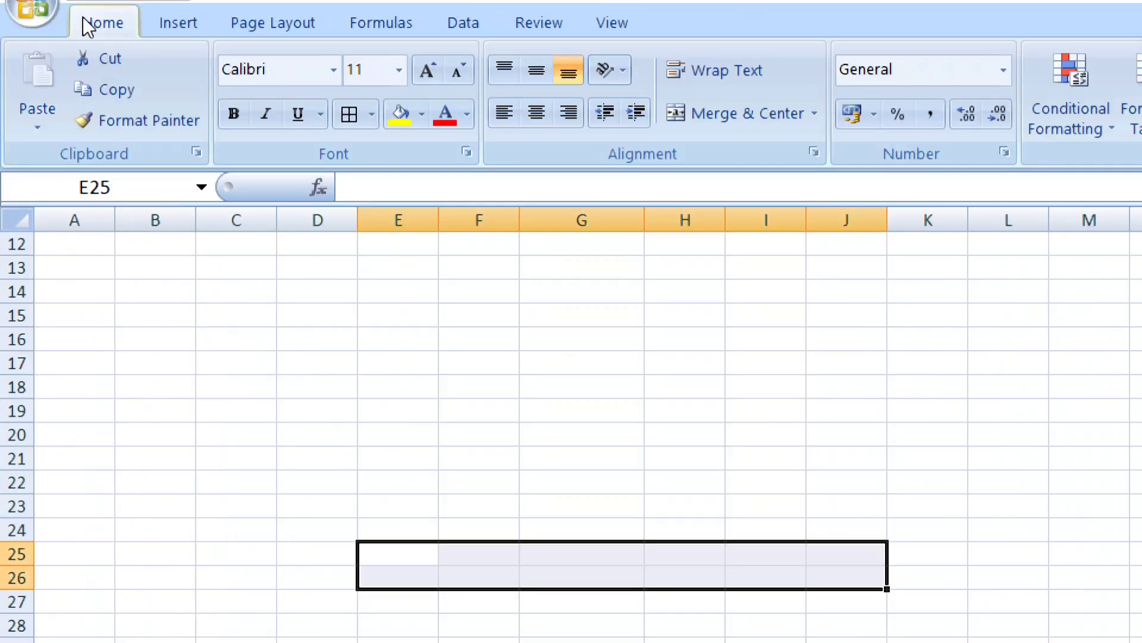
click(170, 26)
click(171, 95)
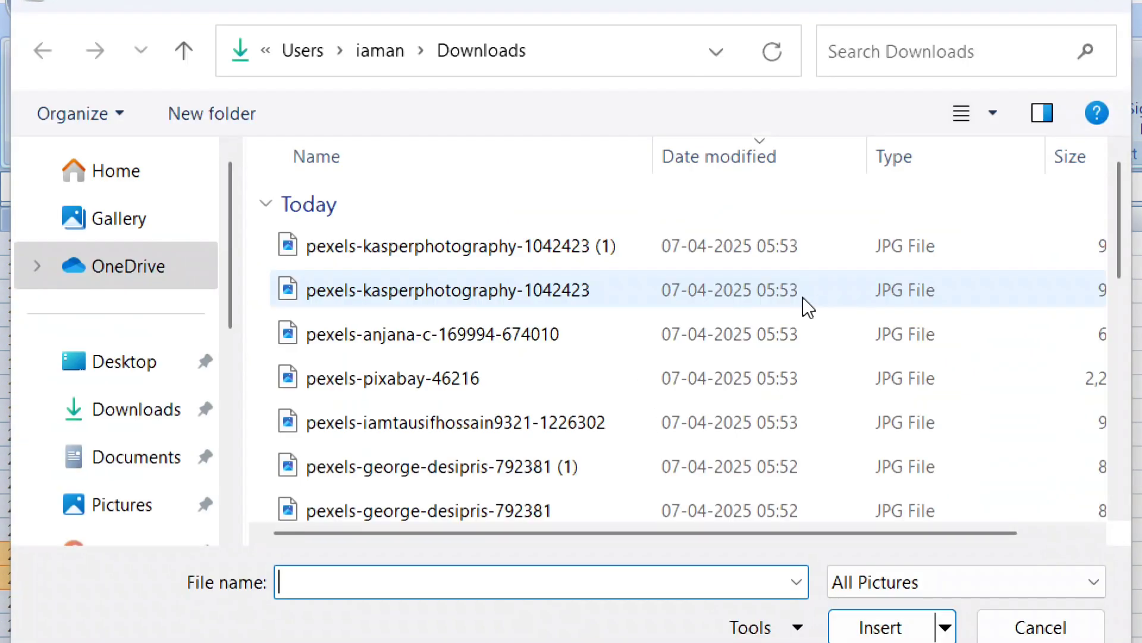
scroll(517, 390, down, 5)
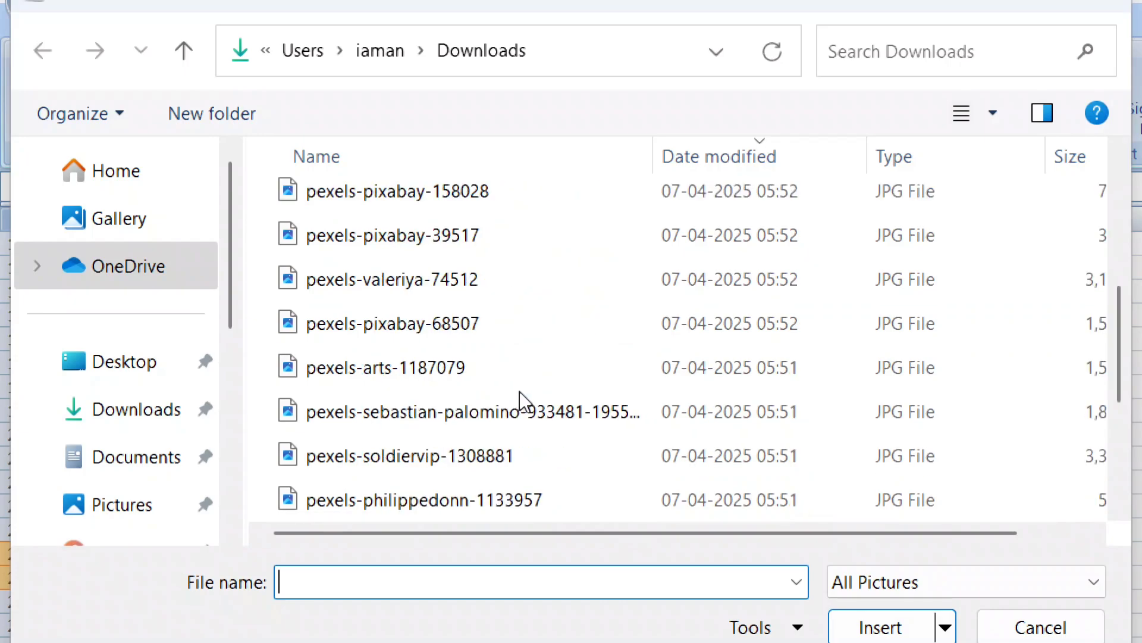
click(398, 235)
click(878, 626)
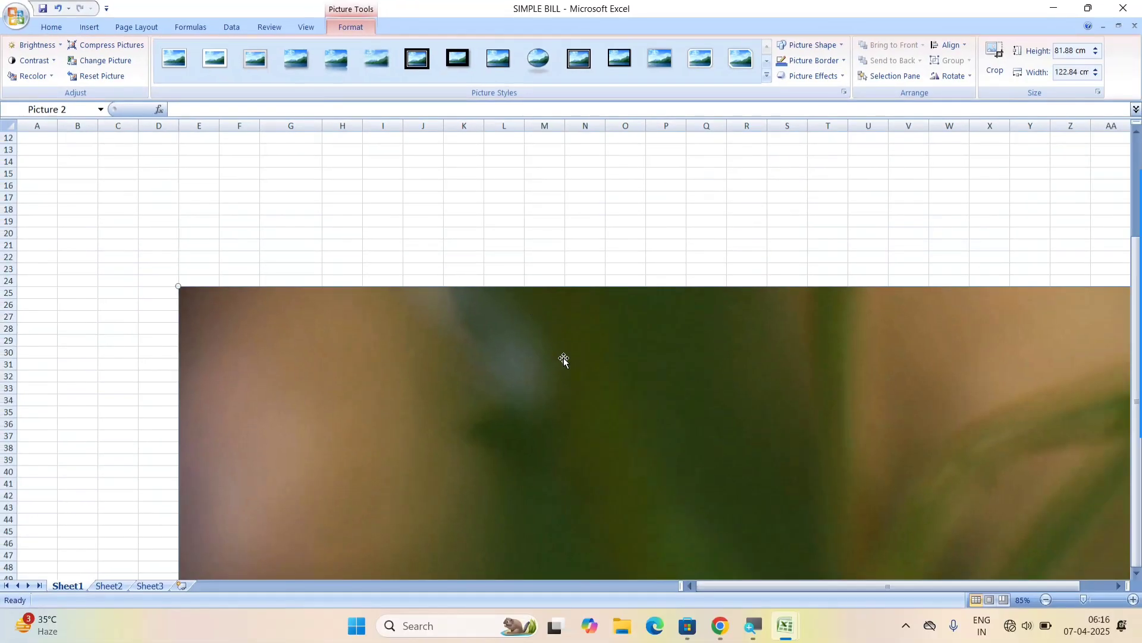
Step: Set the rose picture's height to 10 cm and after that its width to 10 cm
click(1070, 51)
text(10)
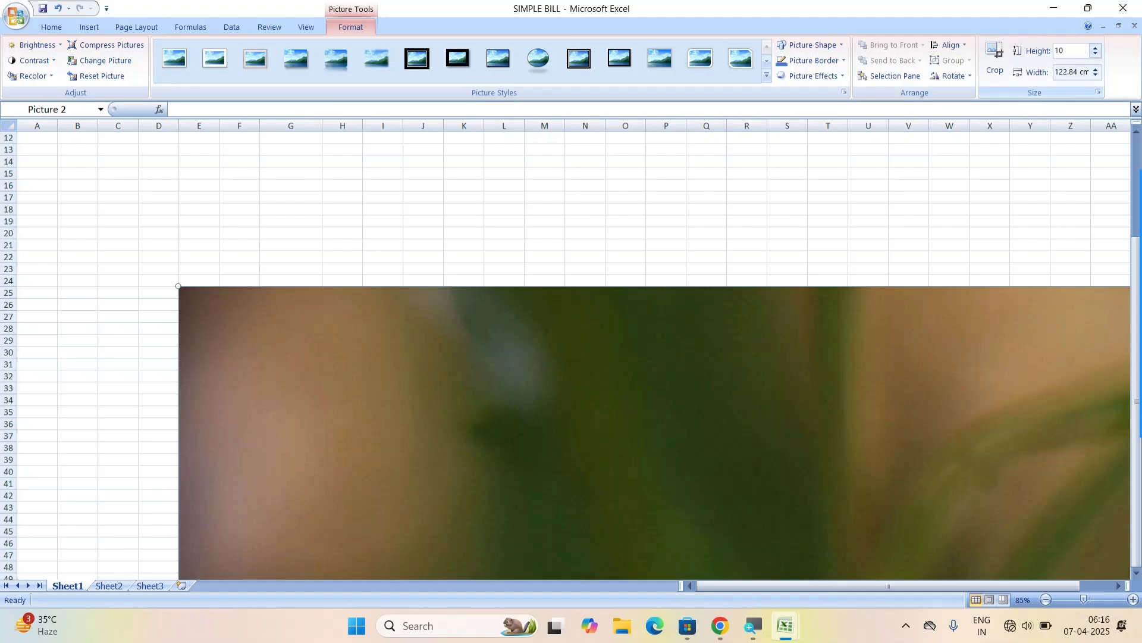
click(1069, 73)
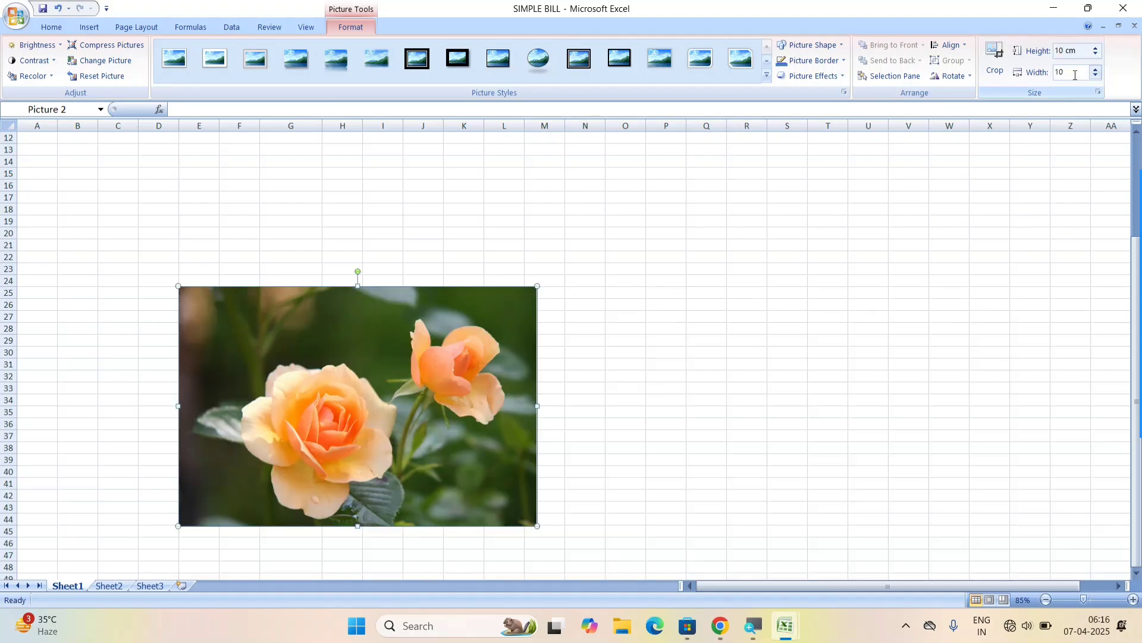
text(10)
key(Return)
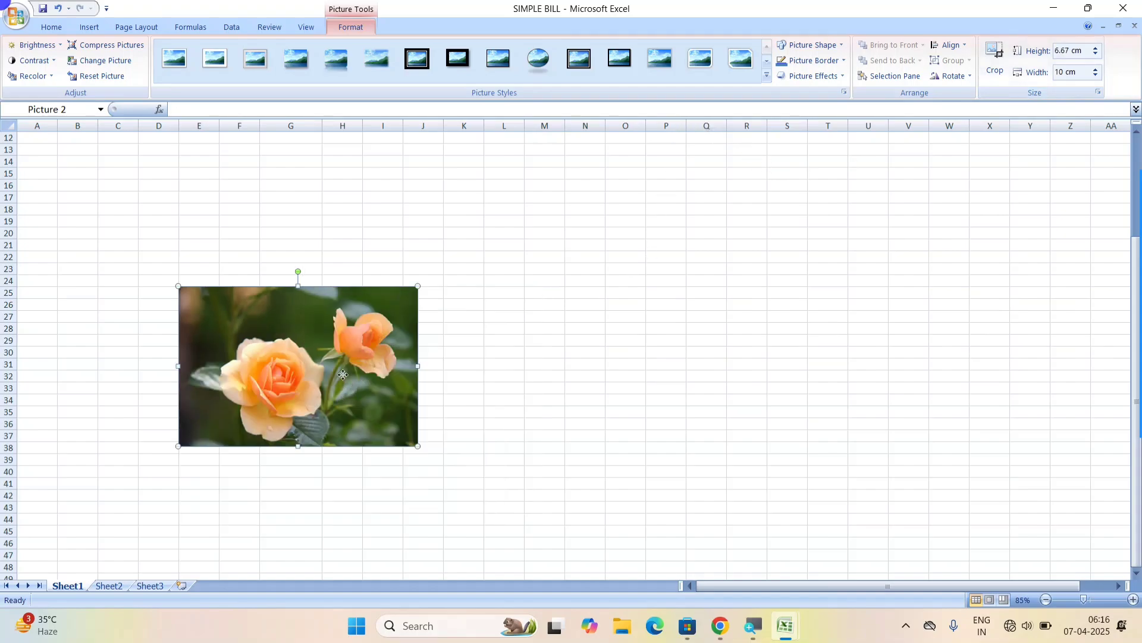
Step: Move the rose picture up to start in column D at row 12 and enlarge it proportionally to reach column L
drag(343, 375, 317, 220)
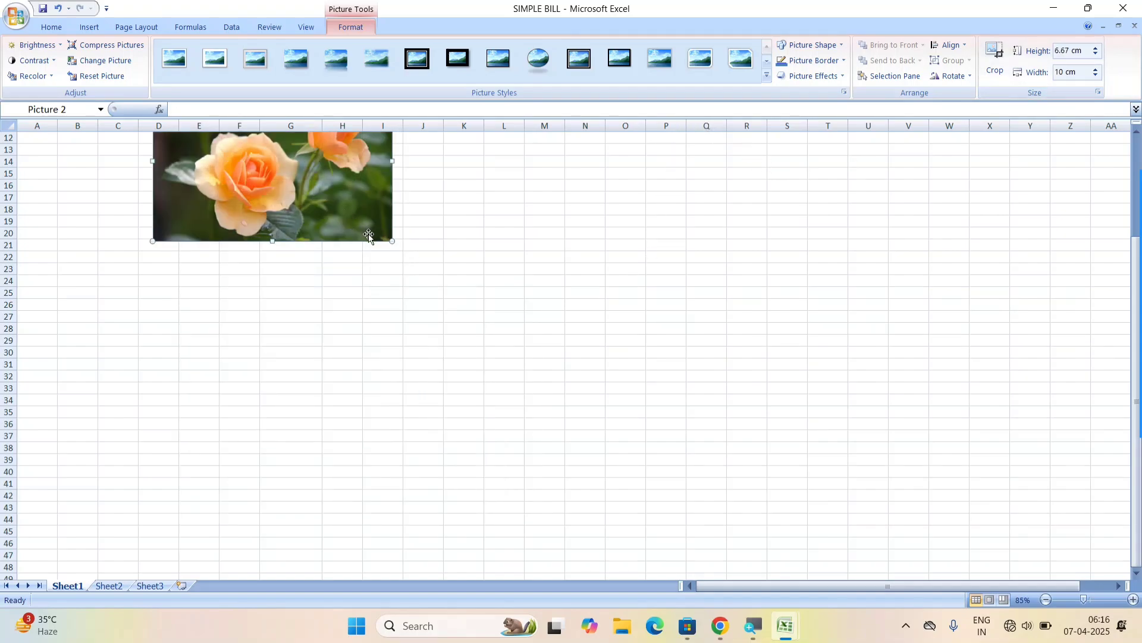
drag(392, 241, 449, 304)
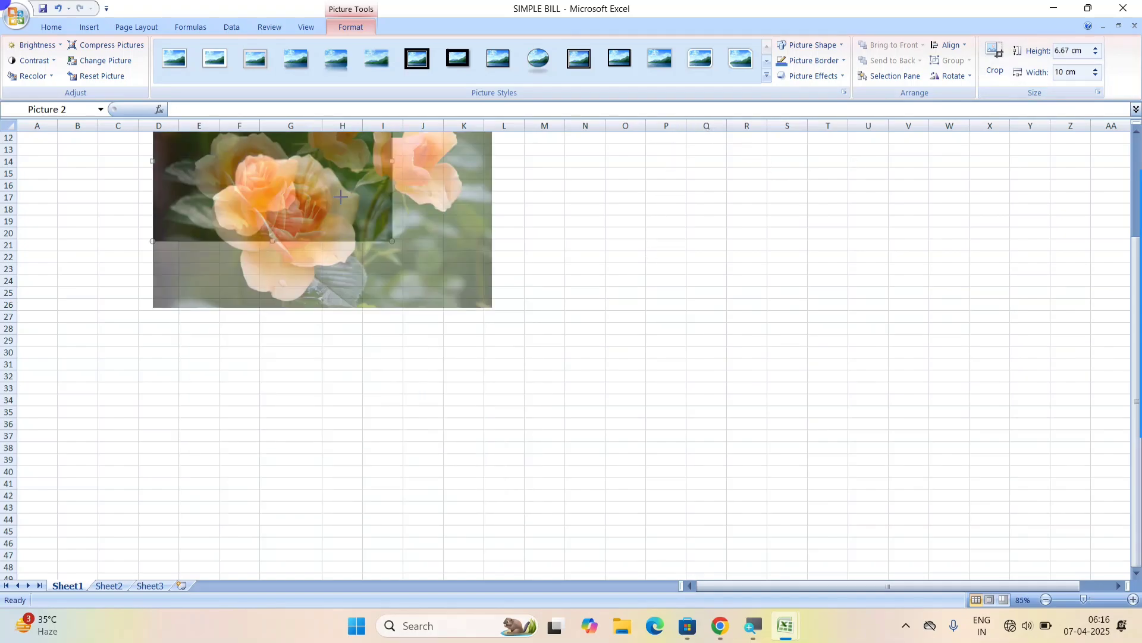
drag(304, 216, 306, 250)
drag(205, 168, 208, 195)
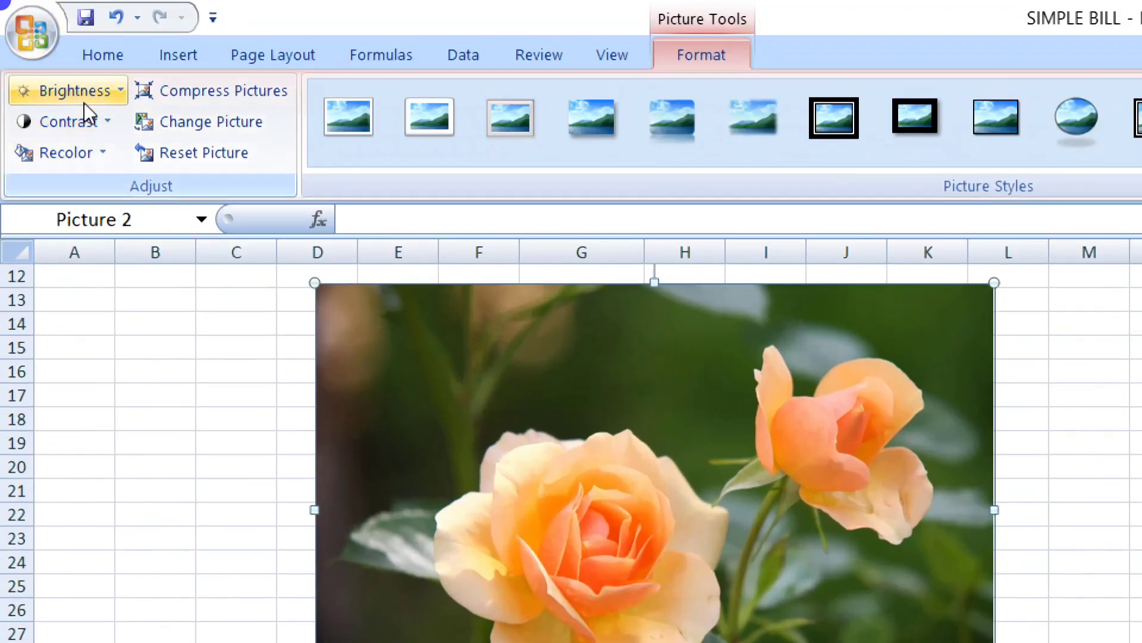
Step: Preview the brightness, contrast and recolor options on the rose picture and examine the picture compression settings
click(83, 102)
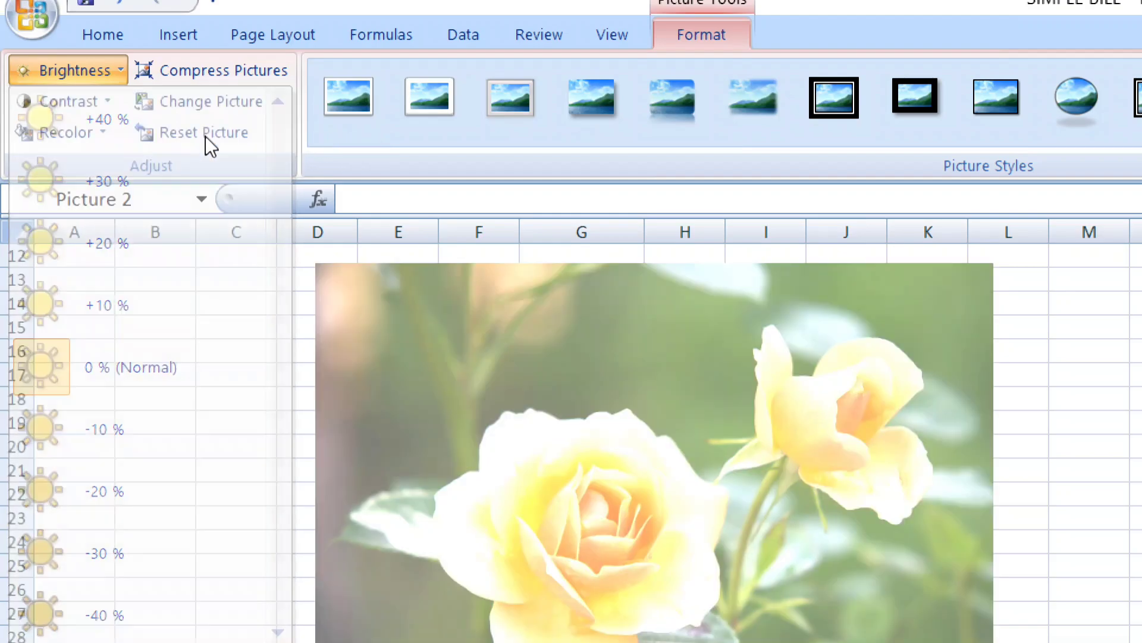
click(205, 134)
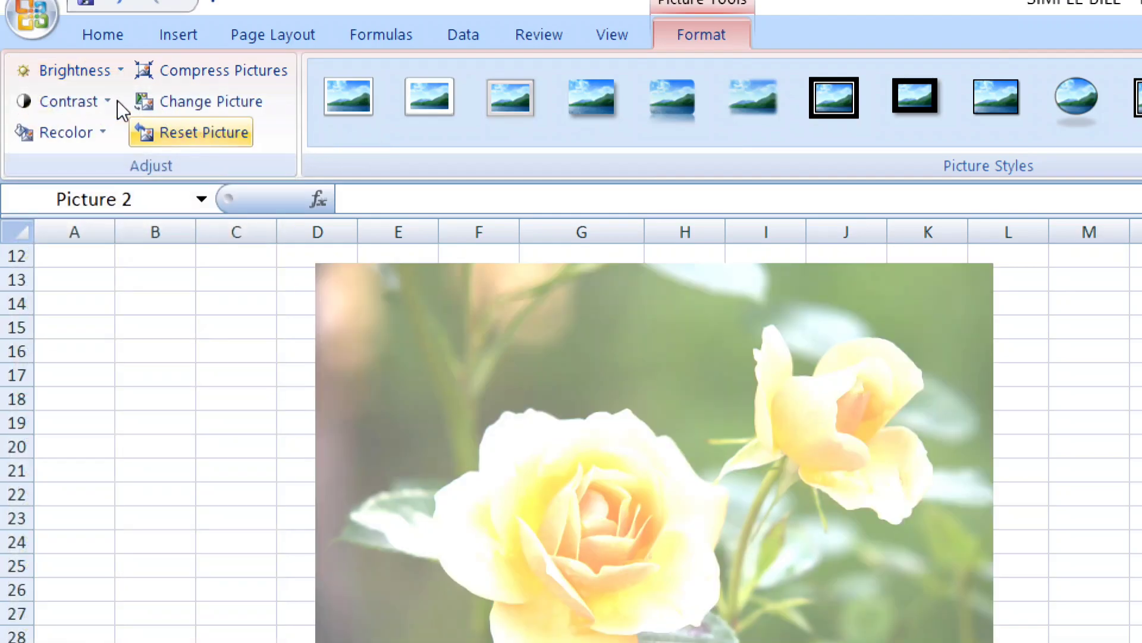
click(63, 100)
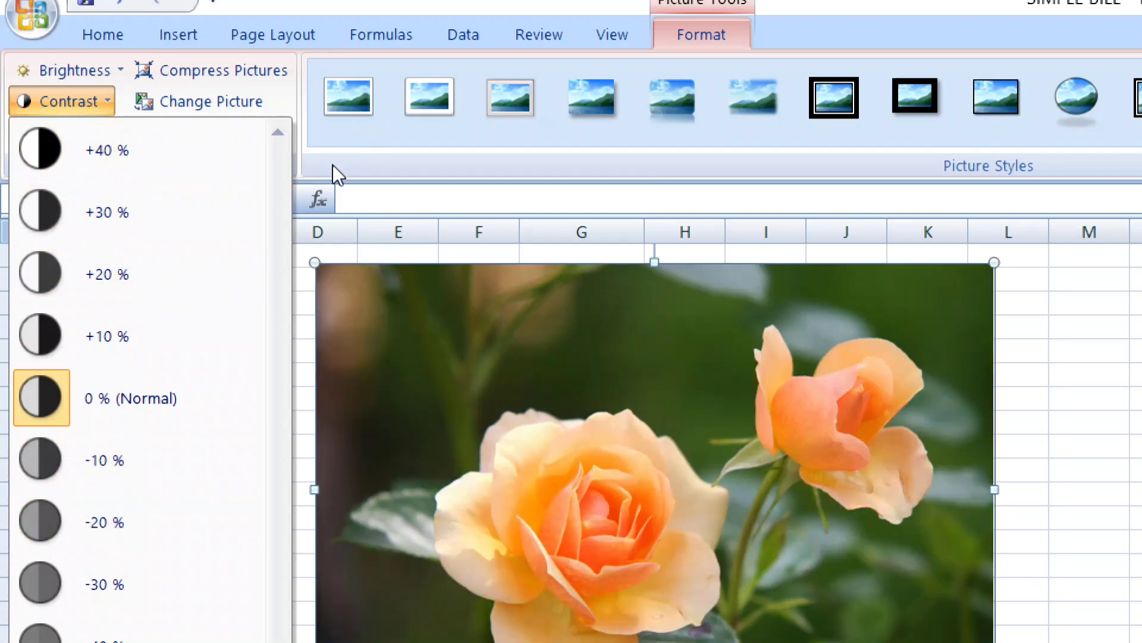
click(333, 164)
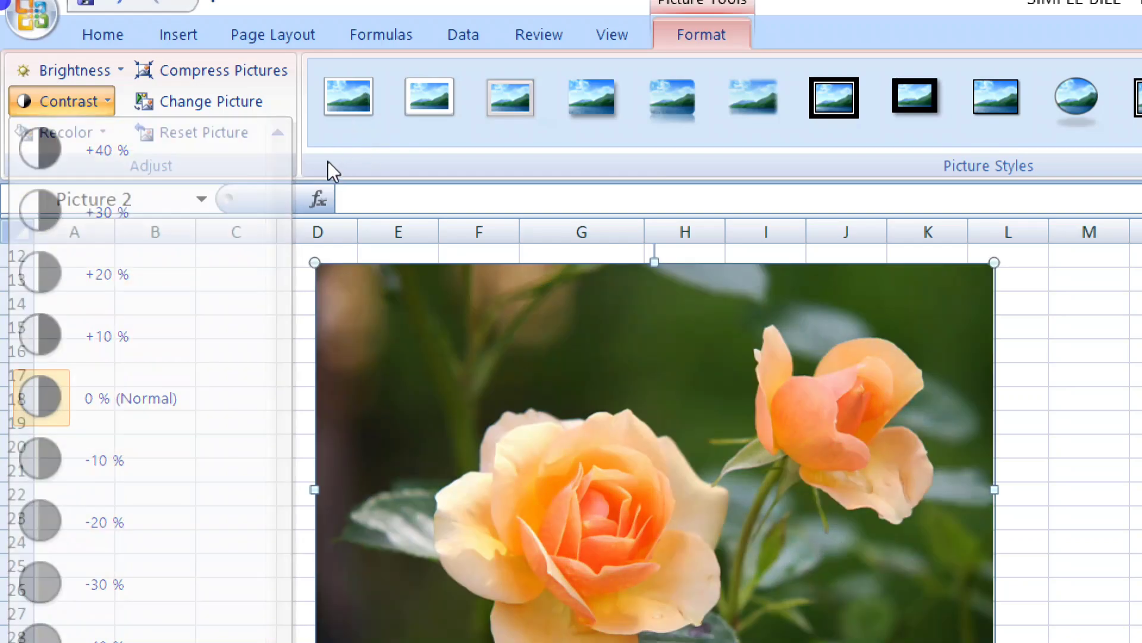
click(66, 124)
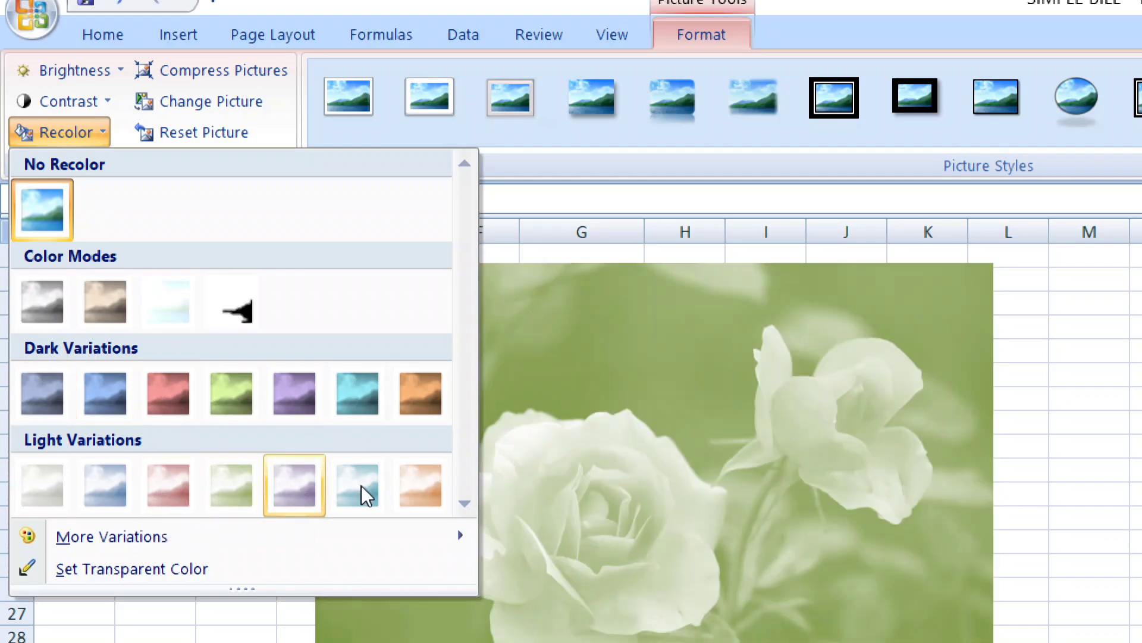
click(206, 71)
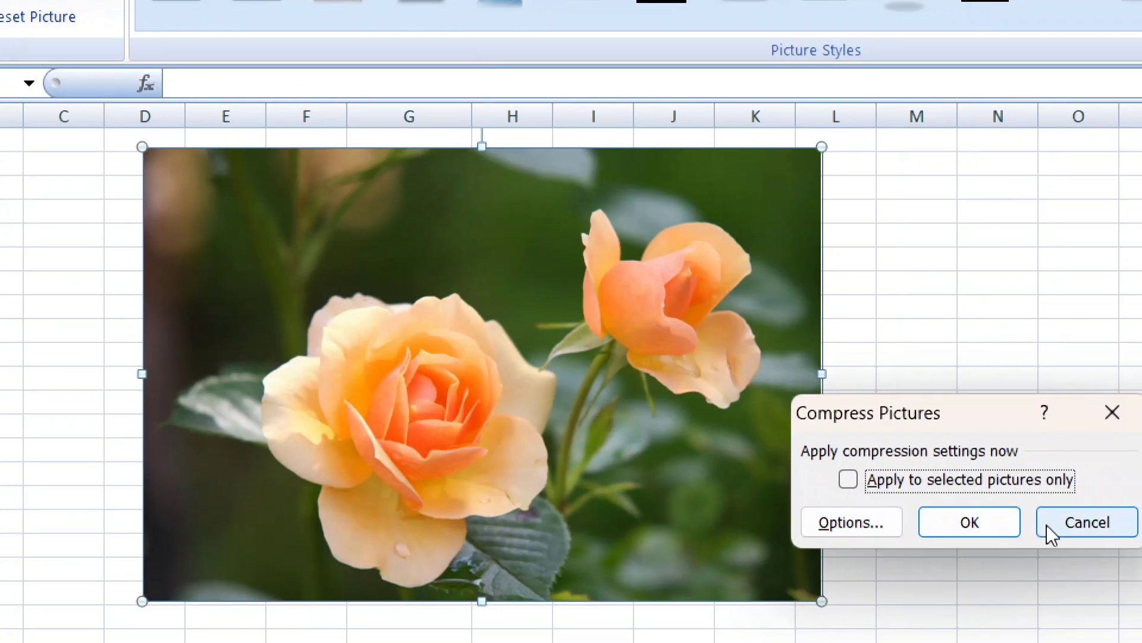
click(1141, 635)
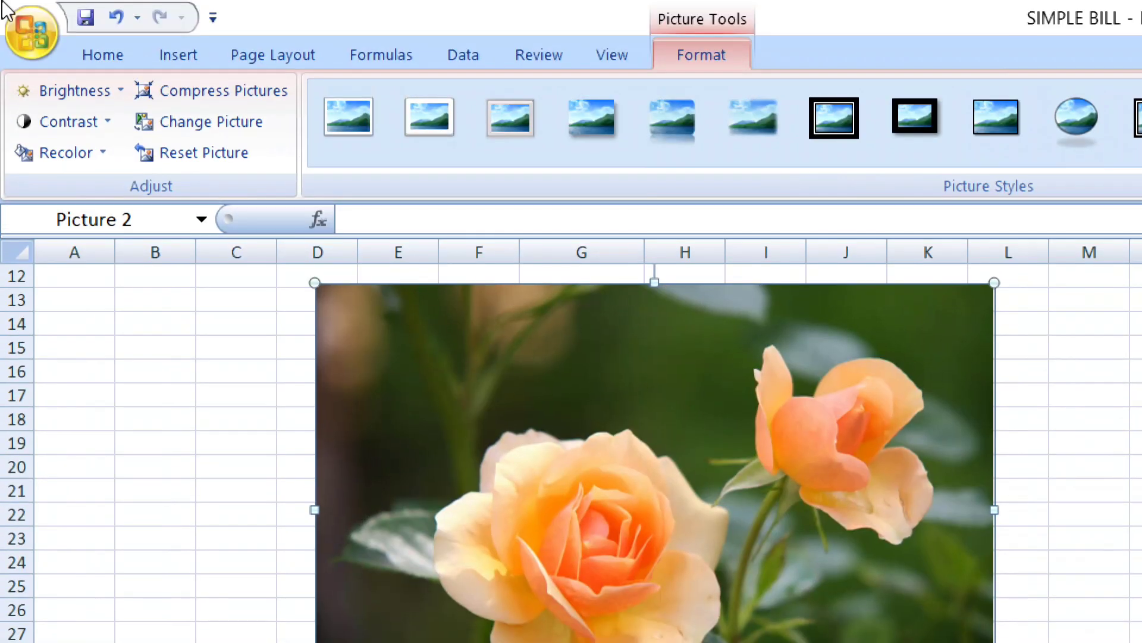
Step: Replace the rose picture with the tiger photo whose file name ends in 792381 (1) and recolor it with the red dark variation
click(209, 121)
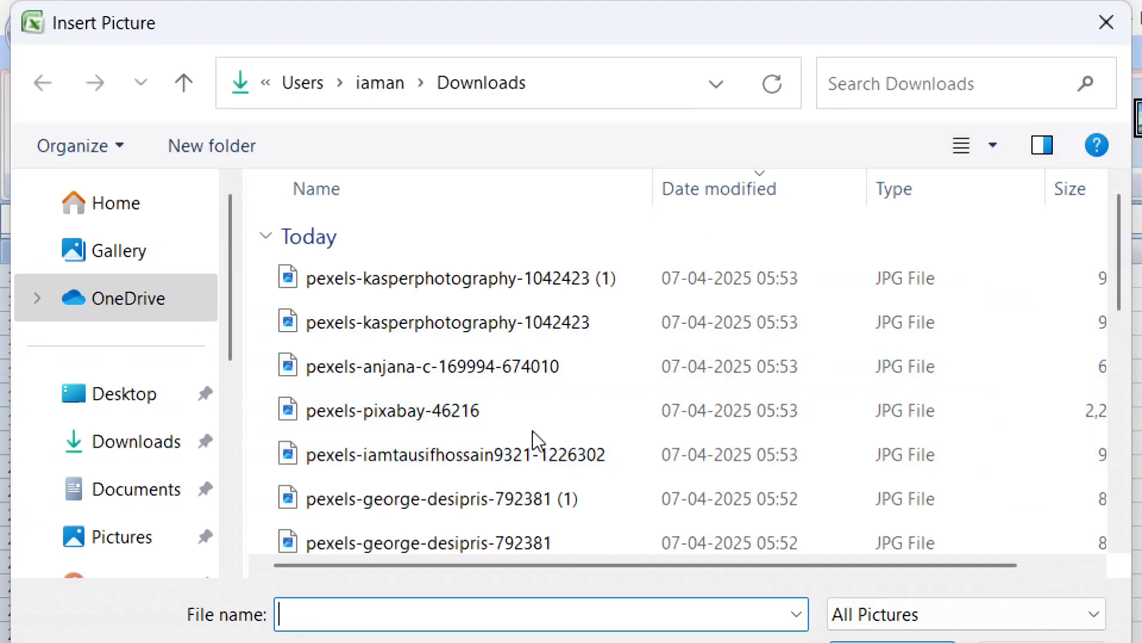
double_click(482, 496)
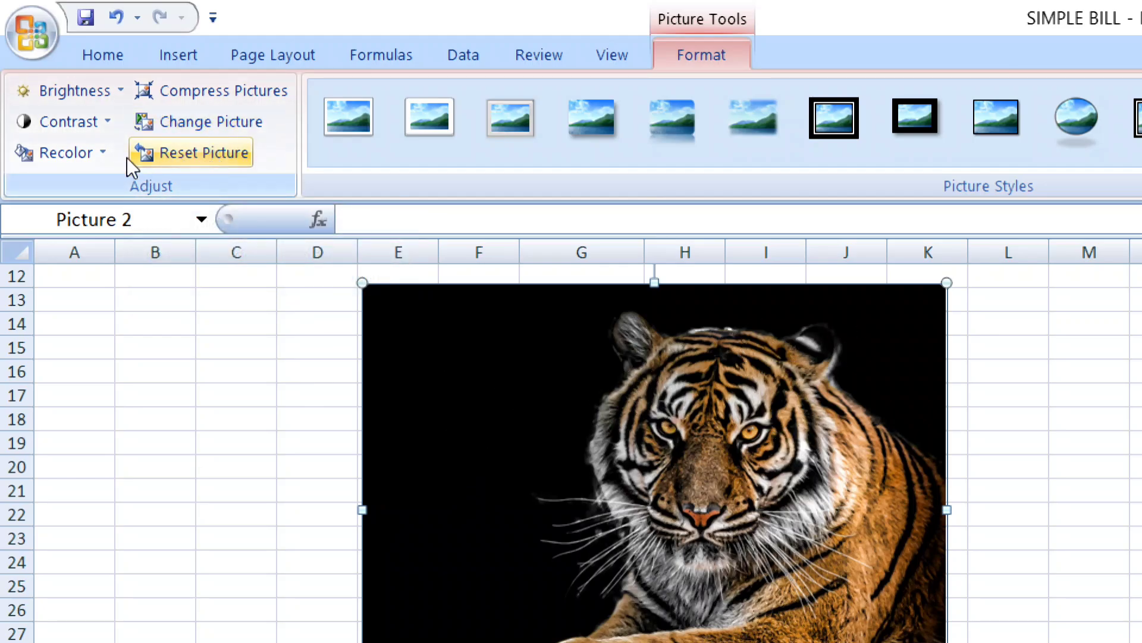
click(24, 154)
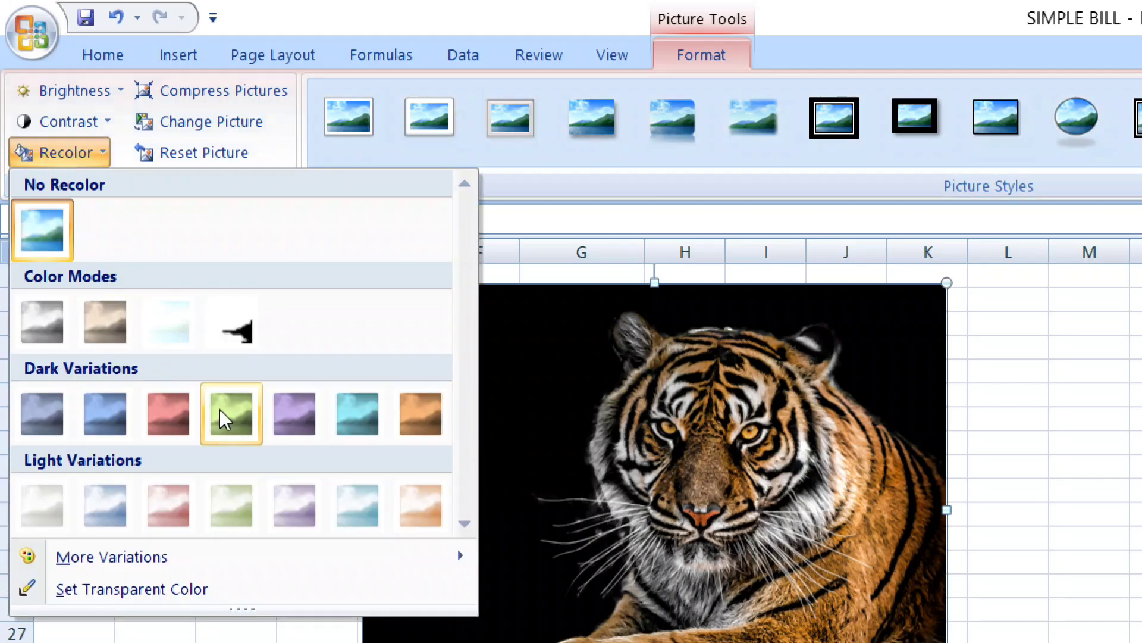
click(177, 403)
Step: Raise the tiger picture's brightness to +40 % and lower its contrast
click(43, 90)
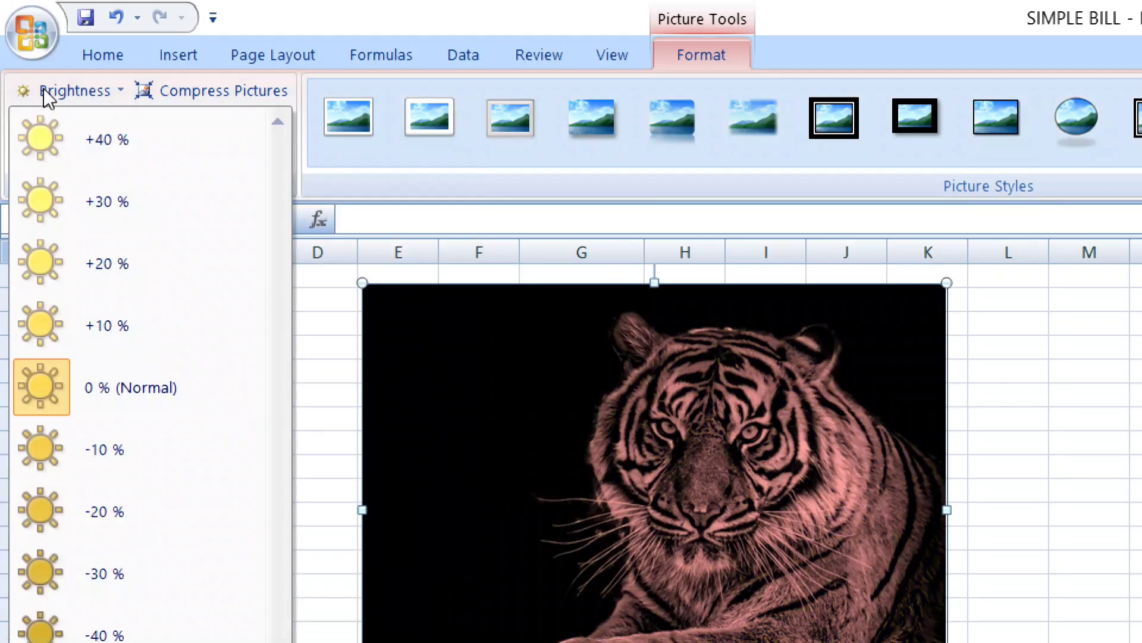
click(63, 143)
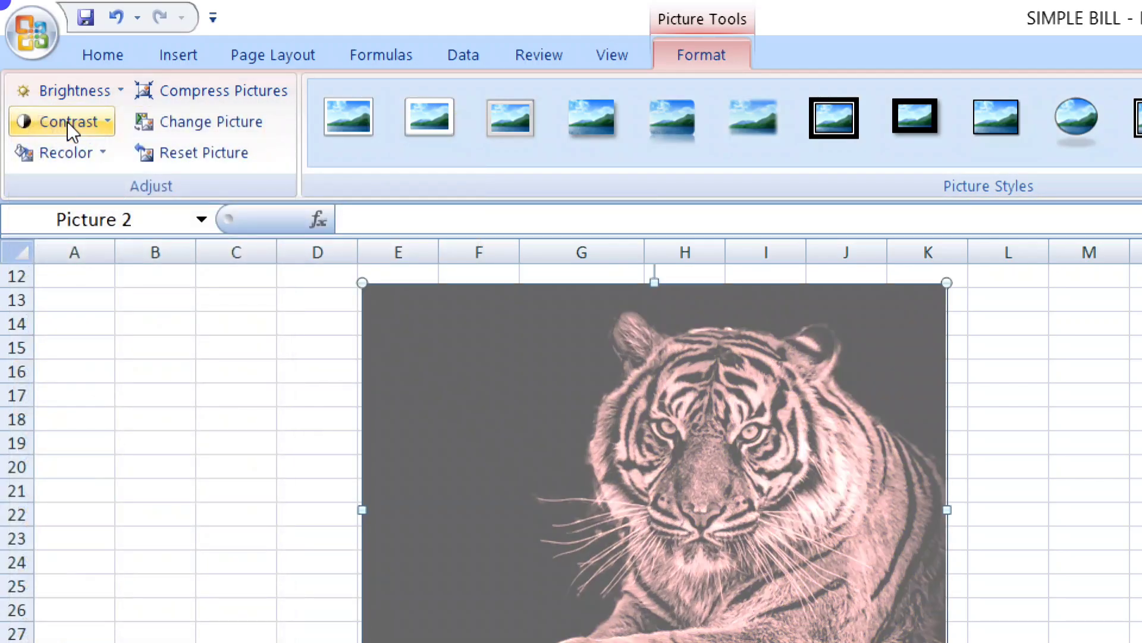
click(67, 122)
click(73, 562)
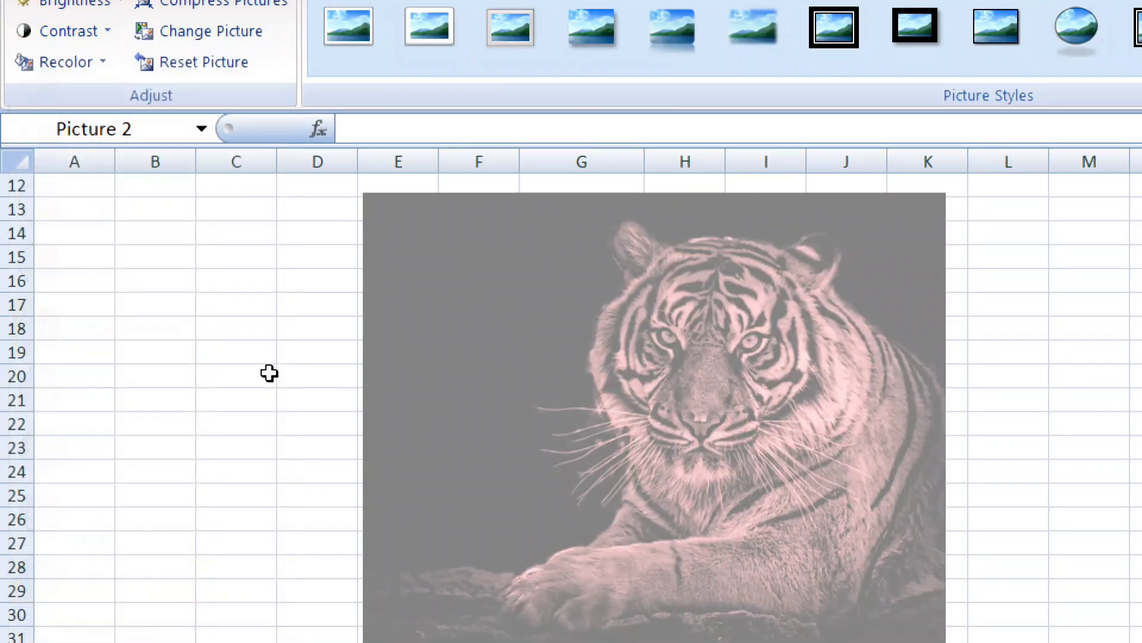
Step: Move the tiger picture up and left over the table so that it starts in column C at row 2, and show the Insert commands
click(209, 306)
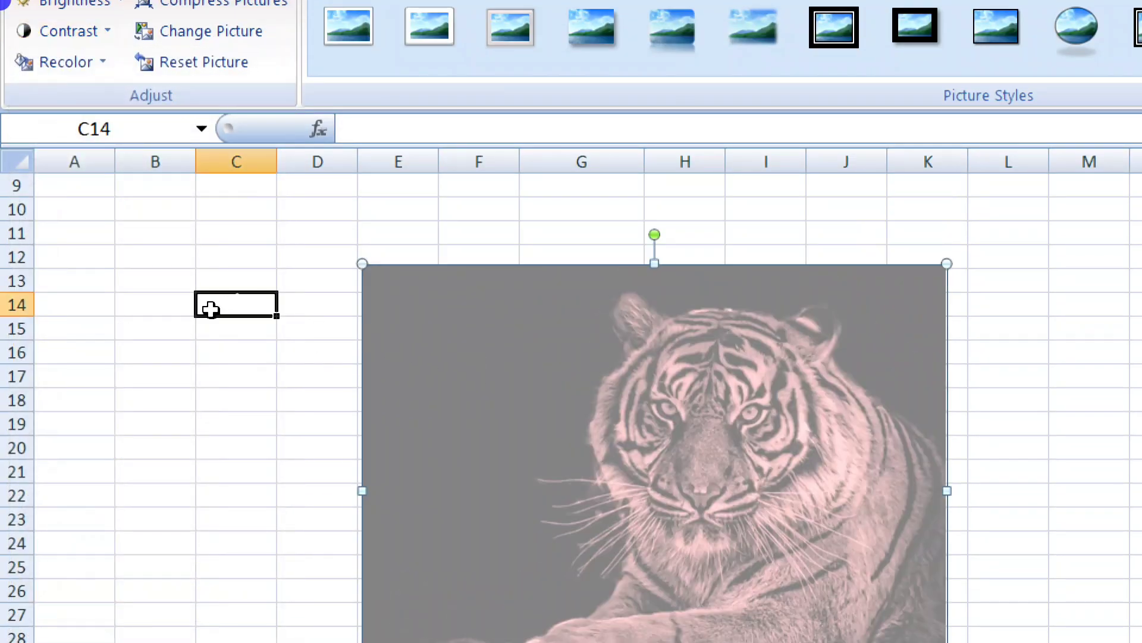
scroll(232, 324, up, 3)
drag(558, 543, 416, 301)
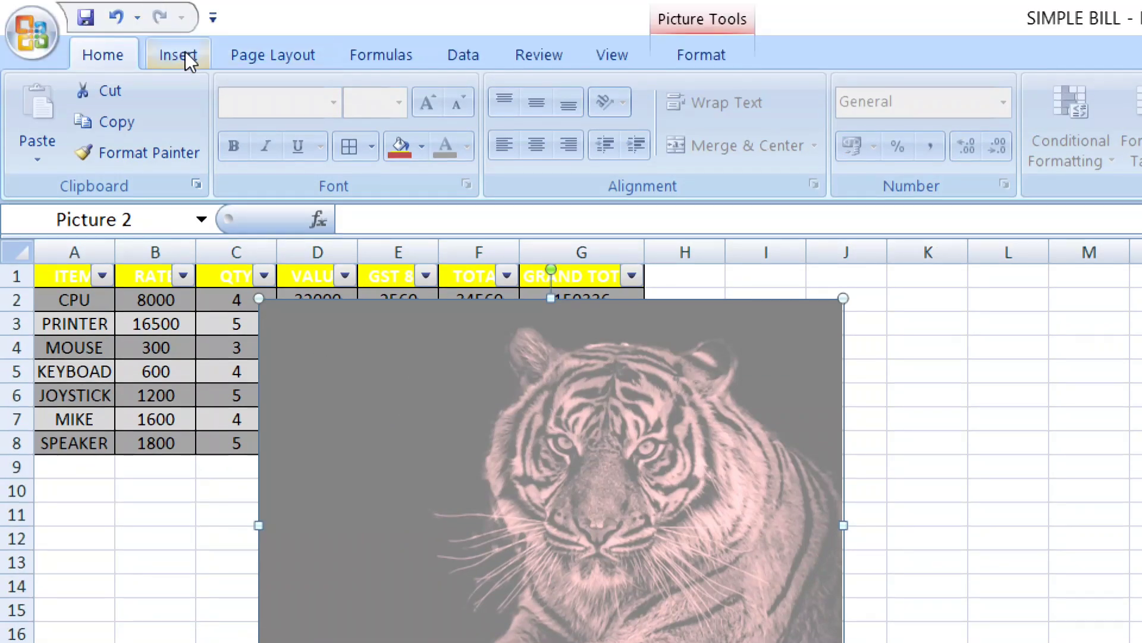
click(184, 53)
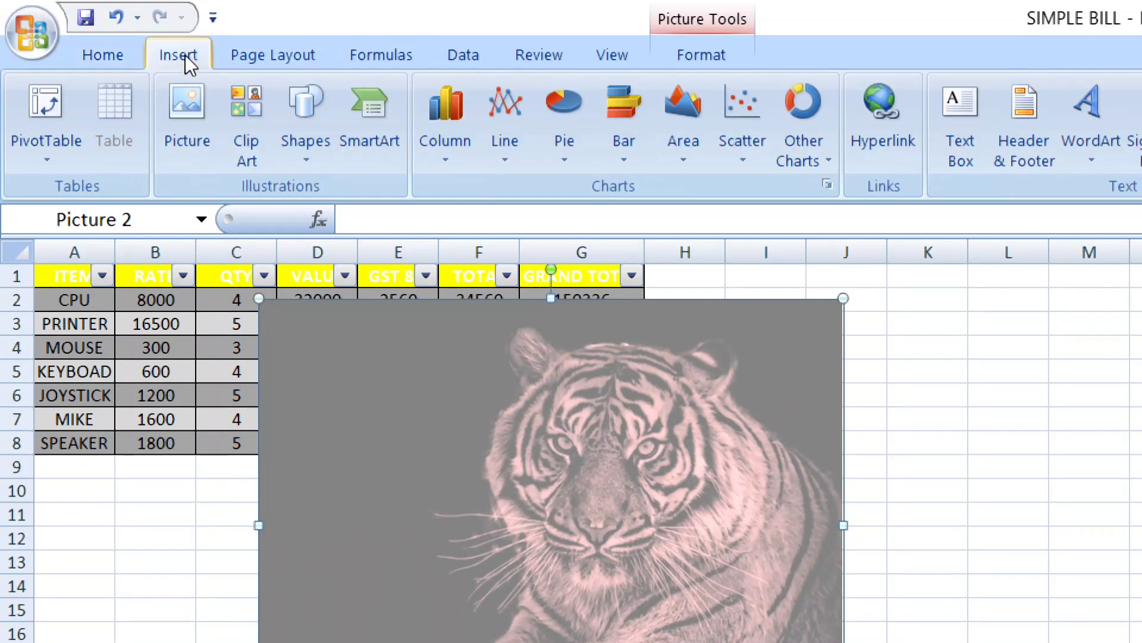
Step: Reset the tiger picture to its original colours and size
click(721, 53)
click(227, 150)
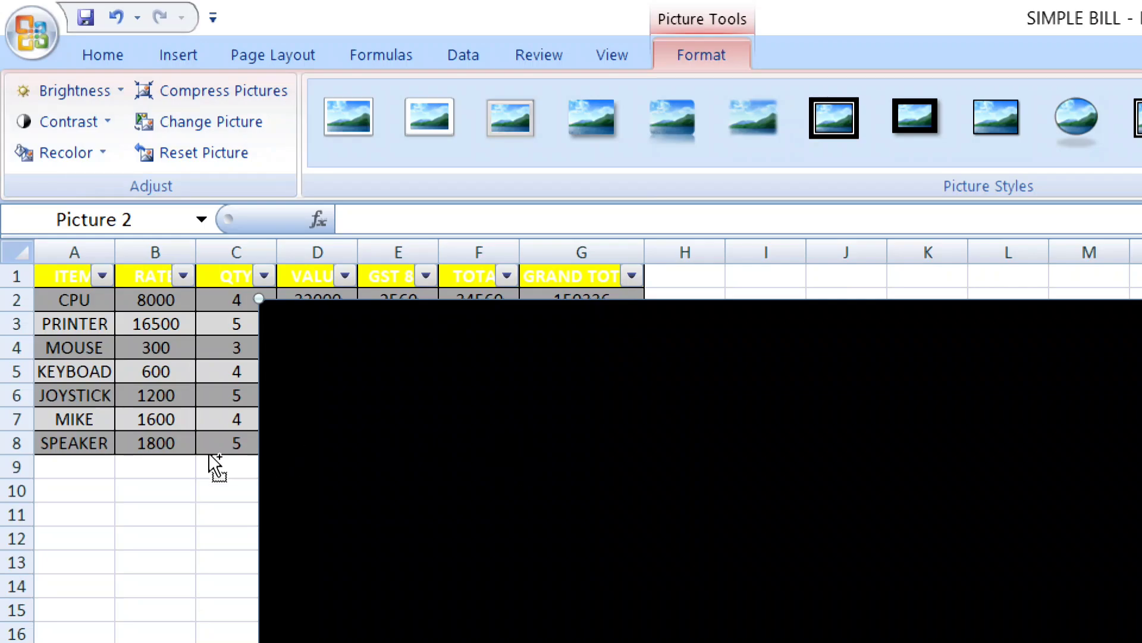
scroll(186, 499, down, 1)
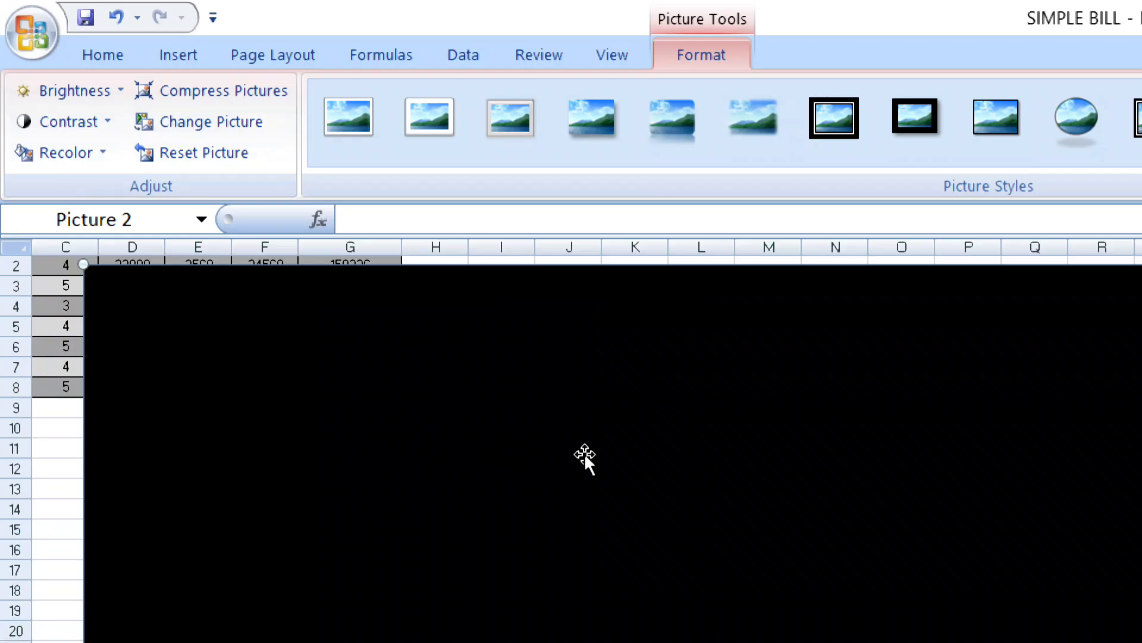
scroll(233, 604, down, 5)
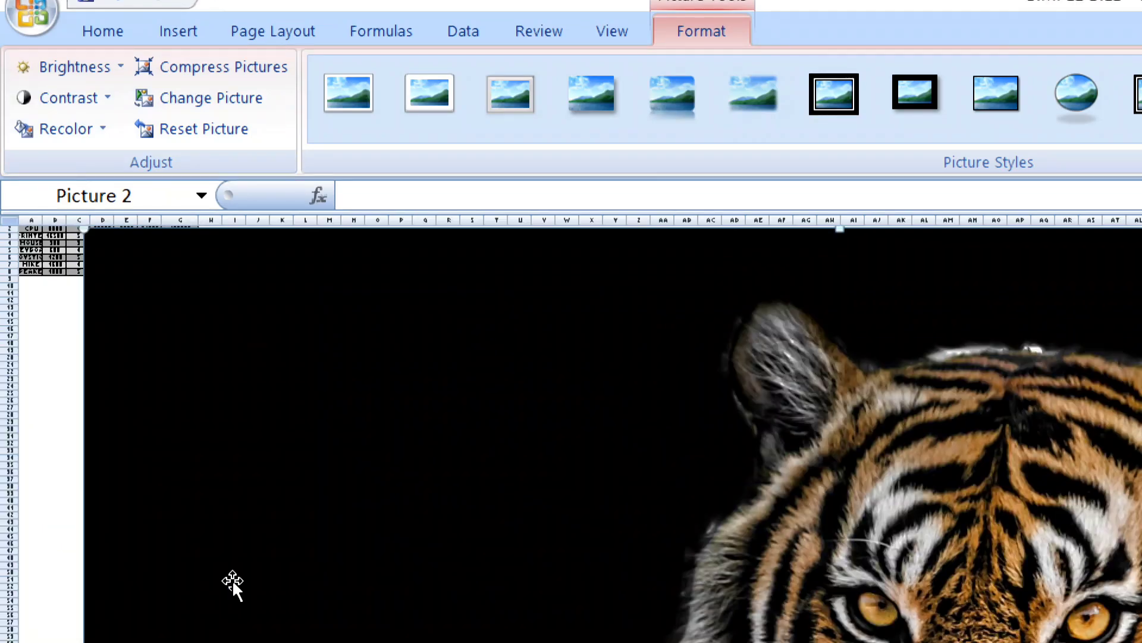
scroll(232, 581, down, 1)
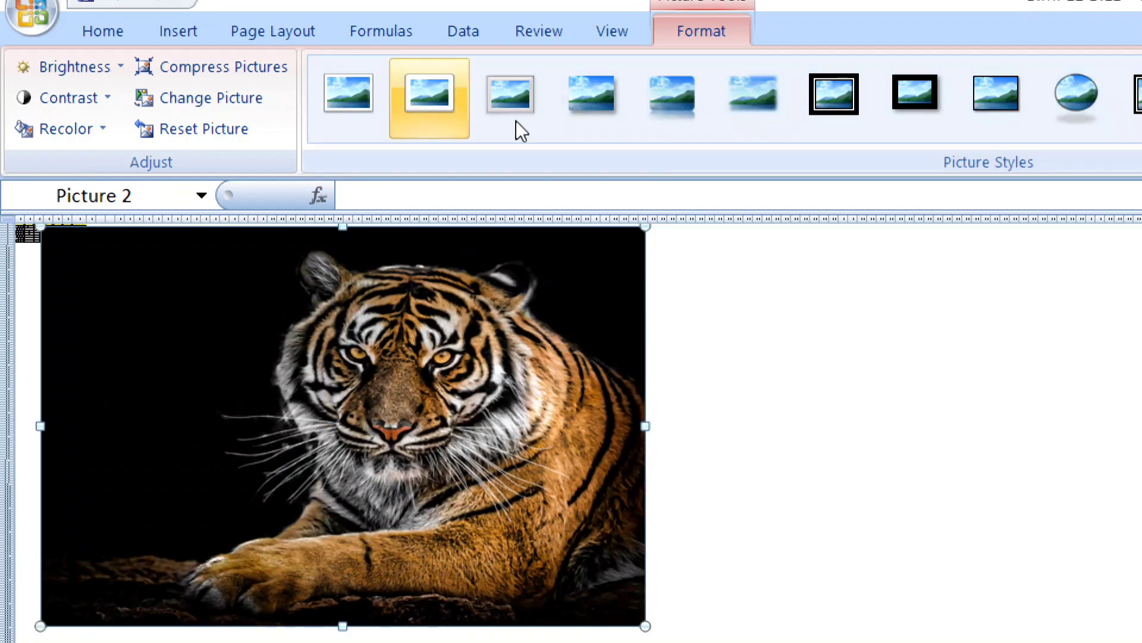
Step: Set the tiger picture's height to 10 cm and after that its width to 10 cm, and select cell B9
click(622, 68)
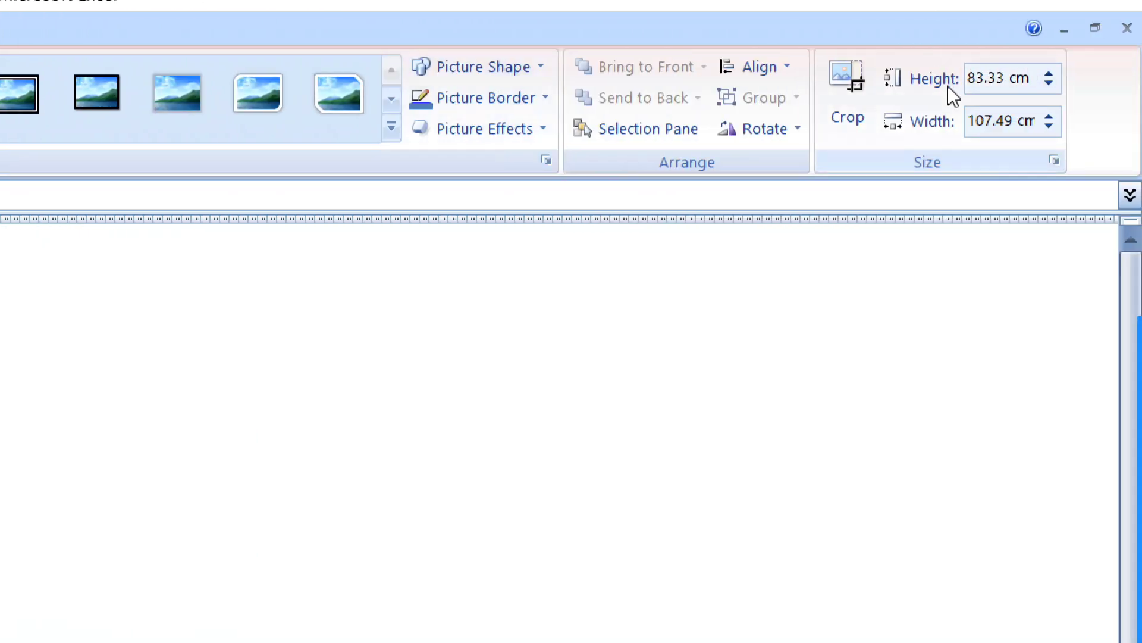
click(977, 77)
text(10)
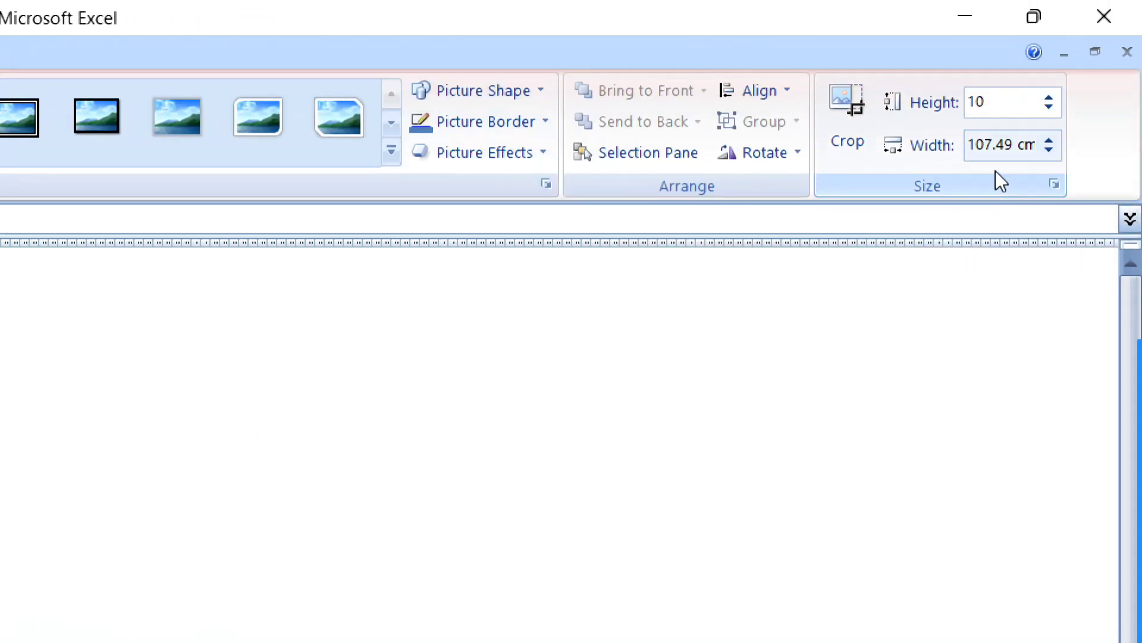
click(978, 153)
text(10)
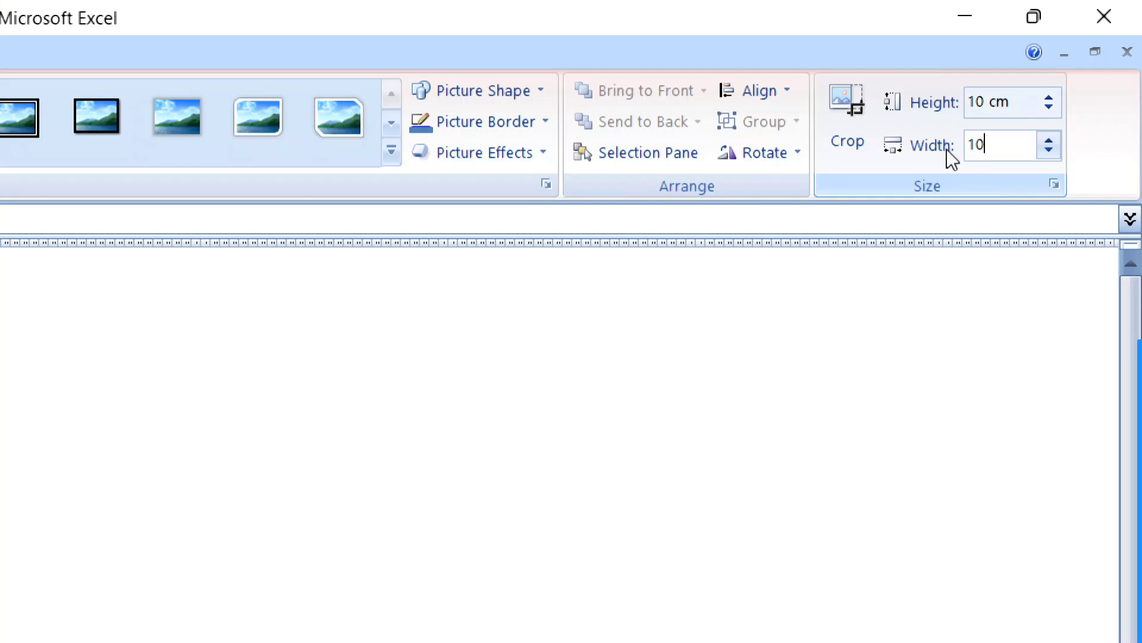
key(Return)
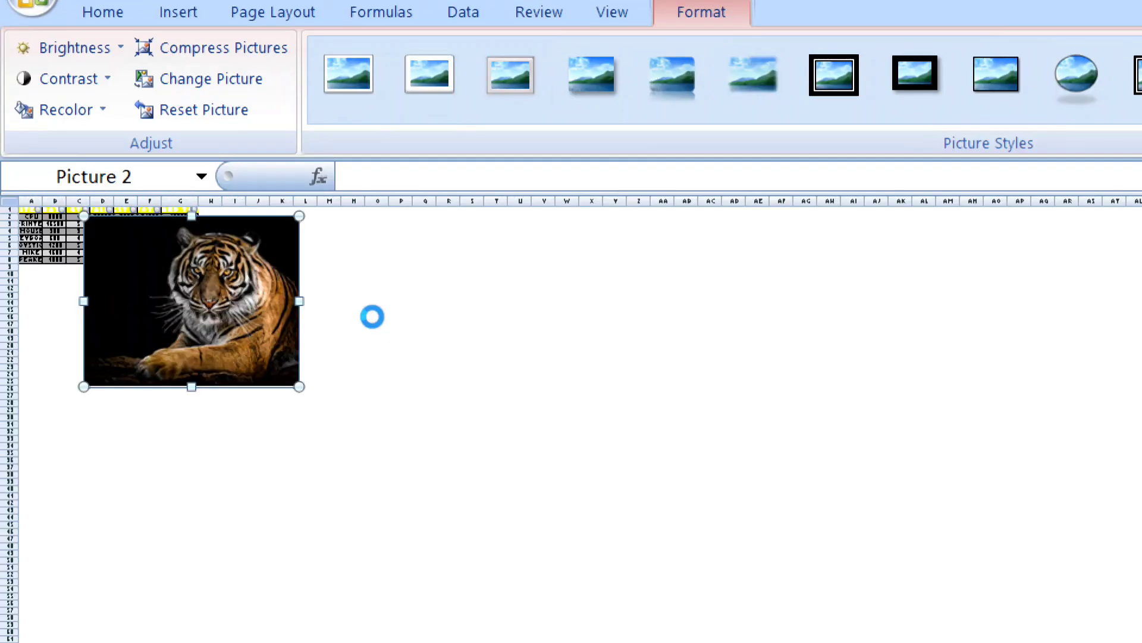
scroll(372, 316, up, 1)
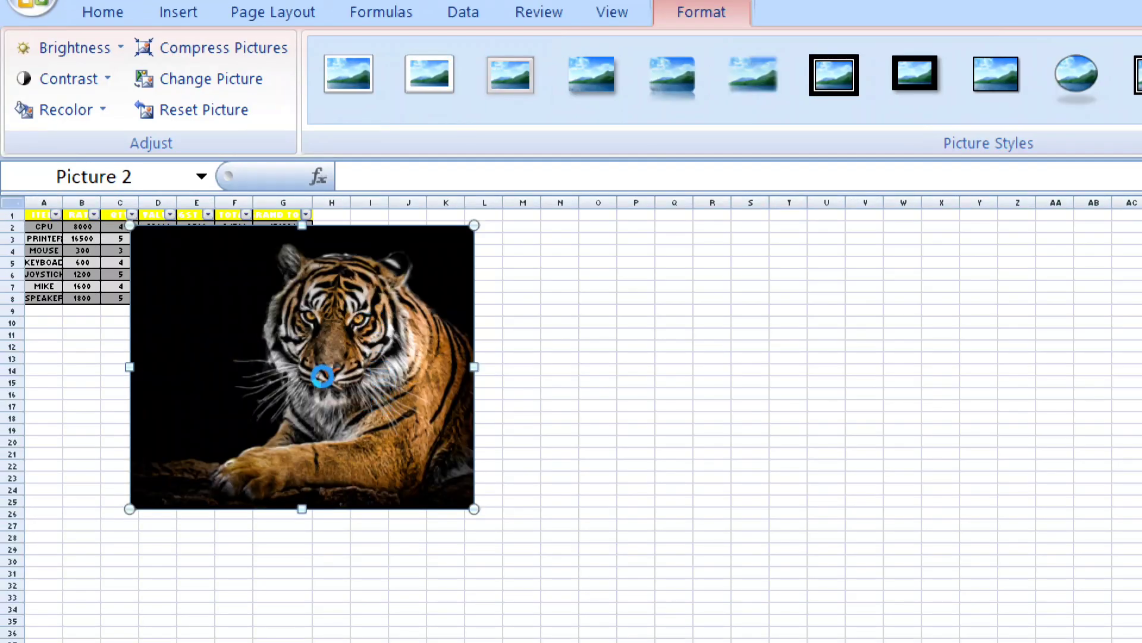
scroll(319, 377, up, 2)
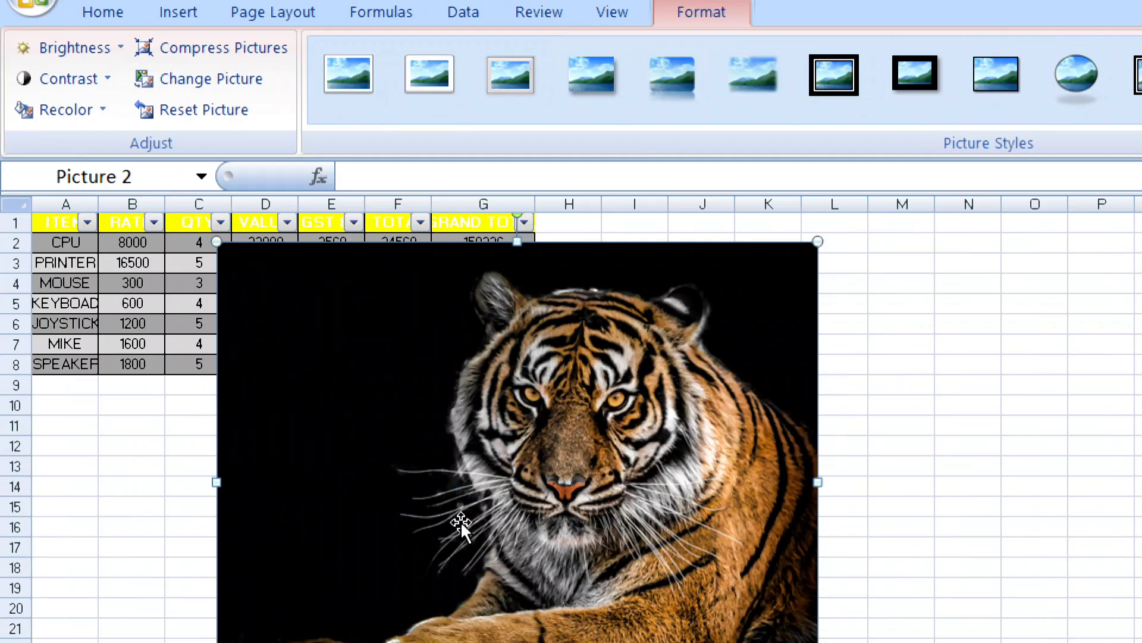
scroll(599, 467, up, 3)
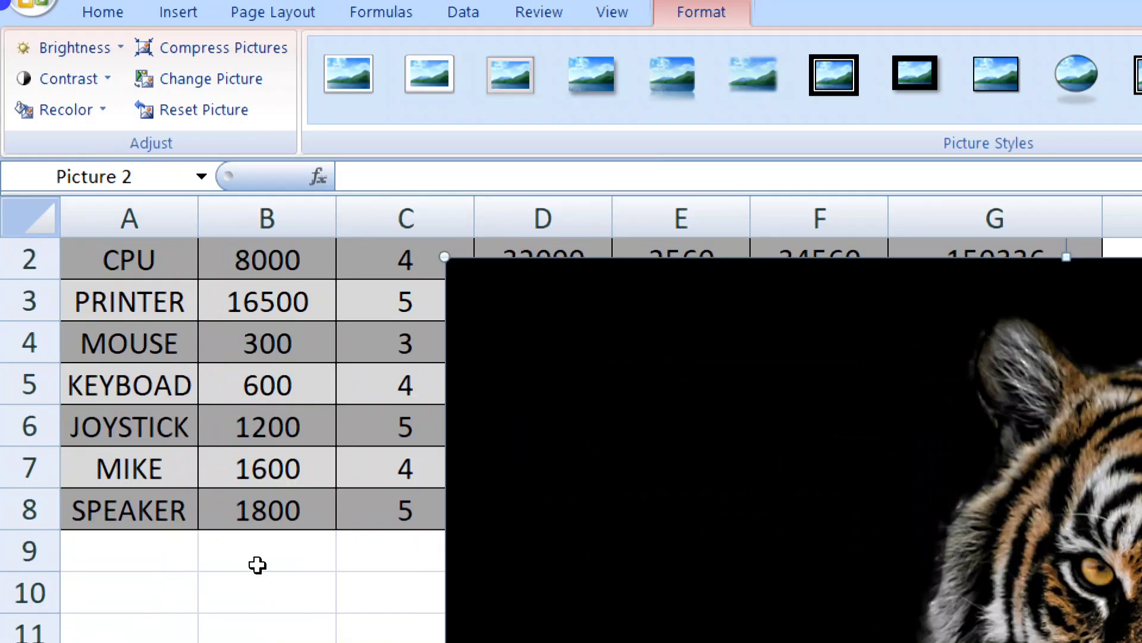
click(258, 563)
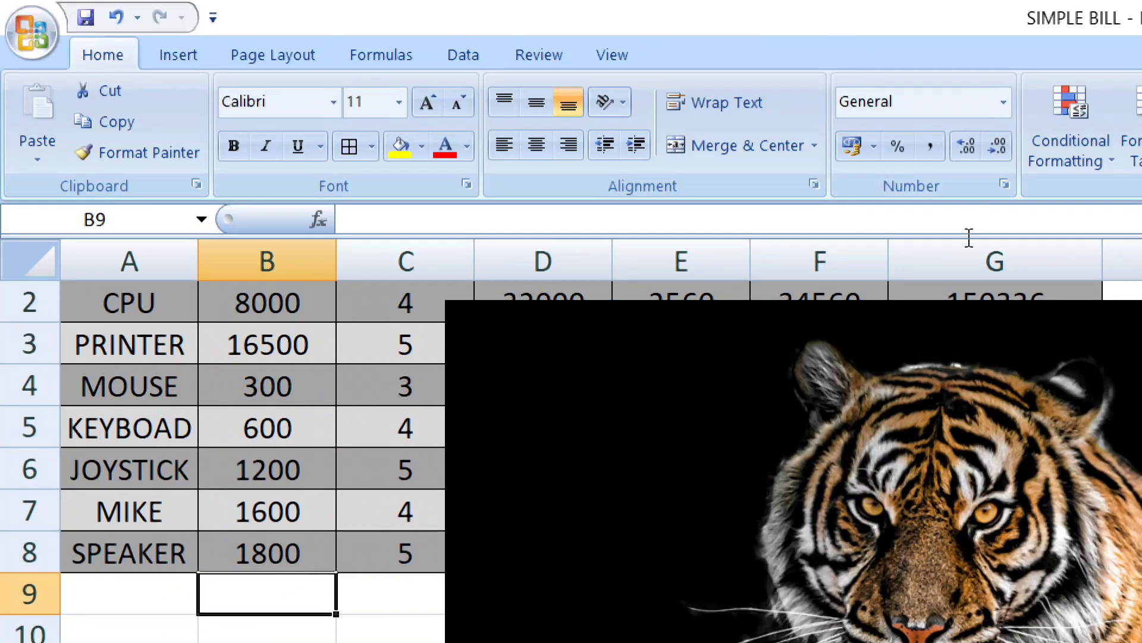
Step: Select the tiger picture again, try a black double-frame style, and give it the white style with snipped diagonal corners
click(809, 488)
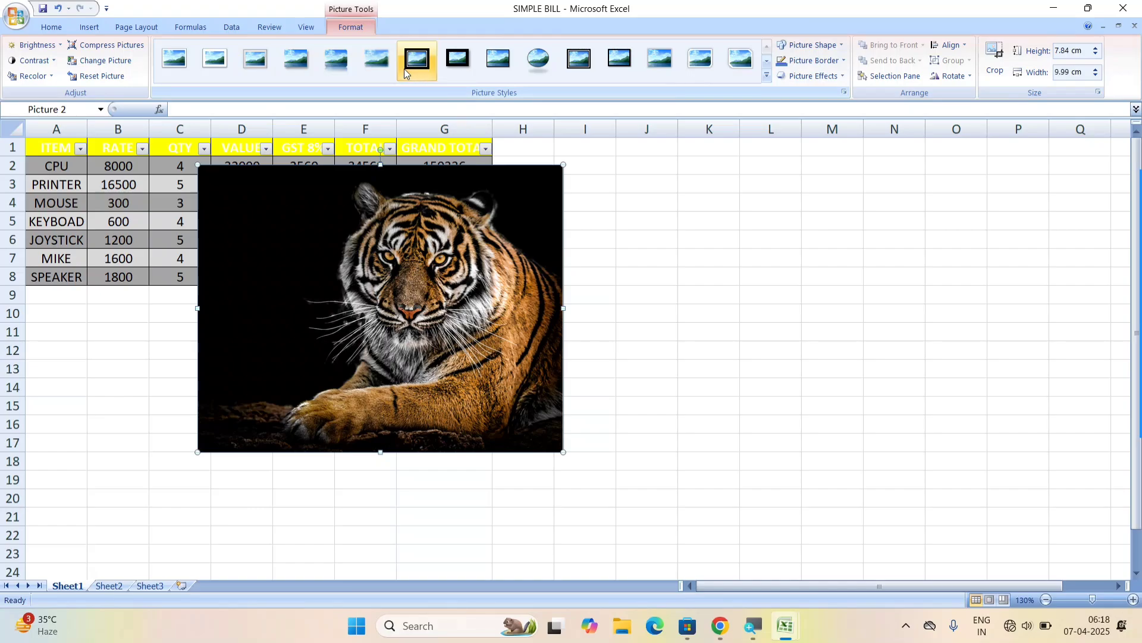
click(439, 63)
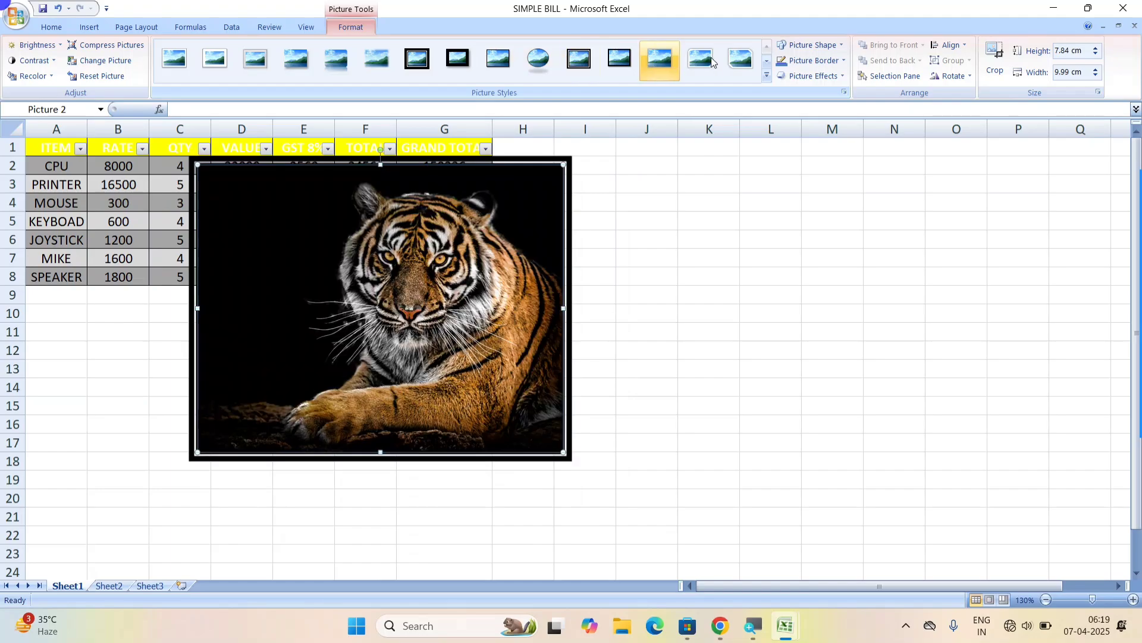
click(741, 61)
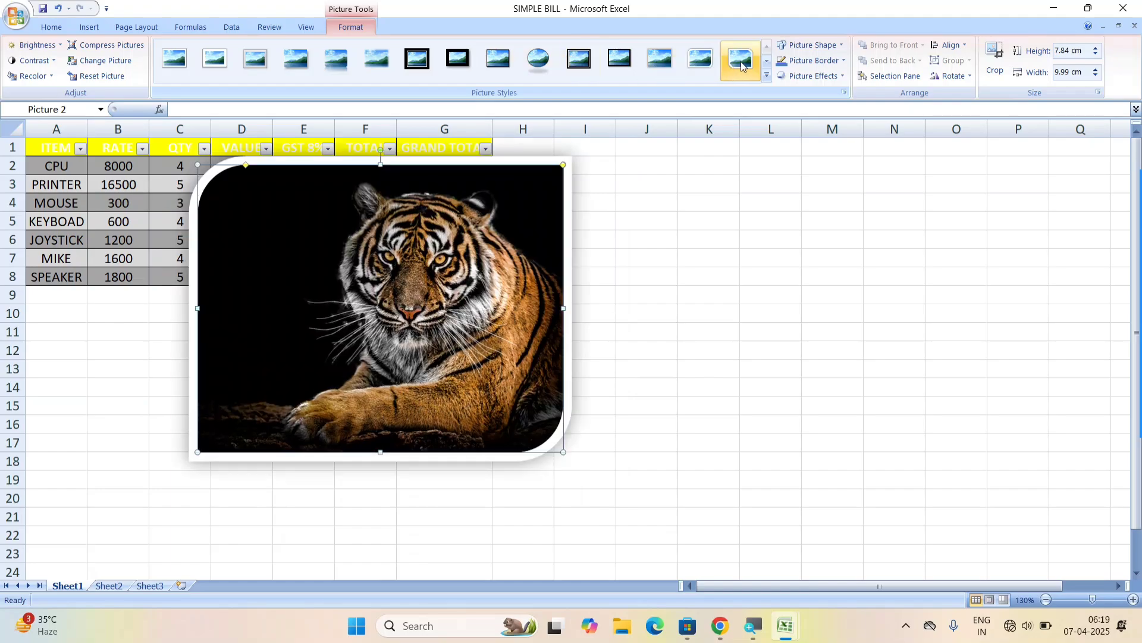
Step: Try the heart and triangle shapes on the tiger picture and change its shape to the 16-point star
click(806, 48)
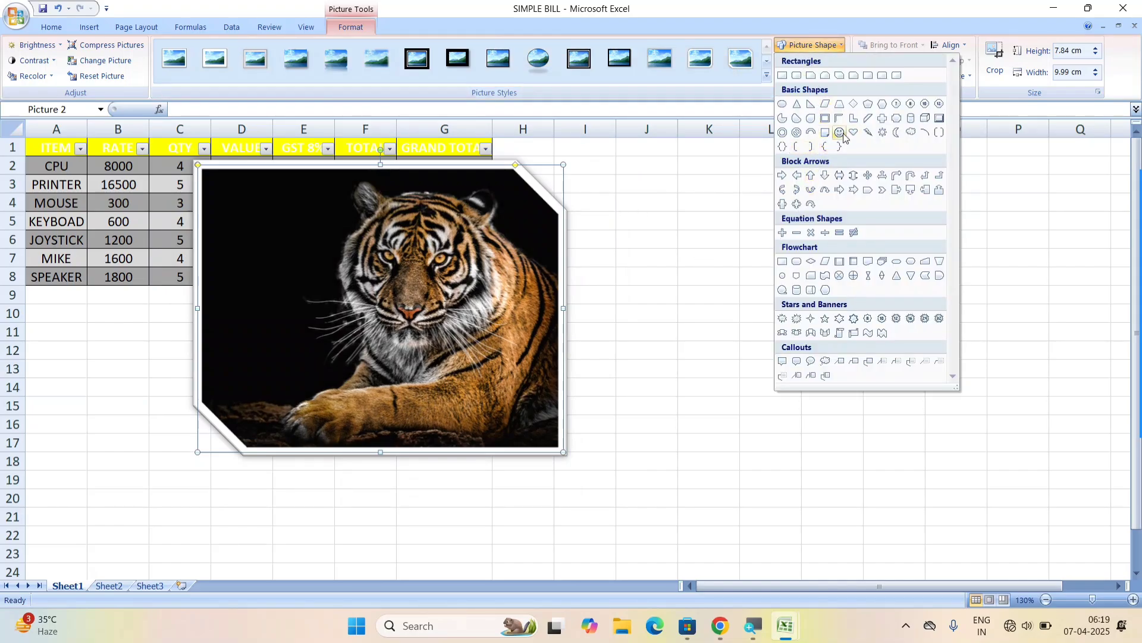
key(Escape)
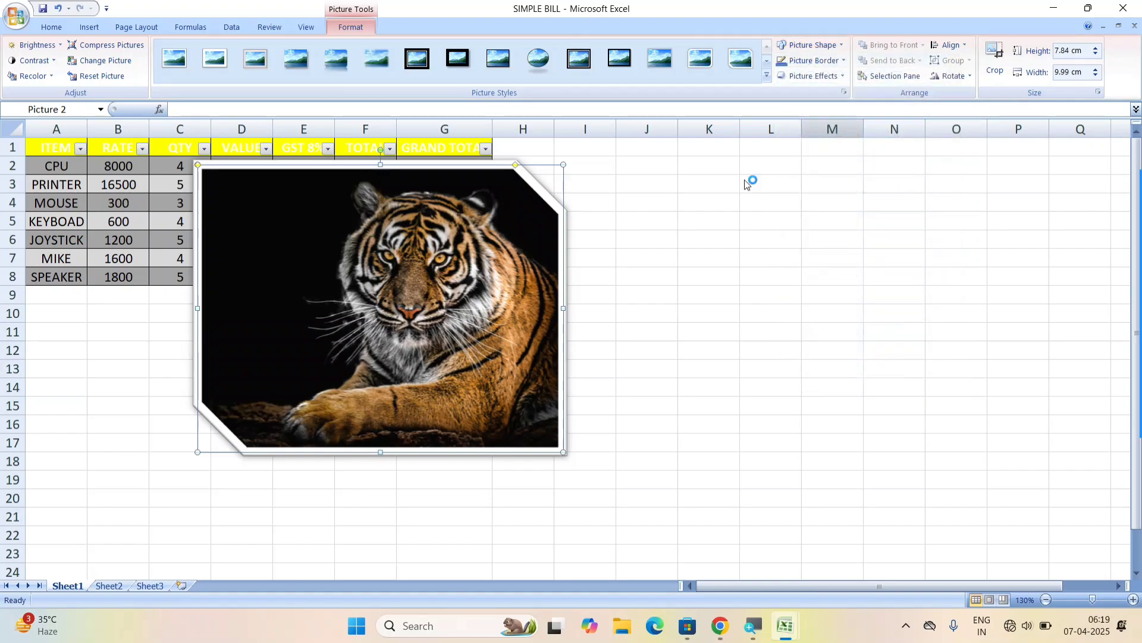
click(818, 47)
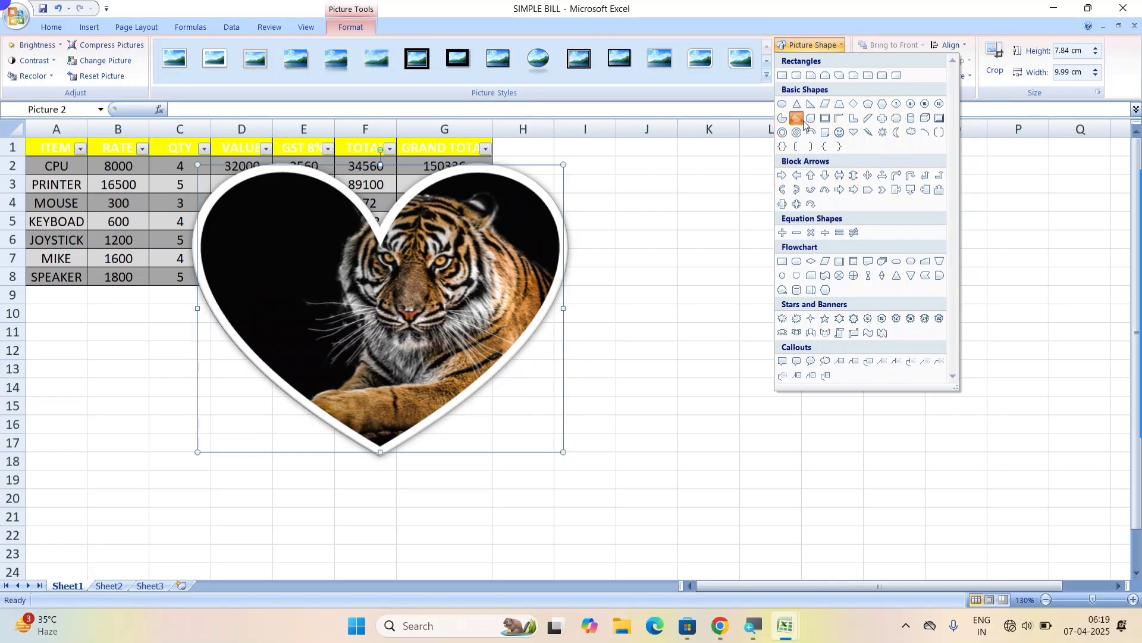
click(803, 122)
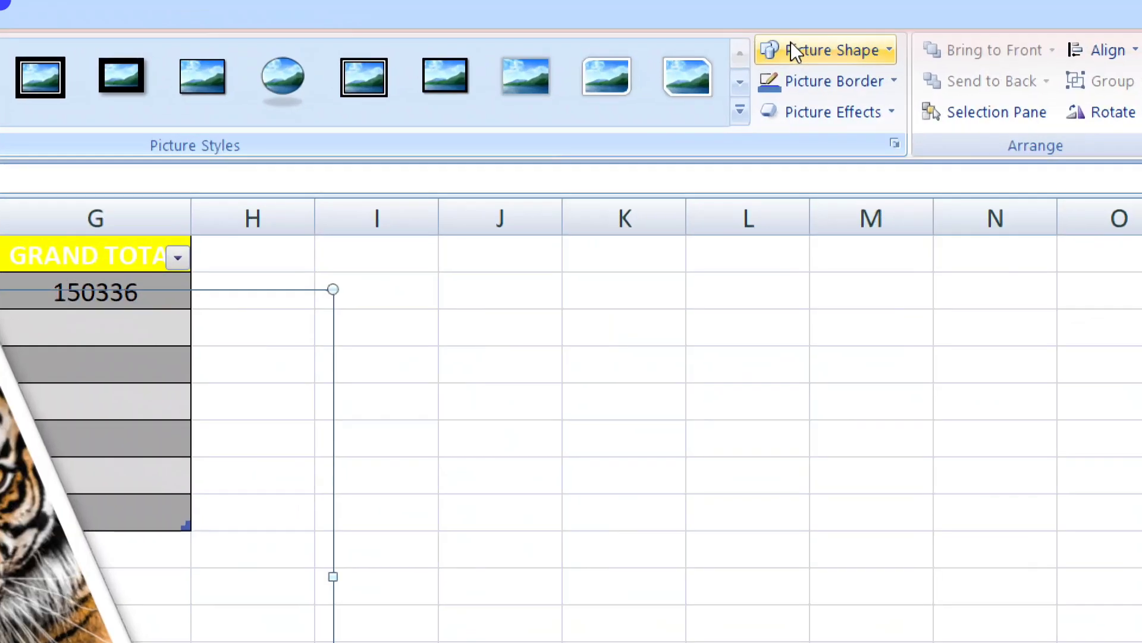
click(794, 44)
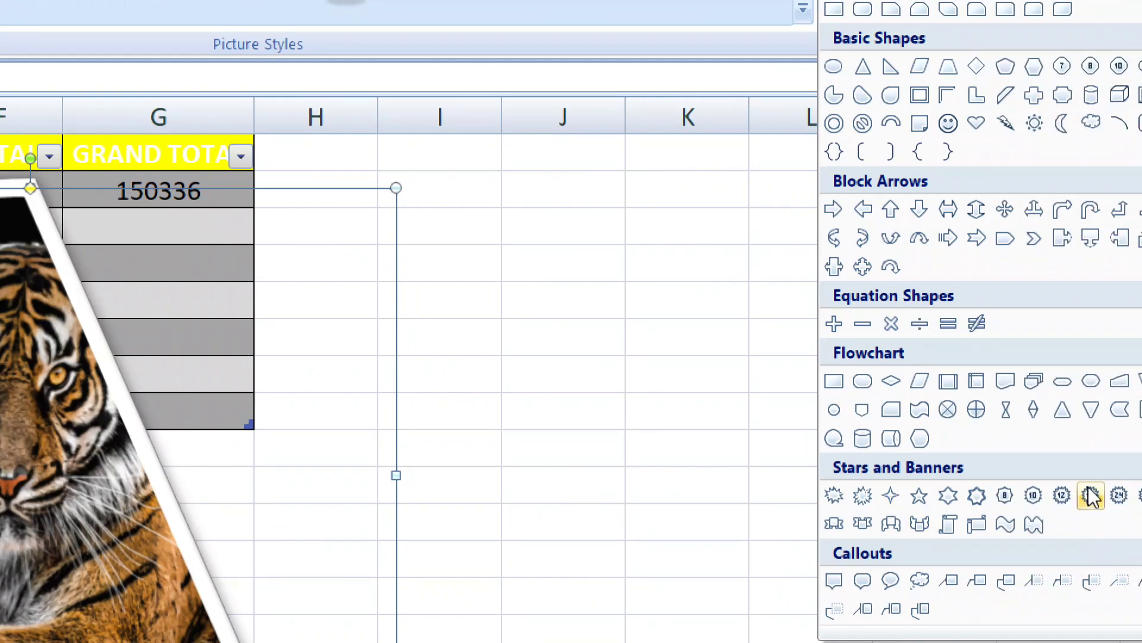
click(1091, 496)
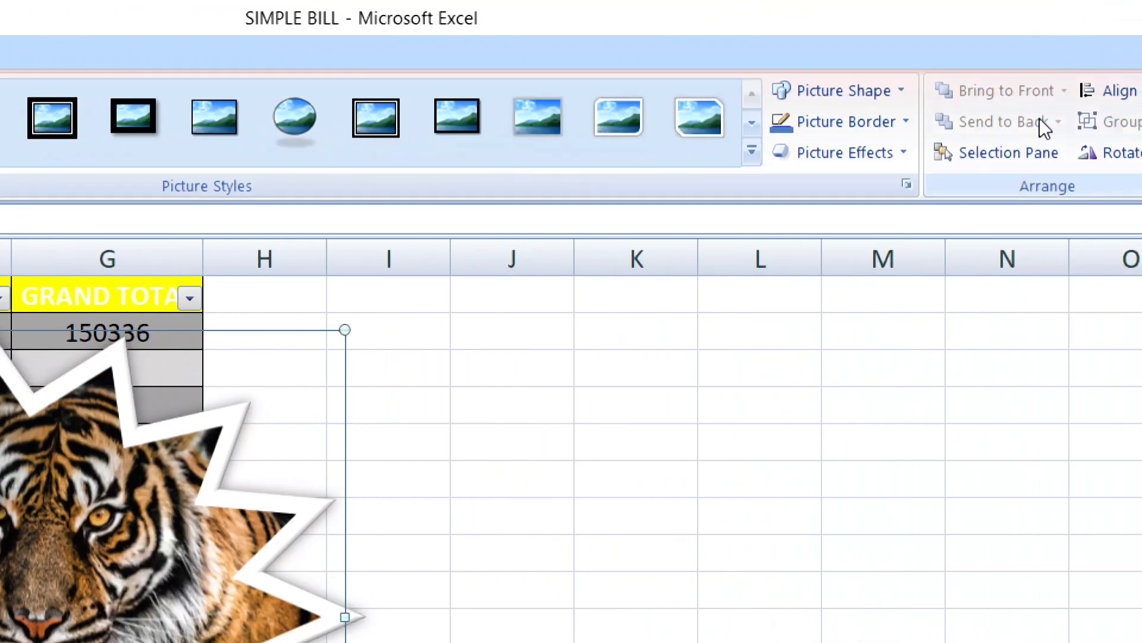
Step: Give the star-shaped tiger picture a red border and try the square-dot dash style on it
click(852, 120)
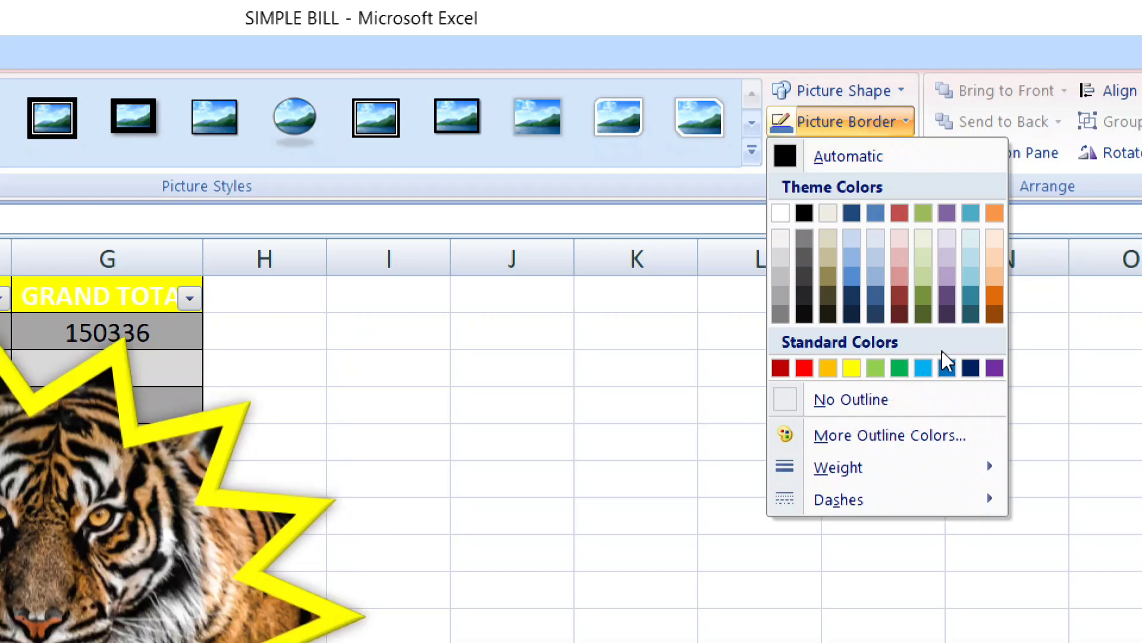
click(804, 370)
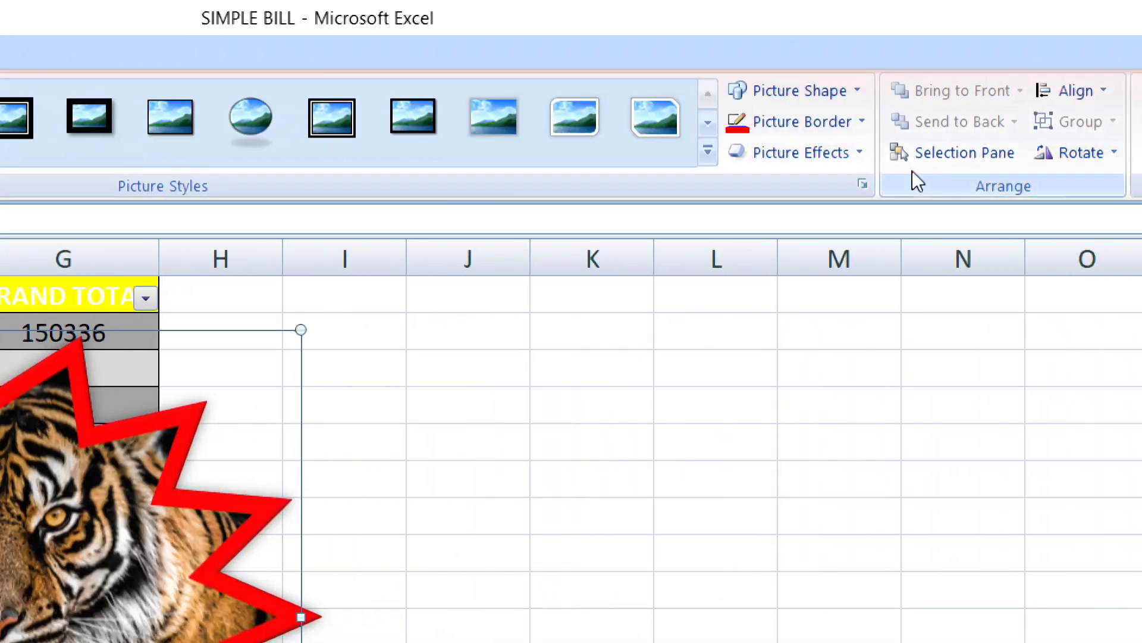
click(830, 126)
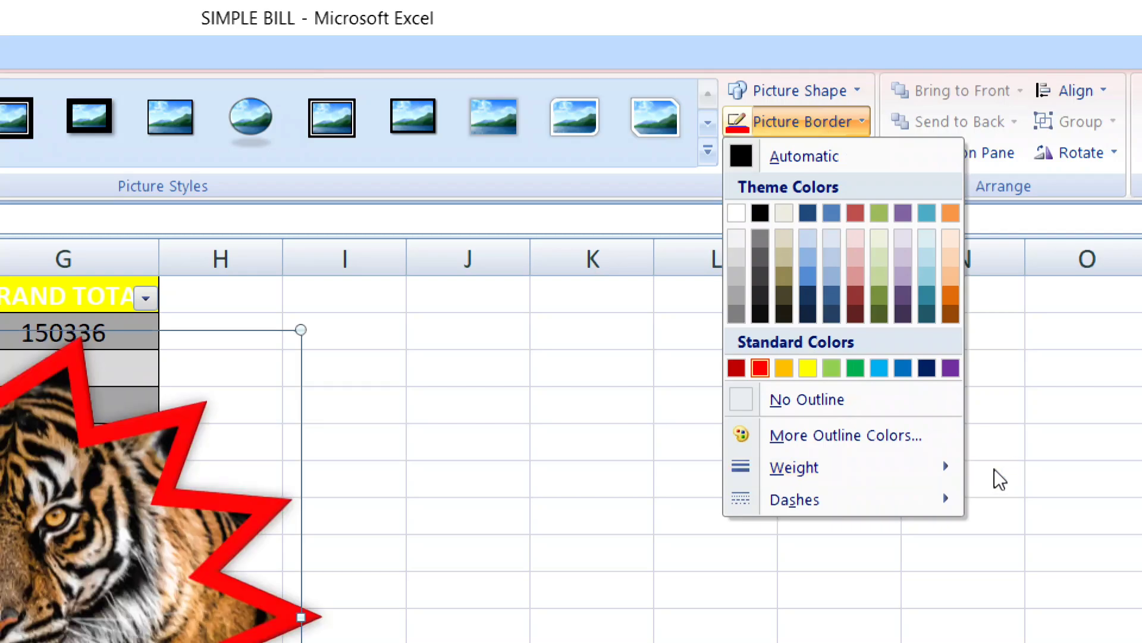
mouse_move(741, 481)
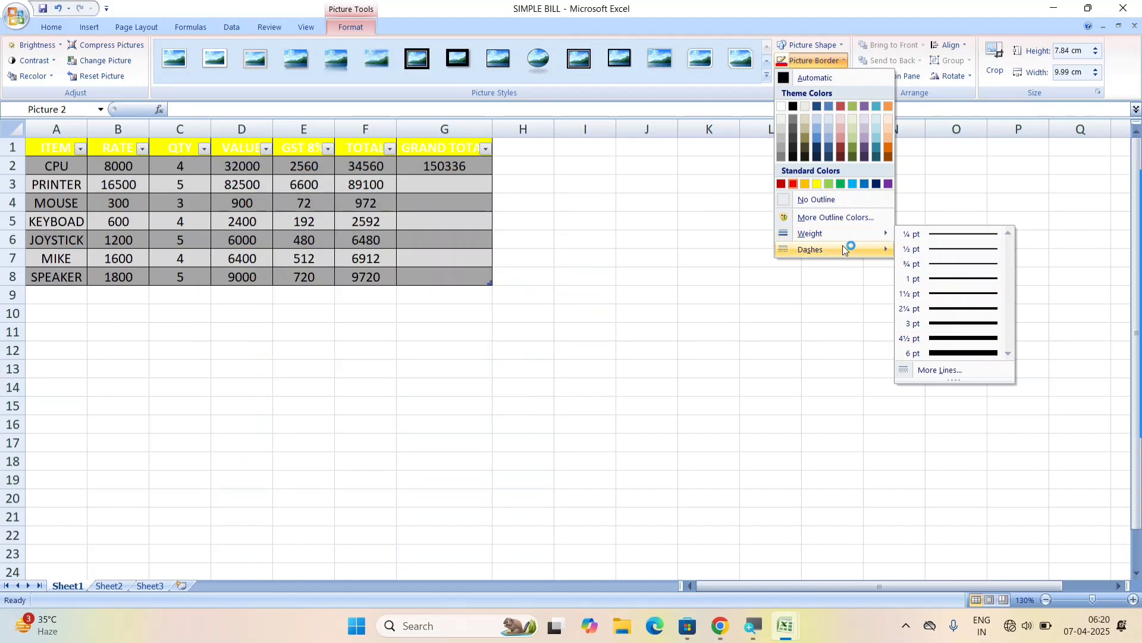
mouse_move(844, 248)
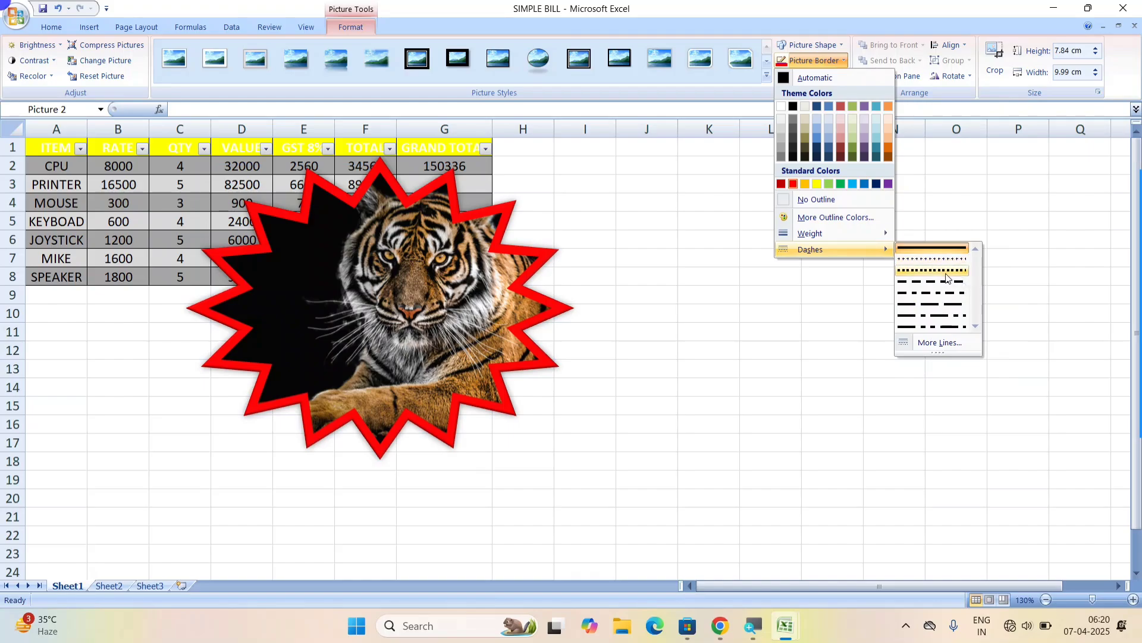
click(946, 273)
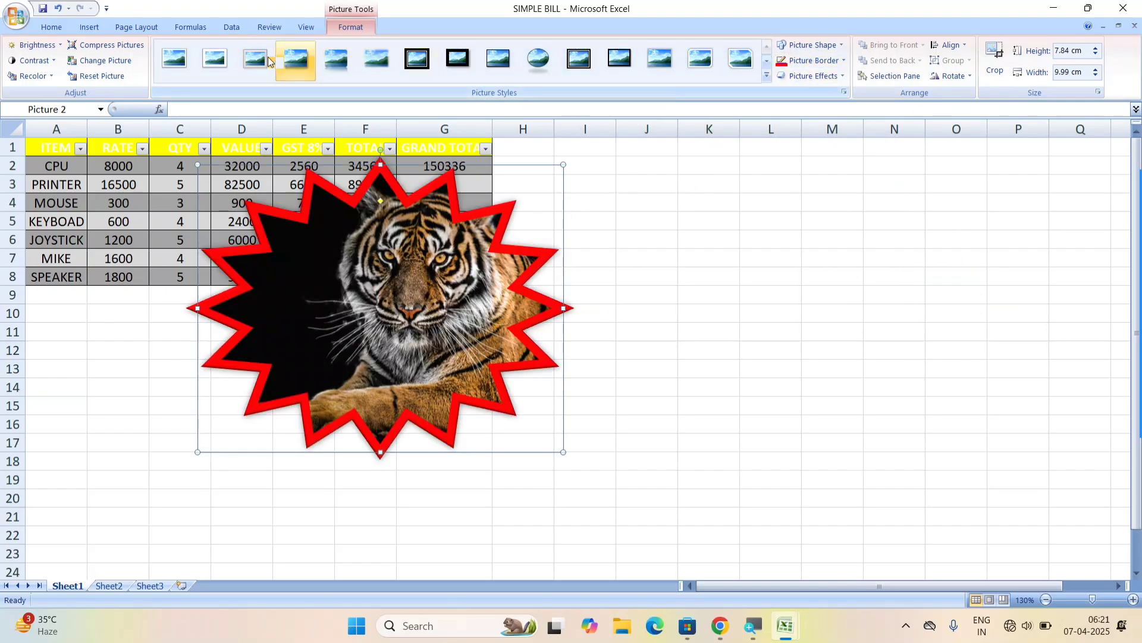
Step: Apply the simple white frame style to the tiger picture and set its border weight to 6 pt
click(191, 64)
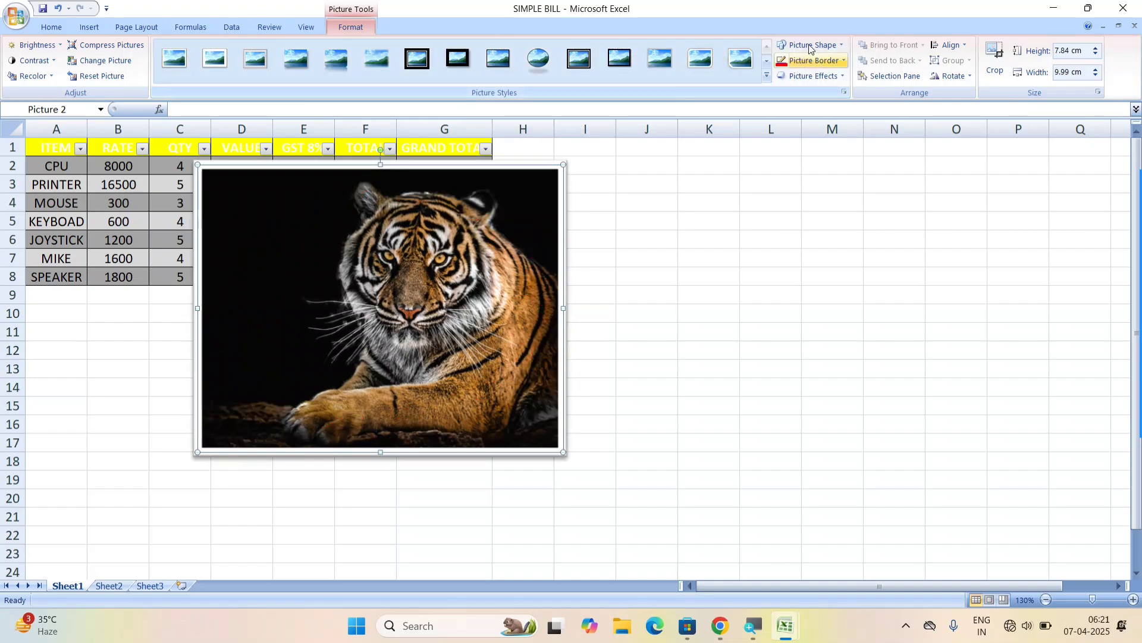
click(824, 61)
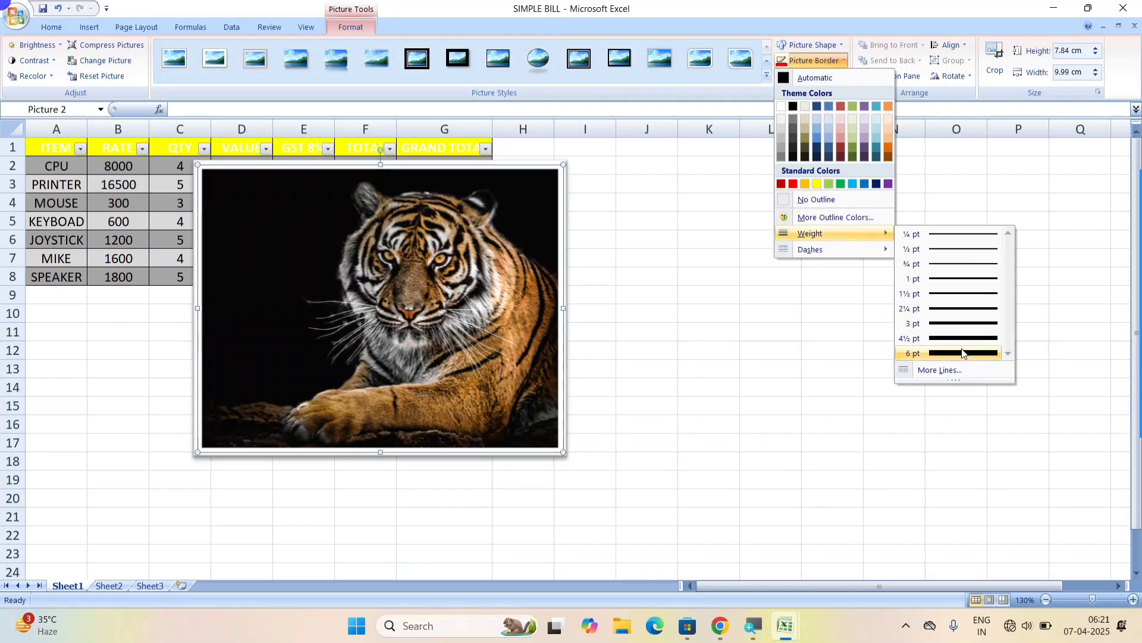
click(963, 351)
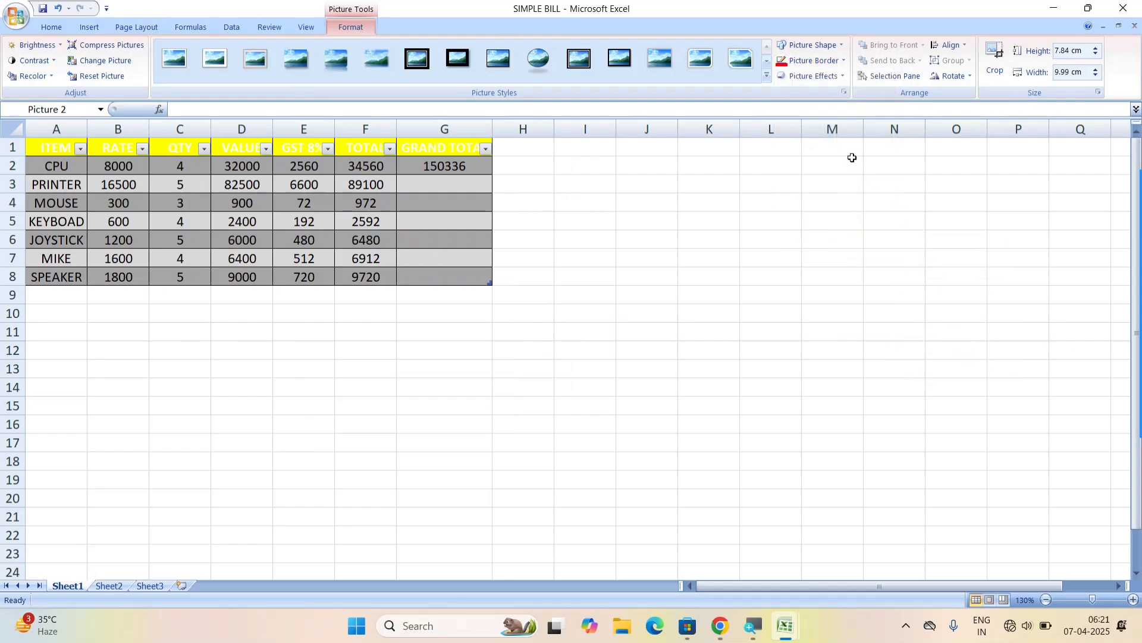
Step: Look at the picture effect presets and try a dotted dash style on the white border of the tiger picture
click(814, 77)
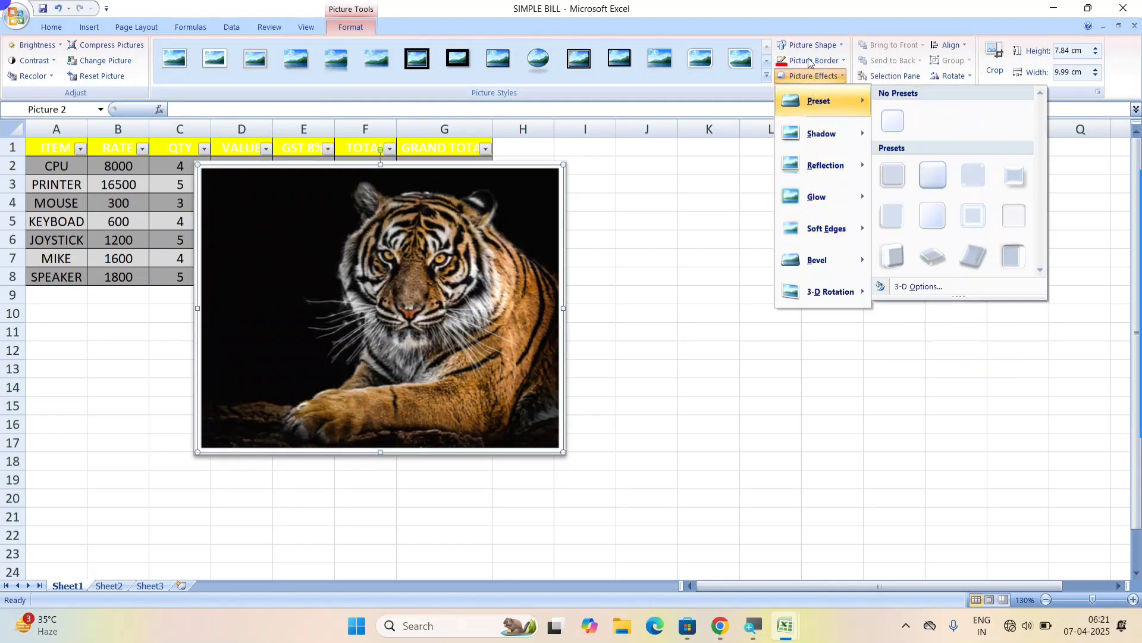
click(809, 61)
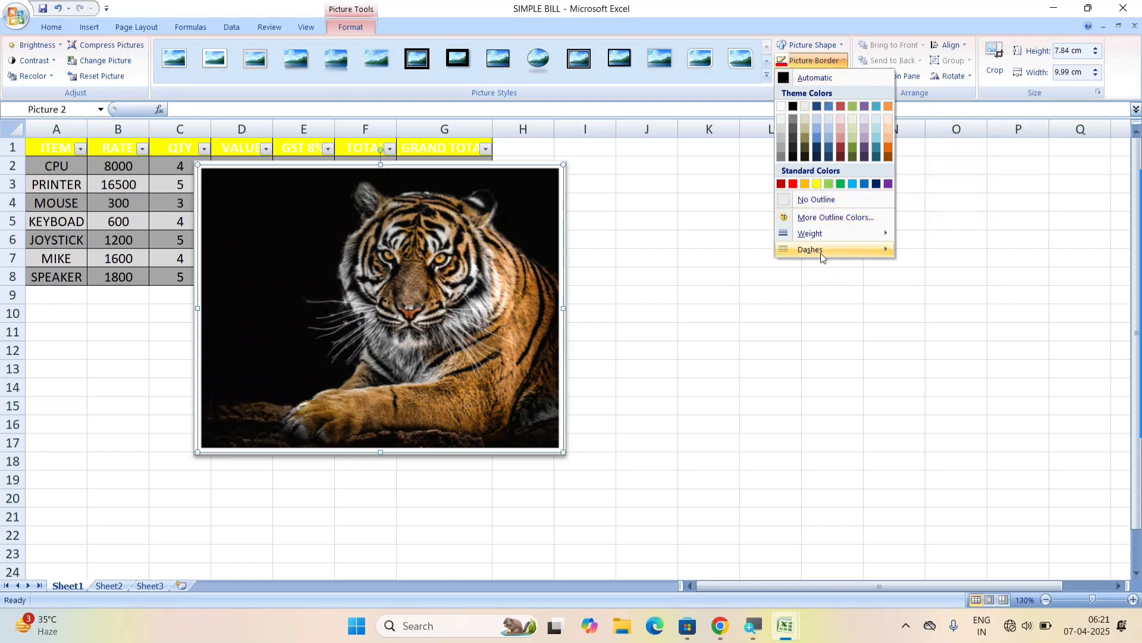
mouse_move(824, 250)
click(934, 266)
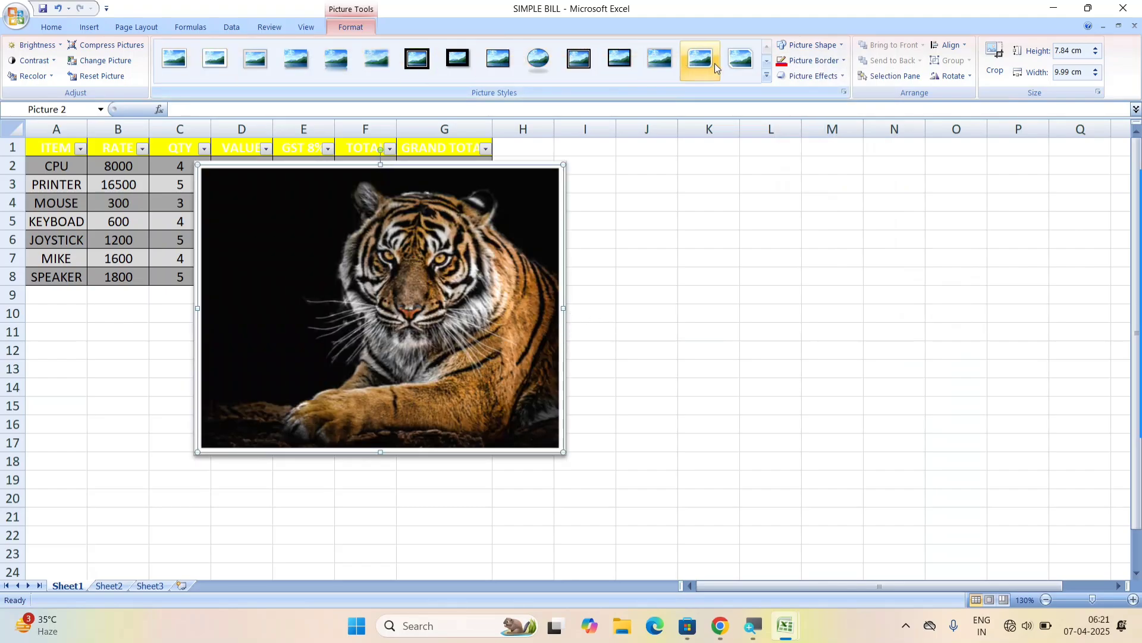
Step: Examine the full gallery of picture styles available for the tiger picture
click(767, 77)
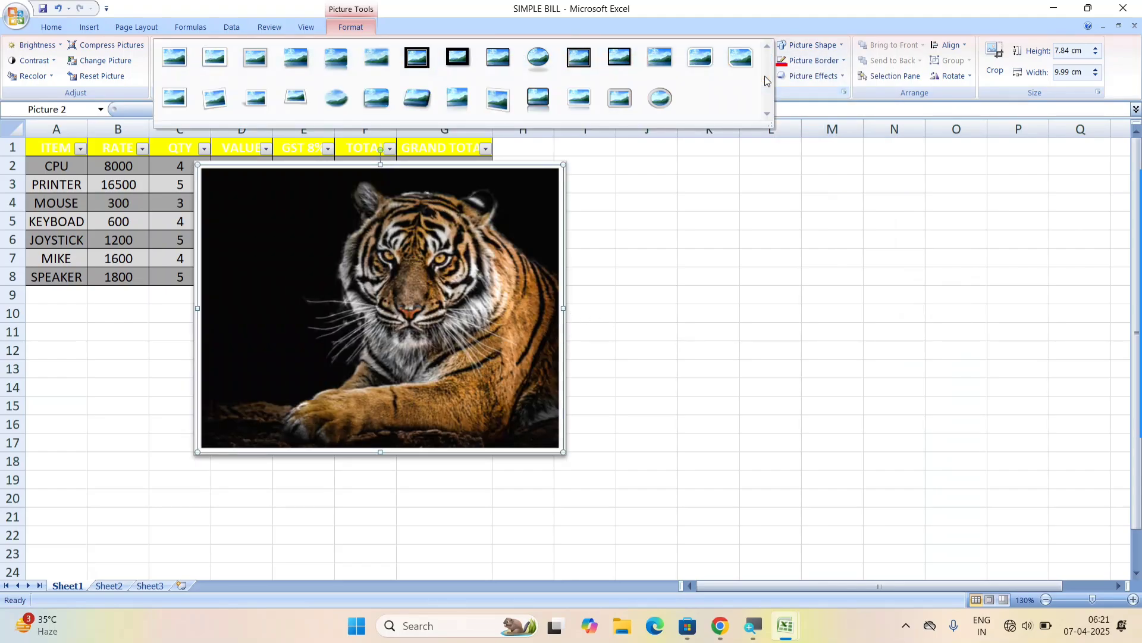
click(254, 172)
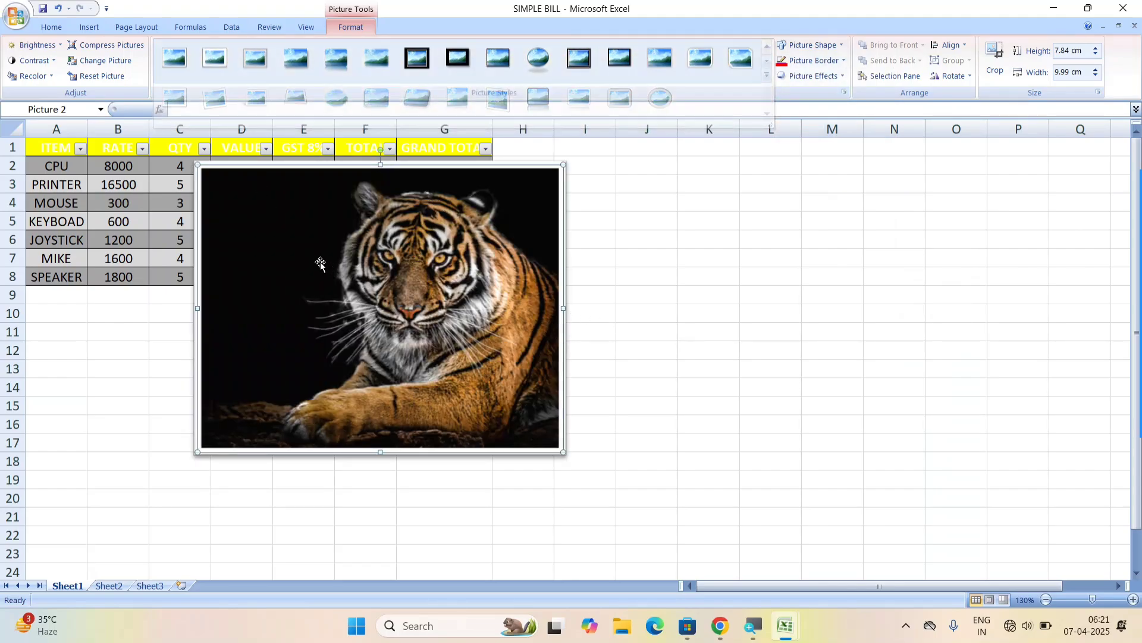
Step: Reset the tiger picture to its original state and set its height to 10 cm and its width to 10 cm
click(108, 77)
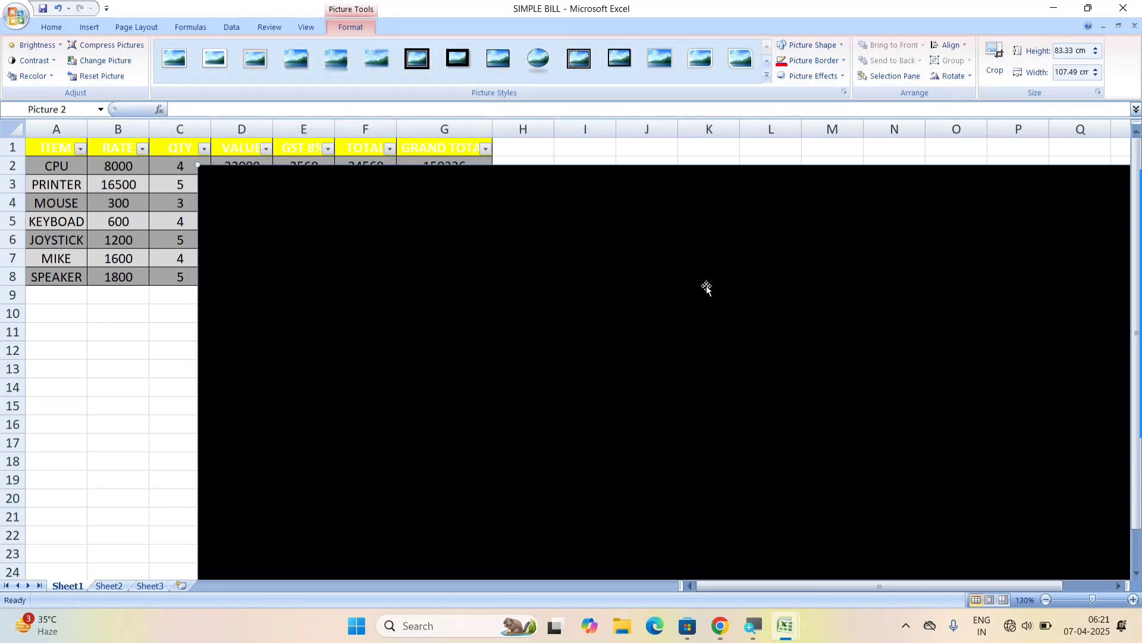
drag(1064, 50, 1056, 50)
text(10)
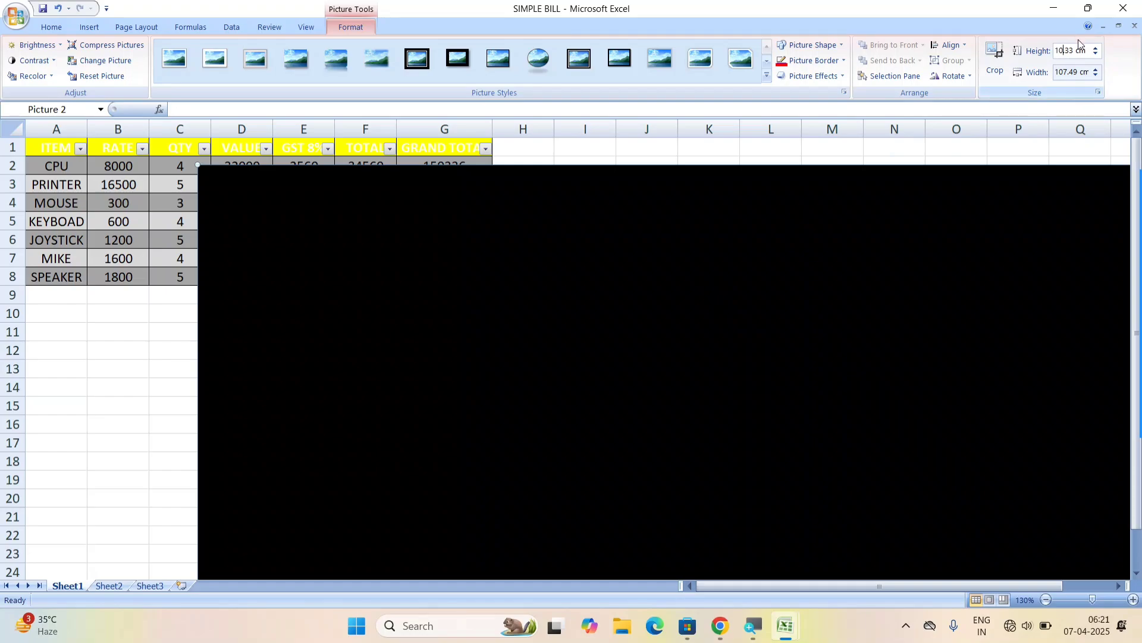
click(1093, 55)
key(Tab)
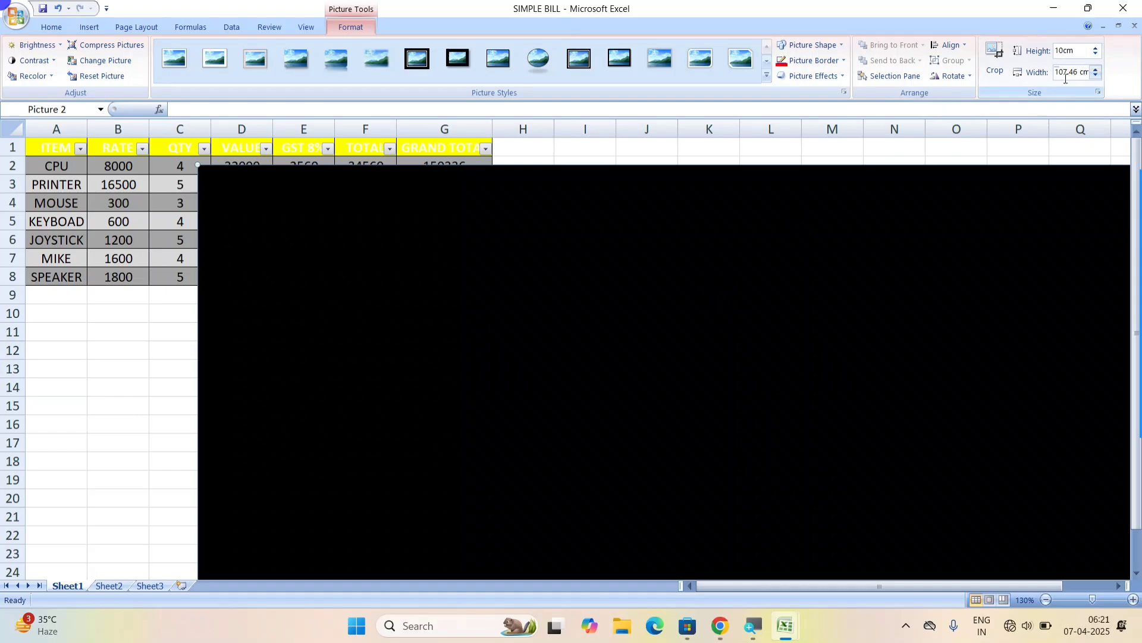
text(10)
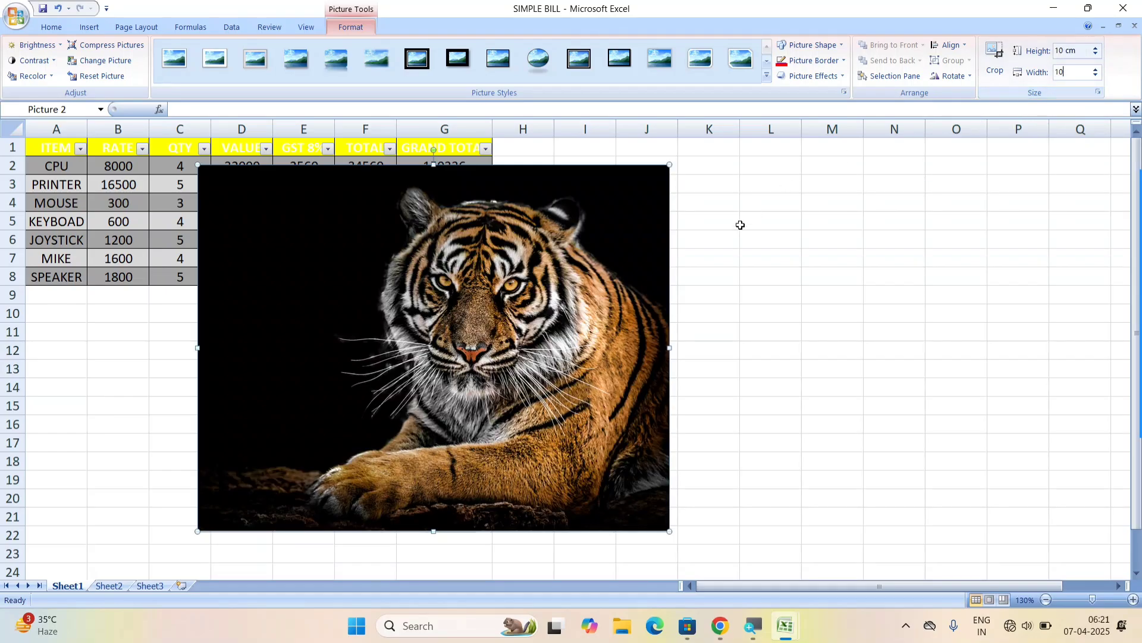
Step: Give the tiger picture a 4½ pt yellow border with the dash line style
click(813, 60)
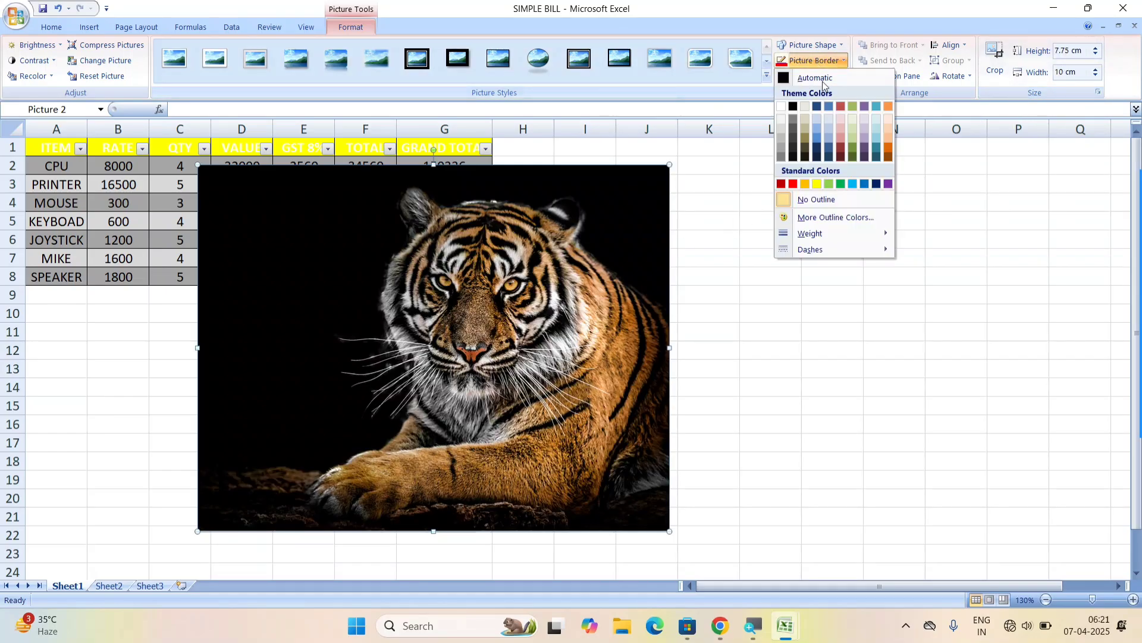
mouse_move(845, 233)
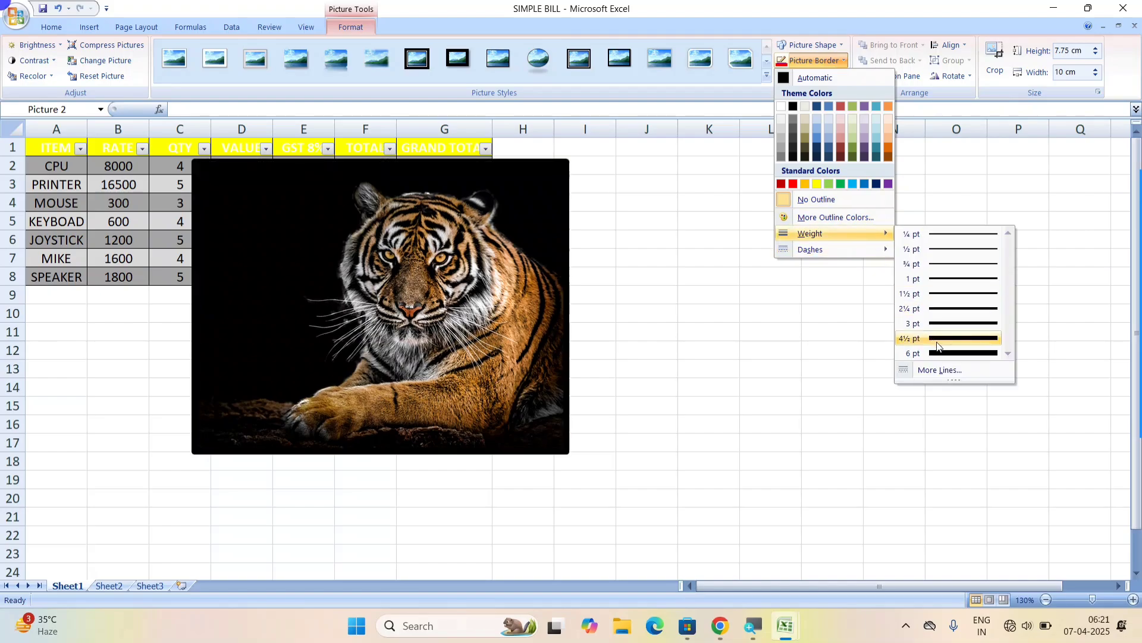
click(938, 339)
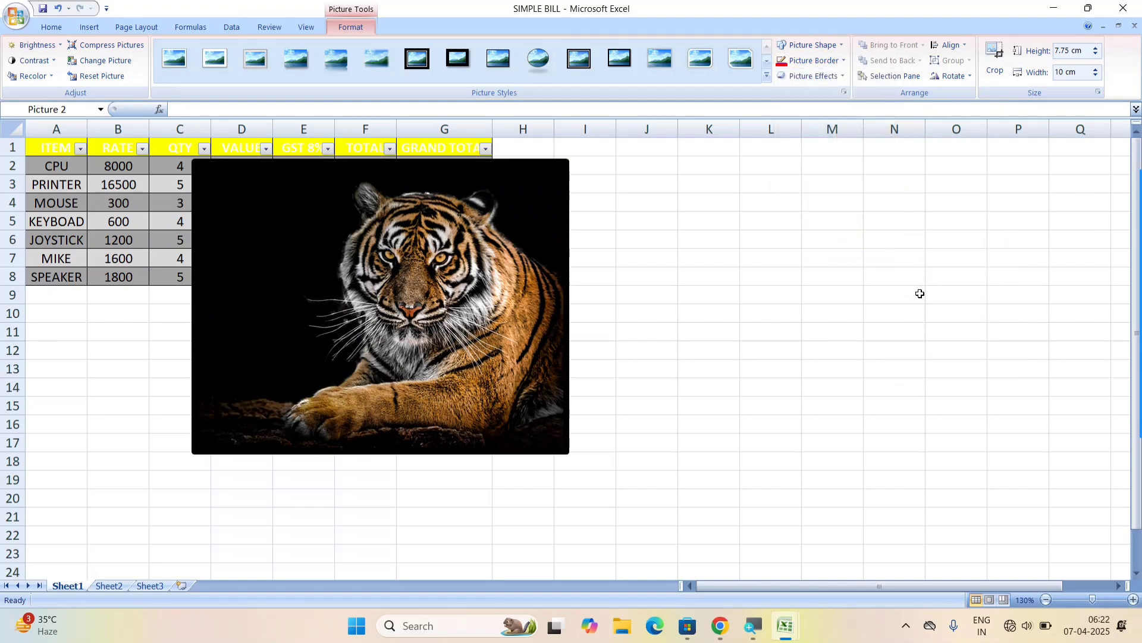
click(814, 60)
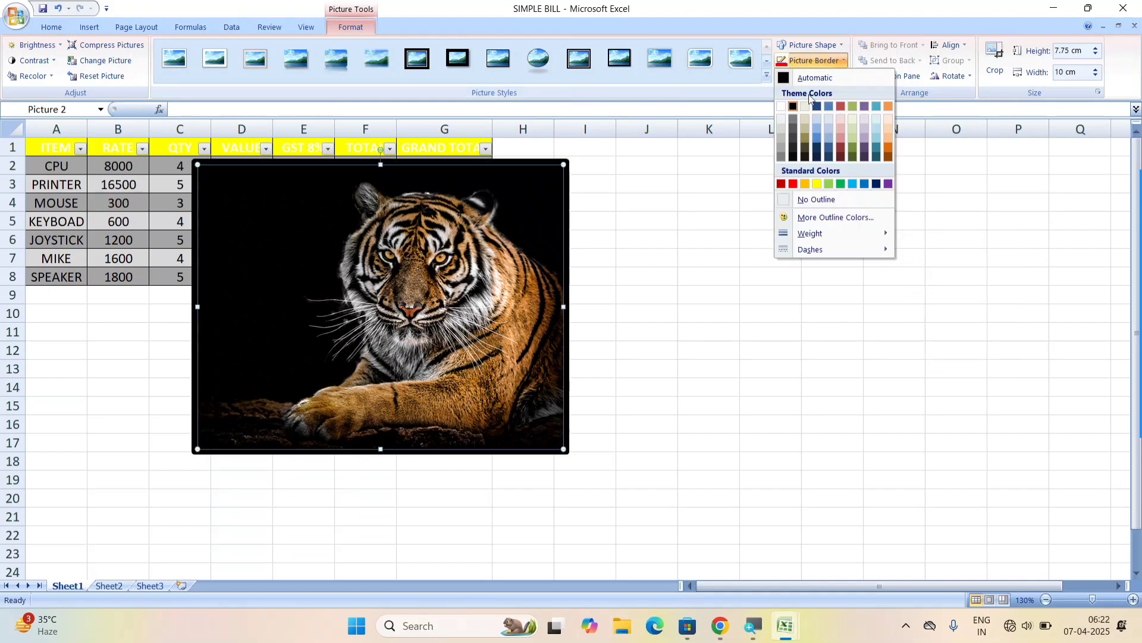
click(817, 185)
click(802, 58)
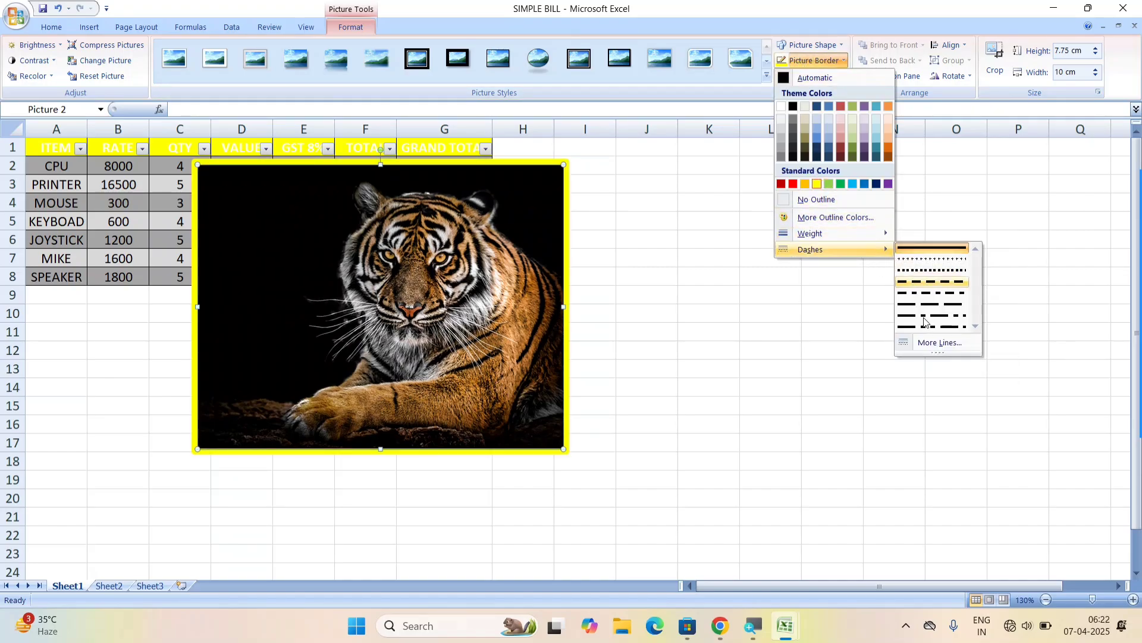
click(931, 281)
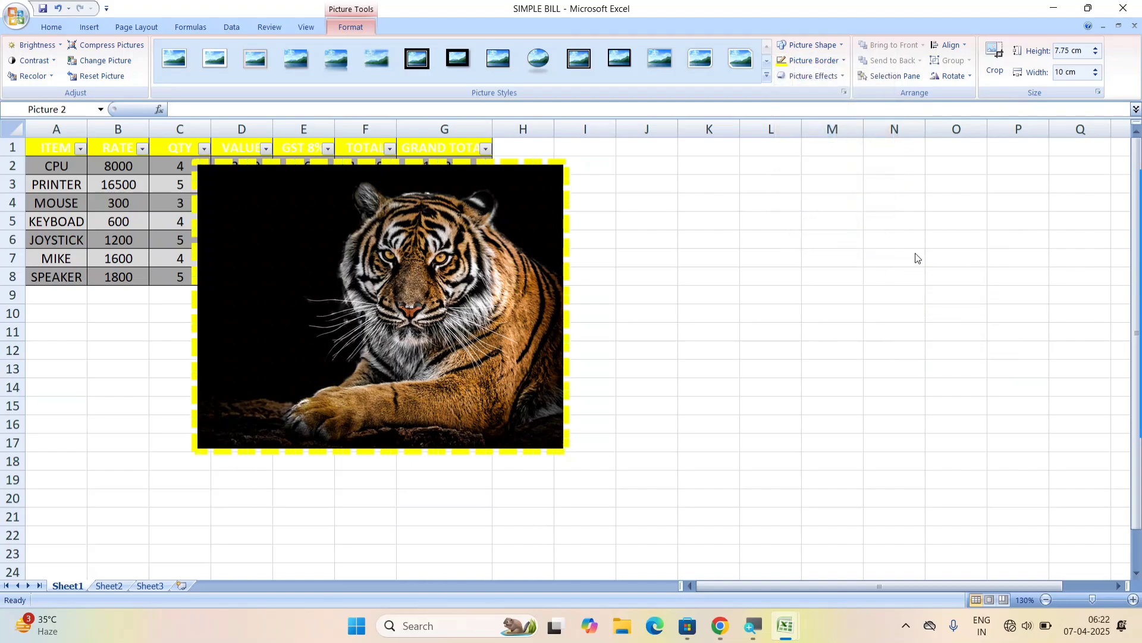
Step: Change the dashed border of the tiger picture to red and move the picture off the item columns, over columns G to L
click(812, 60)
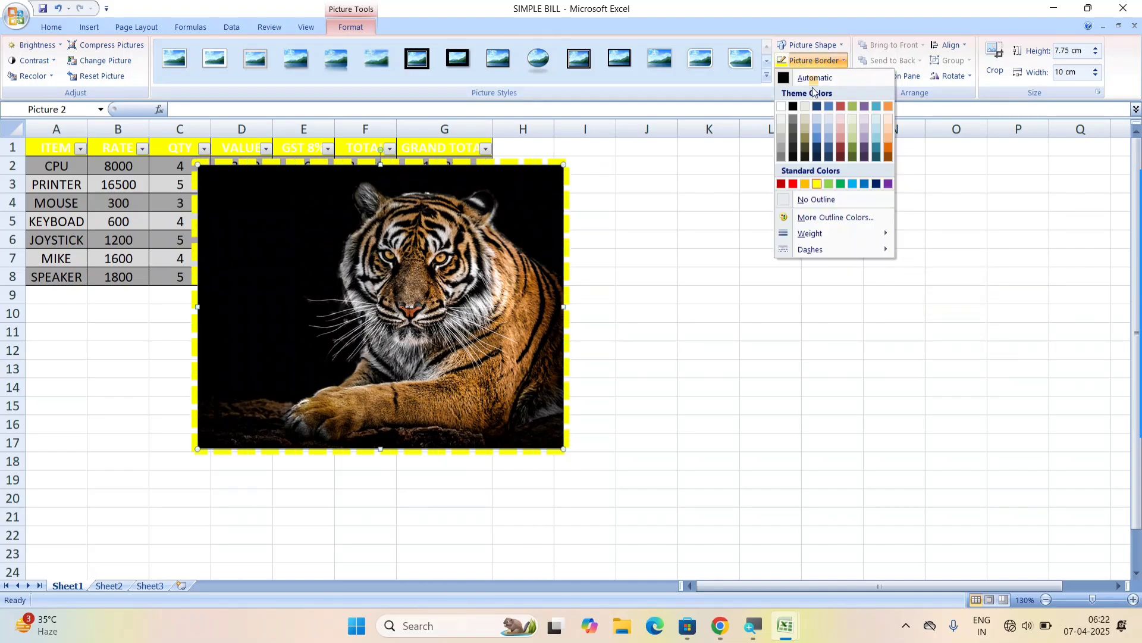
click(792, 184)
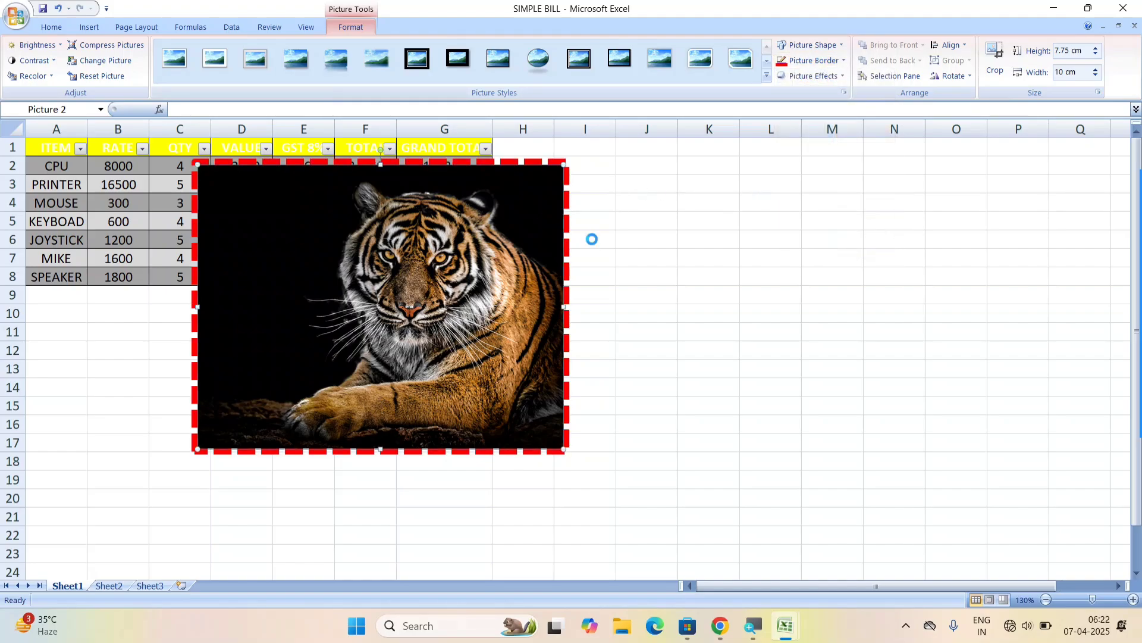
scroll(590, 238, up, 1)
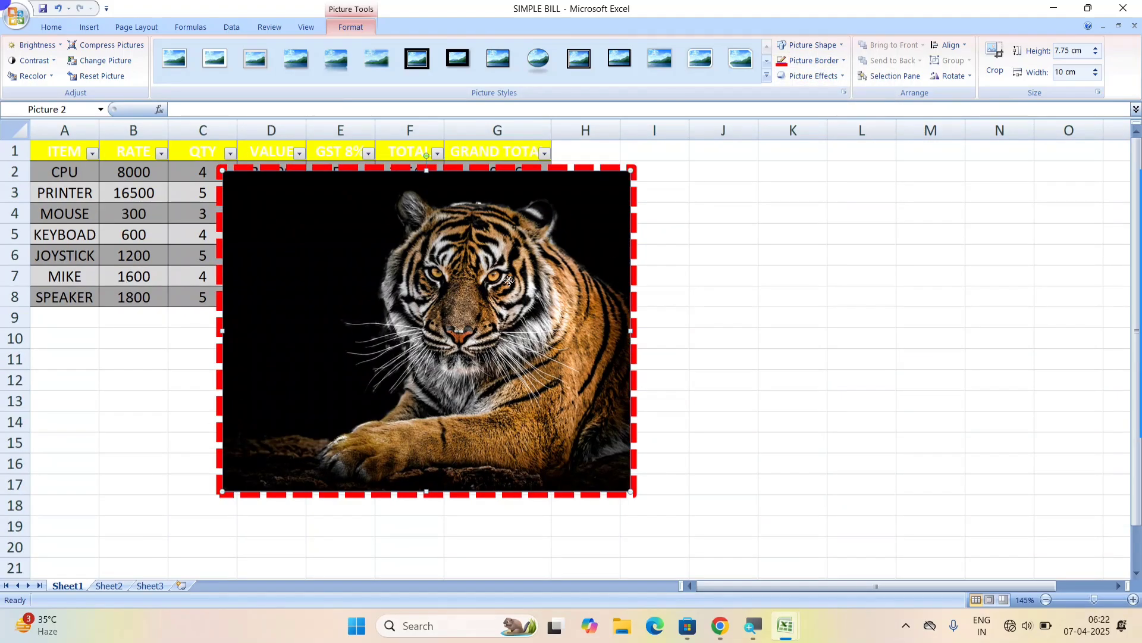
drag(496, 280, 726, 277)
drag(810, 285, 809, 285)
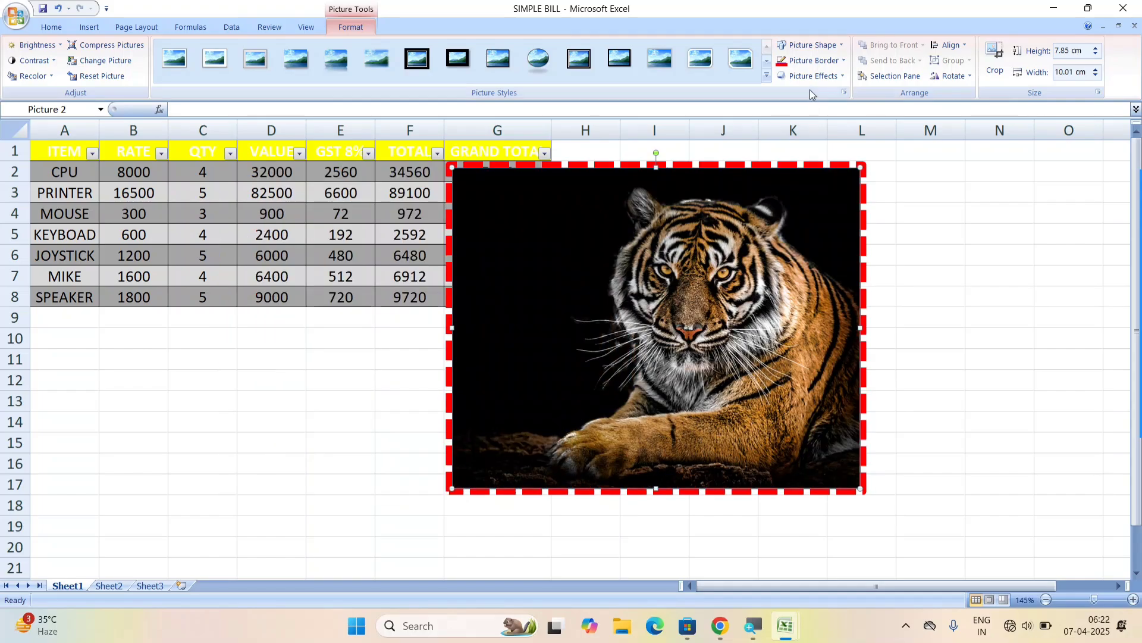
Step: Preview other dash styles on the tiger picture's border and pick red as its color again
click(814, 60)
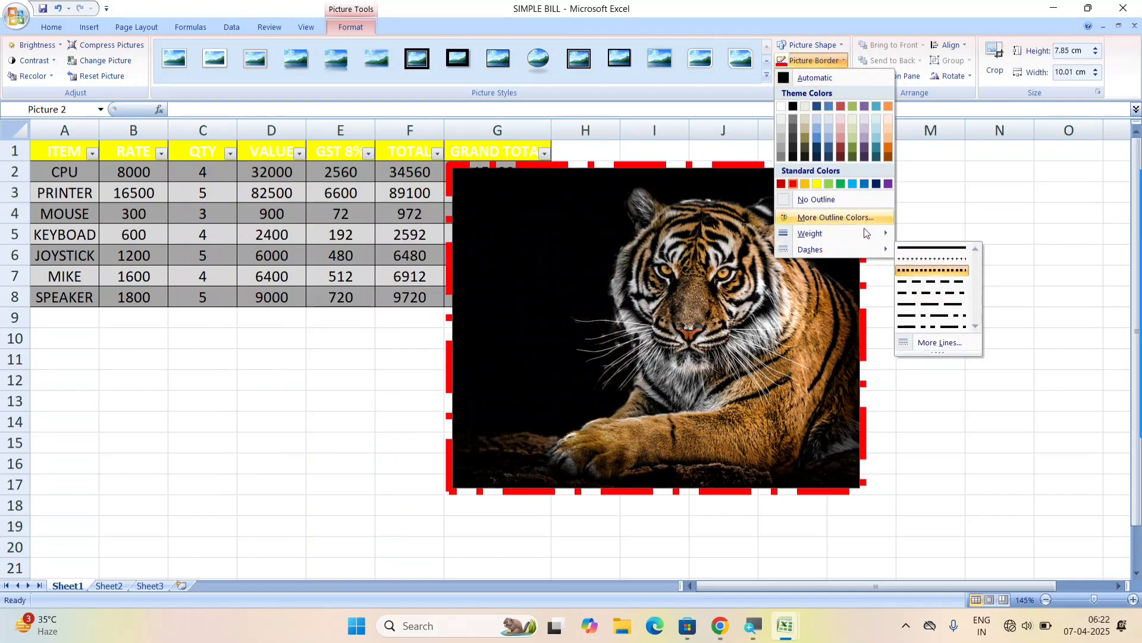
mouse_move(874, 233)
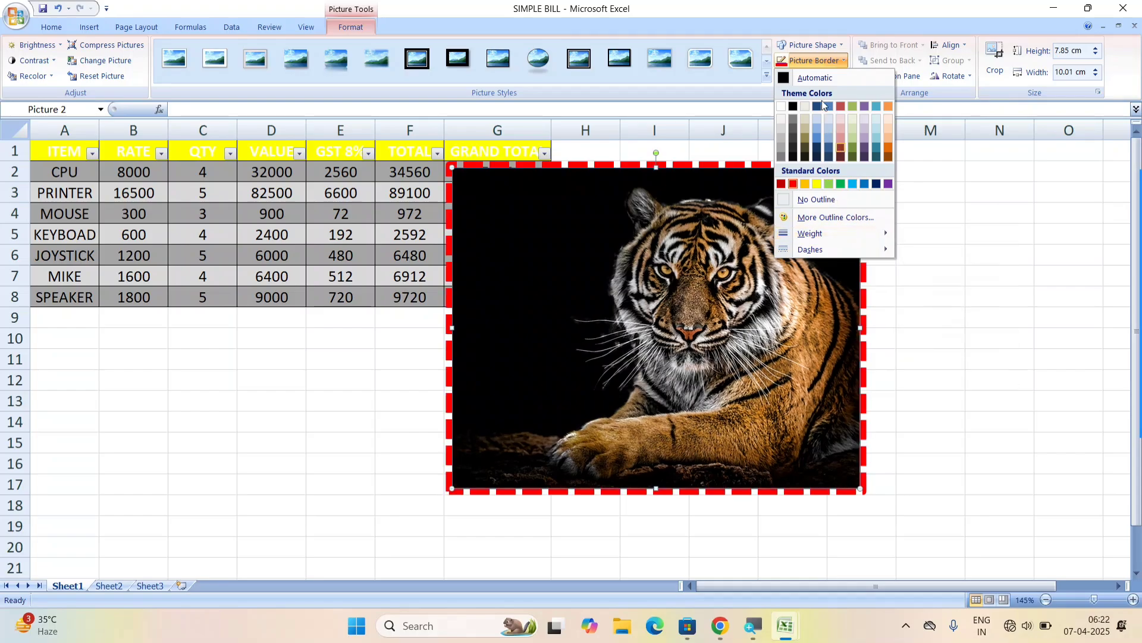
click(793, 184)
Step: Preview the preset, shadow, reflection, glow, soft edges, bevel and 3-D rotation effects on the tiger picture without applying any
click(832, 76)
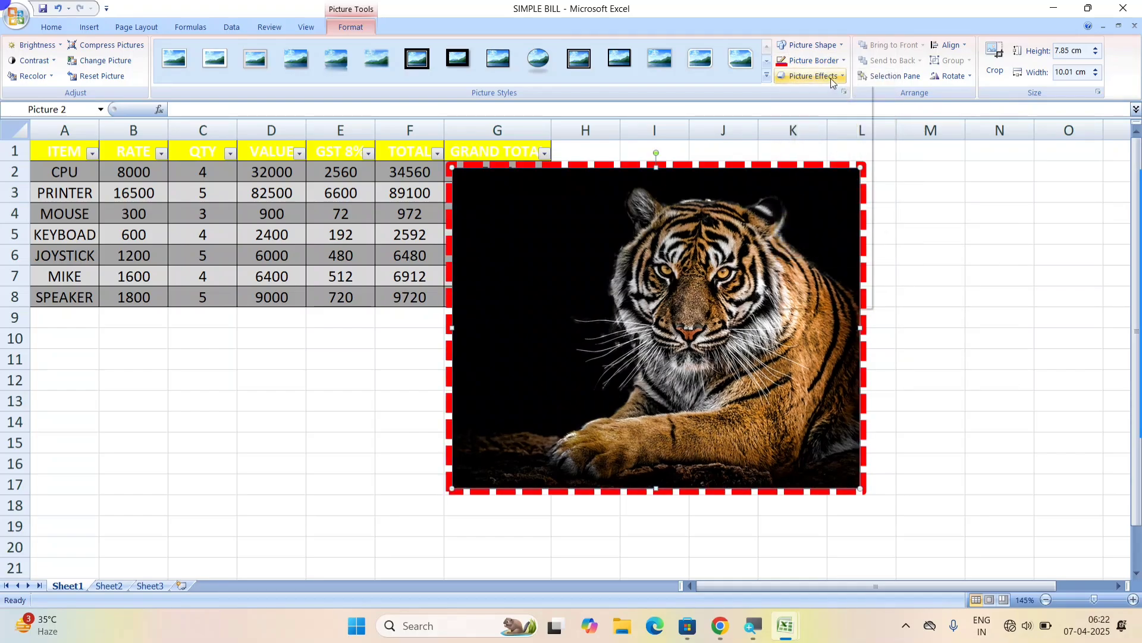
mouse_move(833, 106)
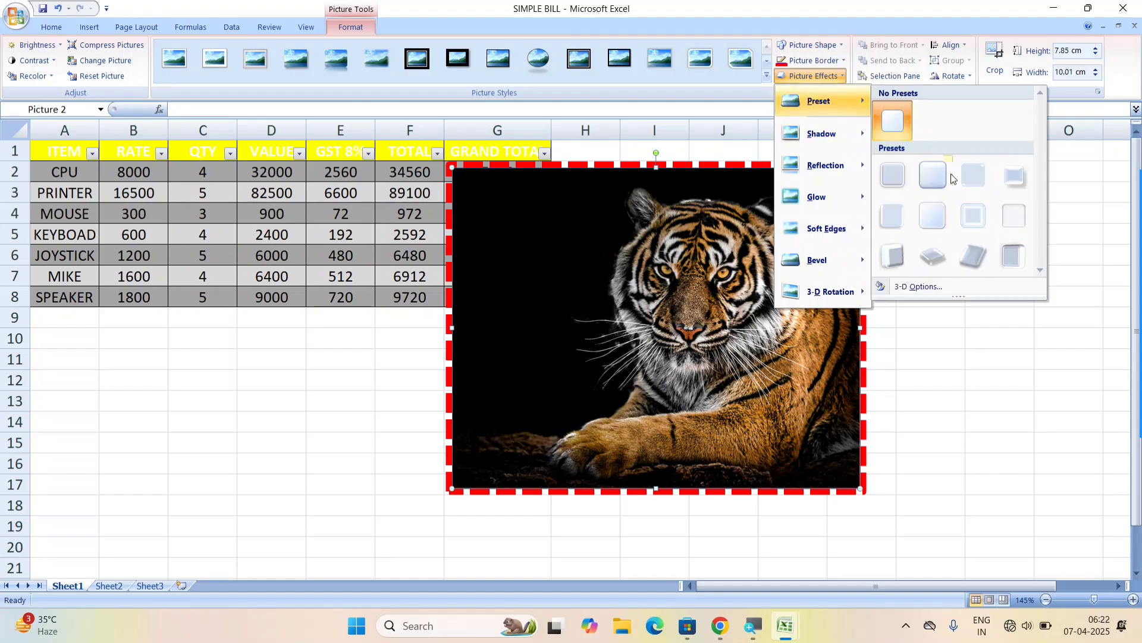
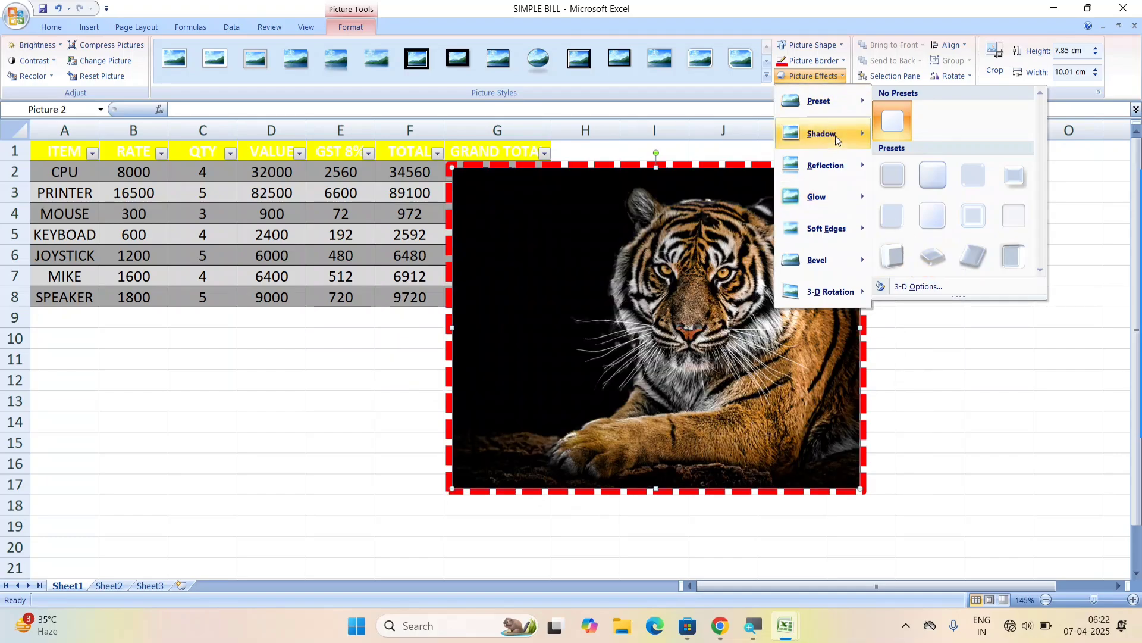
mouse_move(836, 134)
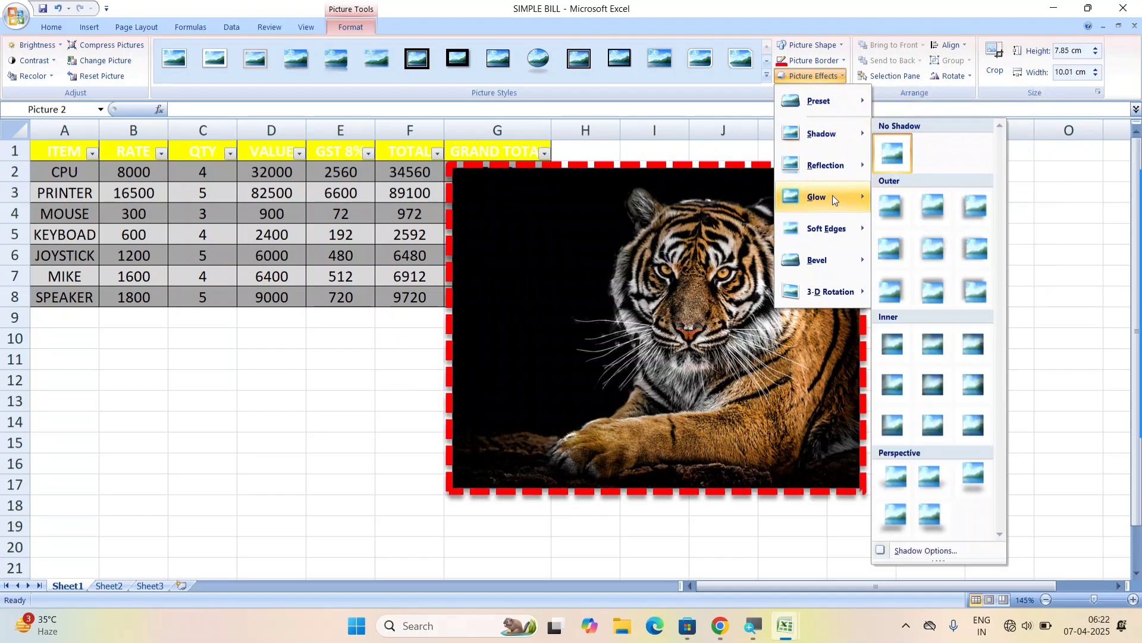
mouse_move(834, 197)
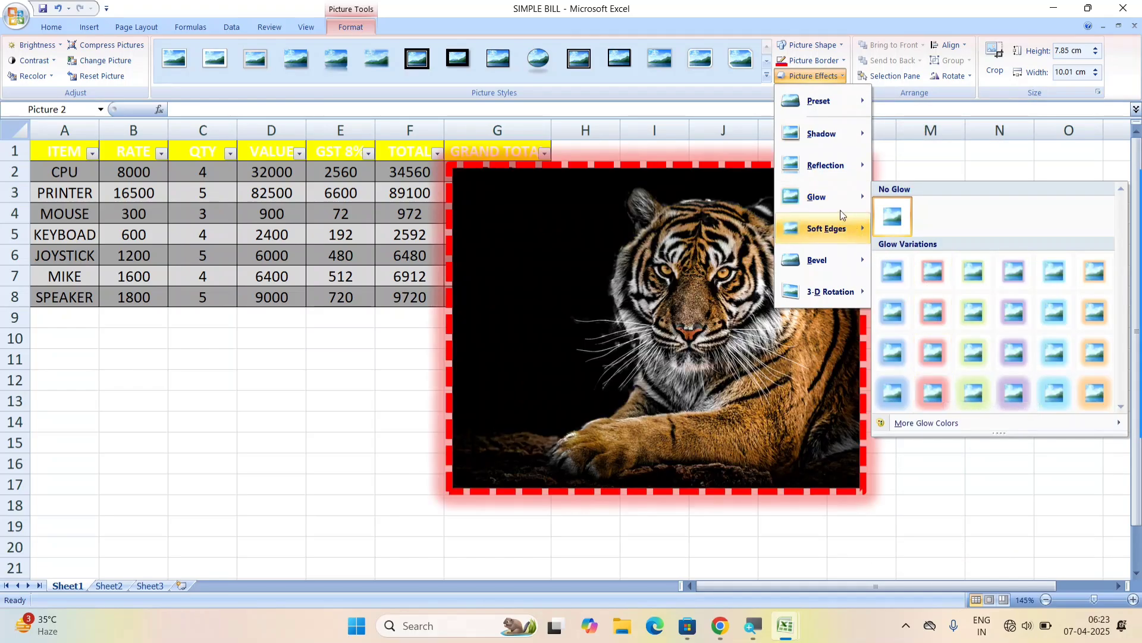
mouse_move(833, 167)
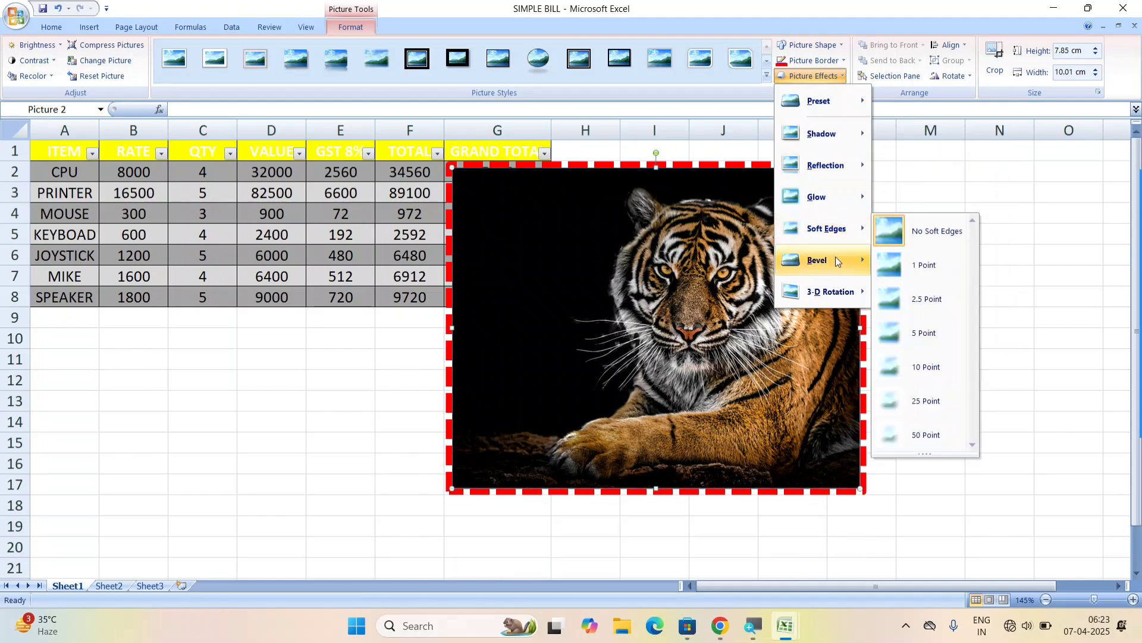
mouse_move(836, 259)
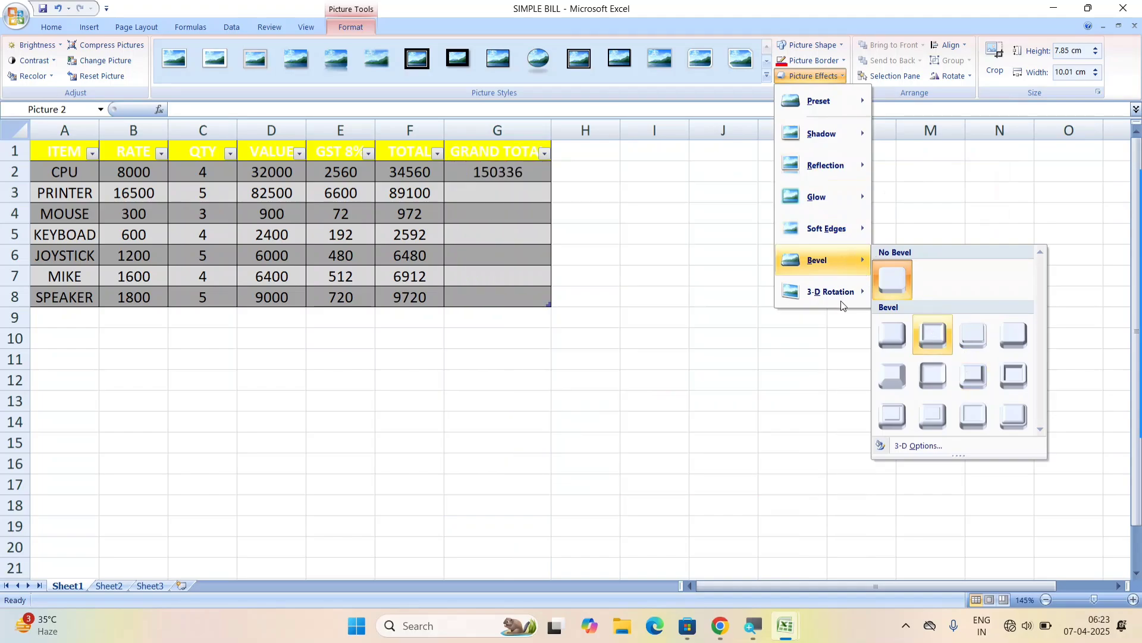
mouse_move(839, 298)
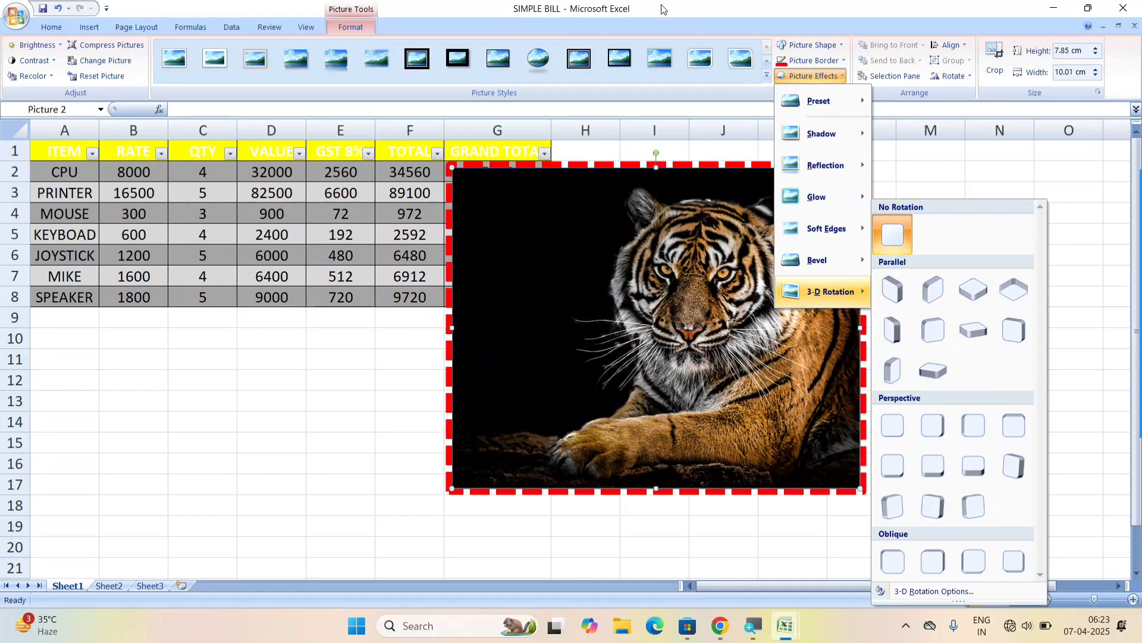
click(326, 394)
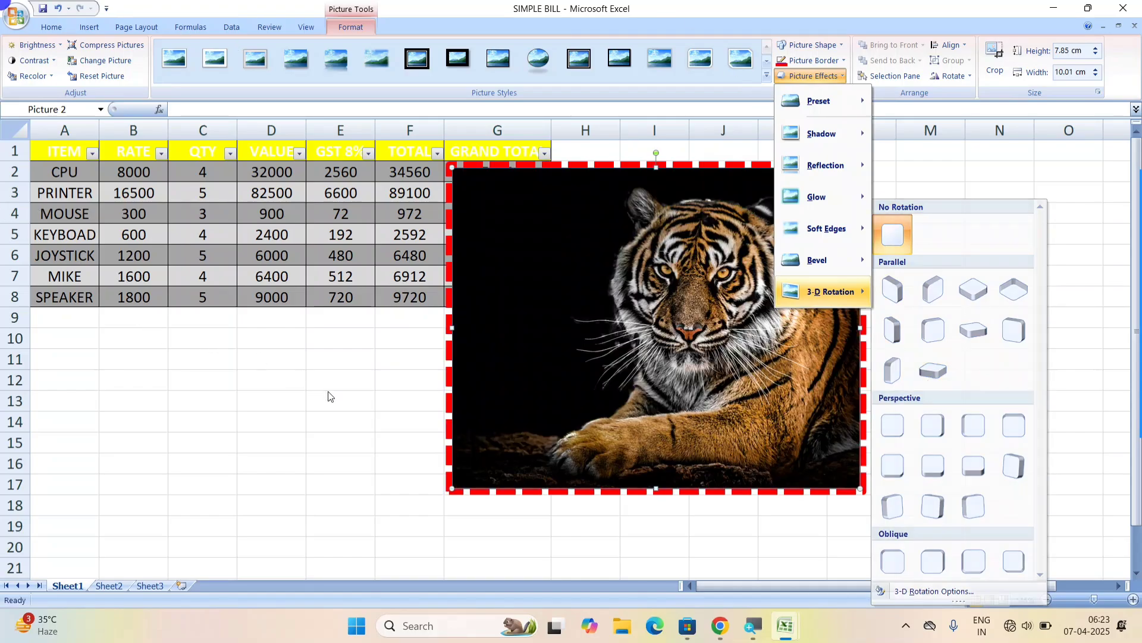
Step: Move the tiger picture over the bill table and create a duplicate of it
drag(657, 335, 648, 359)
key(ctrl+d)
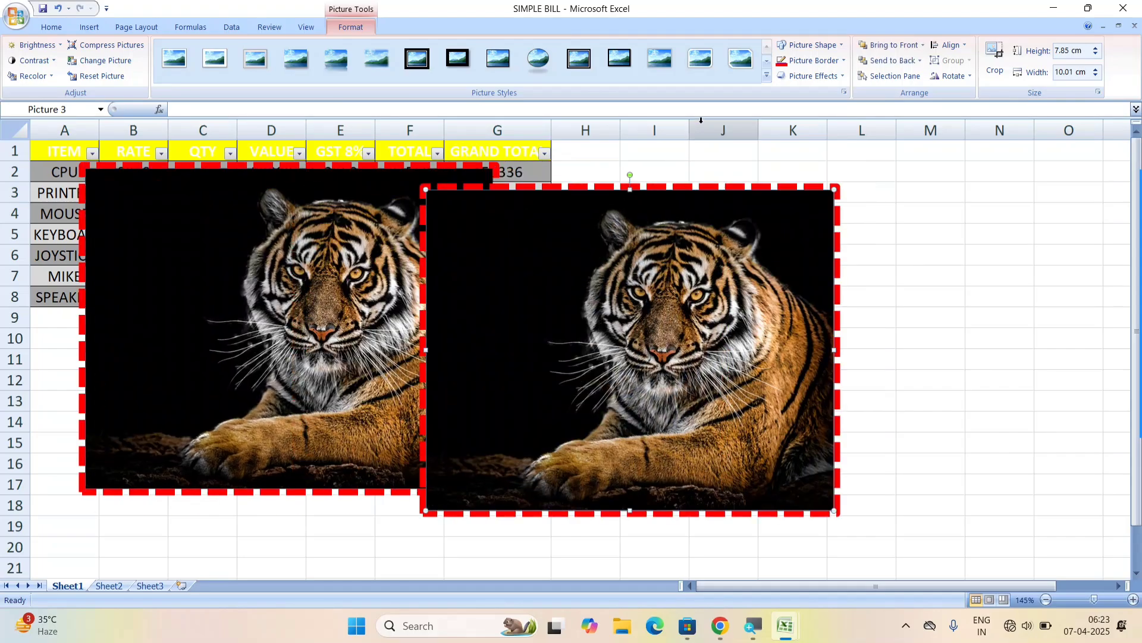
Step: Apply the black beveled oval style to the duplicate tiger picture and place it so that it overlaps the original
key(Delete)
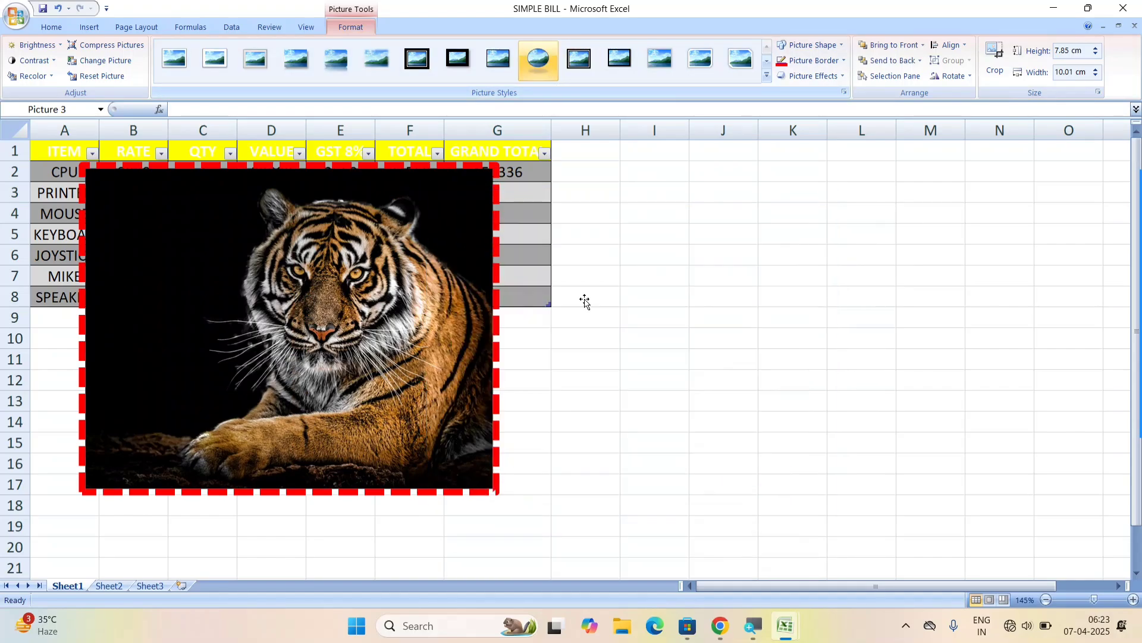
key(ctrl+z)
drag(559, 204, 437, 226)
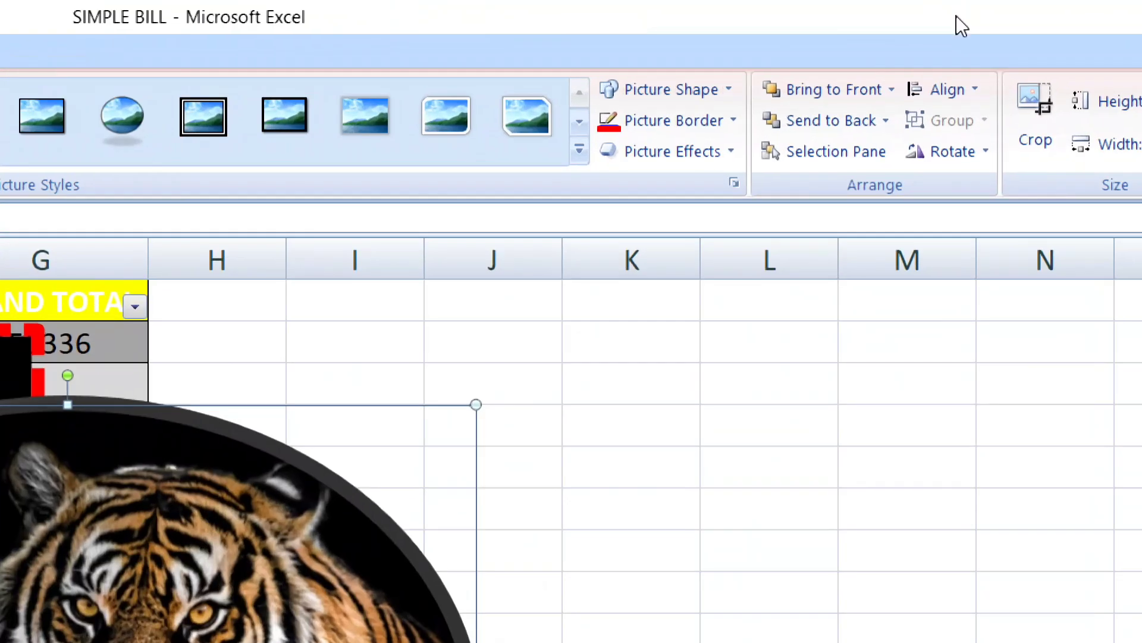
Step: Send the oval tiger picture to the back and bring it to the front, twice in a row
click(827, 117)
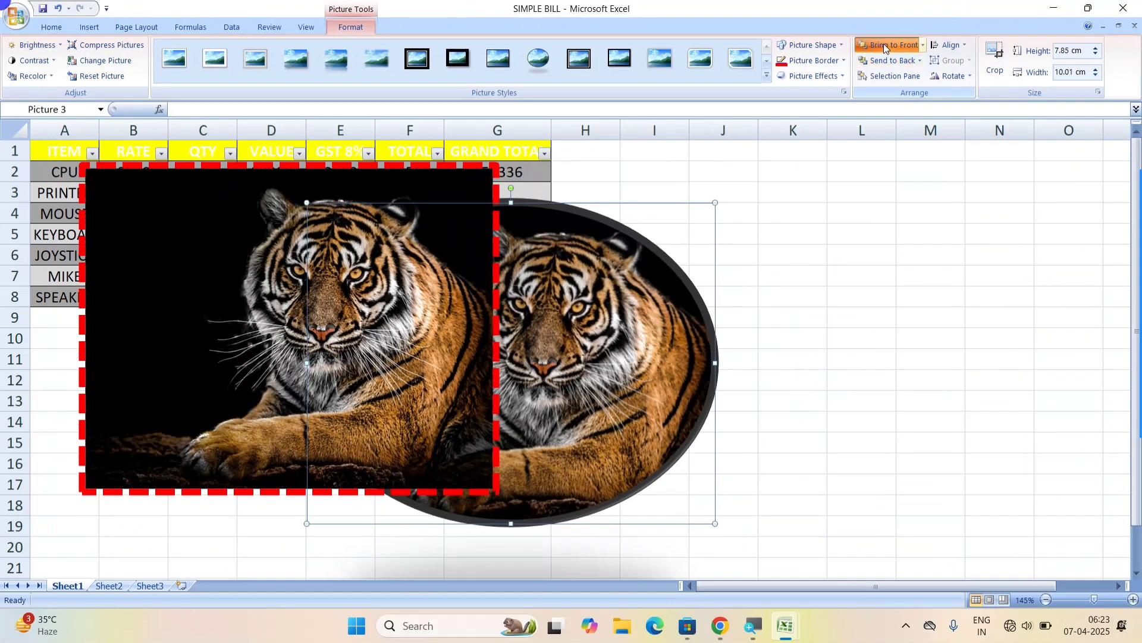
click(885, 47)
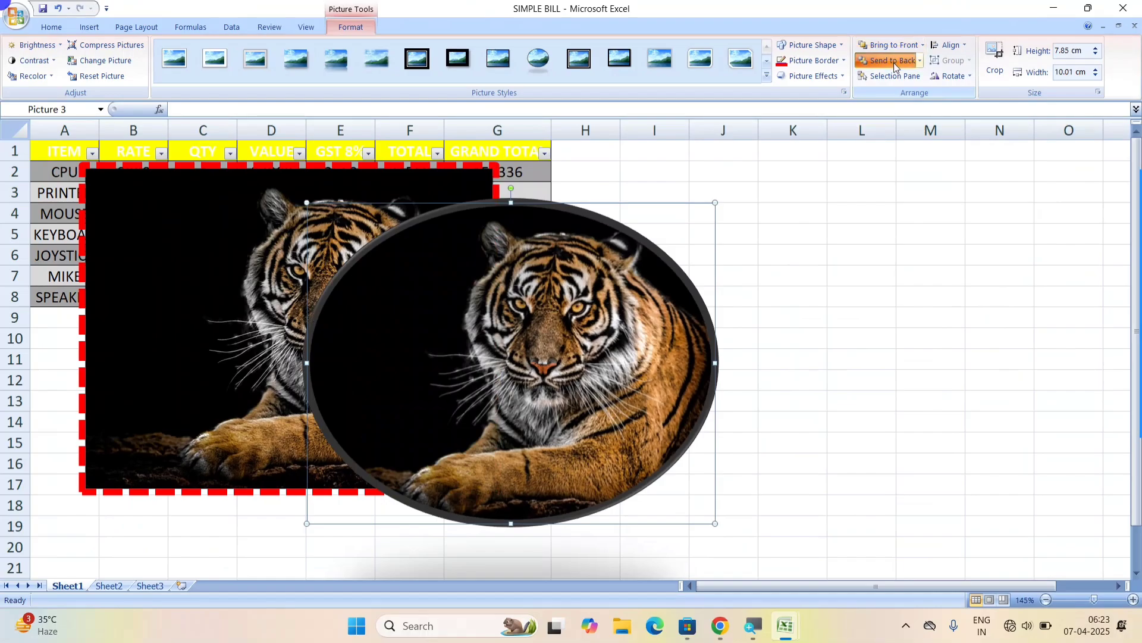
click(893, 62)
click(884, 46)
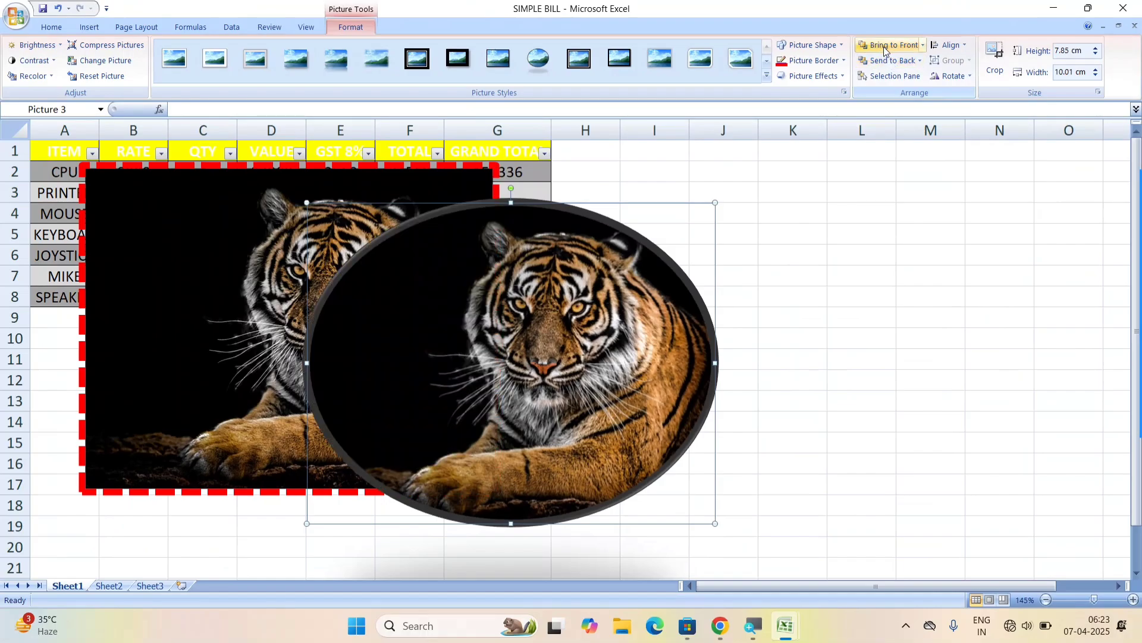
Step: Show the Selection and Visibility pane, select Picture 2 and Picture 3 alternately, and move the oval Picture 3 over columns G to L
click(891, 76)
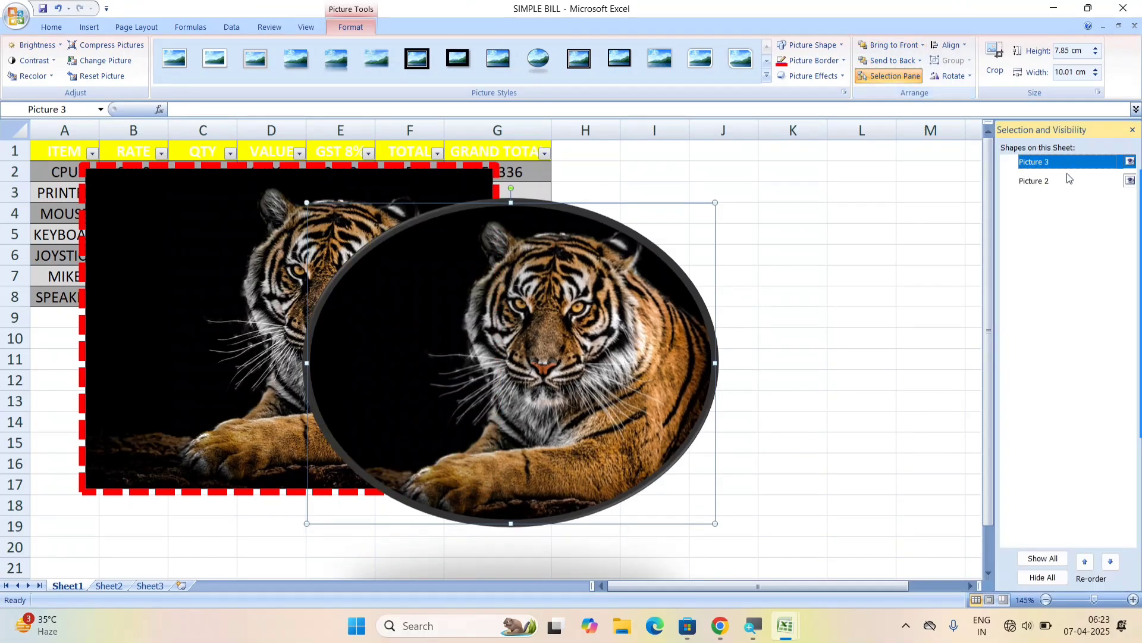
click(1062, 181)
click(1055, 165)
click(1057, 181)
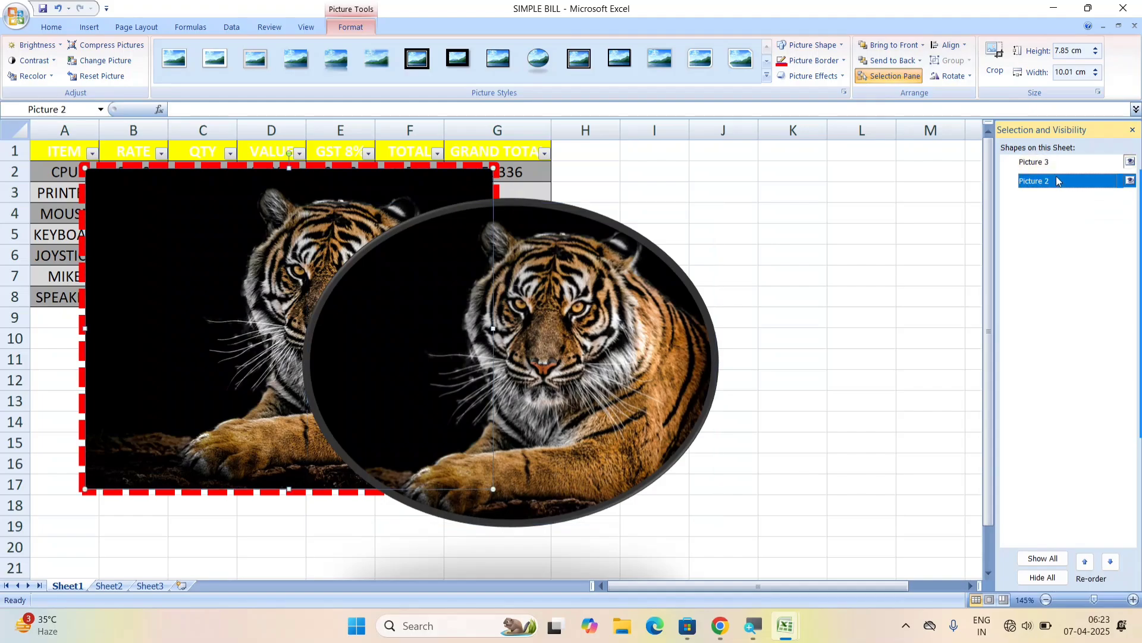
click(1050, 166)
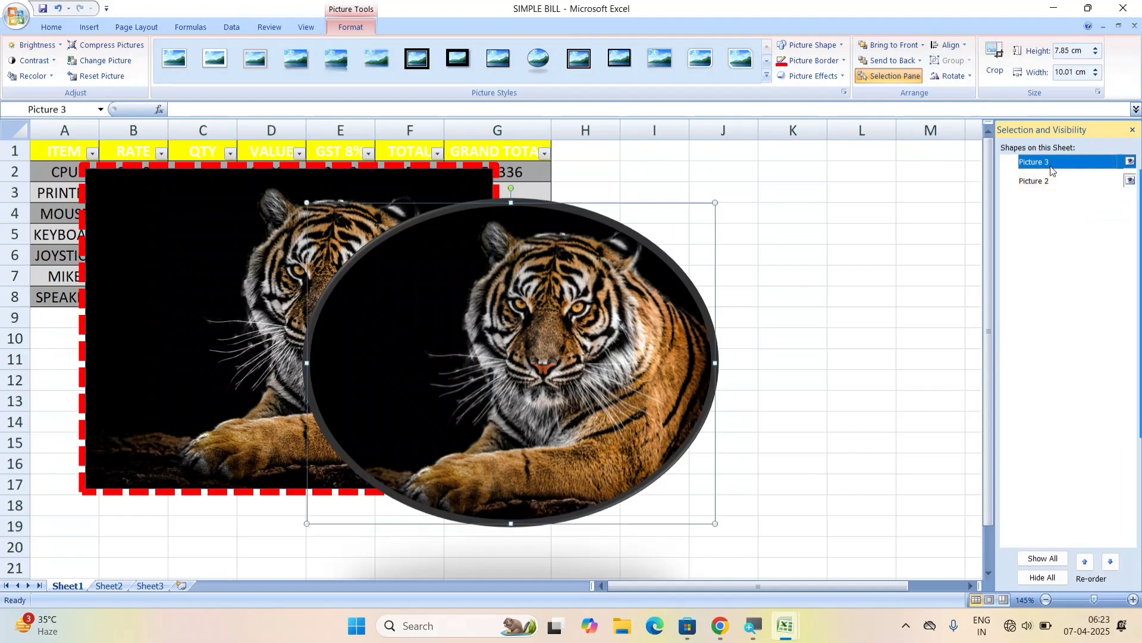
drag(633, 363, 806, 314)
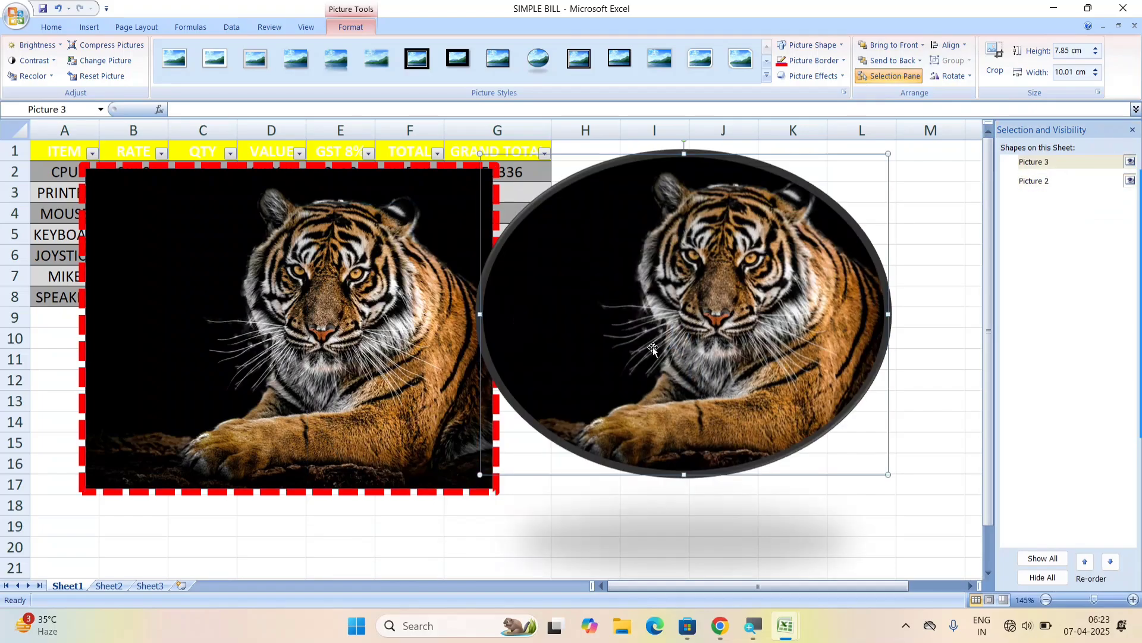
Step: Hide all the pictures on the sheet and show them all again
click(1049, 583)
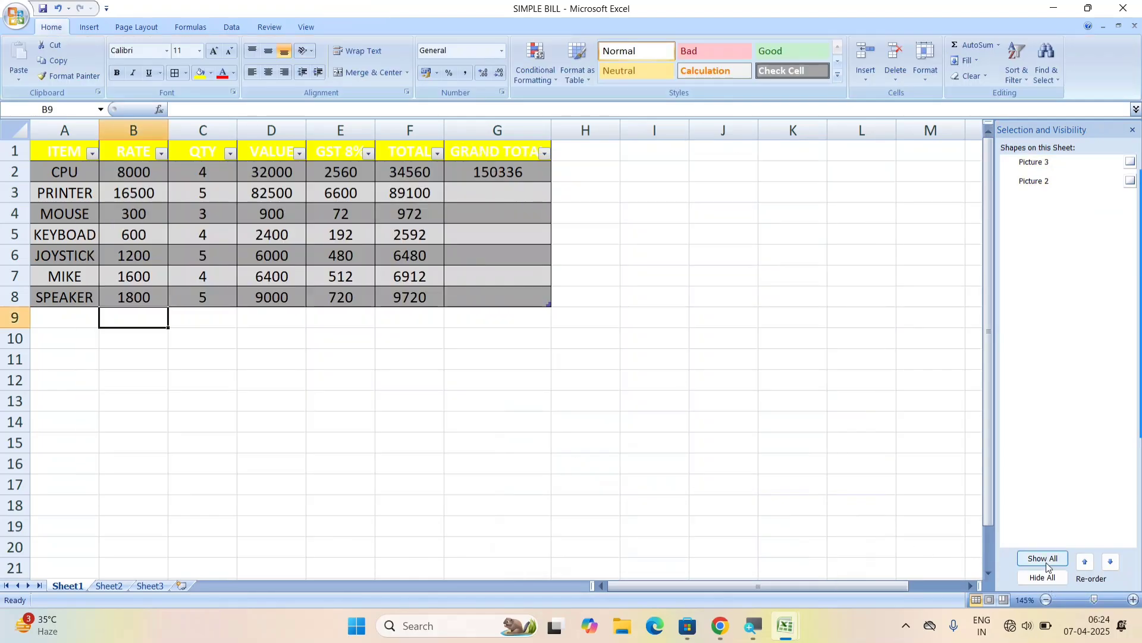
click(1047, 565)
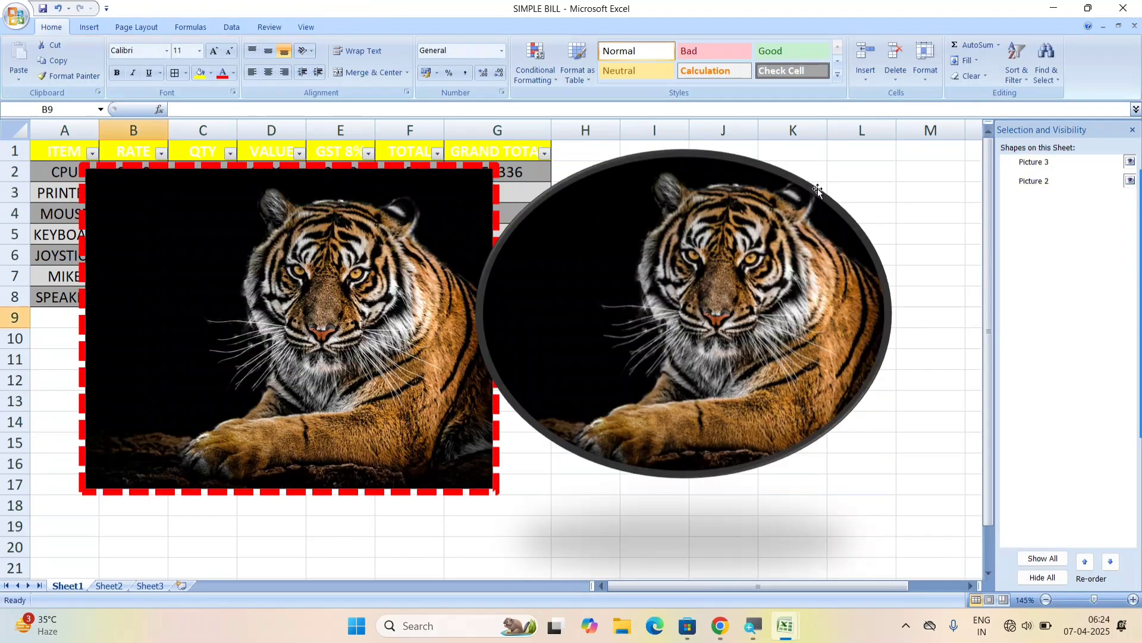
Step: Move the oval picture below and clear of the bill table, select both tiger pictures together, and align them right
click(680, 212)
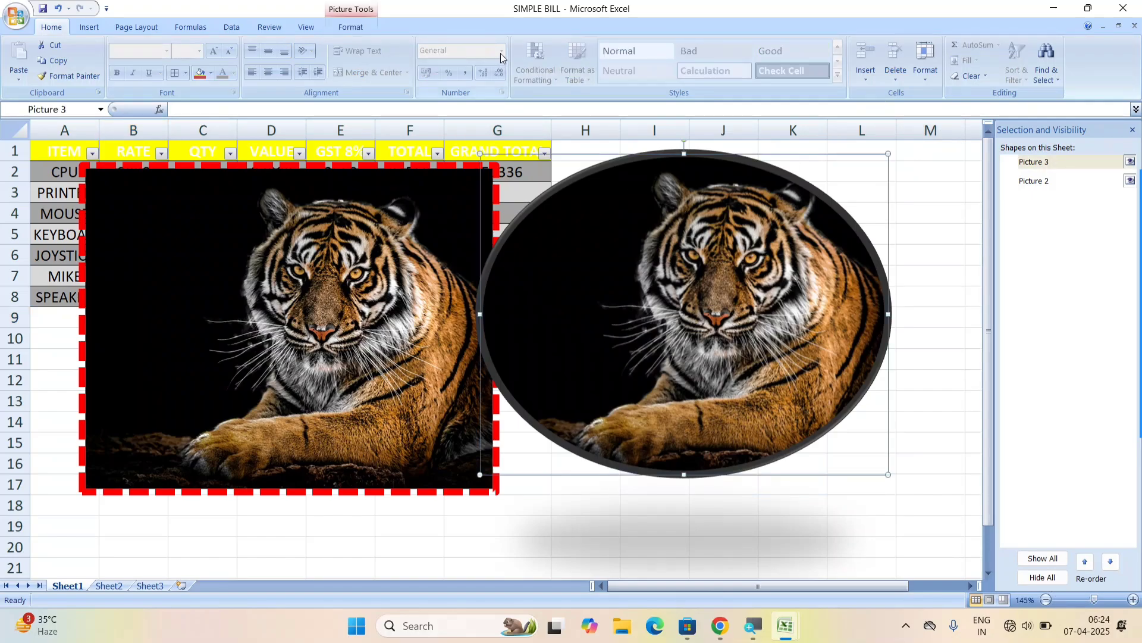
click(360, 28)
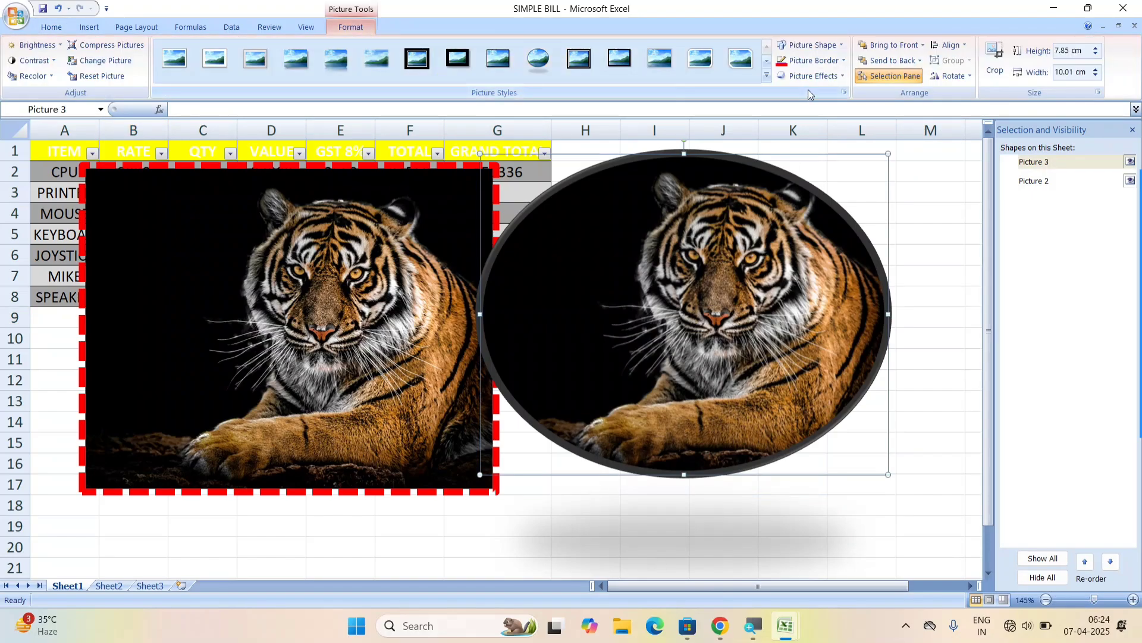
click(966, 49)
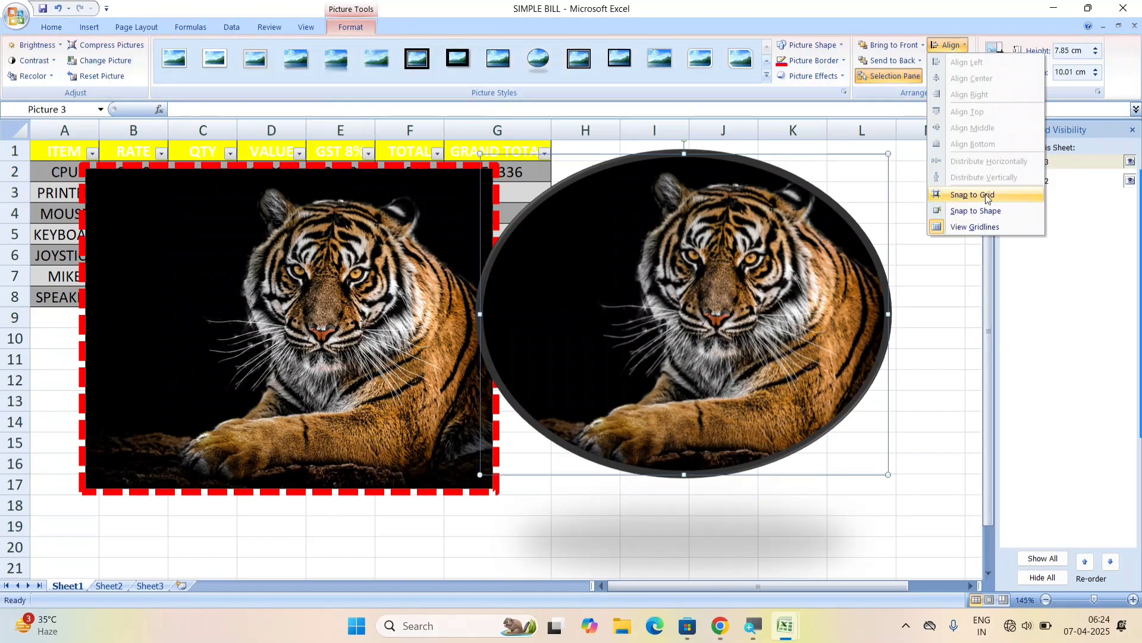
click(737, 324)
drag(676, 327, 788, 554)
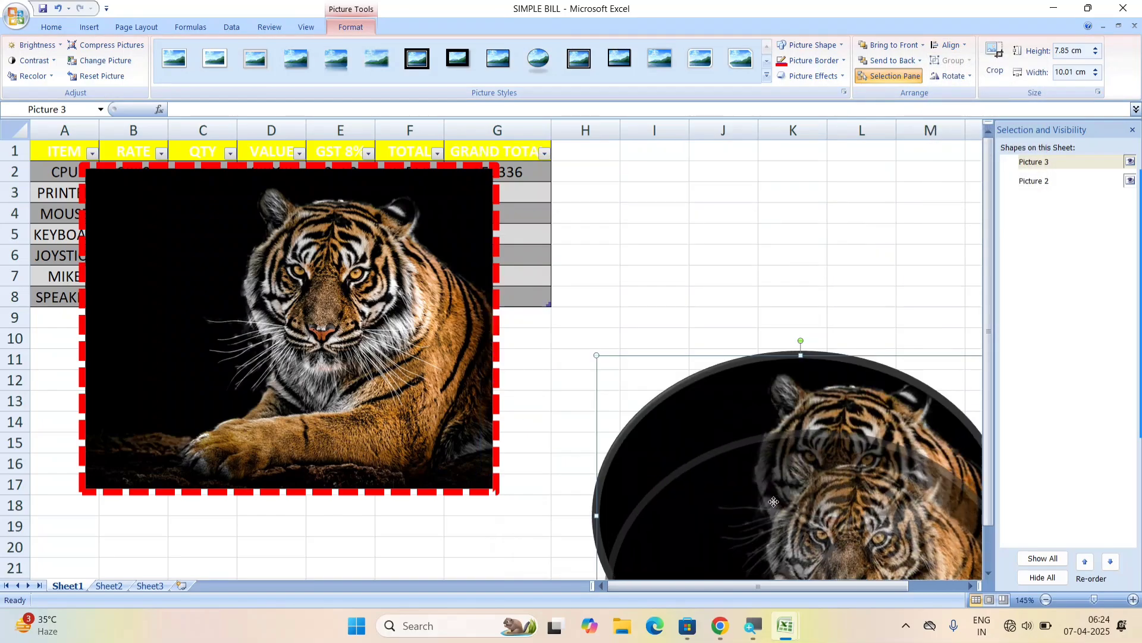
shift+click(415, 375)
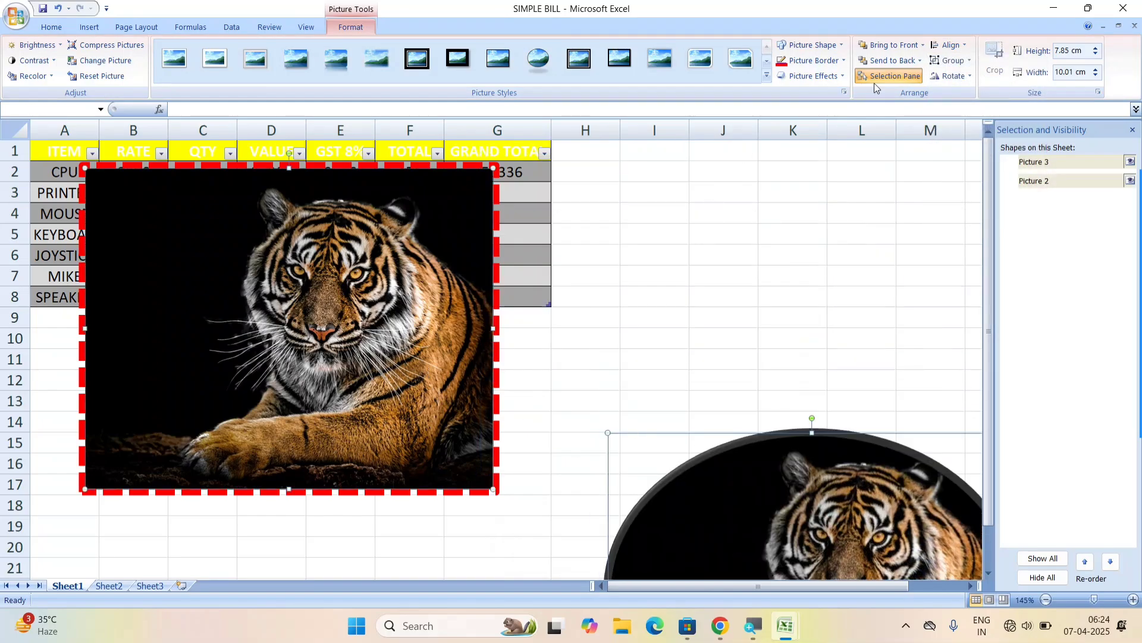
click(947, 46)
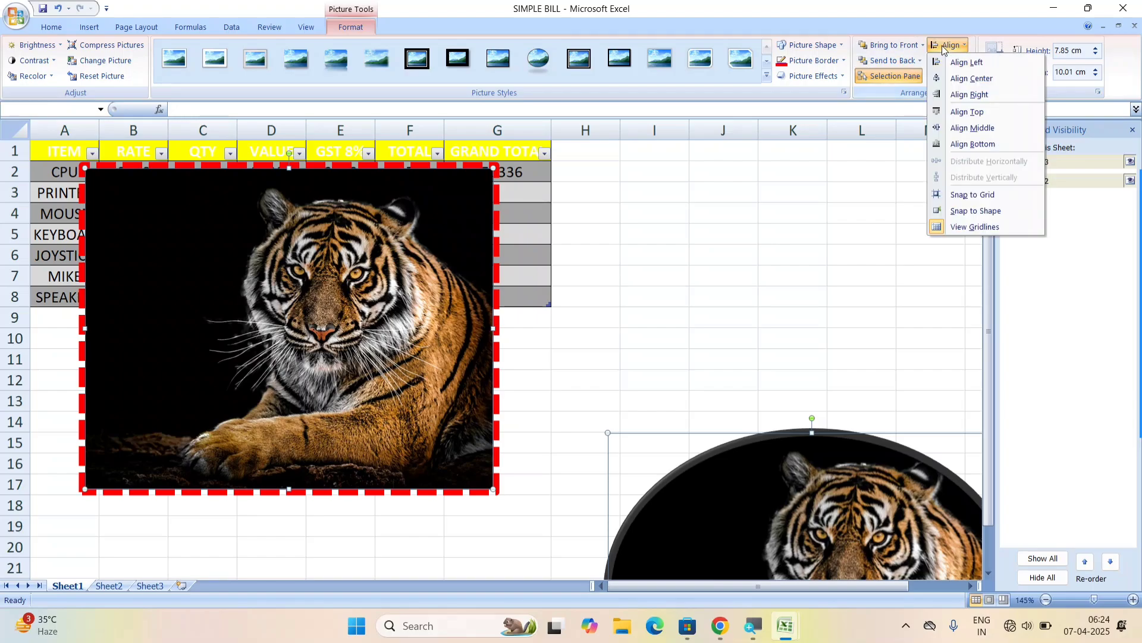
click(970, 96)
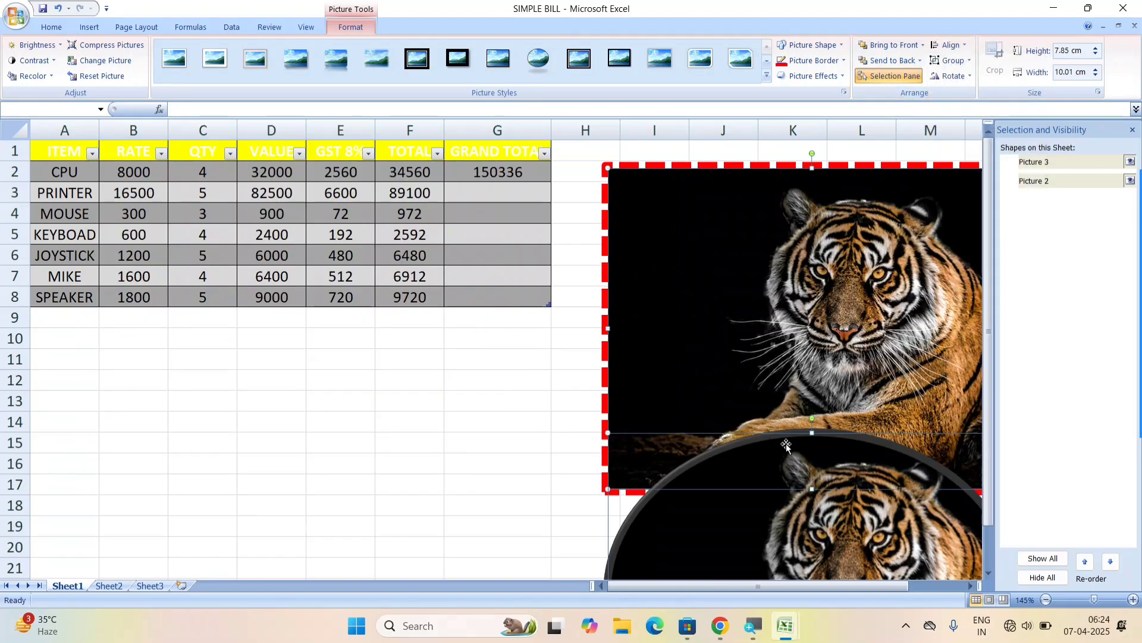
Step: Separate the aligned pictures, placing the red-bordered one over columns B to G and the oval one over columns H to M
drag(794, 269, 505, 357)
drag(687, 452, 511, 354)
click(785, 360)
drag(409, 550, 534, 459)
drag(487, 464, 772, 312)
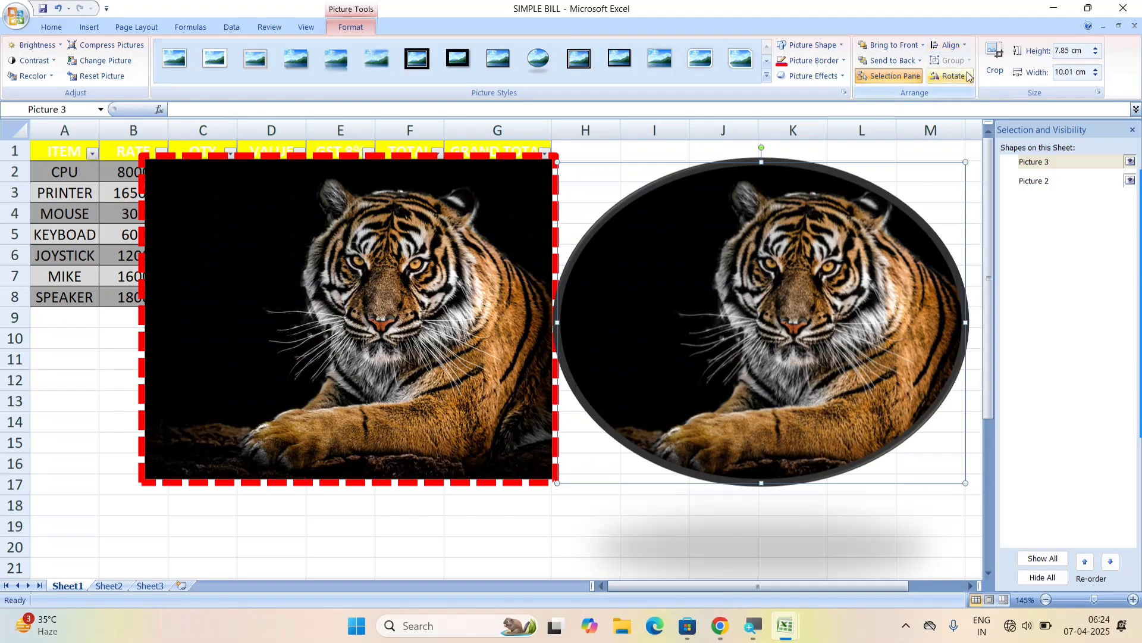
Step: Shift the red-bordered picture over columns A to G, place the oval one over H to M, and select both together
drag(766, 351, 598, 395)
key(ctrl+z)
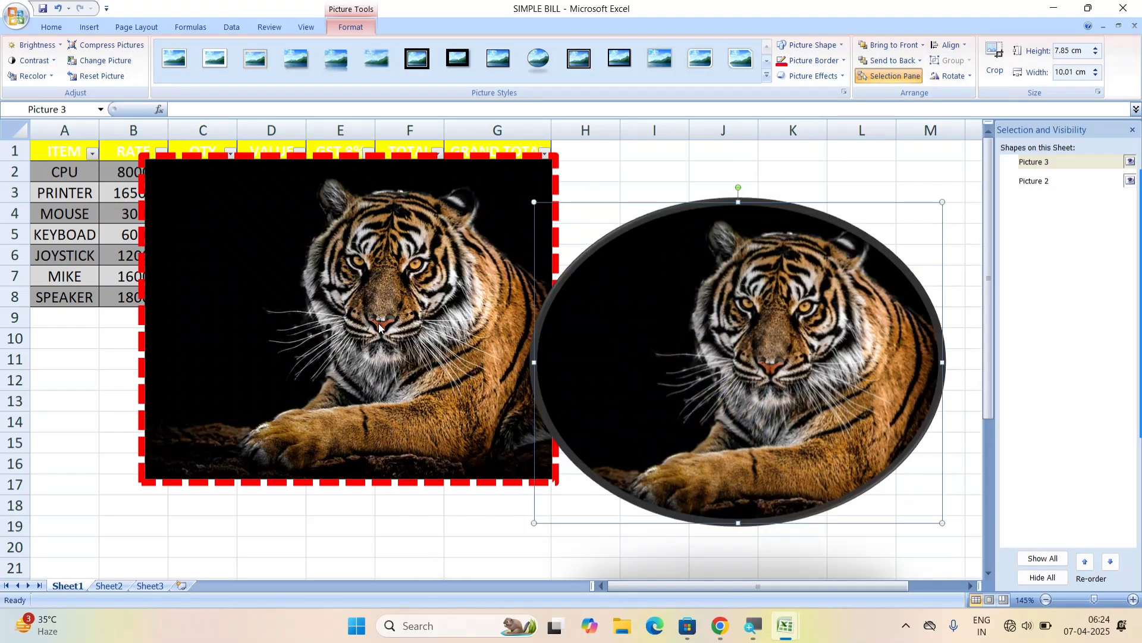
drag(380, 322, 320, 321)
drag(609, 337, 534, 331)
drag(549, 372, 553, 372)
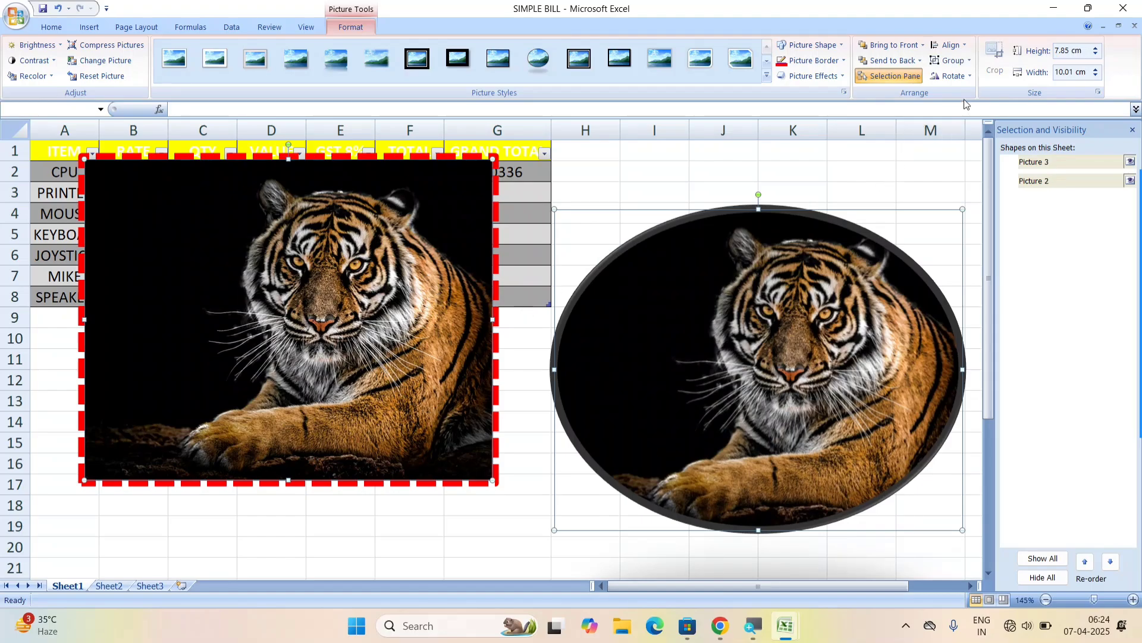
Step: Group the two selected tiger pictures and move the group slightly up and to the left as one object
click(955, 63)
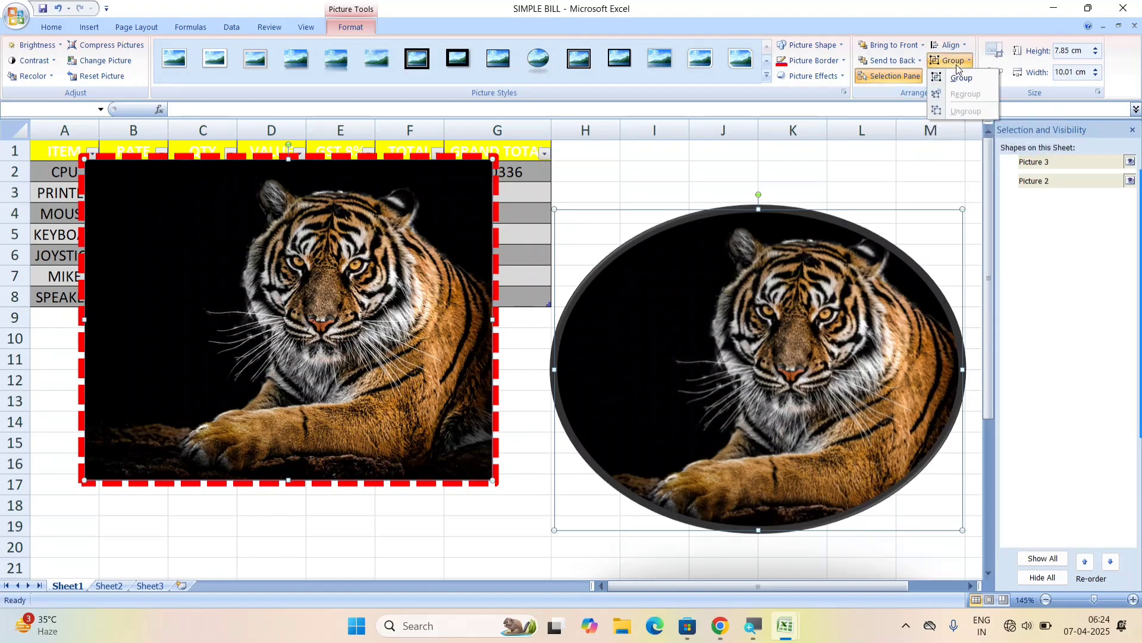
click(962, 79)
drag(816, 347, 733, 408)
drag(728, 351, 721, 294)
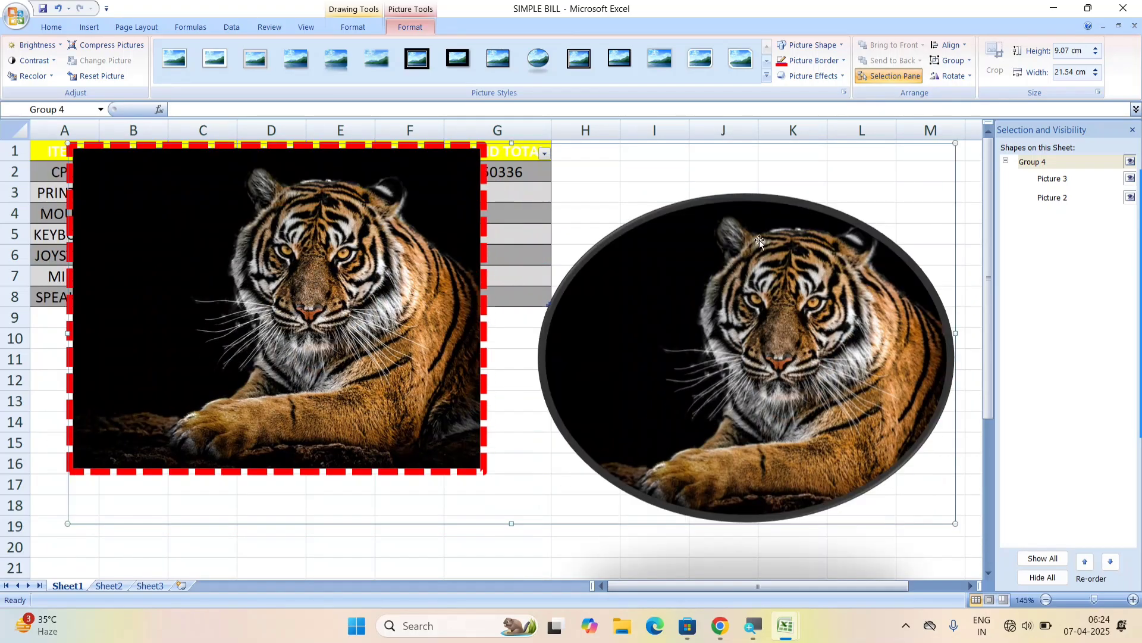
Step: Rotate the picture group right by 90° once and left by 90° twice
click(950, 76)
click(956, 93)
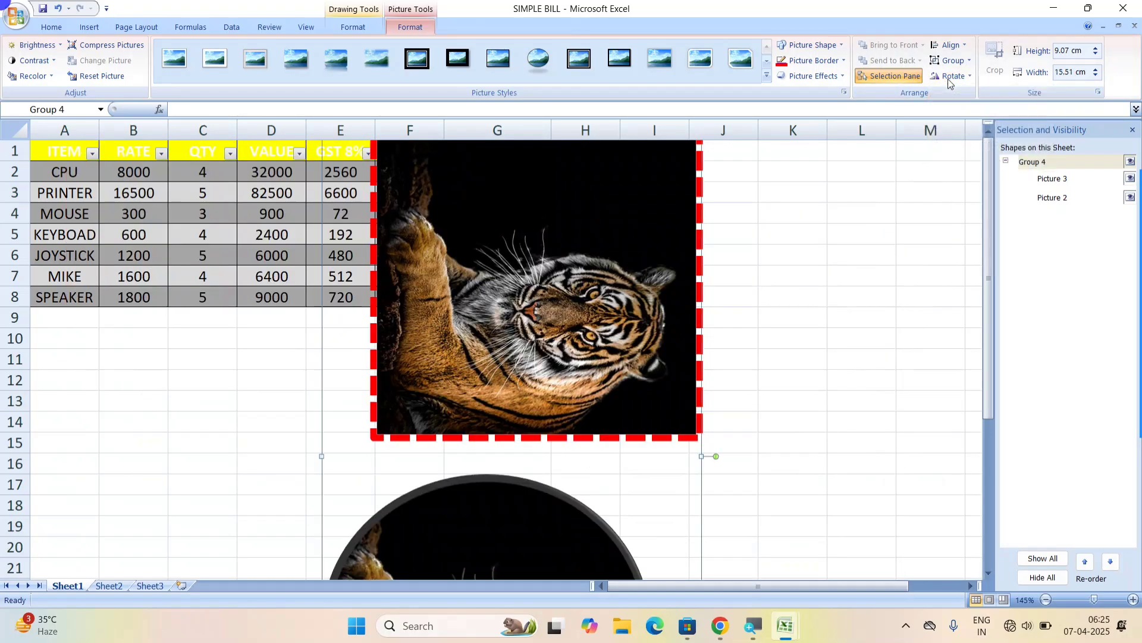
click(949, 77)
click(950, 112)
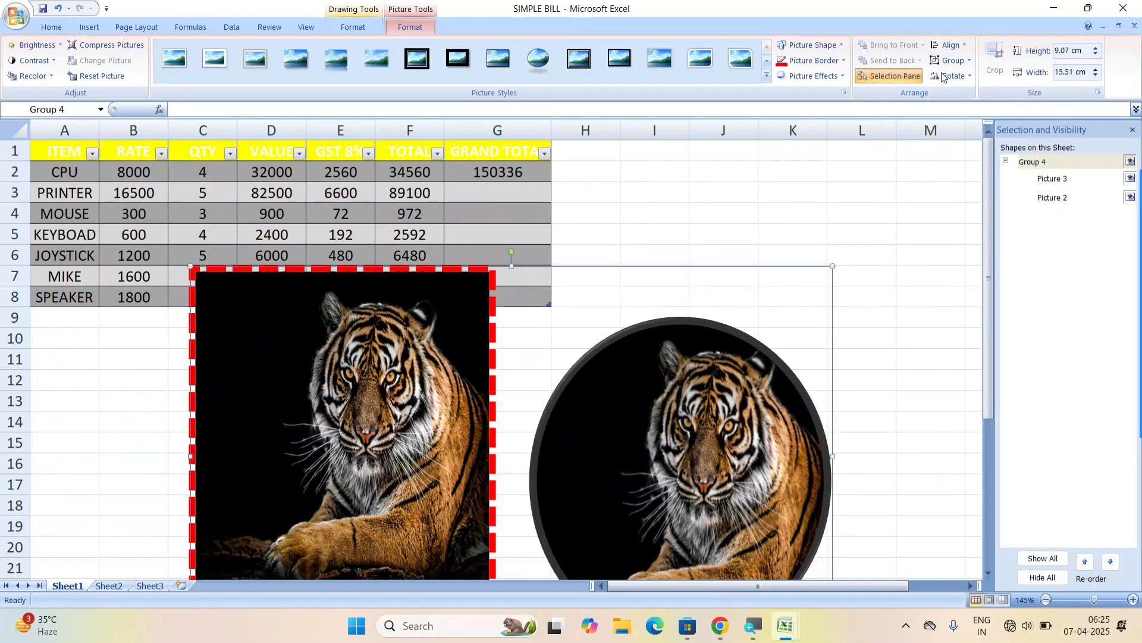
click(952, 76)
click(951, 111)
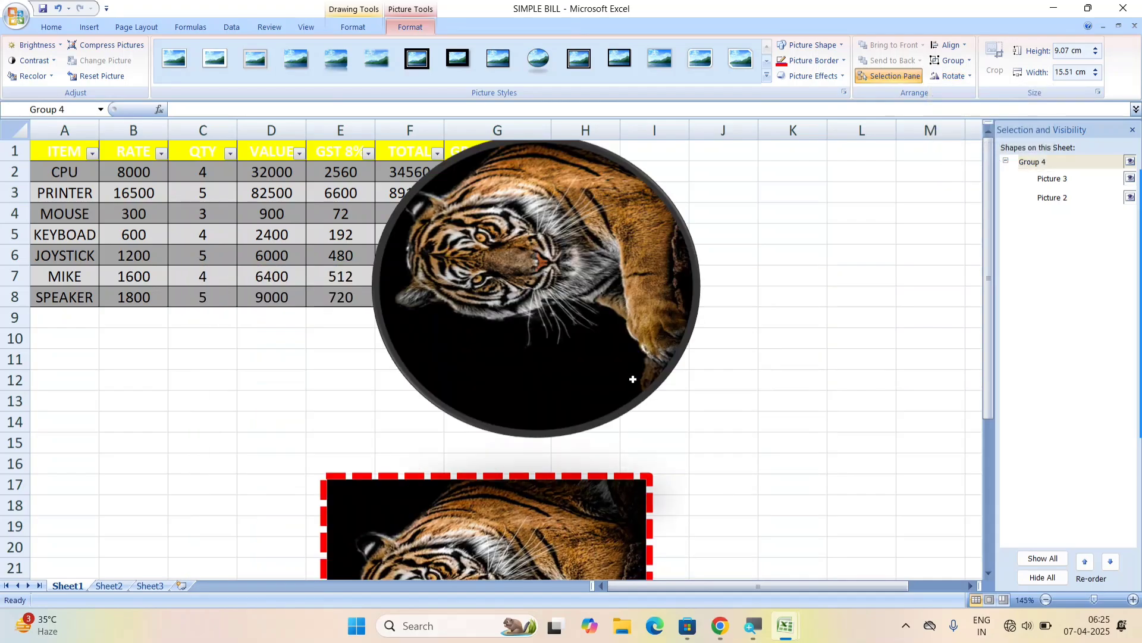
Step: Ungroup the two tiger pictures and select the oval one on its own
click(952, 60)
click(965, 111)
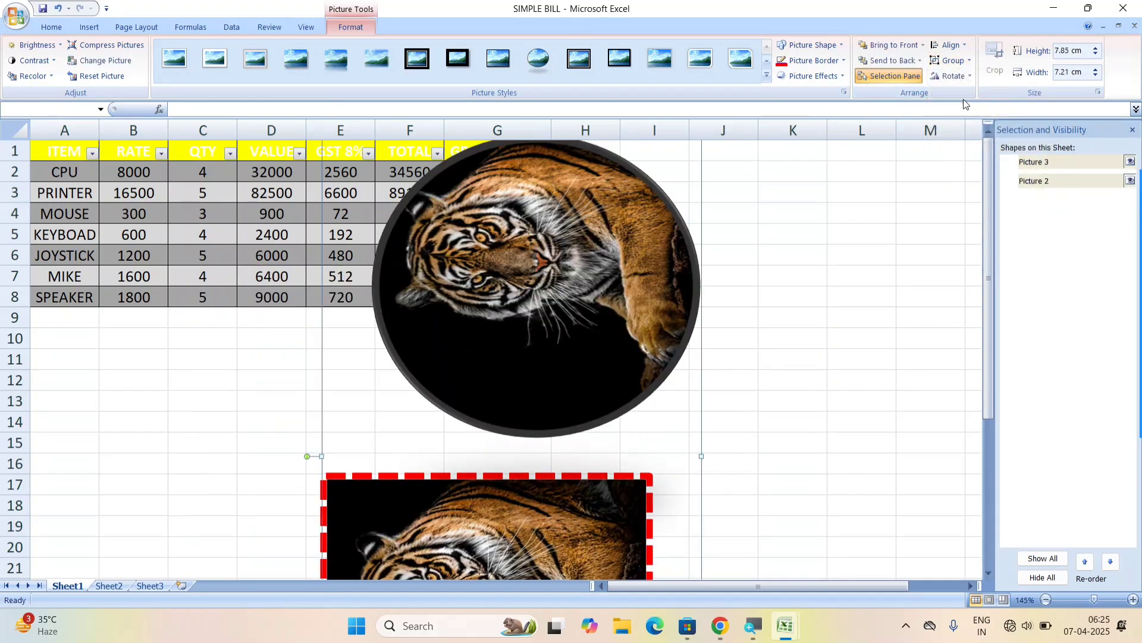
click(954, 76)
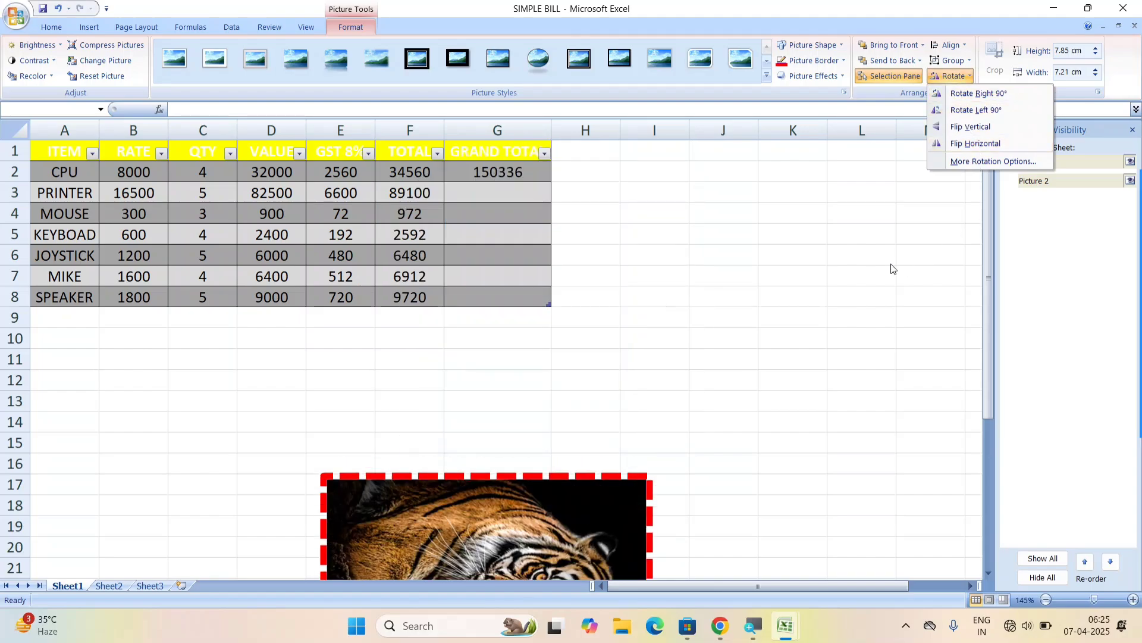
click(803, 280)
click(772, 322)
click(681, 229)
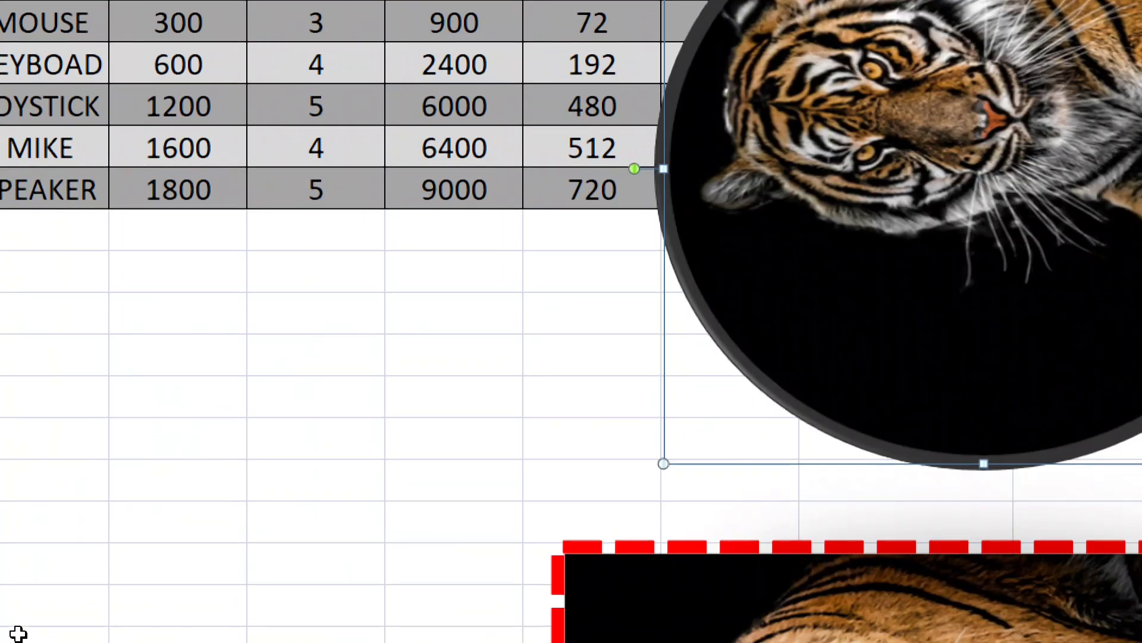
Step: Move the red-bordered picture over columns B to F and rotate it right by 90°
drag(726, 579, 123, 352)
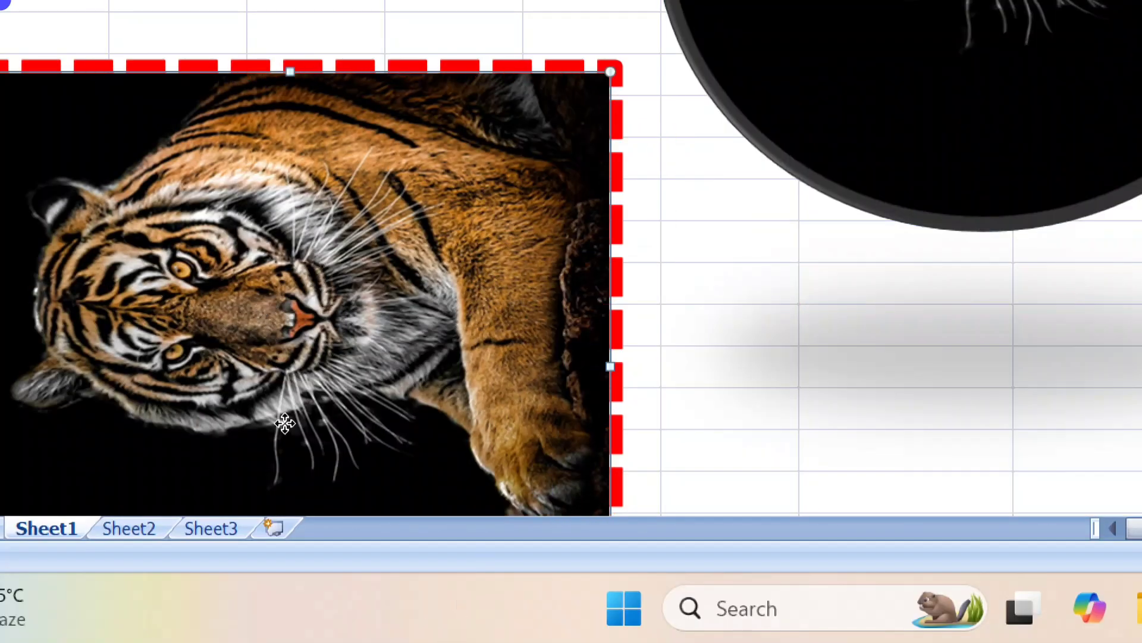
drag(285, 423, 479, 100)
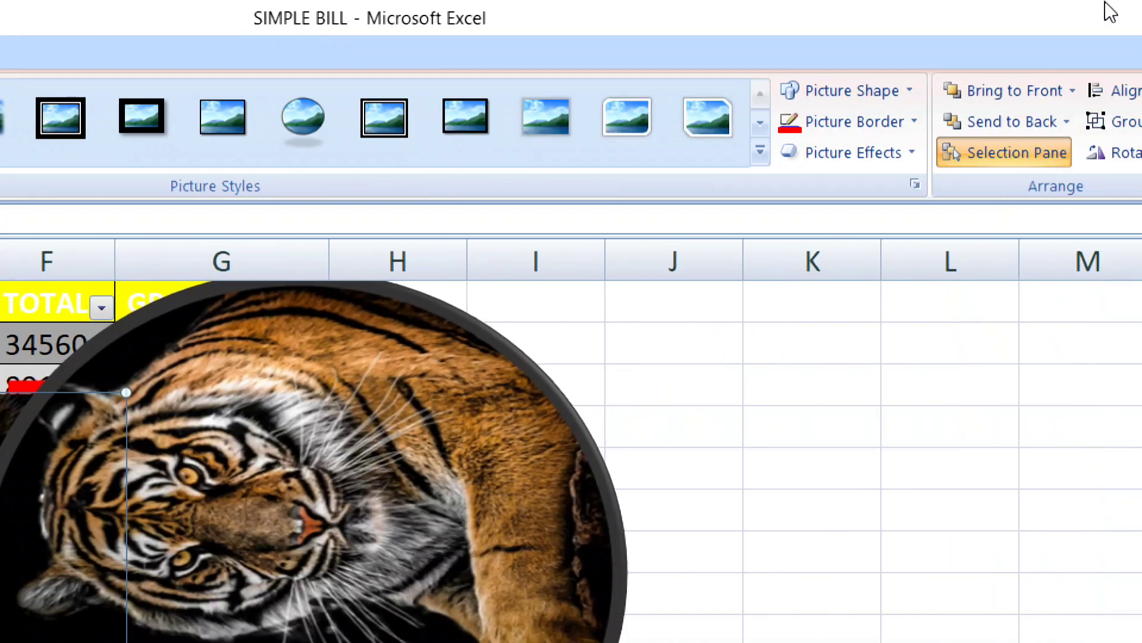
click(1041, 158)
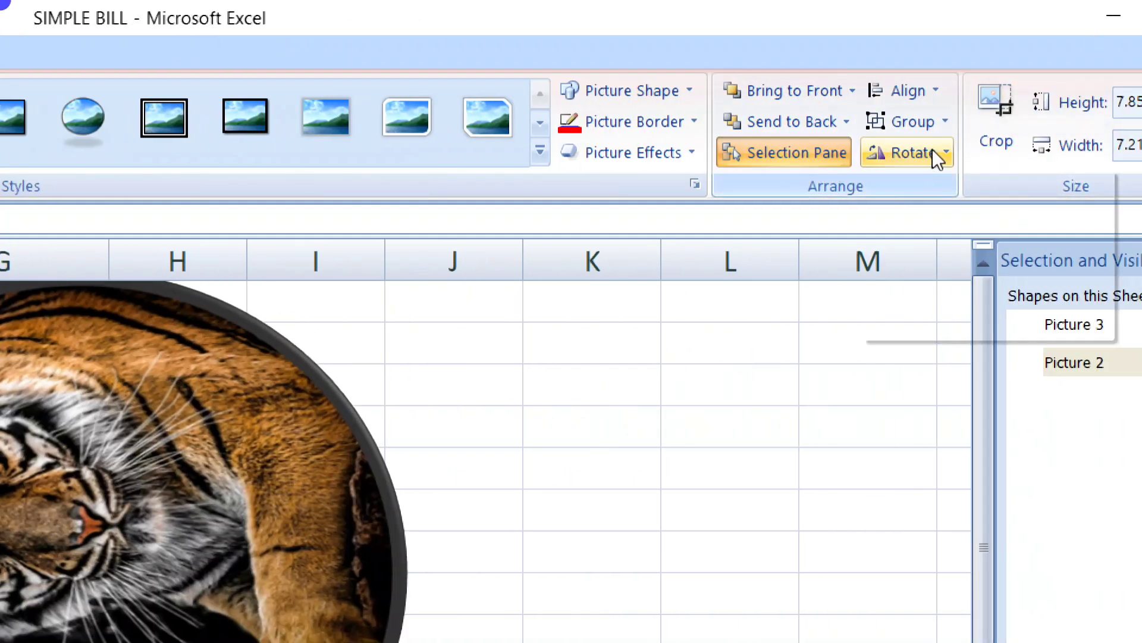
click(933, 148)
click(933, 197)
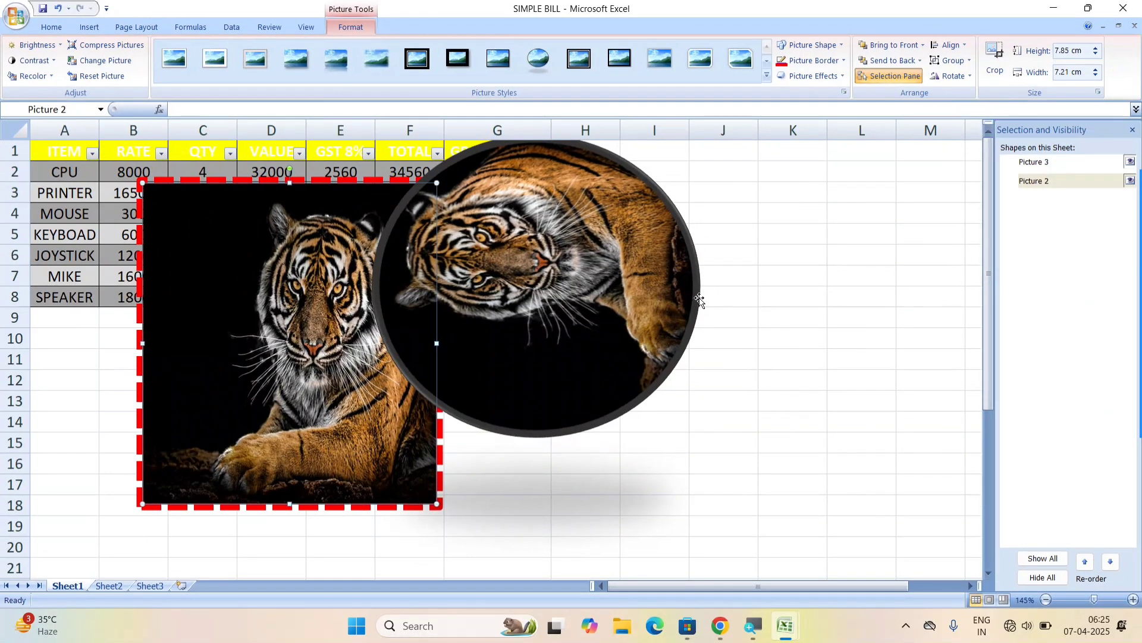
Step: Delete the oval tiger picture
drag(639, 283, 696, 292)
key(Delete)
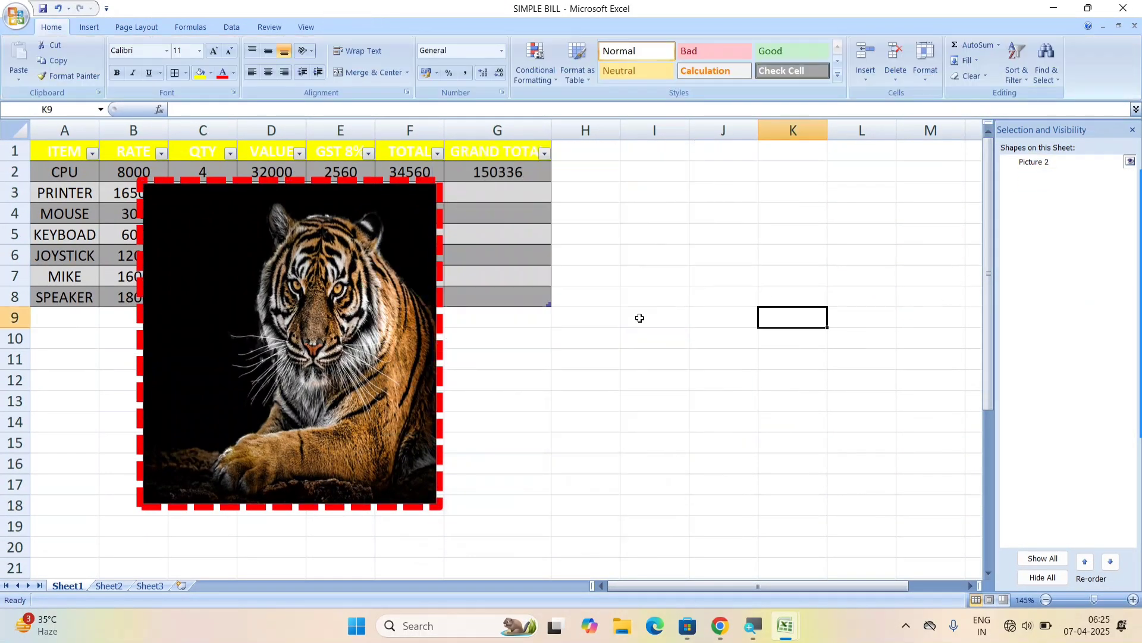
Step: Crop the red-bordered picture from its lower-right and upper-left corners, keeping only the tiger's face and chest over columns D and E
click(365, 334)
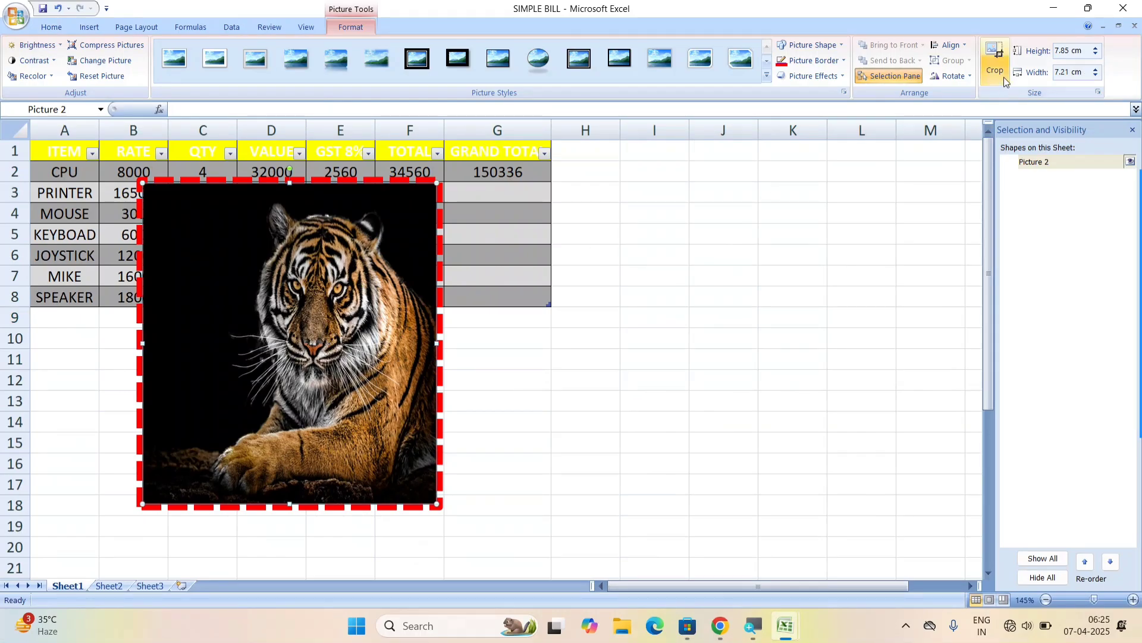
click(995, 57)
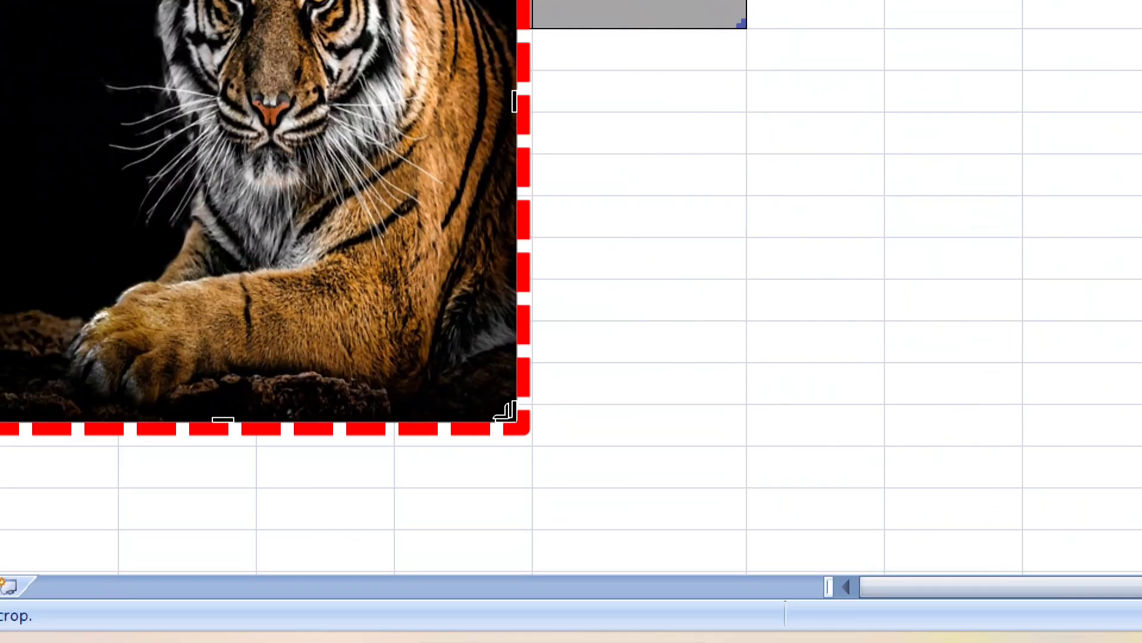
drag(509, 413, 370, 312)
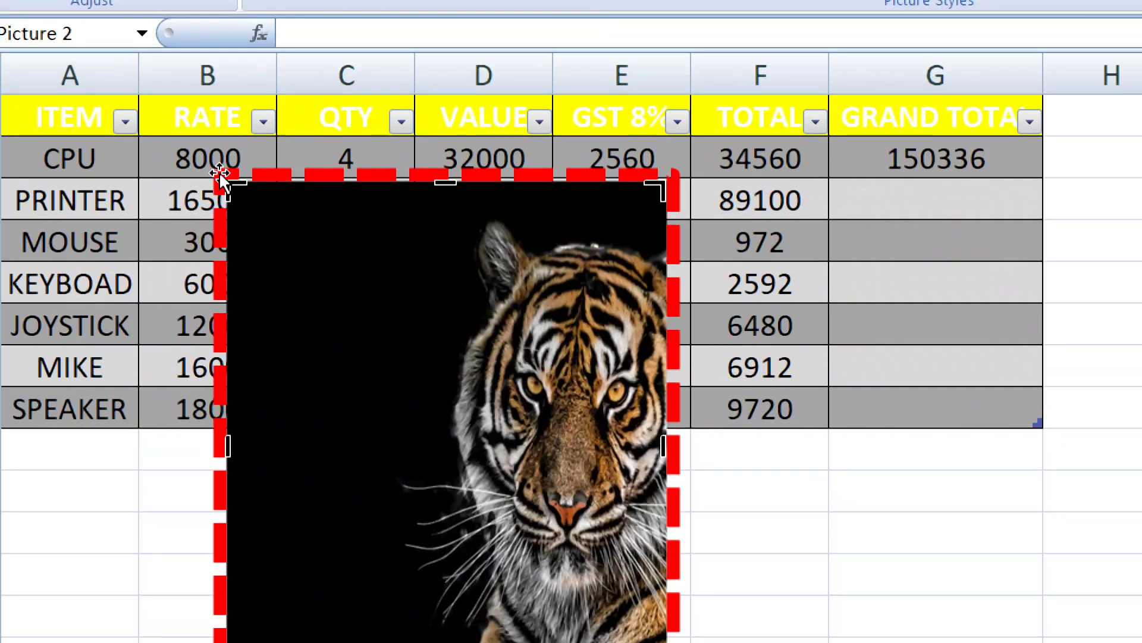
drag(360, 206, 425, 227)
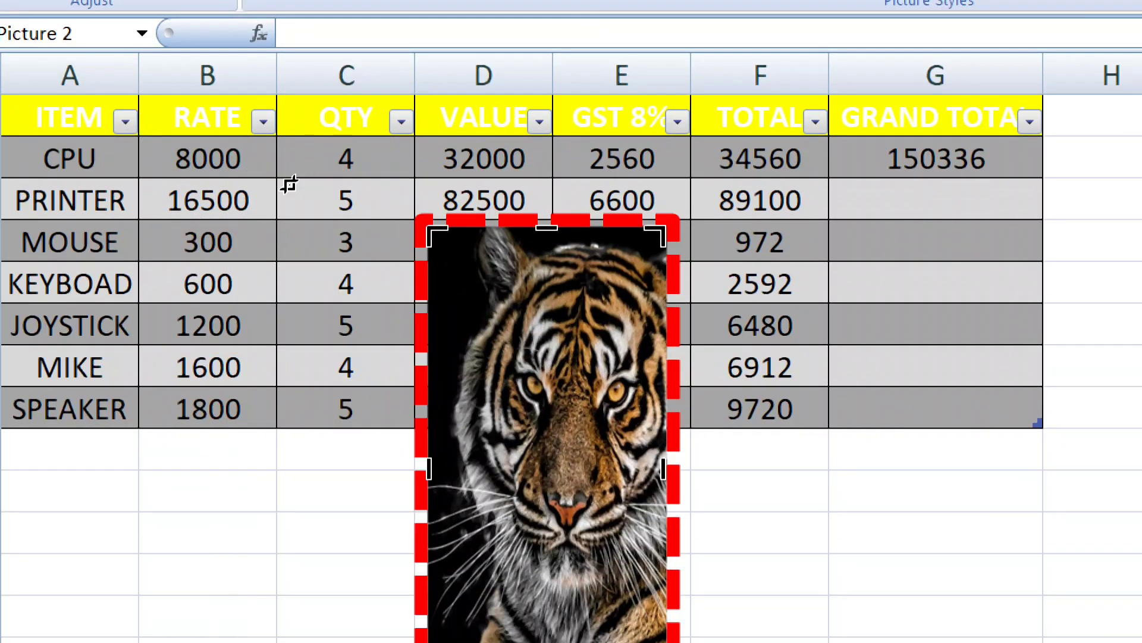
click(1043, 424)
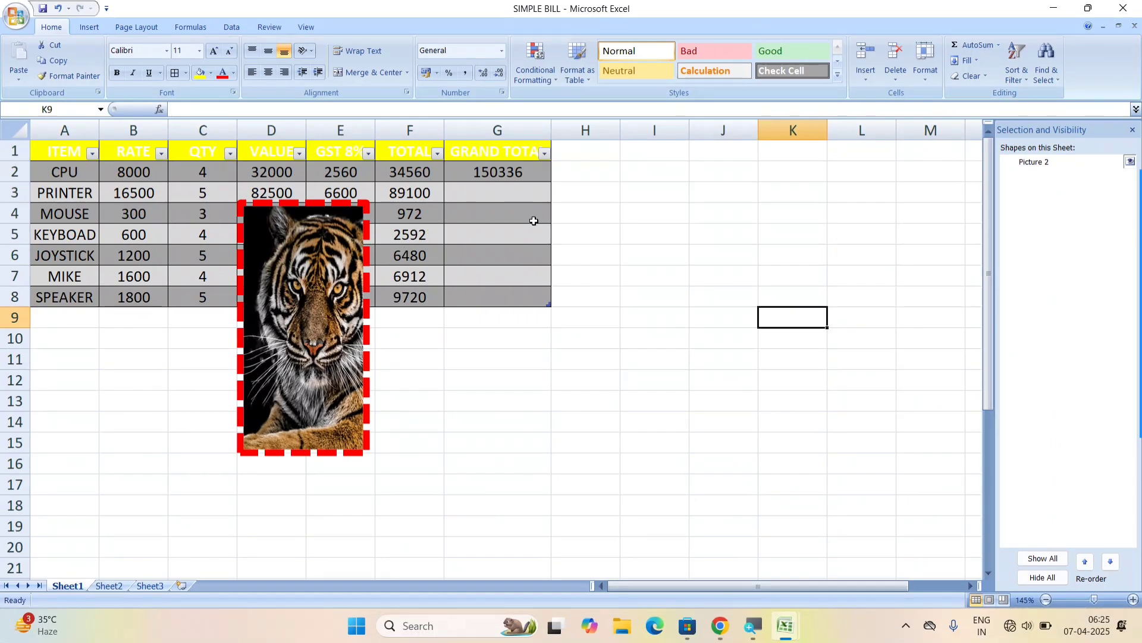
Step: Increase the cropped tiger picture's height to 7 cm
click(272, 296)
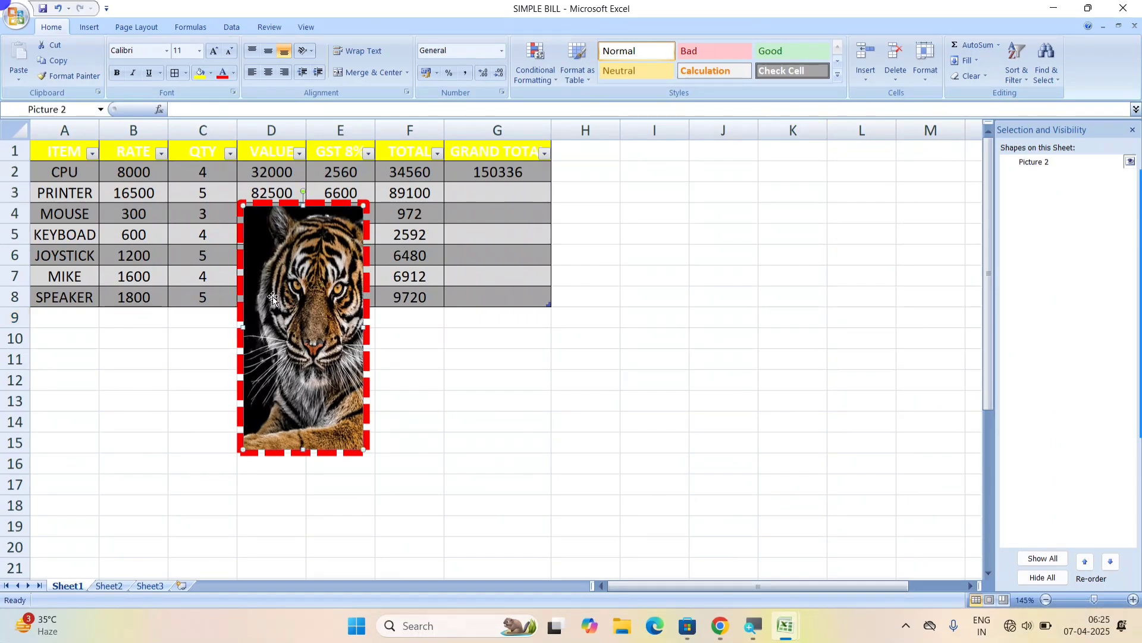
click(90, 28)
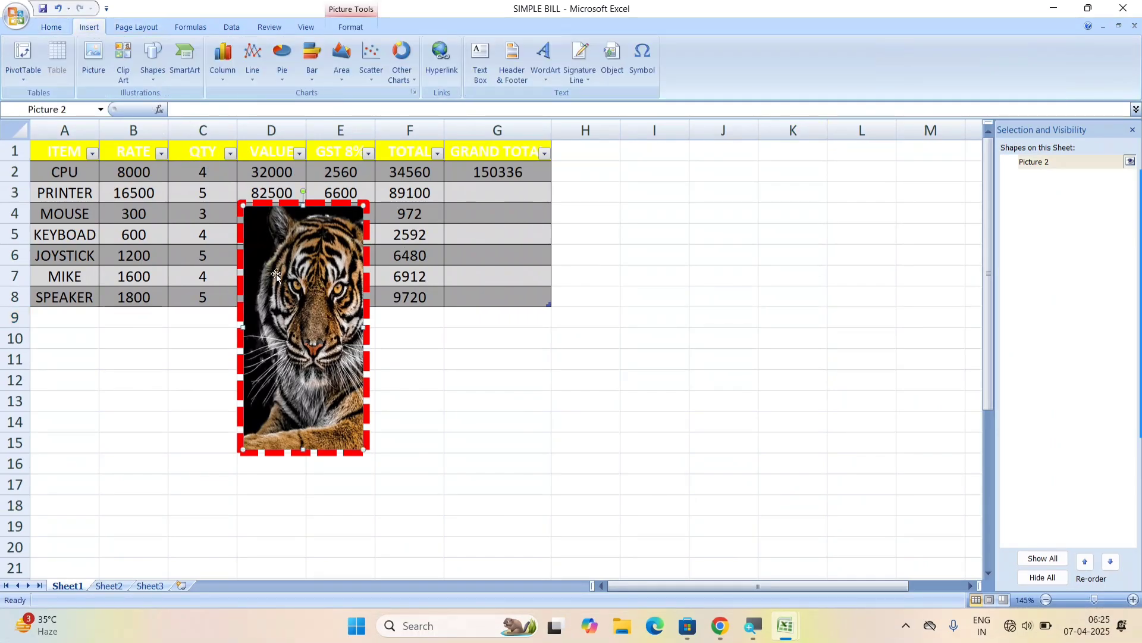
click(350, 26)
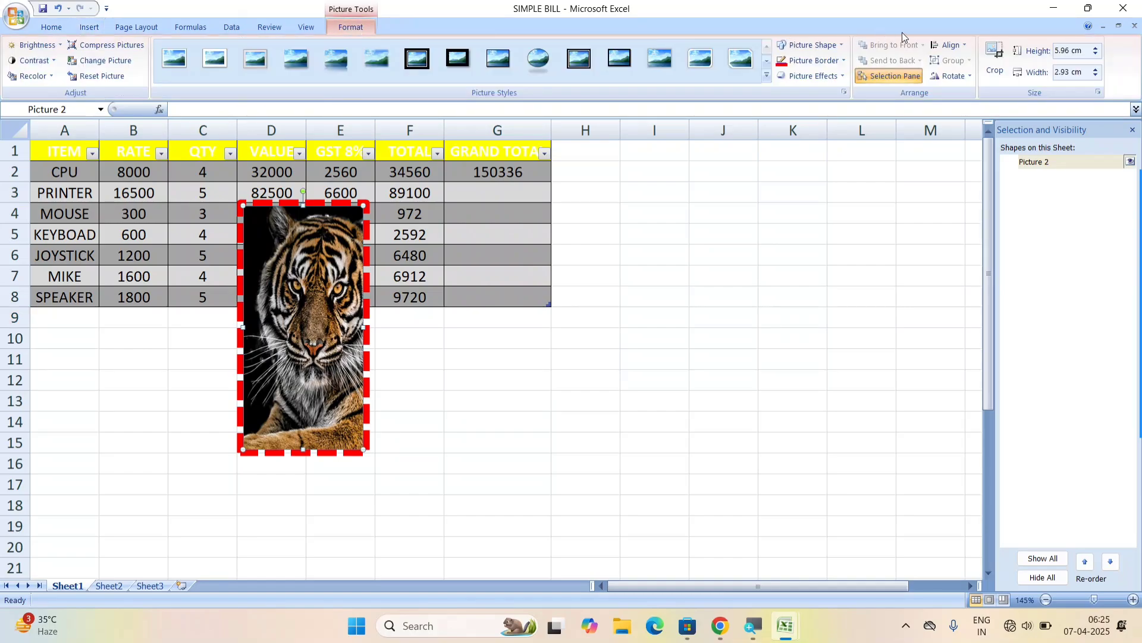
click(1095, 47)
click(1096, 48)
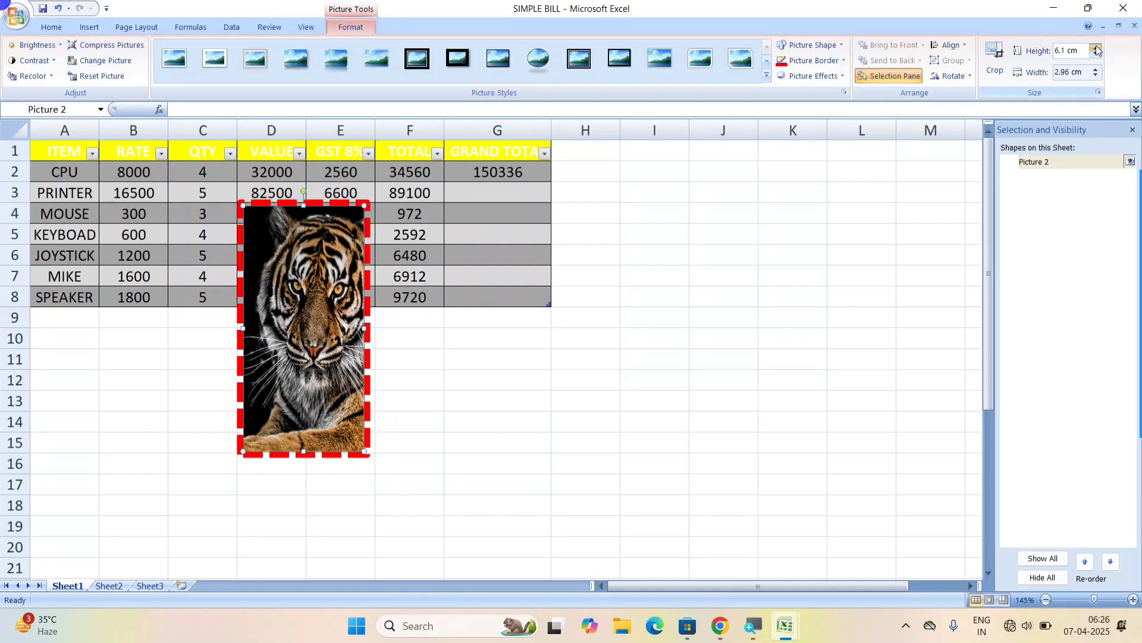
click(1095, 48)
click(1095, 48)
click(1095, 48)
click(1096, 48)
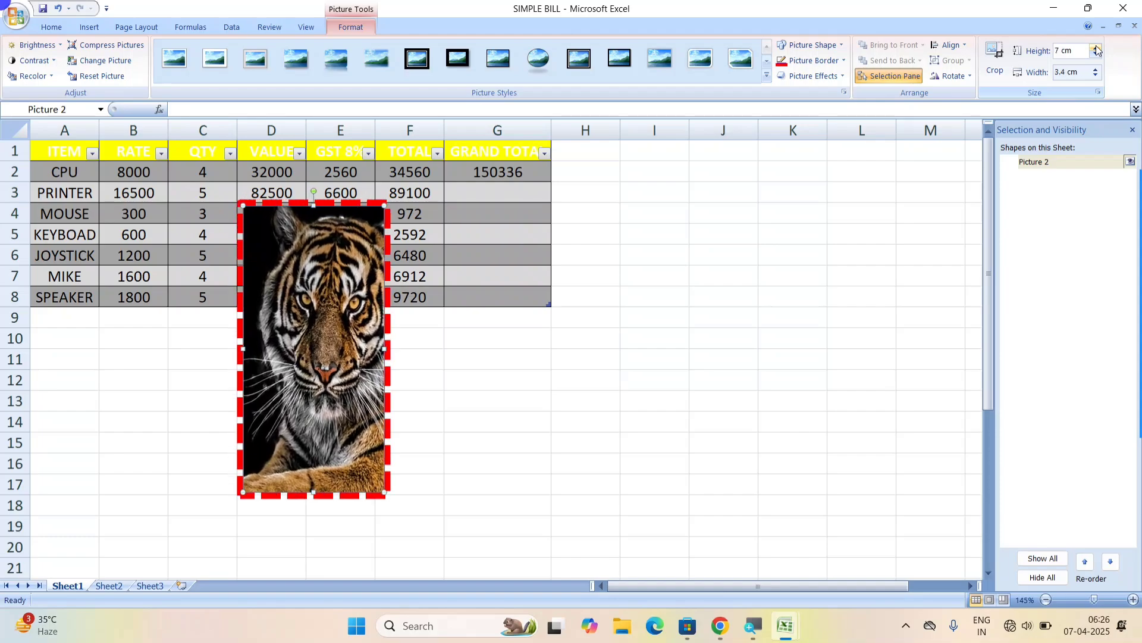
Step: Enlarge the cropped tiger picture to a width of 5.2 cm
click(1096, 48)
click(1095, 48)
click(1098, 69)
click(1098, 69)
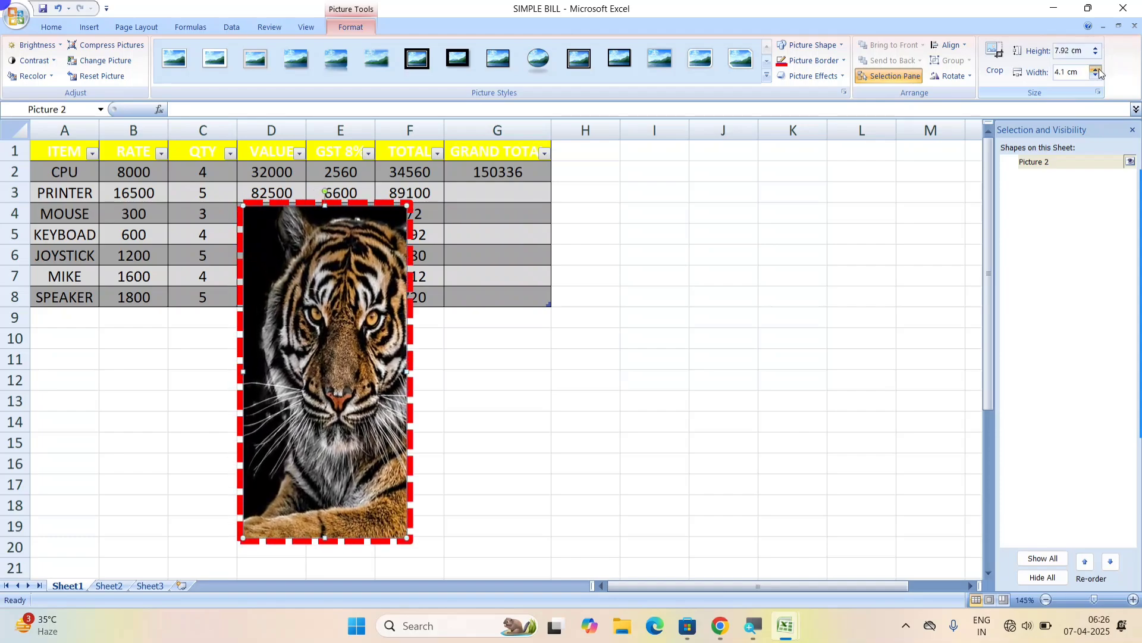
click(1098, 69)
click(1098, 69)
click(1096, 69)
click(1096, 69)
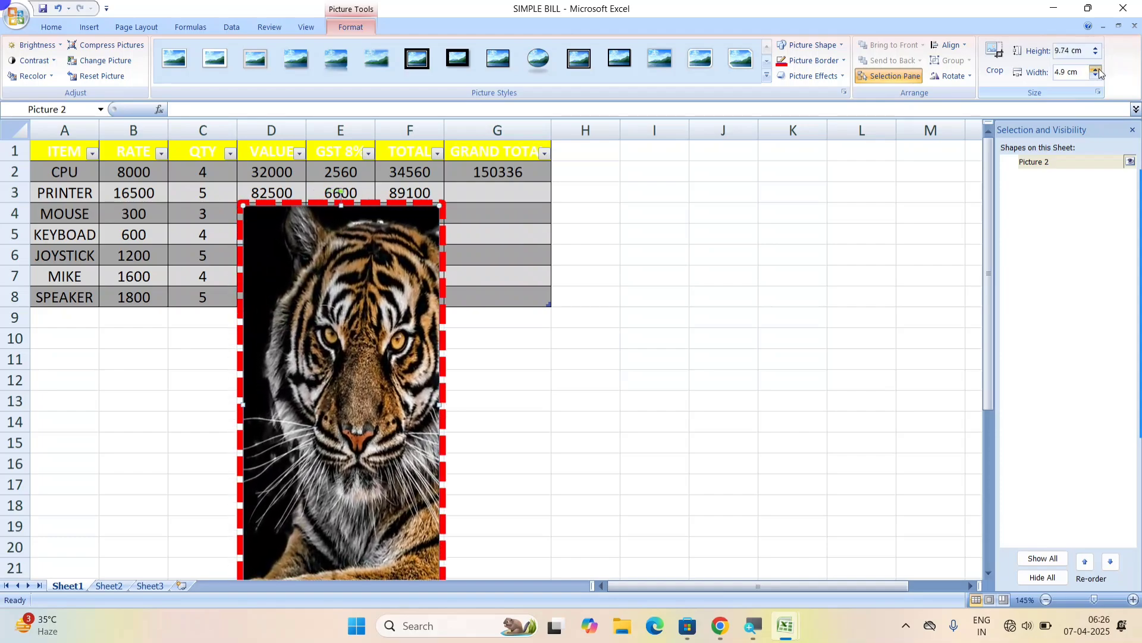
click(1096, 69)
click(1096, 69)
Step: Increase the tiger picture's height to 11.5 cm and move it over columns E to G
click(1095, 49)
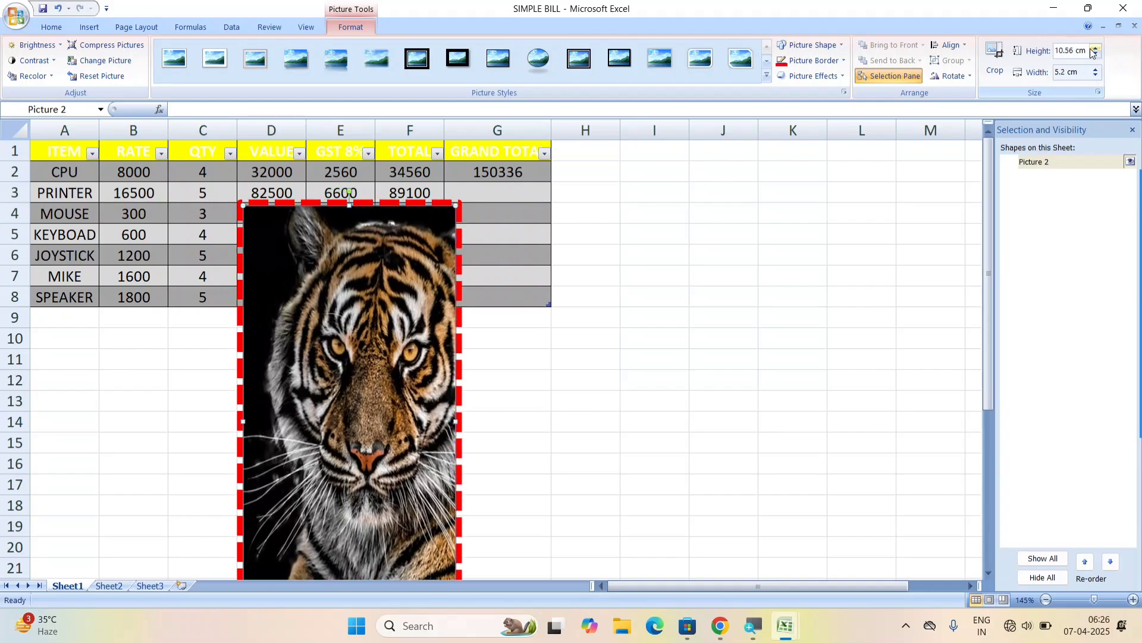
click(1095, 49)
click(1095, 48)
click(1095, 49)
click(1095, 49)
click(1095, 48)
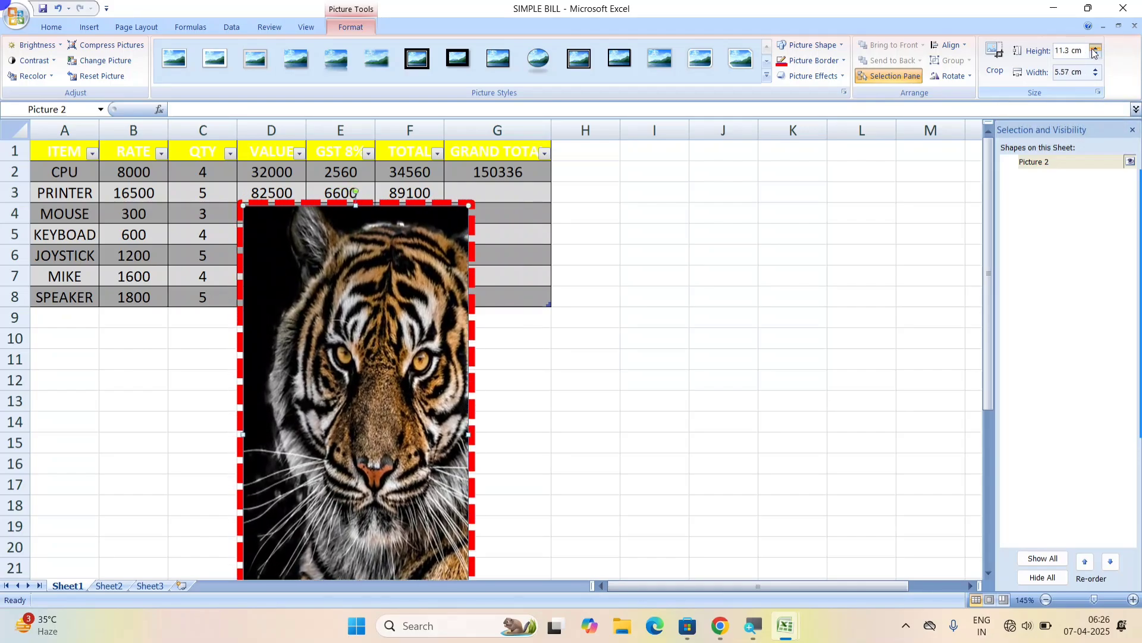
click(1095, 49)
click(1095, 49)
drag(415, 339, 487, 300)
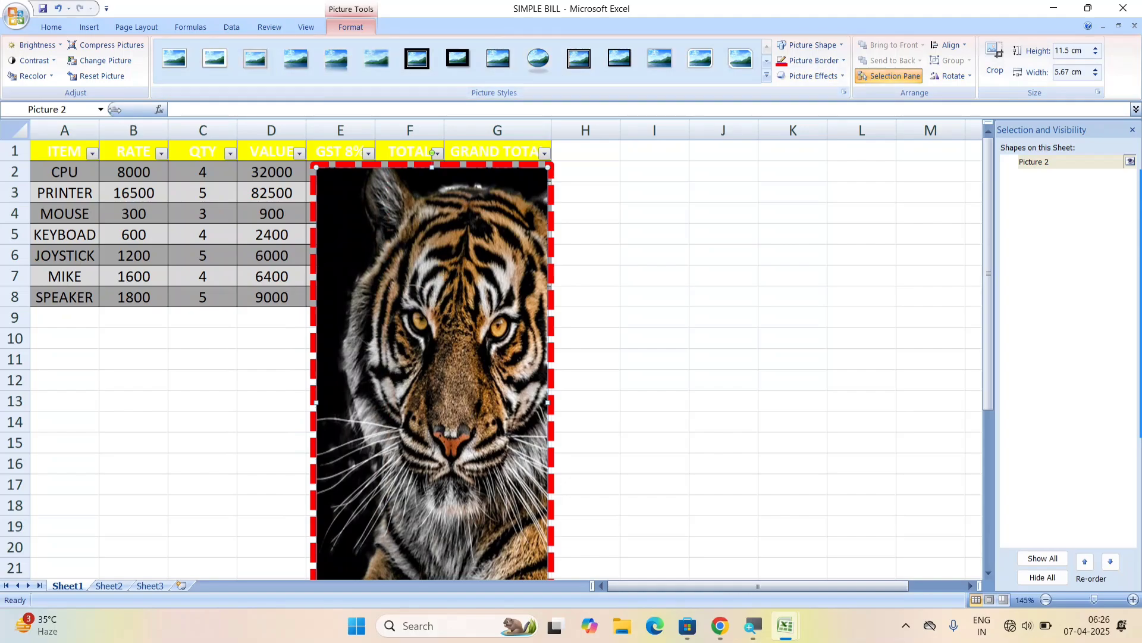
Step: Clear the MOUSE row's VALUE cell D4 and delete the tiger picture
click(88, 27)
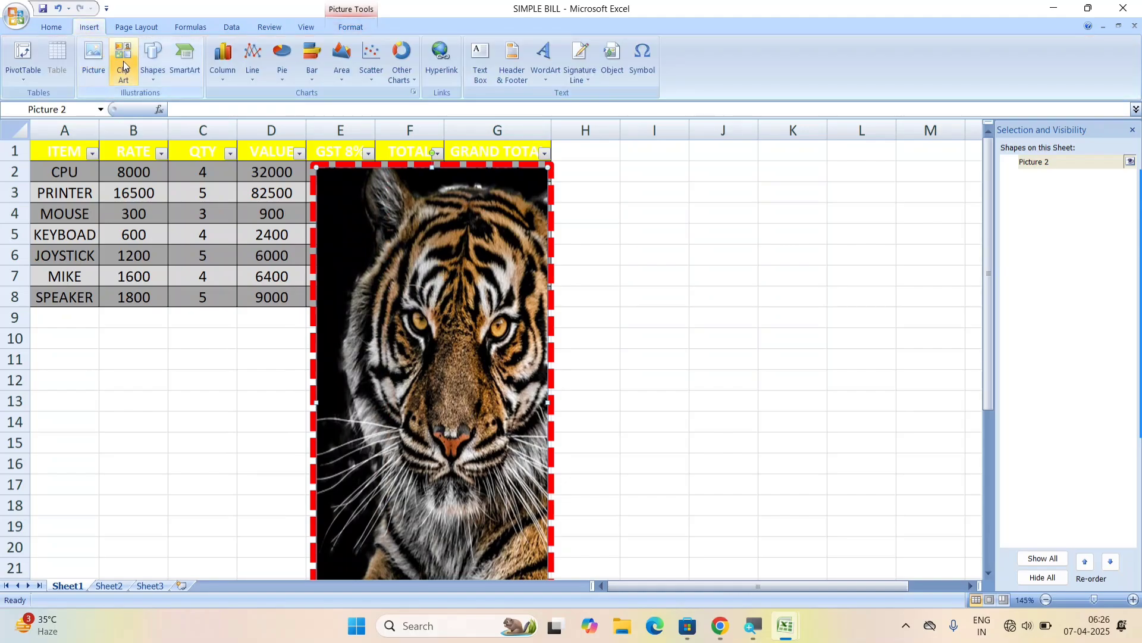
click(297, 208)
key(Delete)
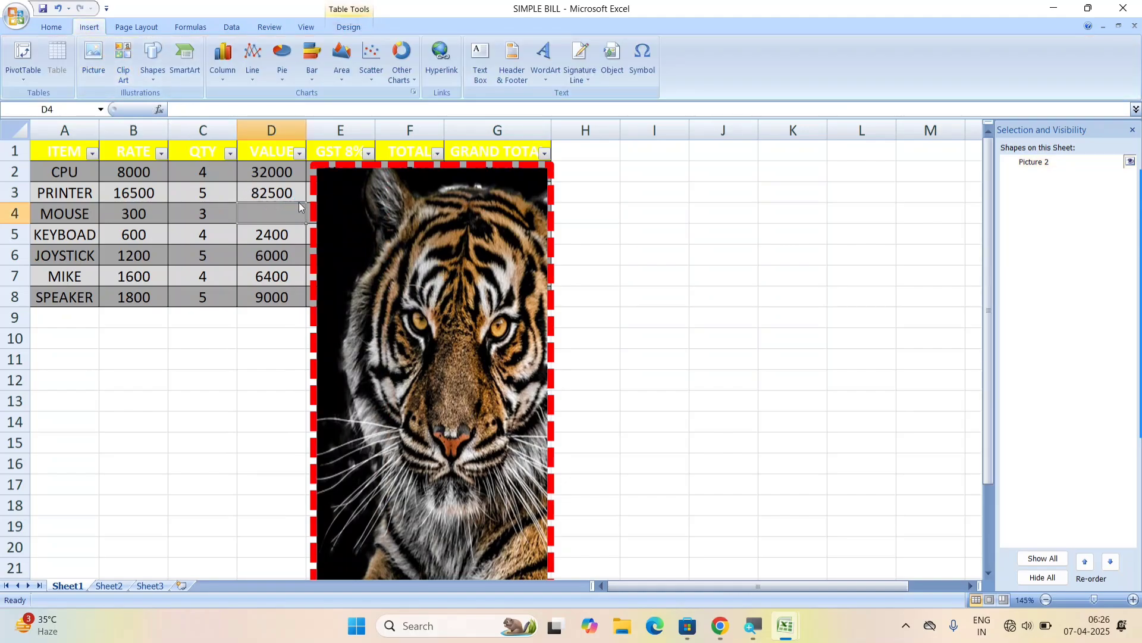
click(410, 312)
key(Delete)
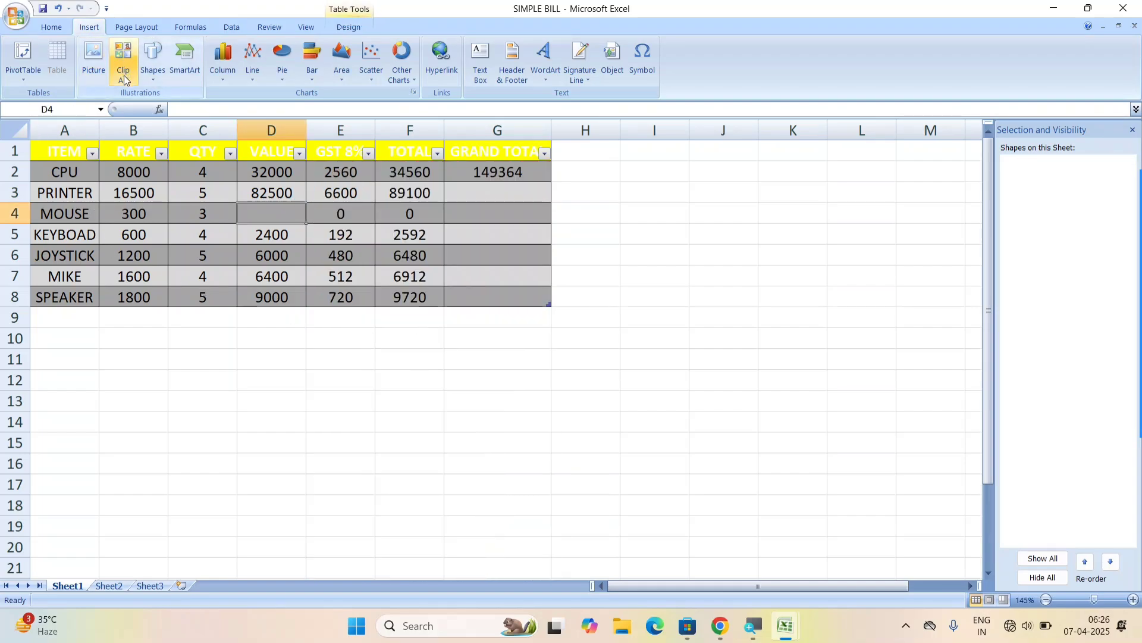
Step: Open the Clip Art pane and close the Selection and Visibility pane
click(122, 55)
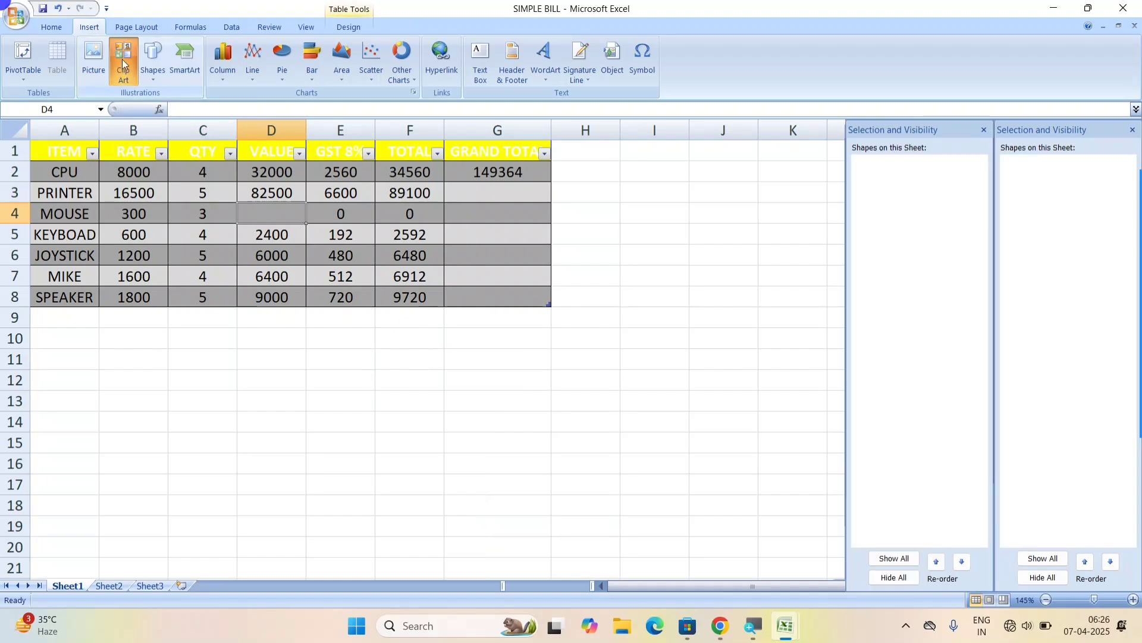
click(122, 59)
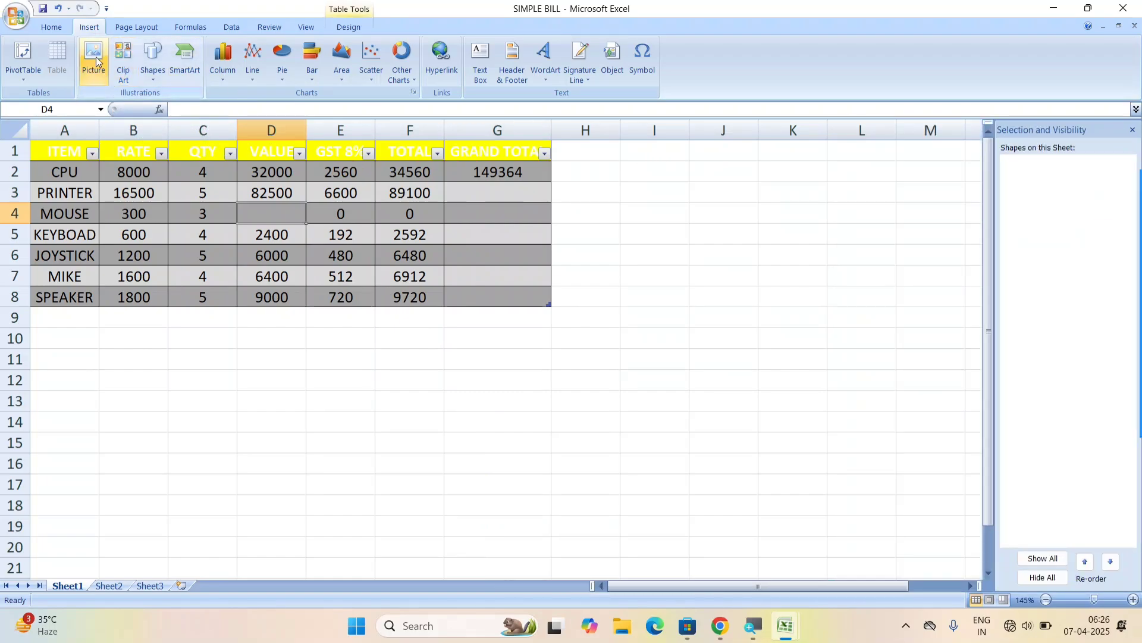
click(119, 63)
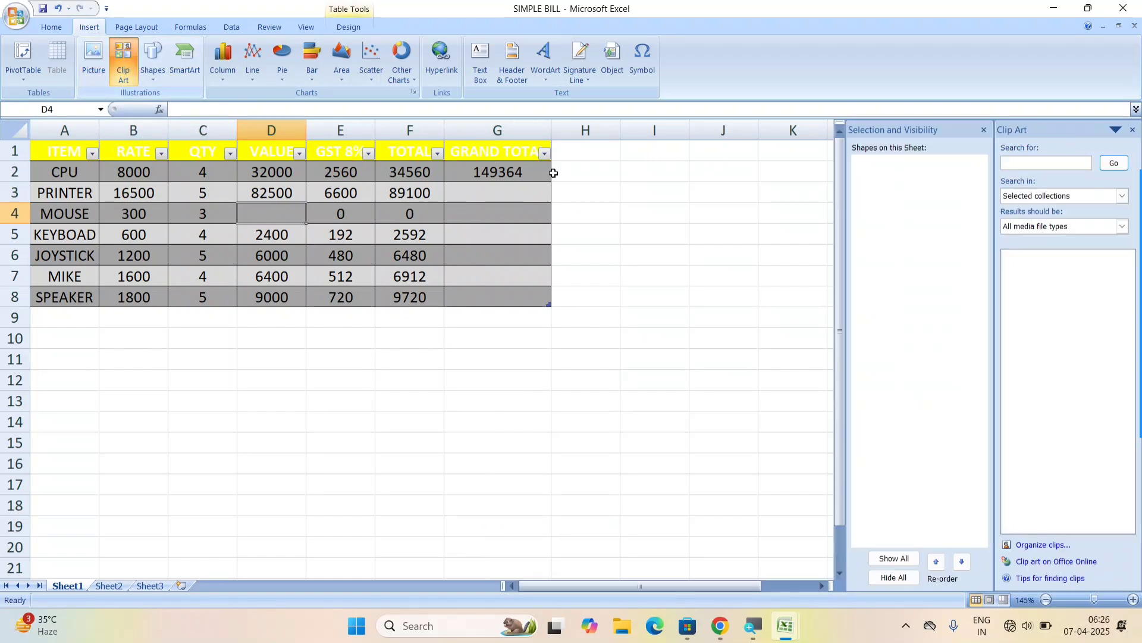
click(985, 129)
Step: Search clip art for COMPUTER, including Office Online, and insert the woman-at-computer and blue computer-with-globe clips
click(1040, 162)
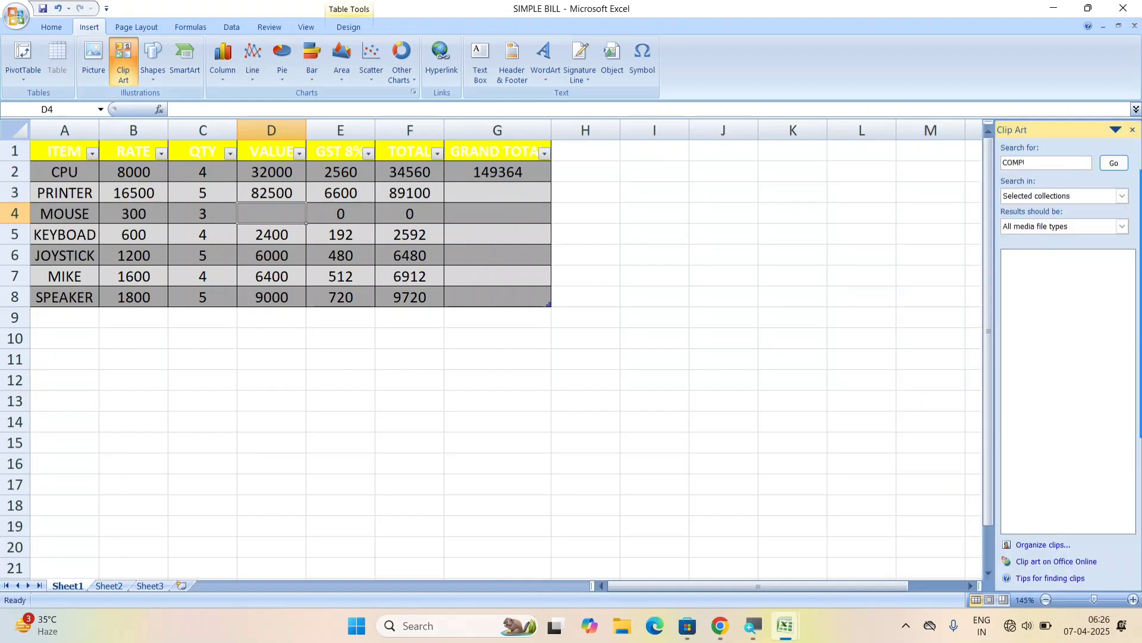
key(Return)
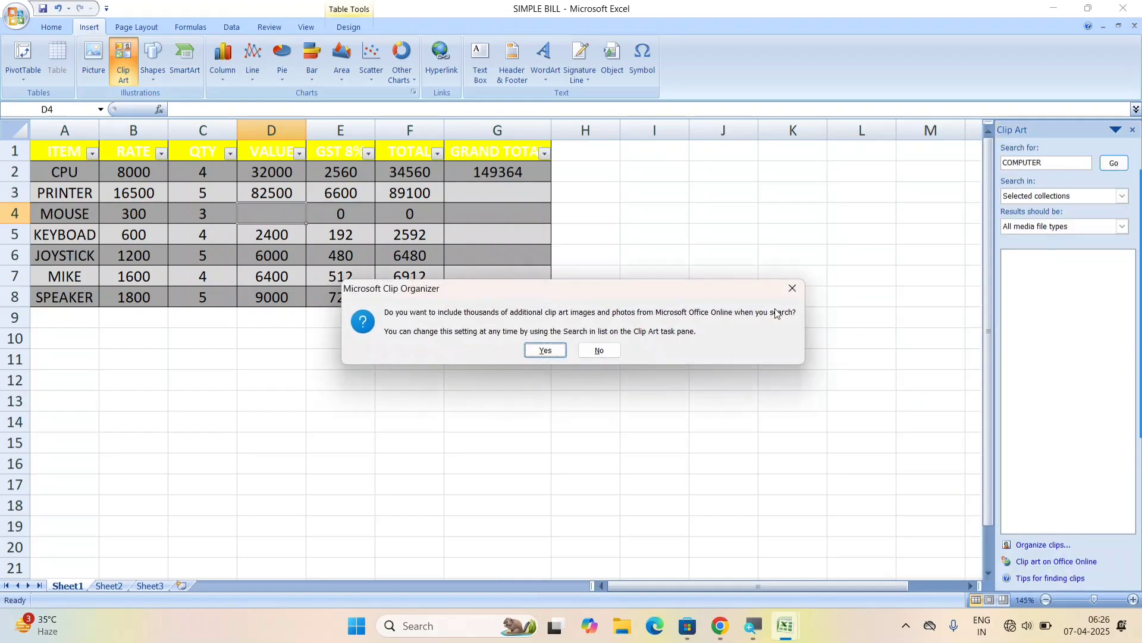
click(545, 349)
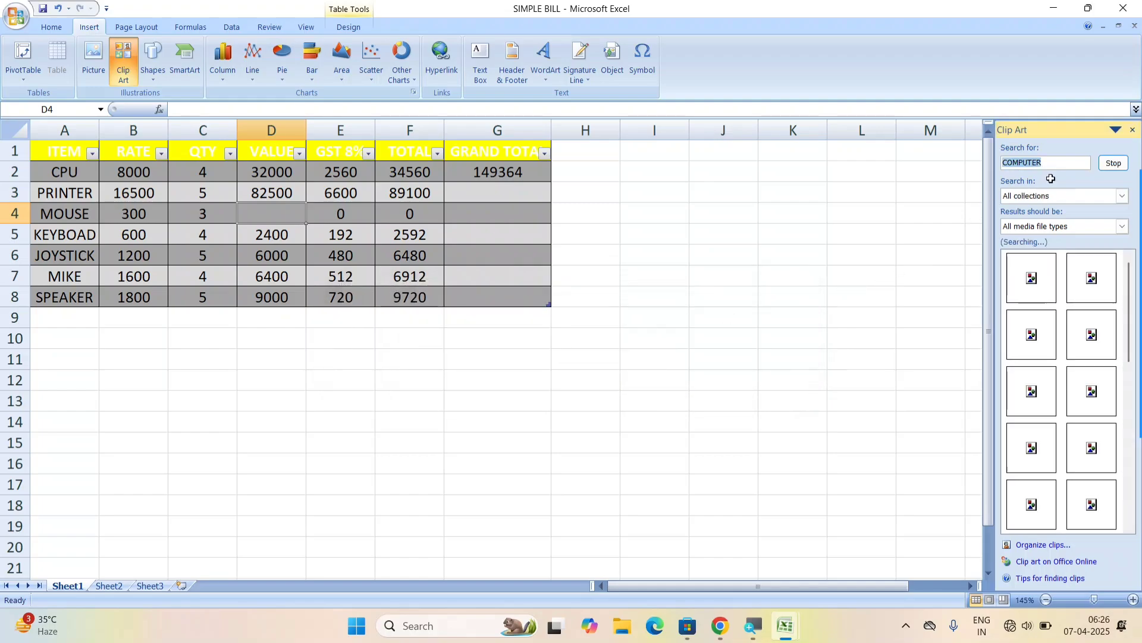
click(1033, 278)
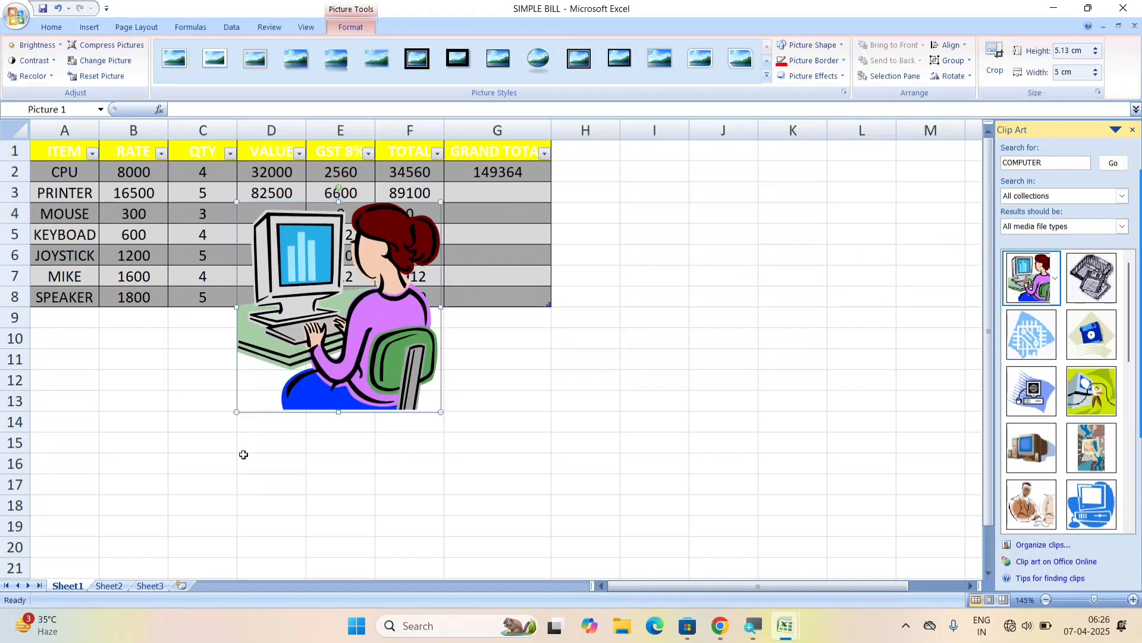
click(1031, 391)
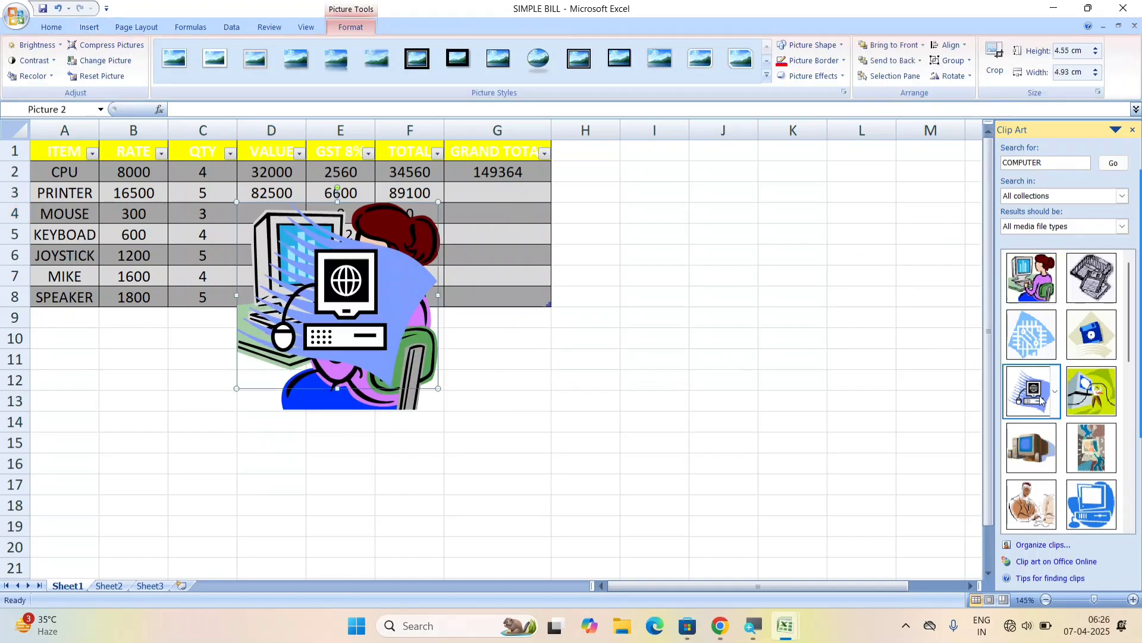
Step: Search clip art for SCHOOL and insert the clip of the teacher beside a green board
click(1062, 164)
text(SCHOOL)
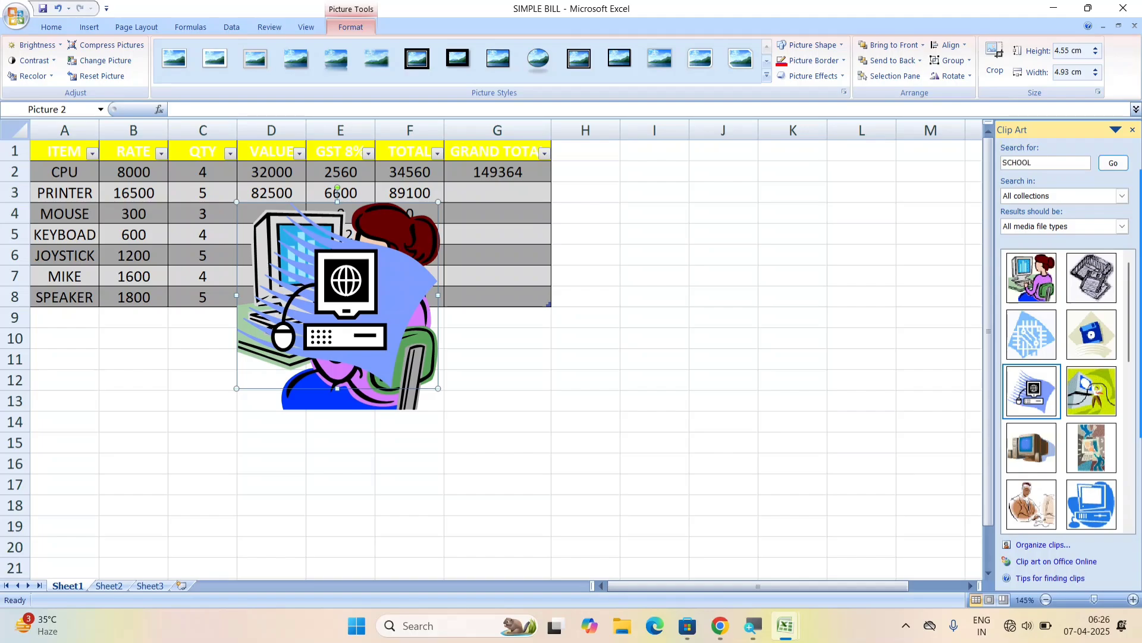
key(Return)
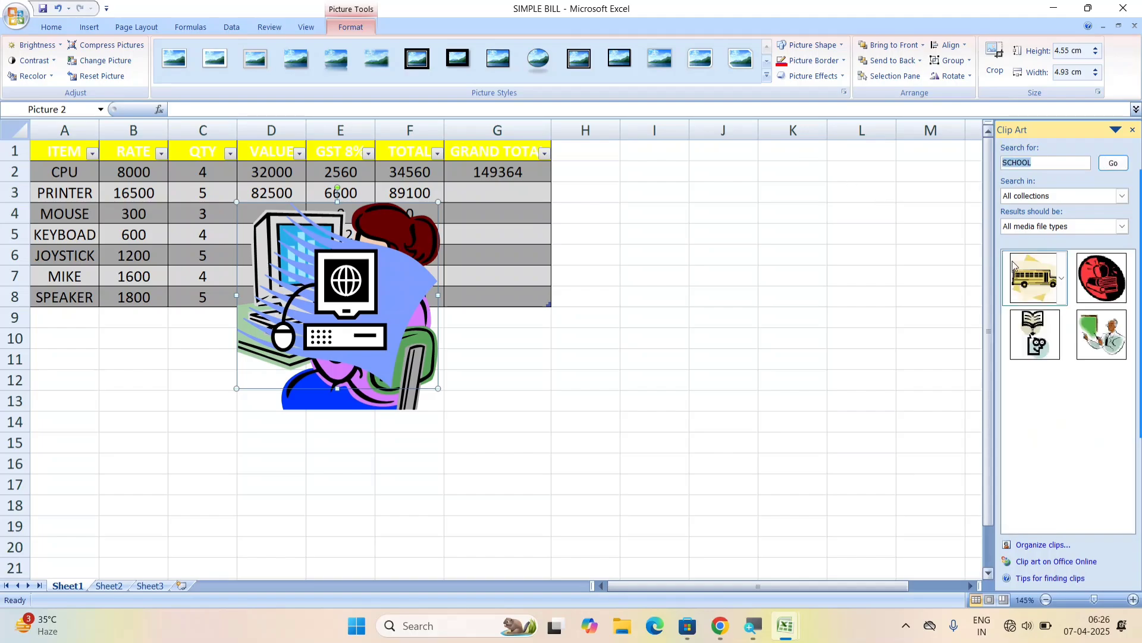
click(1084, 324)
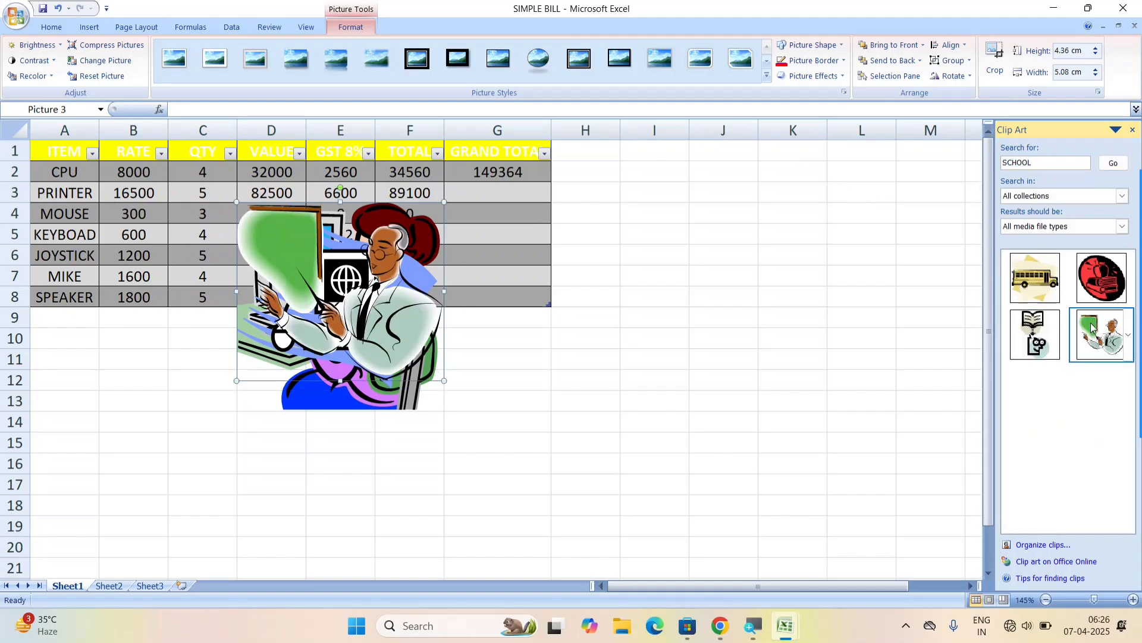
click(1045, 164)
drag(1045, 165, 507, 209)
text(ANIMLAL)
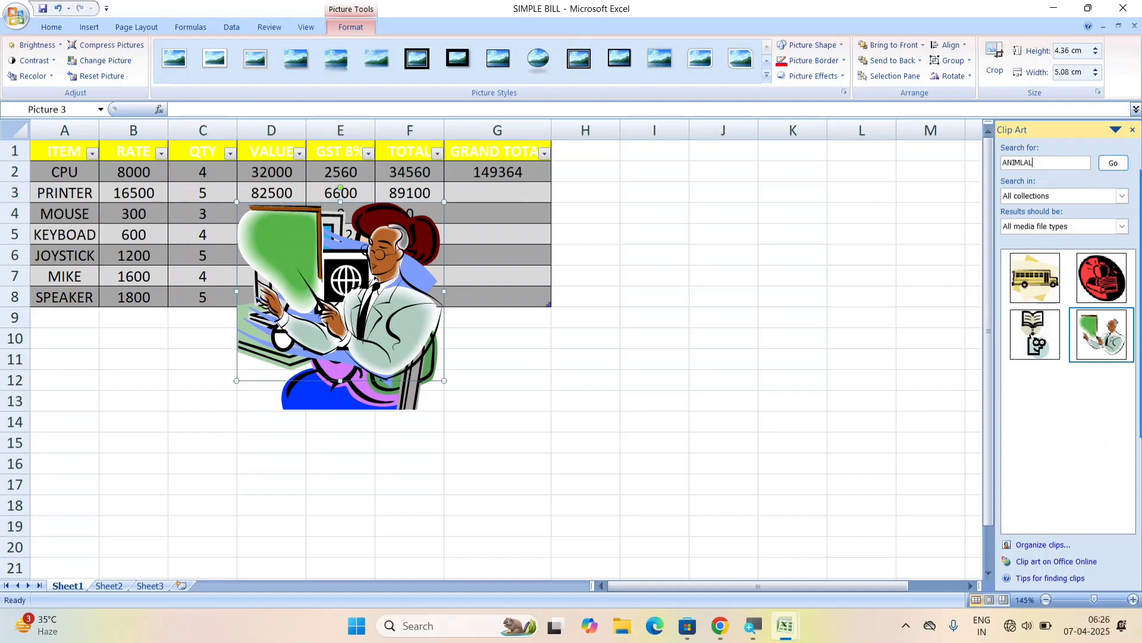
key(Return)
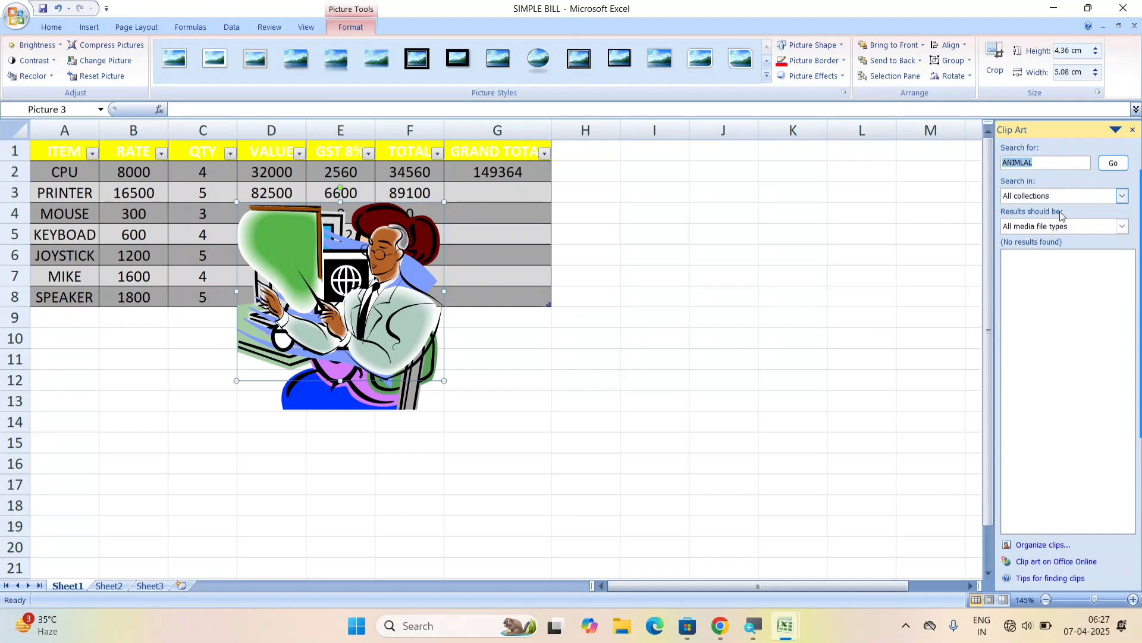
Step: Search clip art for ANIMAL and insert the white rabbit clip
click(1041, 162)
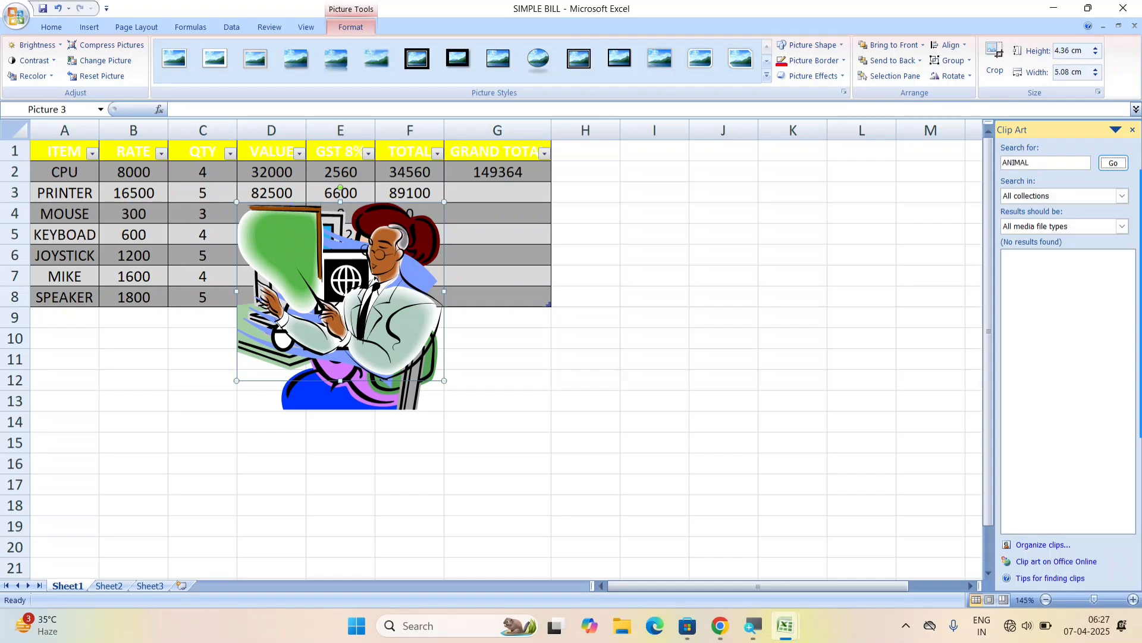
key(Return)
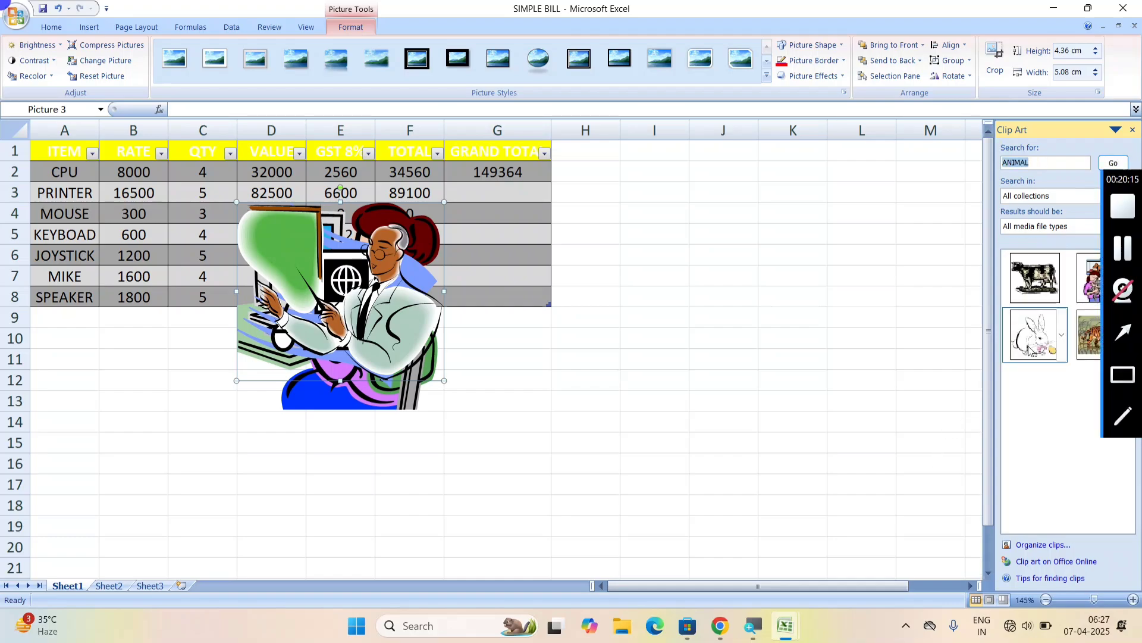
click(1030, 348)
Step: Spread the overlapping clips apart: rabbit over columns G to I, teacher over J to M, blue computer below at I to L, woman over B to E
drag(331, 309, 548, 309)
drag(605, 462, 860, 266)
drag(356, 321, 747, 500)
drag(397, 343, 296, 300)
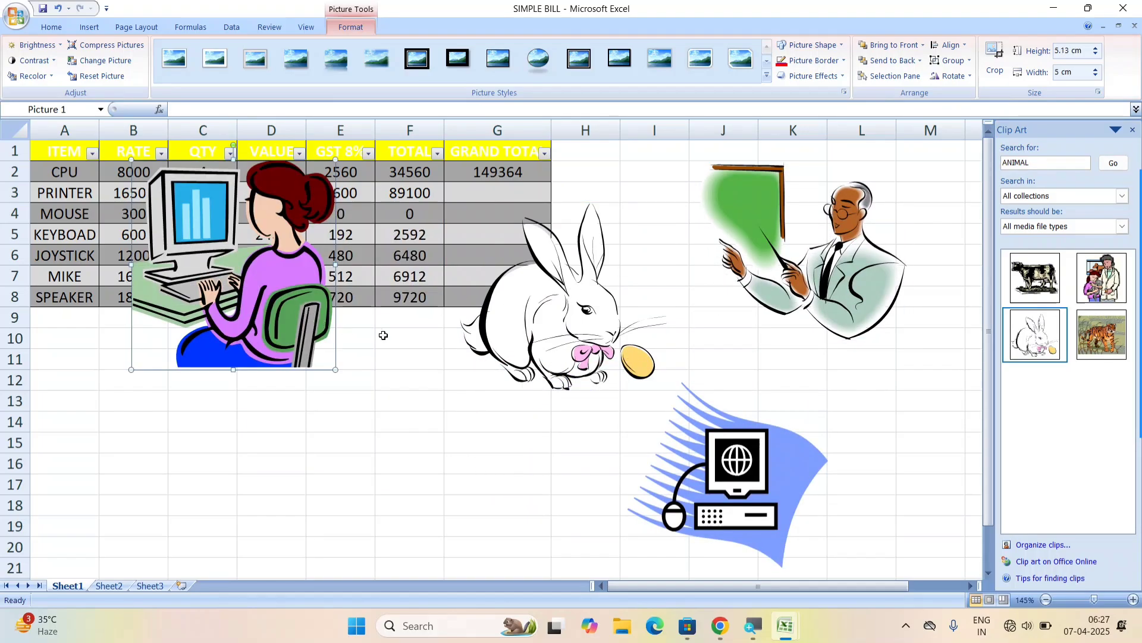
click(393, 400)
Step: Draw a circle about 7.3 cm high and 7.4 cm wide over columns D to G, rows 5 to 19
click(89, 27)
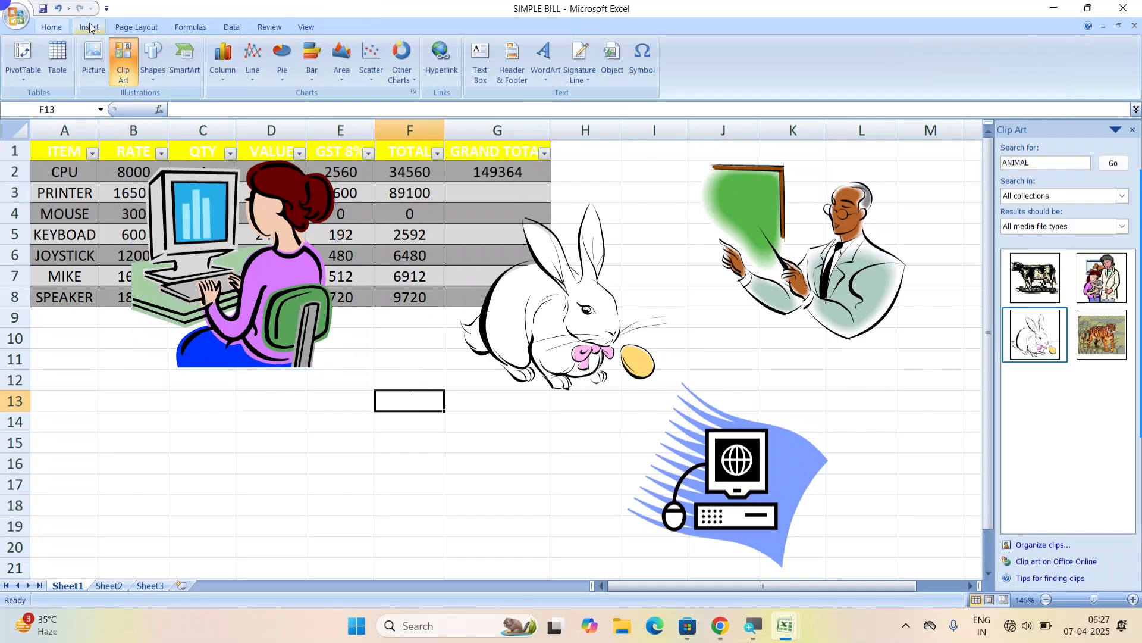
click(152, 83)
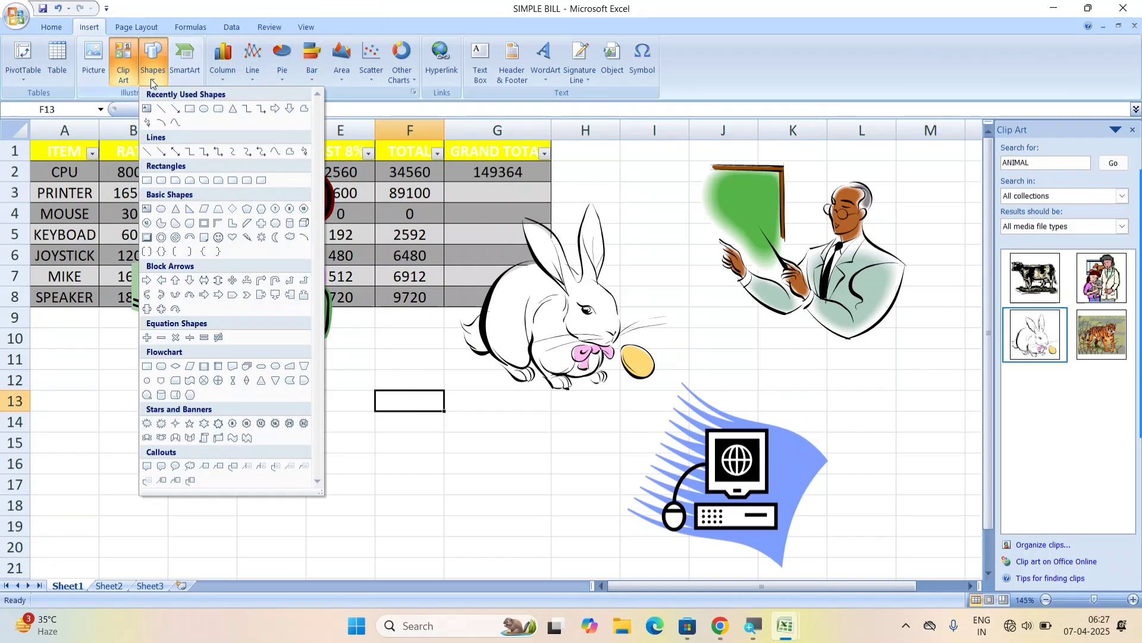
click(203, 109)
drag(256, 230, 558, 527)
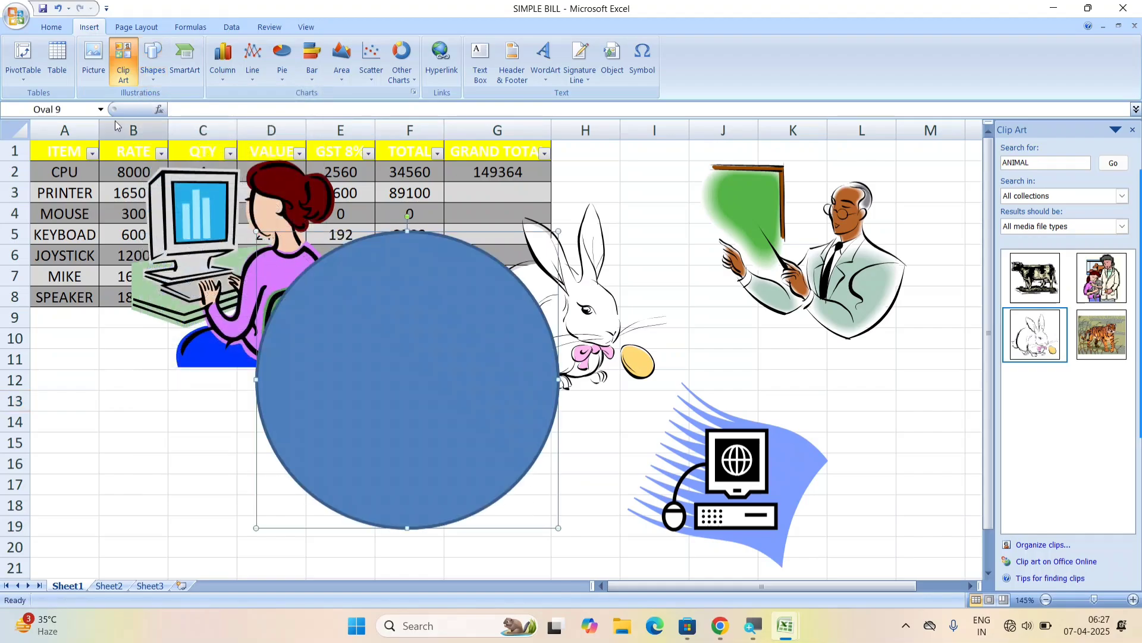
Step: Draw a large isosceles triangle near the teacher clip and move it over columns I to L, rows 4 to 14
click(89, 28)
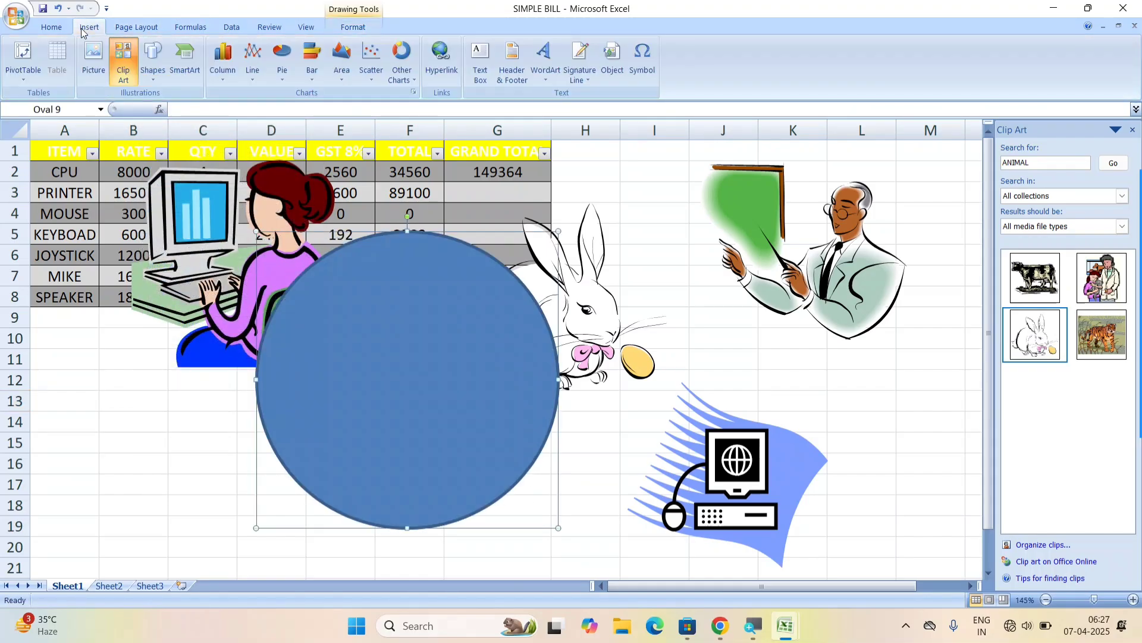
click(152, 62)
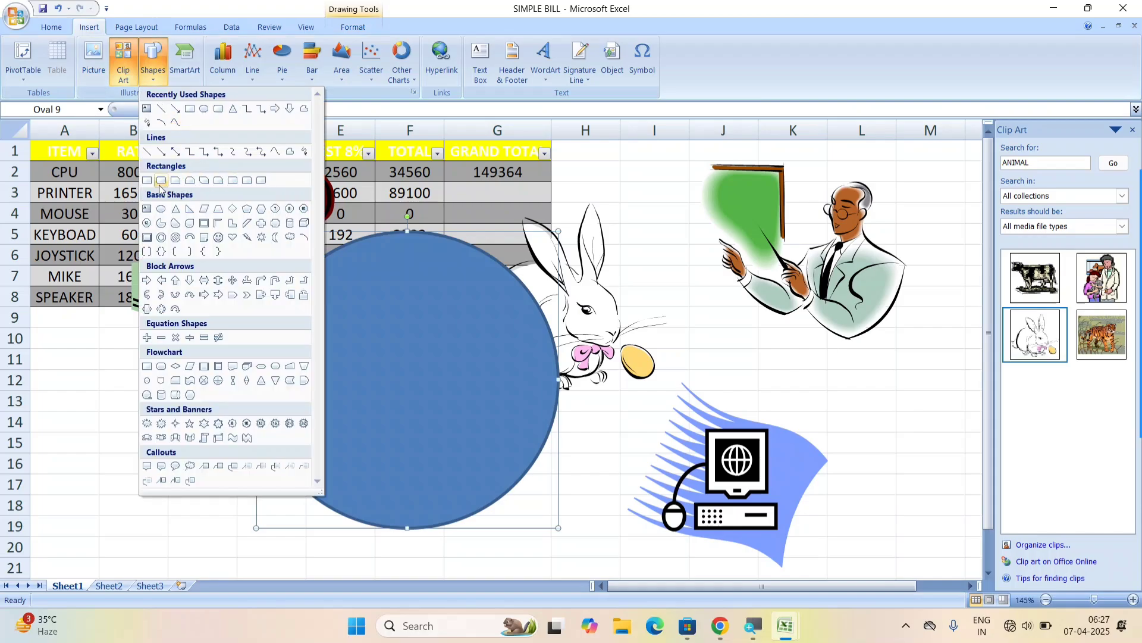
click(233, 109)
mouse_move(777, 210)
mouse_down()
mouse_move(993, 357)
mouse_move(1000, 418)
mouse_up()
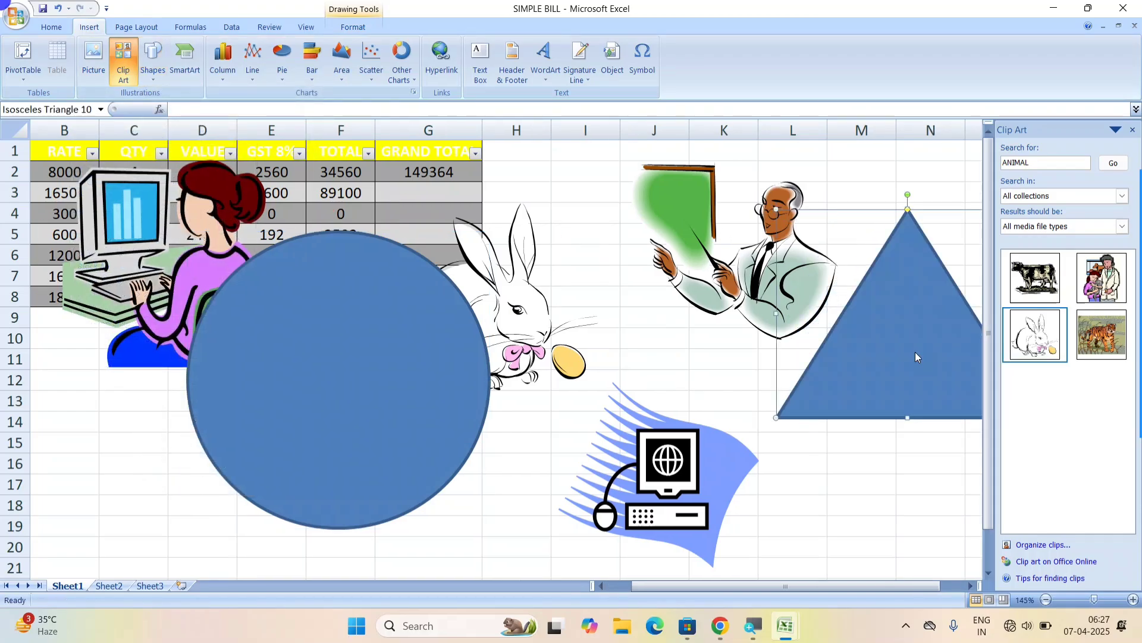
drag(915, 356, 706, 353)
Step: Change the circle into a rectangle and shrink it to about 5.5 × 6.3 cm over columns D to G
click(367, 403)
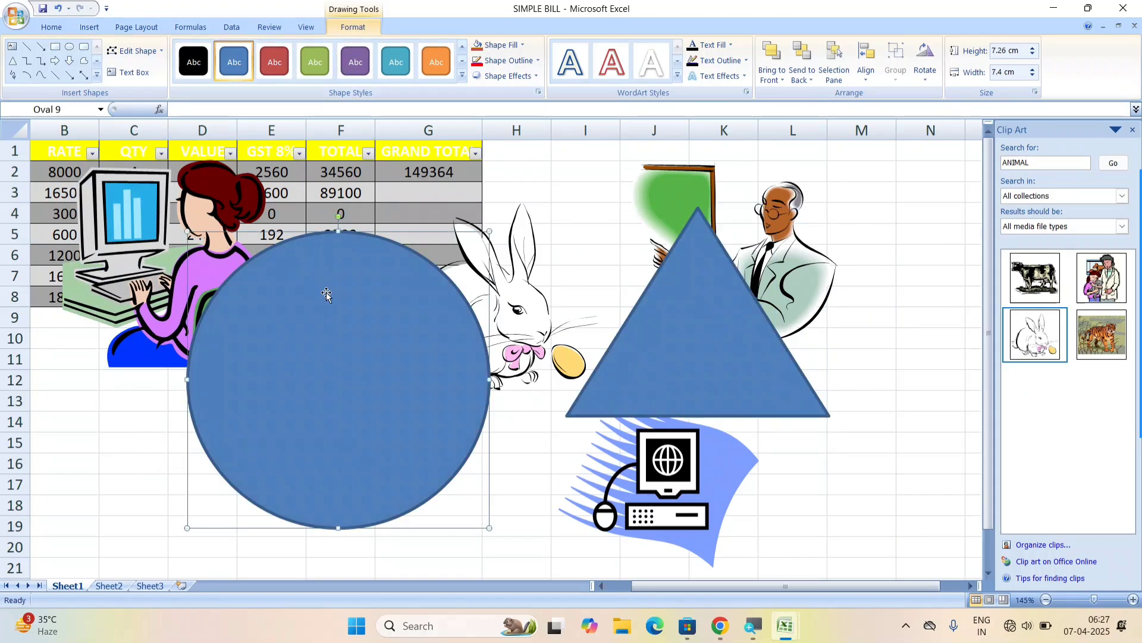
click(142, 52)
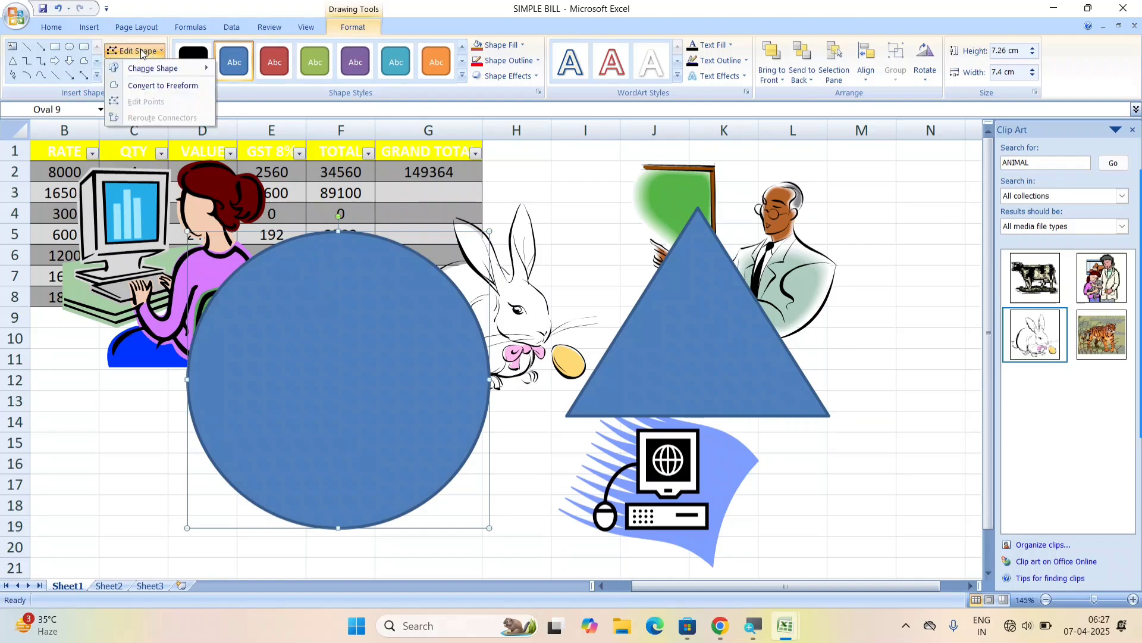
mouse_move(178, 72)
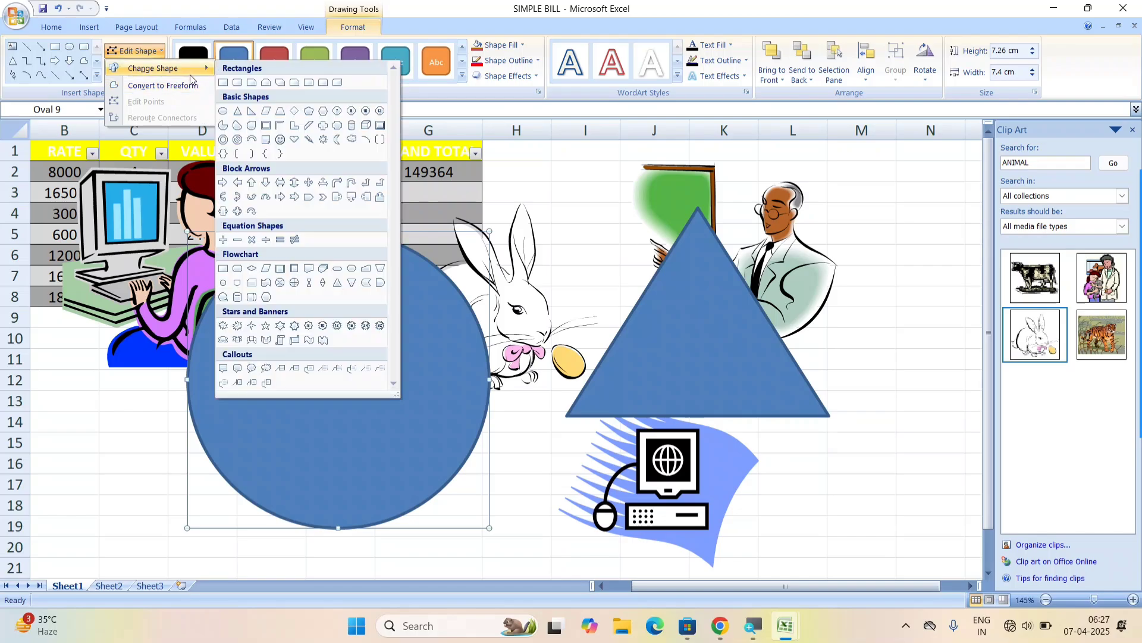
click(223, 84)
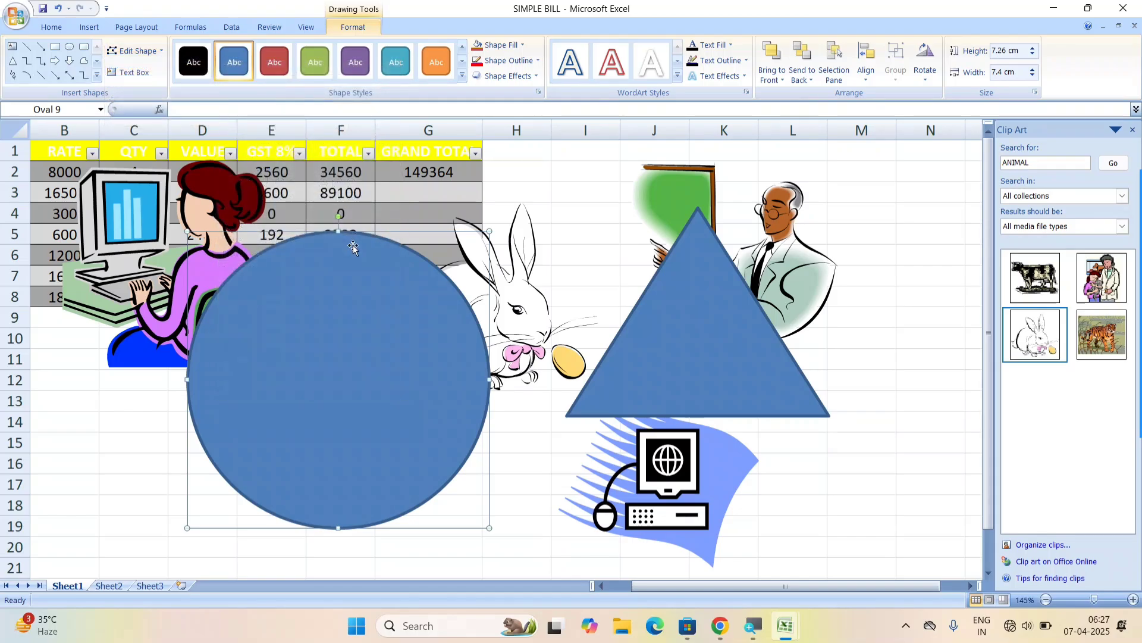
drag(490, 230, 446, 304)
drag(389, 388, 380, 342)
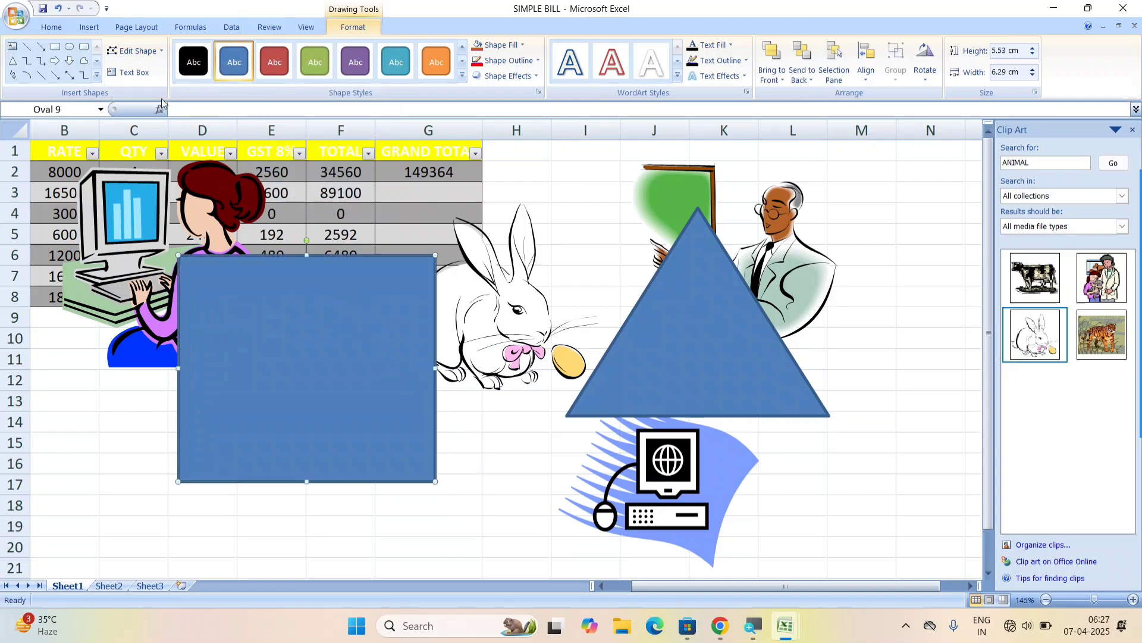
Step: Convert the rectangle to a freeform and enlarge it to about 7.3 cm high and 7.3 cm wide
click(135, 51)
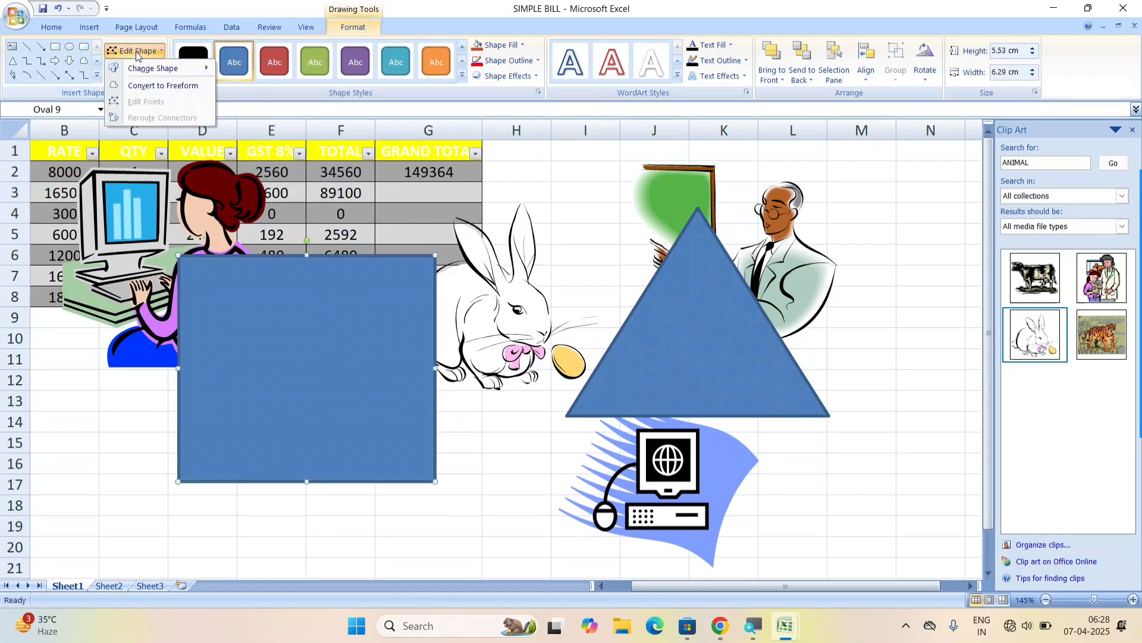
click(197, 87)
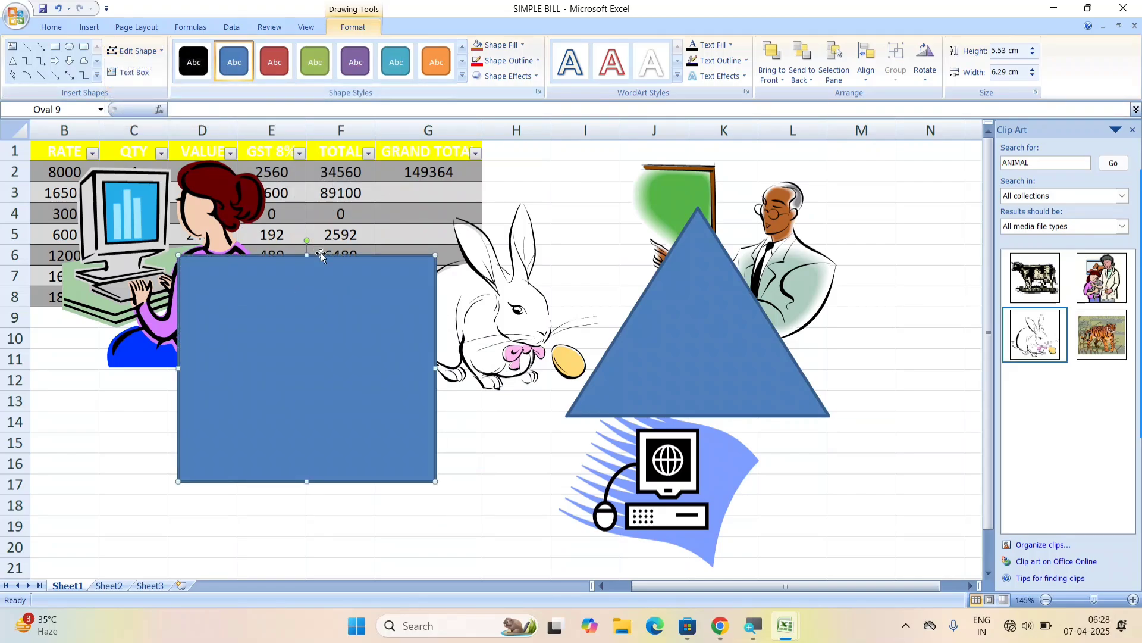
drag(435, 255, 475, 184)
Step: Edit the square freeform's points, moving its upper-right corner point into cell D15 to make a thin L-like shape
click(142, 56)
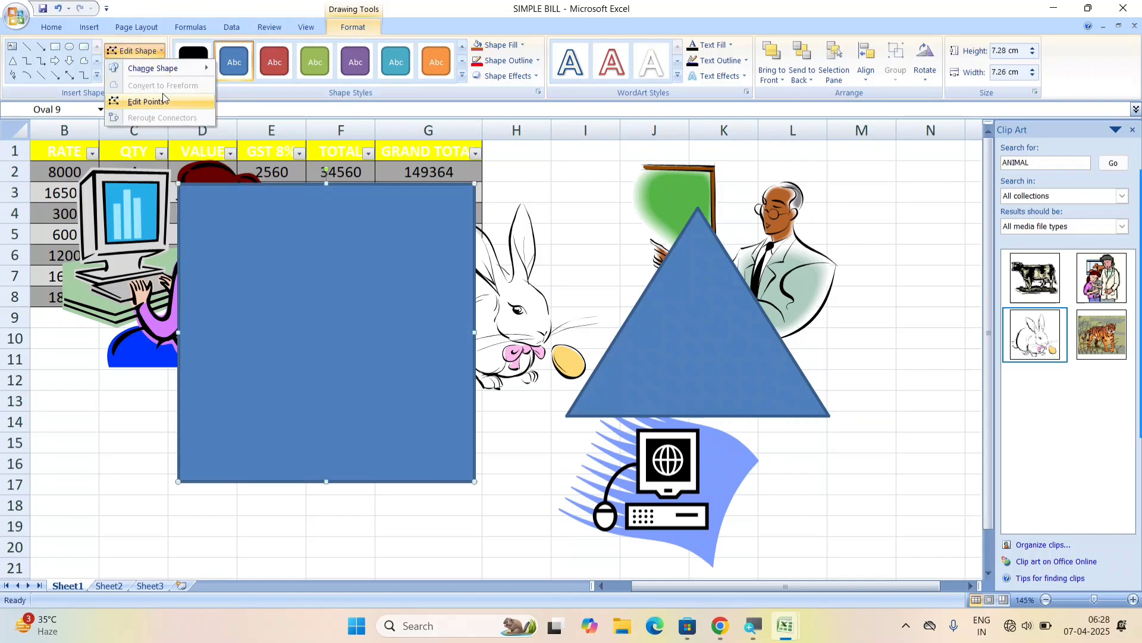
click(395, 228)
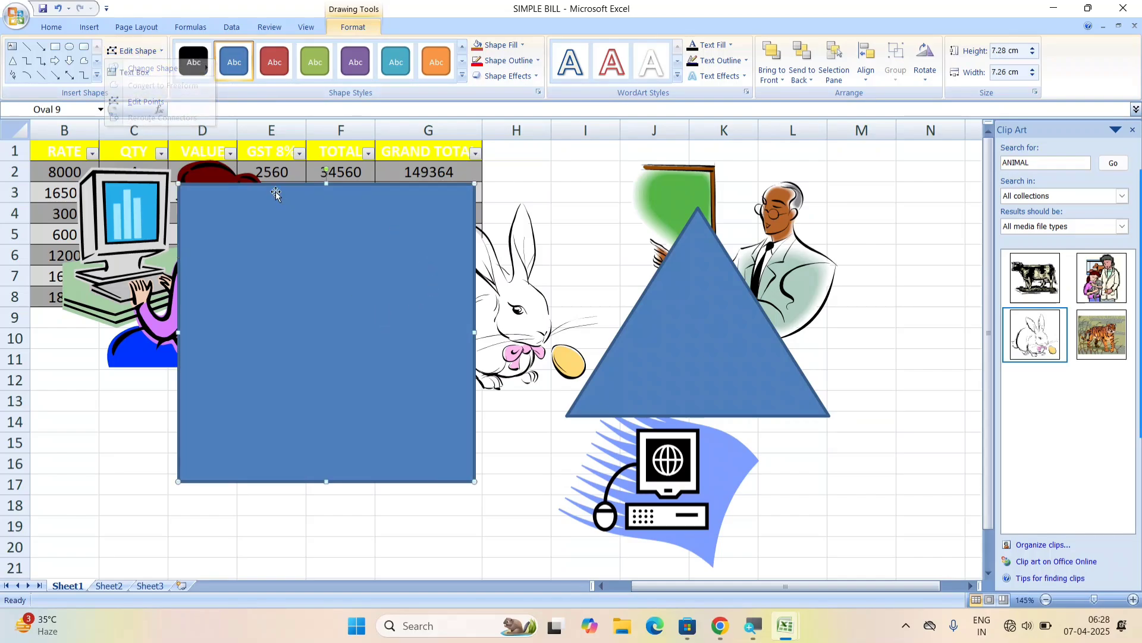
click(138, 51)
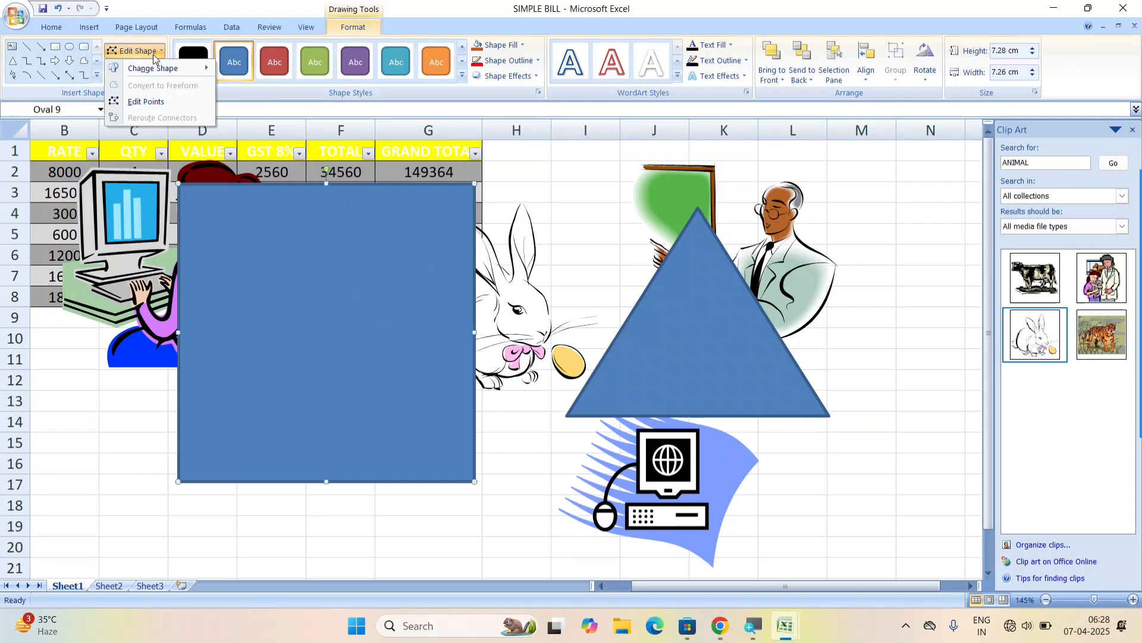
click(155, 105)
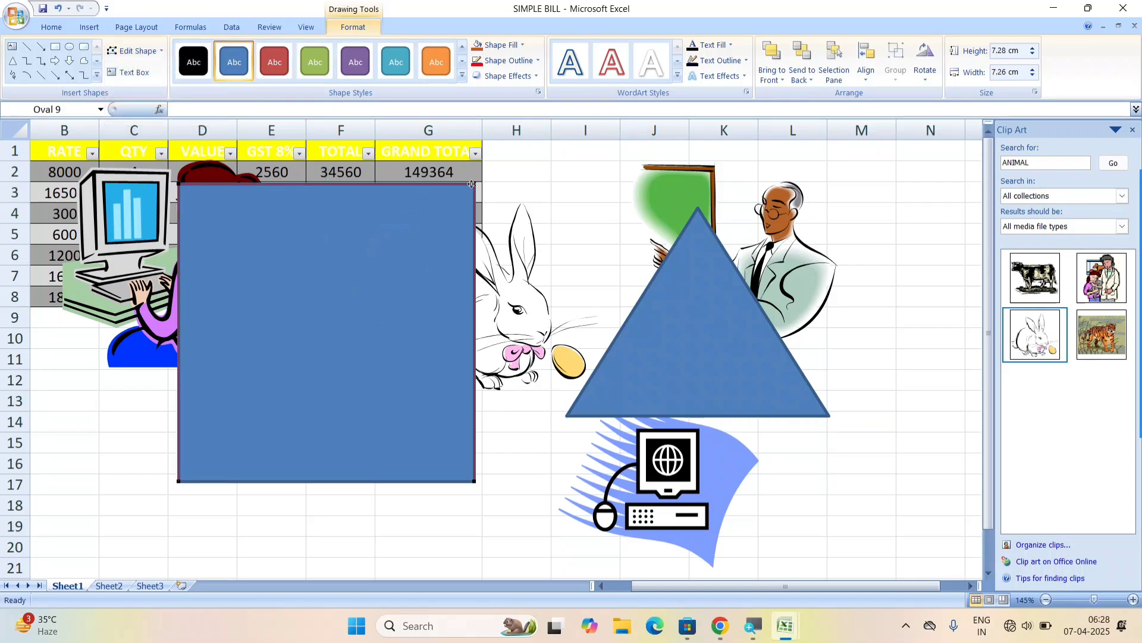
drag(472, 183, 228, 446)
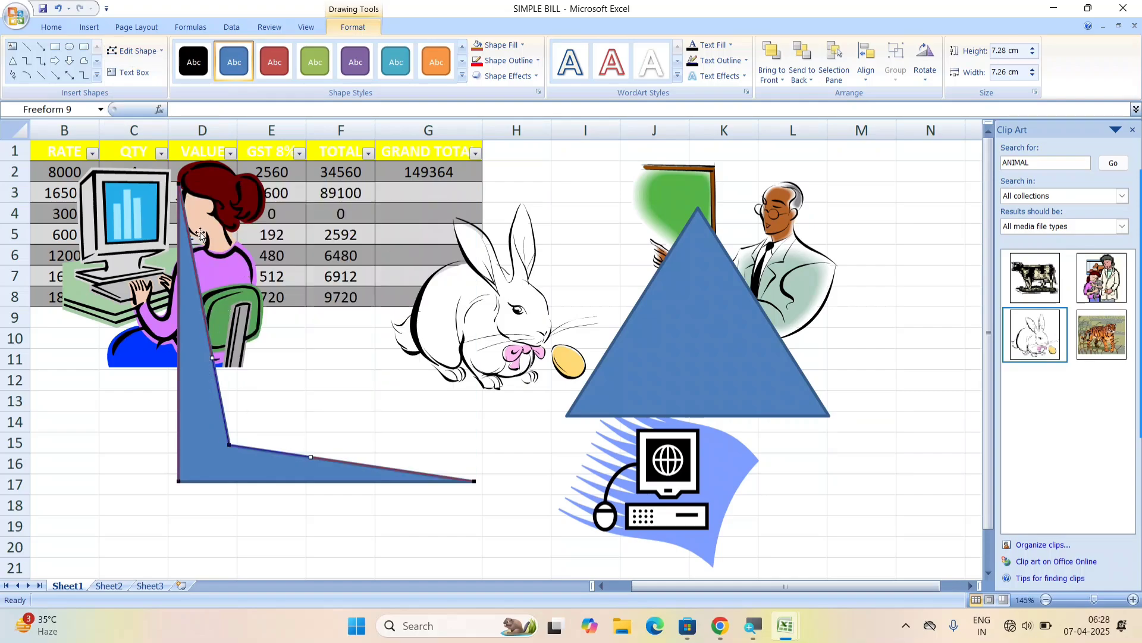
Step: Convert the isosceles triangle over columns I to L to a freeform
click(773, 302)
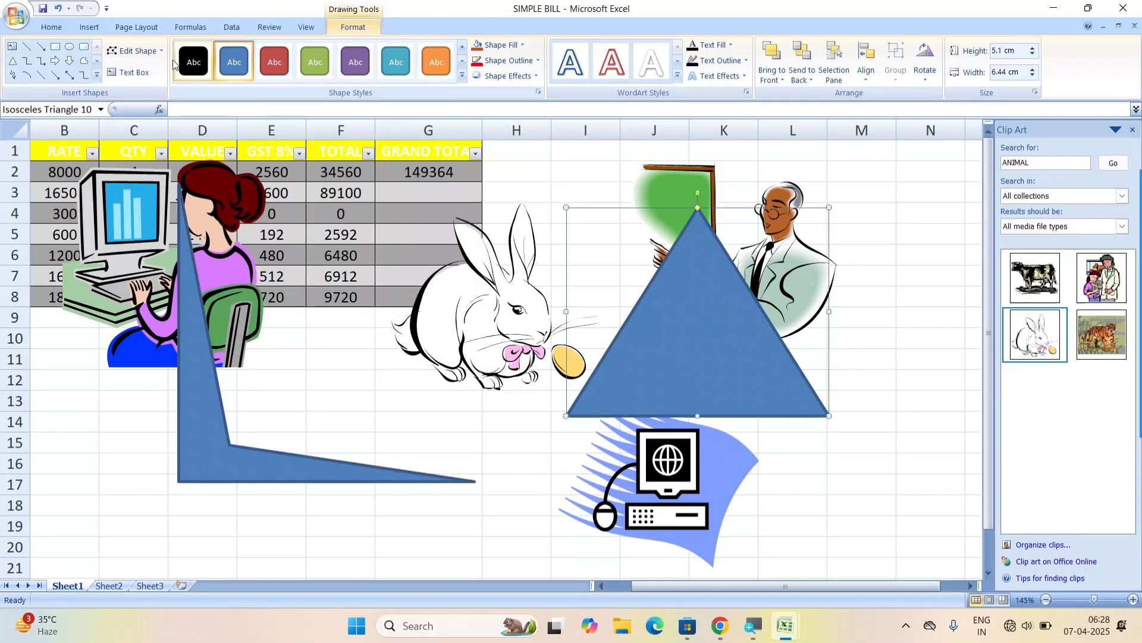
click(158, 53)
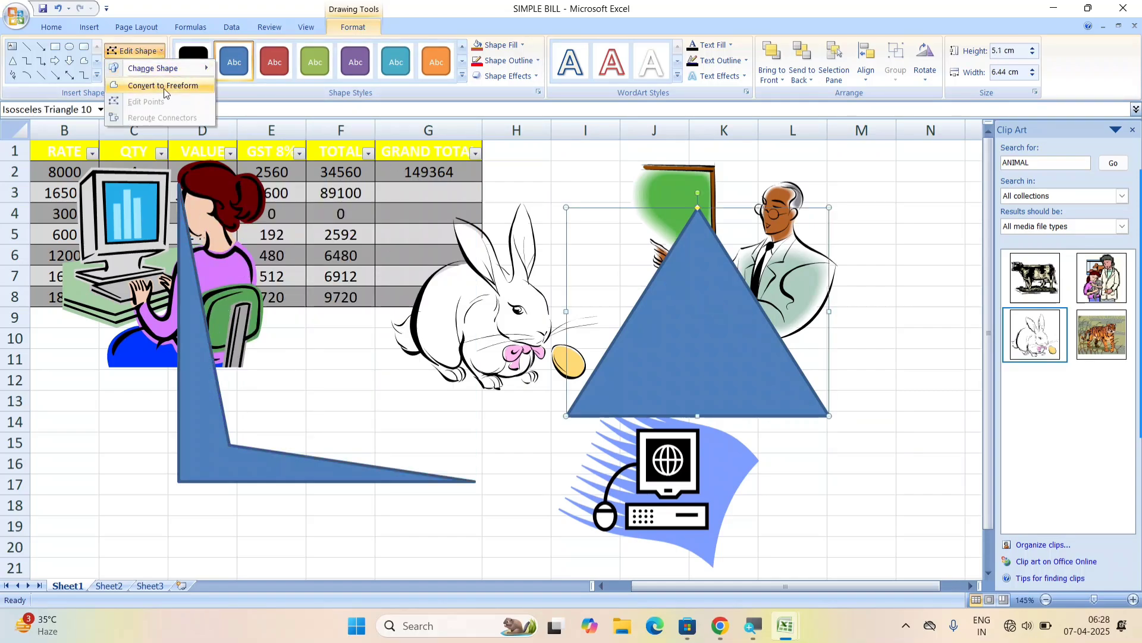
click(711, 348)
click(130, 53)
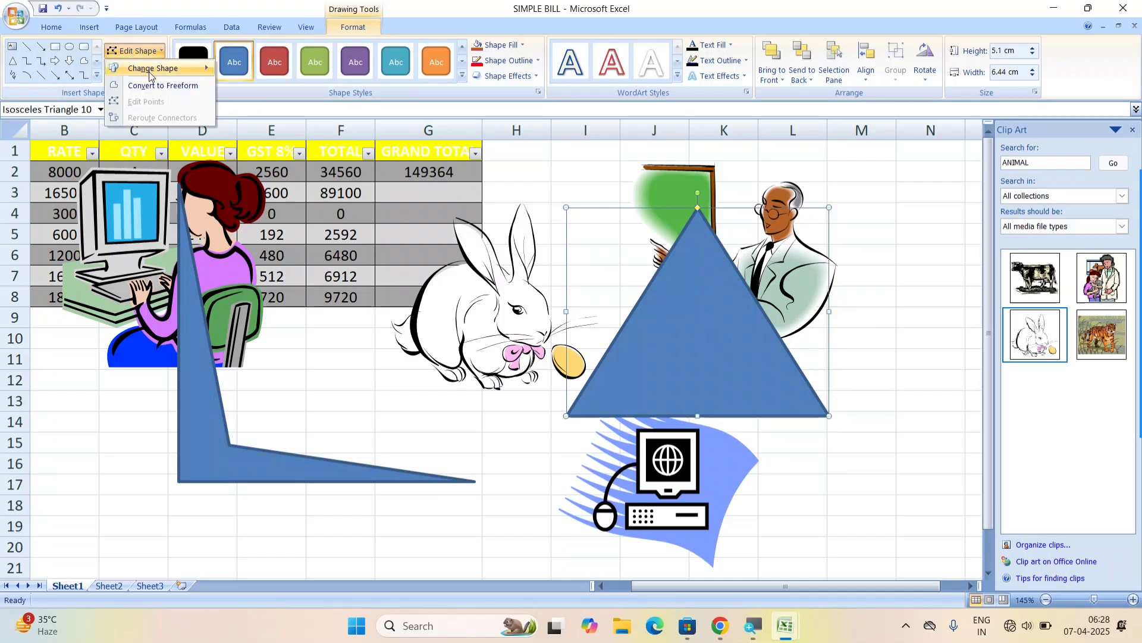
click(165, 86)
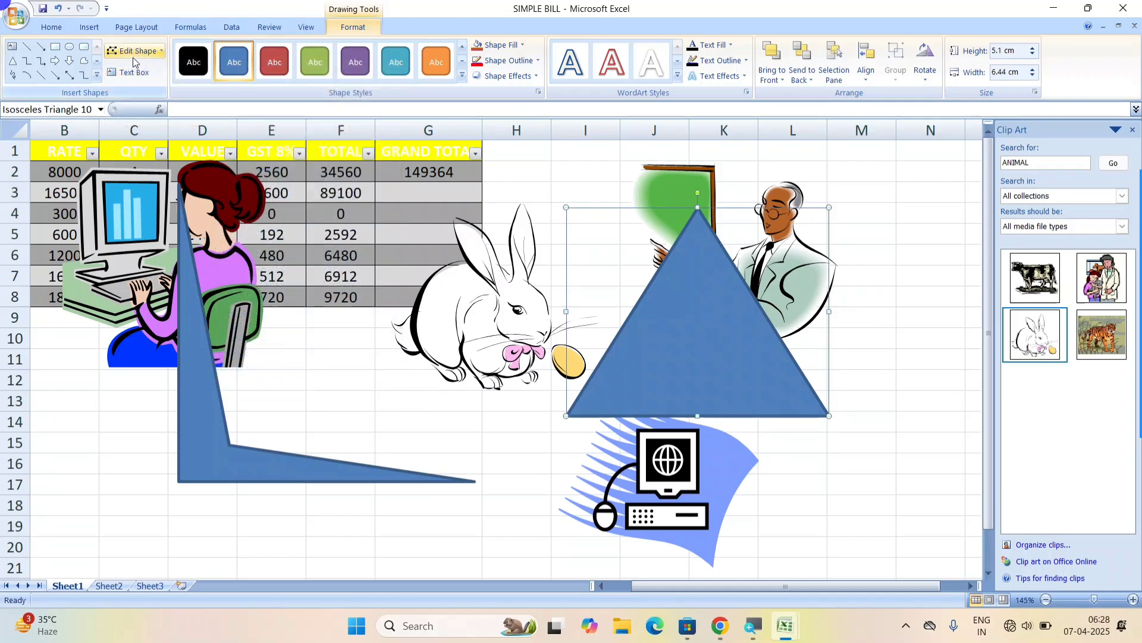
Step: Edit the triangle's points, moving its apex over to cell G5
click(134, 56)
click(149, 102)
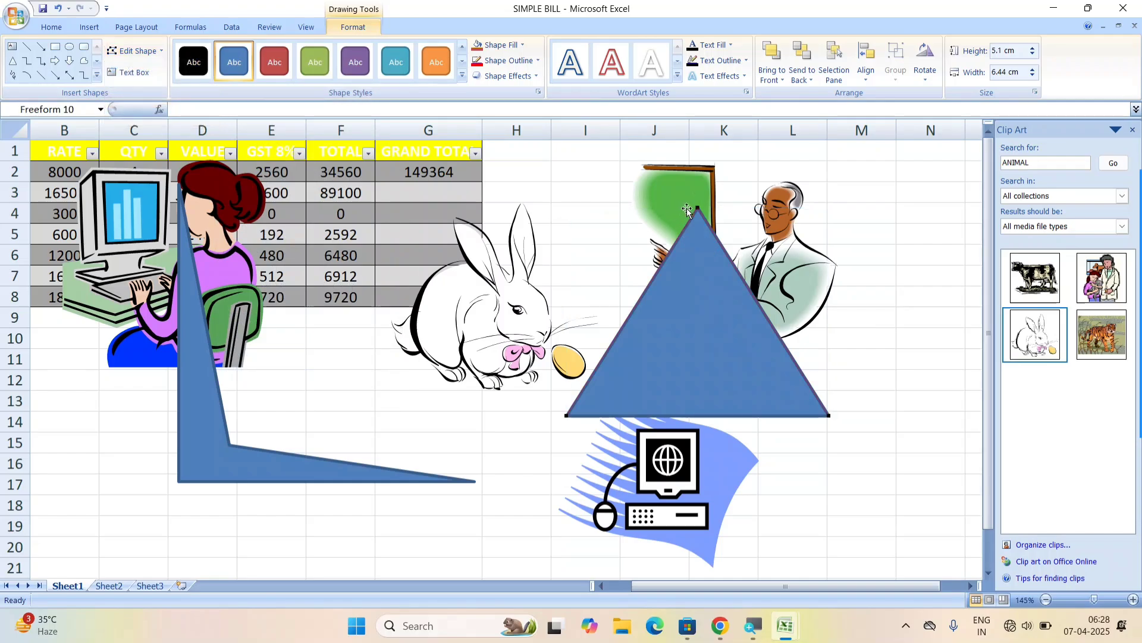
drag(693, 210, 397, 238)
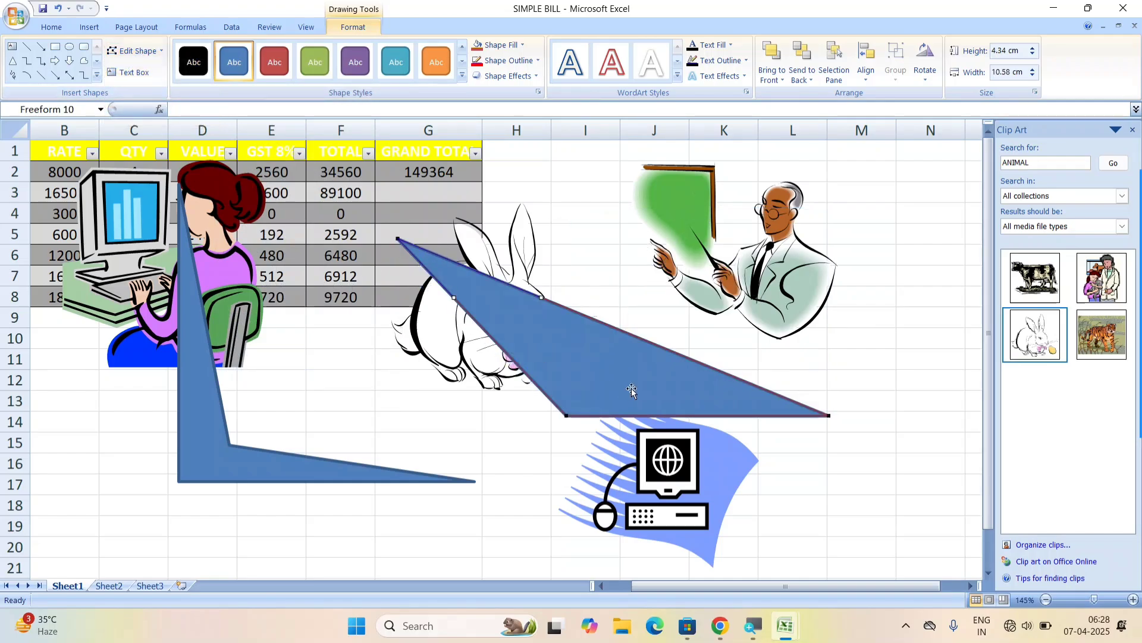
Step: Bend the slanted triangle's long upper edge into a curve by pulling the apex point's handle out to column N, near row 4
click(139, 51)
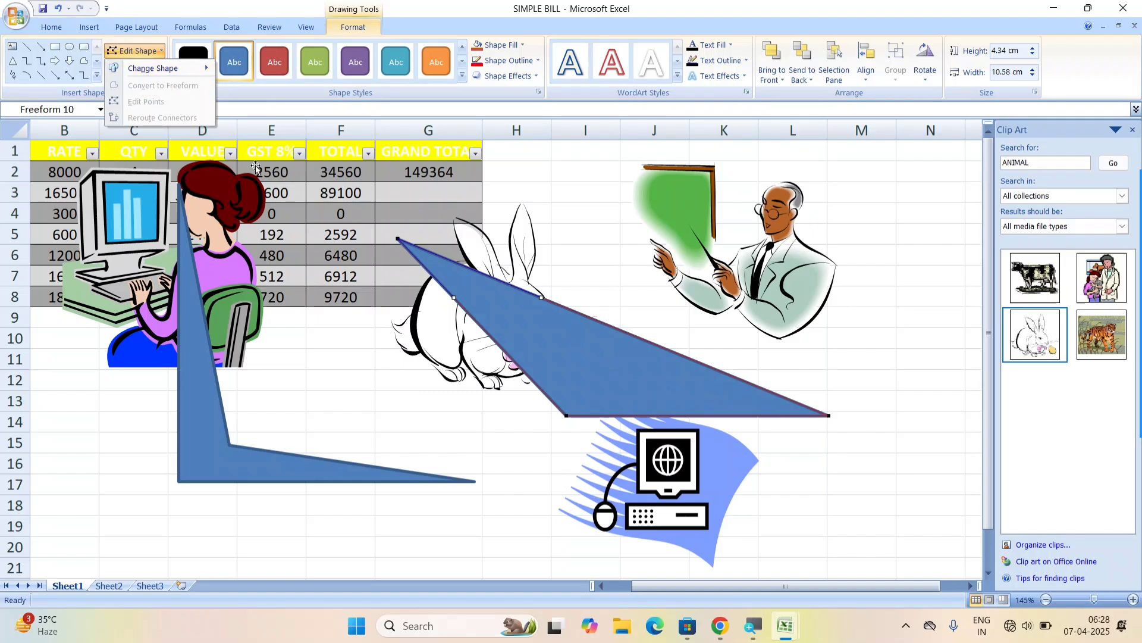
key(Escape)
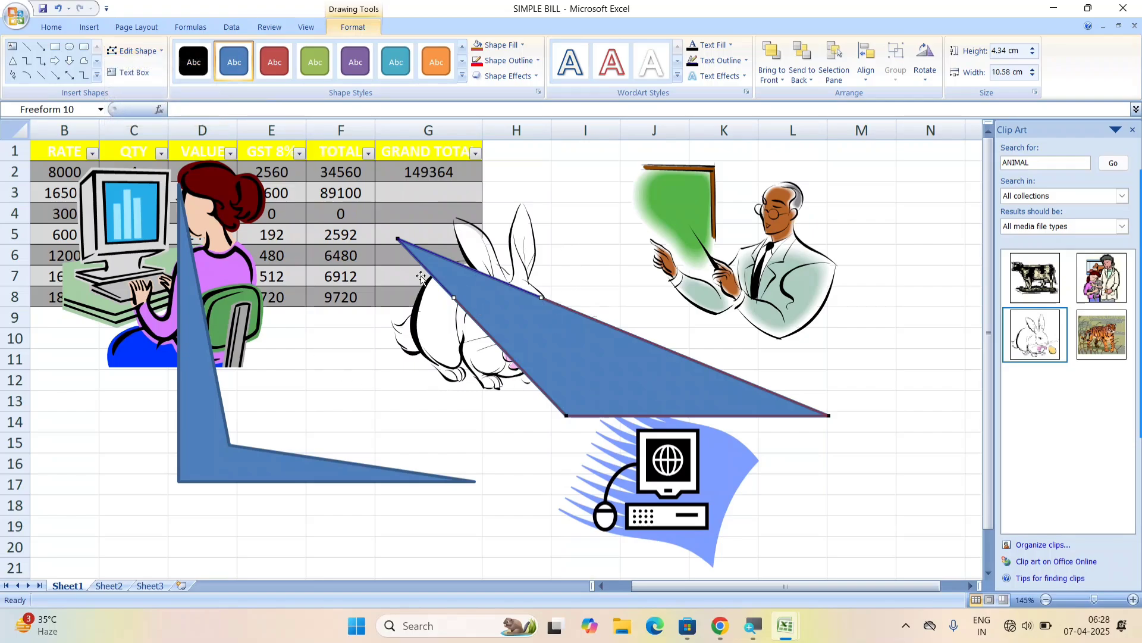
drag(543, 296, 964, 203)
click(452, 417)
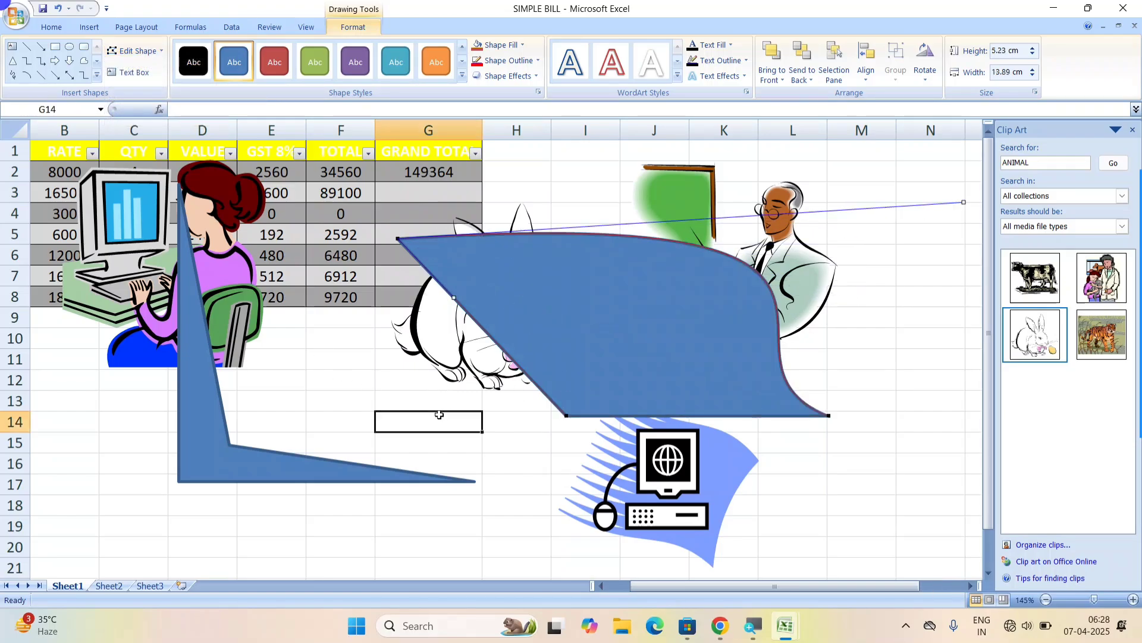
Step: Reselect the curved freeform and bring back its shape formatting tools
click(90, 28)
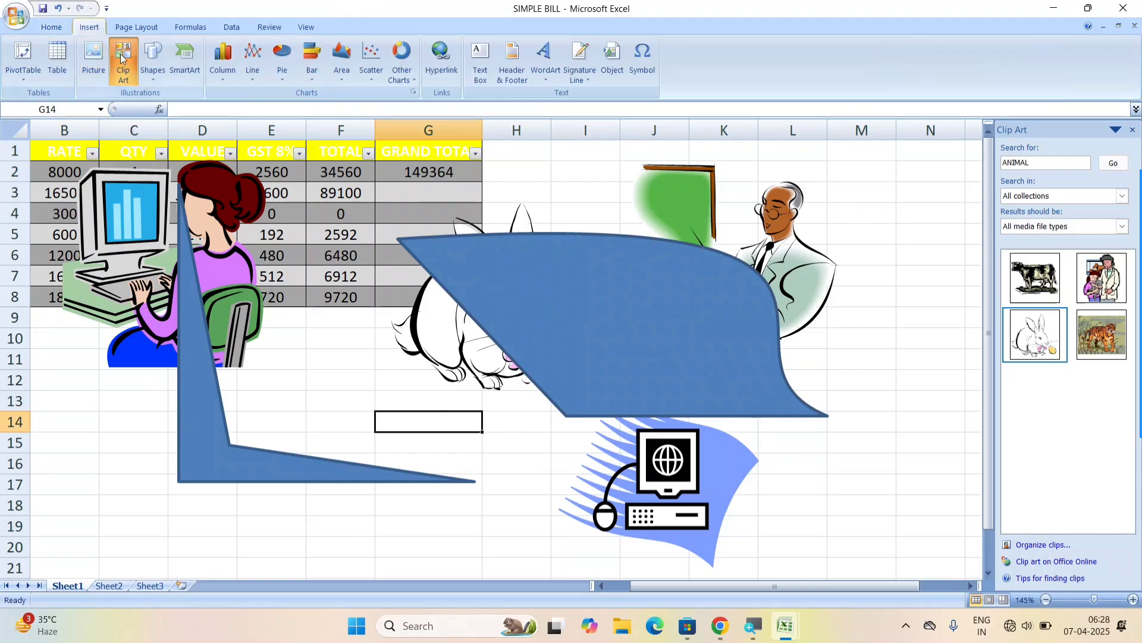
click(154, 80)
click(502, 288)
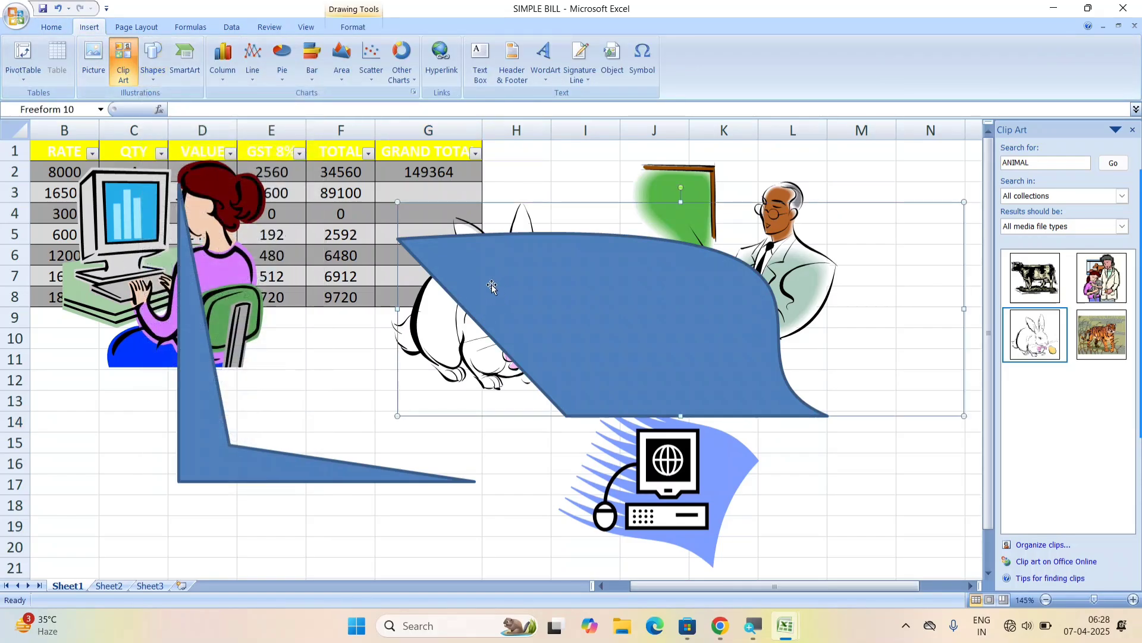
click(345, 27)
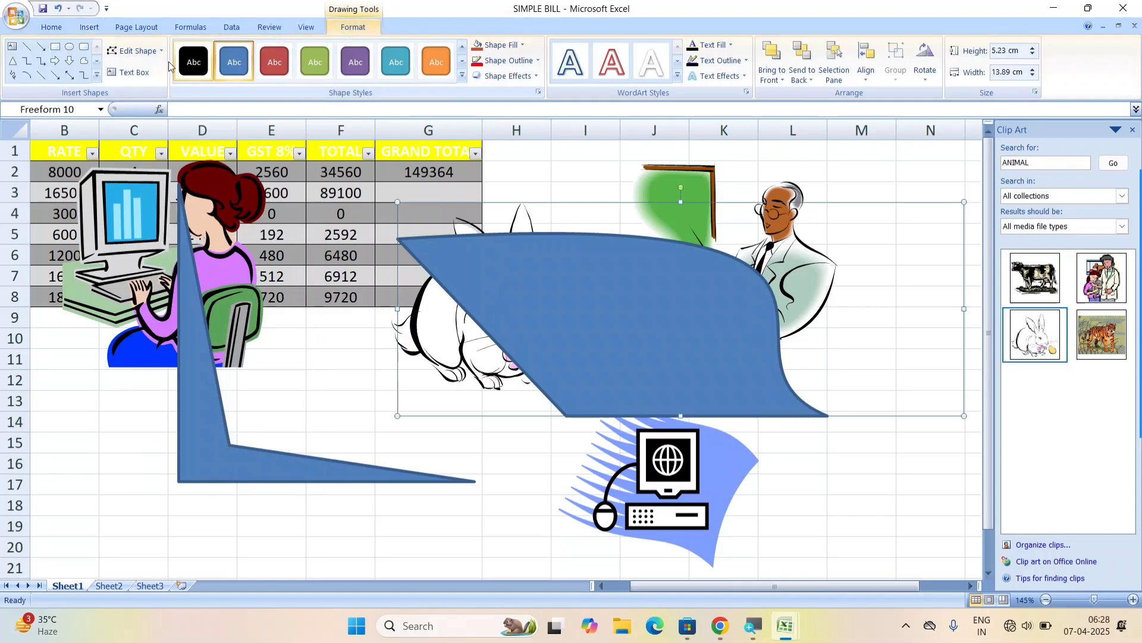
Step: Add the text RETREDFGDFGFDGDFGDFG inside the large curved blue freeform shape
click(142, 73)
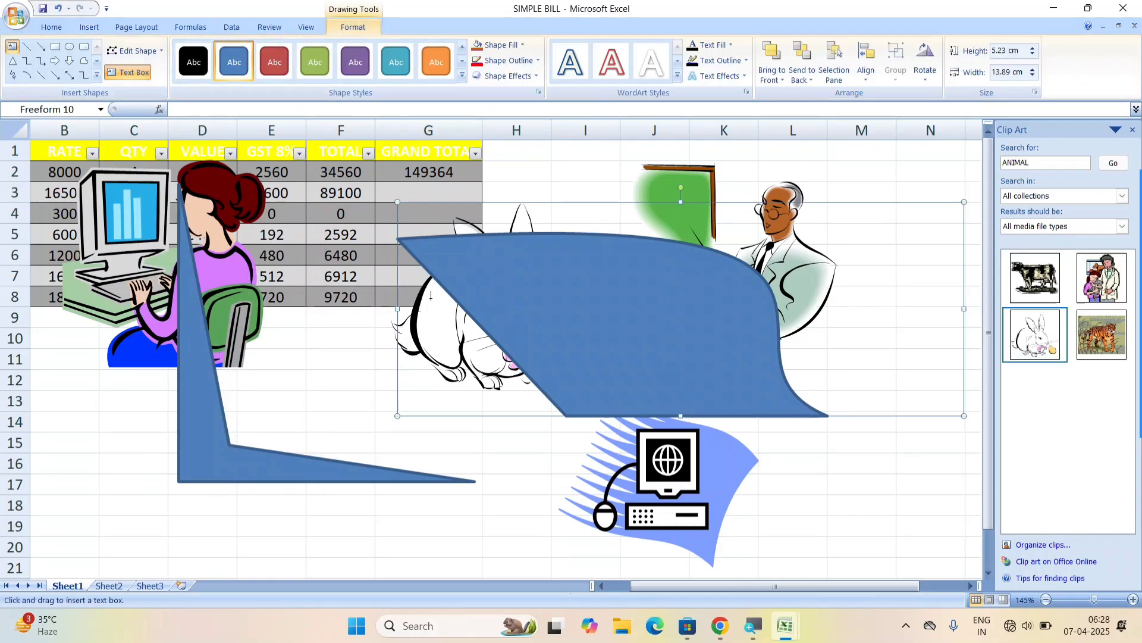
click(542, 277)
text(RETREDFGDFGFDGDFGDFG)
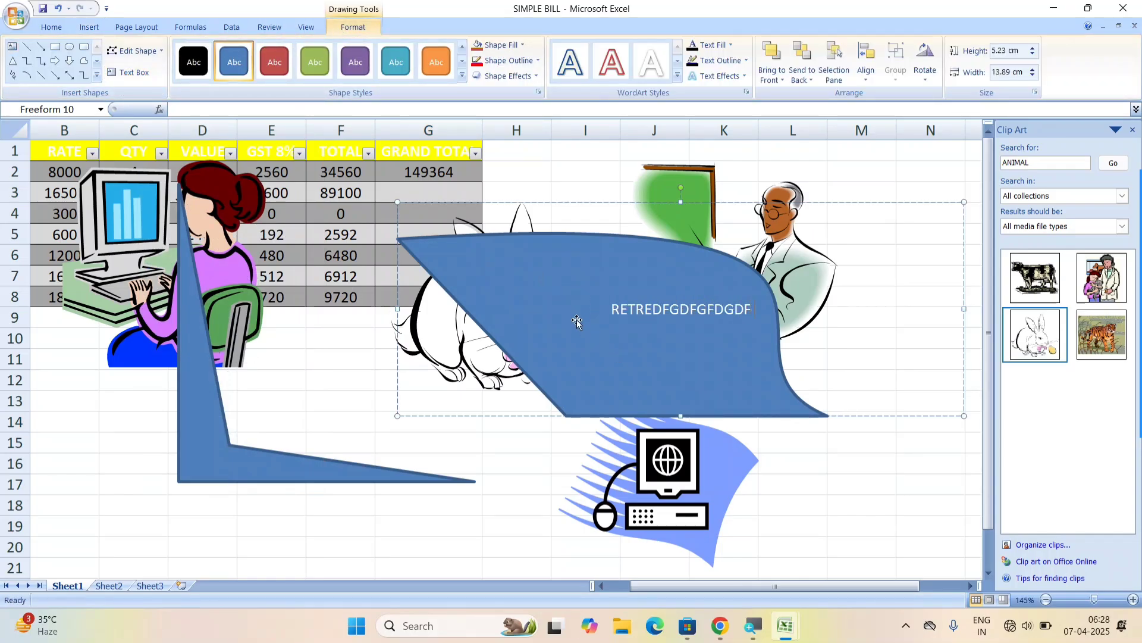
click(293, 470)
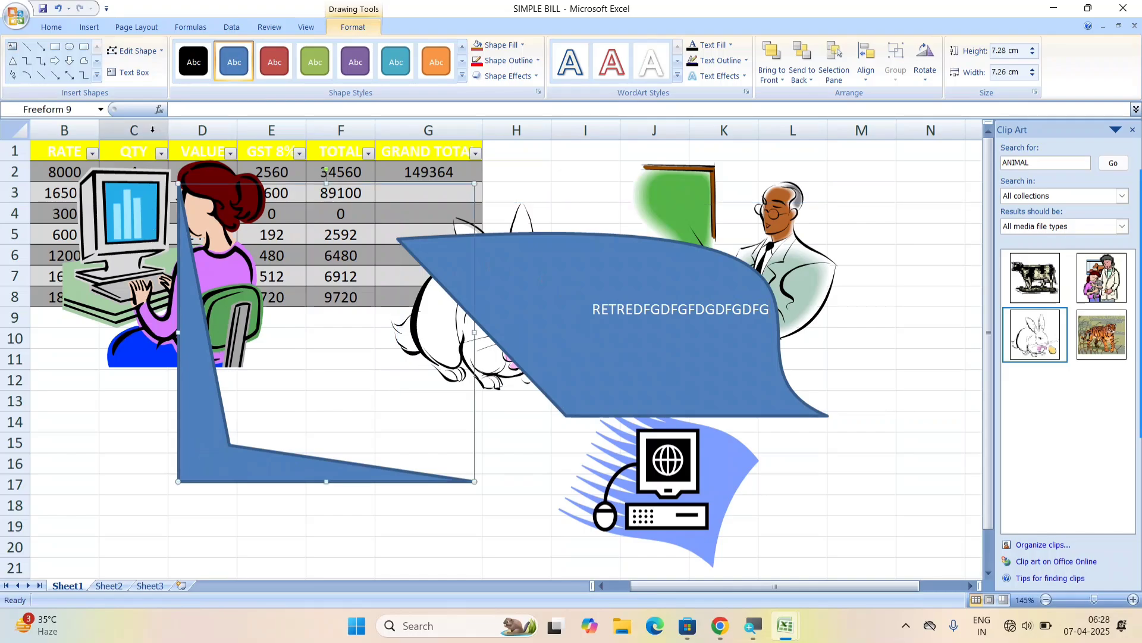
click(133, 77)
click(240, 430)
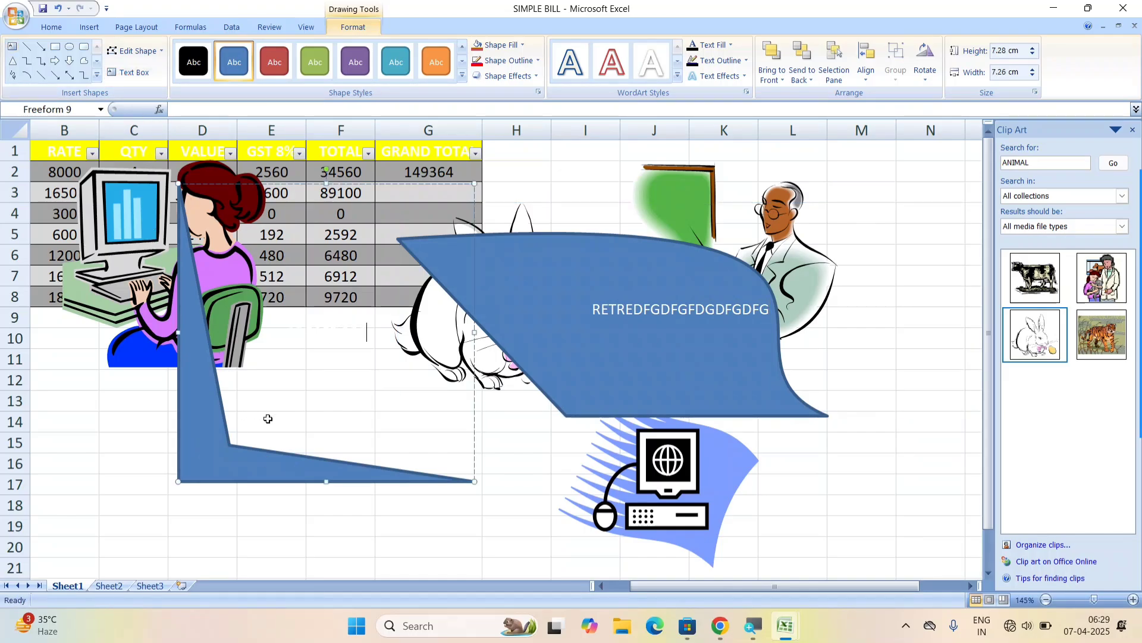
click(349, 518)
Step: Draw a rectangle about 6.5 cm high and 10.6 cm wide below the existing content and move it to about rows 28 to 41
scroll(347, 477, down, 8)
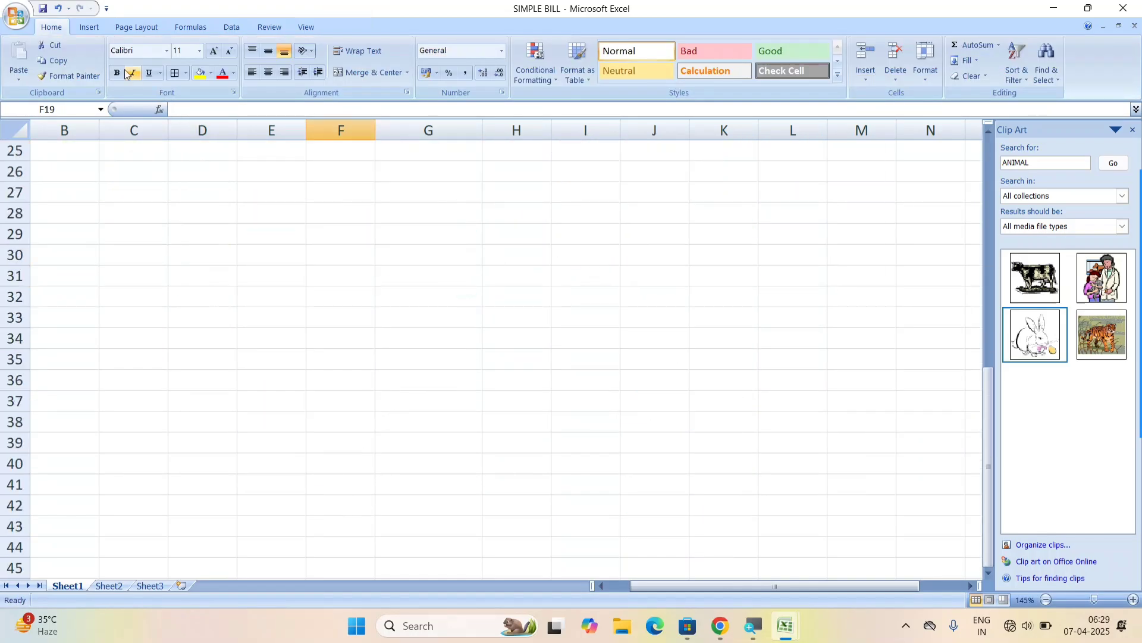
click(90, 27)
click(153, 60)
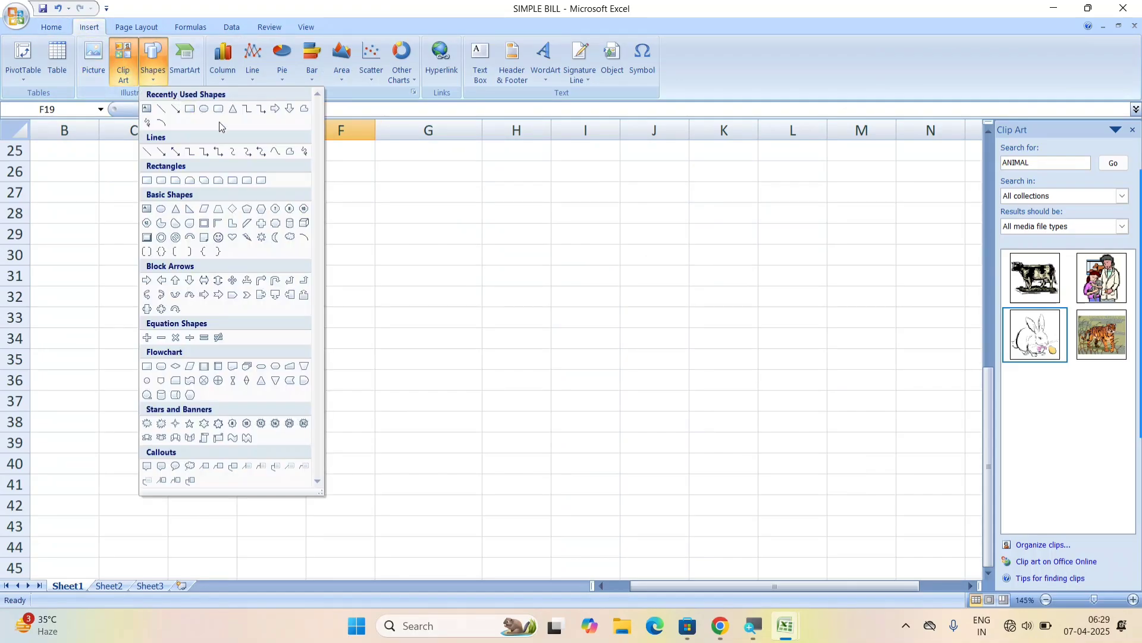
click(190, 109)
mouse_move(179, 149)
mouse_down()
mouse_move(222, 222)
mouse_move(612, 412)
mouse_up()
drag(320, 222, 366, 288)
Step: Enter the text FGDFGDFSGDSFGFDSGDSFGDFGFDGFDGDFGSDFGDSFGDSFG inside the rectangle
click(121, 73)
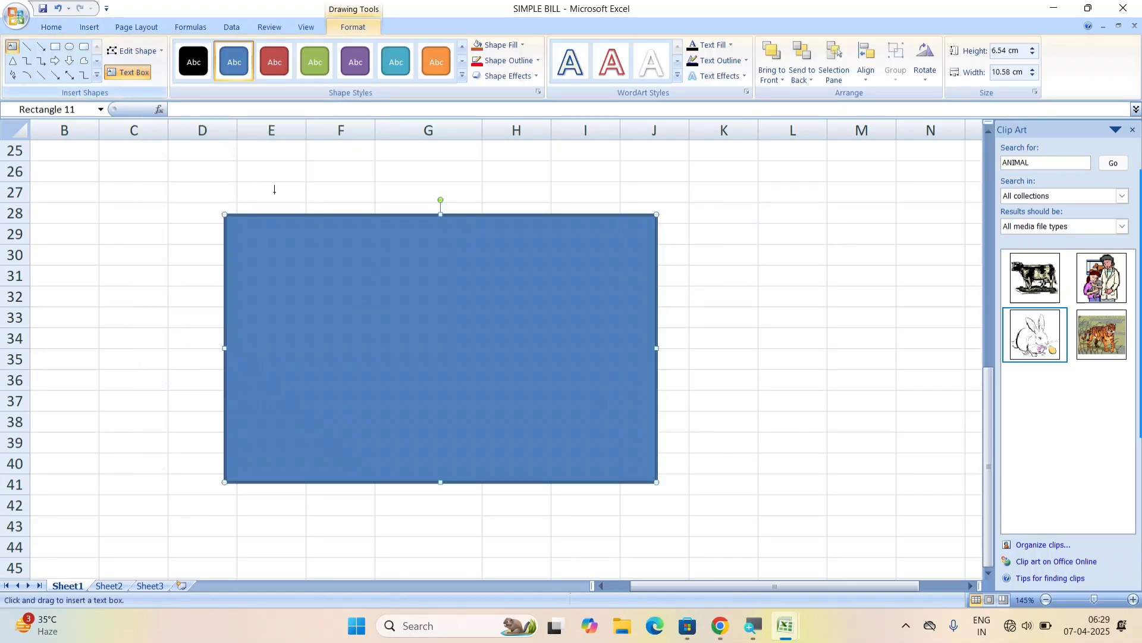
click(452, 400)
text(FGDFGDFSGDSFGFDSGDSFG)
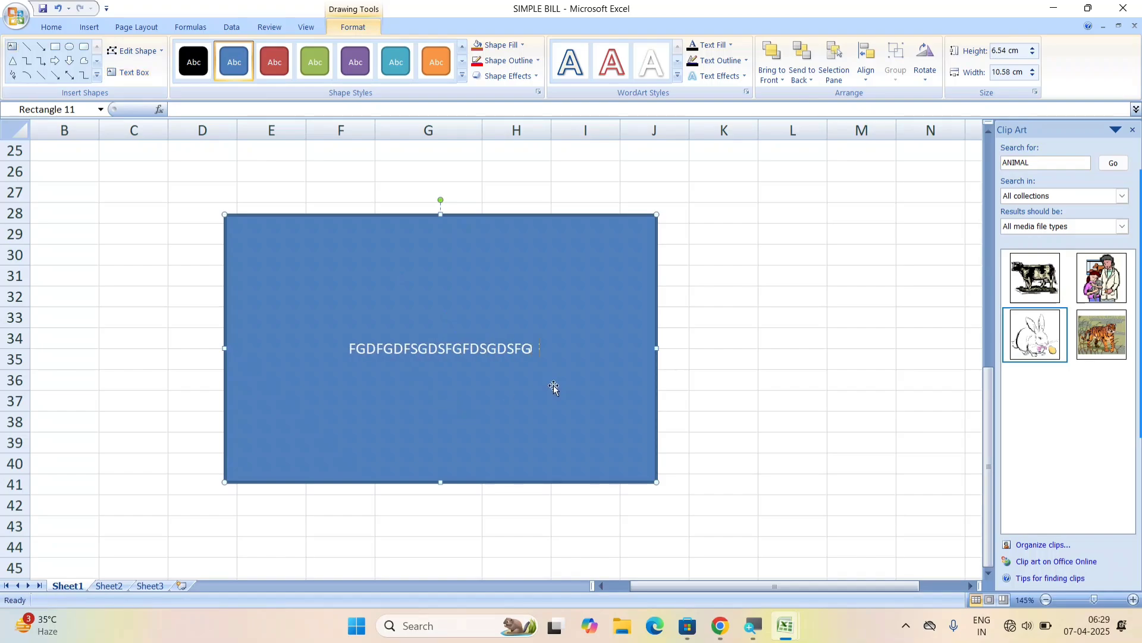
text(DFGFDGFDGDFGSDFGDSFGDSFG)
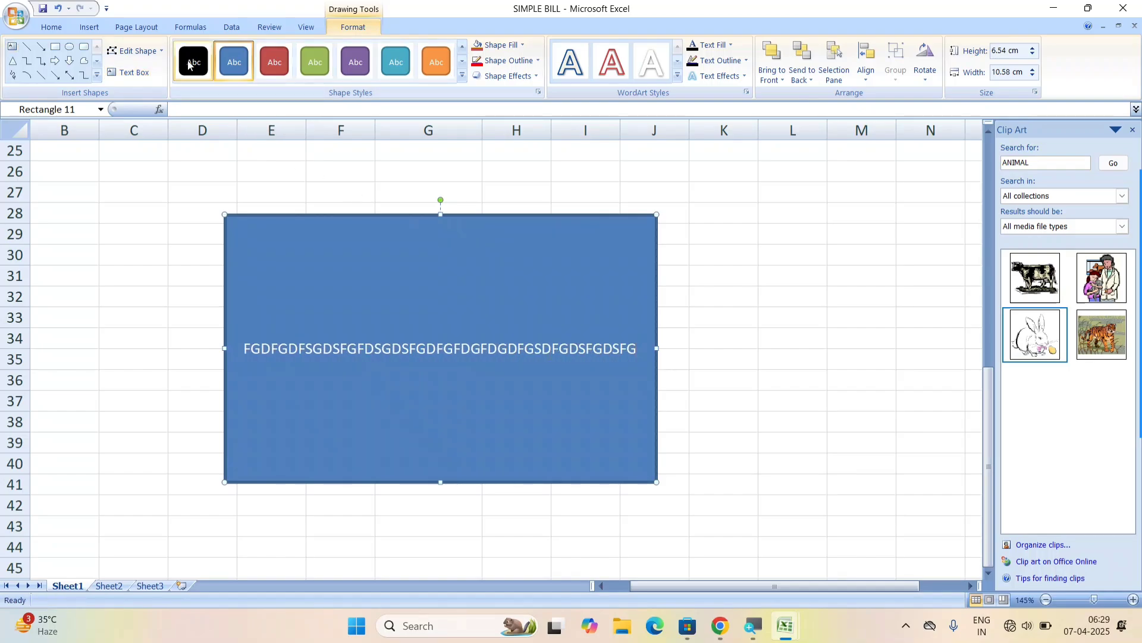
Step: Try the black shape style on the rectangle and apply the solid green style instead
click(193, 63)
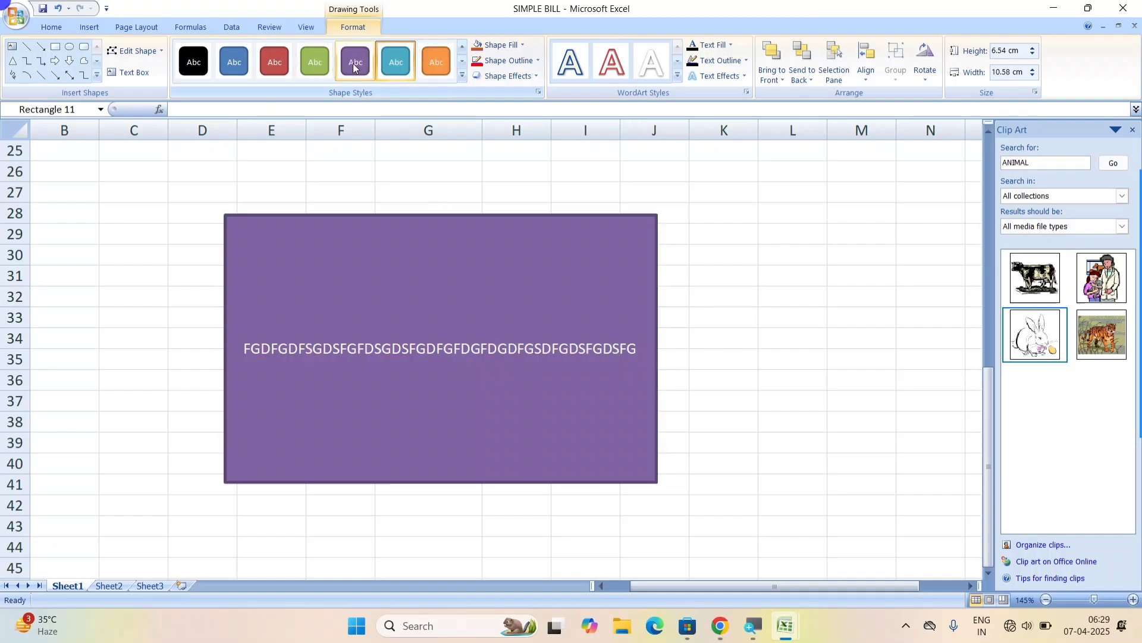
click(323, 63)
click(500, 46)
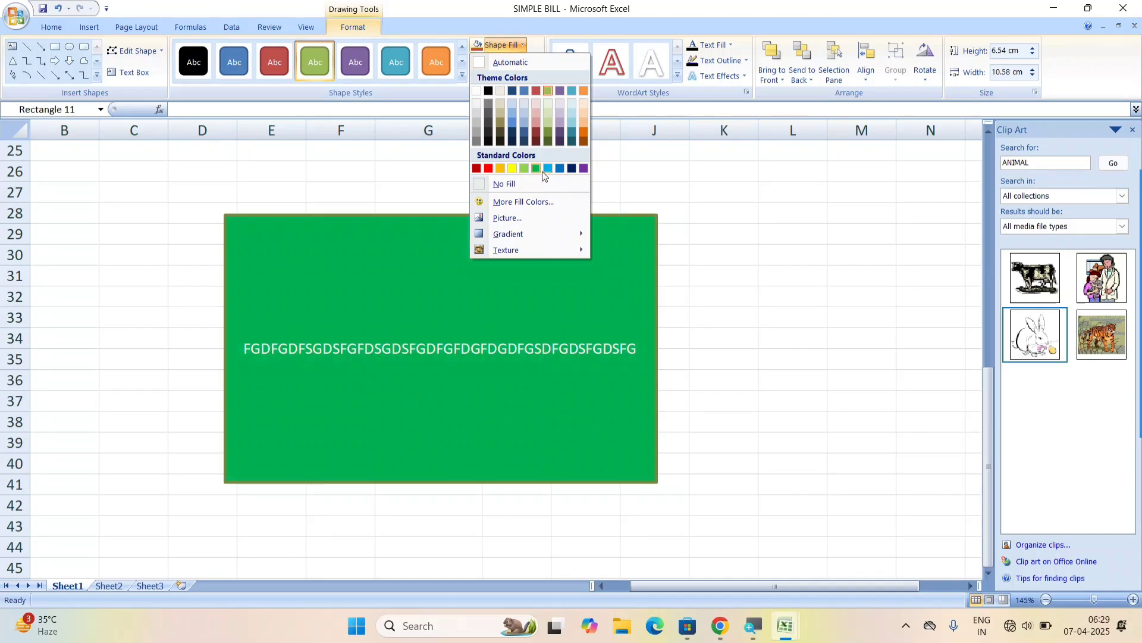
click(536, 218)
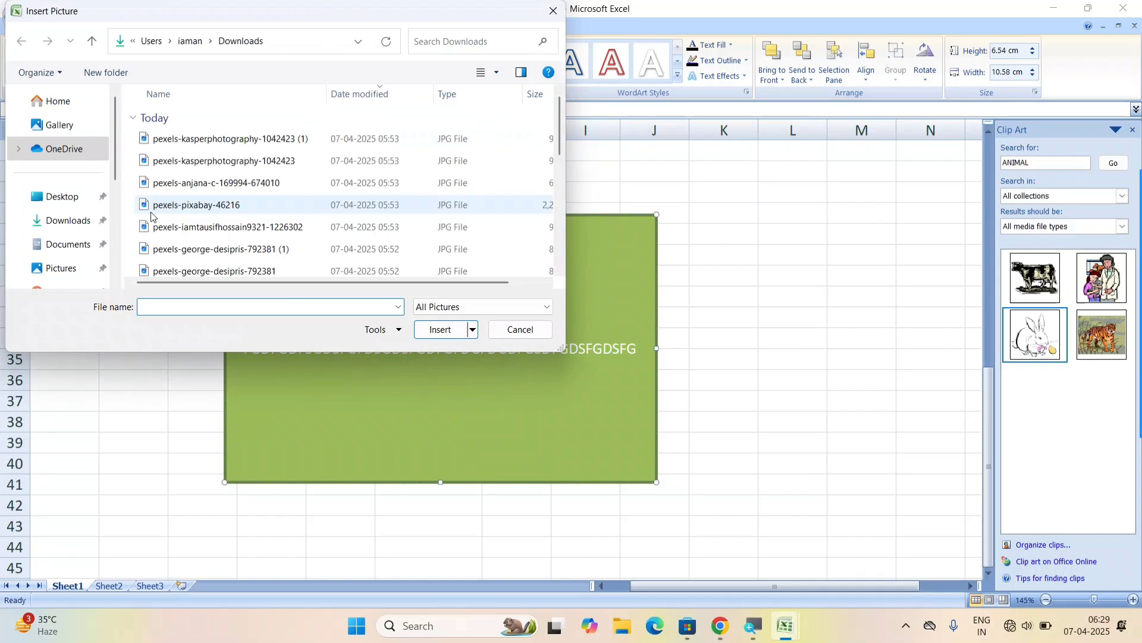
click(211, 185)
click(216, 227)
click(425, 331)
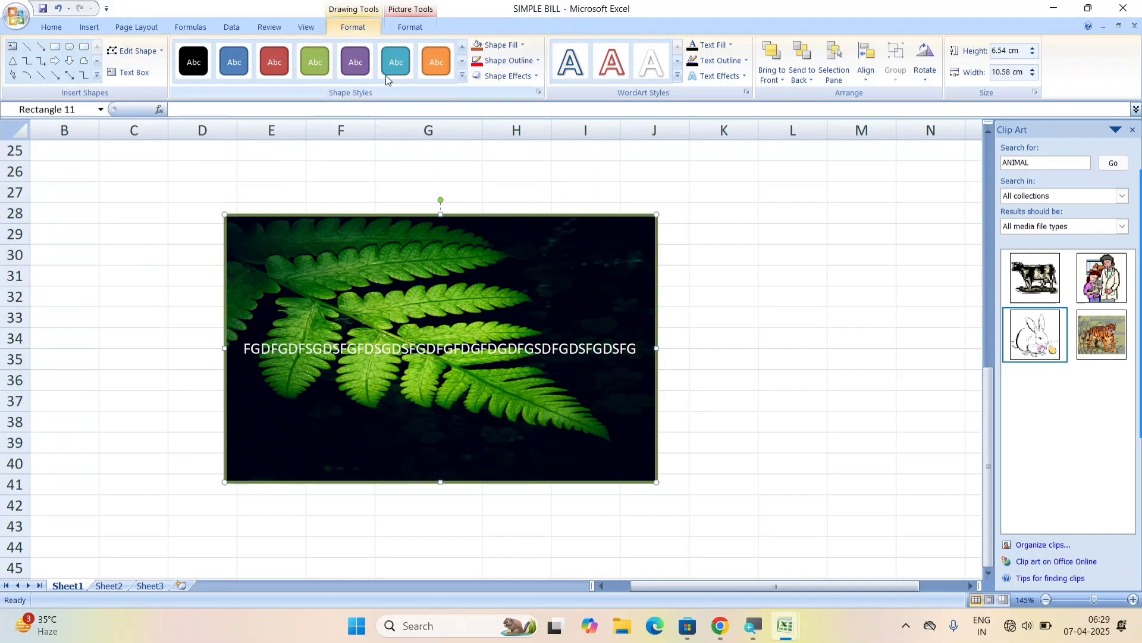
Step: Open the detailed fill settings for the rectangle and apply the blue woven fabric texture
click(506, 45)
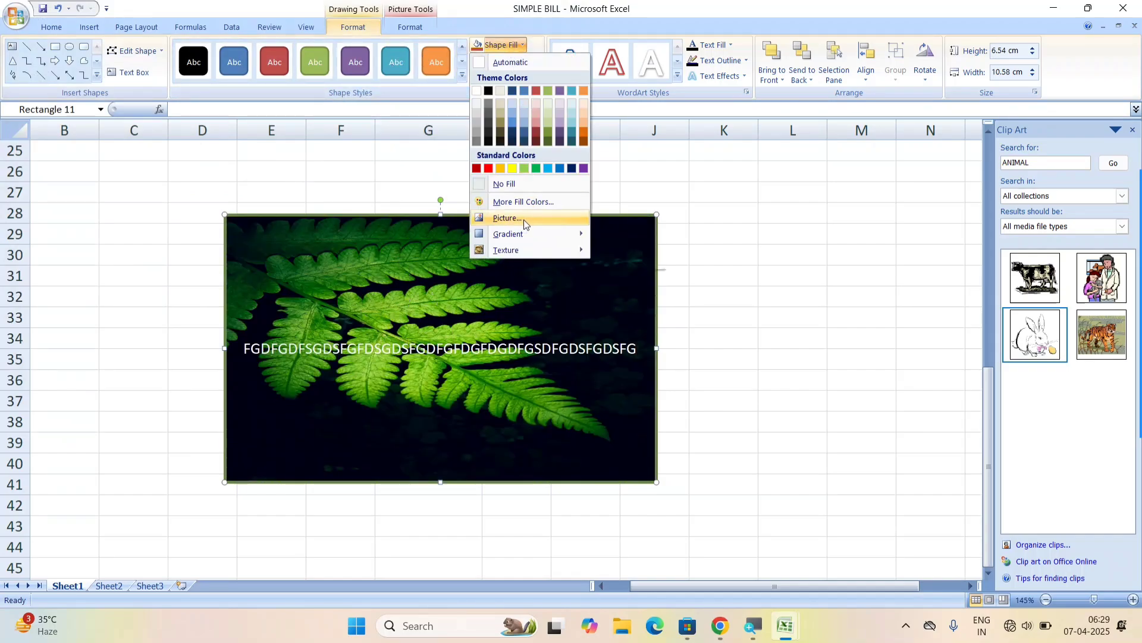
mouse_move(529, 236)
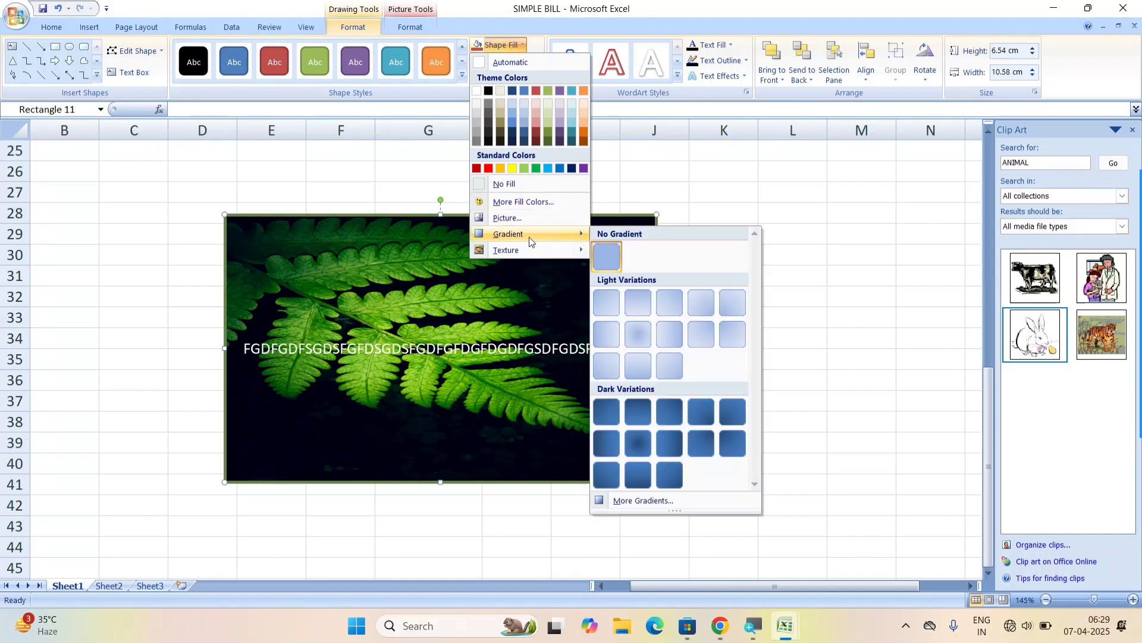
click(655, 500)
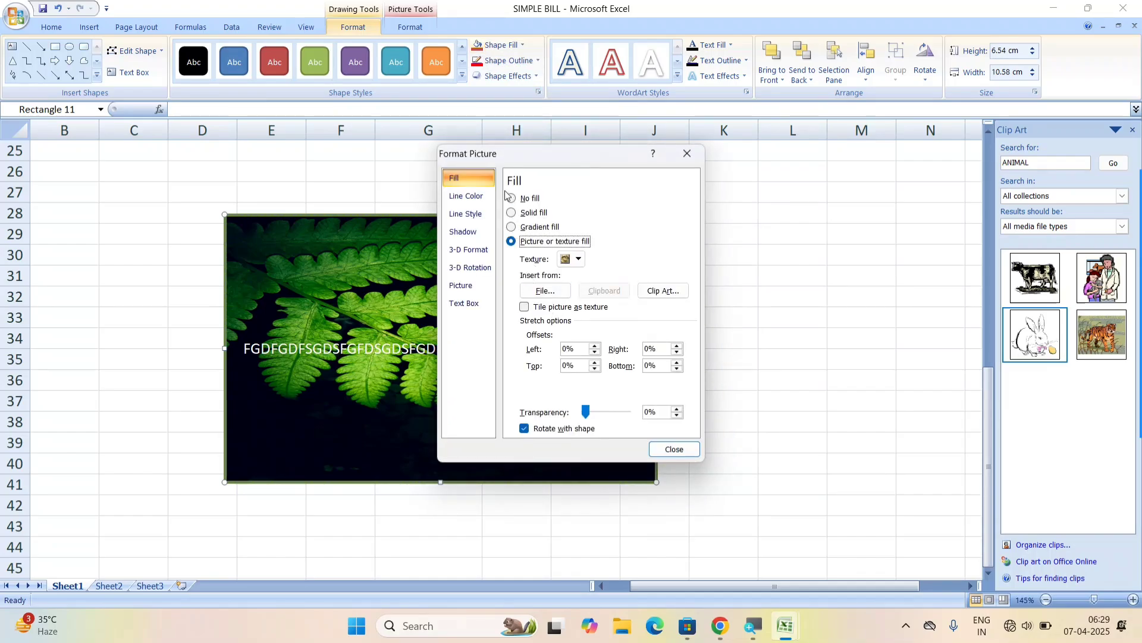
click(579, 258)
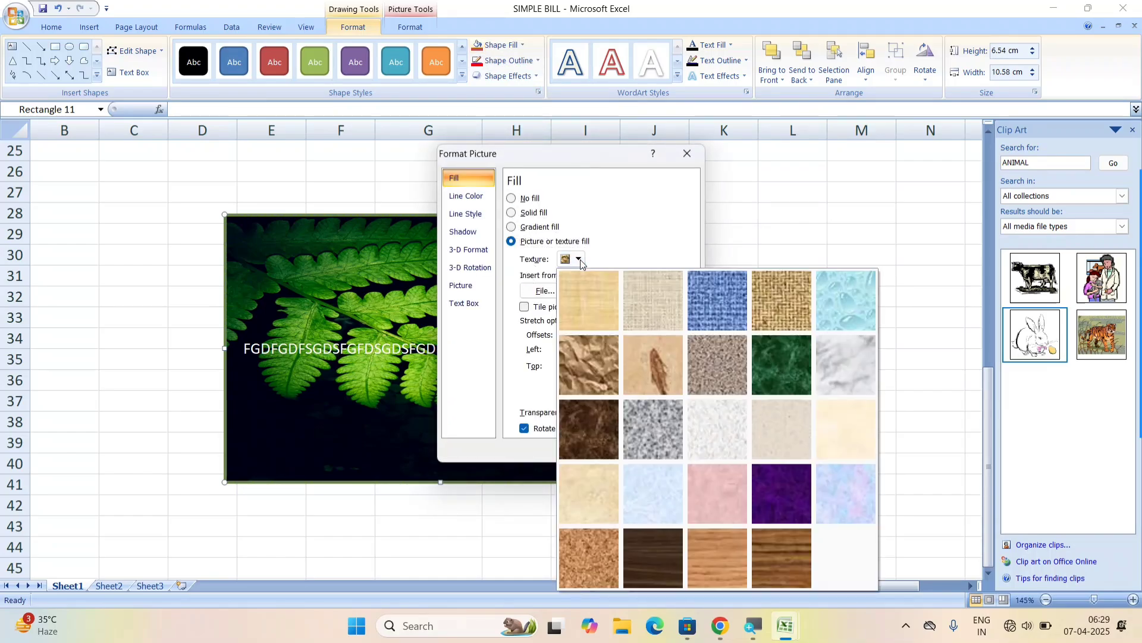
click(716, 315)
Step: Switch the rectangle to a gradient fill with the yellow-to-dark-red preset and close the fill settings
click(542, 229)
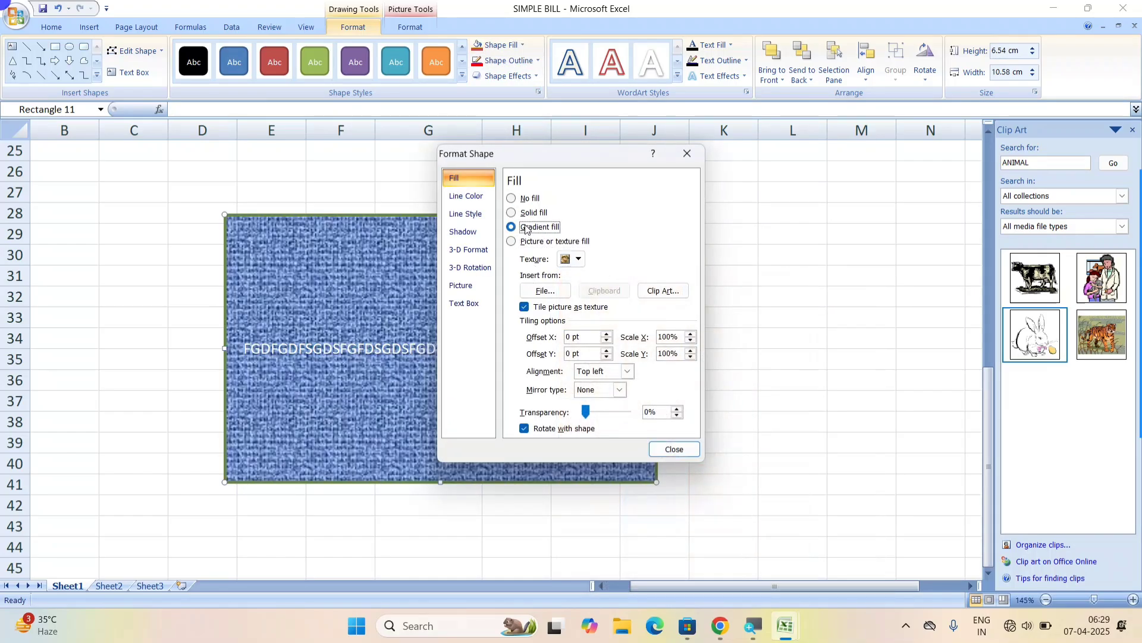
click(596, 258)
click(678, 323)
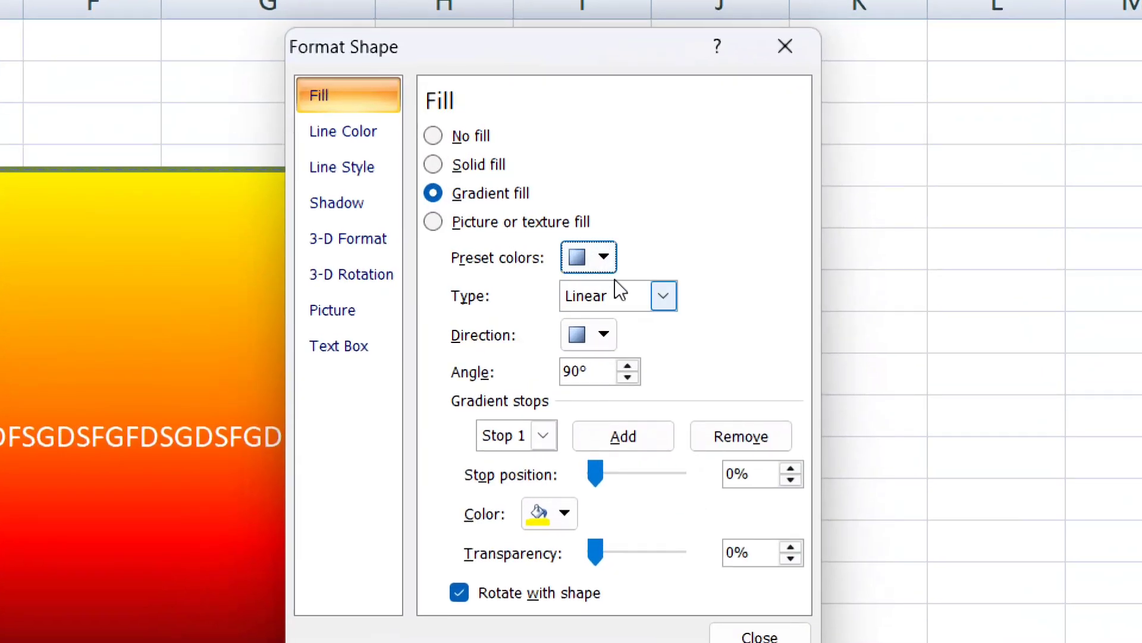
click(773, 66)
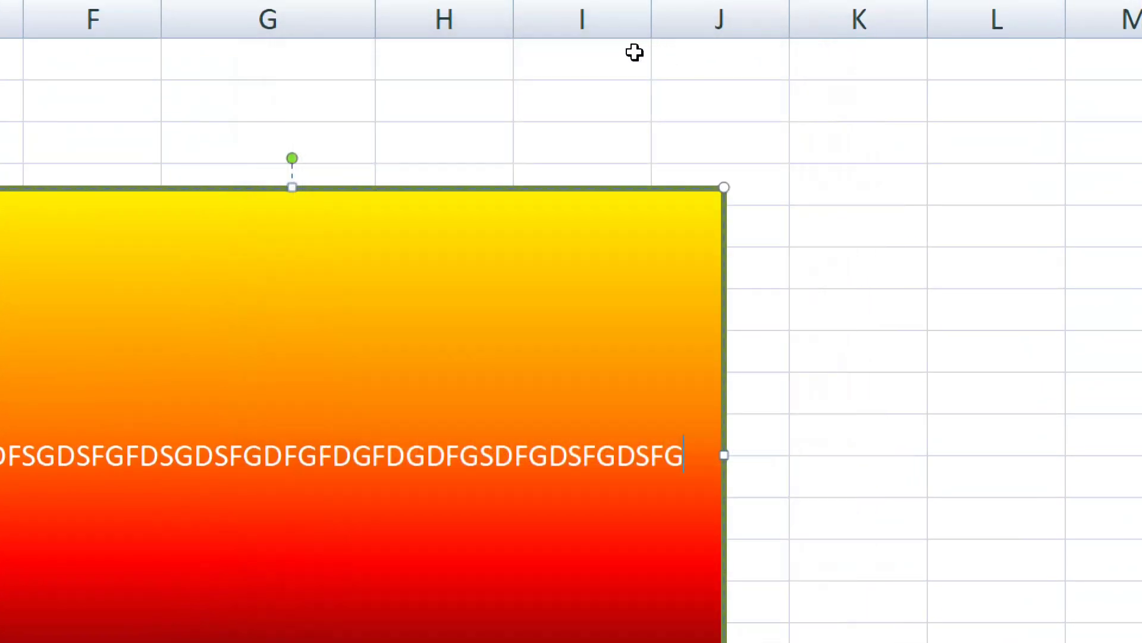
Step: Reopen the rectangle's gradient settings, try the violet rainbow preset, and apply the pink-to-blue rainbow preset
click(415, 94)
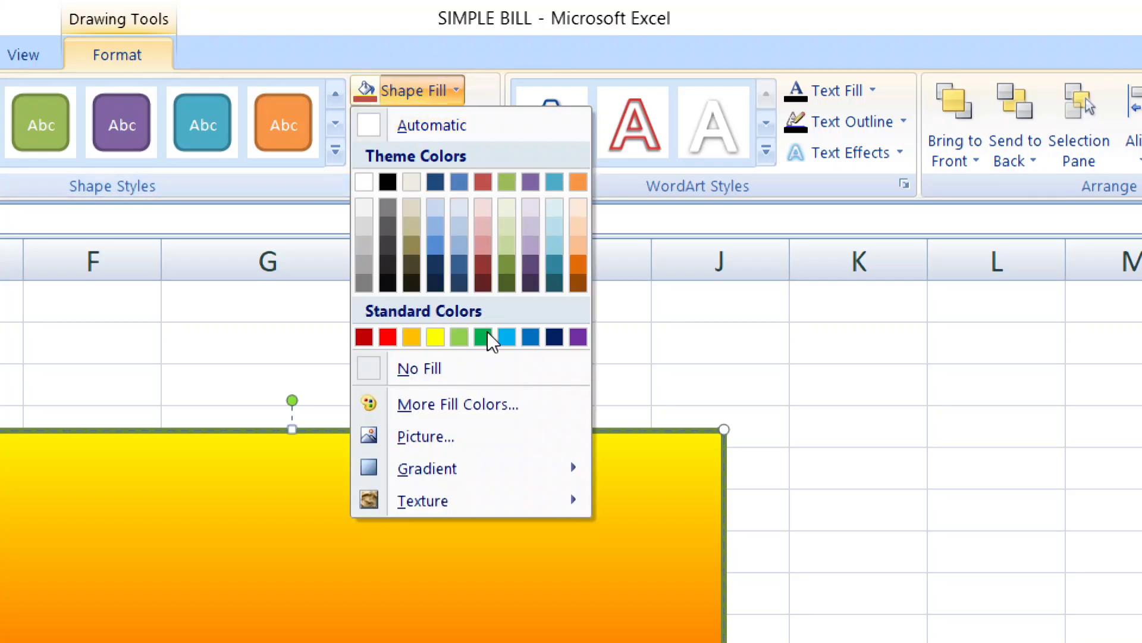
mouse_move(478, 464)
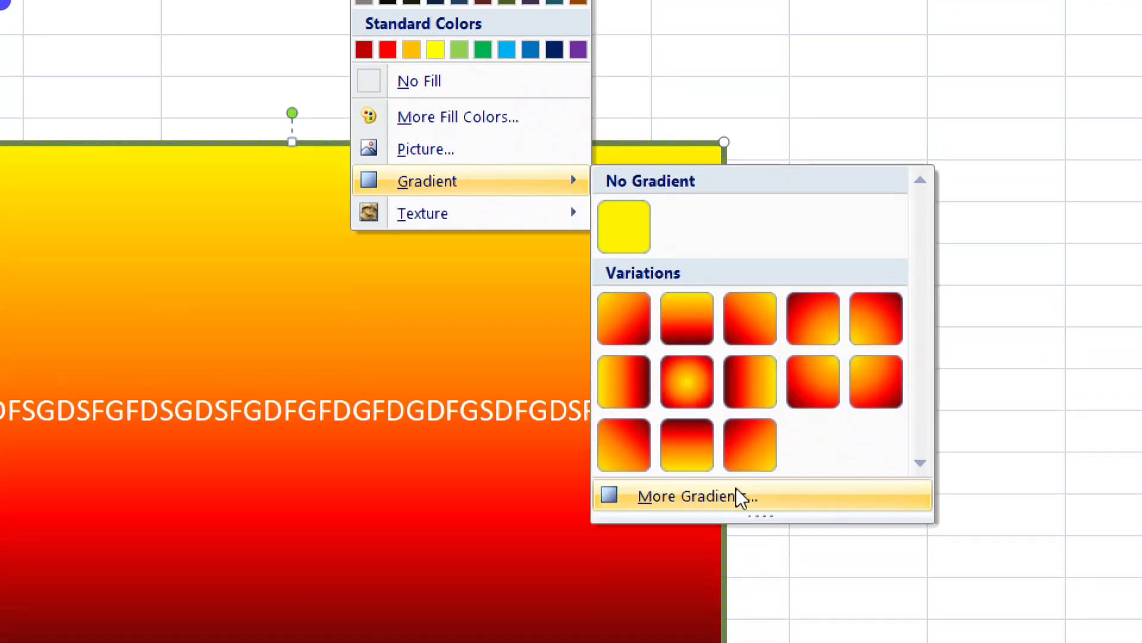
click(736, 489)
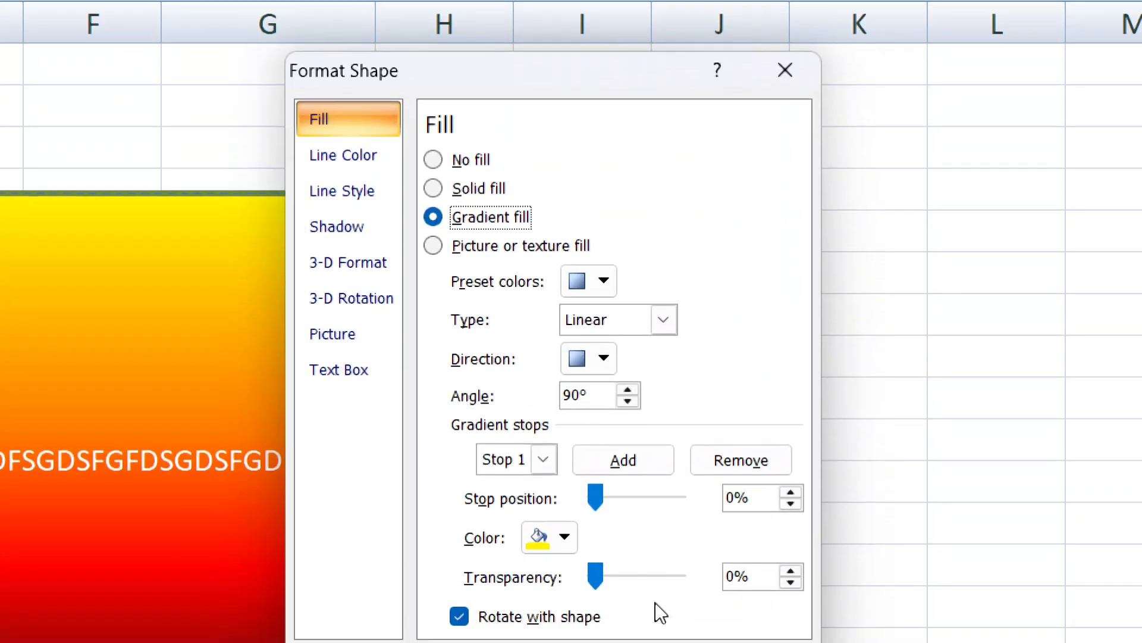
click(602, 275)
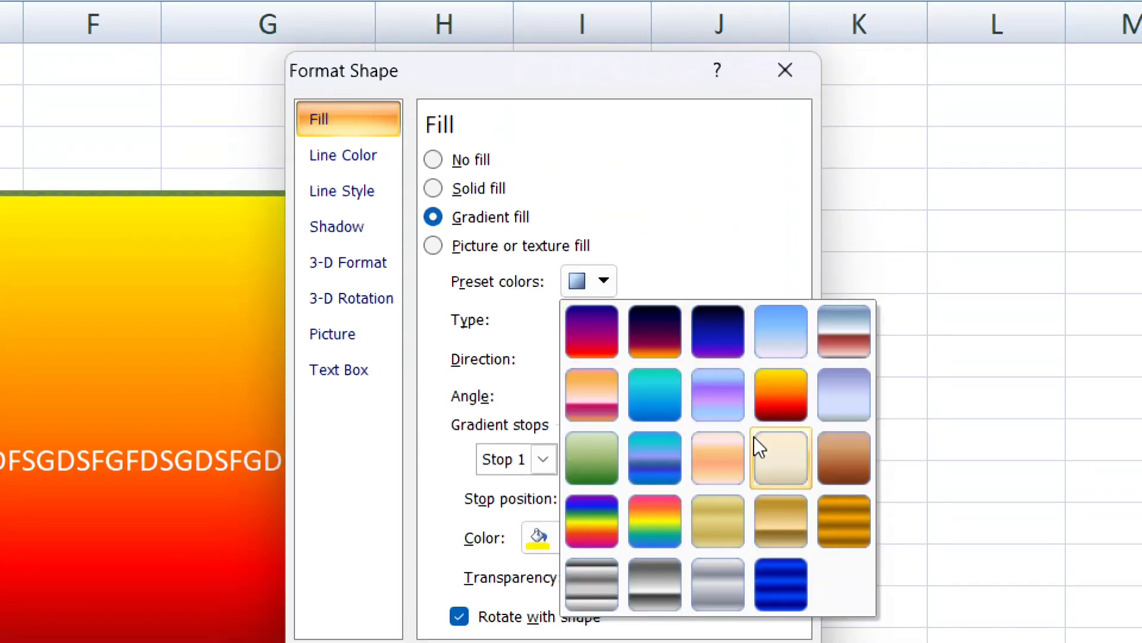
click(581, 518)
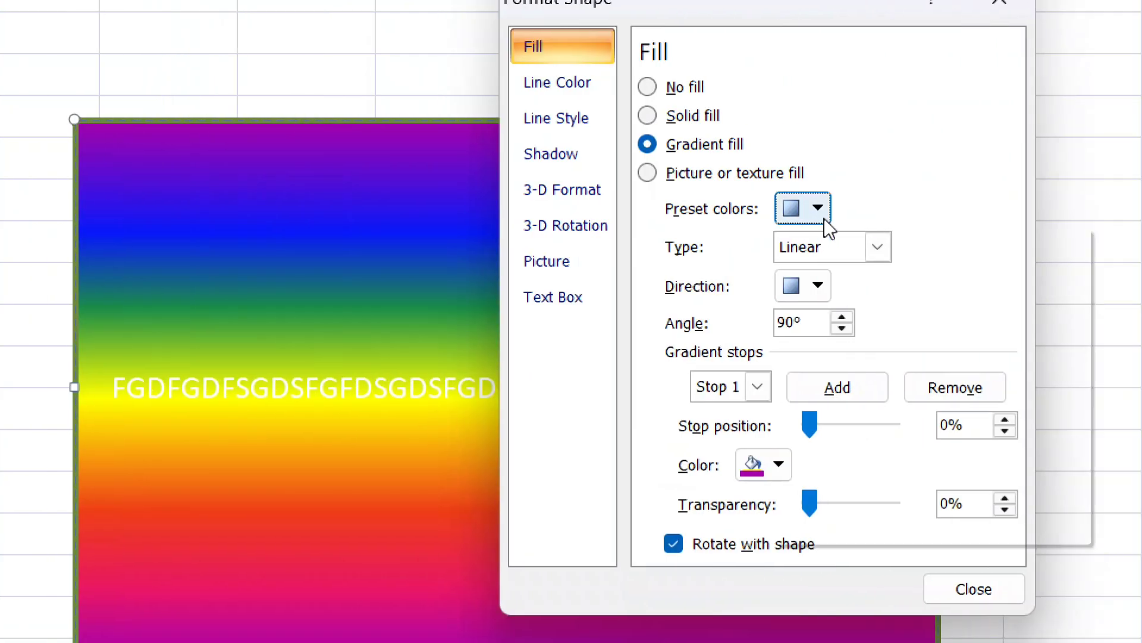
click(820, 216)
click(848, 441)
Step: Try the pale-to-dark-green gradient preset on the rectangle and return to the pink-to-blue rainbow preset
click(794, 208)
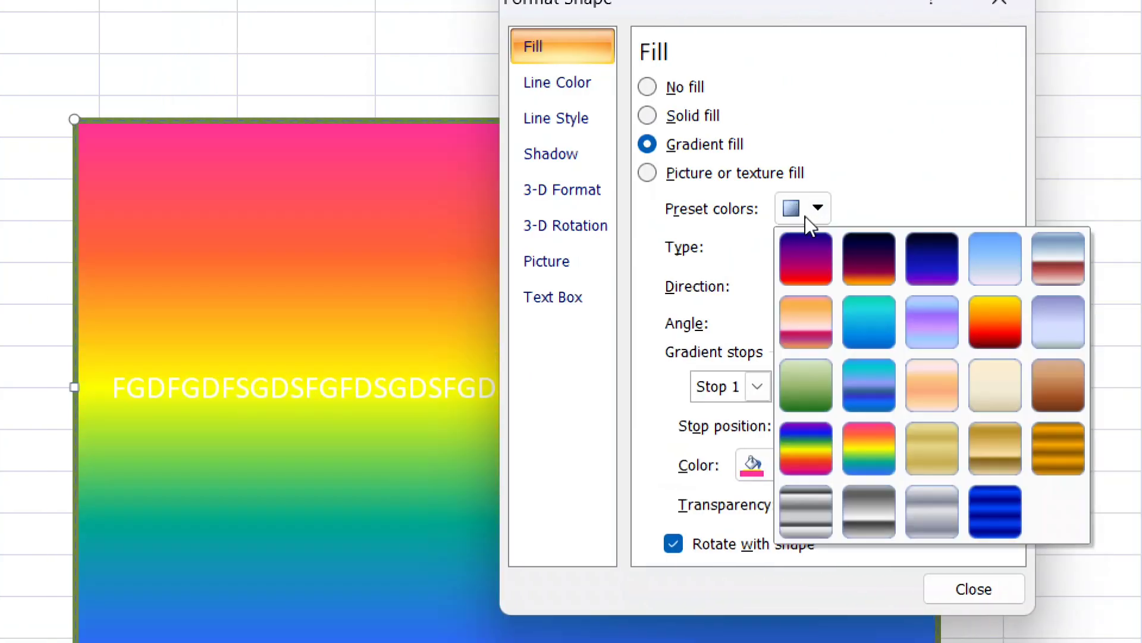
click(798, 369)
click(818, 209)
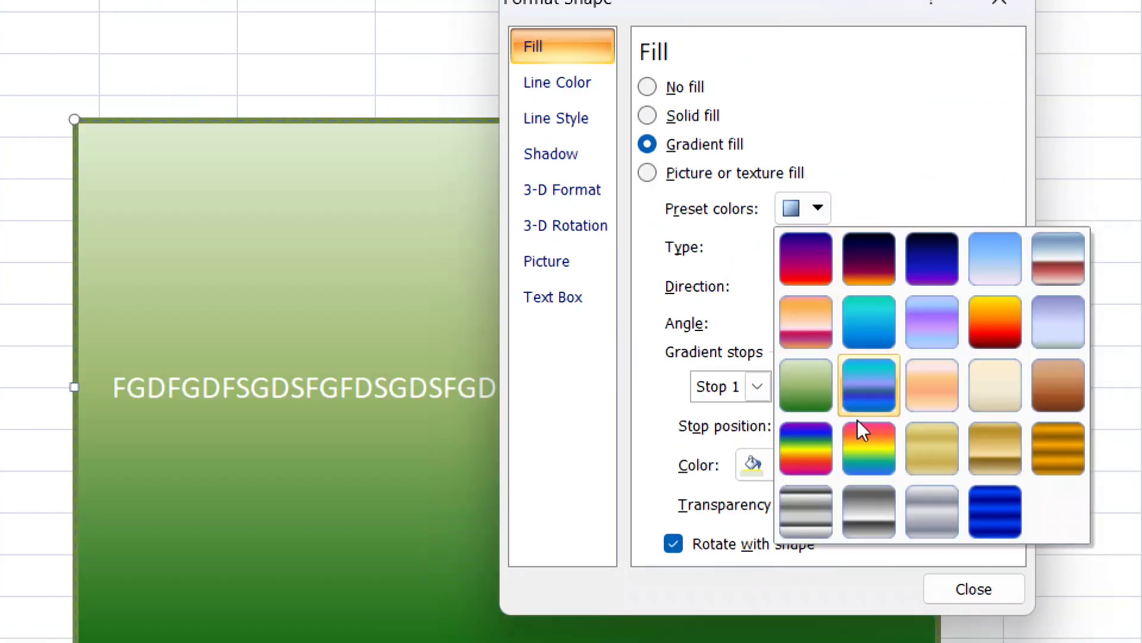
click(806, 448)
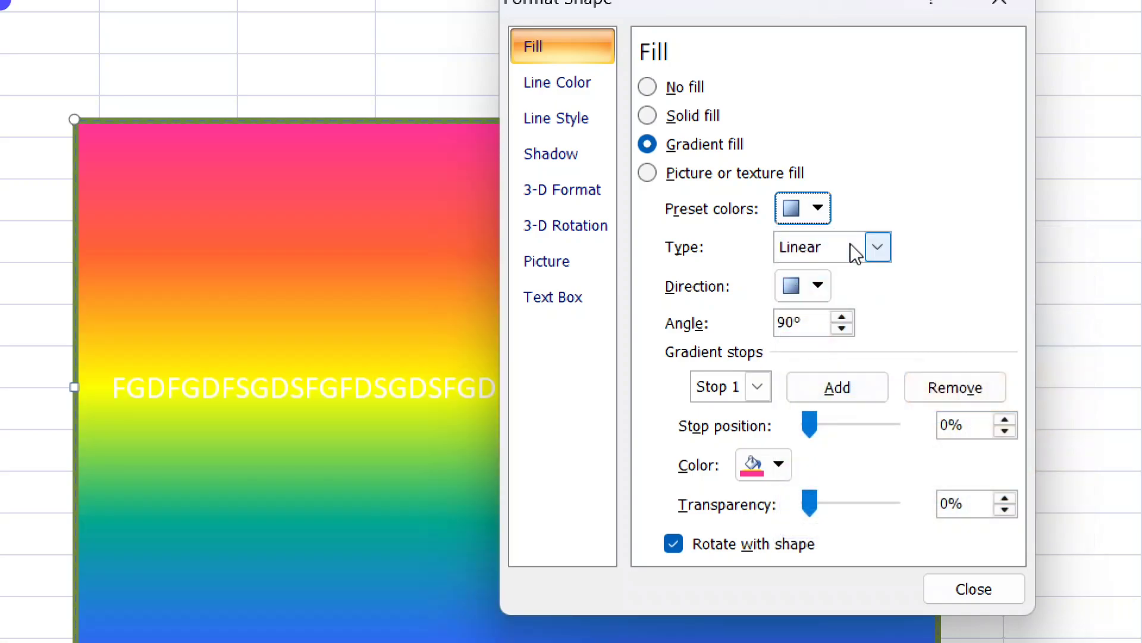
Step: Try the Radial gradient type on the rectangle and return it to Linear
click(877, 247)
click(838, 300)
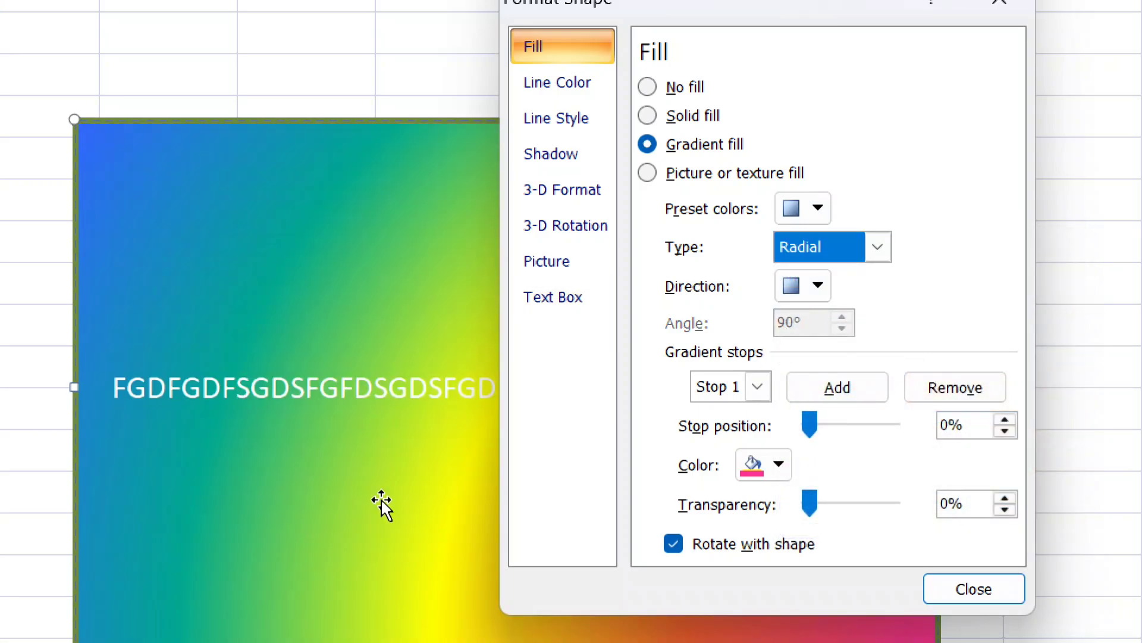
click(878, 247)
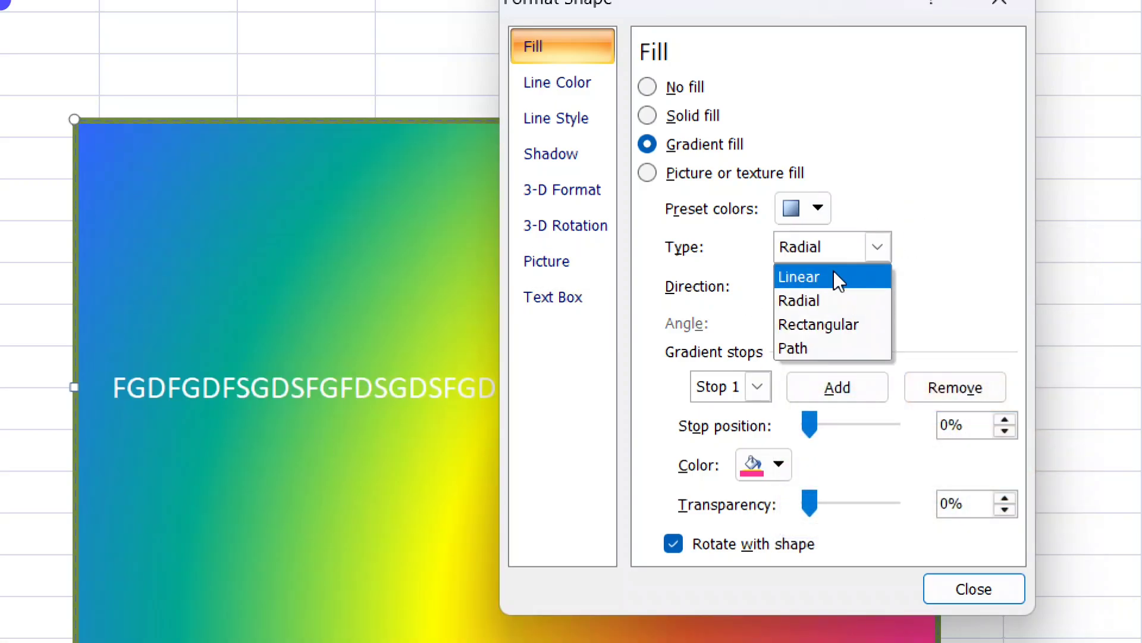
click(835, 273)
Step: Set the gradient type to Rectangular and choose the direction that radiates from the centre
click(885, 250)
click(865, 321)
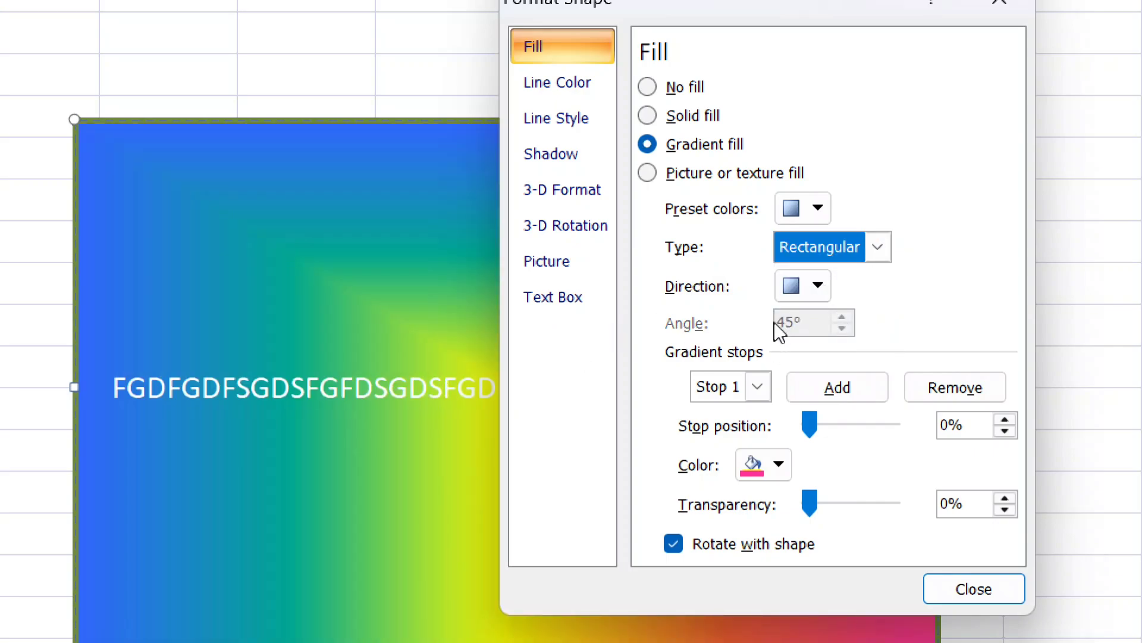
click(802, 279)
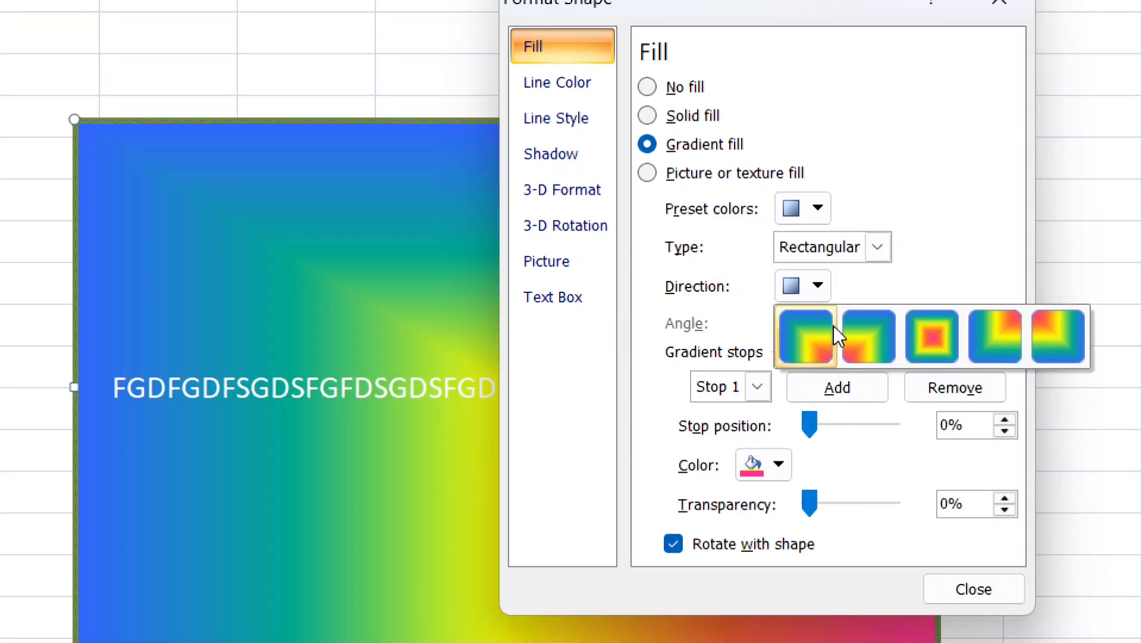
click(908, 345)
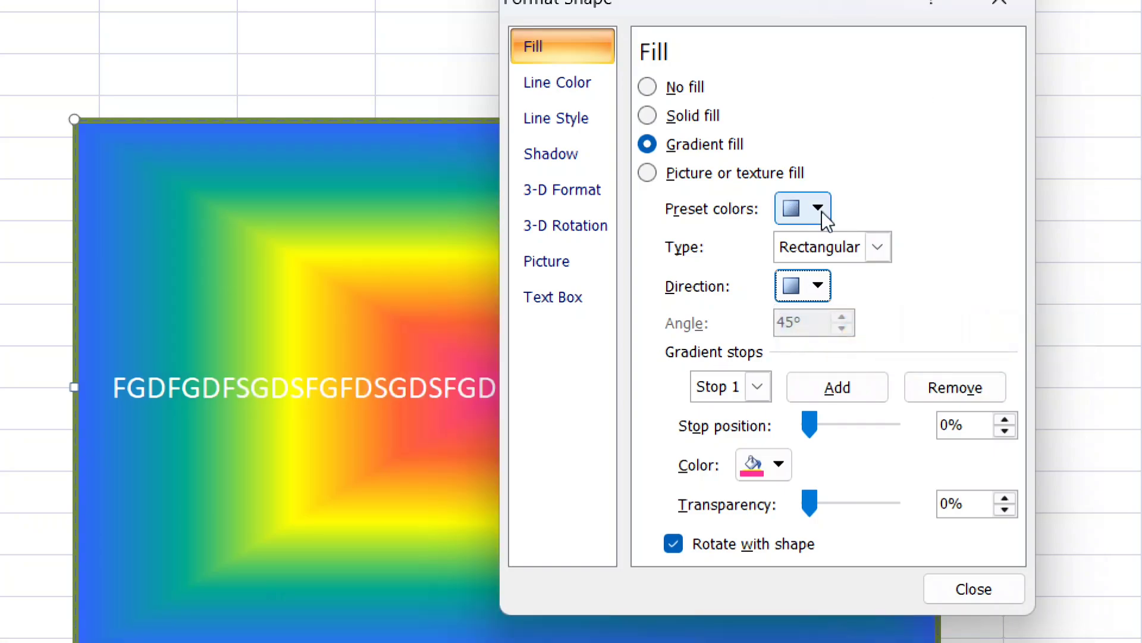
Step: Set the rectangle's gradient type to Radial
click(840, 250)
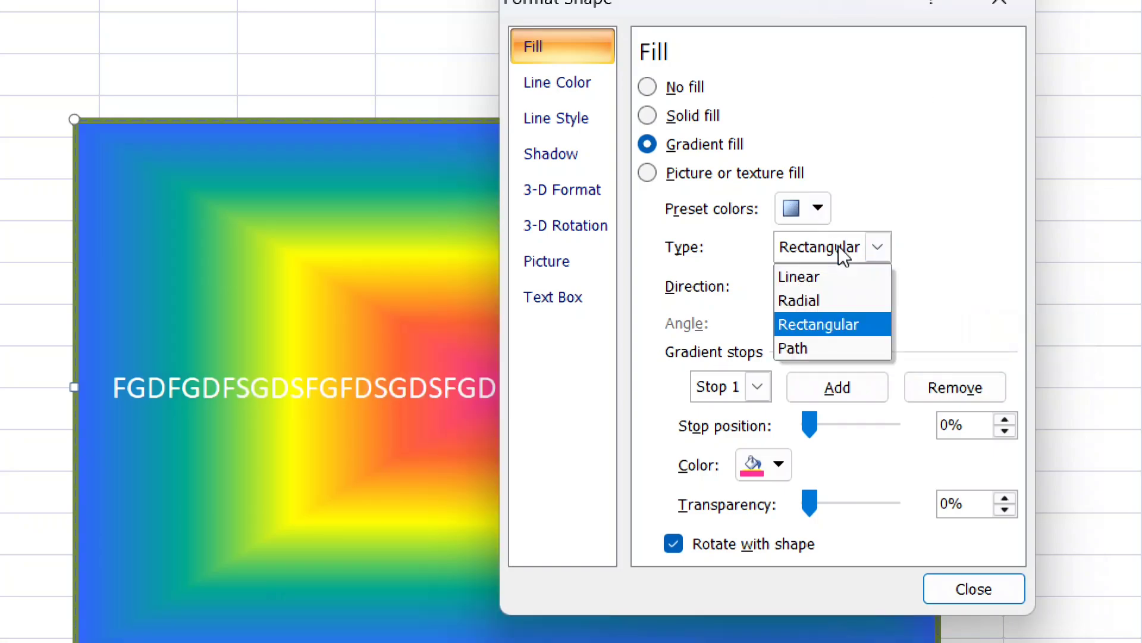
click(821, 298)
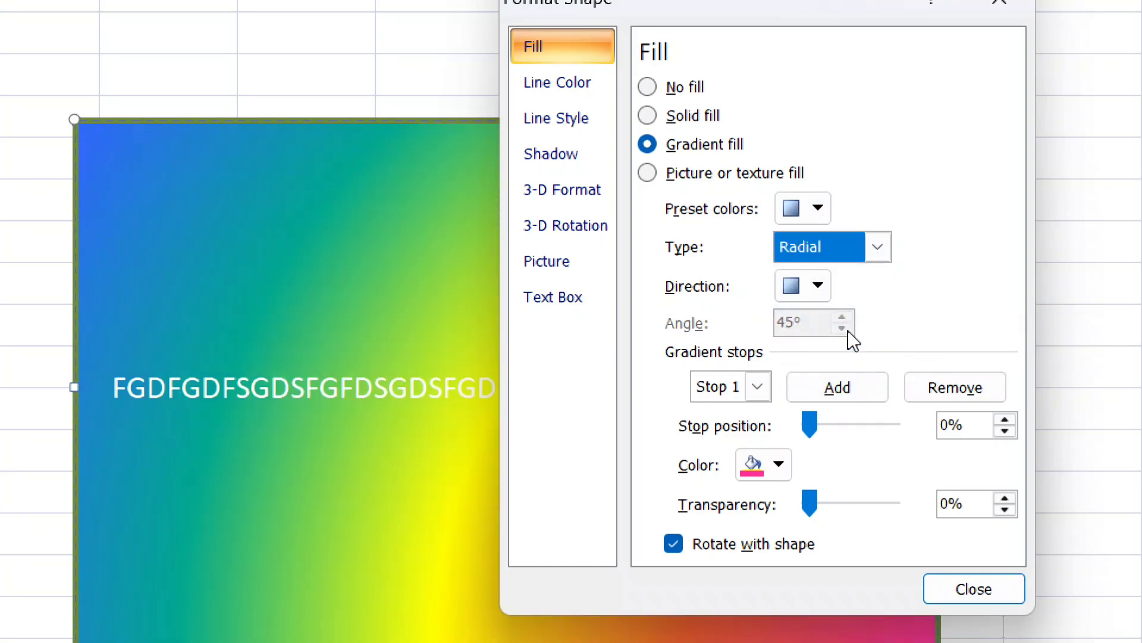
Step: Set the rectangle's radial gradient direction to radiate from the centre
click(806, 282)
click(940, 331)
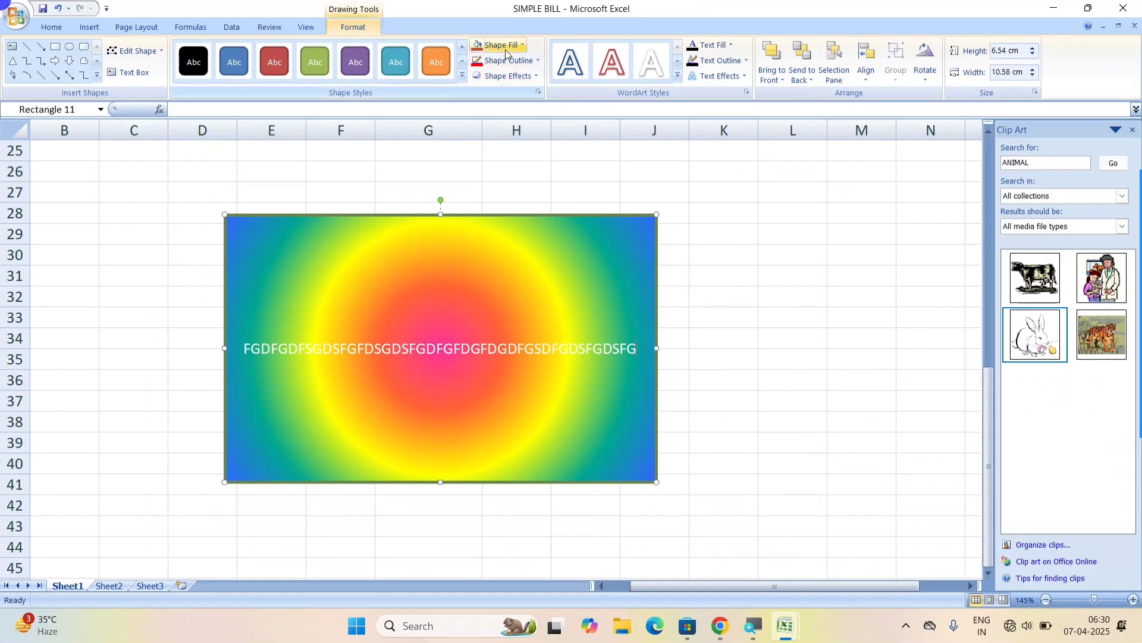
Step: Reopen the rectangle's full gradient settings and keep Gradient fill selected after trying Solid fill
click(505, 47)
mouse_move(549, 241)
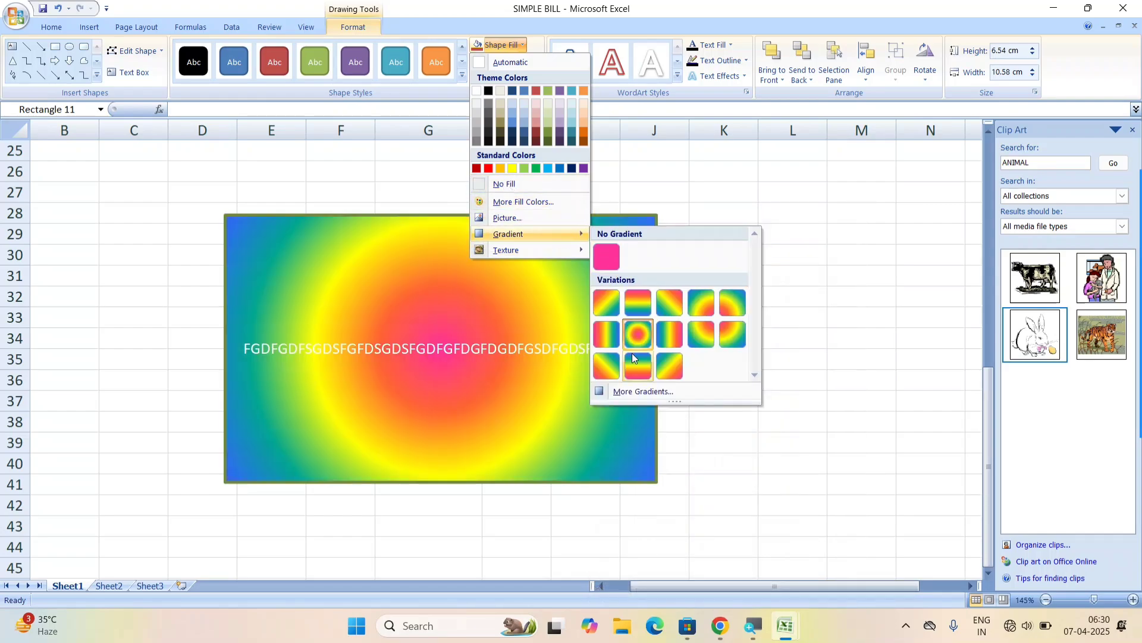
click(635, 390)
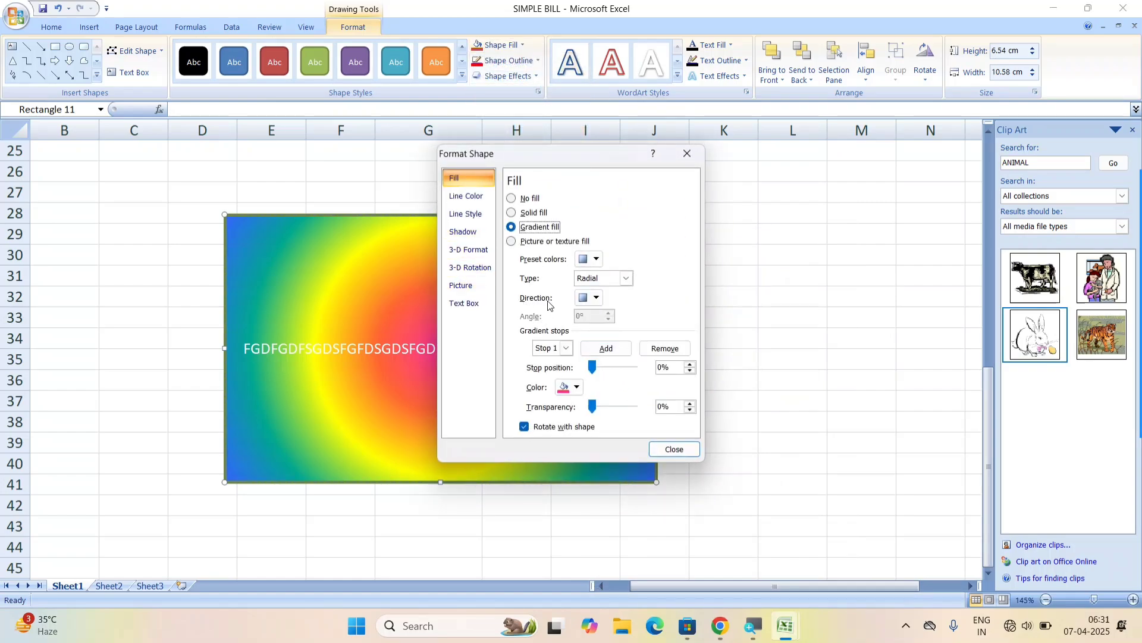
click(533, 213)
click(533, 227)
Step: Review the rectangle's Line Color, Shadow and 3-D Format settings and return to its Fill settings
click(474, 194)
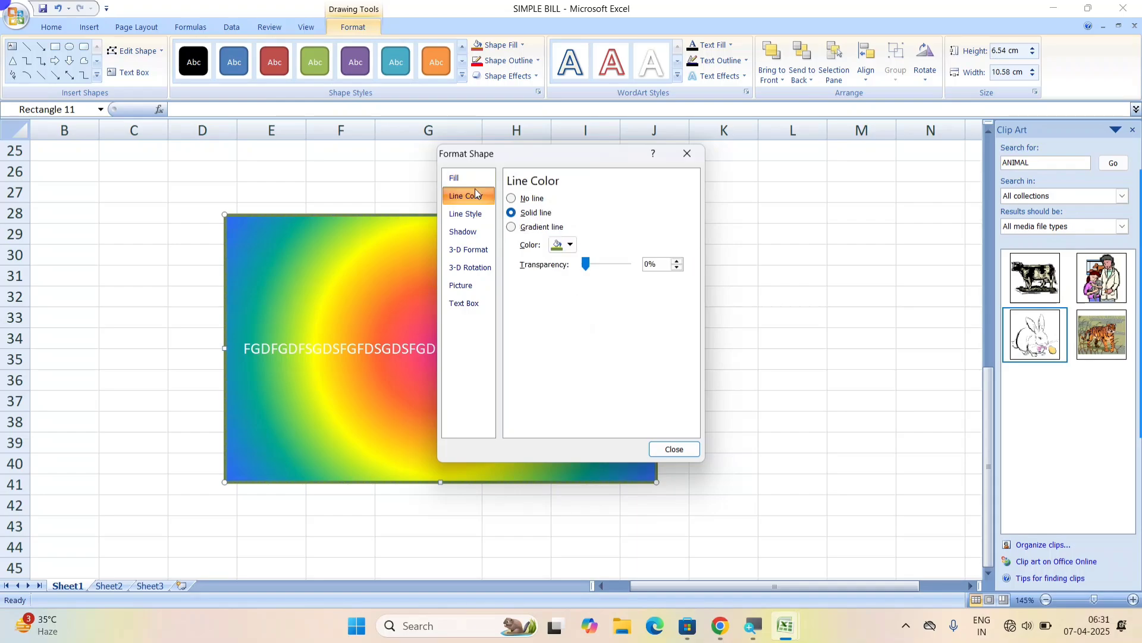
click(469, 232)
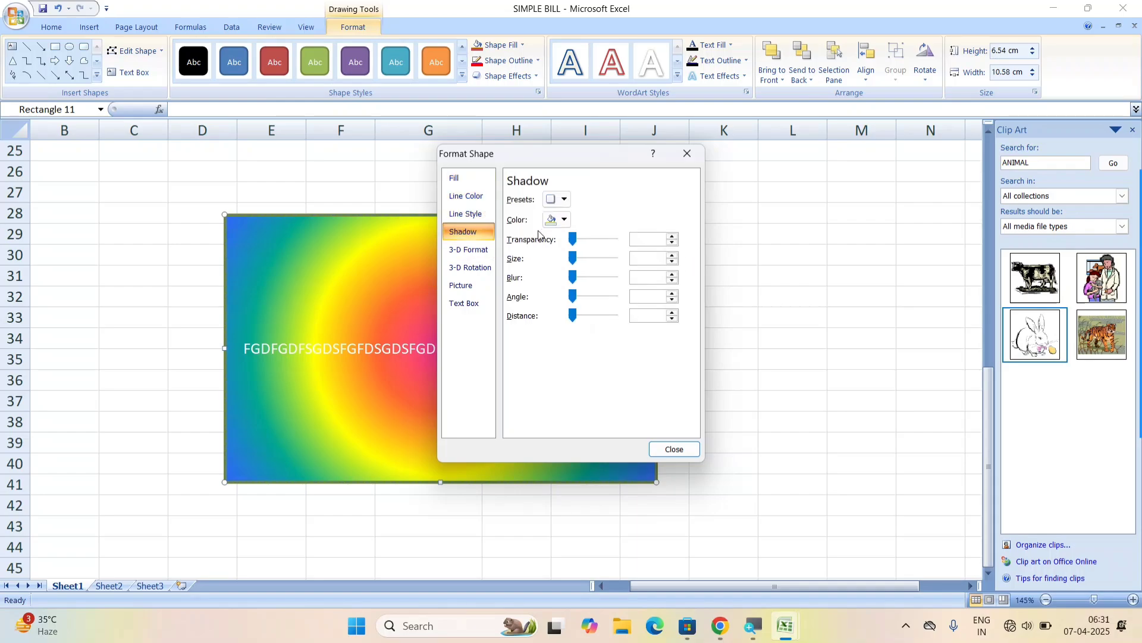
click(555, 221)
click(469, 250)
click(469, 250)
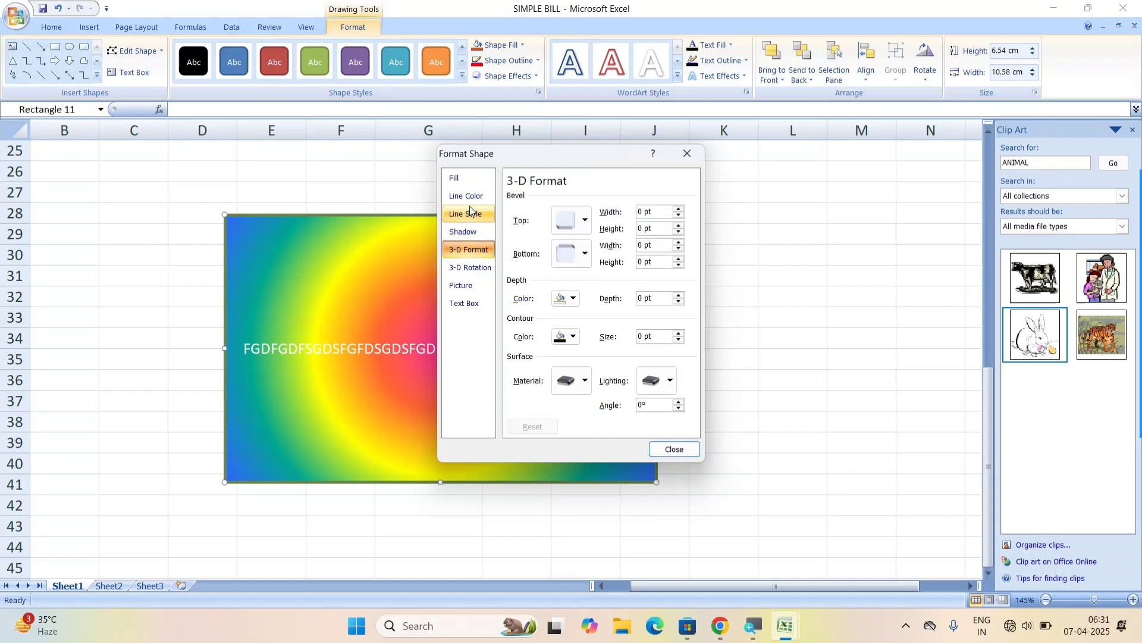
click(467, 196)
click(463, 177)
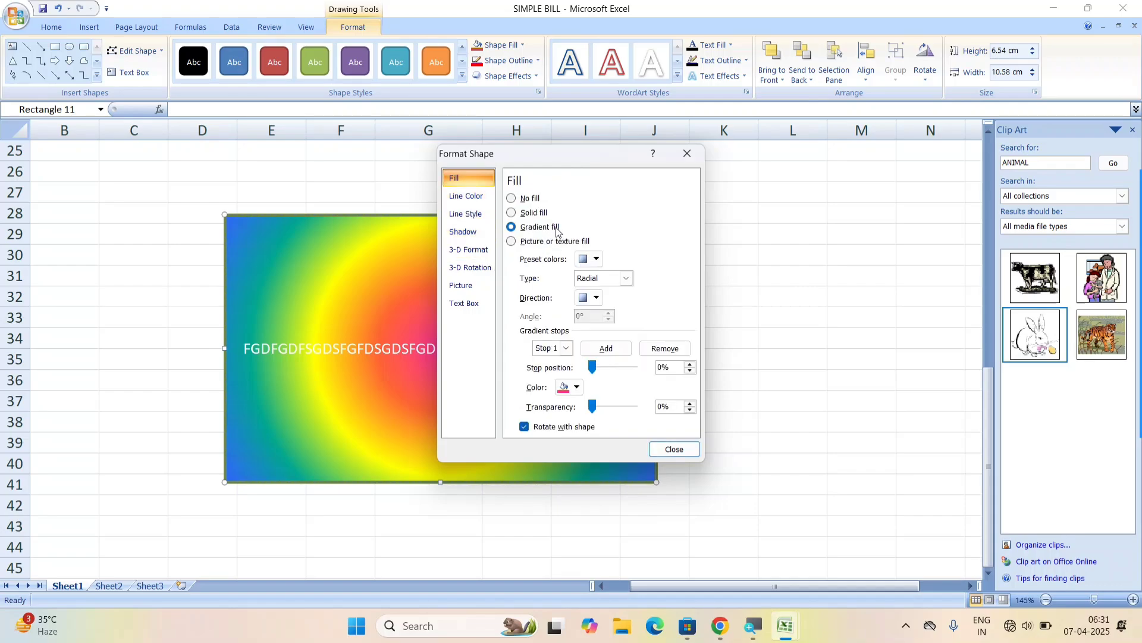
Step: Try Solid fill and Picture or texture fill on the rectangle, returning to Gradient fill after each
click(533, 213)
click(538, 227)
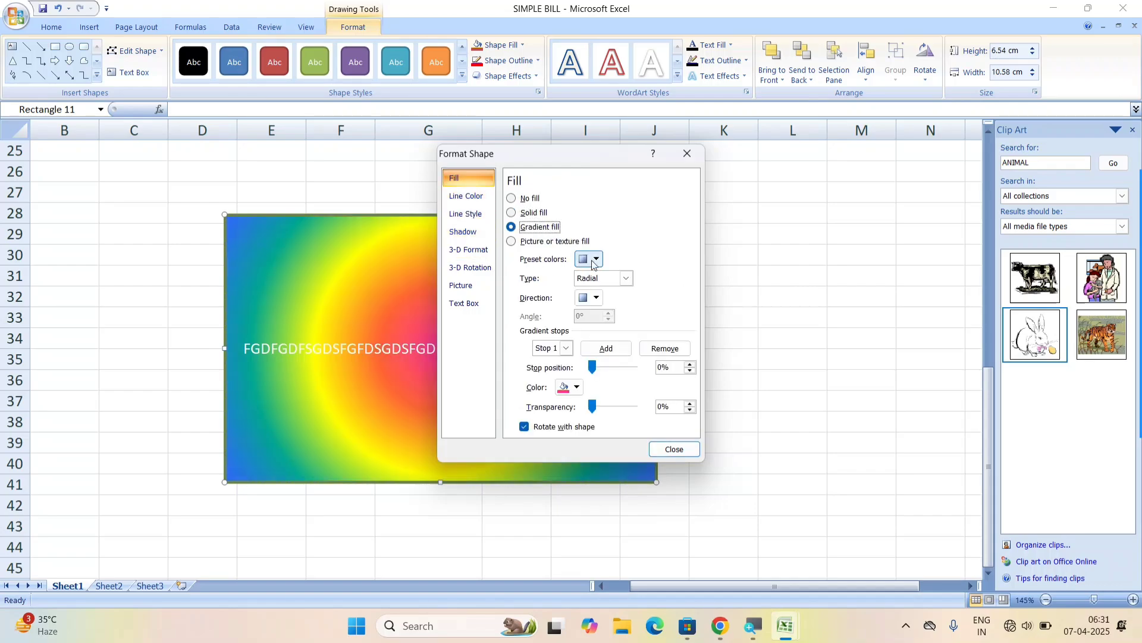
click(556, 241)
click(539, 226)
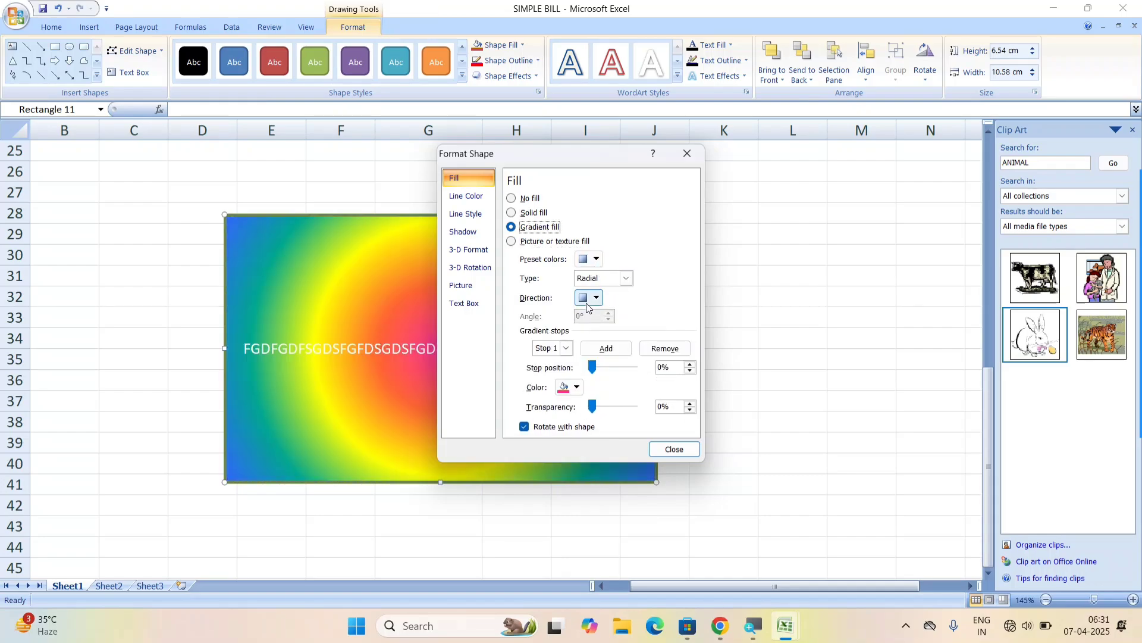
Step: Try orange as the colour of gradient Stop 1 and change it to black
click(567, 348)
click(545, 359)
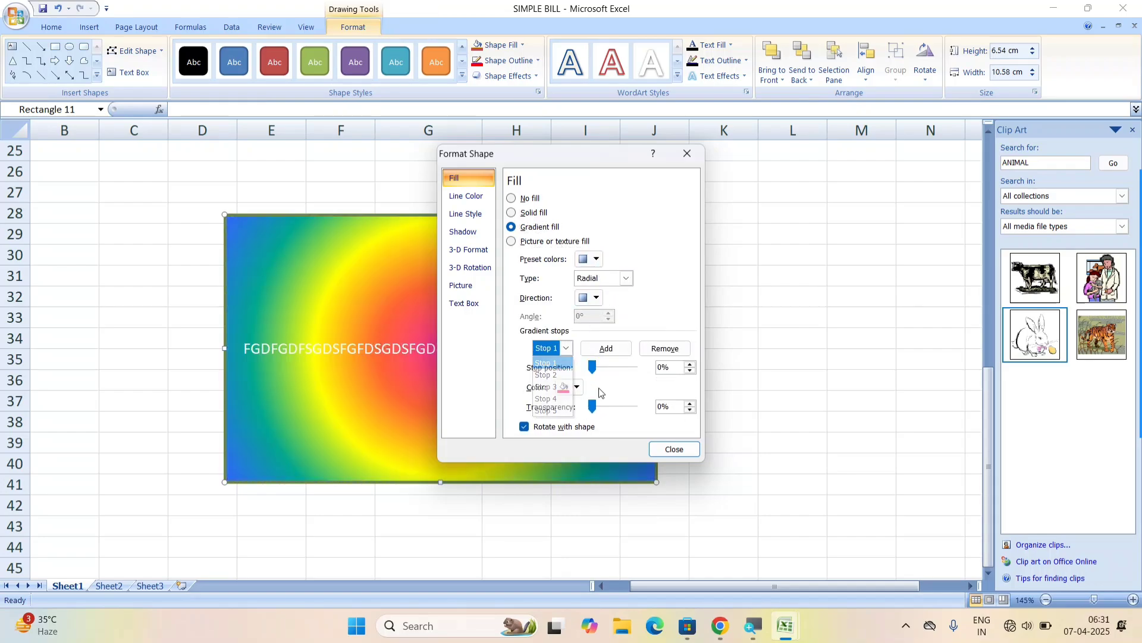
click(576, 388)
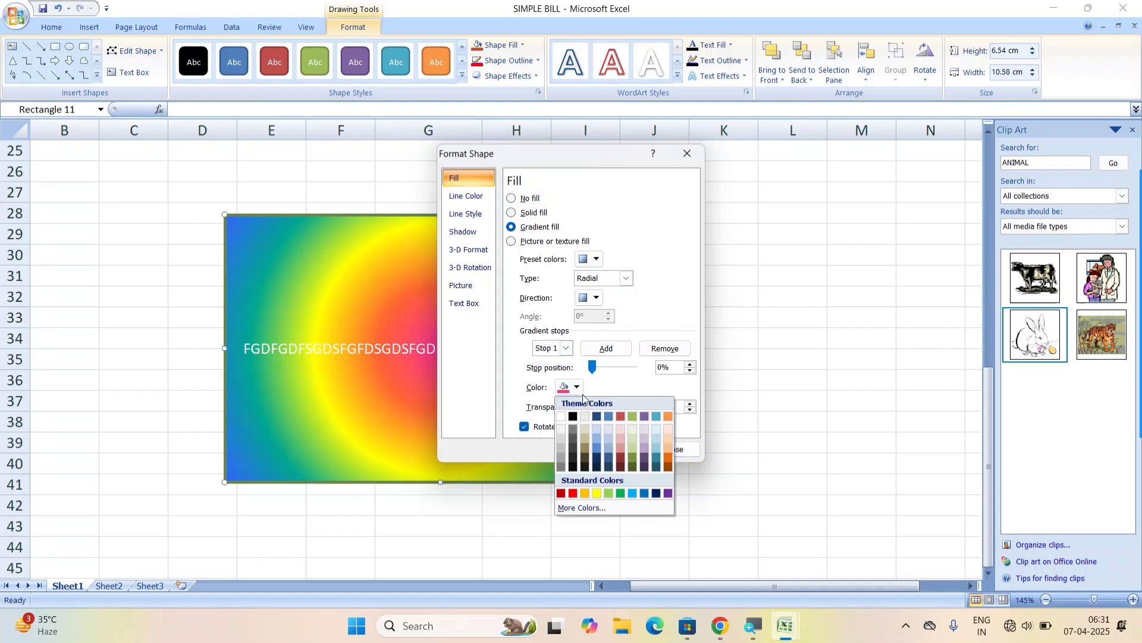
click(667, 415)
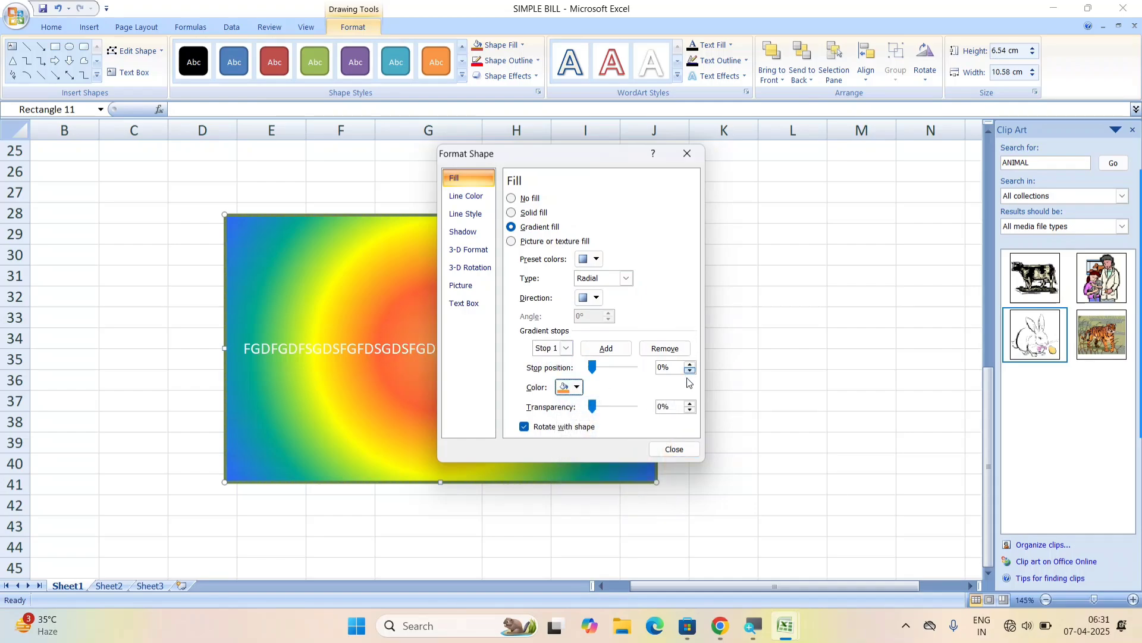
click(575, 388)
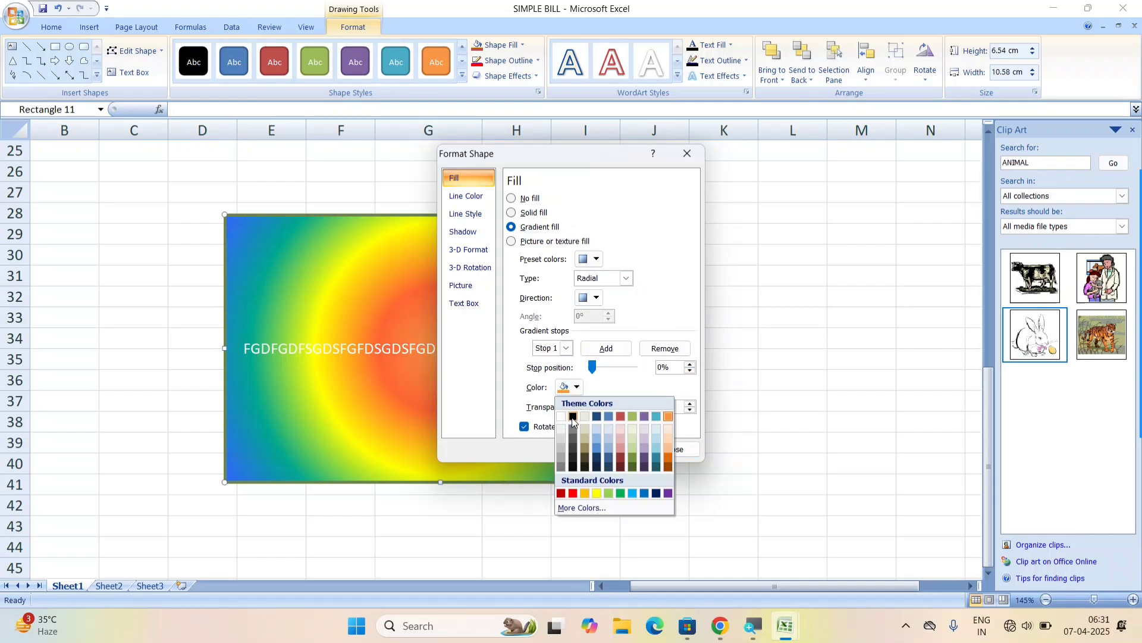
click(575, 416)
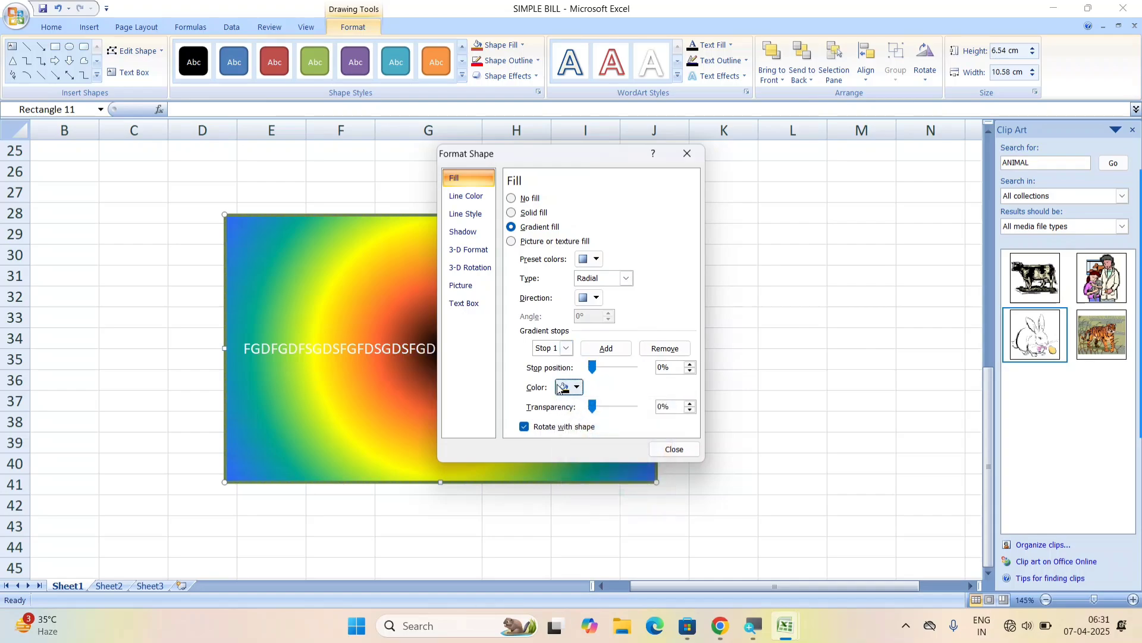
Step: Set Stop 1 to 49% transparency and 77% position, keeping the gradient direction that radiates from the centre
drag(600, 407, 612, 407)
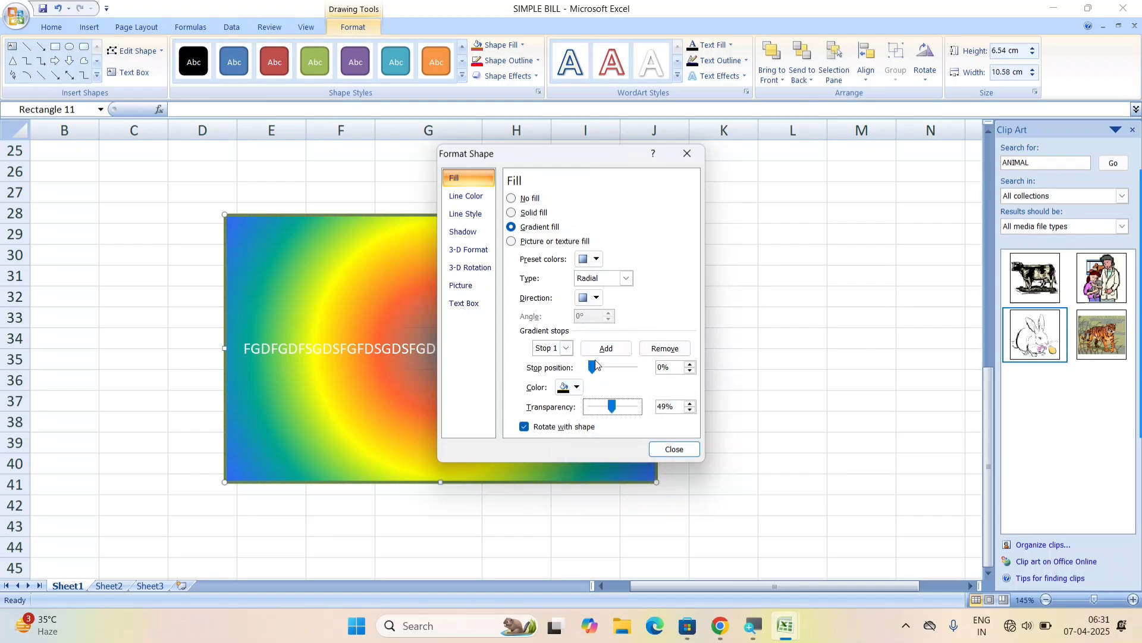
drag(595, 362, 624, 365)
click(591, 297)
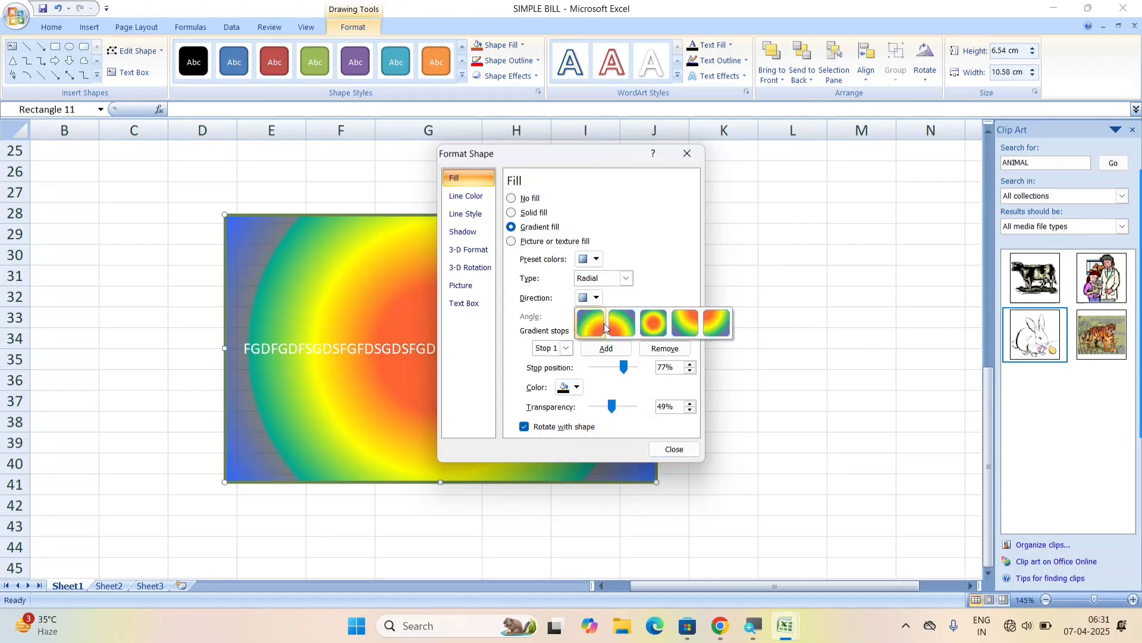
click(652, 323)
Step: Apply the yellow-to-dark-red gradient preset to the rectangle with the Linear type
click(589, 259)
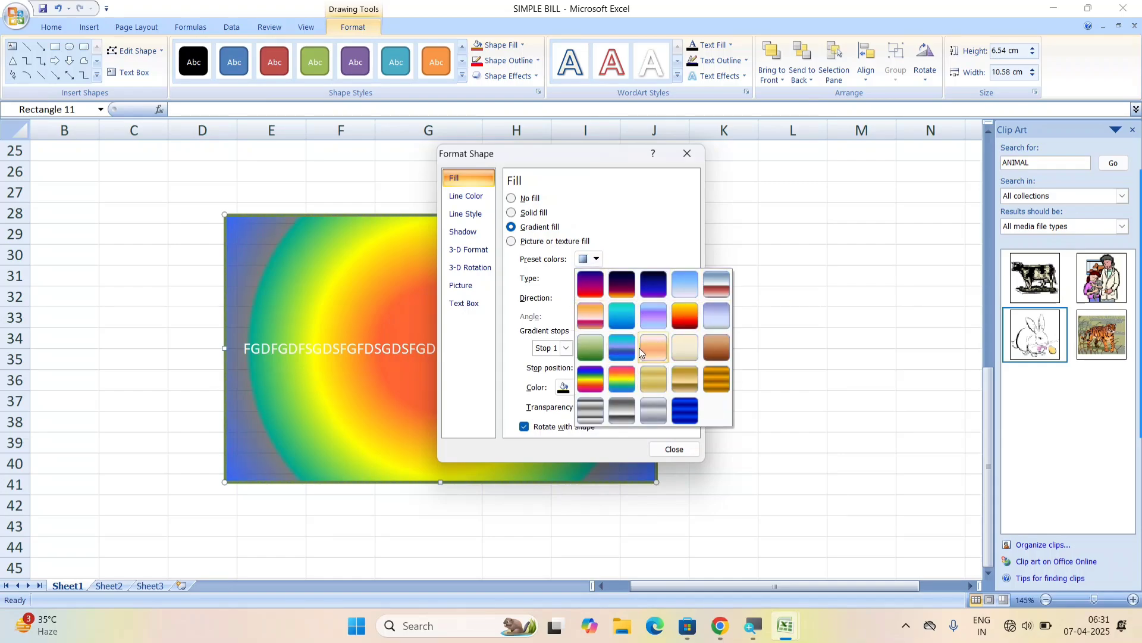
click(684, 319)
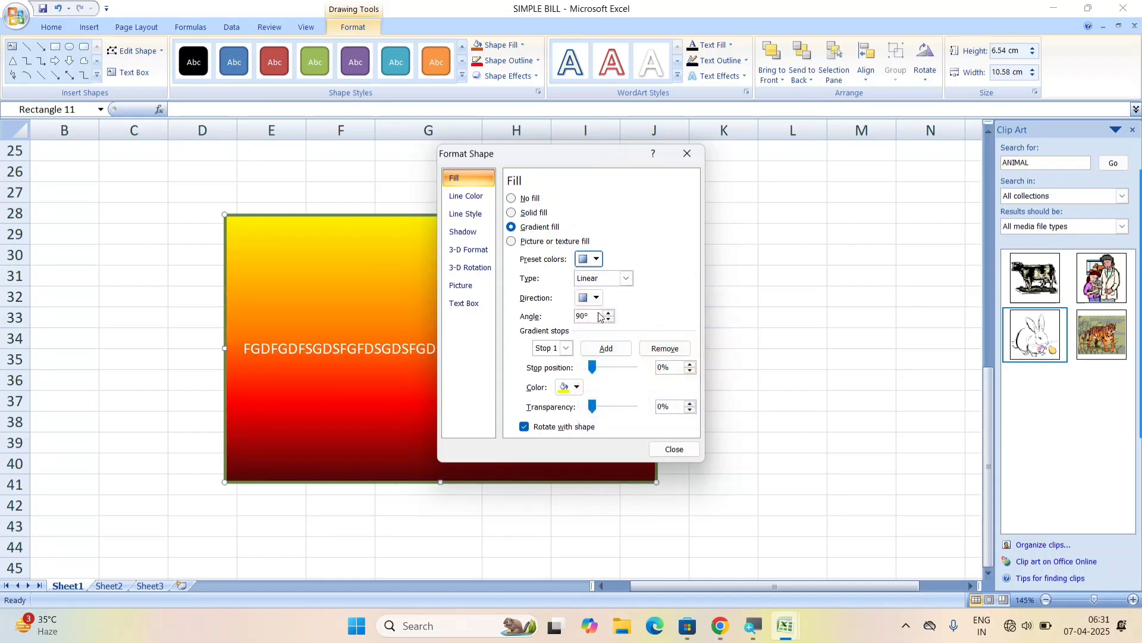
click(626, 278)
click(592, 292)
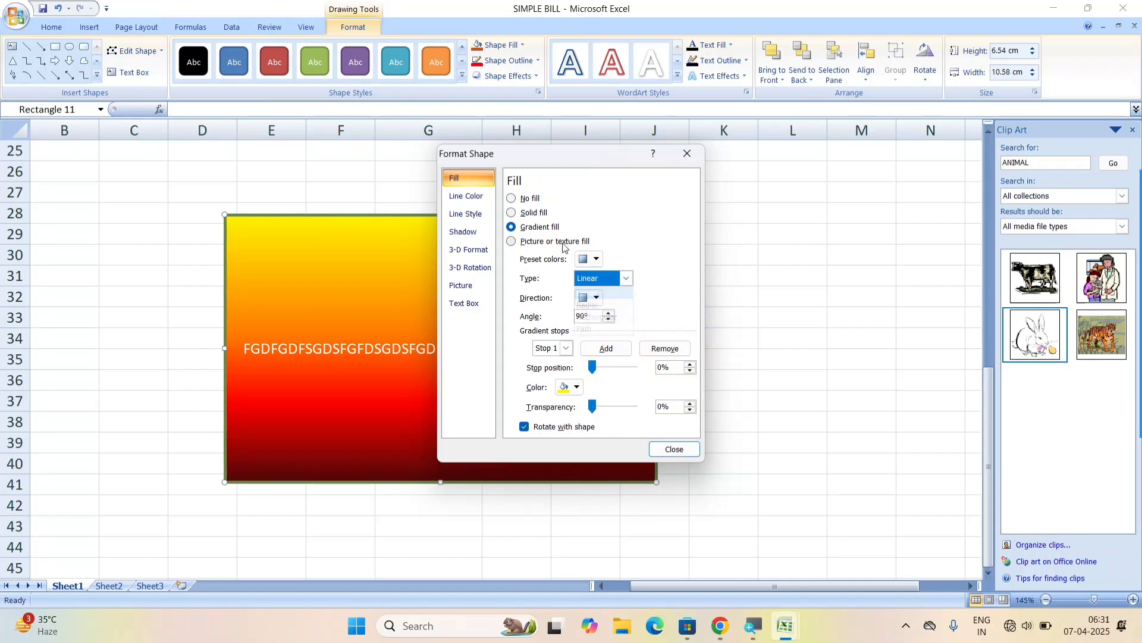
Step: Try a light blue solid fill and a picture or texture fill on the rectangle, returning to the yellow-to-dark-red gradient
click(536, 213)
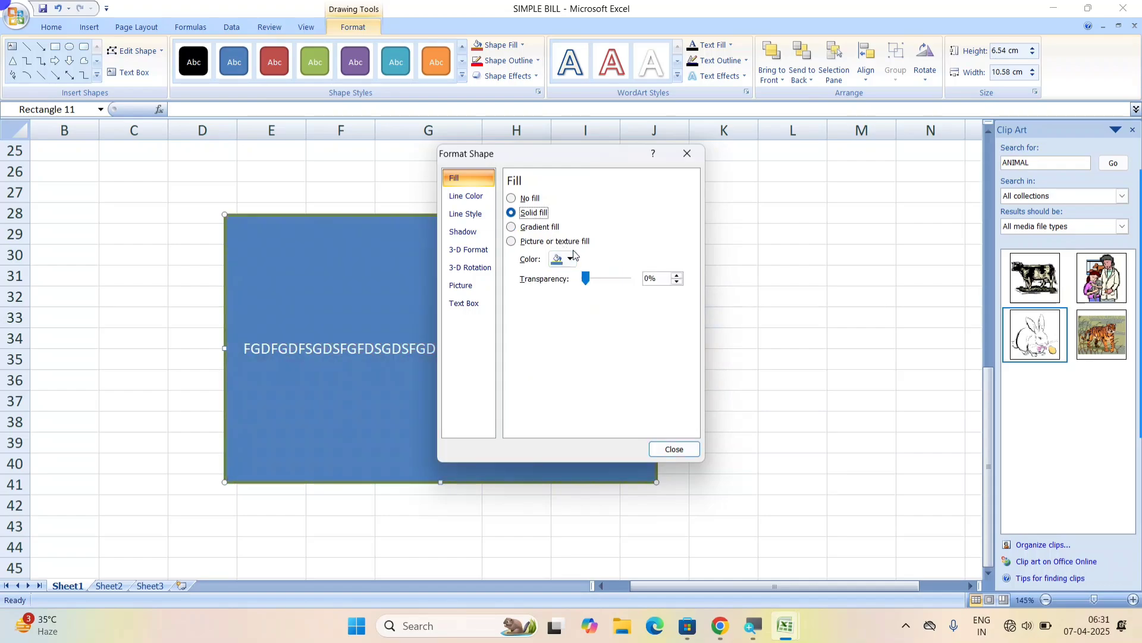
click(570, 259)
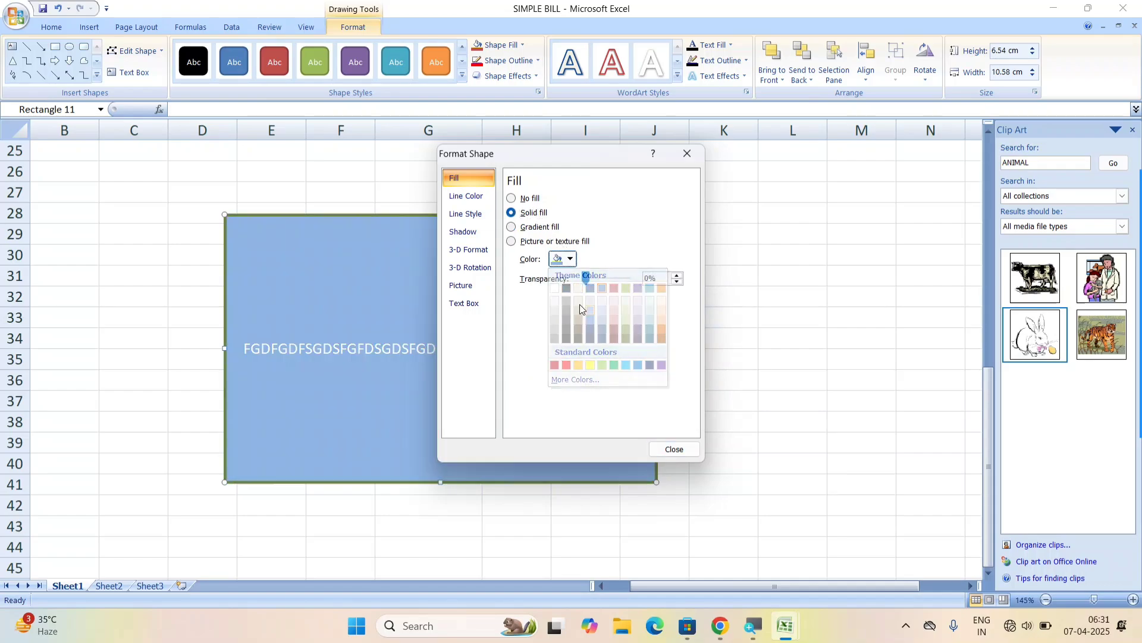
click(590, 311)
click(533, 228)
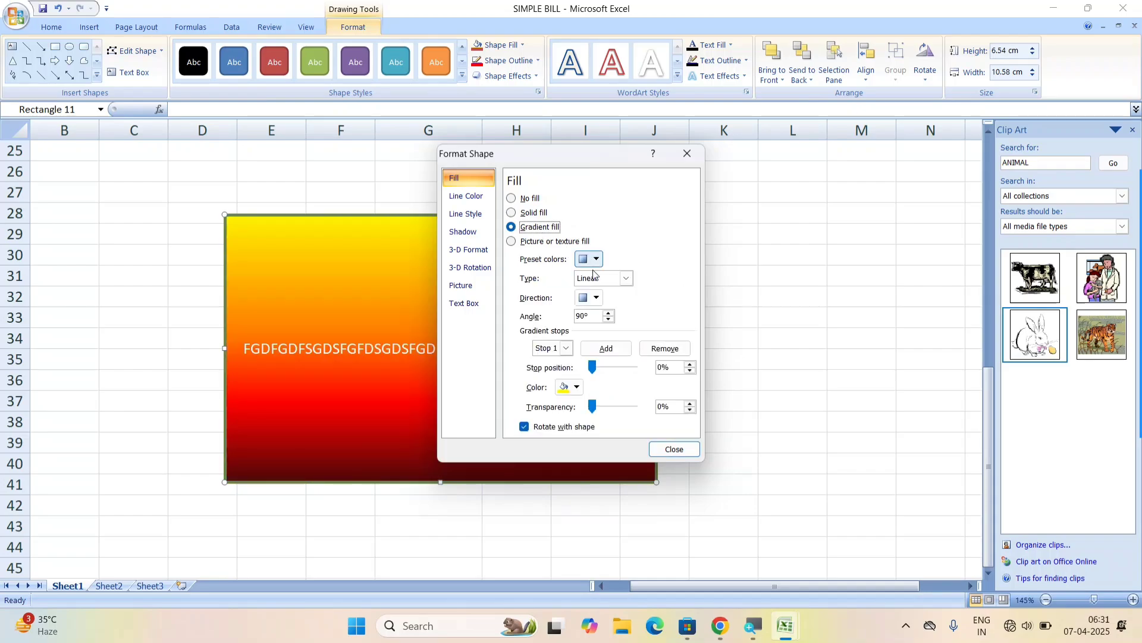
click(596, 259)
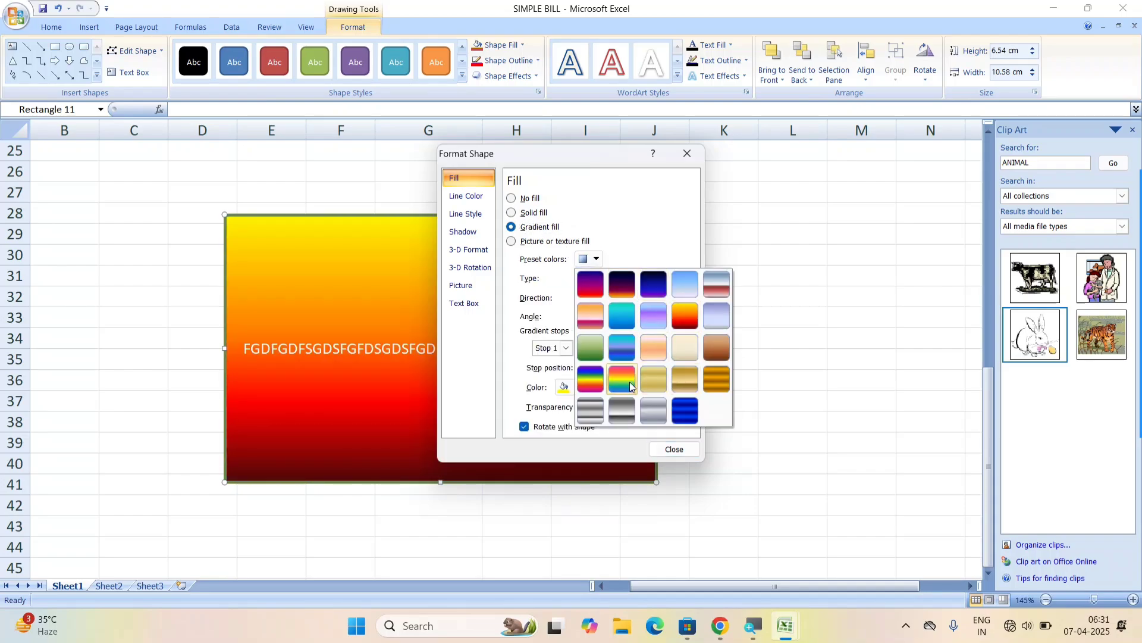
click(559, 266)
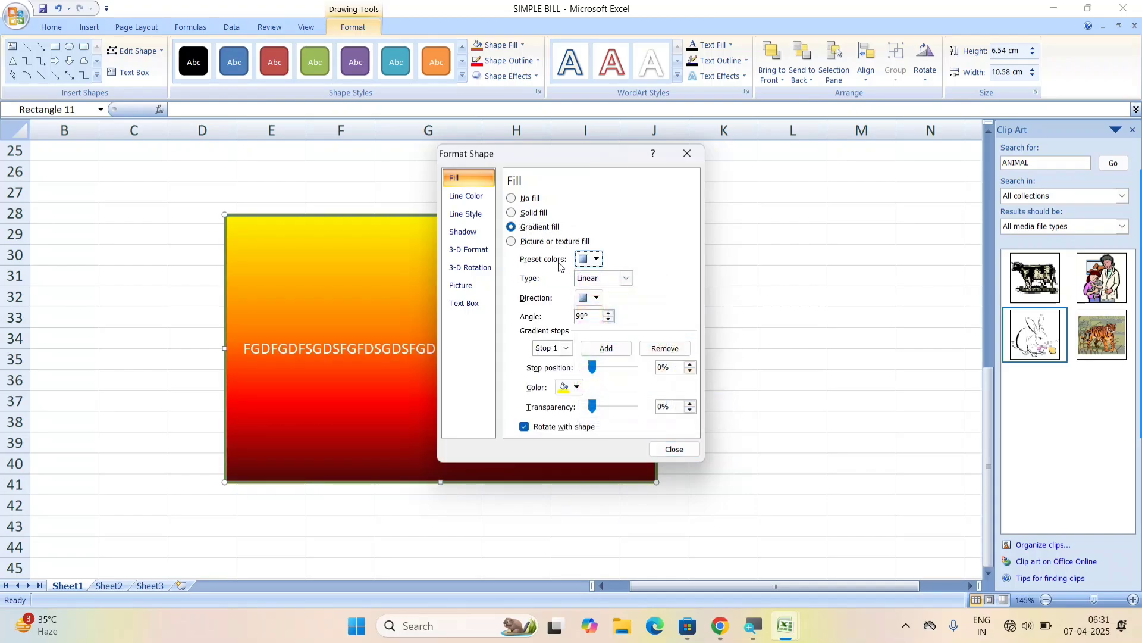
click(544, 243)
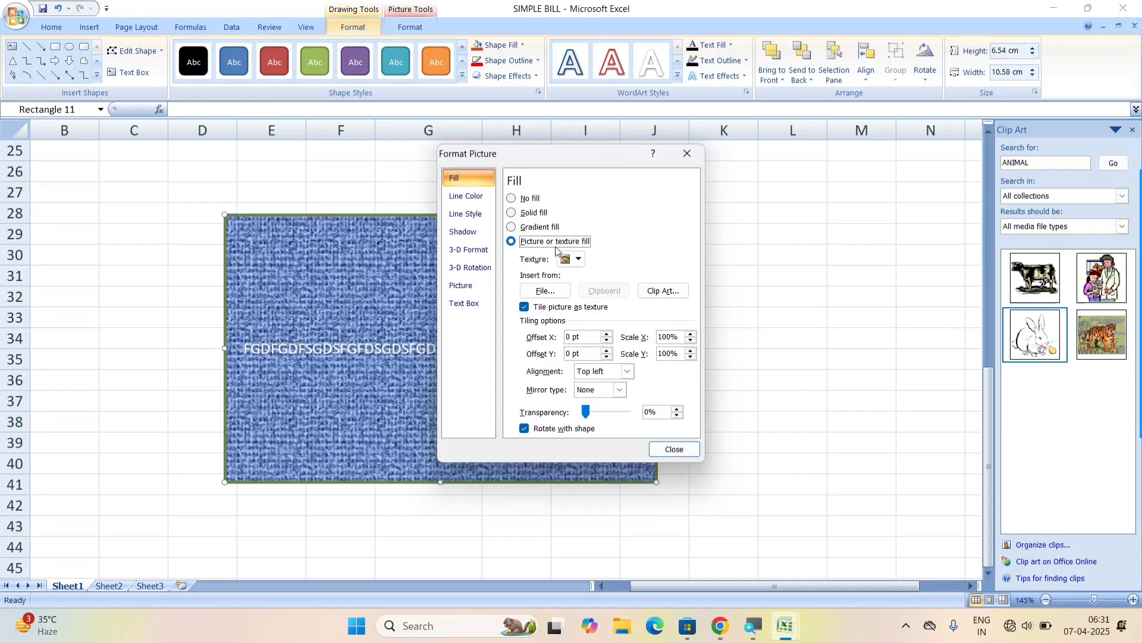
click(538, 227)
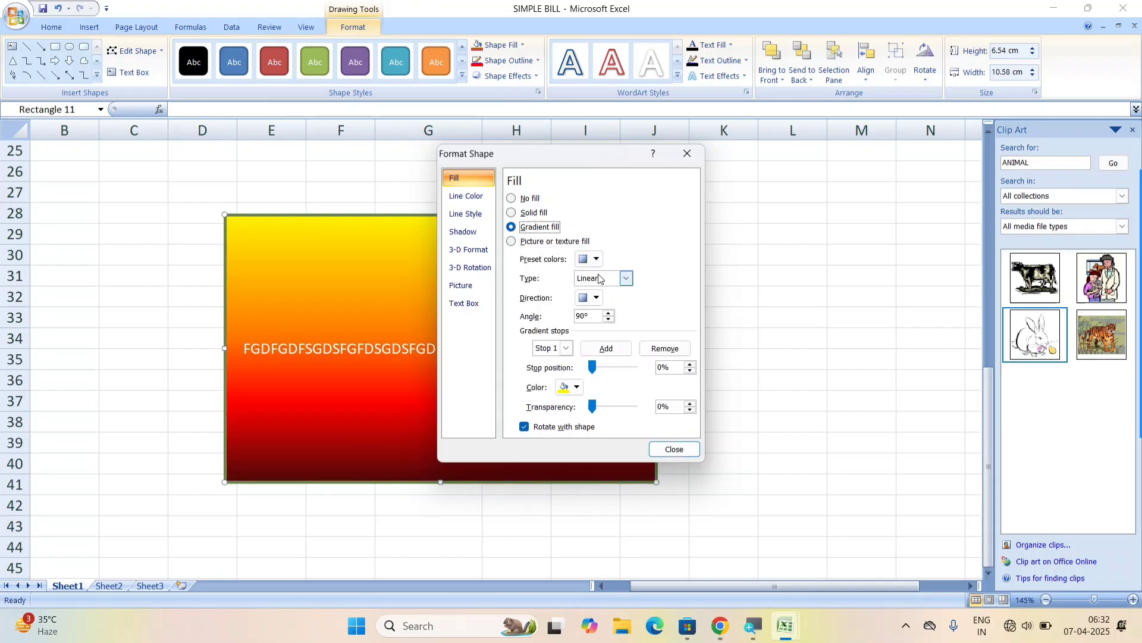
Step: Set the rectangle's linear gradient angle to 270° and close the fill settings
click(608, 312)
click(609, 312)
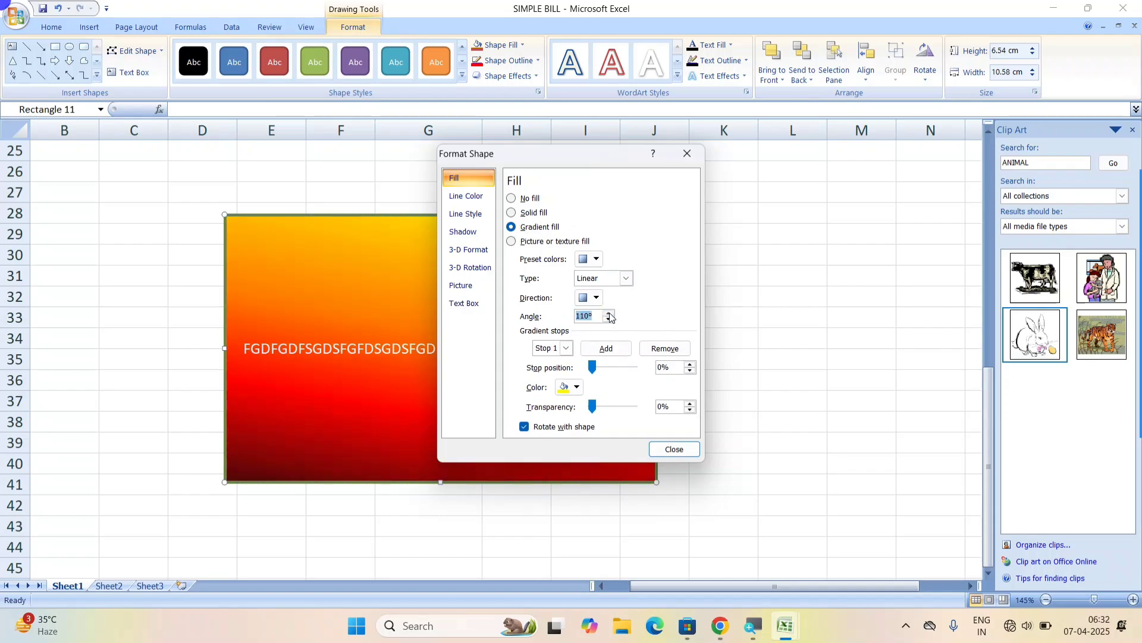
click(609, 312)
click(609, 312)
click(609, 313)
click(608, 313)
click(609, 313)
click(609, 313)
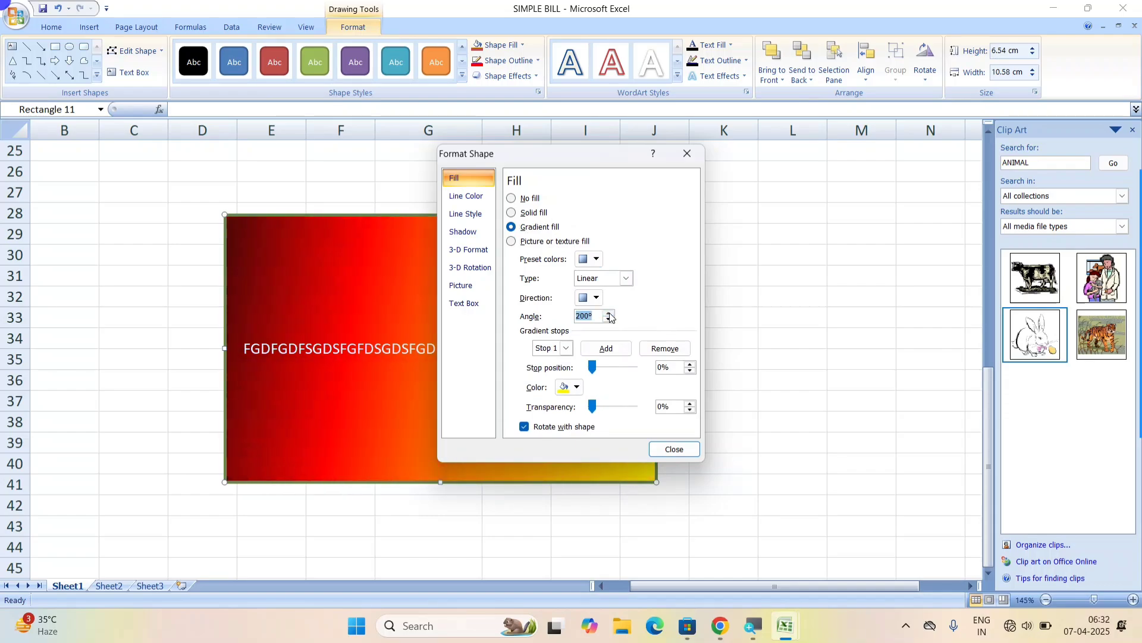
click(609, 313)
click(609, 313)
click(609, 313)
click(608, 313)
click(609, 313)
click(608, 313)
click(608, 313)
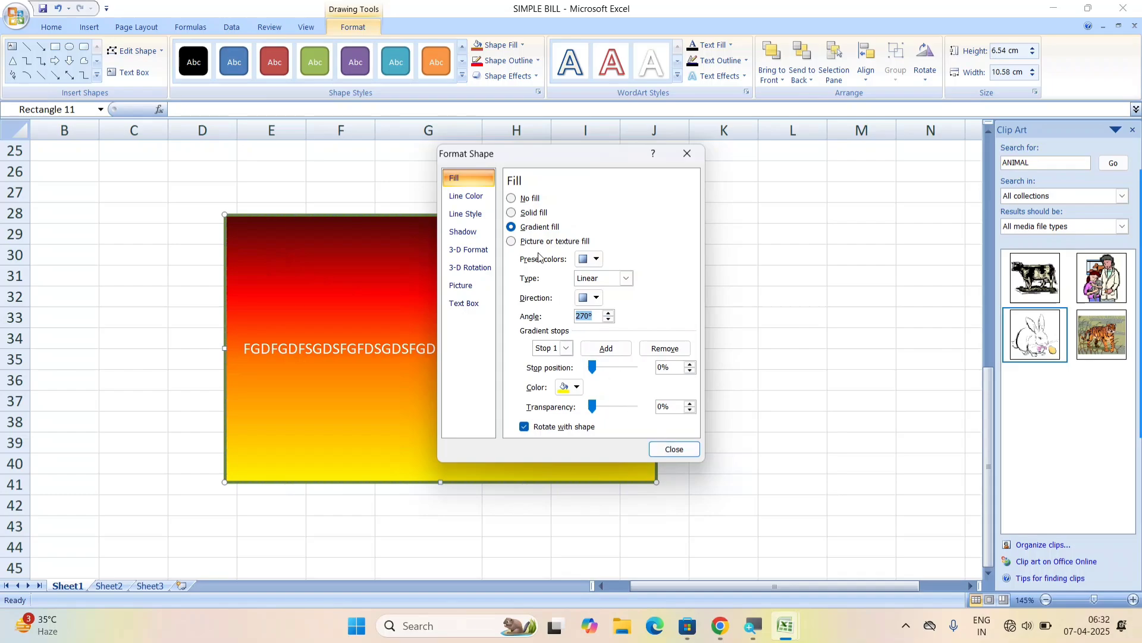
click(674, 449)
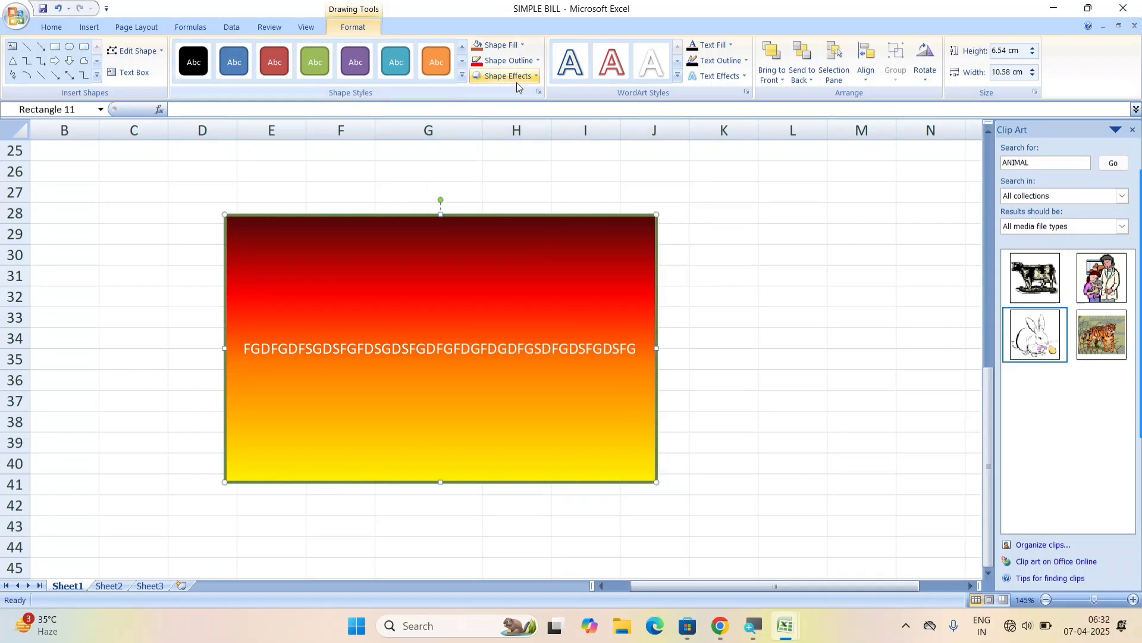
Step: Set the rectangle's outline weight to 6 pt
click(513, 46)
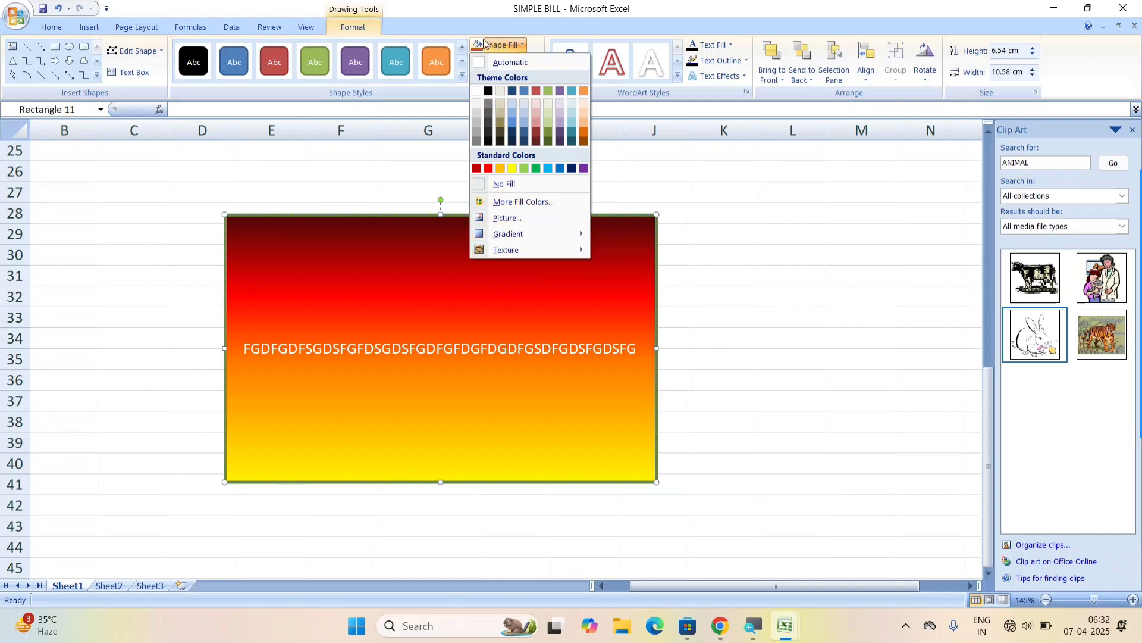
click(534, 27)
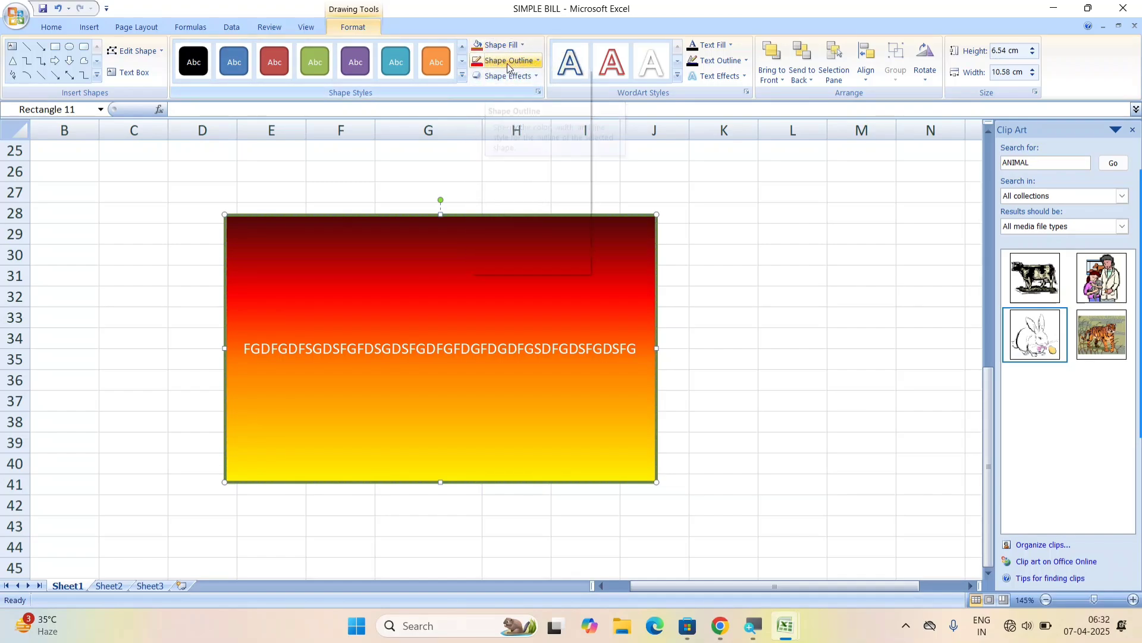
click(507, 63)
mouse_move(541, 233)
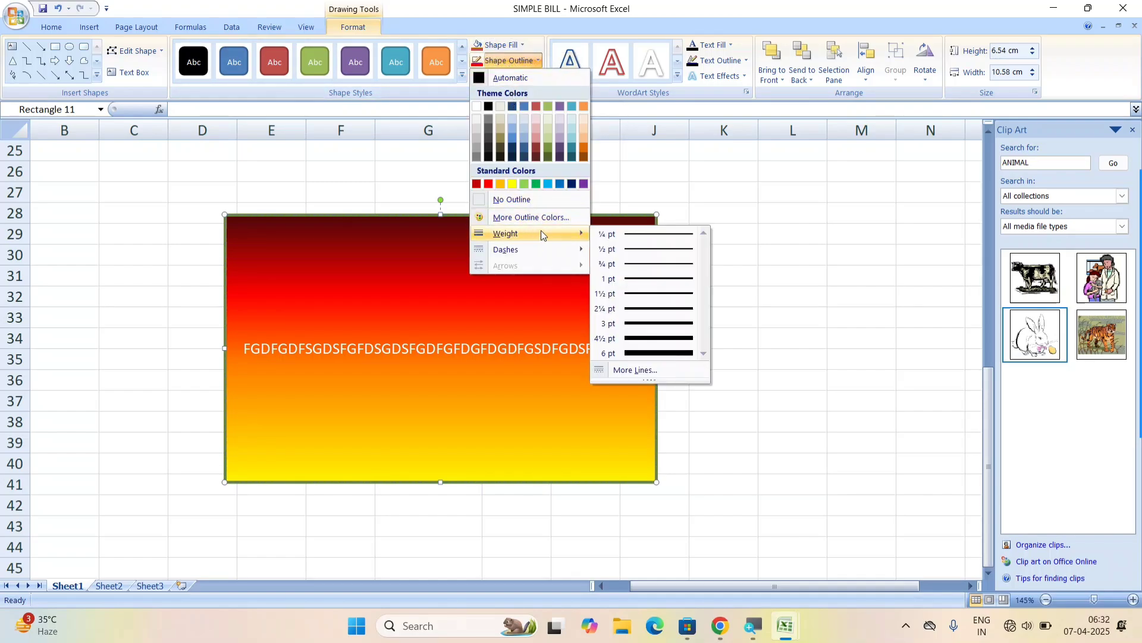
click(659, 353)
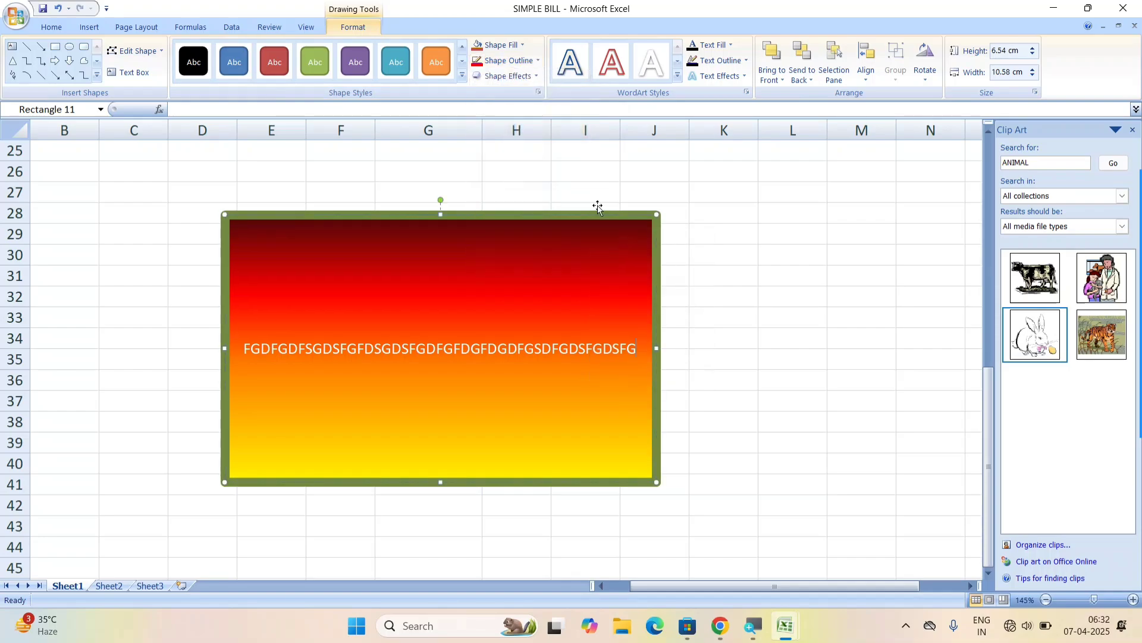
Step: Colour the rectangle's outline dark blue and give it a dashed line style
click(527, 63)
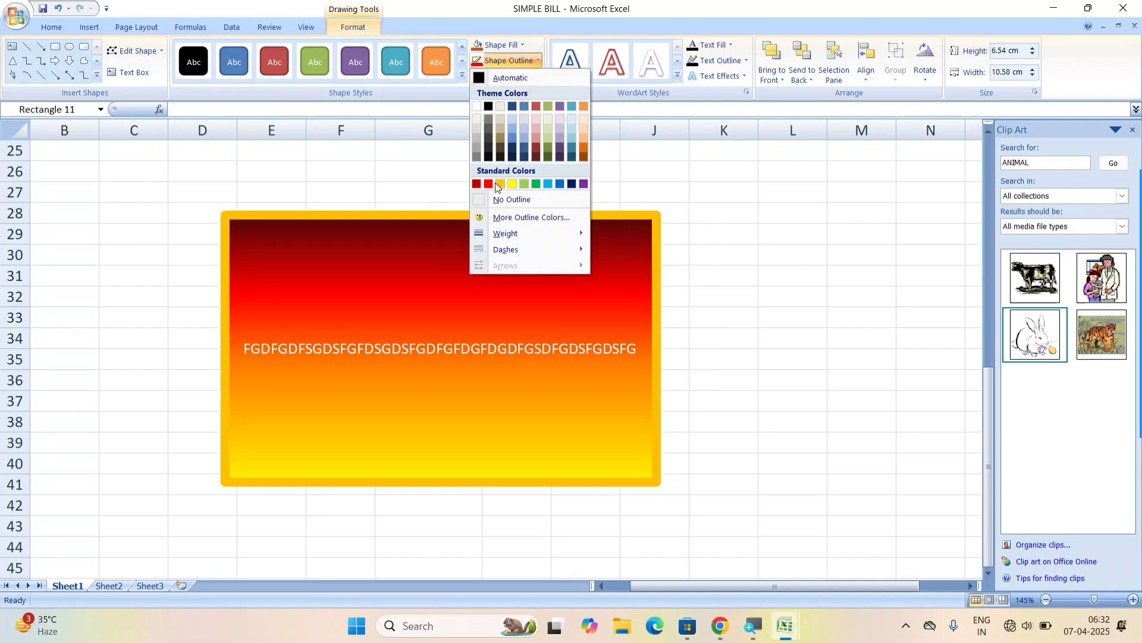
click(572, 185)
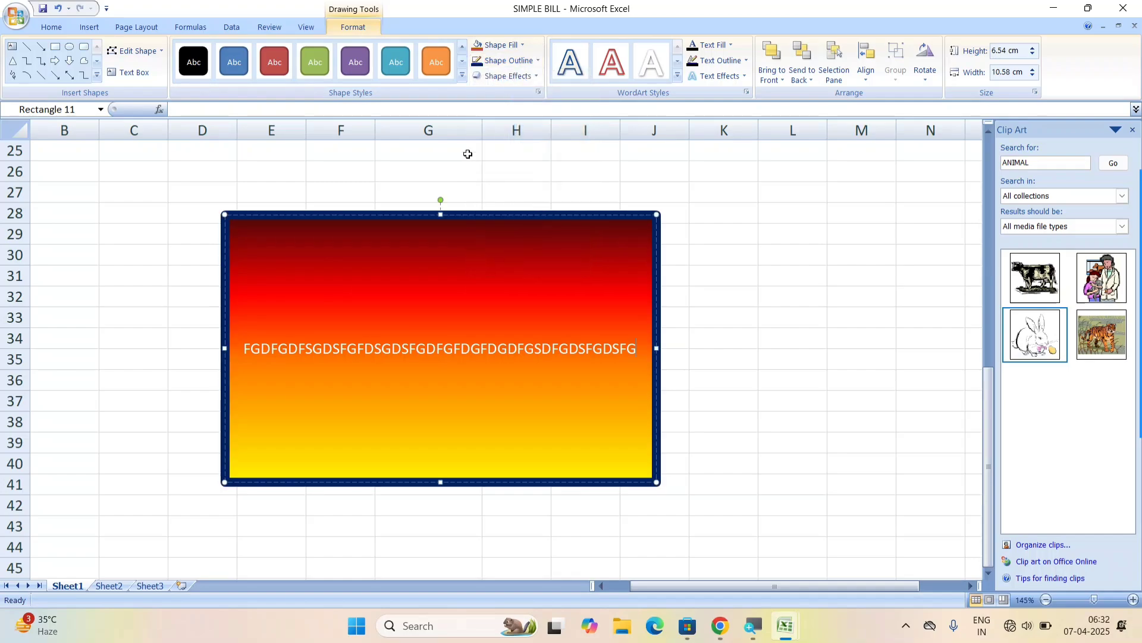
click(498, 63)
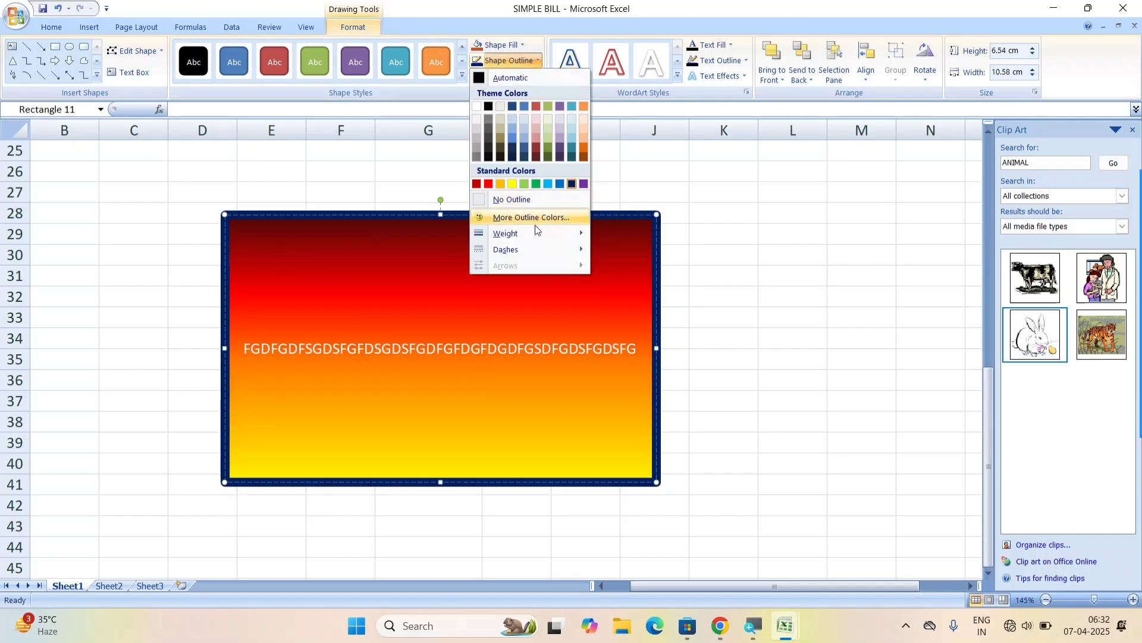
mouse_move(557, 238)
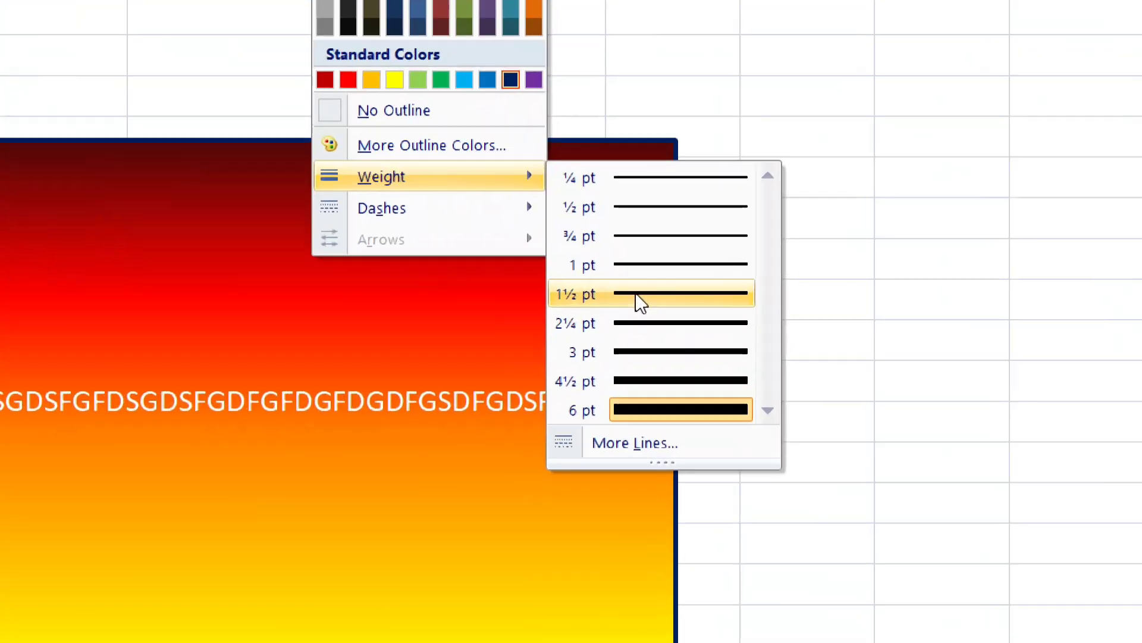
mouse_move(536, 210)
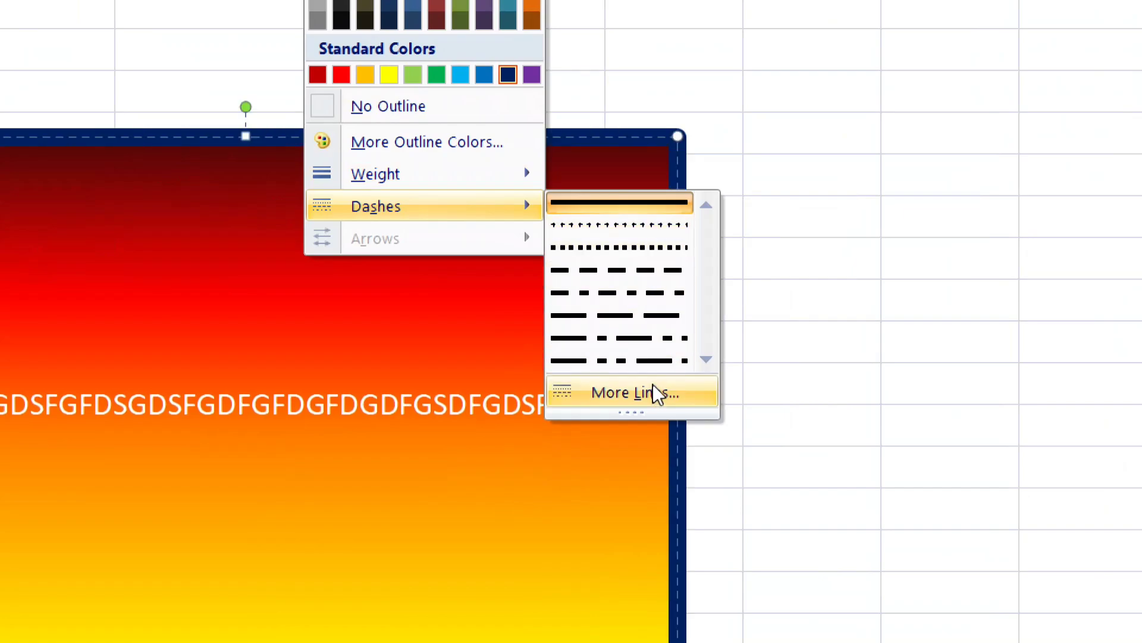
click(673, 268)
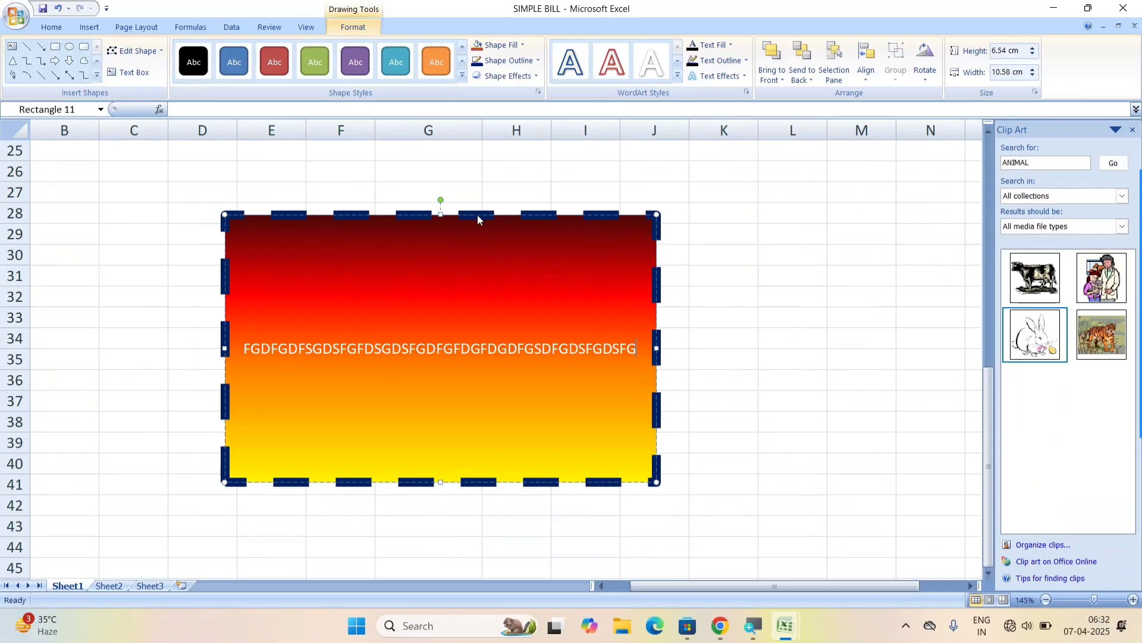
click(532, 77)
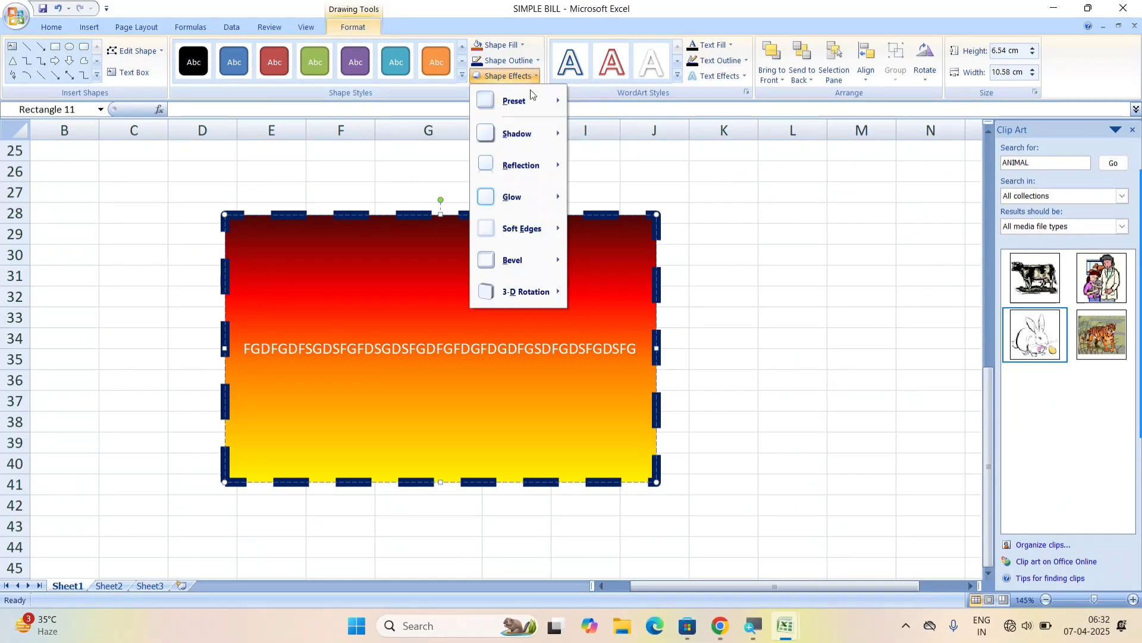
mouse_move(531, 102)
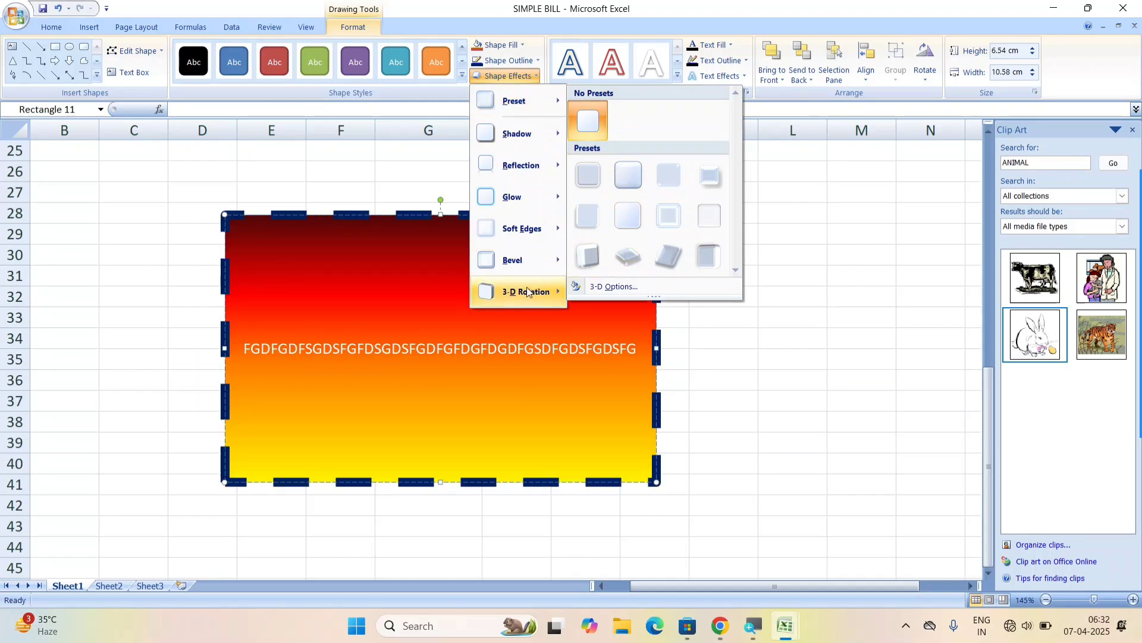
mouse_move(524, 291)
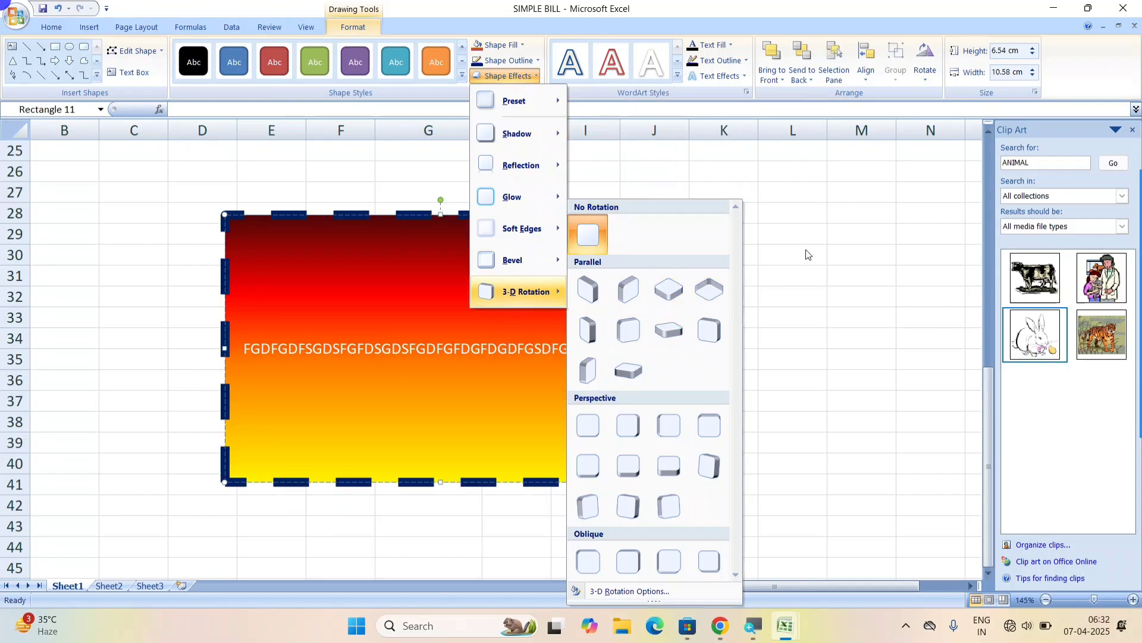
click(677, 15)
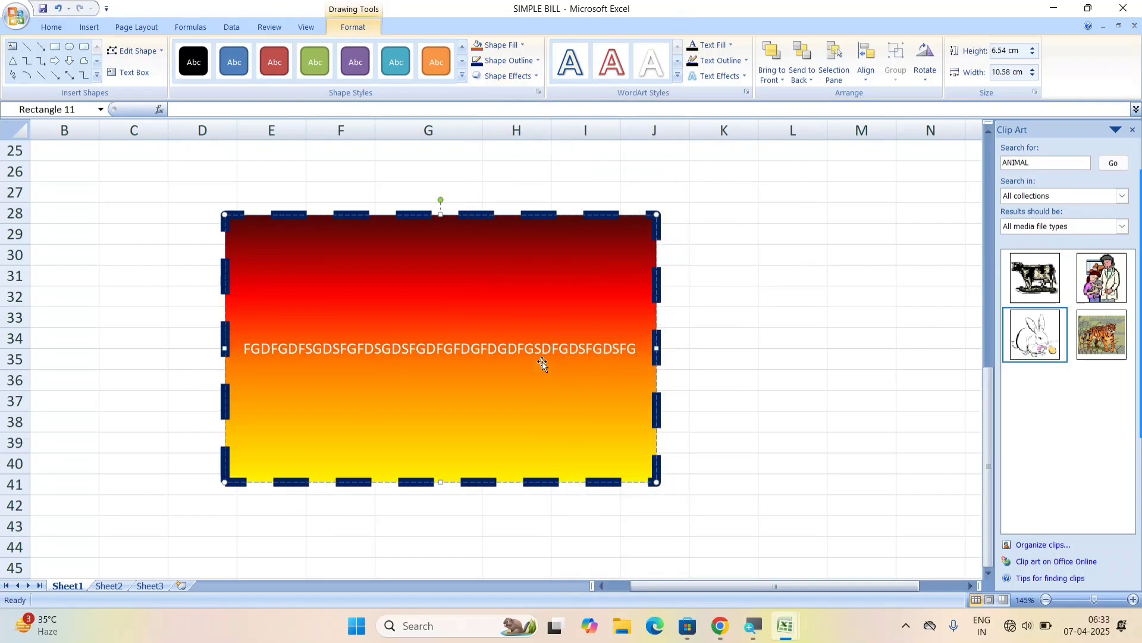
Step: Select all the text inside the rectangle and set its text outline to orange
double_click(526, 349)
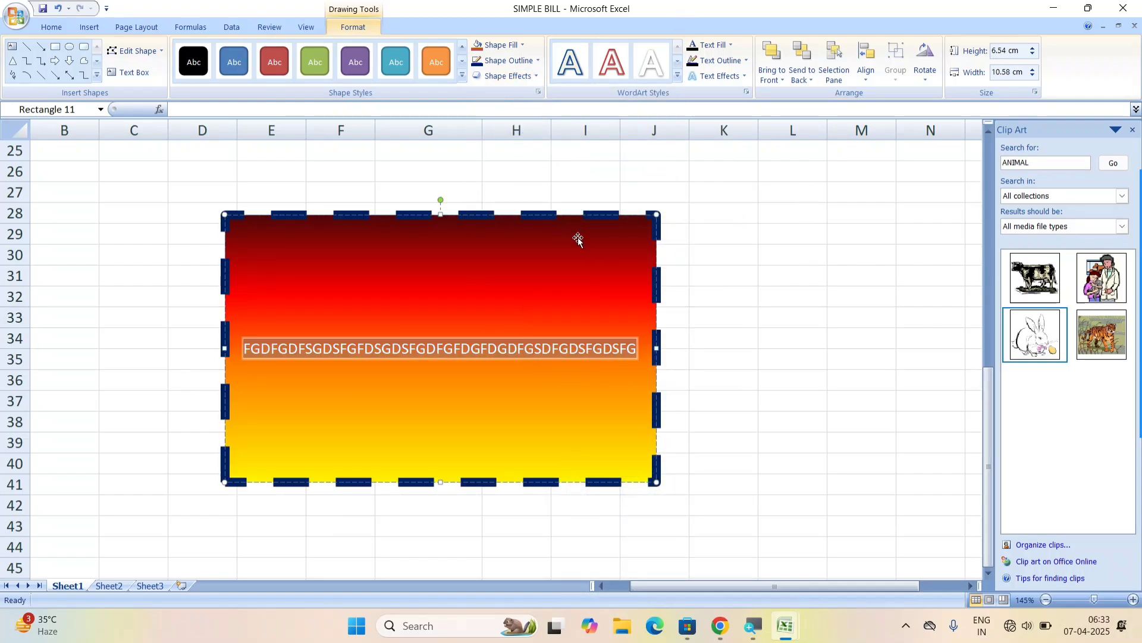
click(732, 44)
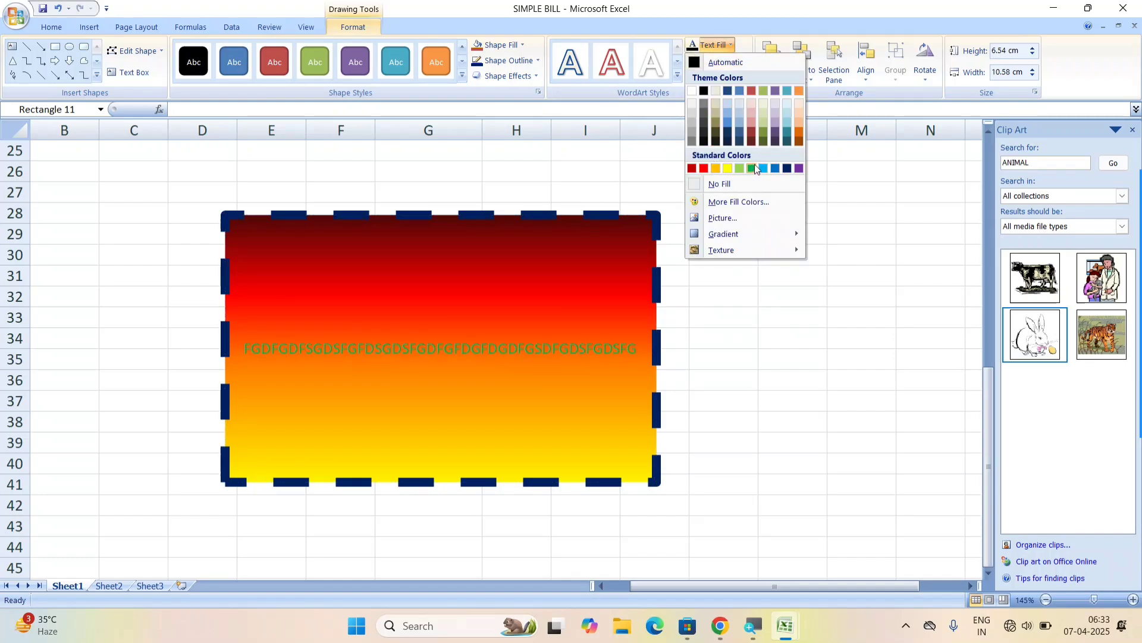
click(750, 43)
click(730, 63)
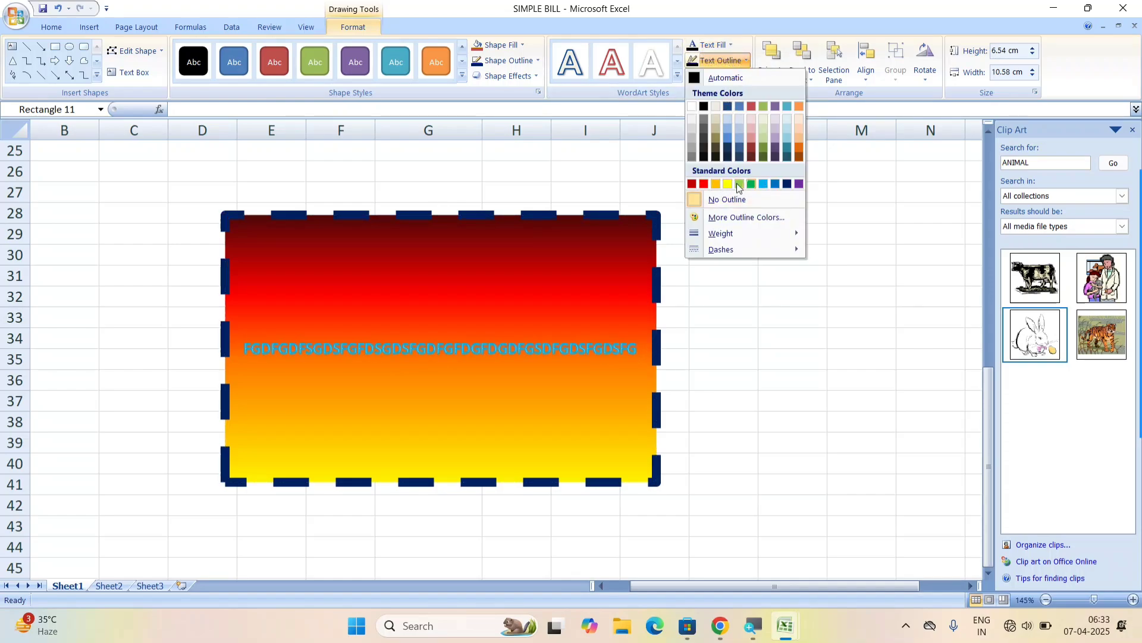
click(713, 185)
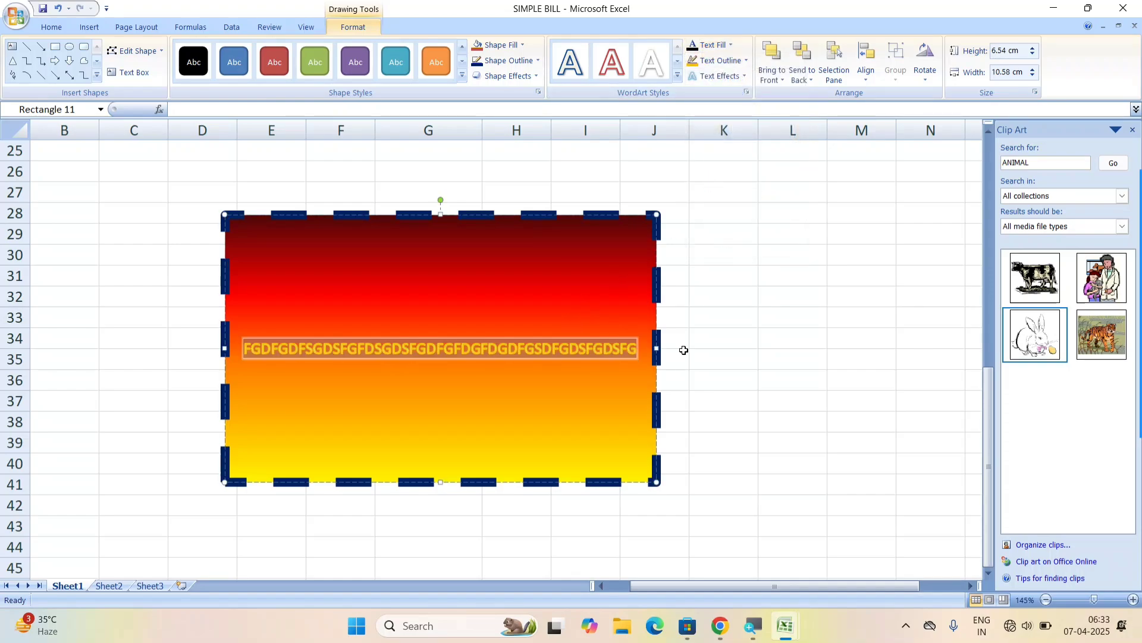
Step: Select all the rectangle's text and give it a white text outline and a red text fill
scroll(683, 390, up, 3)
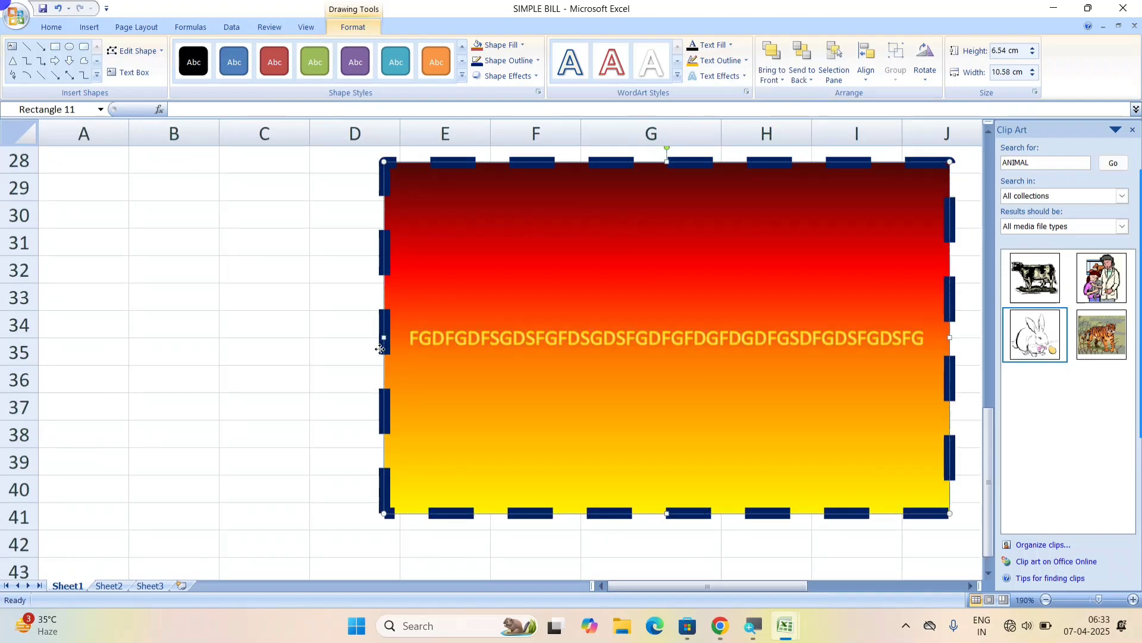
shift+click(778, 338)
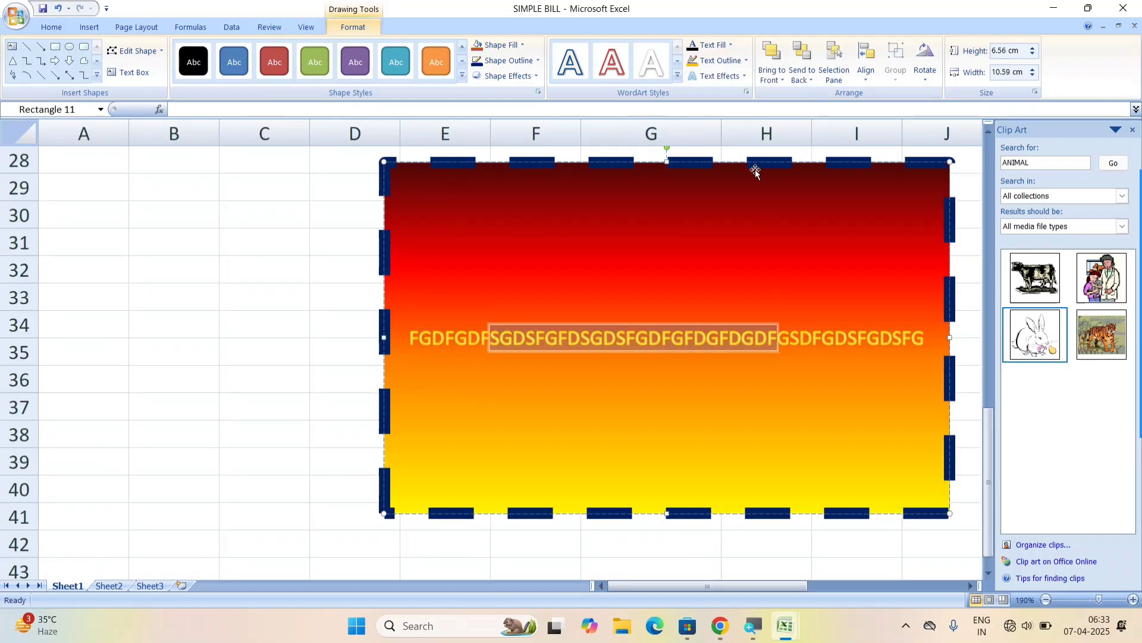
key(ctrl+a)
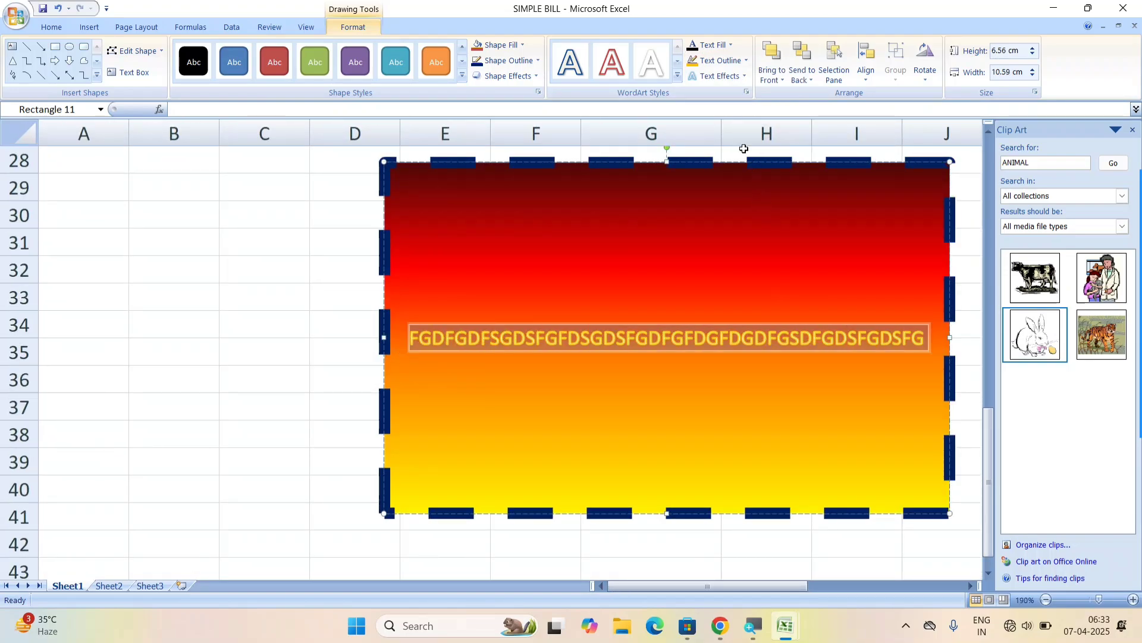
click(707, 64)
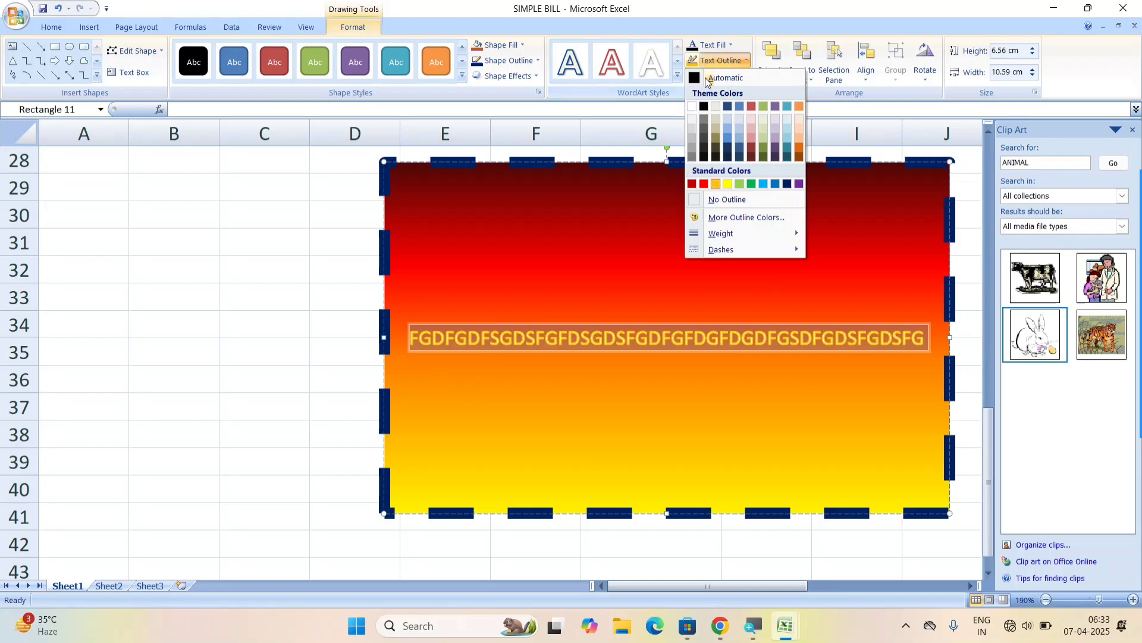
click(692, 106)
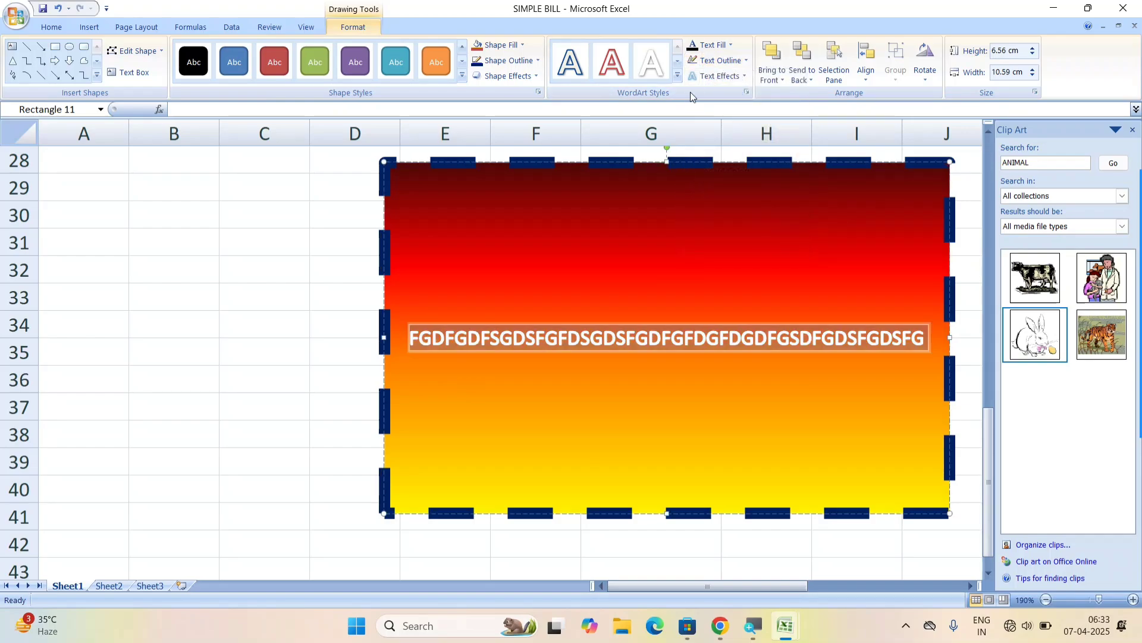
click(714, 46)
click(704, 168)
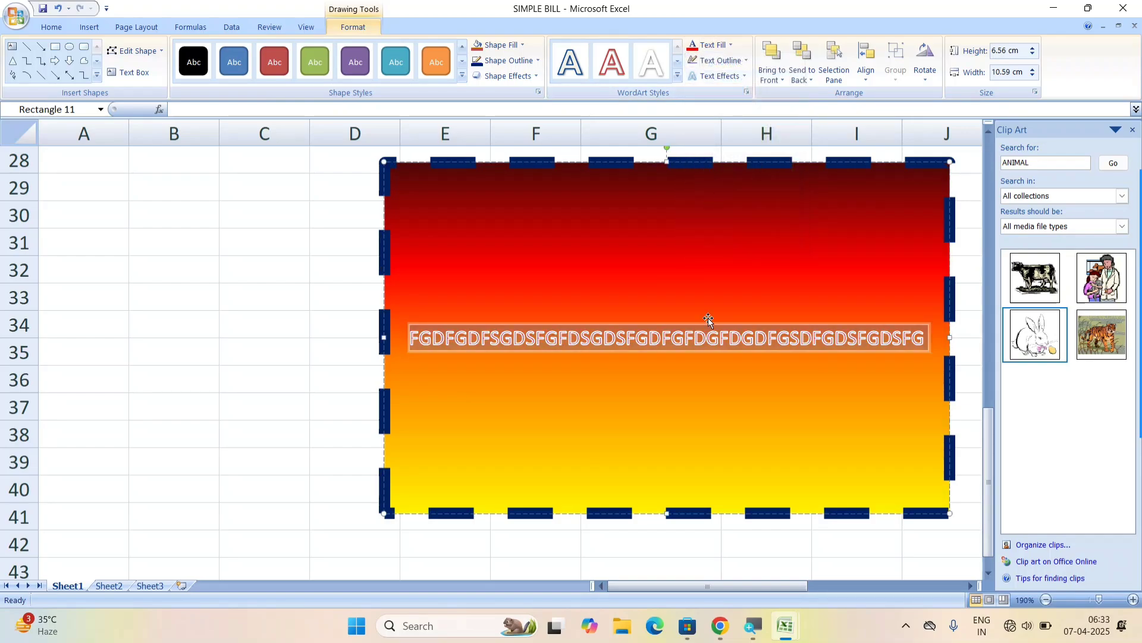
Step: Set the outline weight of the rectangle's text to 1 pt
scroll(705, 345, up, 8)
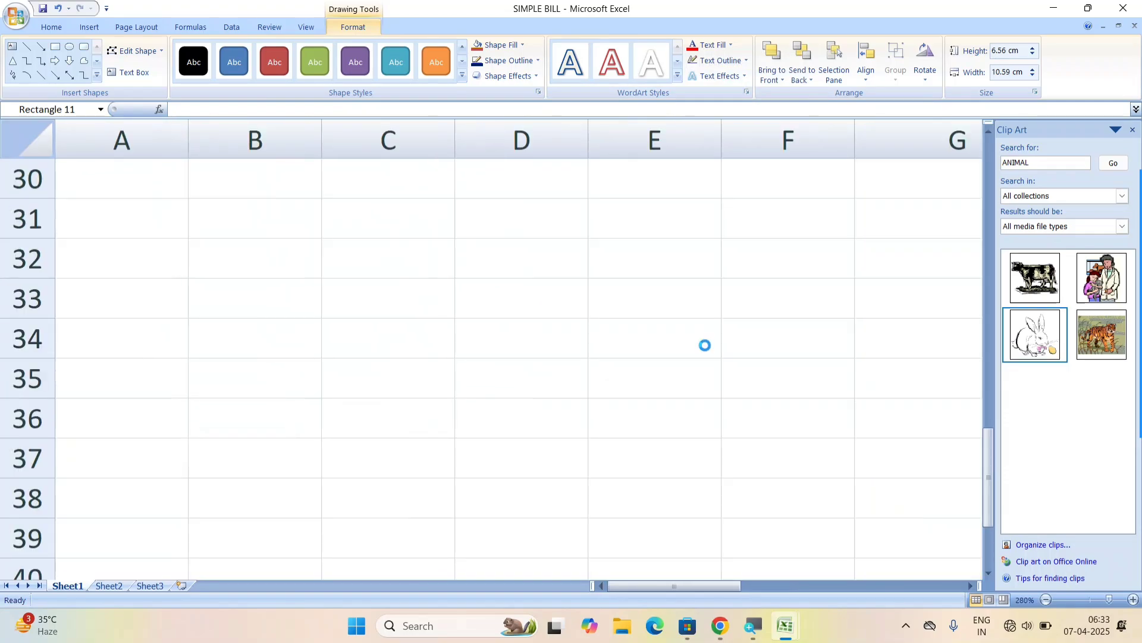
scroll(705, 345, up, 1)
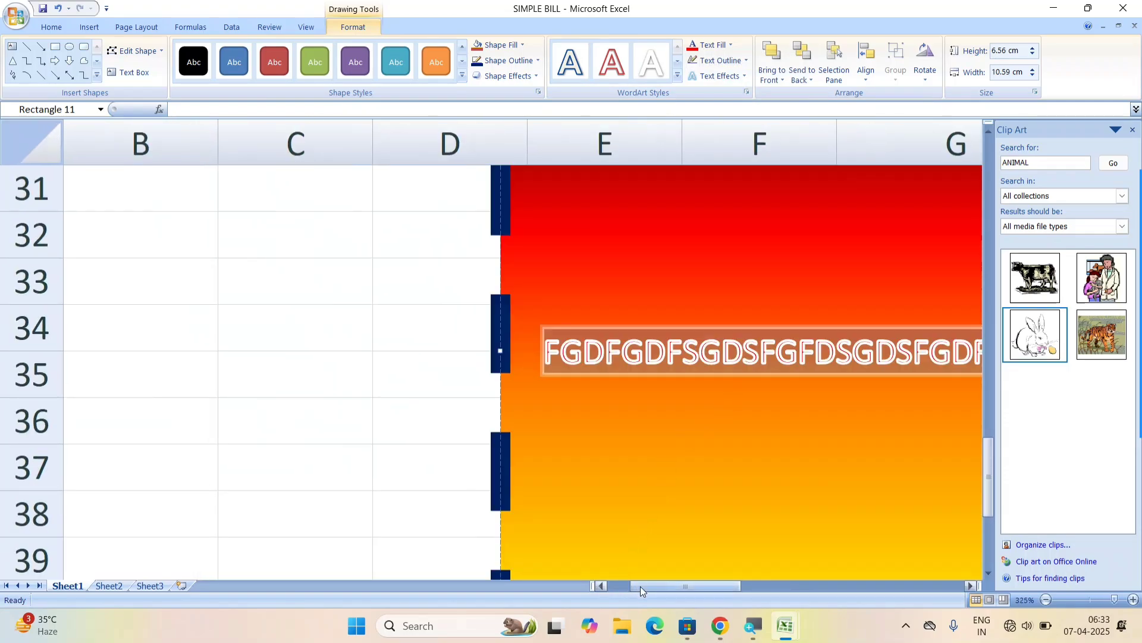
drag(641, 587, 729, 587)
scroll(599, 422, up, 3)
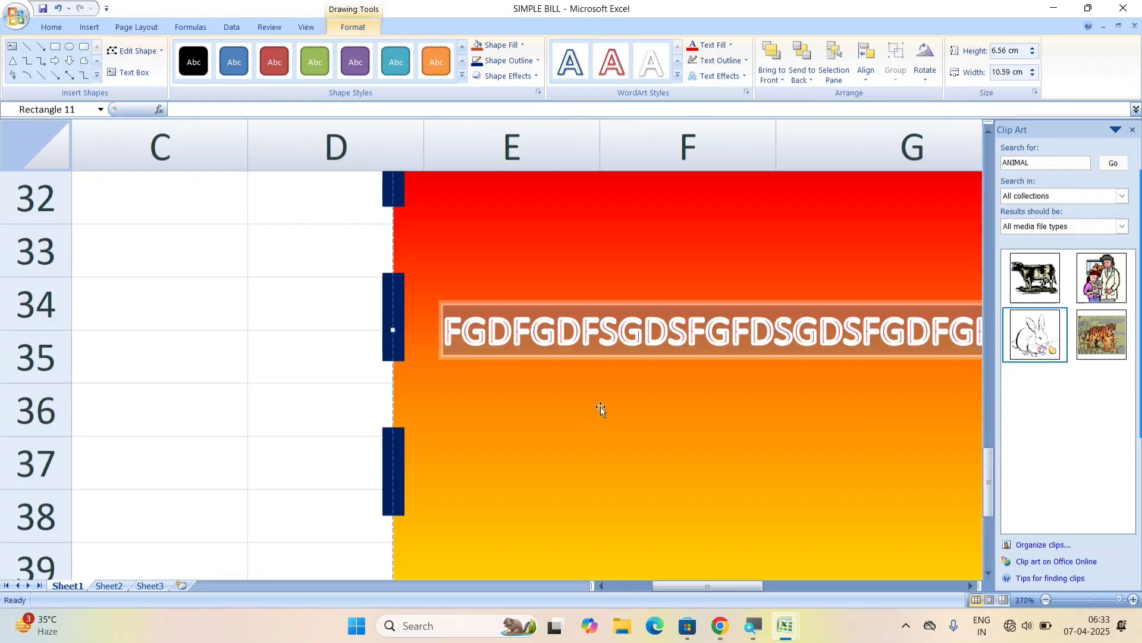
click(722, 60)
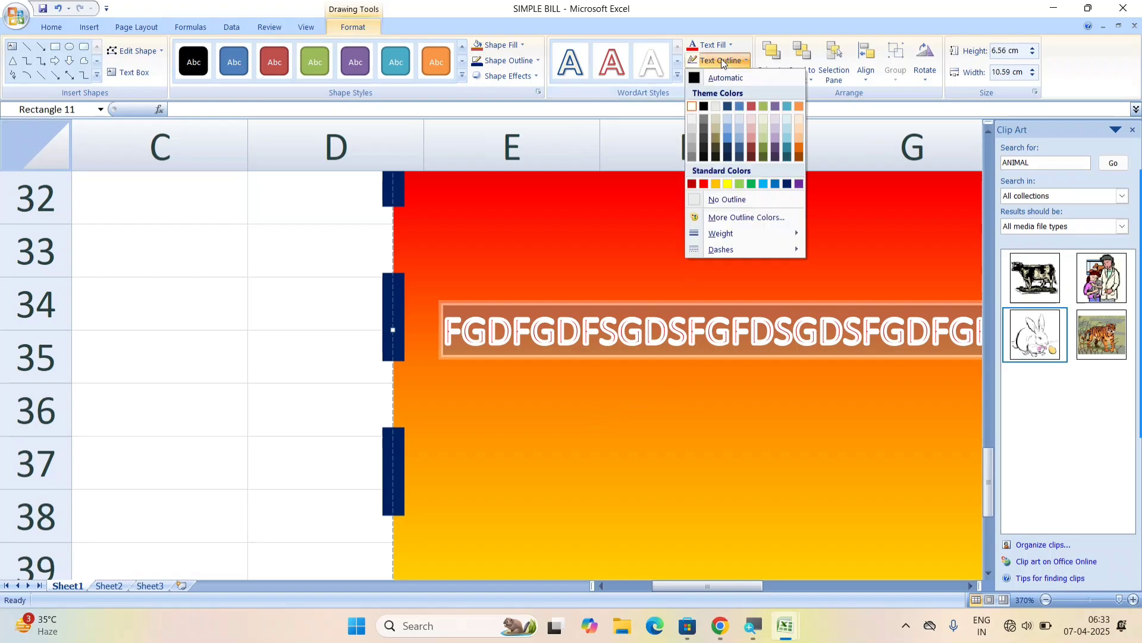
mouse_move(768, 234)
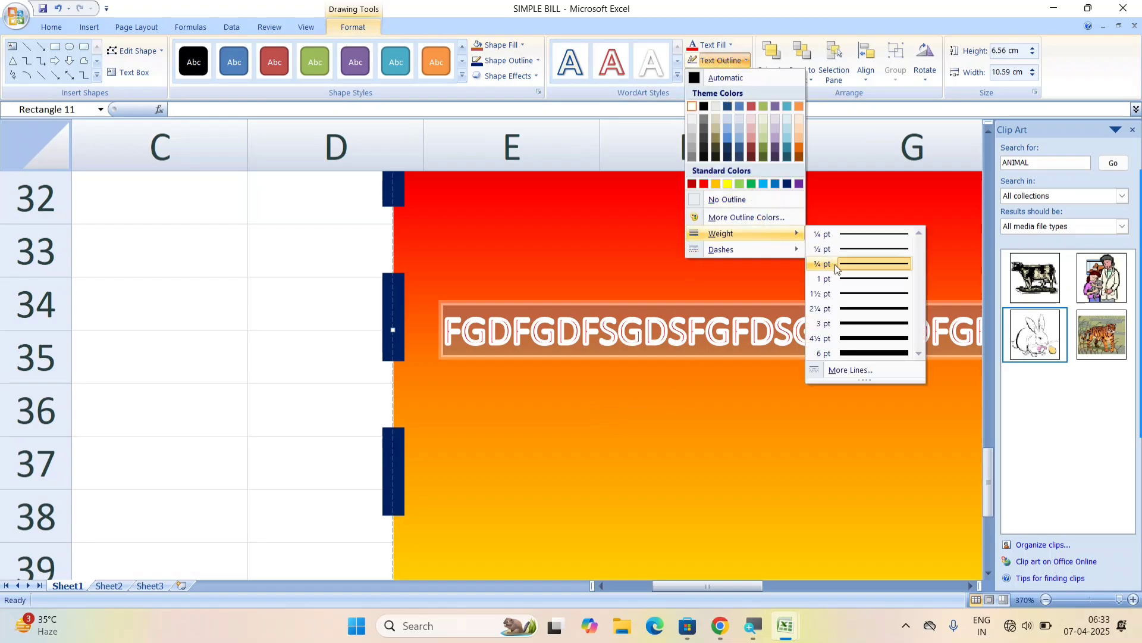
click(855, 279)
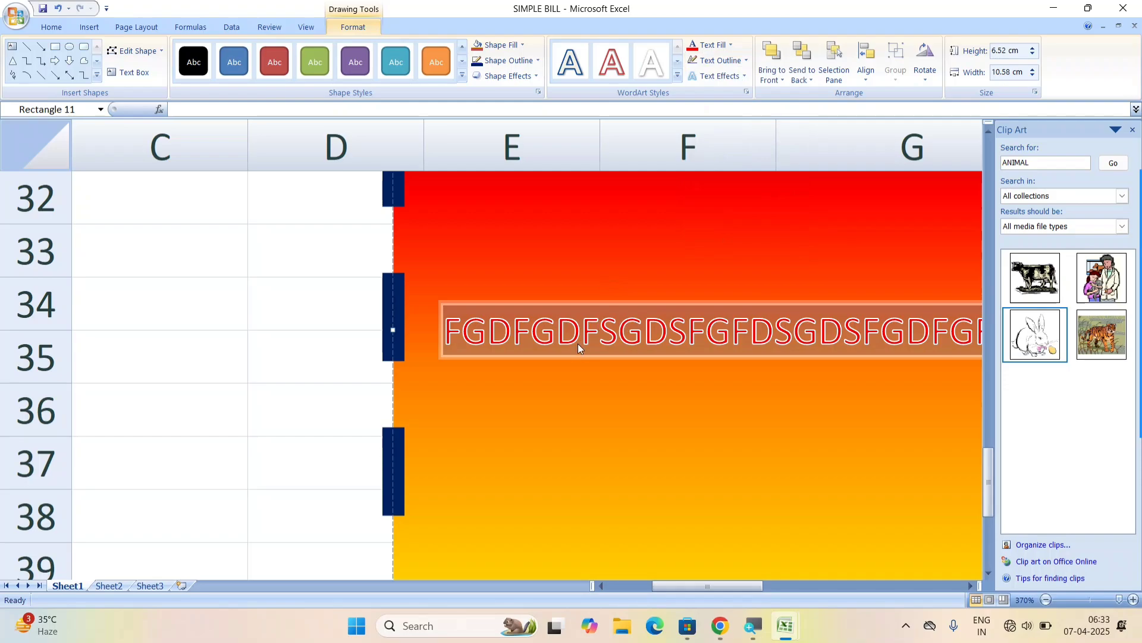
Step: Change the outline colour of the rectangle's text to Automatic
click(721, 74)
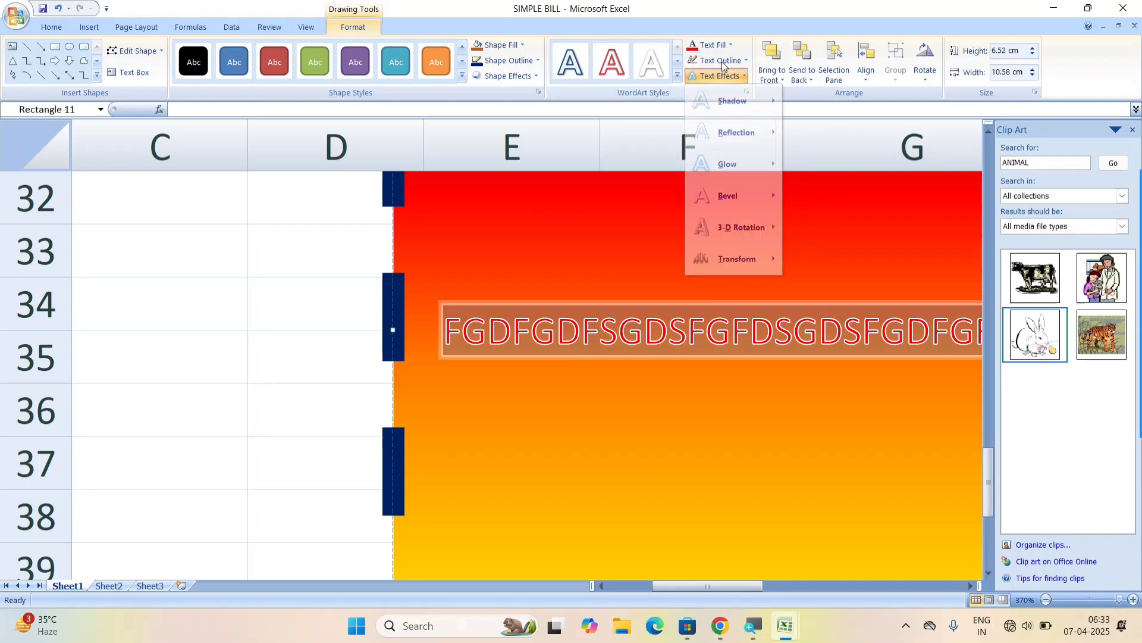
click(721, 61)
mouse_move(740, 235)
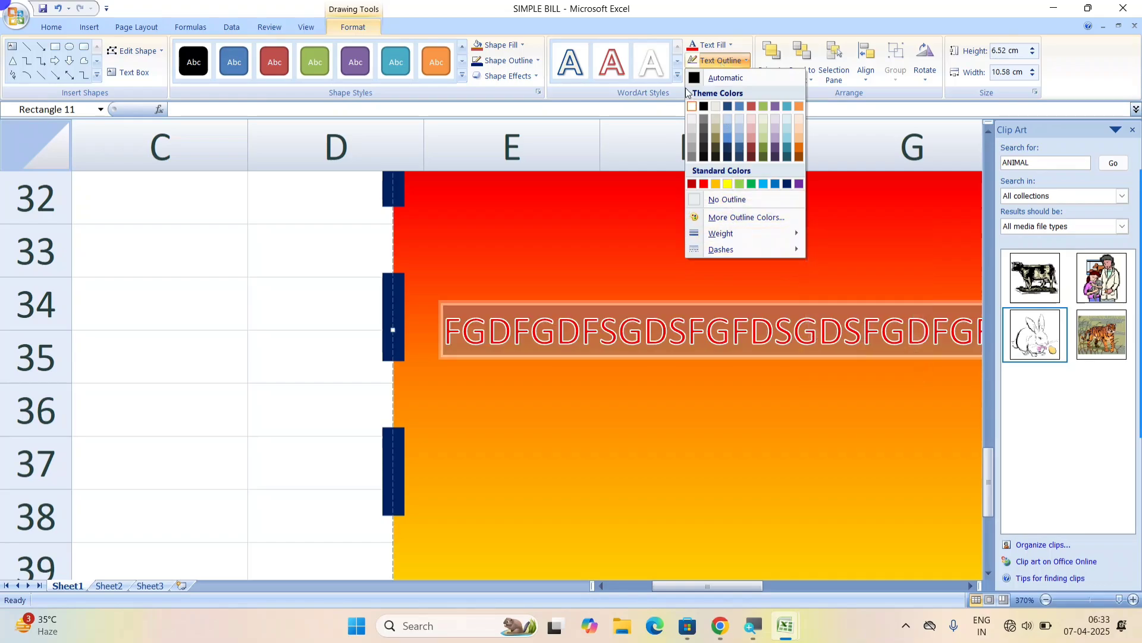
click(800, 83)
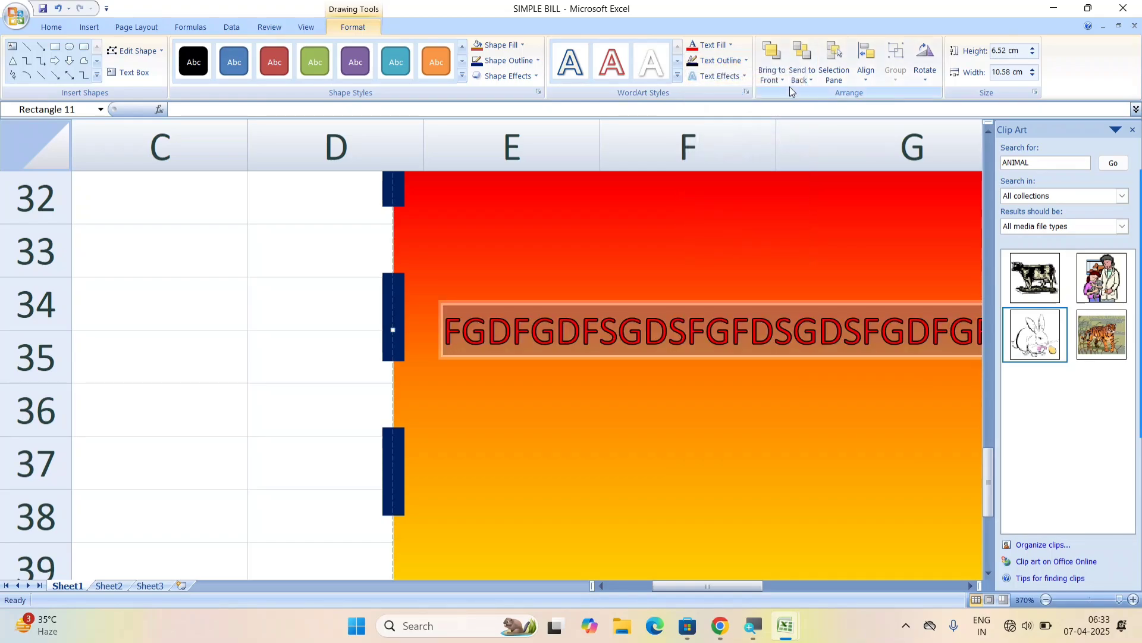
click(720, 79)
mouse_move(779, 173)
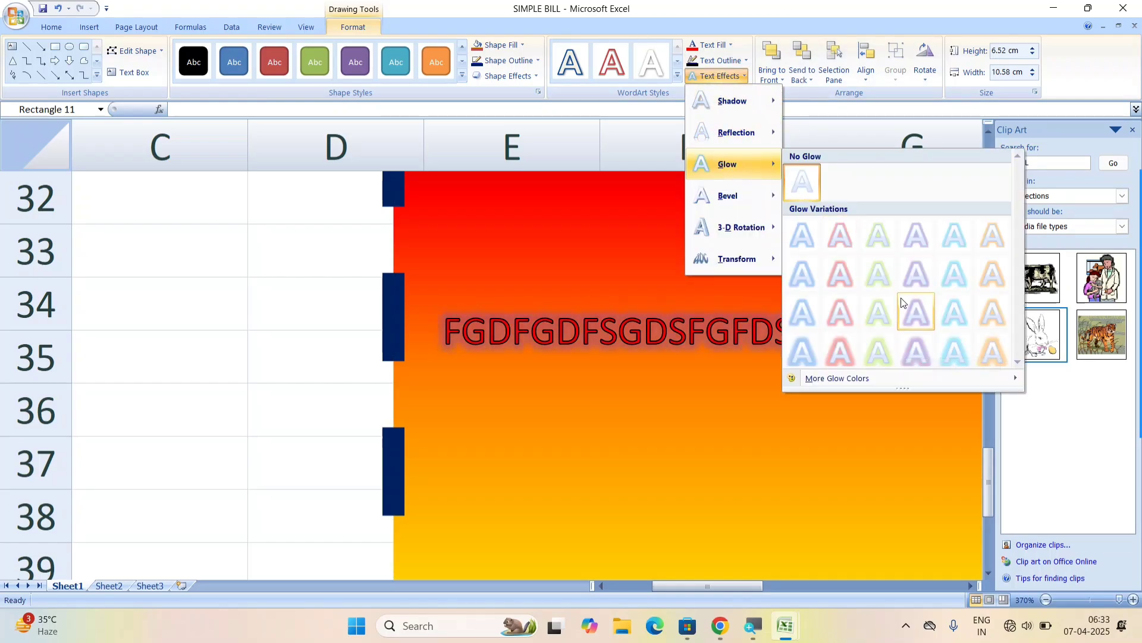
mouse_move(744, 211)
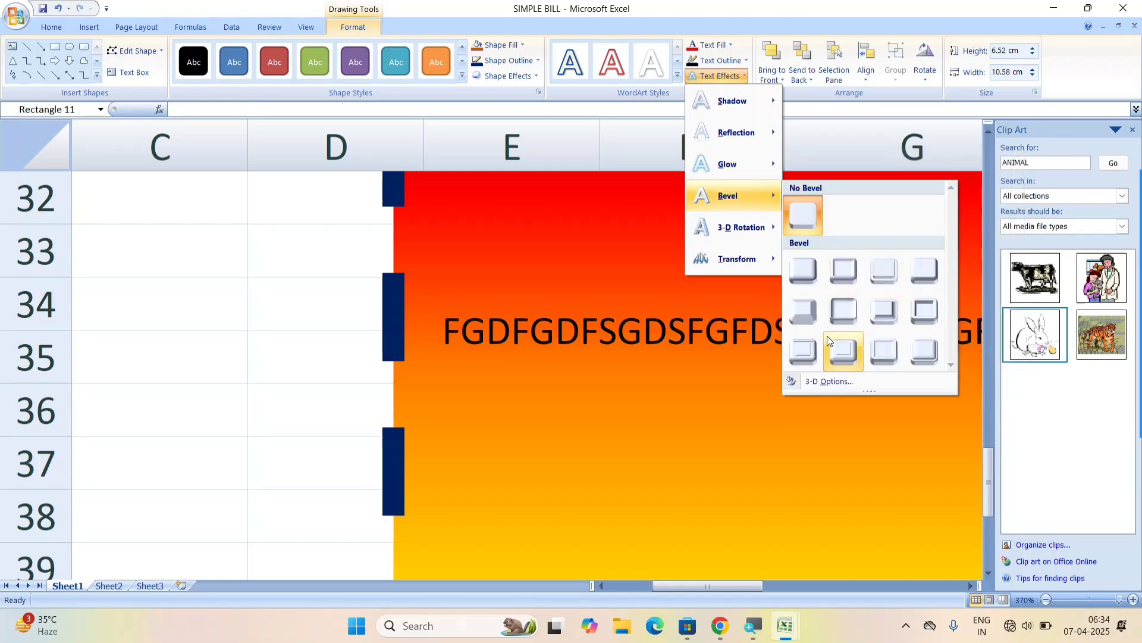
click(592, 353)
Step: Deselect the rectangle's text and delete the whole gradient-filled rectangle with the dashed outline from the sheet
click(344, 299)
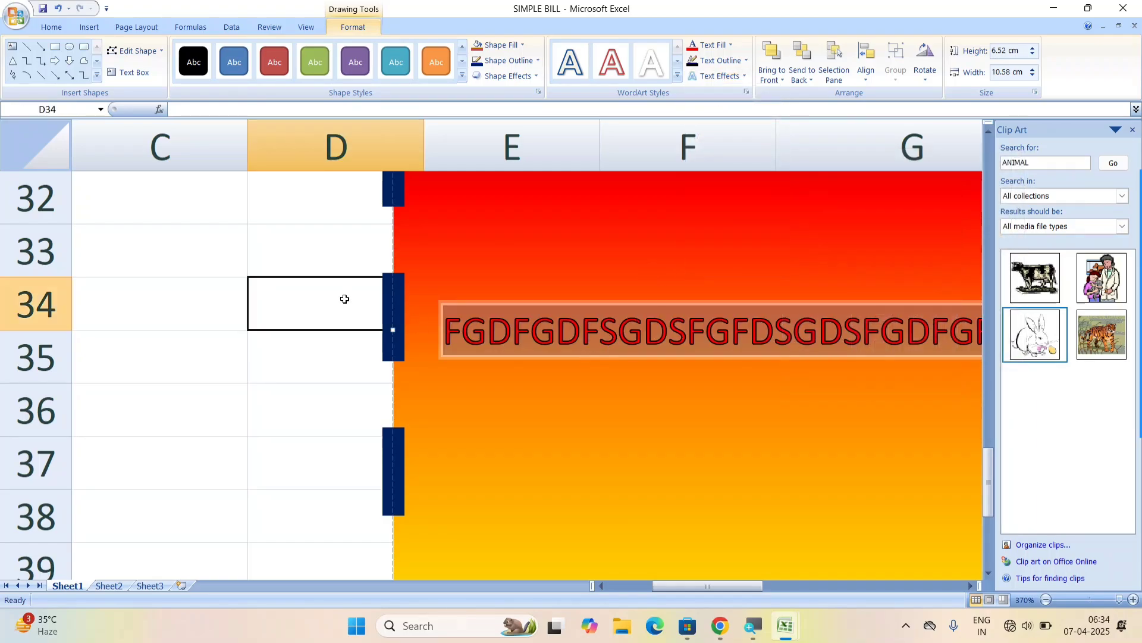
scroll(345, 299, down, 4)
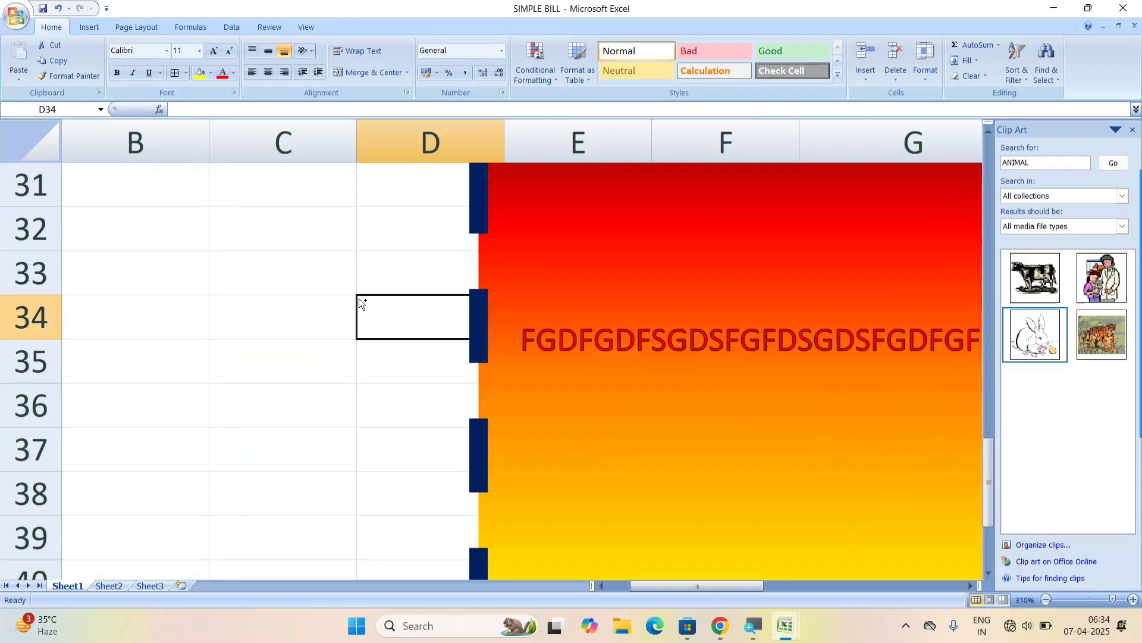
scroll(359, 304, down, 8)
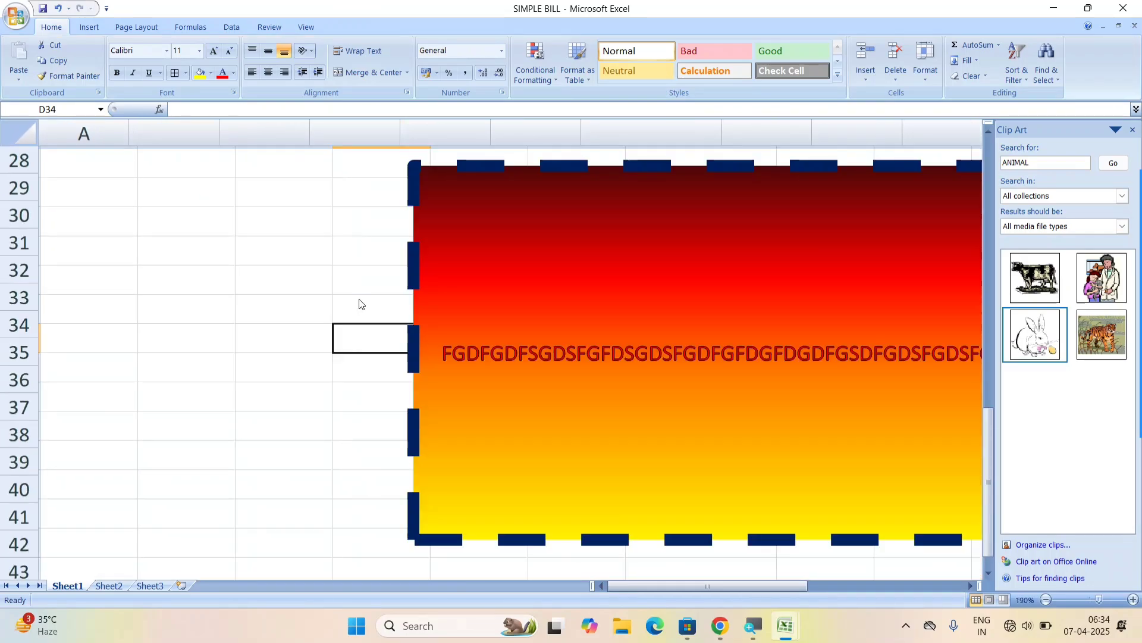
scroll(359, 304, down, 1)
click(454, 285)
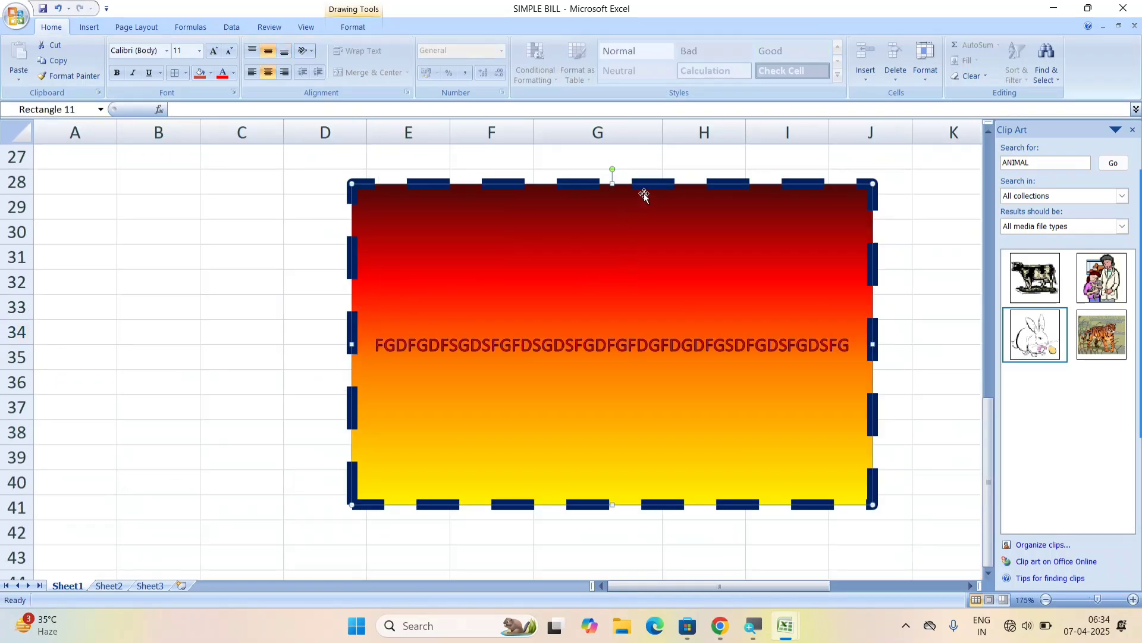
key(Delete)
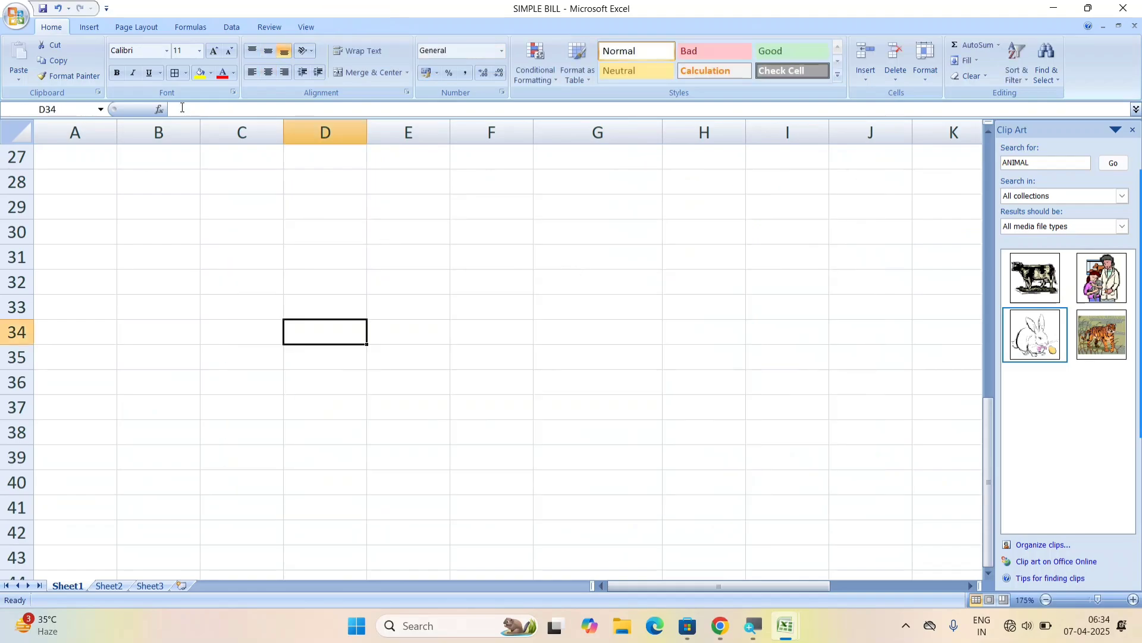
Step: Draw a Round Single Corner Rectangle about 3.93 cm high and 4.8 cm wide starting around cell D30
click(89, 27)
click(152, 63)
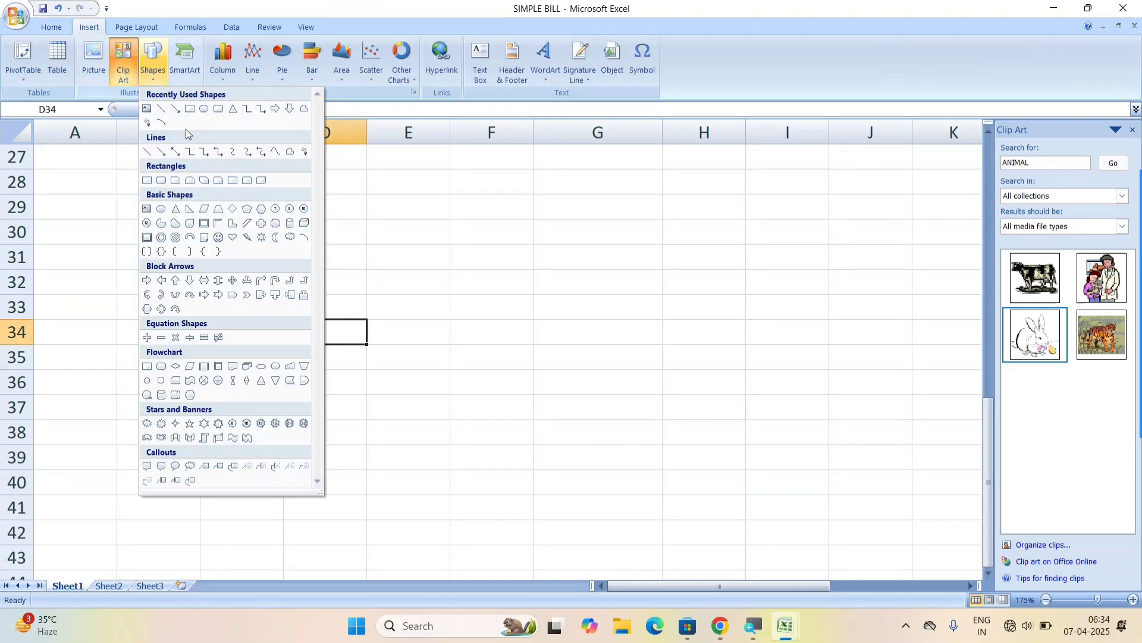
click(233, 180)
drag(310, 232, 547, 427)
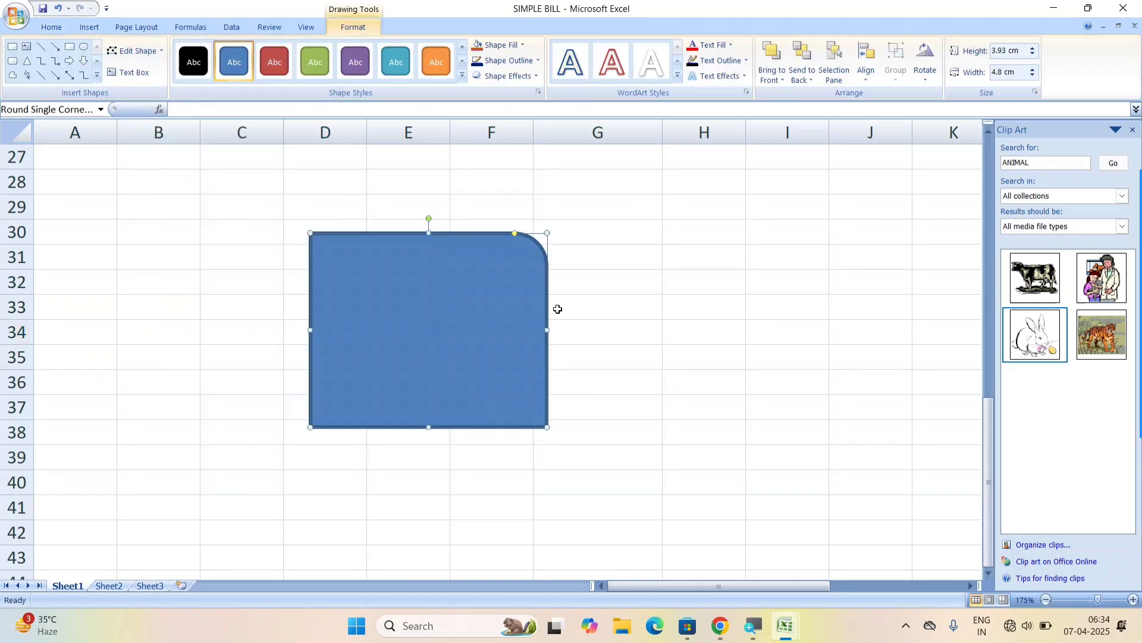
Step: Duplicate the rounded-corner shape, apply the green shape style to the copy, and place it partly over the blue shape
drag(461, 288, 289, 305)
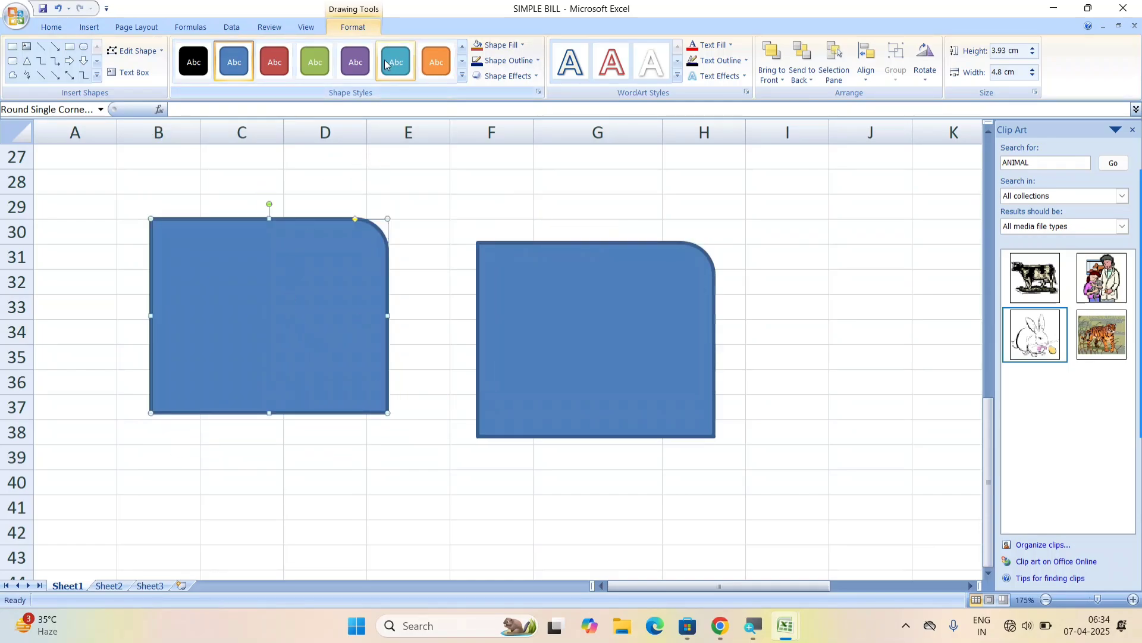
click(312, 59)
drag(282, 348, 529, 406)
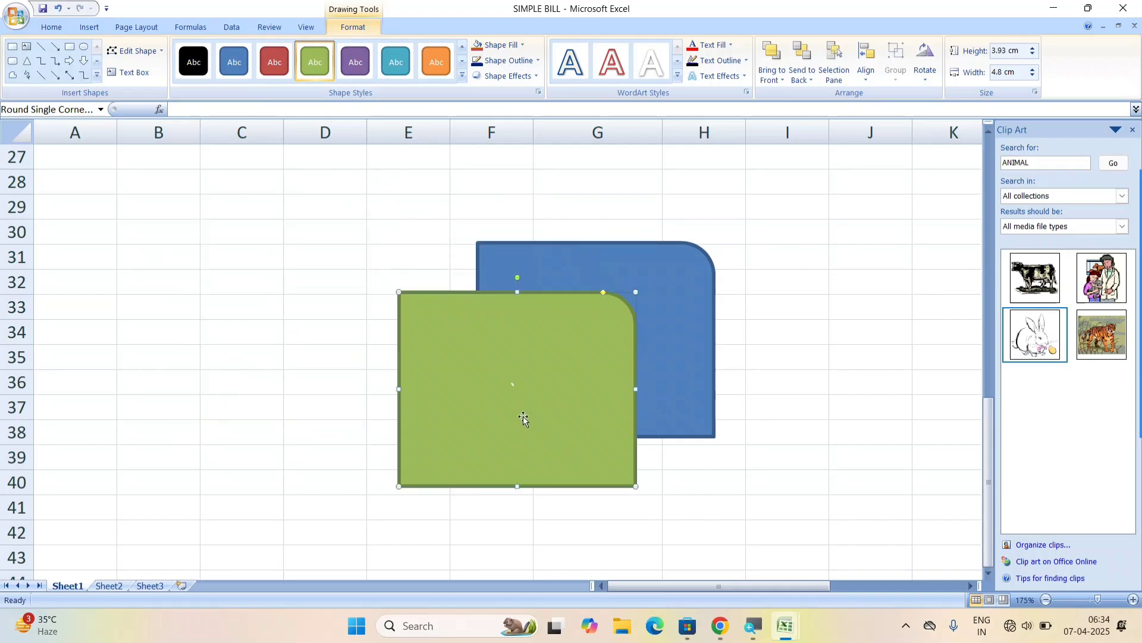
Step: Alternate the blue shape between the front and the back of the stacking order, finishing at the back
click(693, 284)
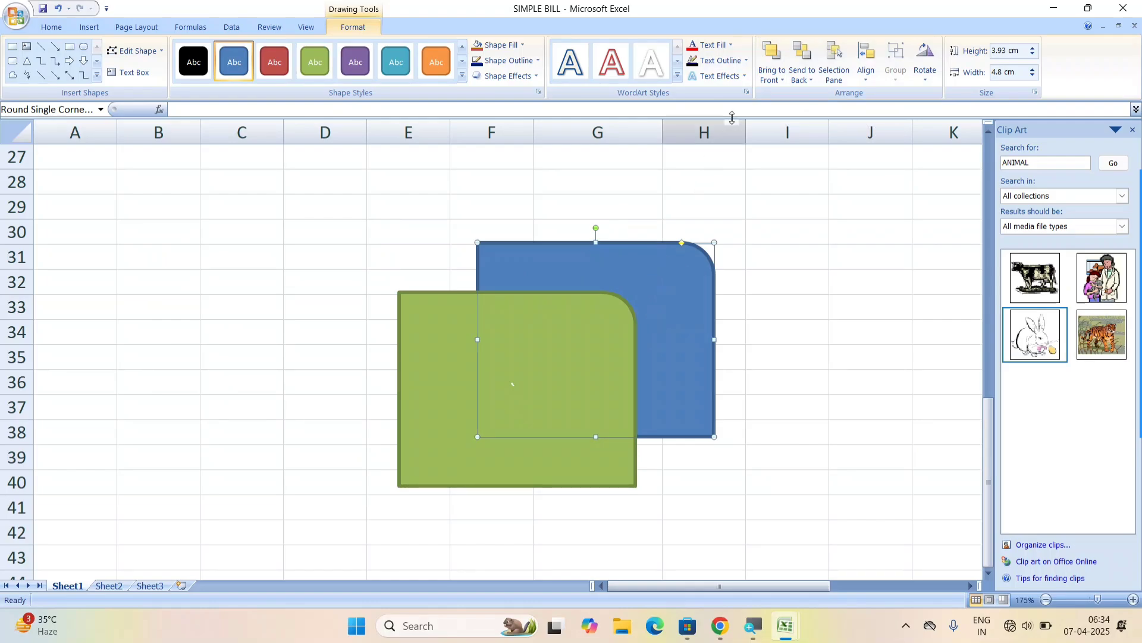
click(772, 53)
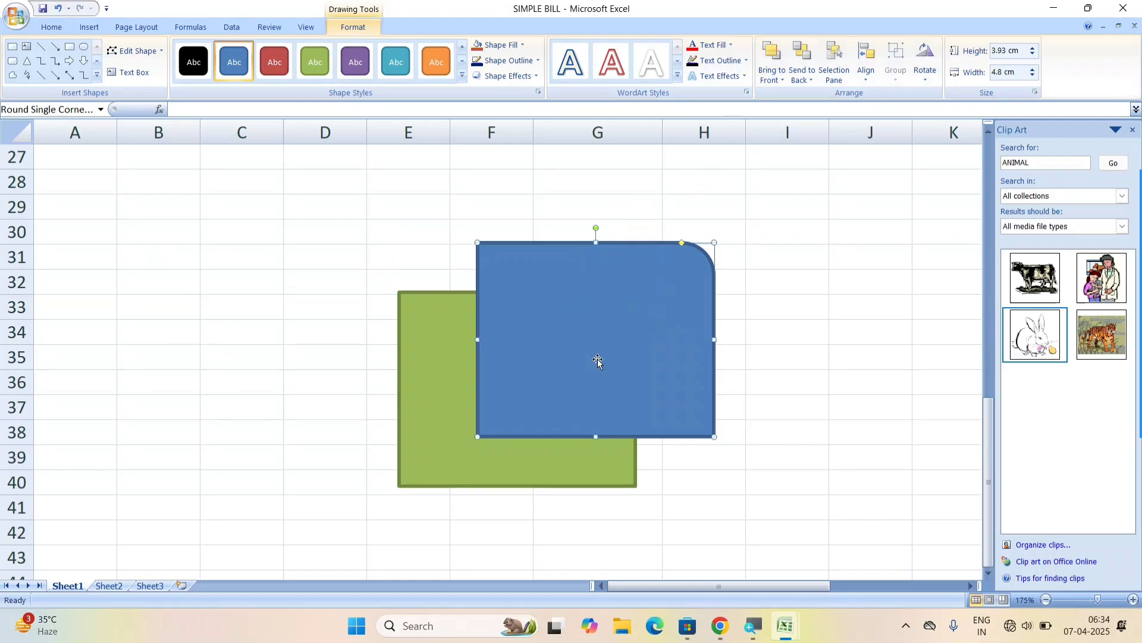
click(802, 56)
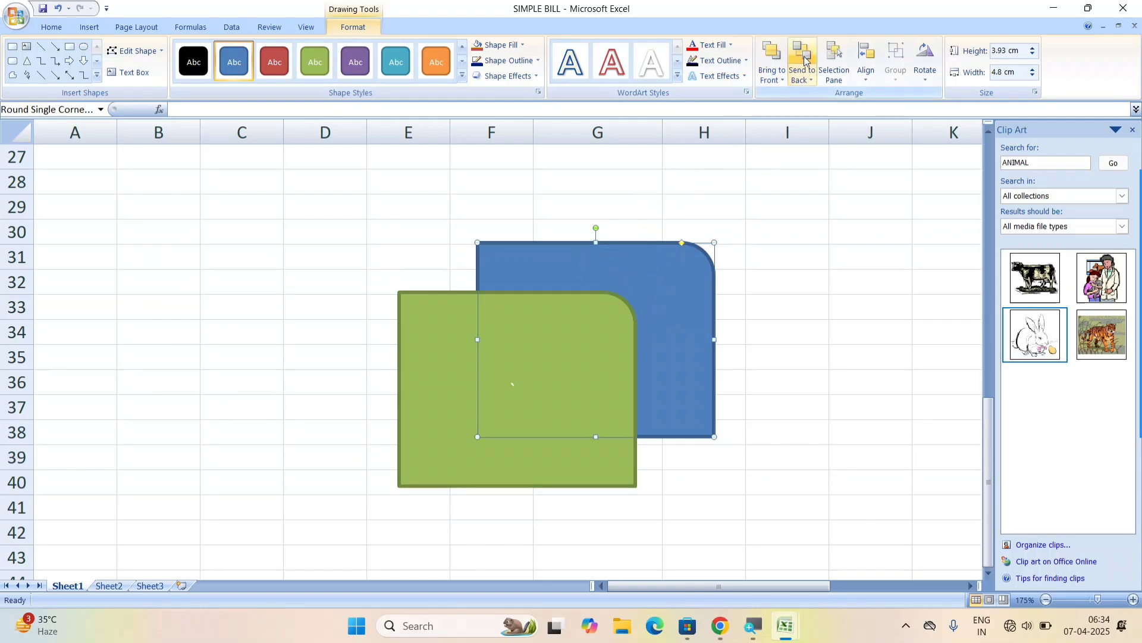
click(774, 74)
click(773, 55)
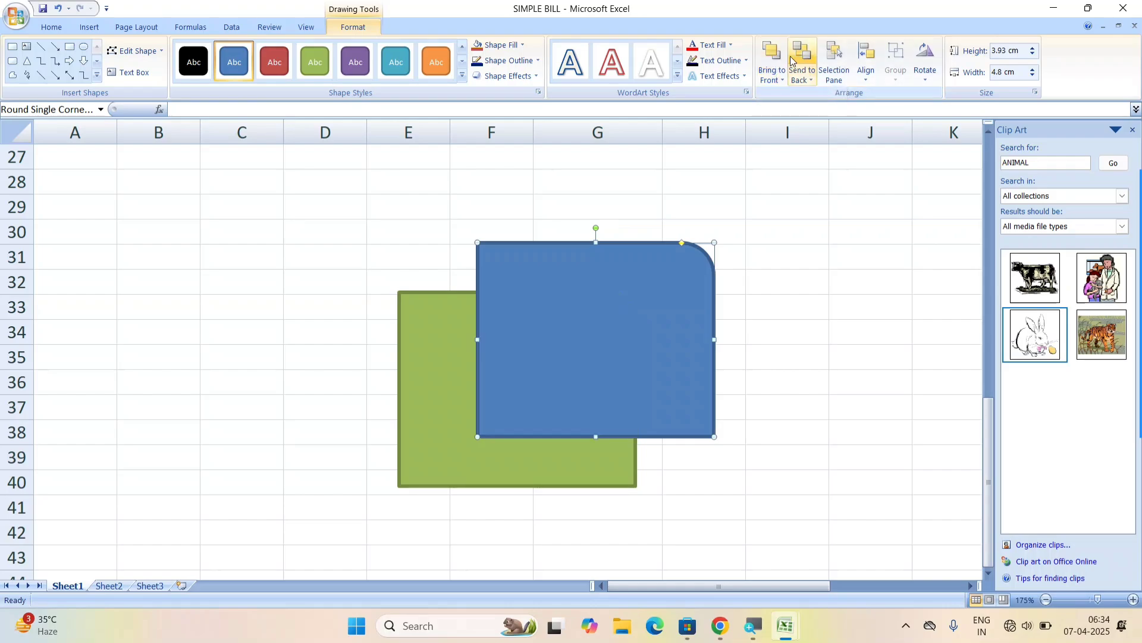
click(802, 53)
click(769, 53)
click(802, 55)
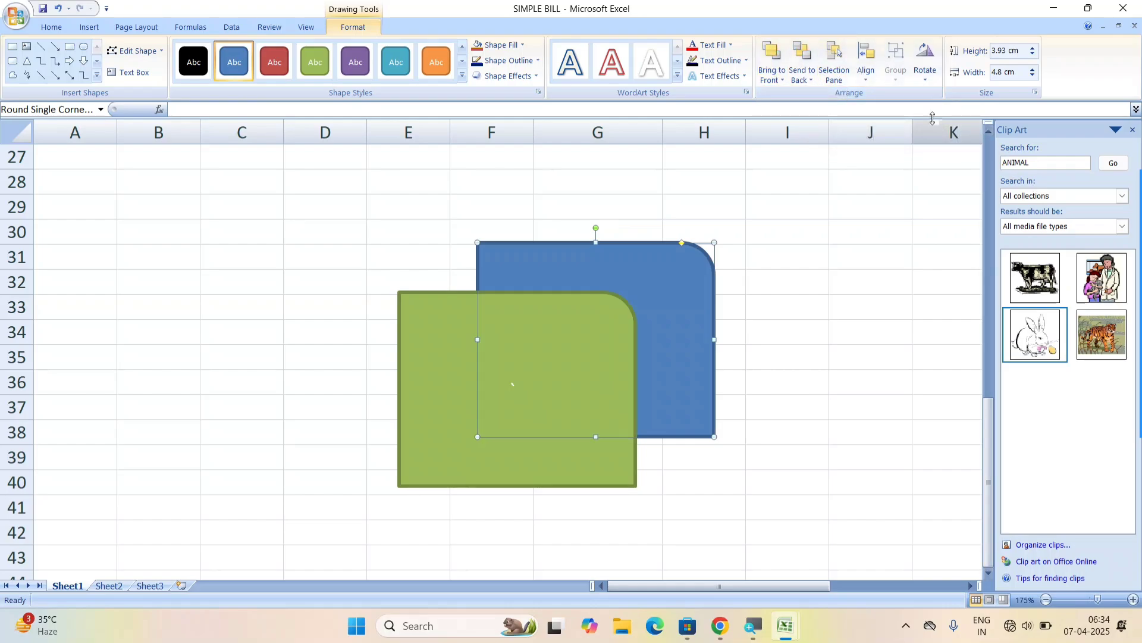
Step: Show the Selection and Visibility list of the sheet's shapes and select Picture 3, Picture 2 and Picture 1 from it
click(840, 76)
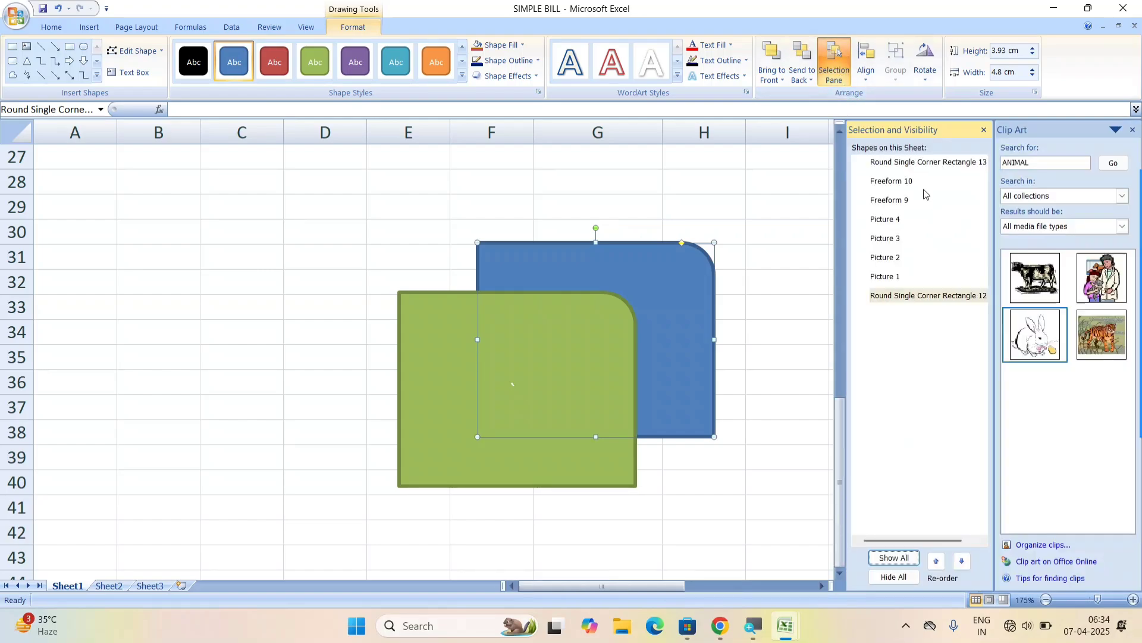
click(895, 238)
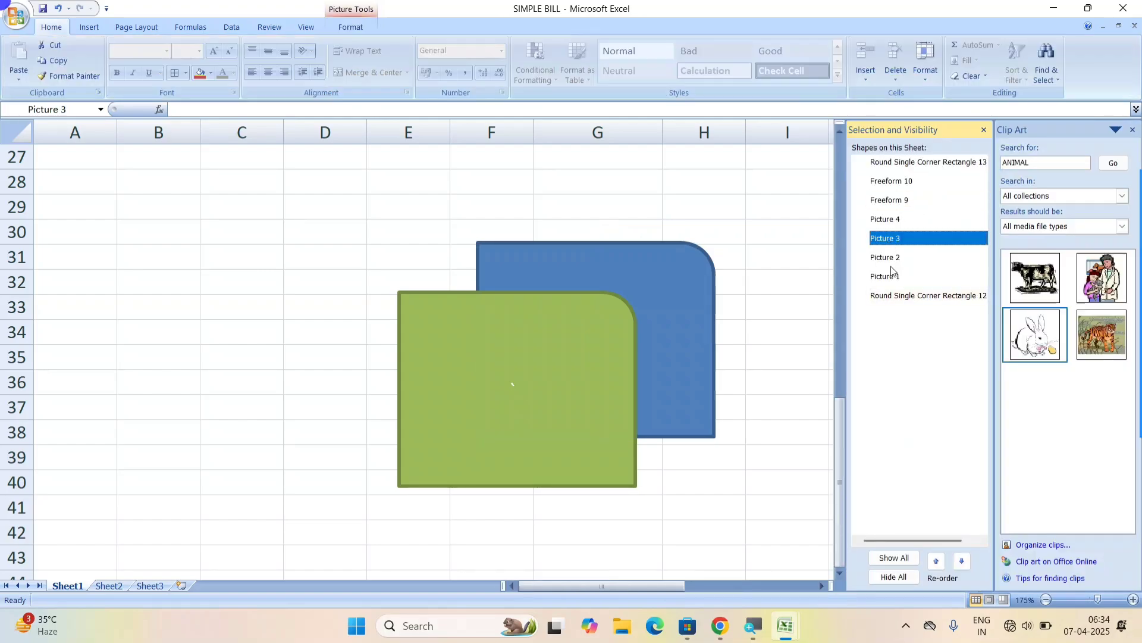
click(893, 280)
click(891, 259)
click(890, 276)
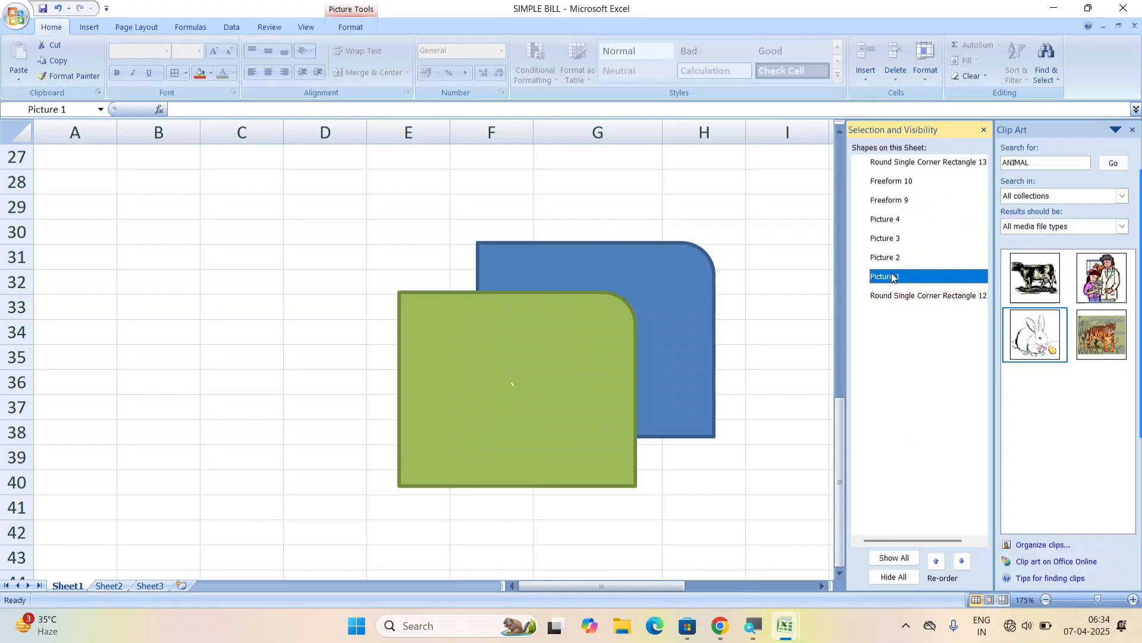
Step: Select the blue and the green shape in turn to identify their entries in the shapes list
click(671, 344)
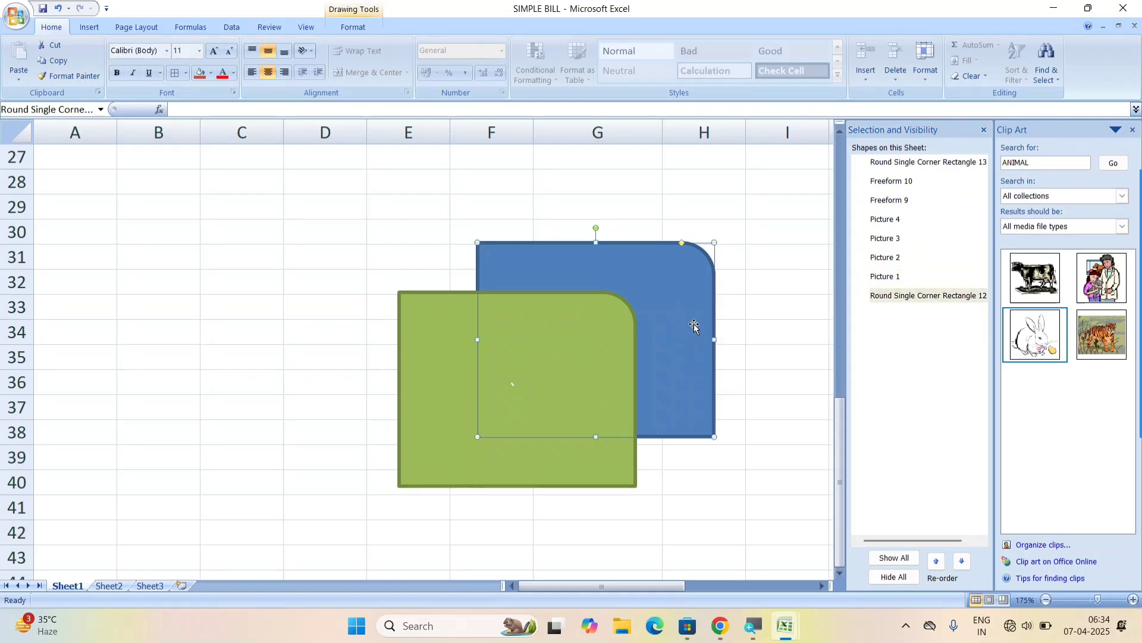
click(702, 196)
click(682, 287)
click(448, 369)
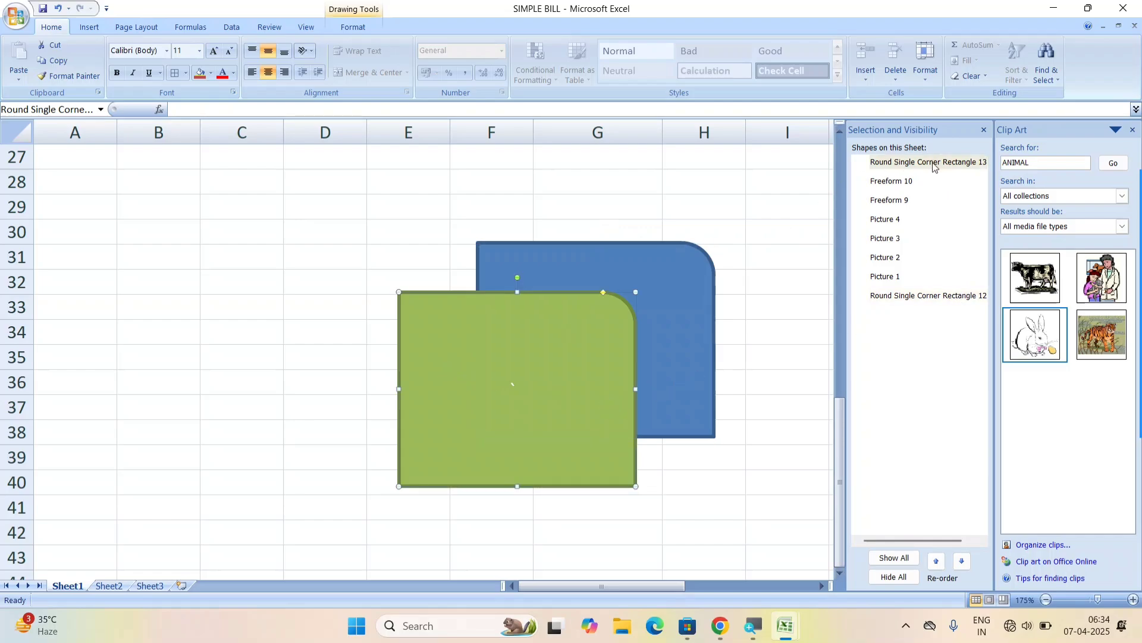
click(806, 380)
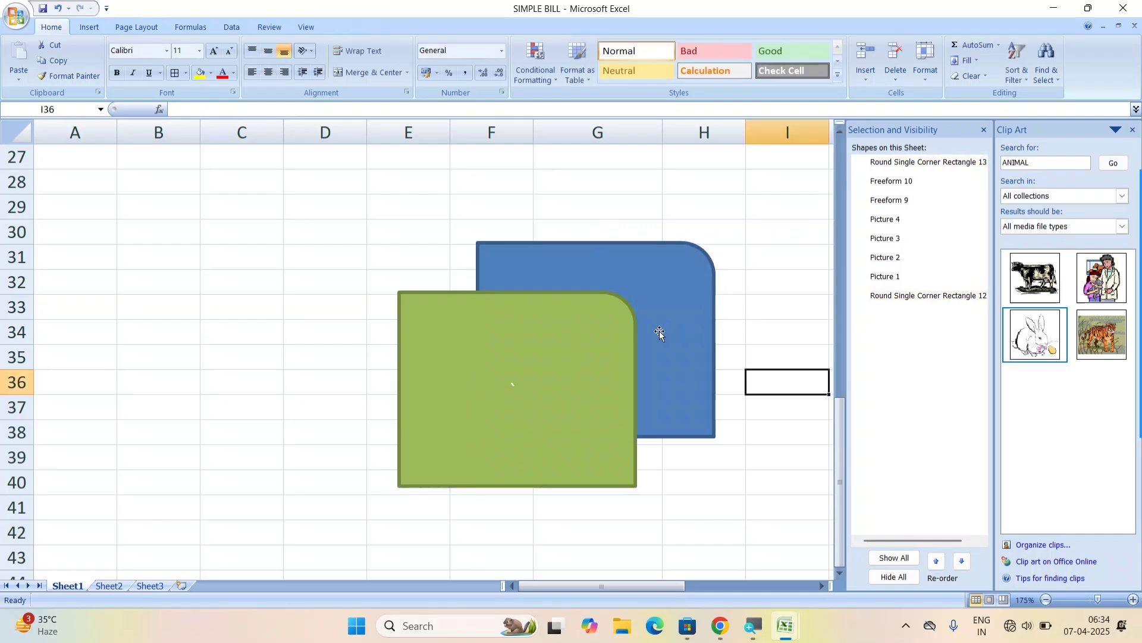
Step: Select the blue shape and examine the available alignment options without applying any
click(660, 333)
click(341, 29)
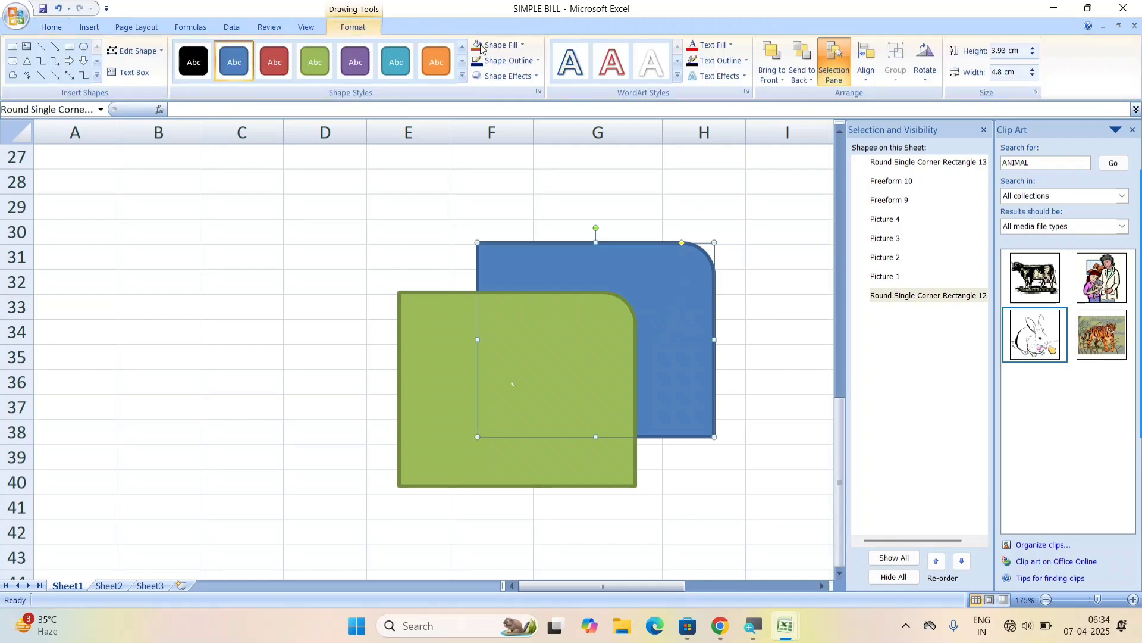
click(867, 77)
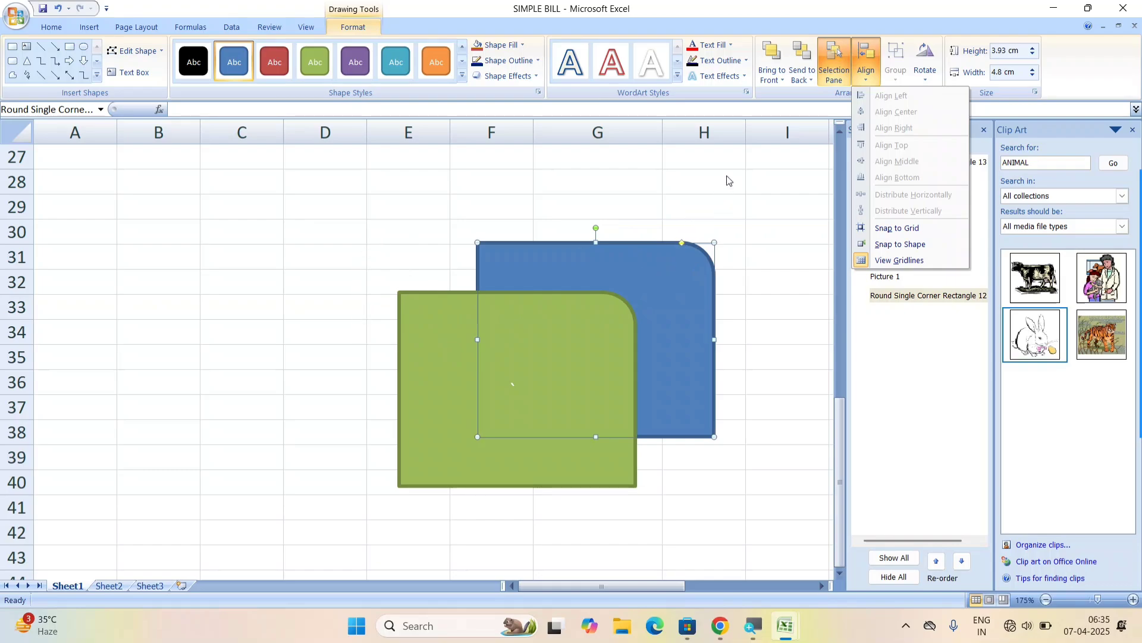
click(492, 417)
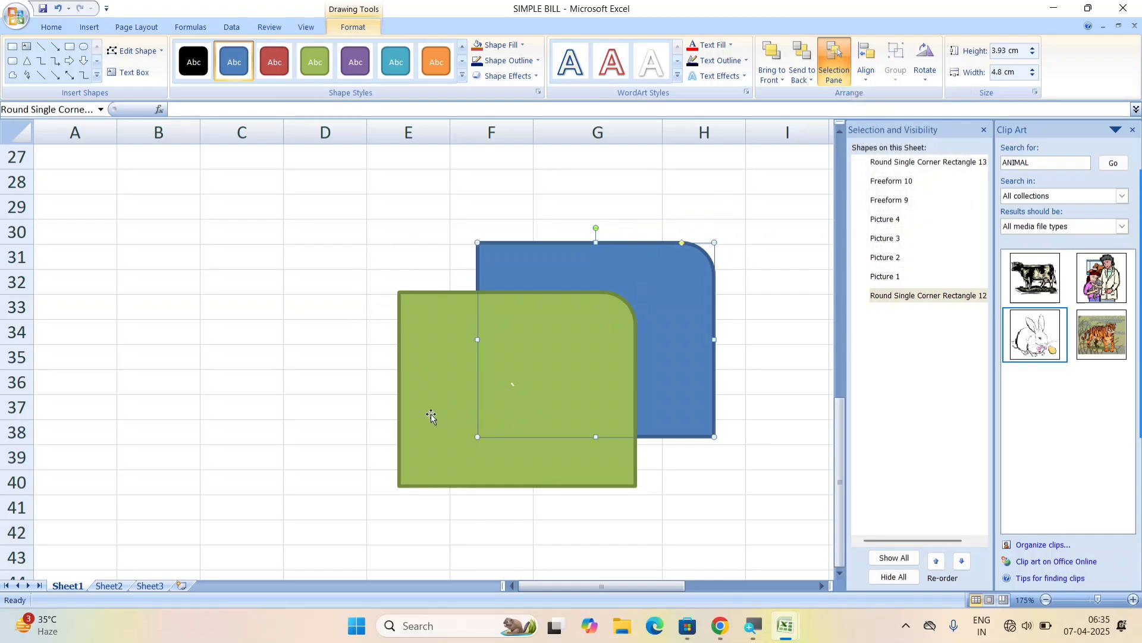
Step: Move the green shape clear of the blue one, group the two shapes, and move the group slightly down and left
drag(431, 416, 202, 314)
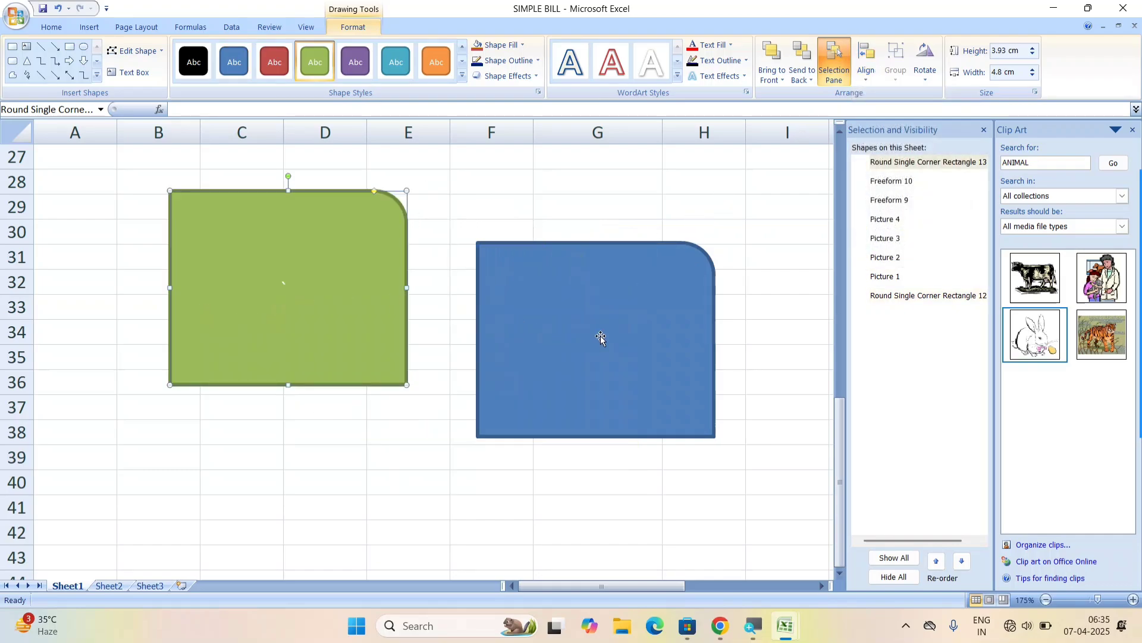
ctrl+click(601, 336)
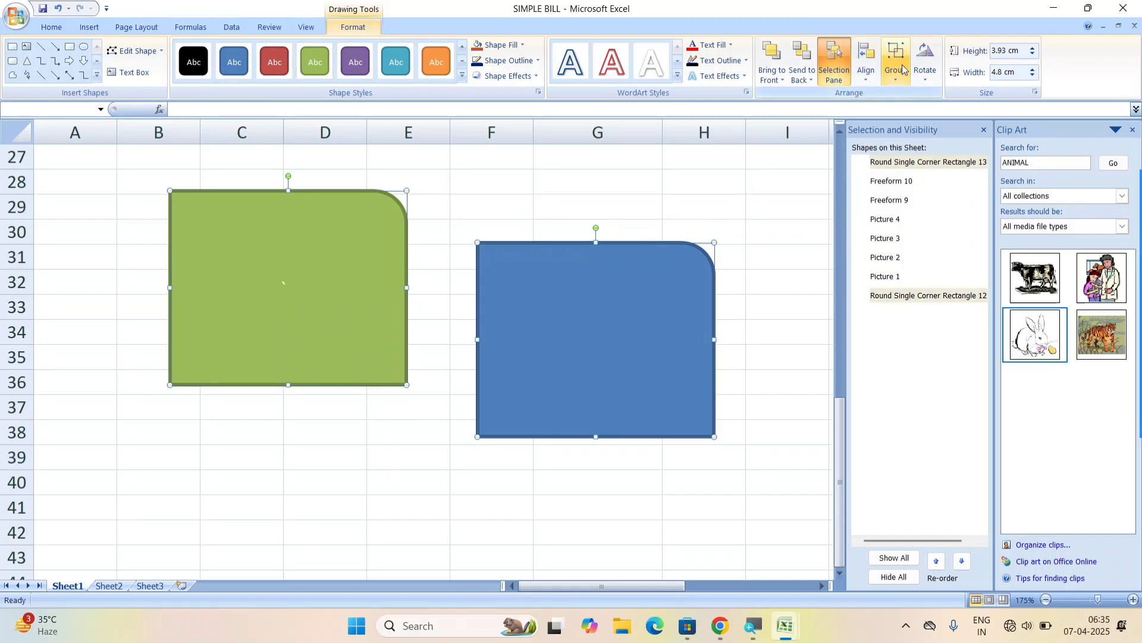
click(904, 68)
click(913, 95)
drag(615, 298, 586, 357)
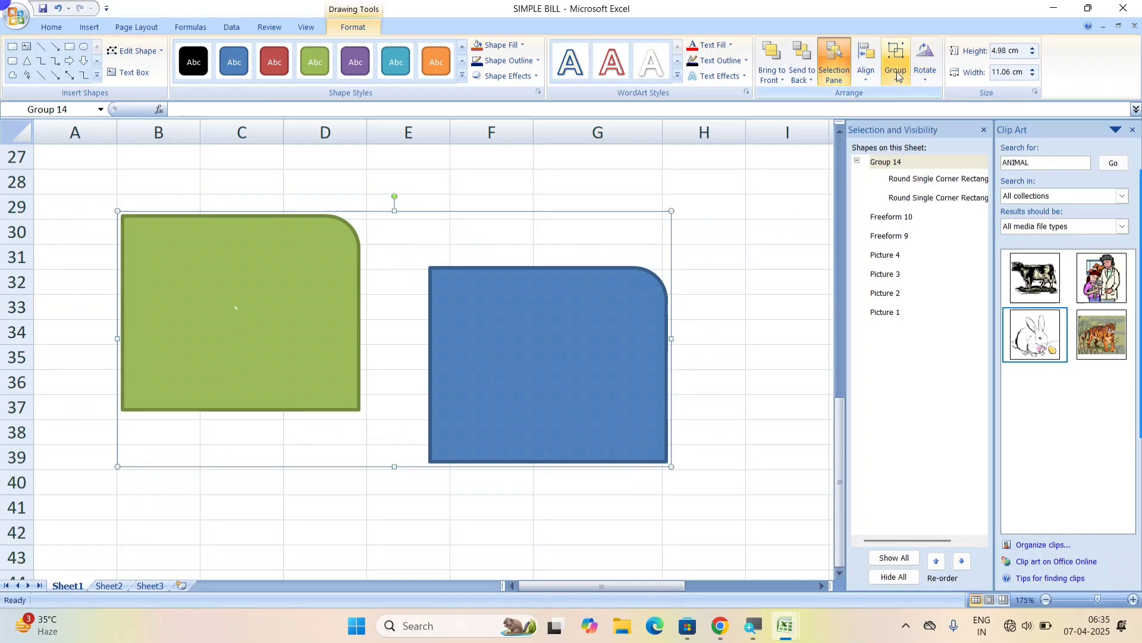
Step: Ungroup the two shapes and reposition the blue one on its own beside the green one, over columns F to H
click(895, 70)
click(921, 129)
click(696, 387)
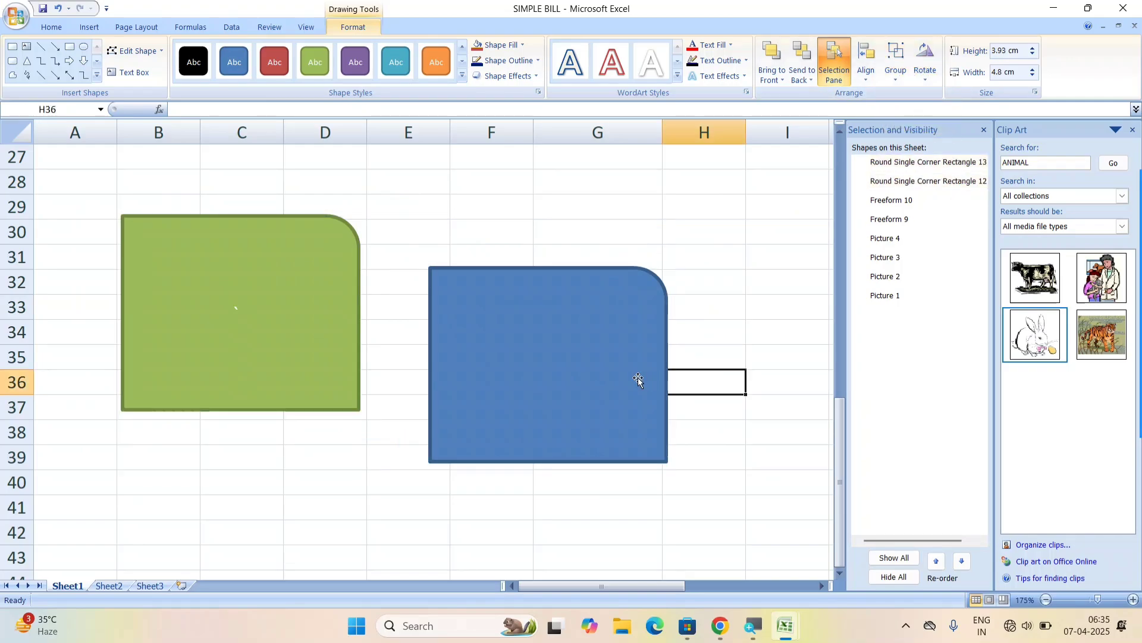
drag(637, 380, 653, 446)
drag(647, 431, 670, 307)
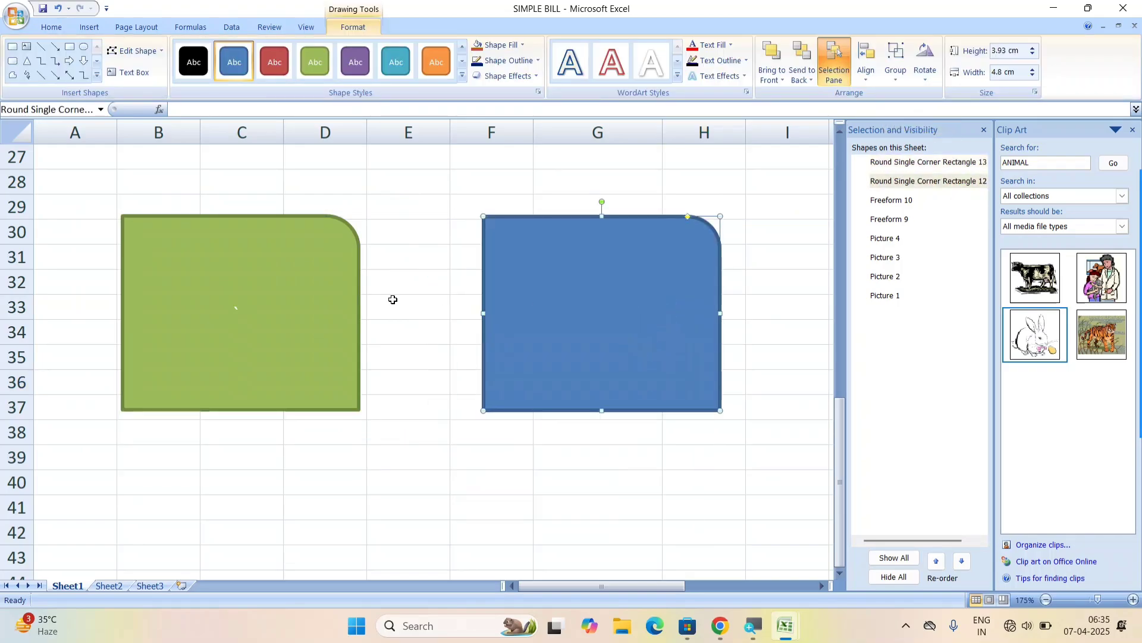
click(331, 302)
click(561, 314)
mouse_move(561, 314)
mouse_down()
mouse_move(480, 369)
mouse_move(493, 316)
mouse_move(545, 299)
mouse_up()
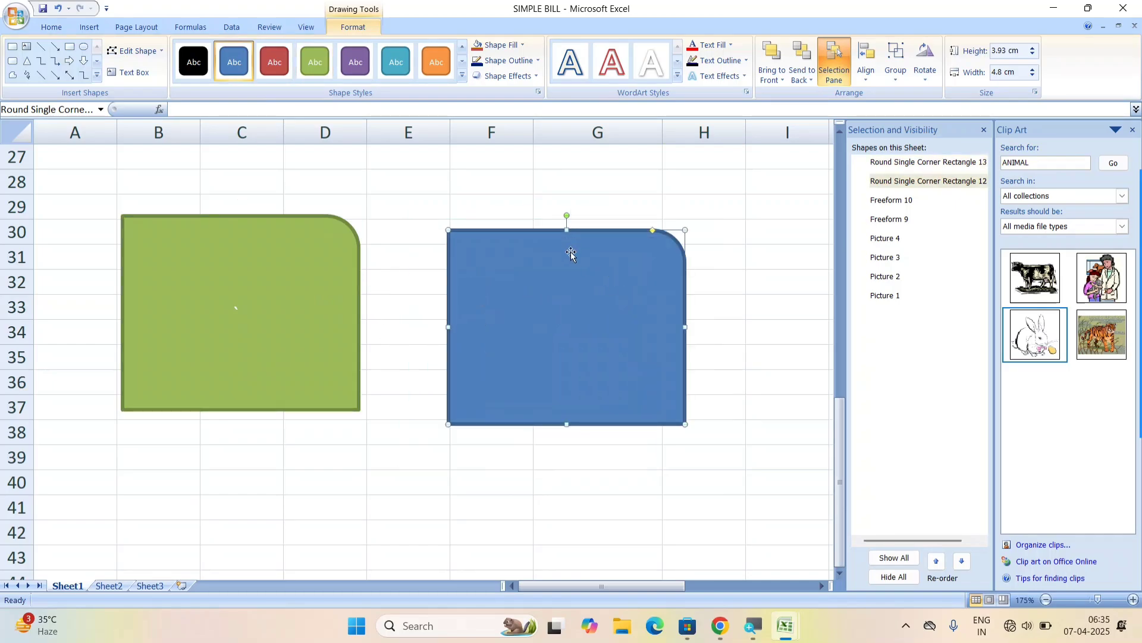
Step: Rotate the blue shape right by 90° and turn it back with a 90° left rotation
click(926, 63)
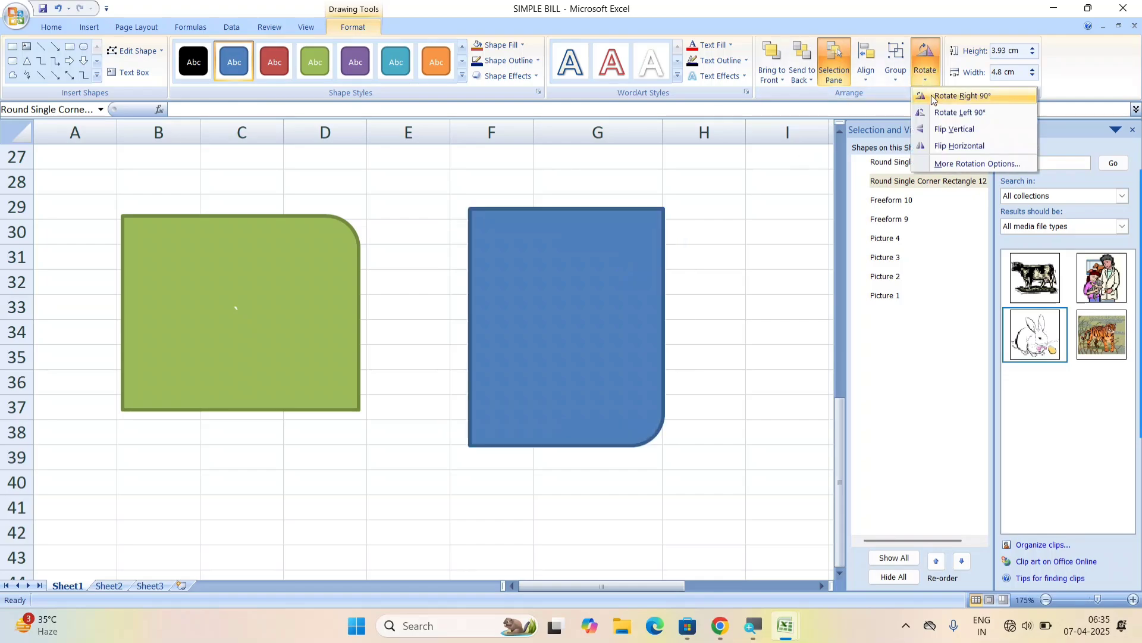
click(952, 94)
click(935, 74)
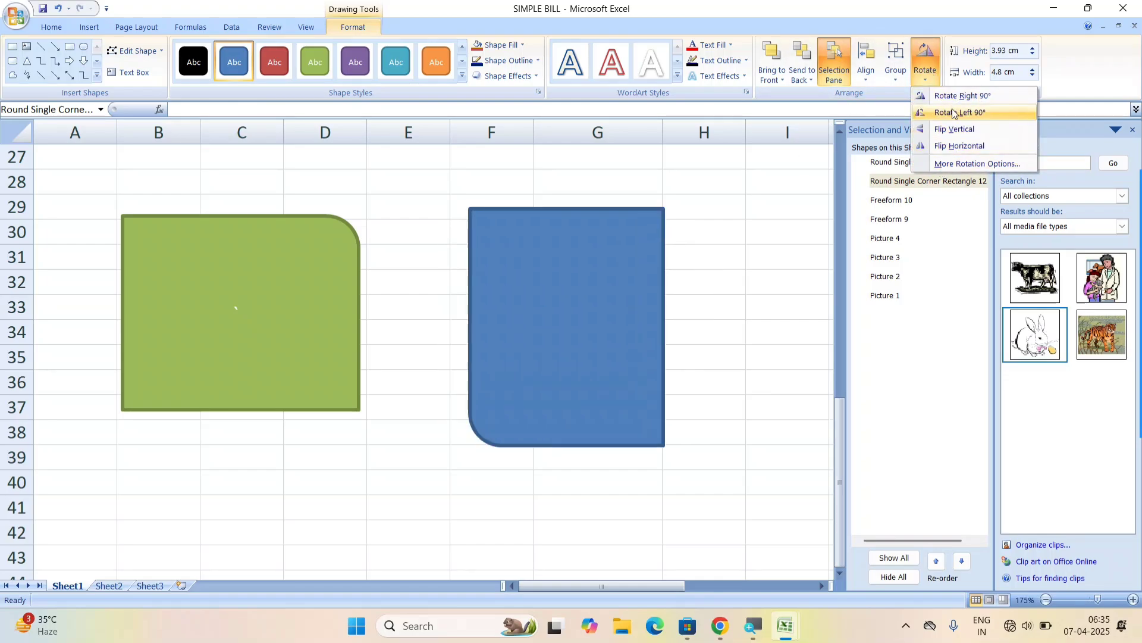
click(951, 109)
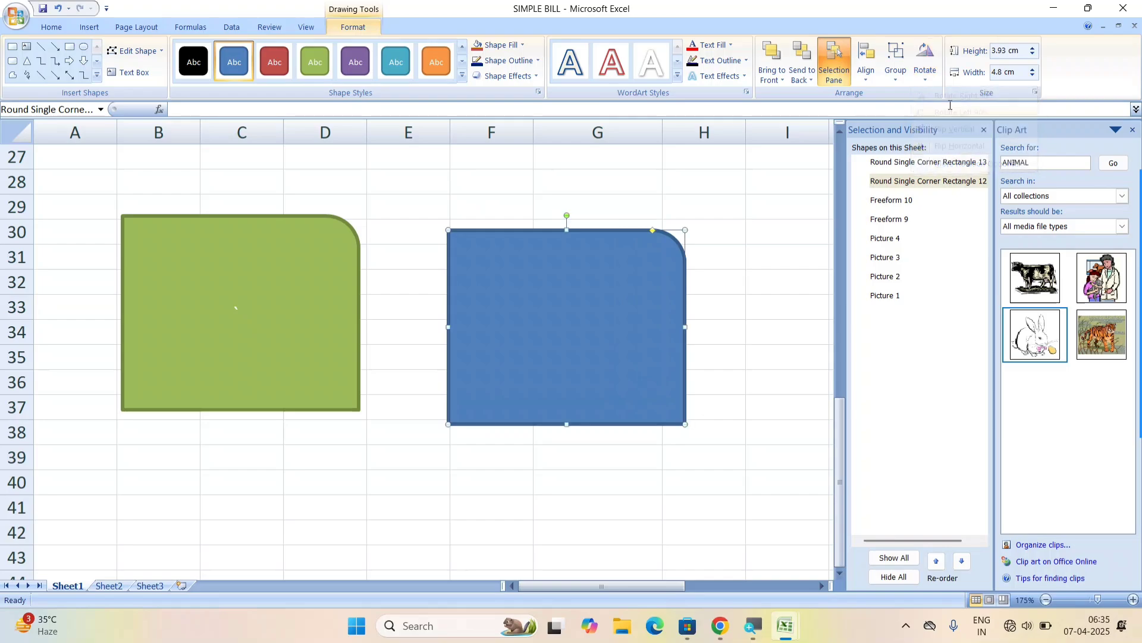
Step: Set the blue shape's height to 10 cm
click(1019, 51)
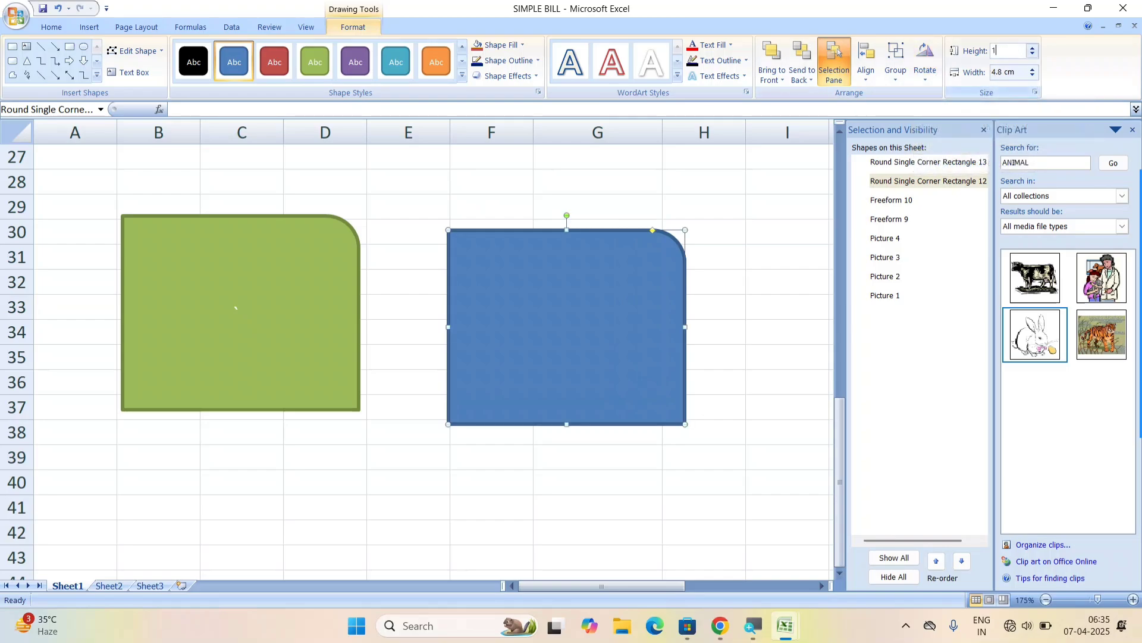
text(10 cm)
key(Return)
scroll(732, 383, down, 2)
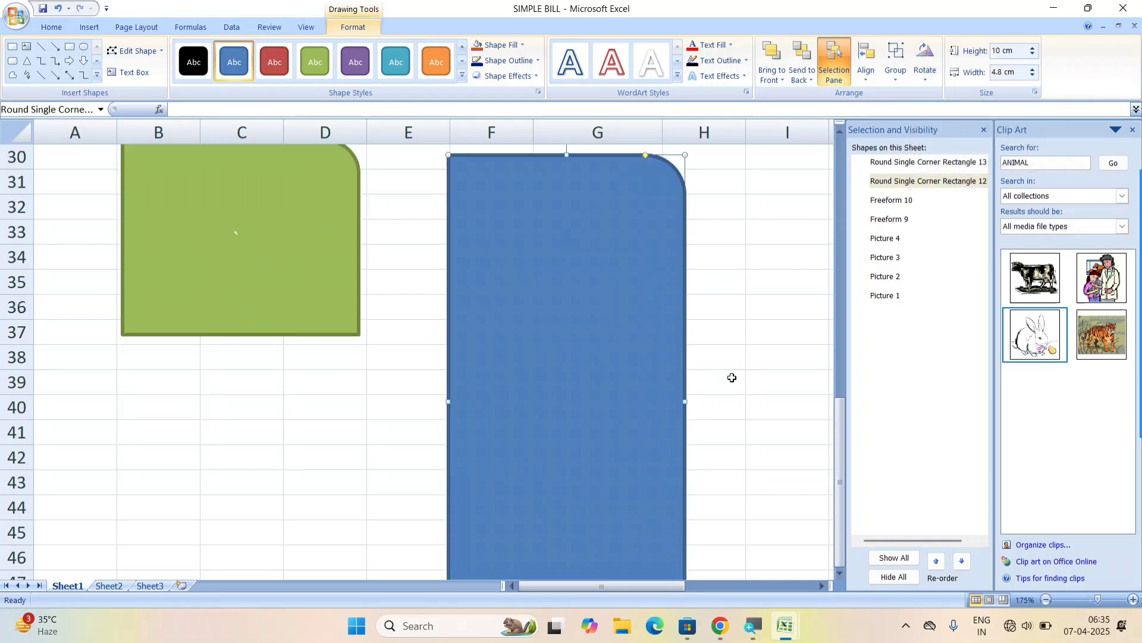
scroll(732, 390, up, 3)
Step: Set the blue shape's width to 10 cm
click(1013, 72)
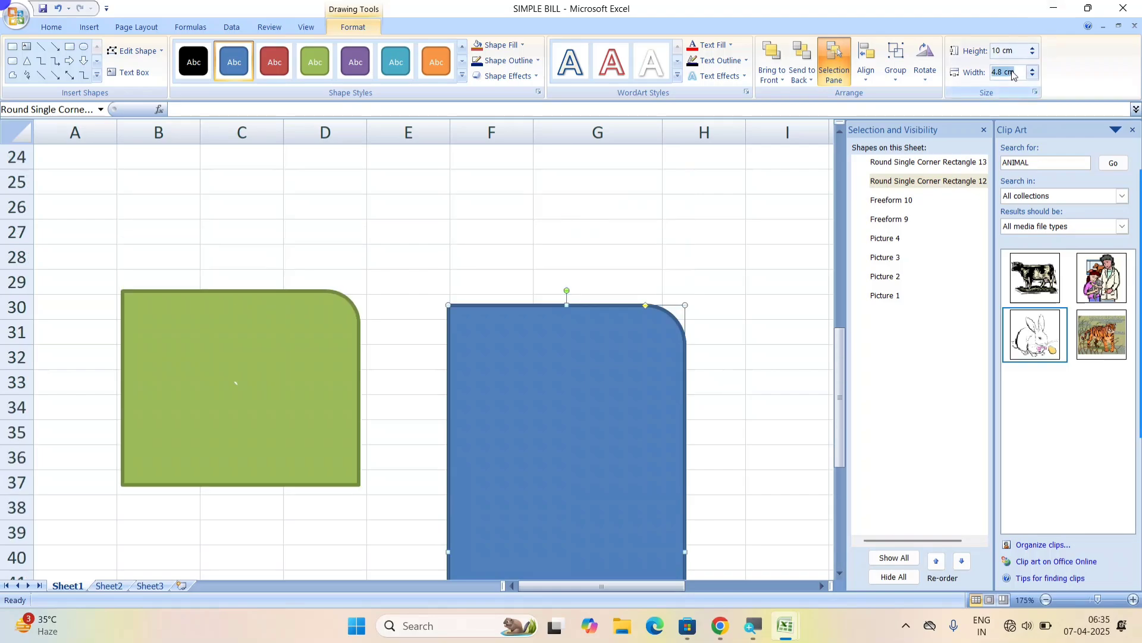
text(10)
key(Return)
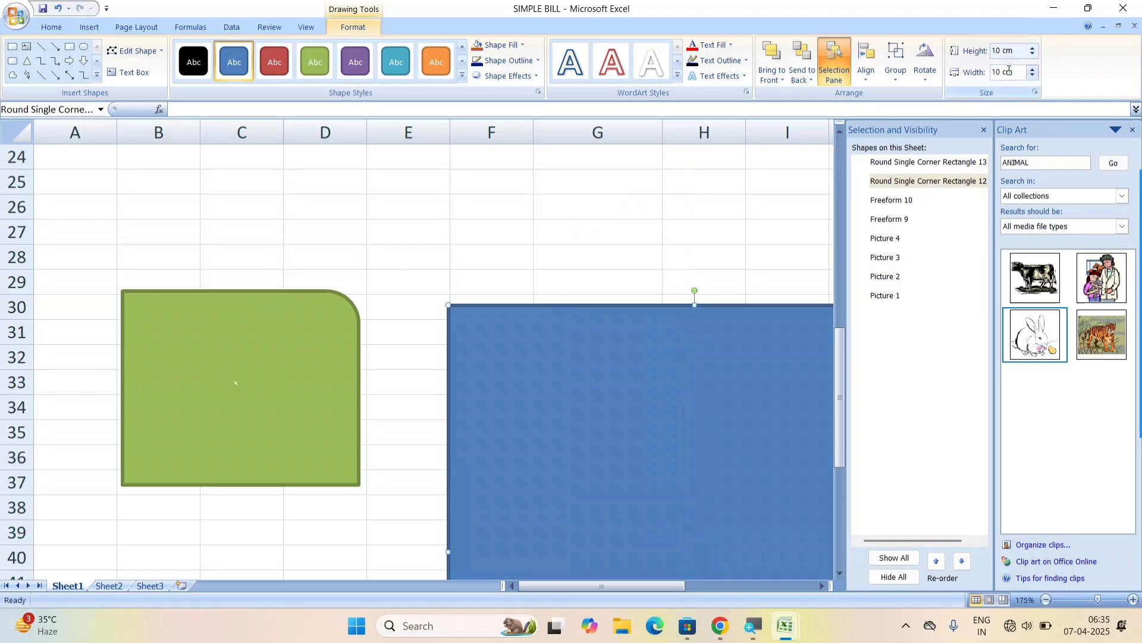
Step: Deselect the shape and close the Selection and Visibility pane and the Clip Art pane
click(89, 28)
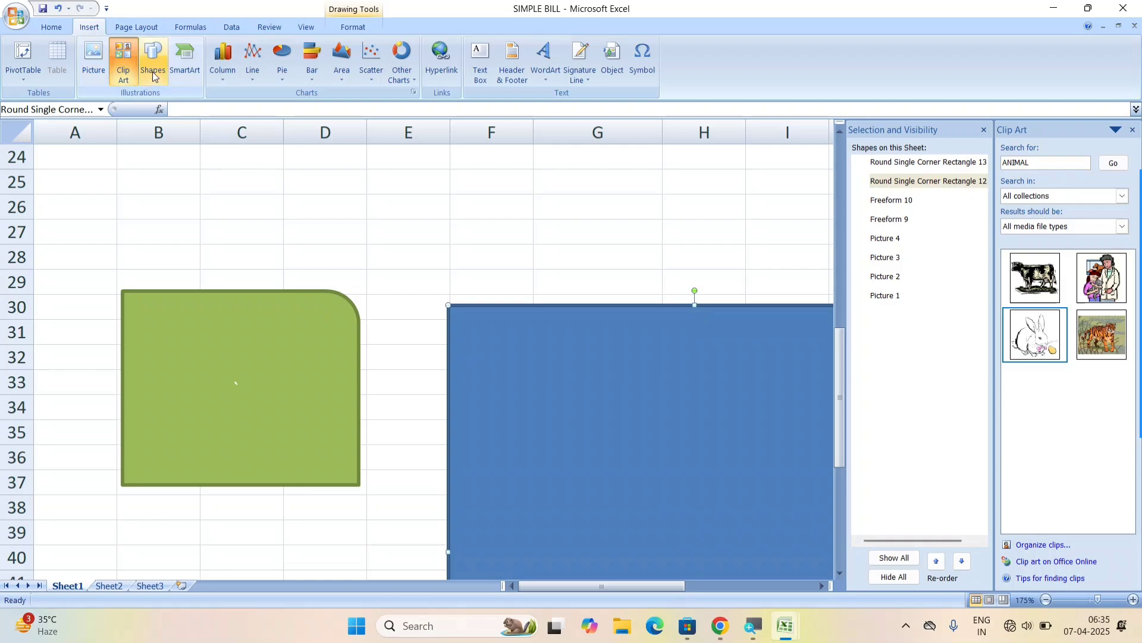
click(396, 164)
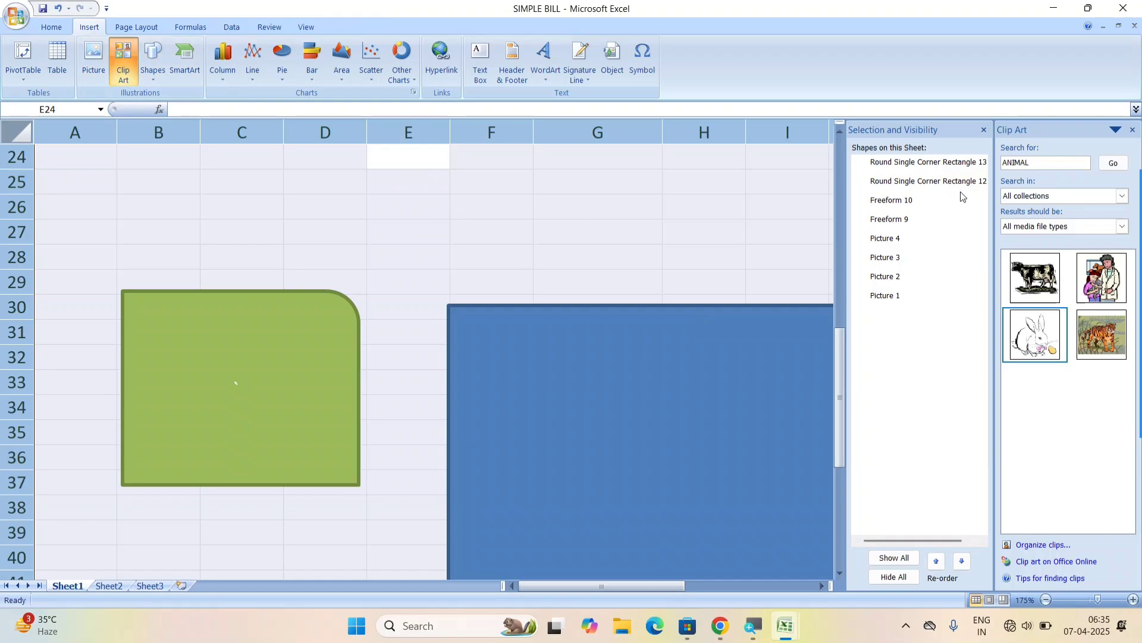
click(984, 130)
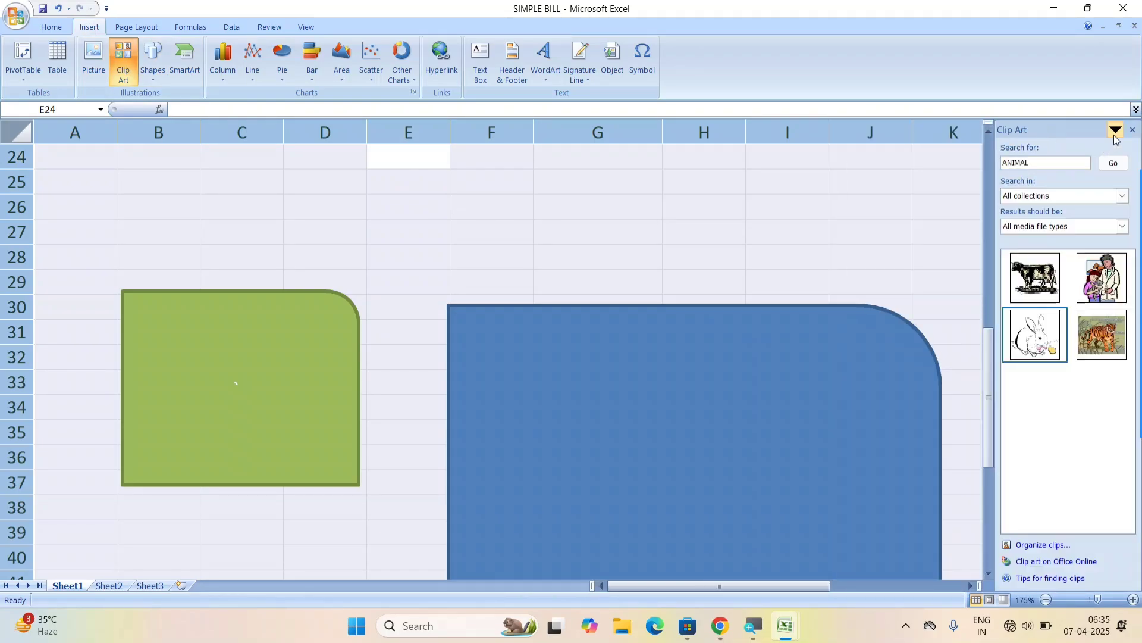
click(1134, 131)
click(491, 224)
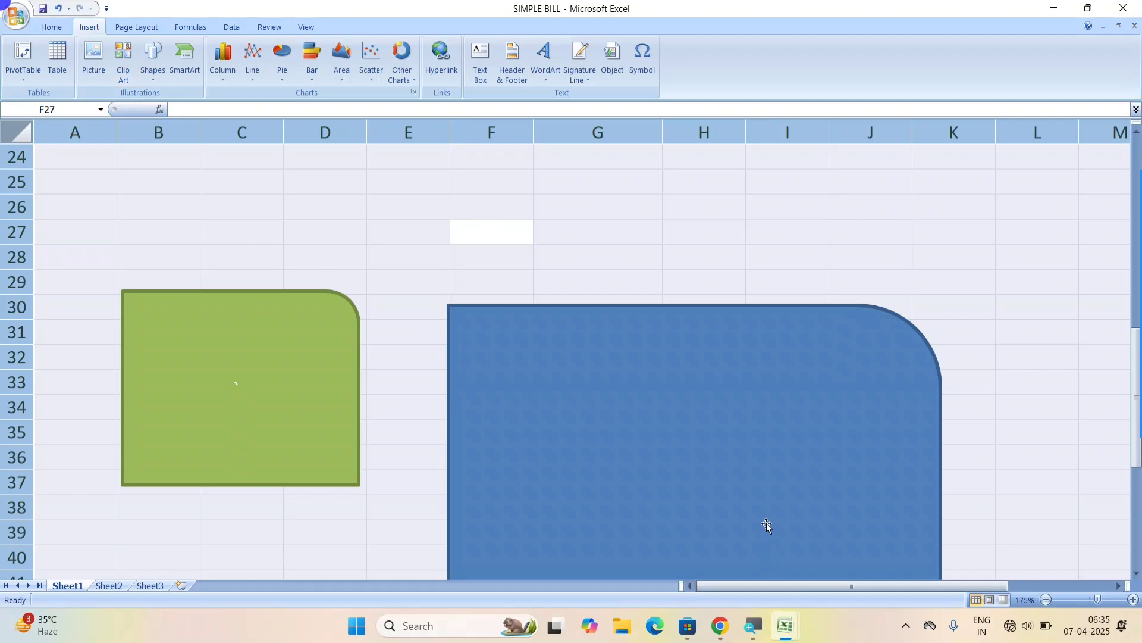
Step: Delete the blue and the green rounded-corner shapes from the worksheet
click(747, 480)
key(Delete)
click(284, 391)
key(Delete)
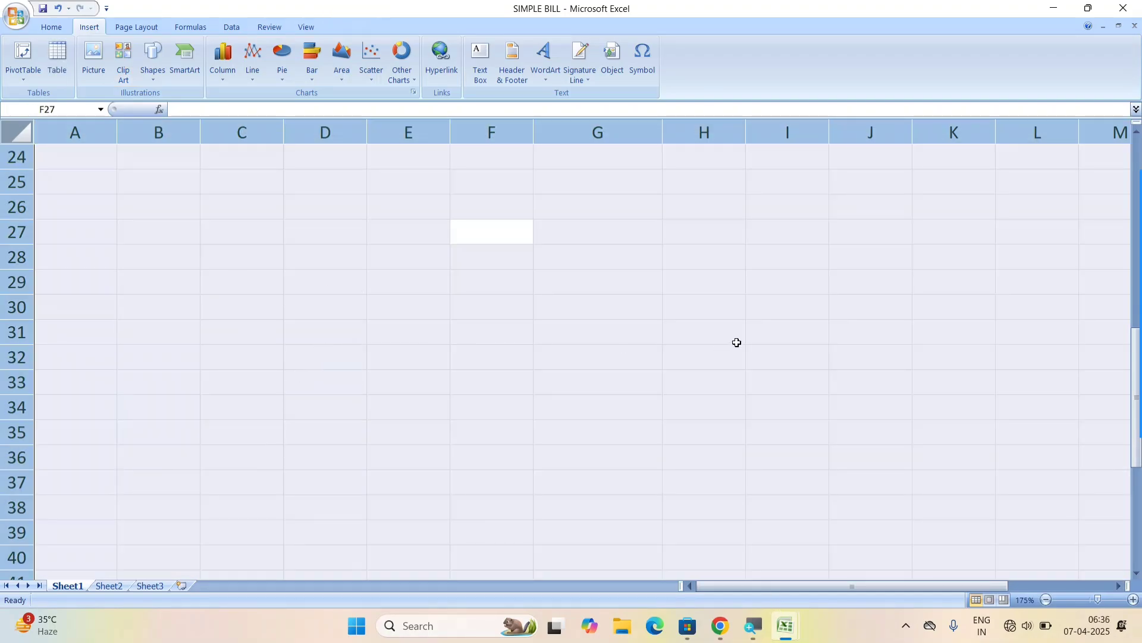
Step: Insert a Picture Caption List SmartArt graphic on the sheet
click(482, 255)
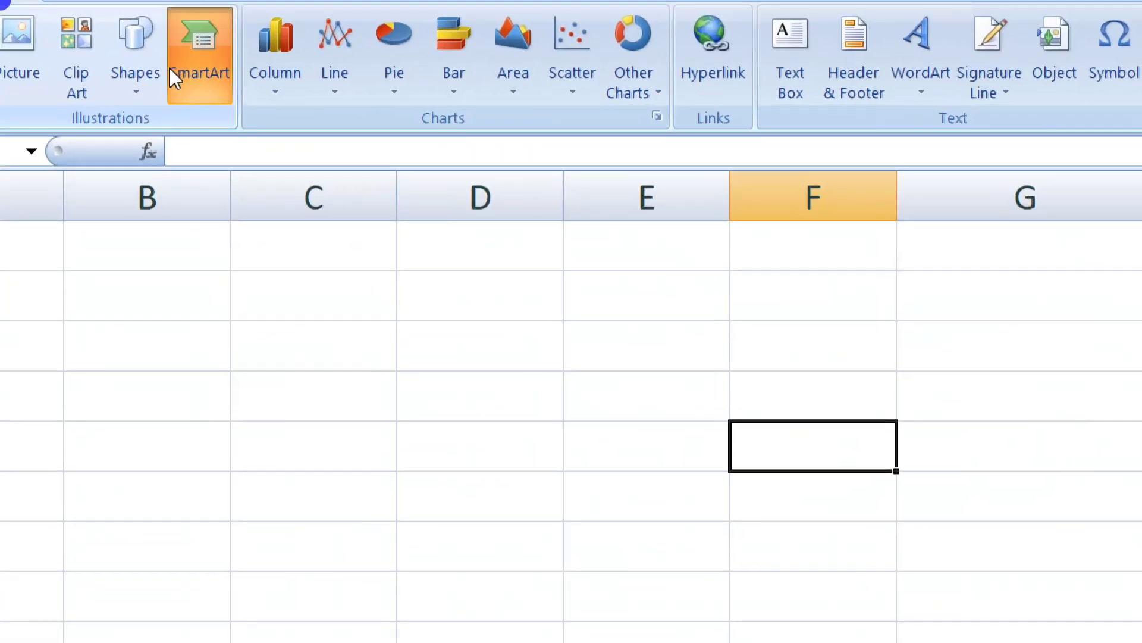
click(169, 68)
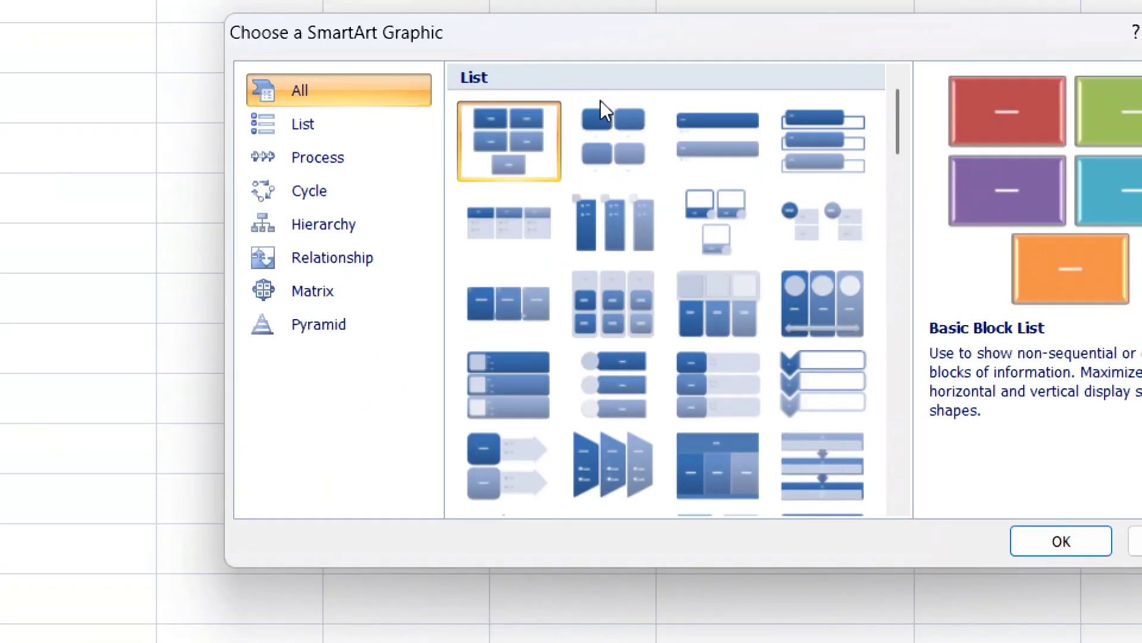
click(602, 116)
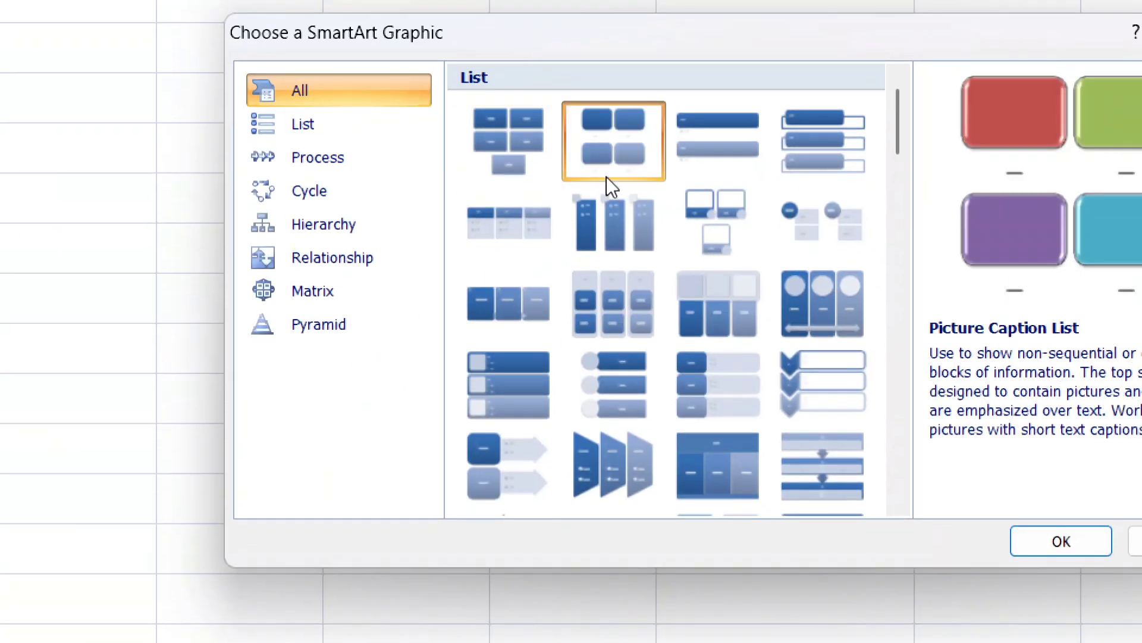
click(1083, 542)
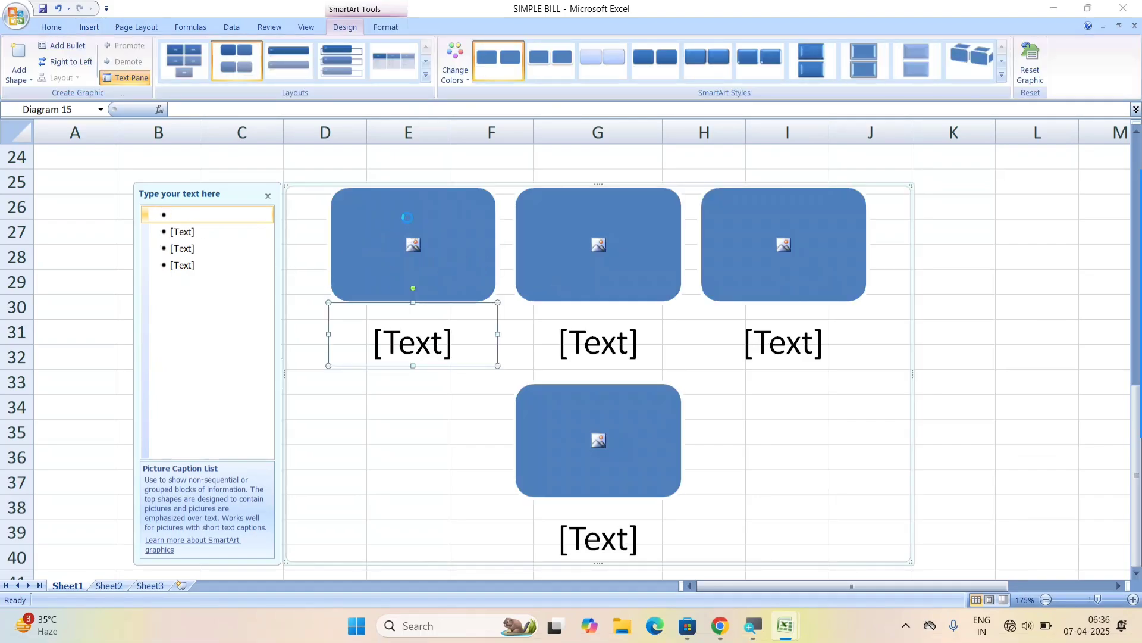
Step: Insert the picture "pexels-kasperphotography-1042423 (1)" in the SmartArt's first picture box and caption it FLOWER
click(413, 245)
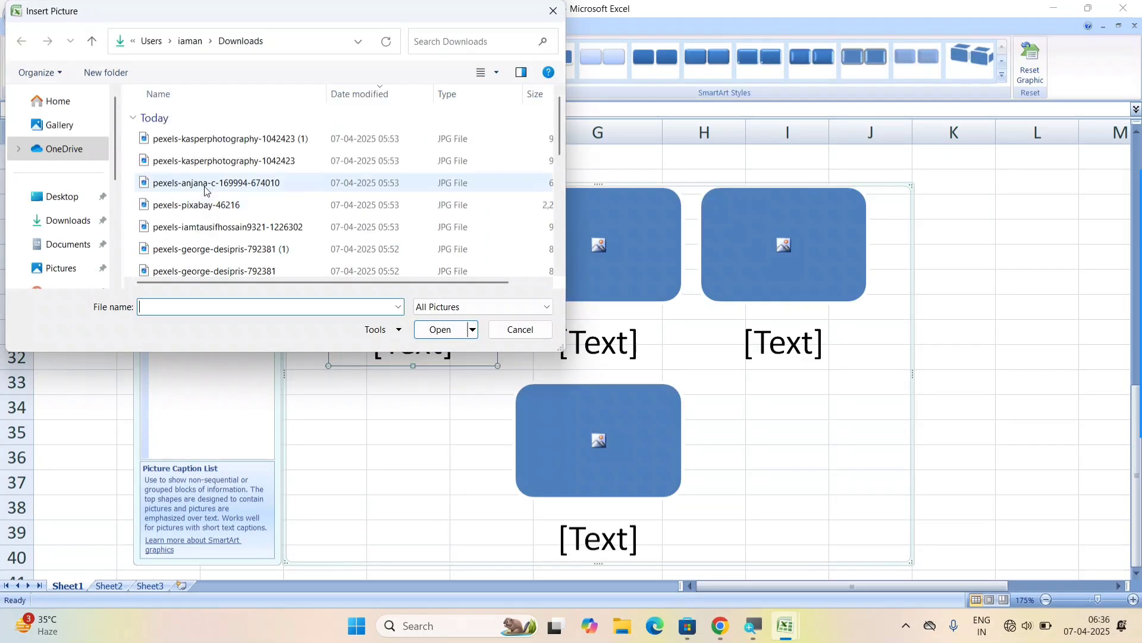
click(213, 145)
click(445, 330)
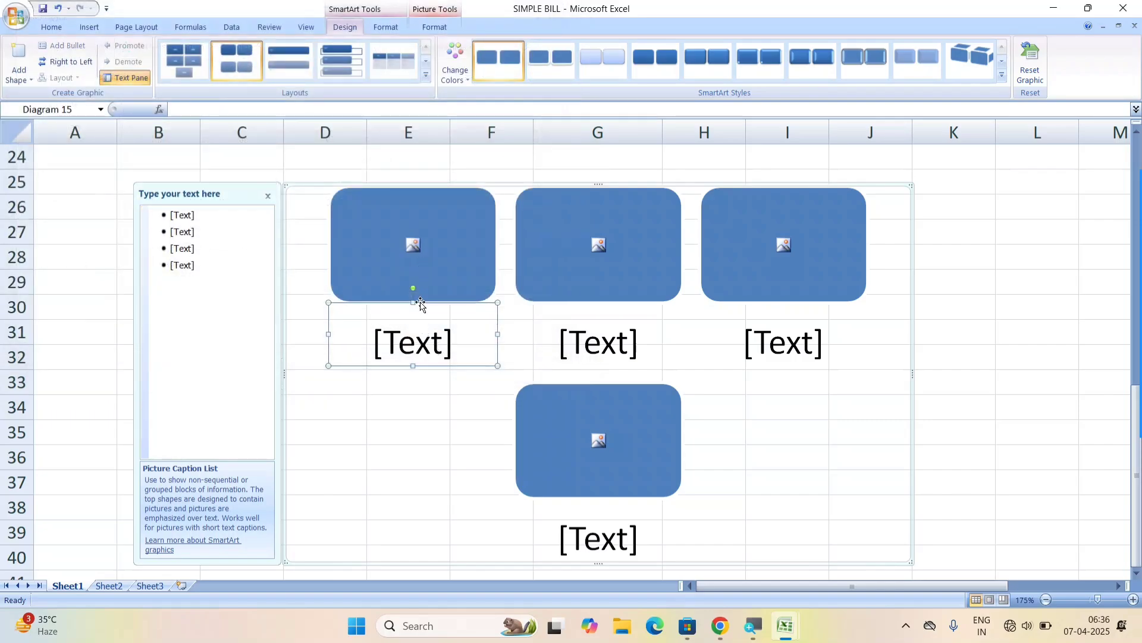
click(428, 343)
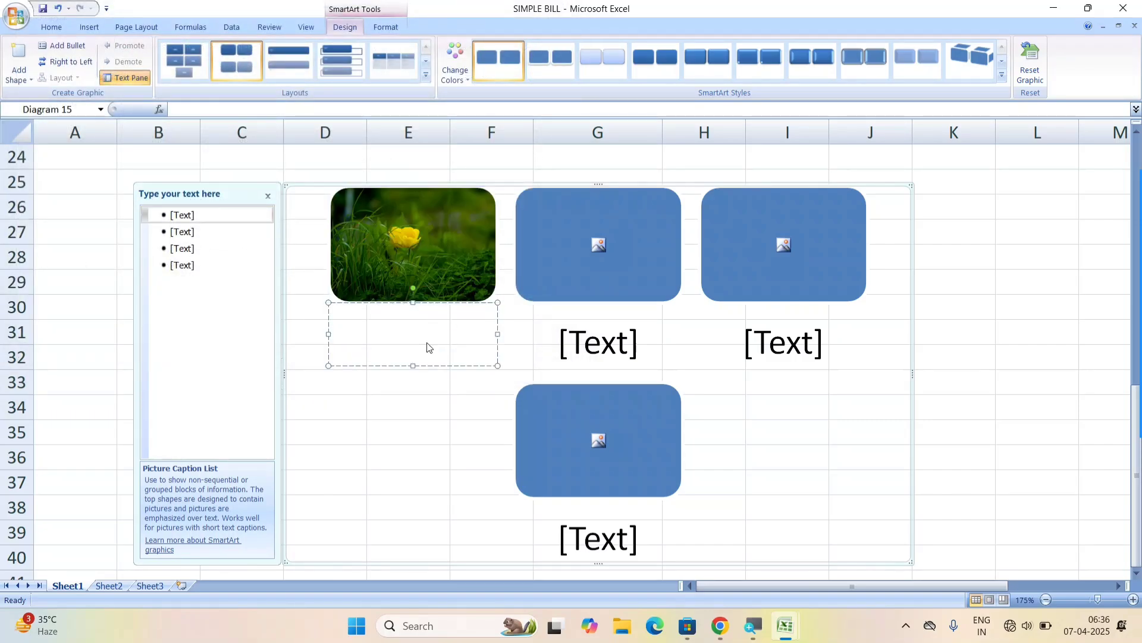
text(FLOWER)
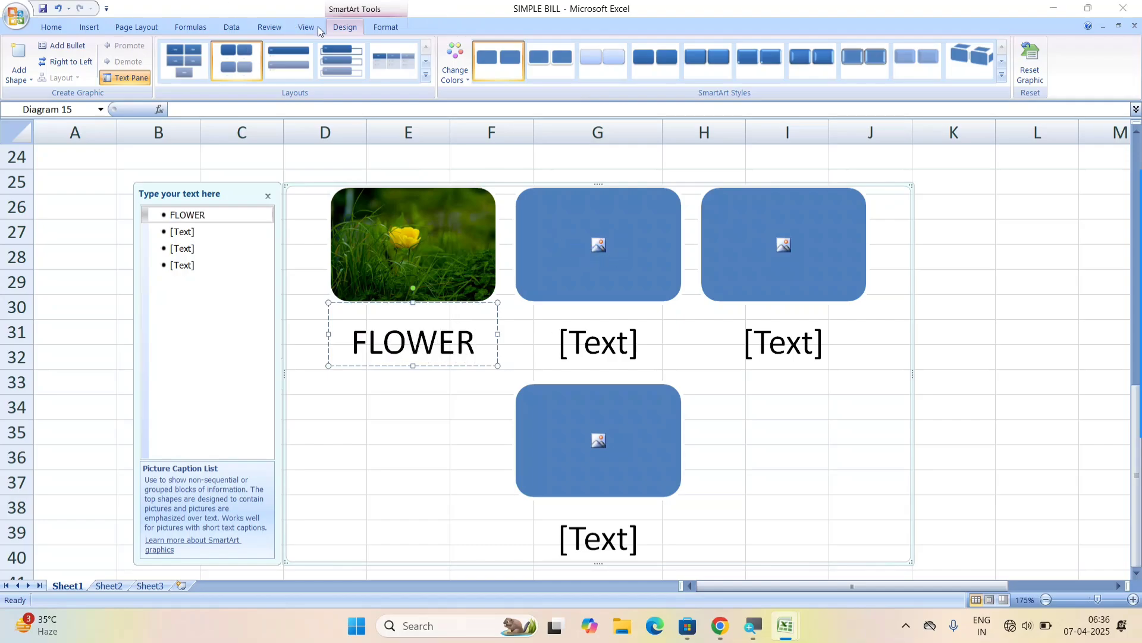
Step: Insert the picture "pexels-kasperphotography-1042423" in the SmartArt's second picture box
click(600, 246)
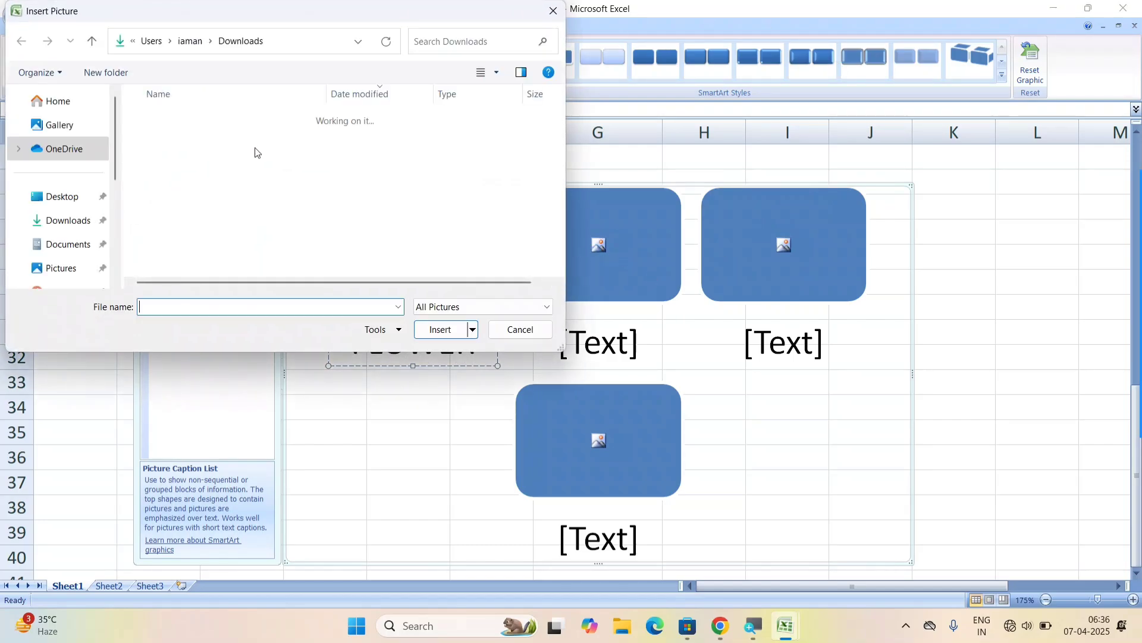
double_click(220, 160)
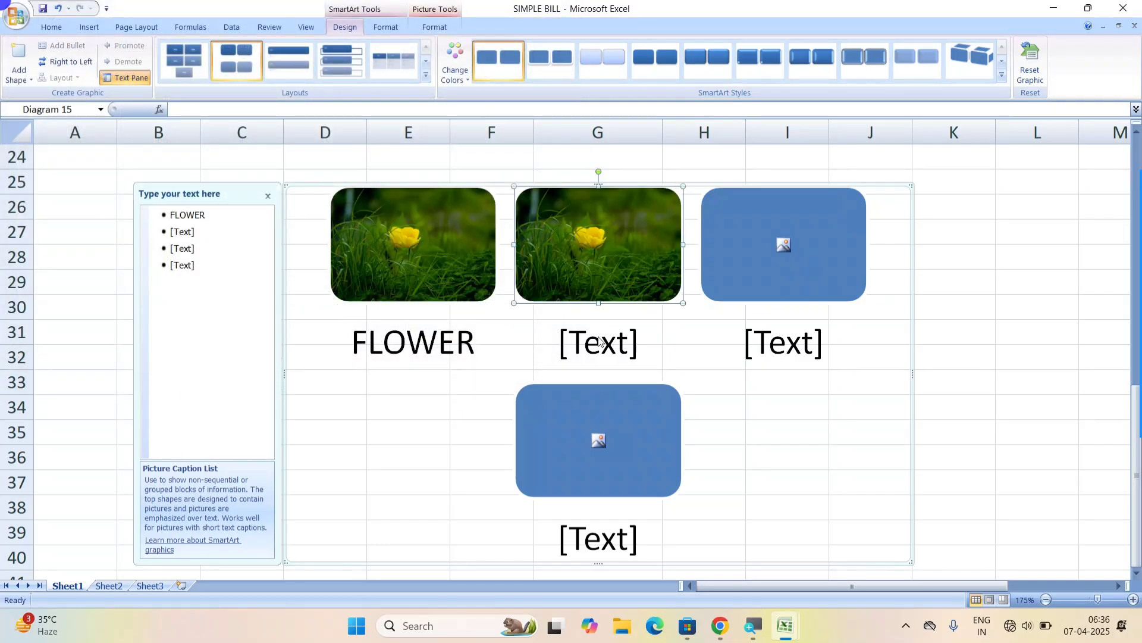
click(599, 337)
Step: View the alternative shapes offered for the second SmartArt picture, and bring up its picture formatting options
click(589, 247)
right_click(606, 225)
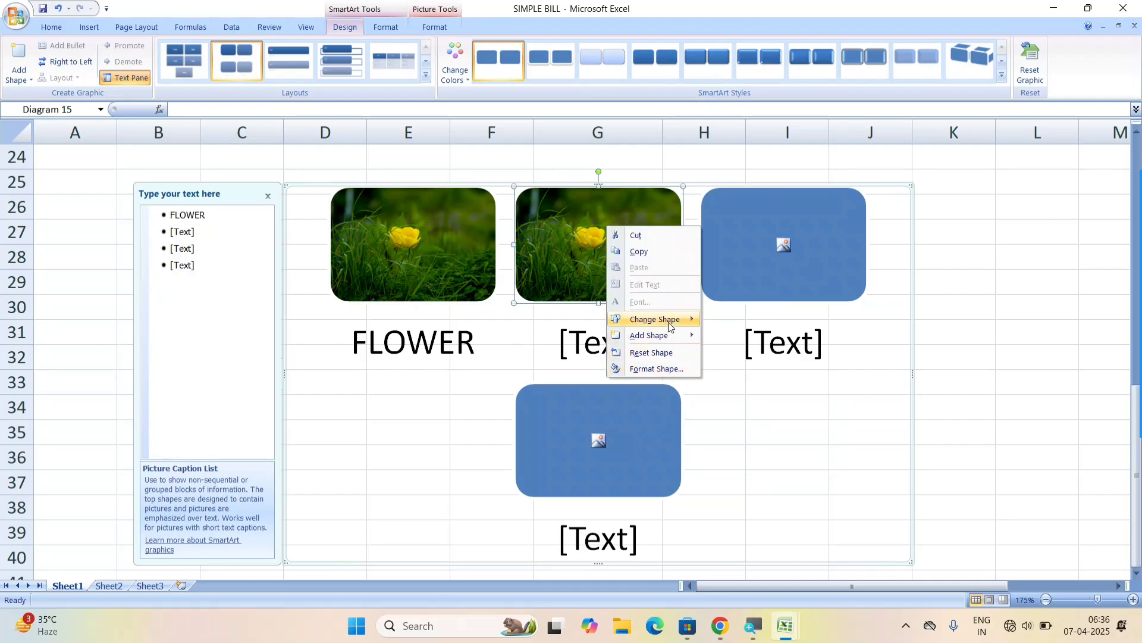
mouse_move(671, 326)
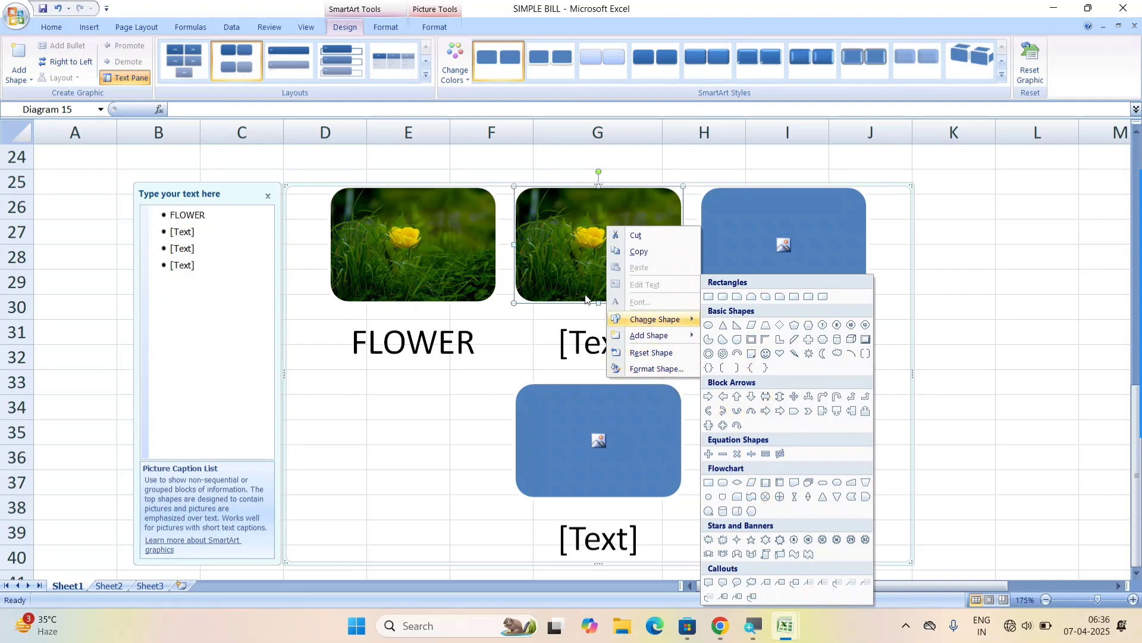
click(586, 299)
click(435, 27)
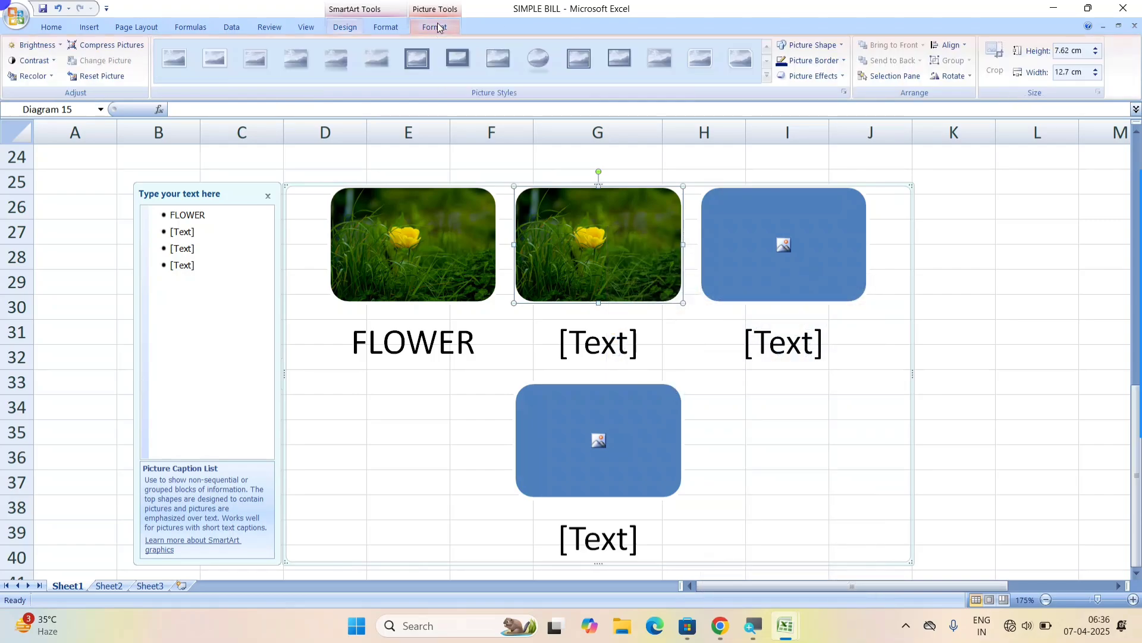
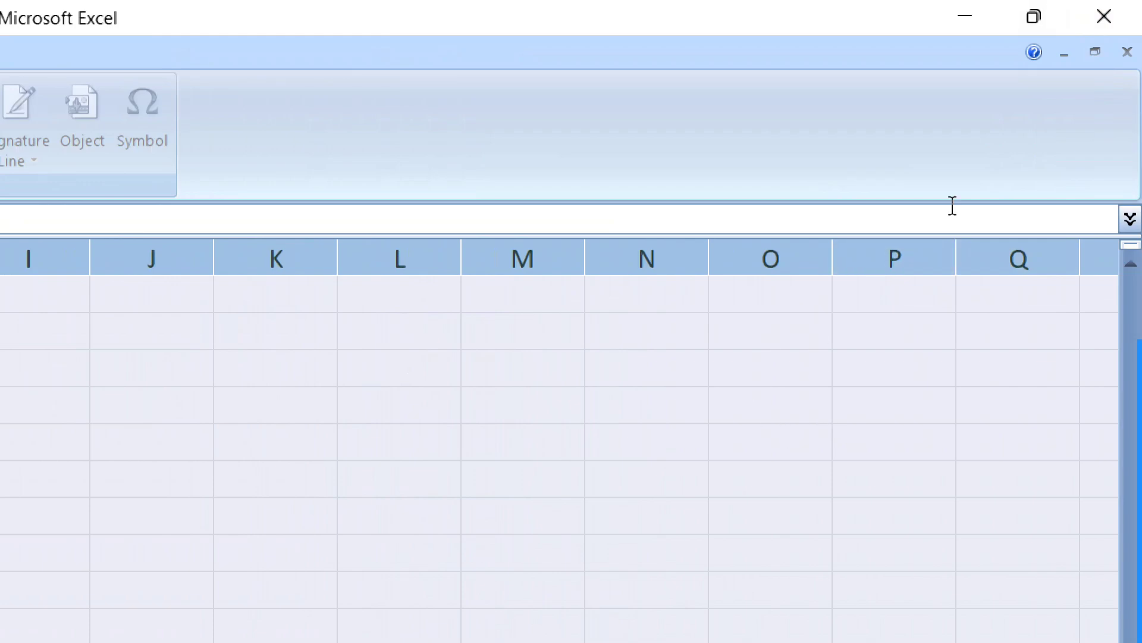
click(1122, 58)
click(380, 469)
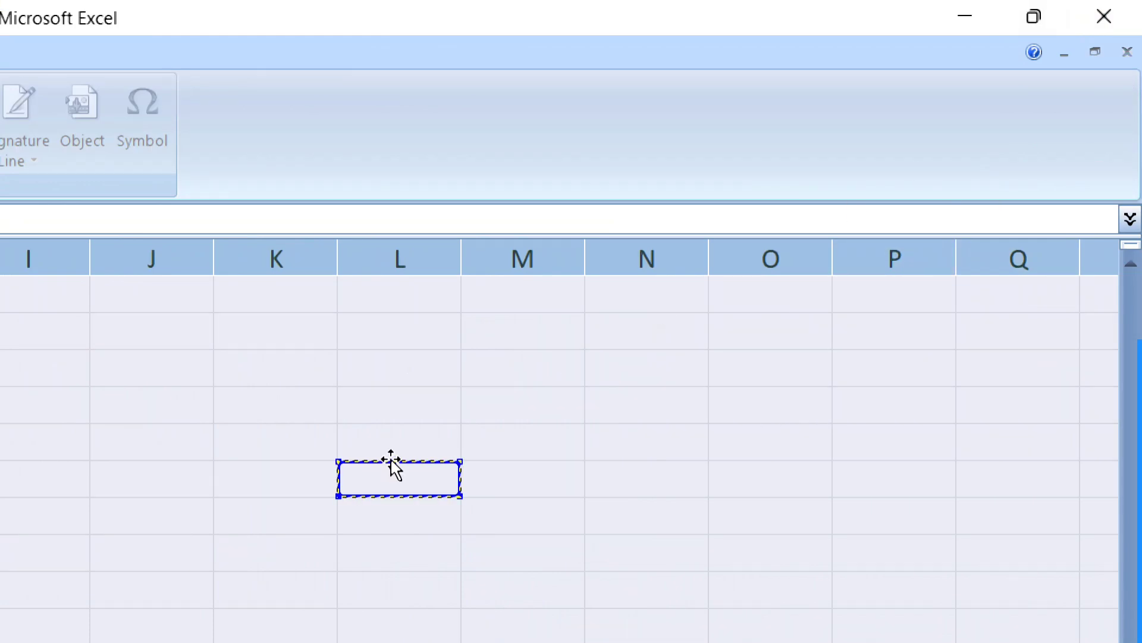
key(BackSpace)
key(BackSpace)
key(BackSpace)
key(BackSpace)
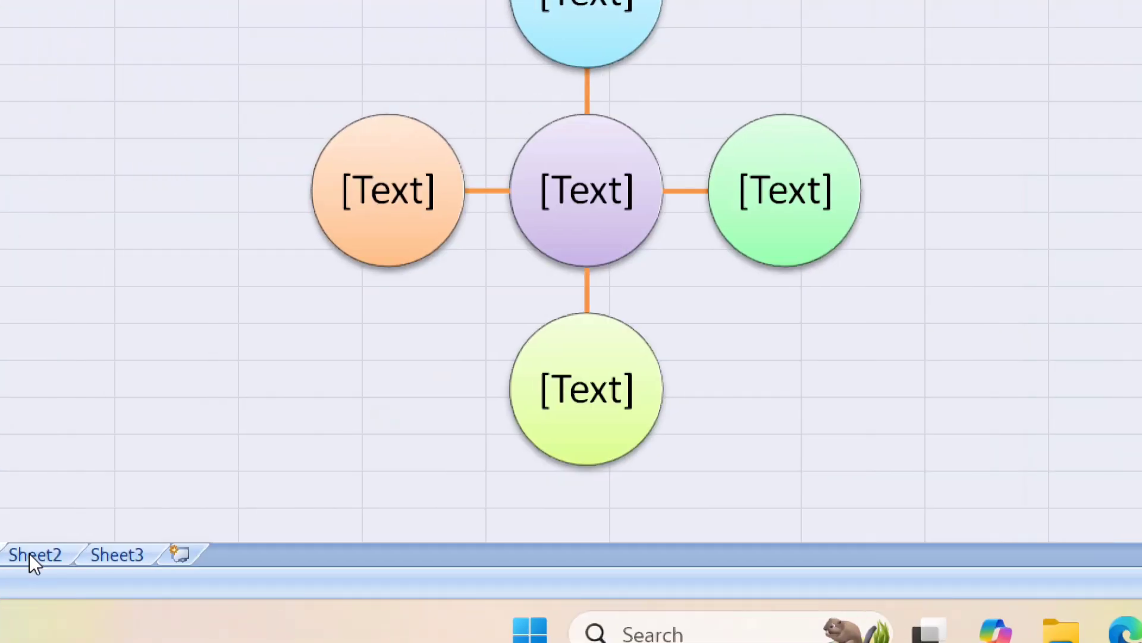
click(62, 310)
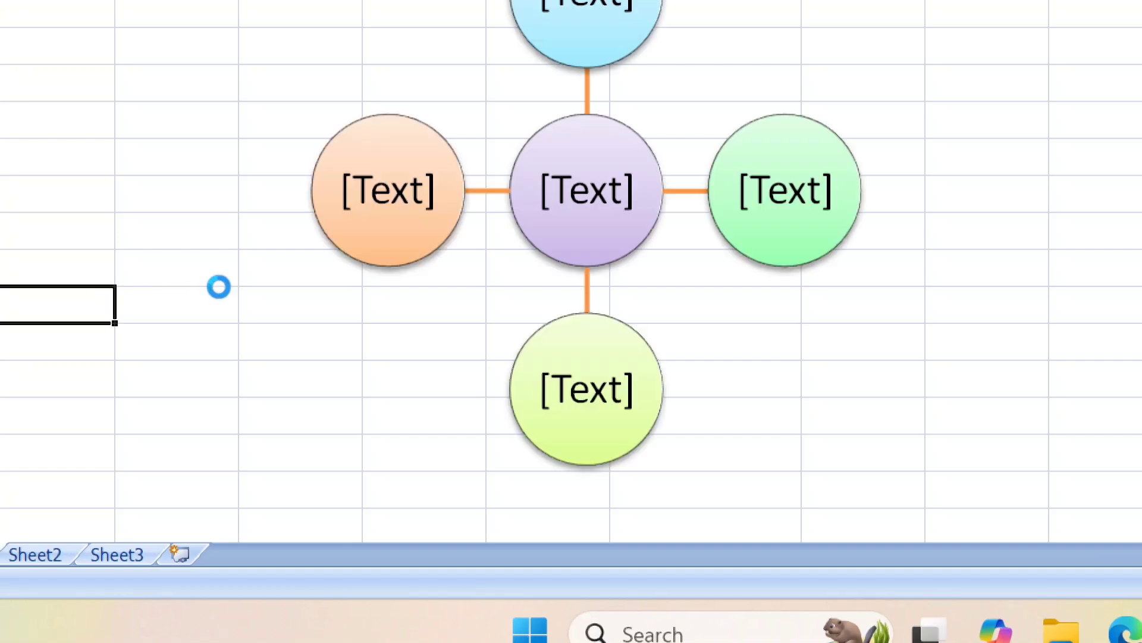
scroll(219, 287, down, 2)
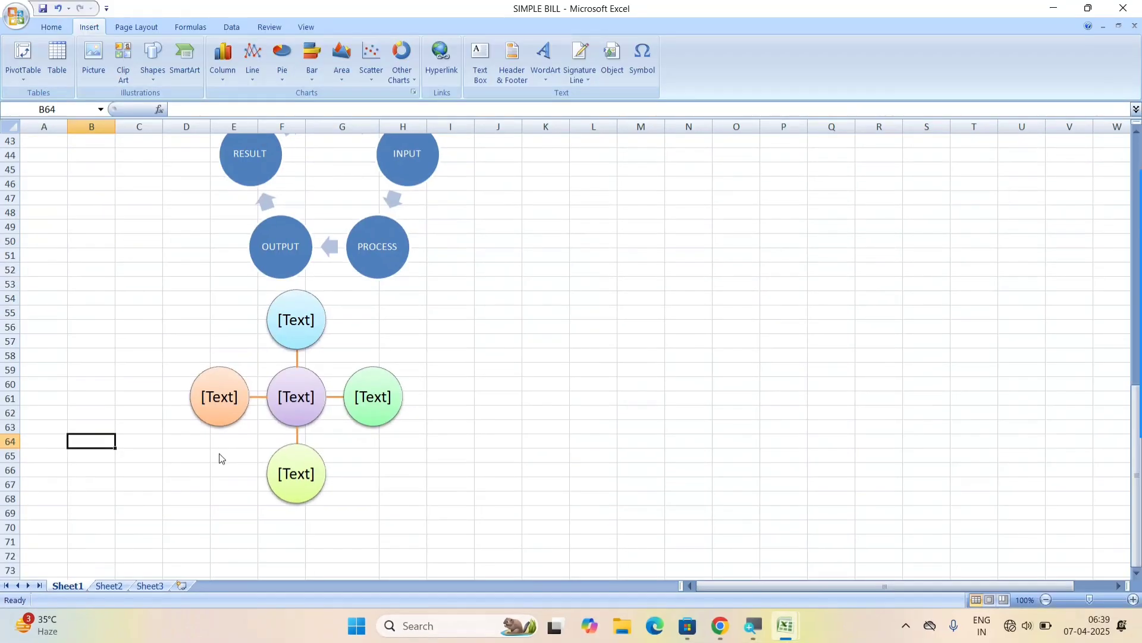
Step: Close the SIMPLE BILL workbook without saving its changes and reopen it from the recent documents
key(super)
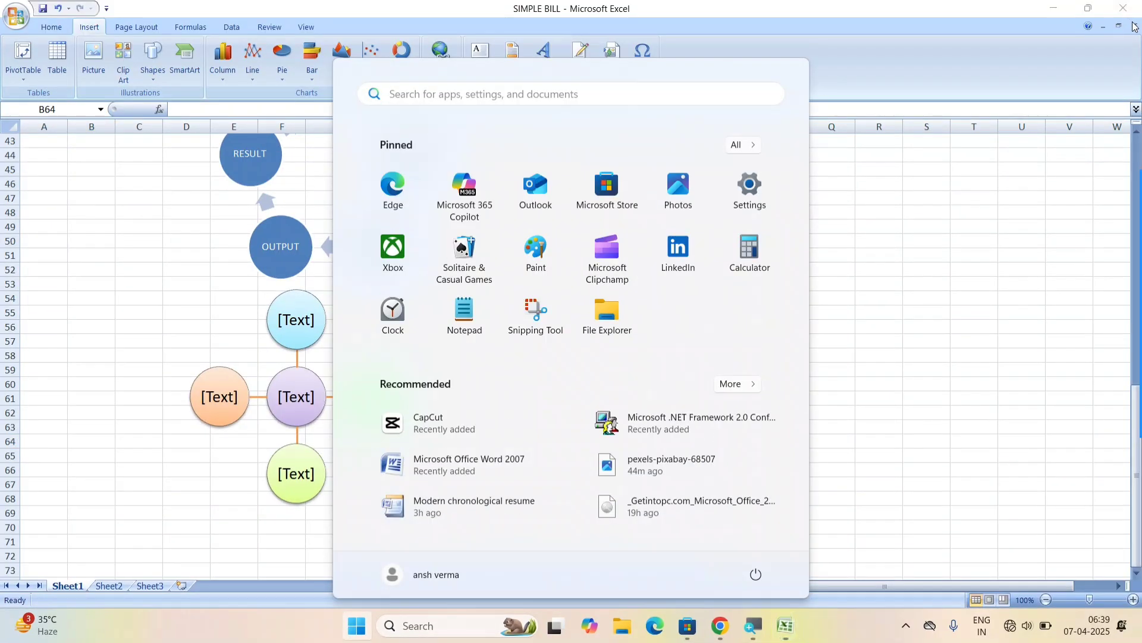
click(1135, 28)
click(1135, 27)
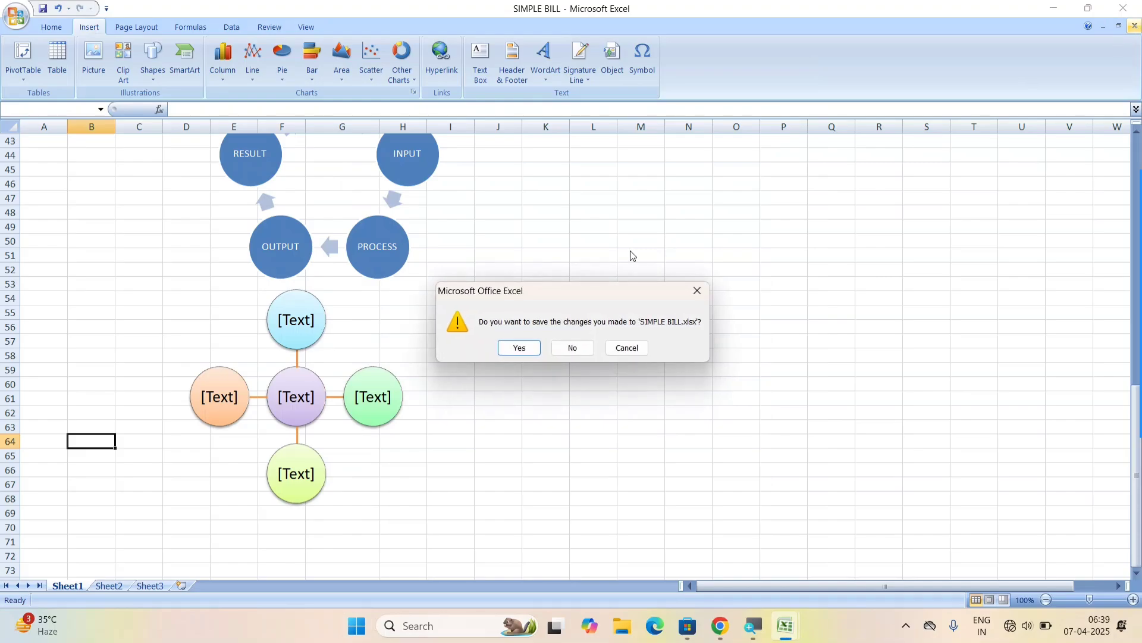
click(572, 349)
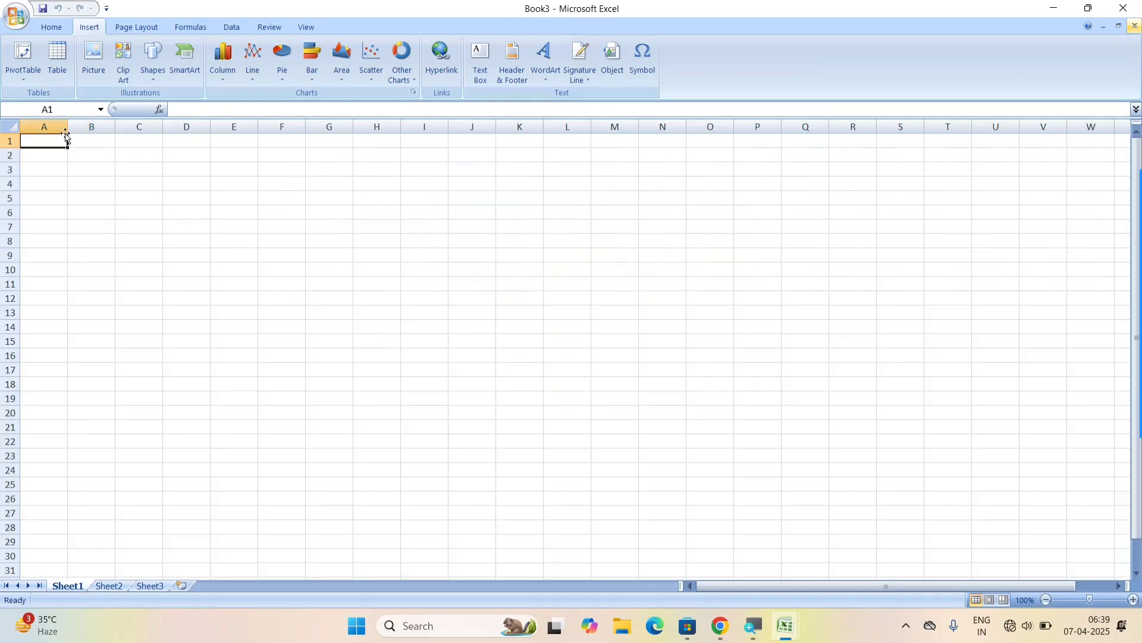
click(16, 17)
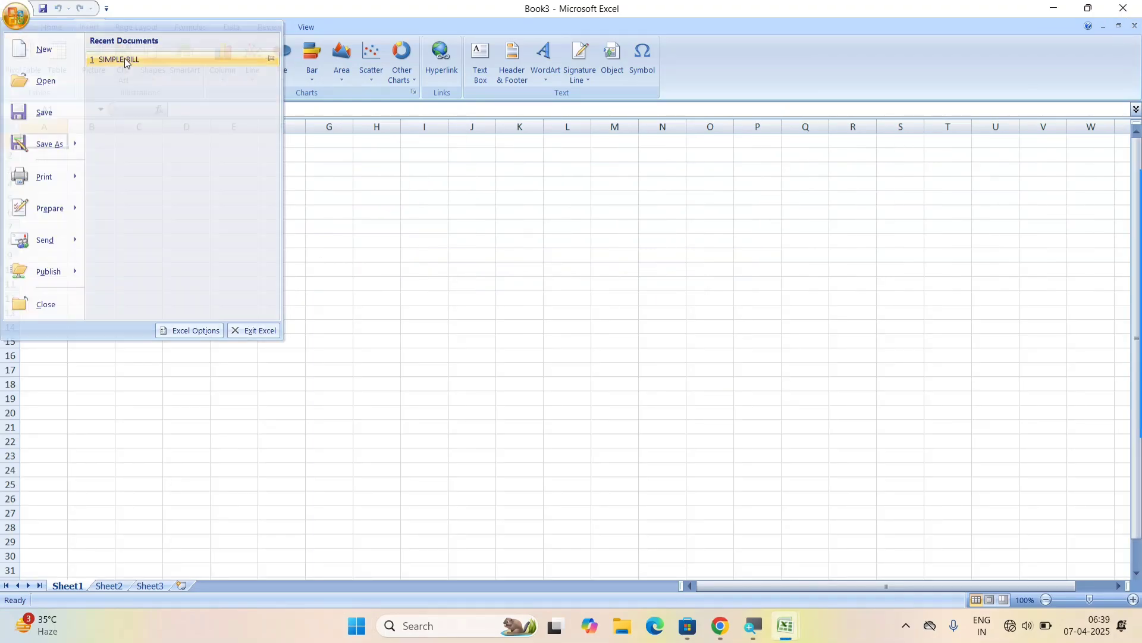
click(123, 58)
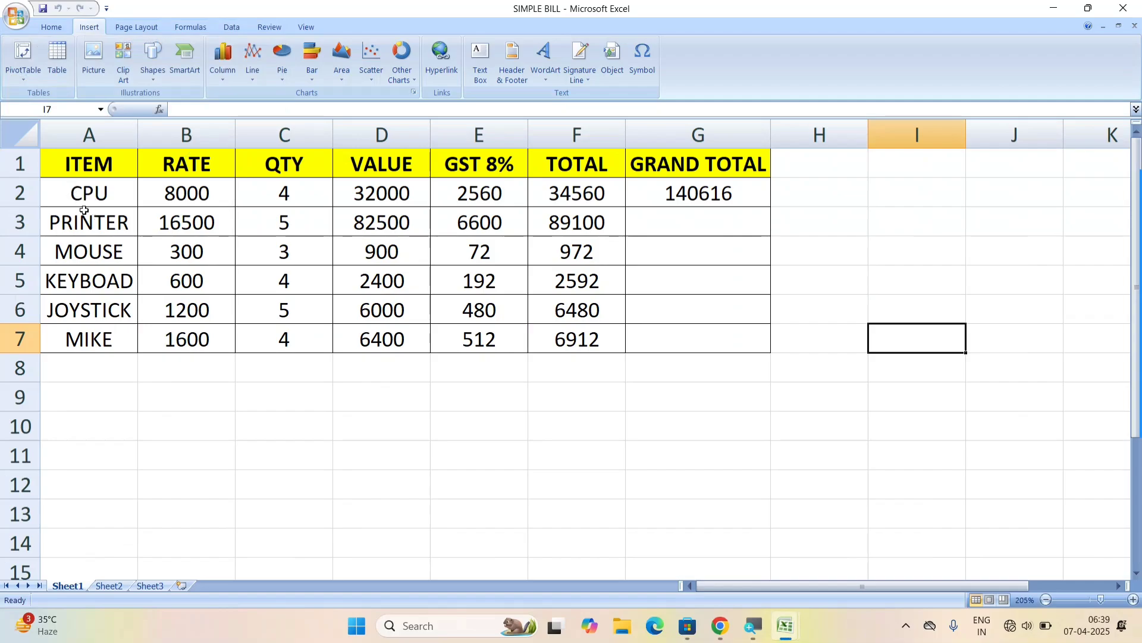
Step: Insert a 3-D 100% stacked column chart from the ITEM and RATE data in A1:B7
drag(80, 161, 188, 340)
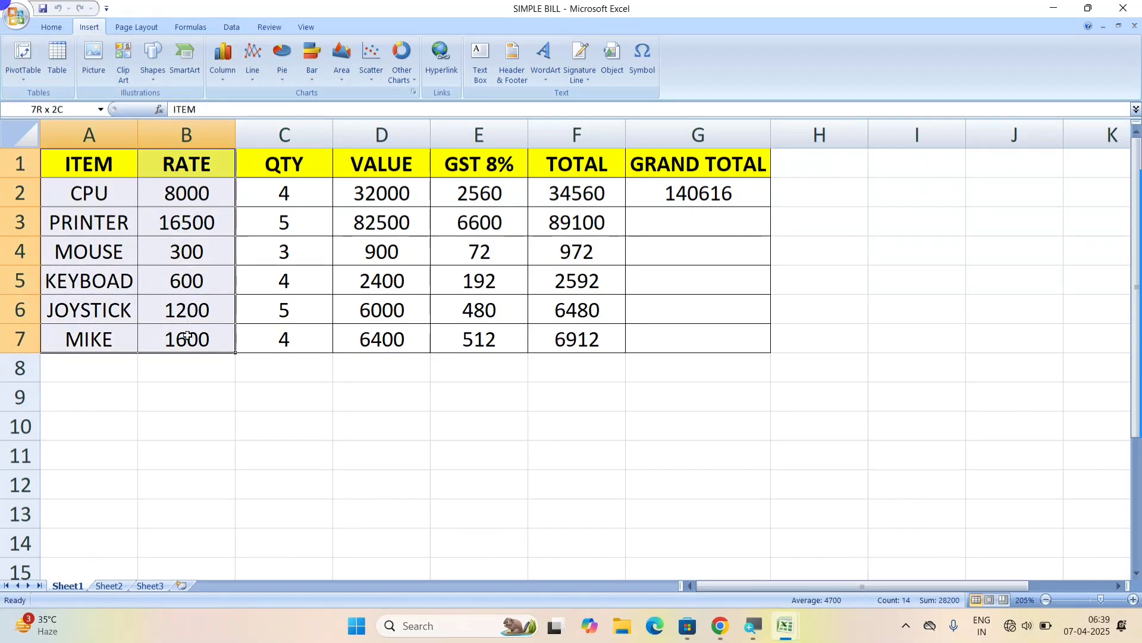
click(224, 82)
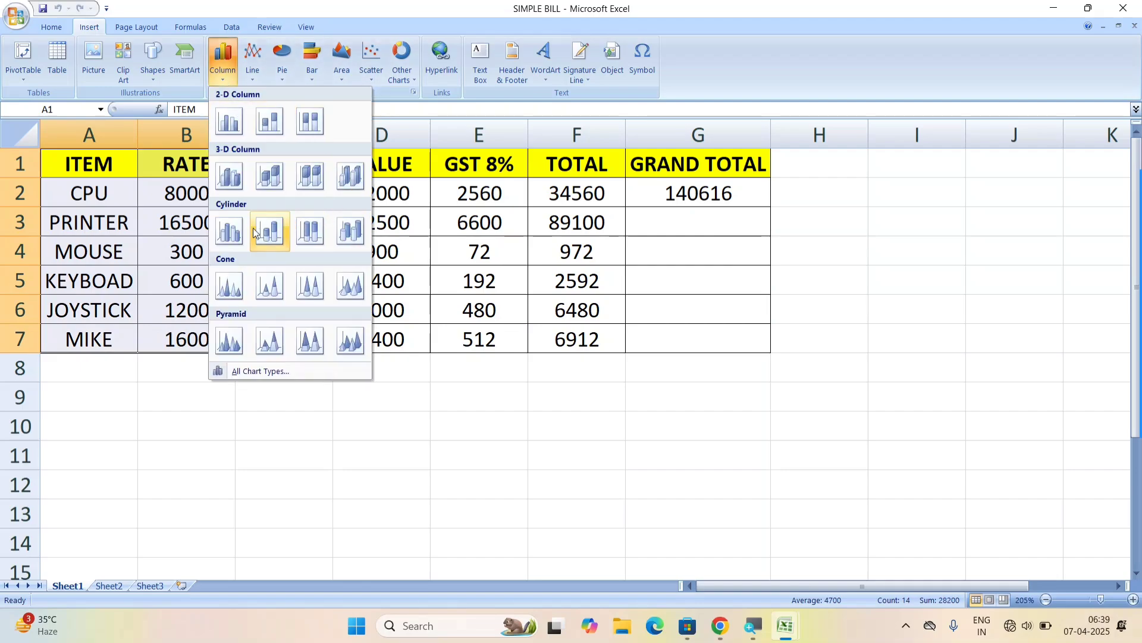
click(305, 192)
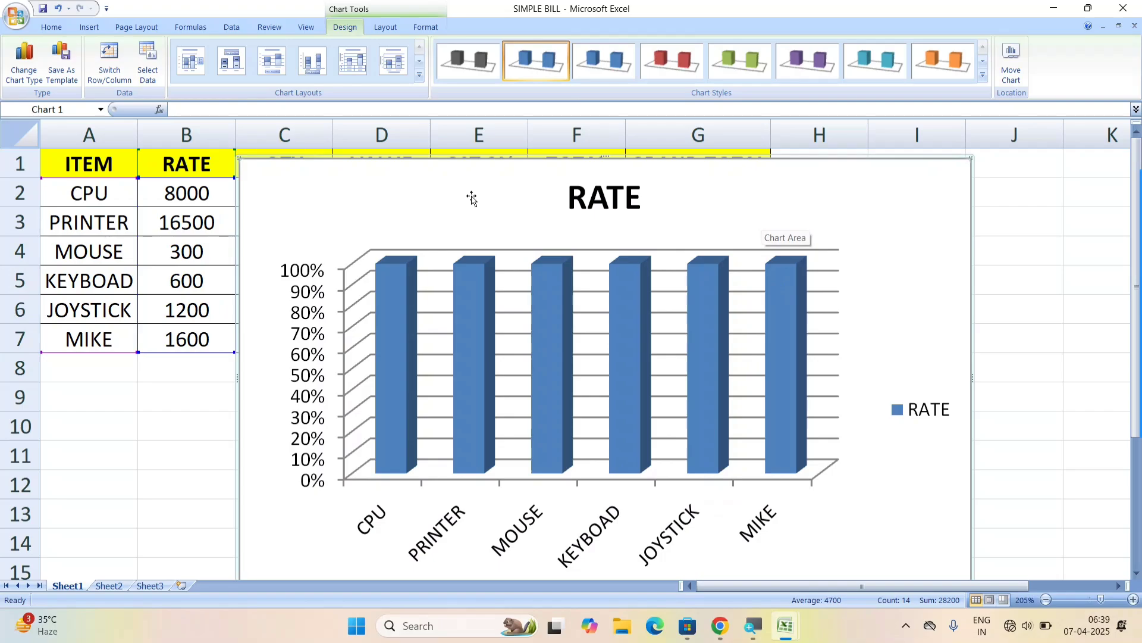
Step: Try the red and green chart styles on the RATE chart and apply the aqua one
click(684, 65)
click(740, 62)
click(873, 62)
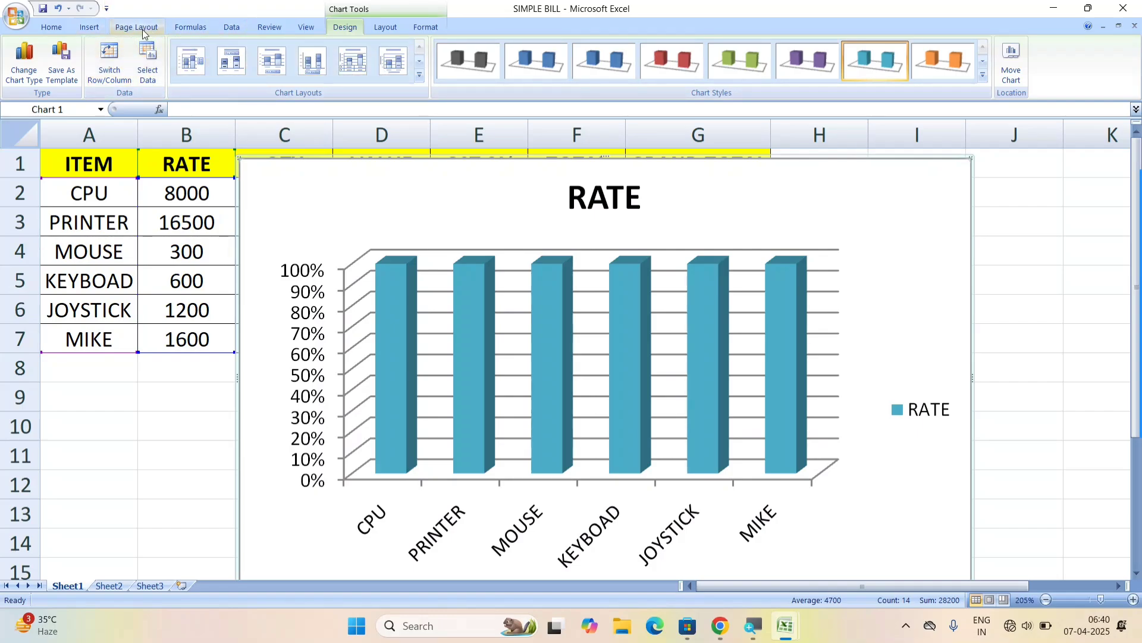
Step: Change the RATE chart to a 2-D pie, try the exploded 3-D pie, and switch it to the exploded 2-D pie
click(90, 27)
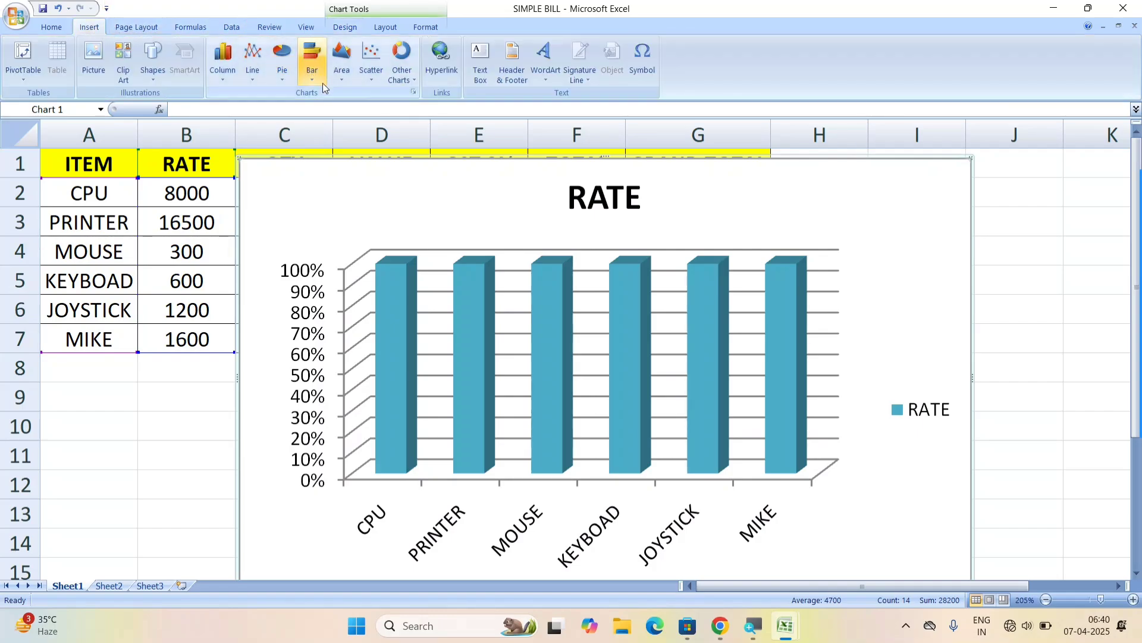
click(282, 70)
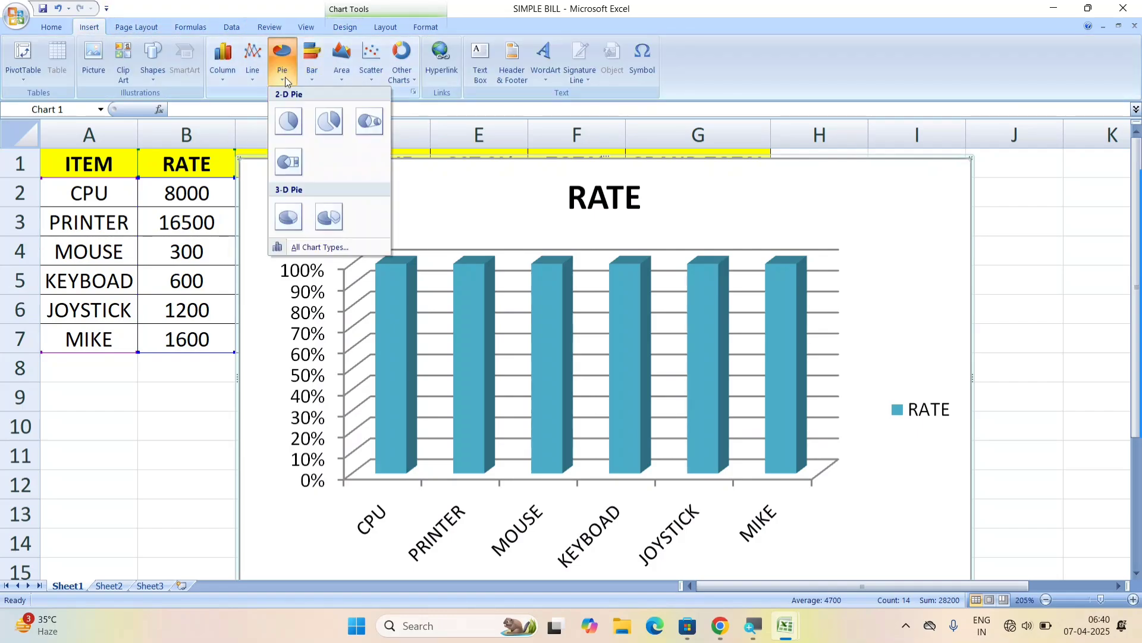
click(286, 119)
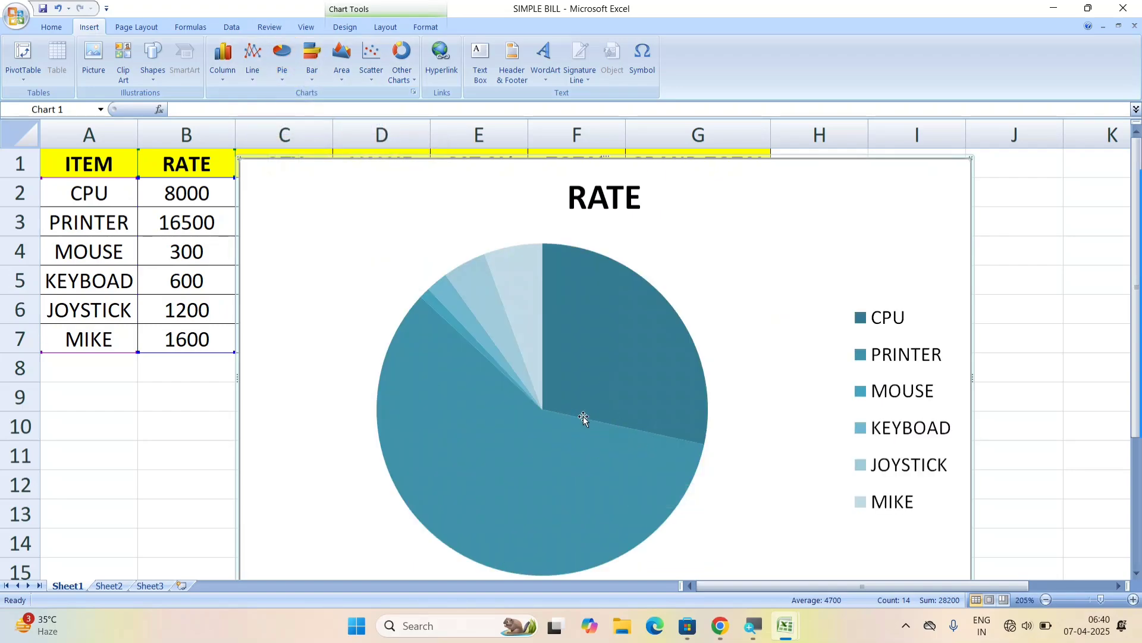
click(276, 77)
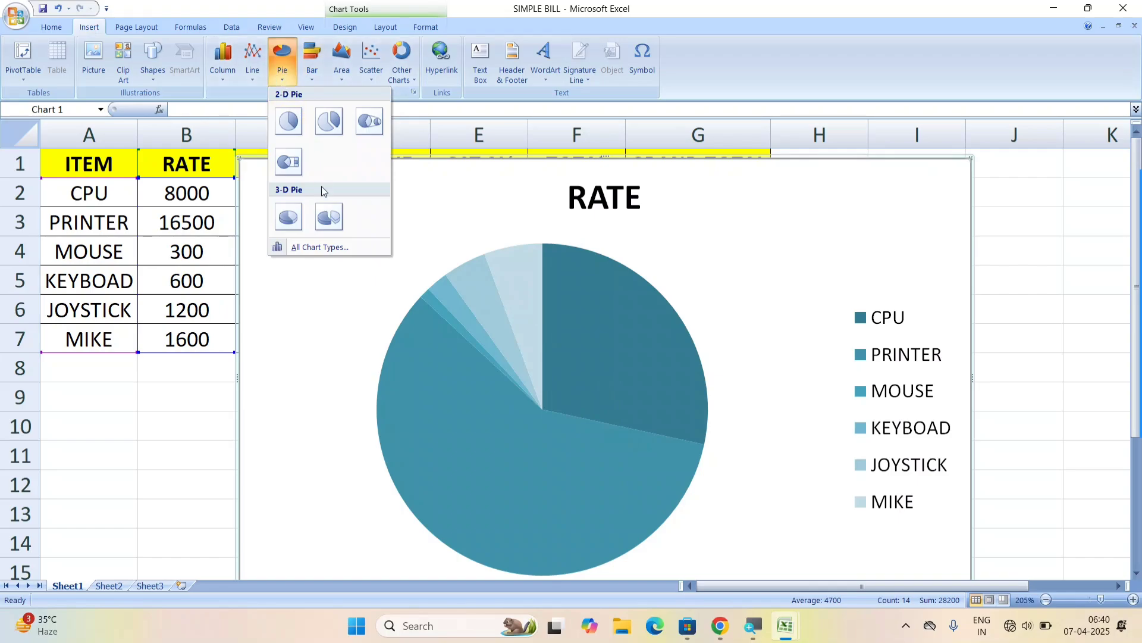
click(325, 216)
click(283, 73)
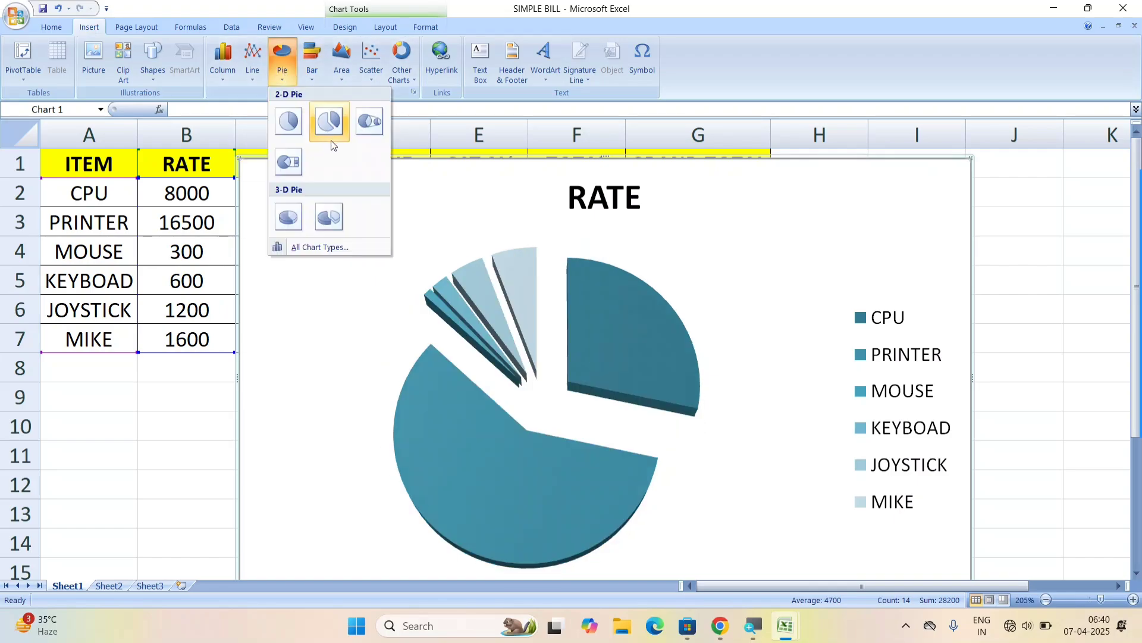
click(329, 120)
click(288, 76)
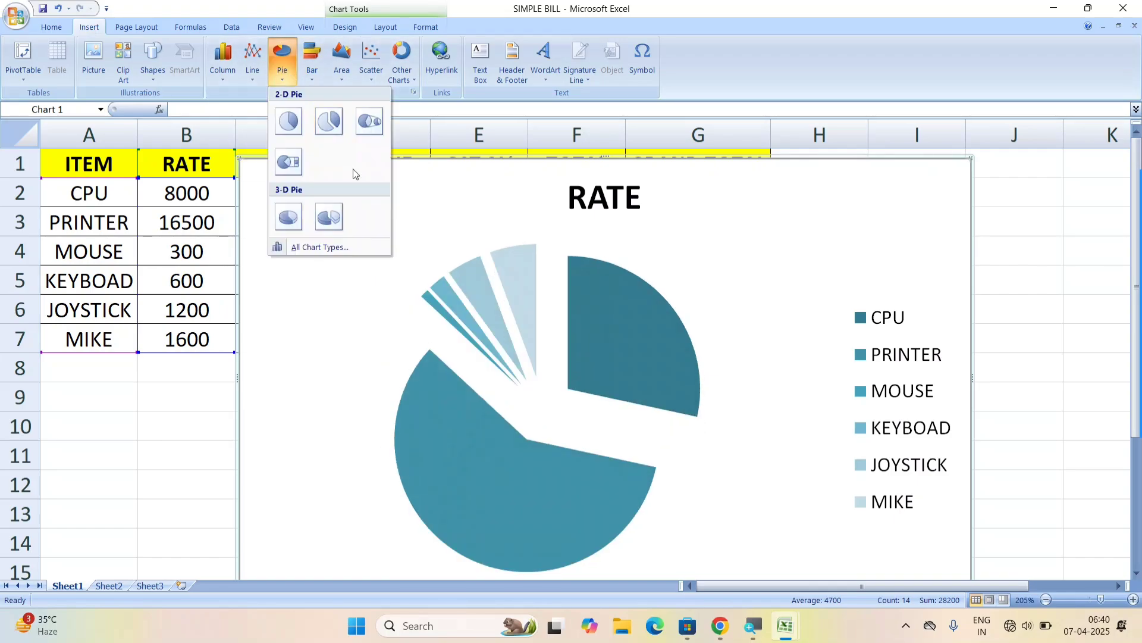
click(676, 351)
click(676, 351)
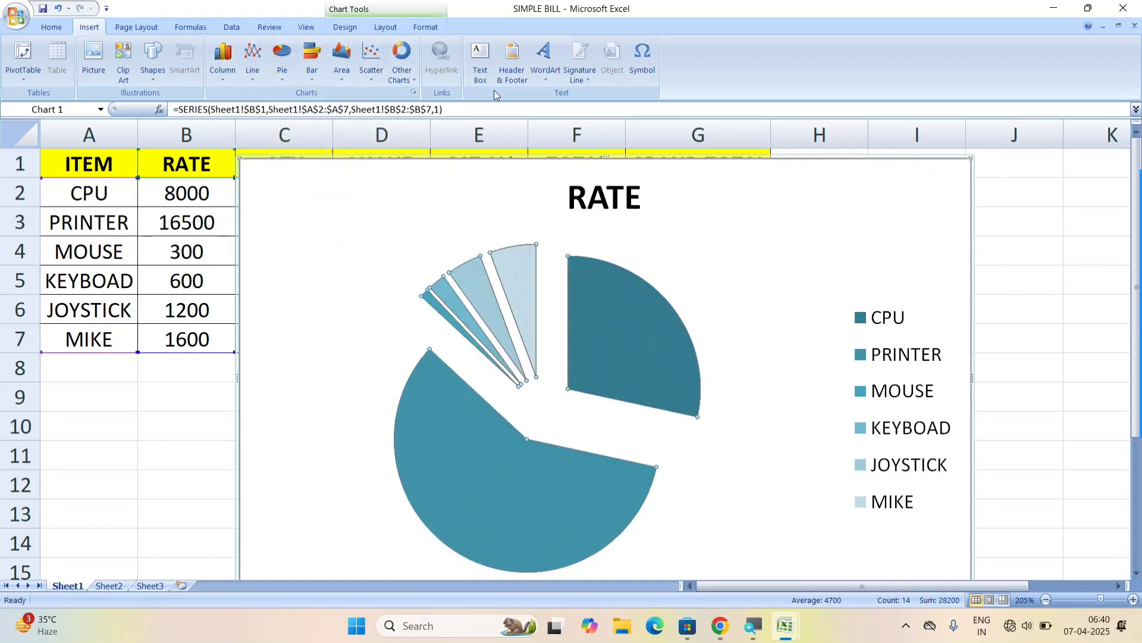
Step: Try the blue and red chart styles on the RATE pie and apply the multicolour one
click(430, 29)
click(400, 29)
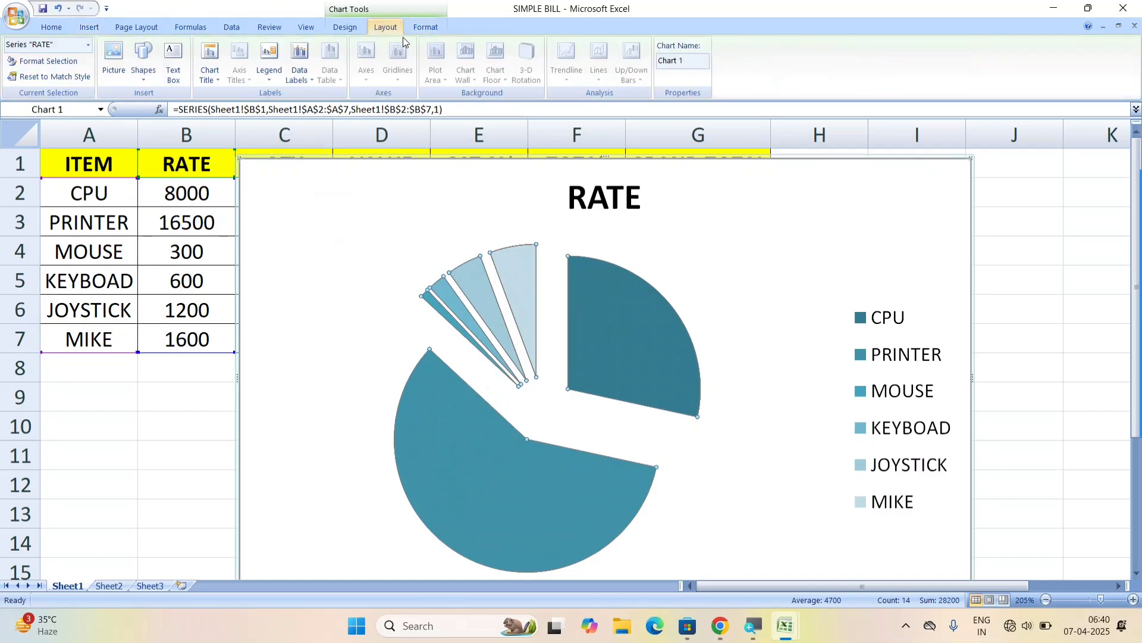
click(345, 27)
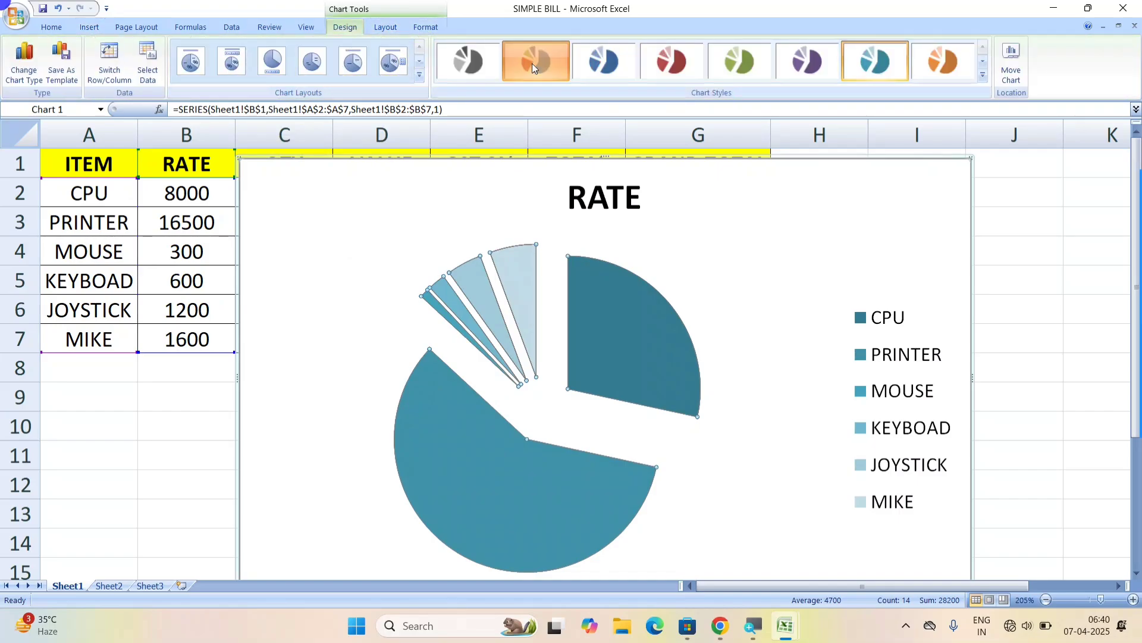
click(533, 62)
click(603, 62)
click(671, 62)
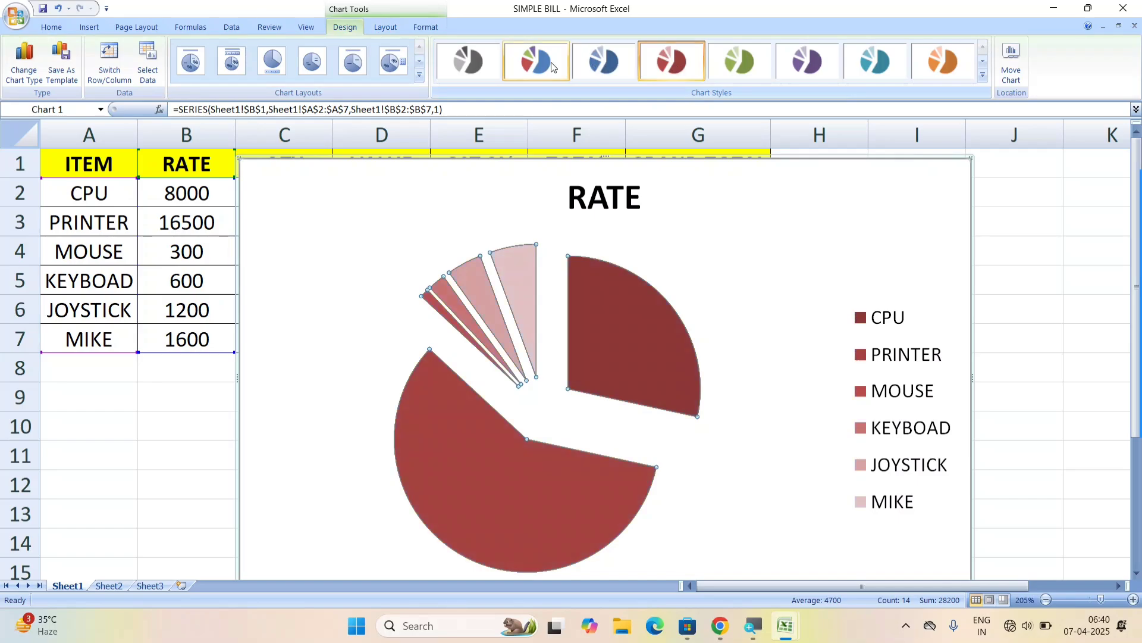
click(987, 312)
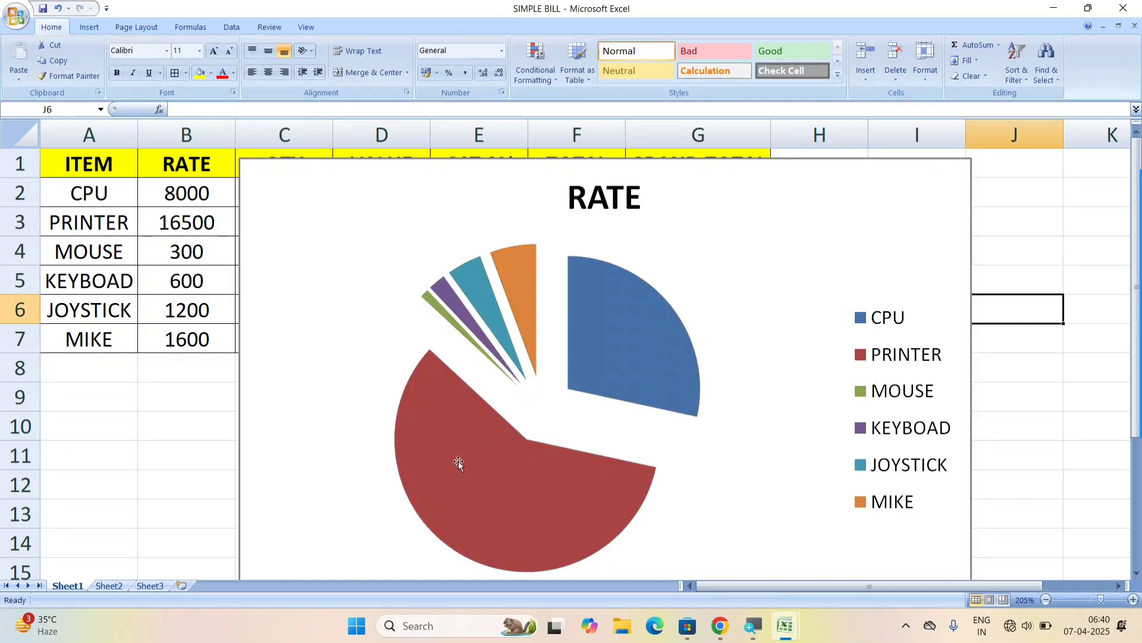
Step: Compare the PRINTER and MOUSE rows in A3:B4 with their pie slices, and select the table range A1:C7
click(153, 222)
drag(121, 223, 188, 230)
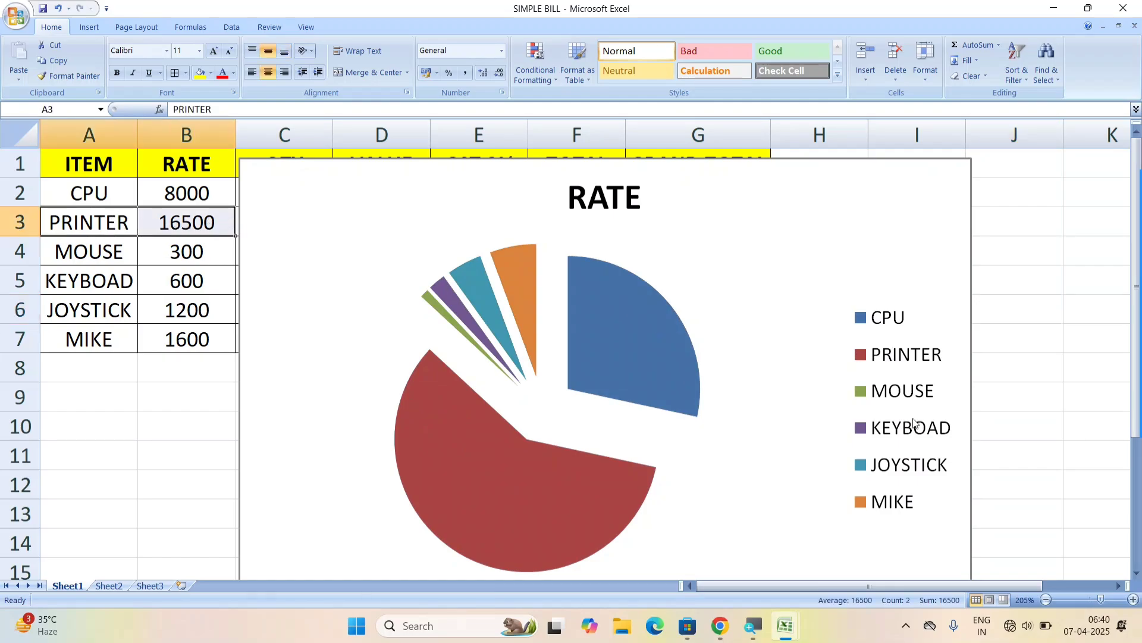
click(445, 316)
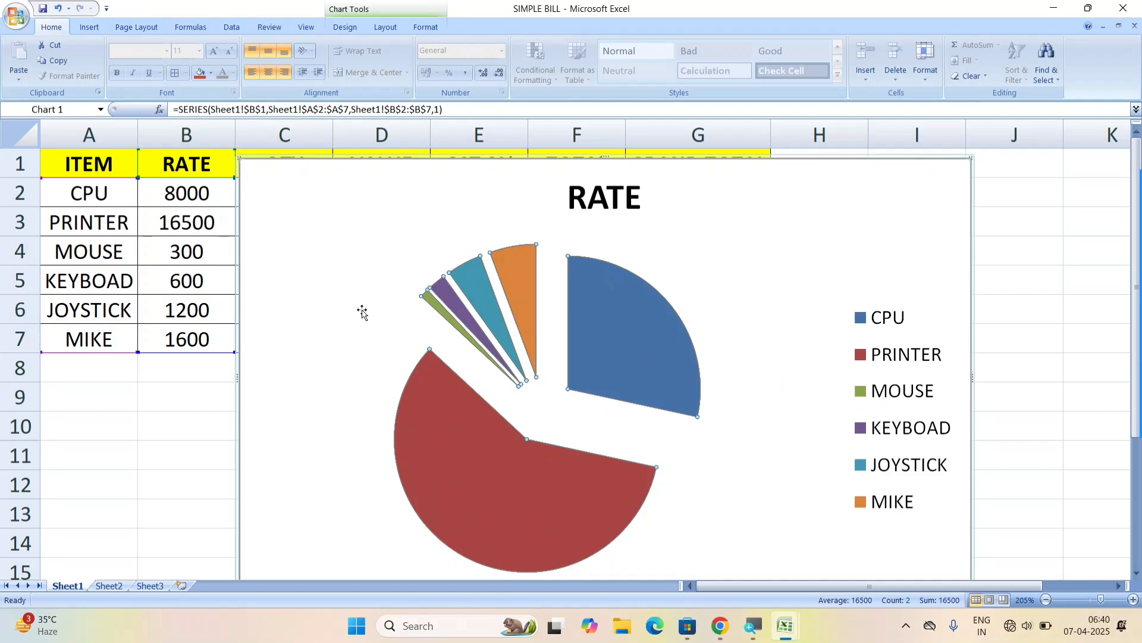
drag(123, 239, 191, 250)
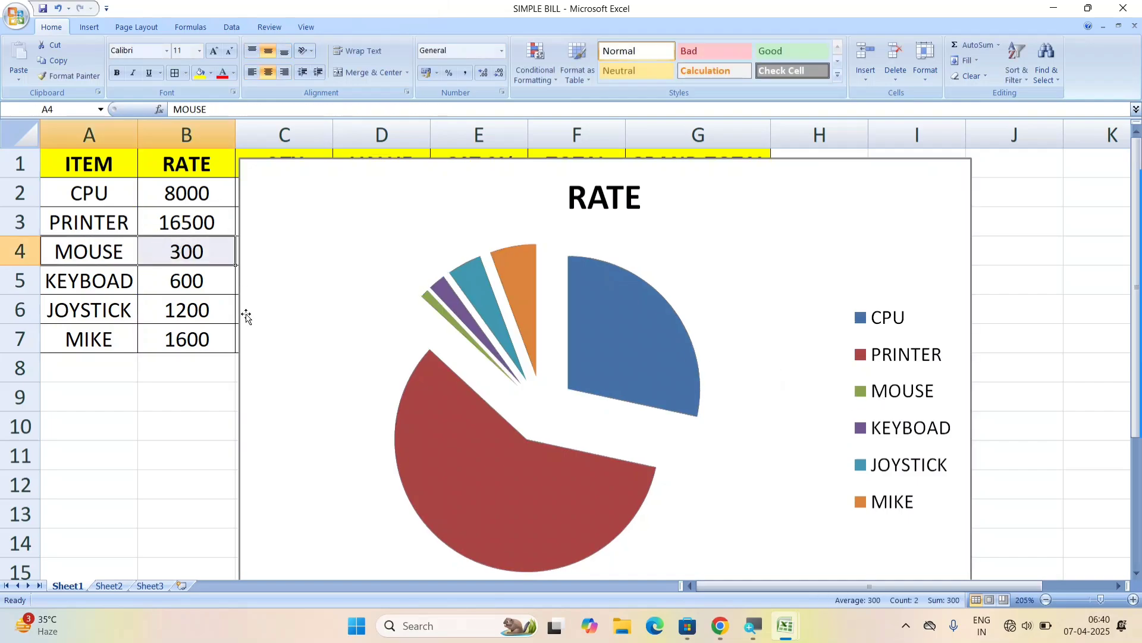
click(144, 417)
click(683, 166)
drag(78, 161, 308, 327)
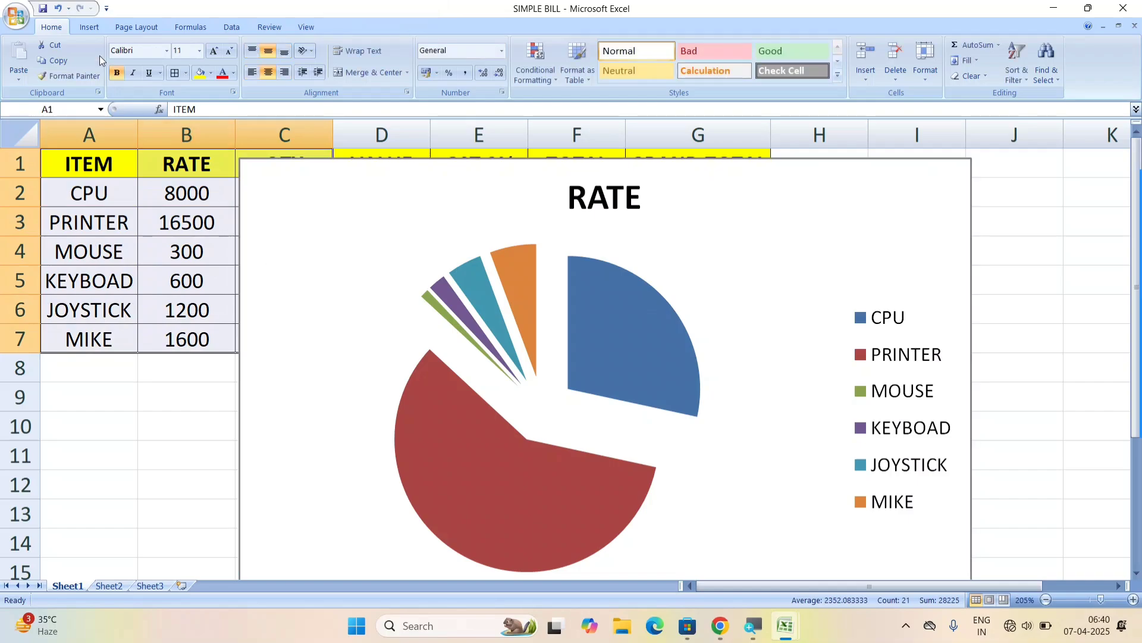
click(88, 27)
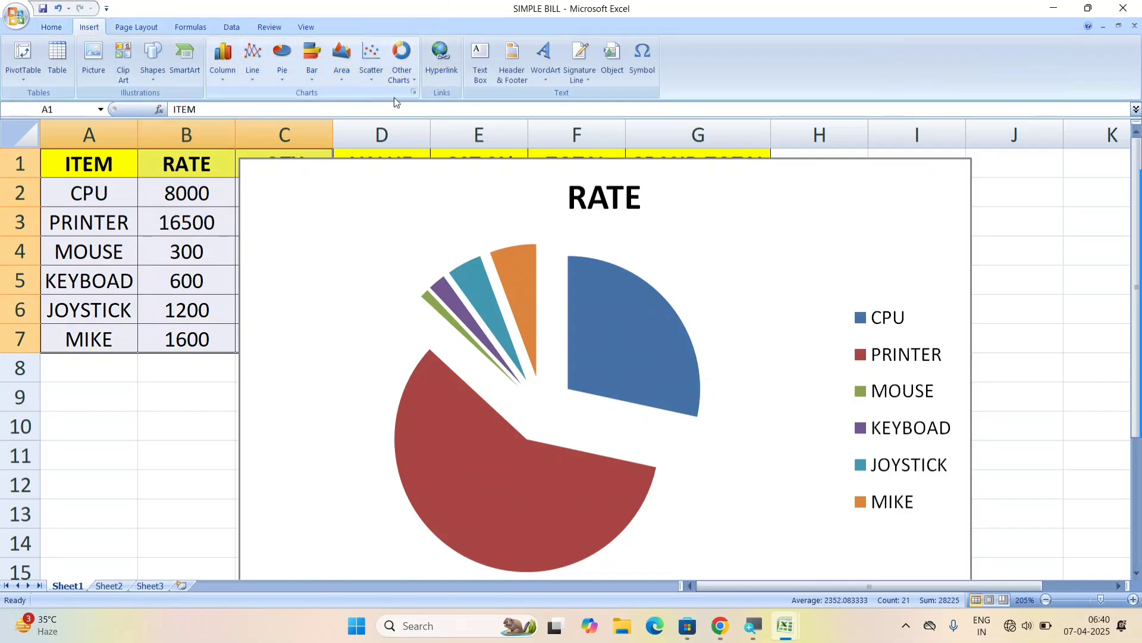
Step: Browse the chart types offered for changing the RATE pie, from the 100% stacked column to the doughnut and bubble charts
click(391, 179)
click(416, 26)
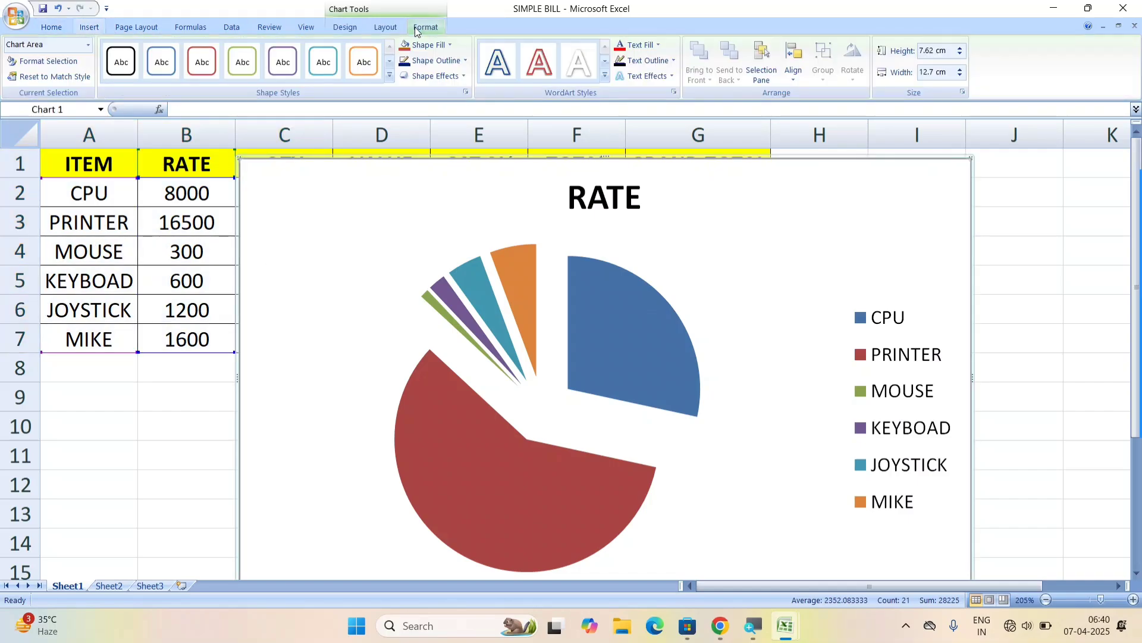
click(392, 28)
click(336, 29)
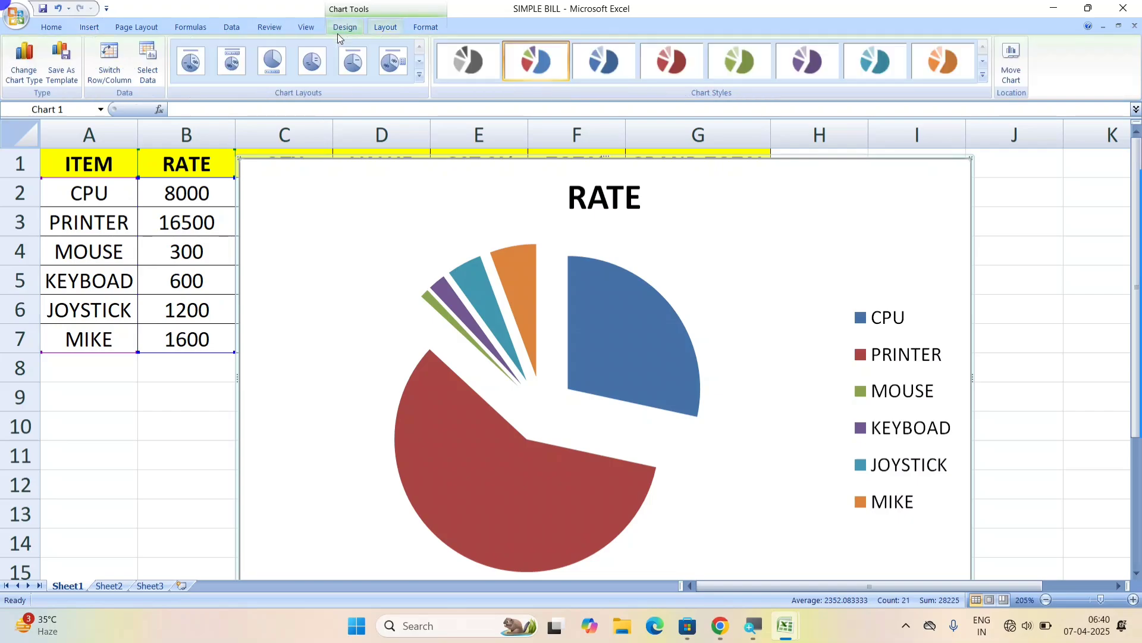
click(36, 83)
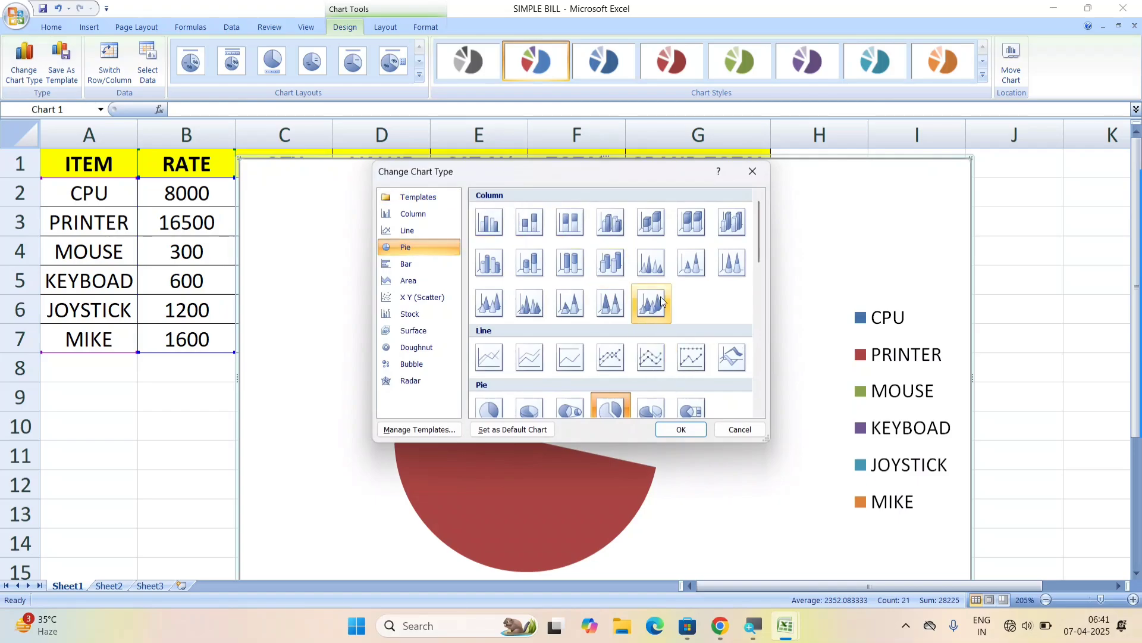
click(703, 241)
click(553, 225)
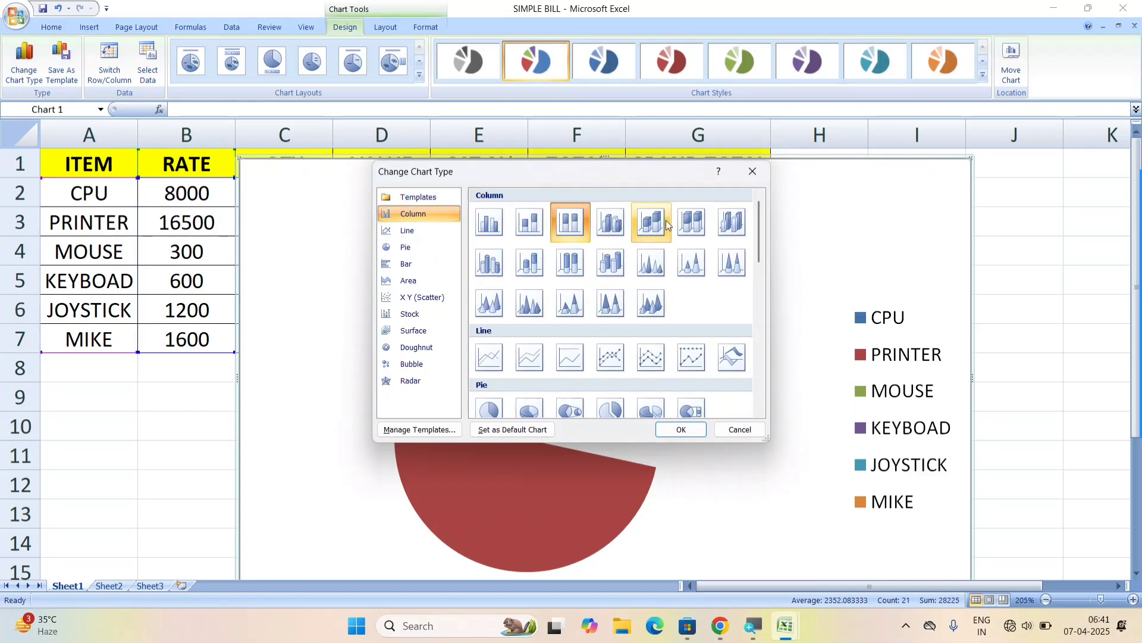
scroll(654, 306, down, 10)
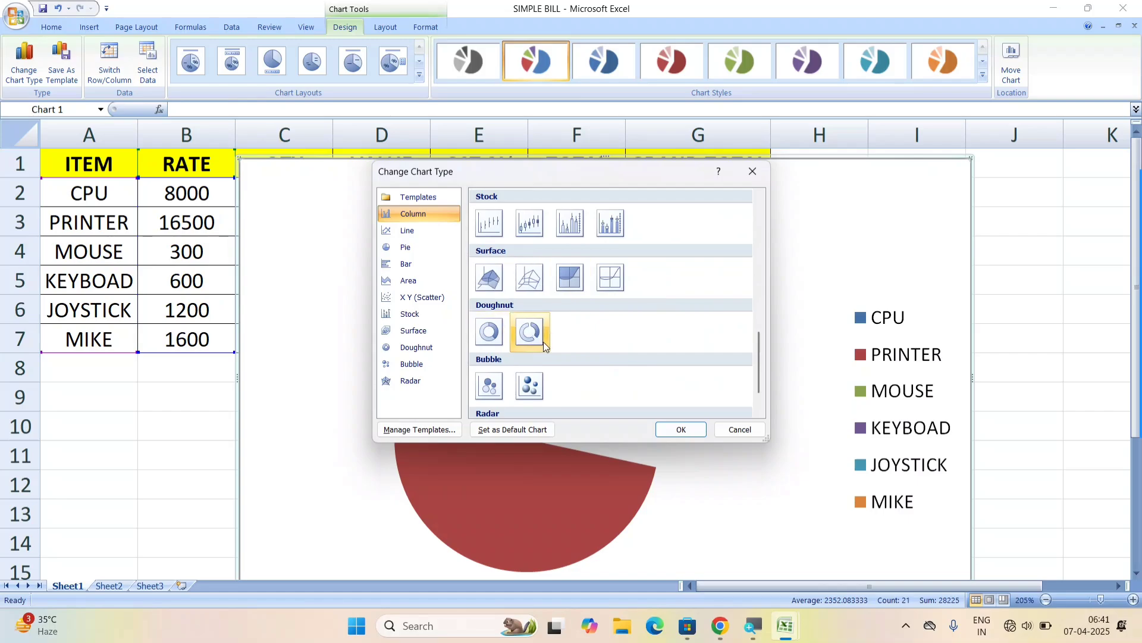
scroll(536, 321, up, 6)
Step: Change the RATE chart to a 2-D stacked bar chart, and delete the chart from the sheet
click(408, 280)
click(411, 263)
click(413, 282)
click(527, 271)
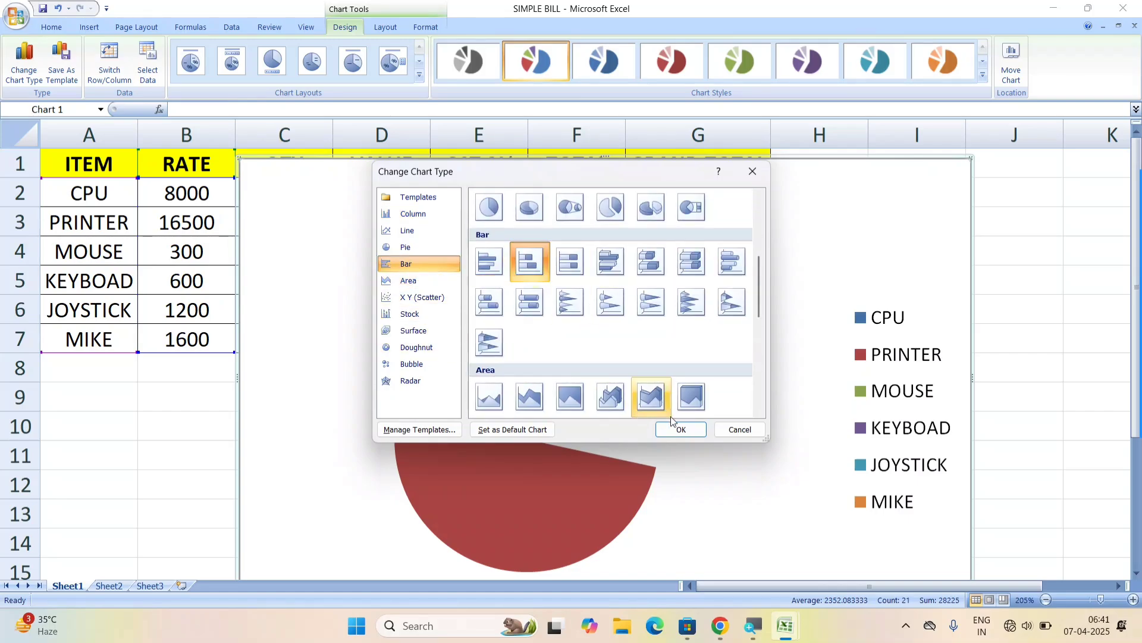
click(681, 429)
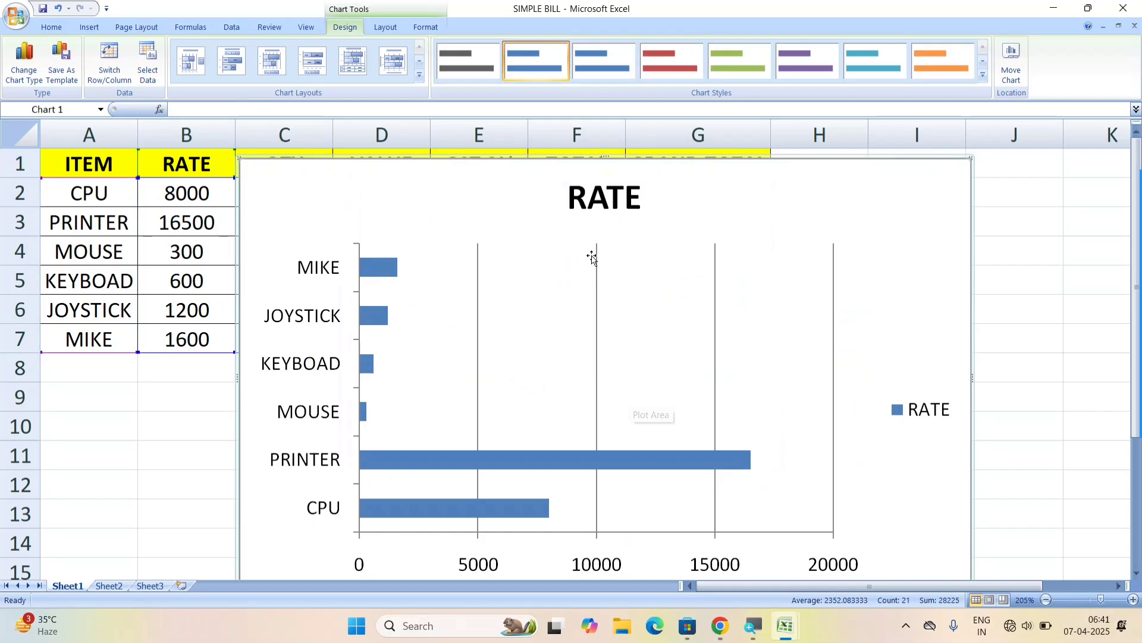
key(Delete)
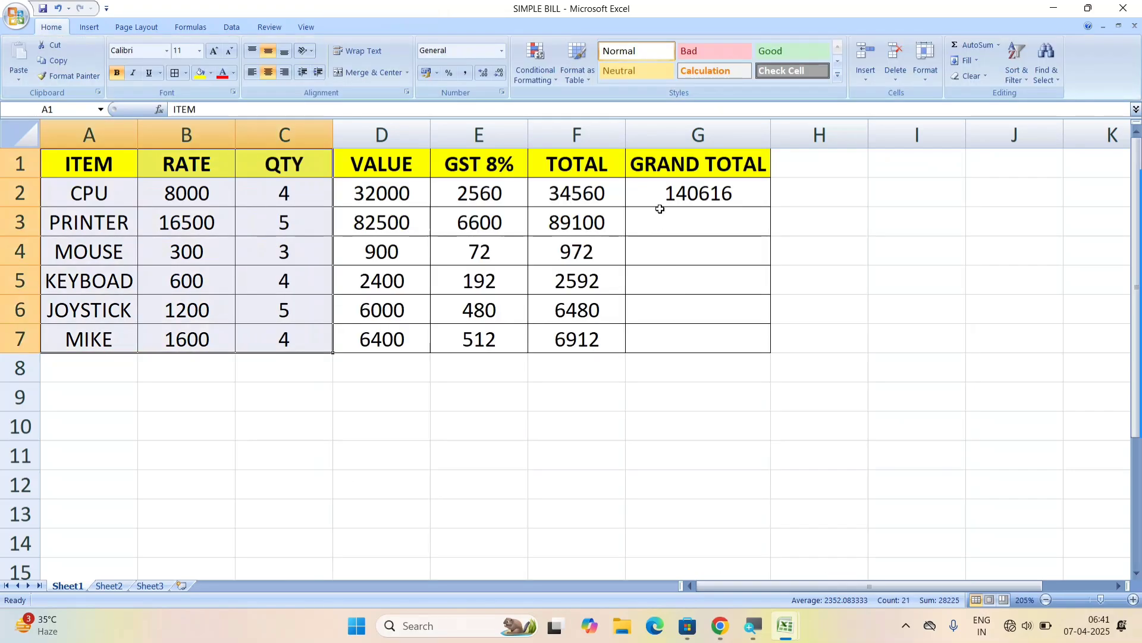
click(412, 434)
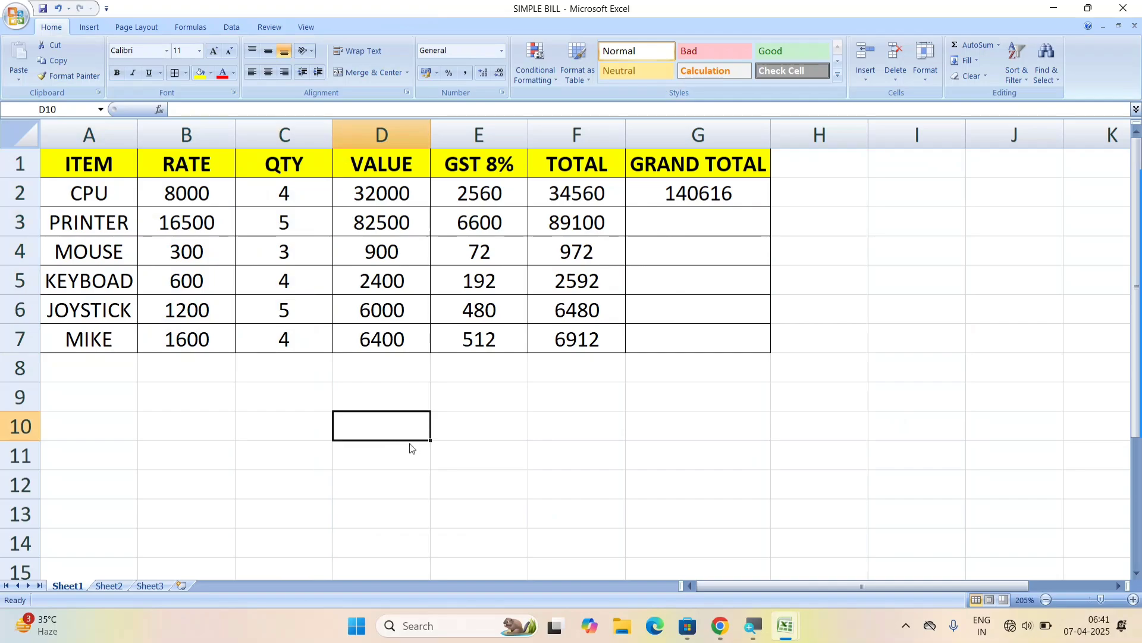
Step: Enter COMPUTER in cell C10 below the bill table
click(90, 27)
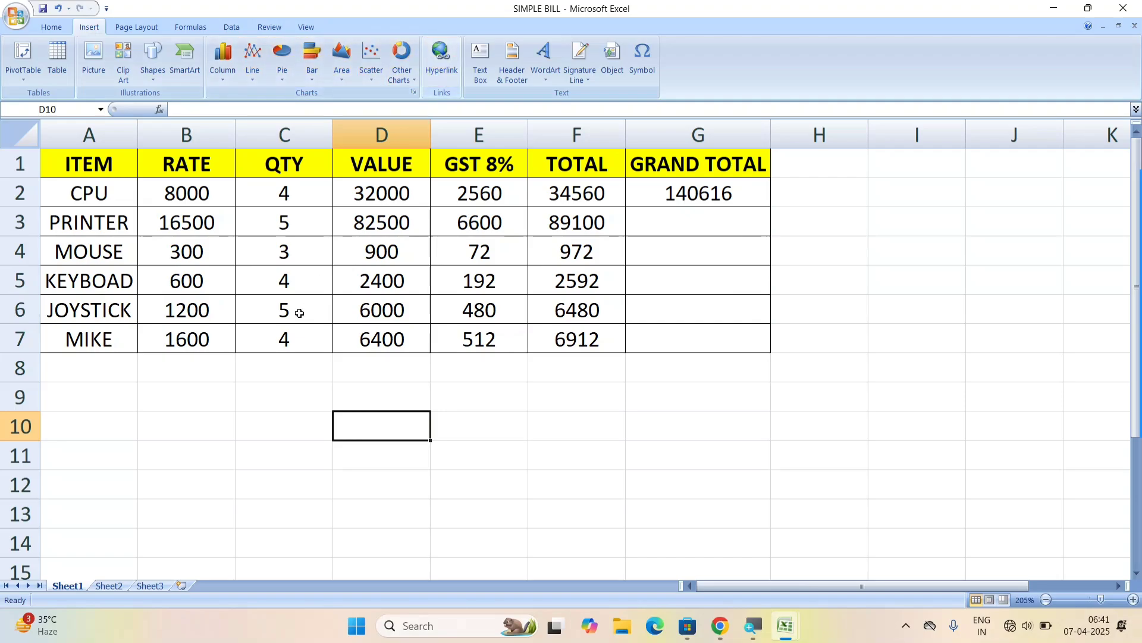
click(238, 437)
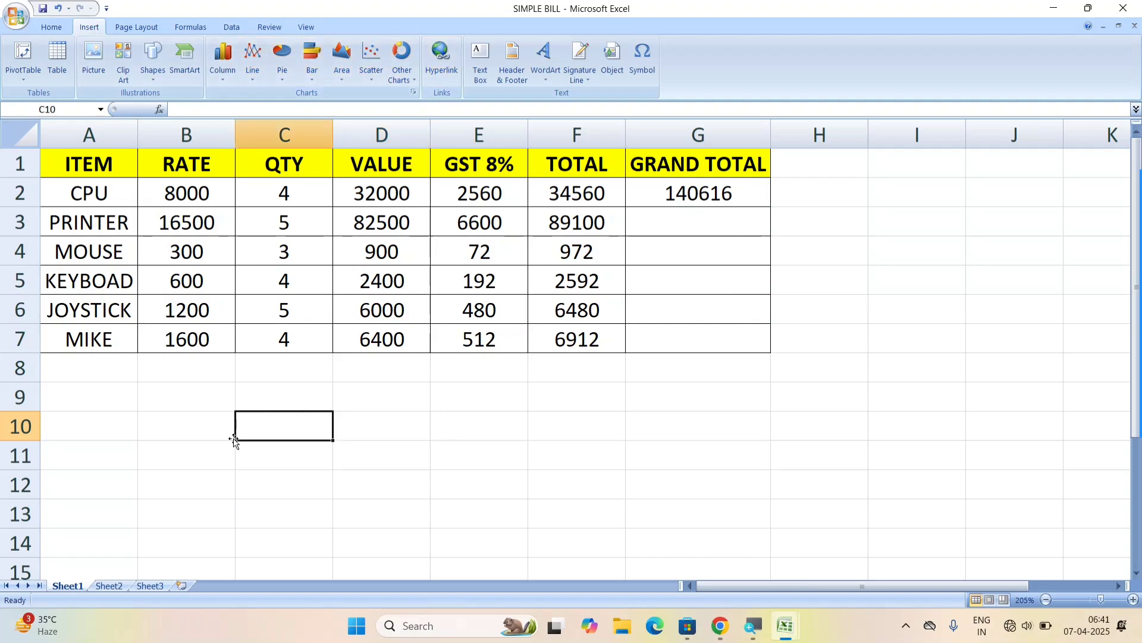
text(COMPUTER)
key(Return)
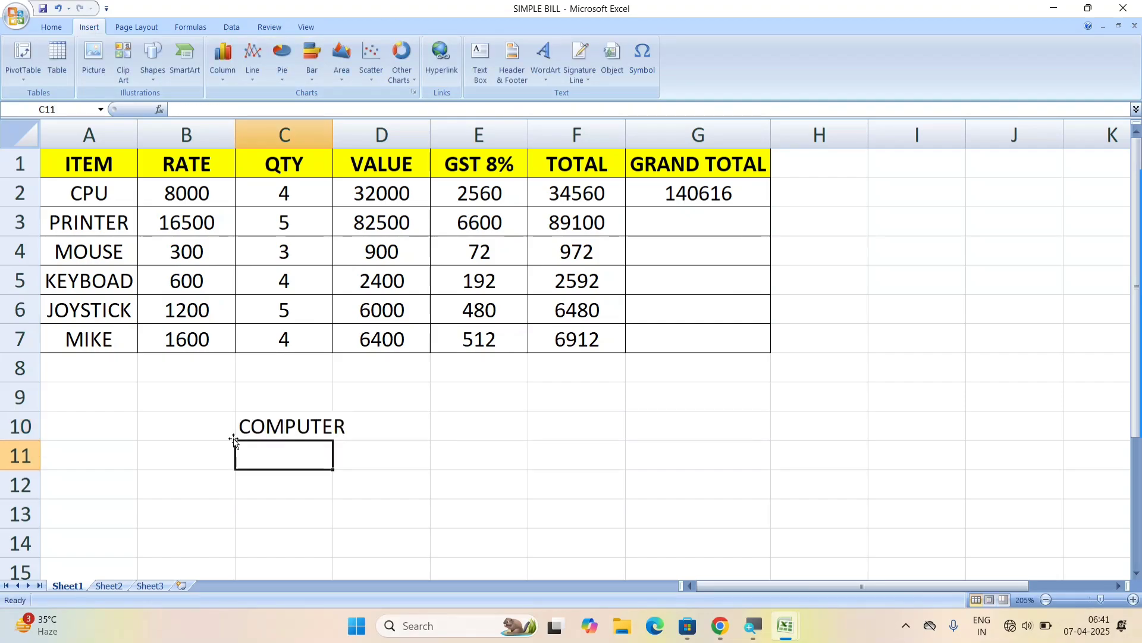
Step: Hyperlink the COMPUTER cell C10 to the existing file pexels-philippedonn-1133957 in the Downloads folder
click(292, 436)
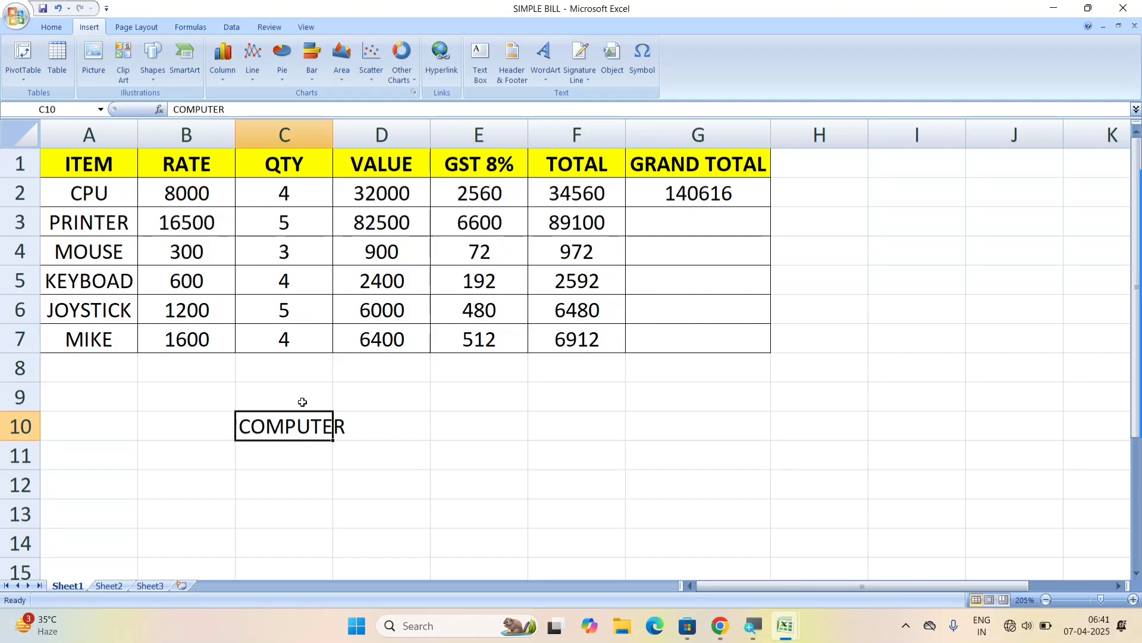
click(439, 66)
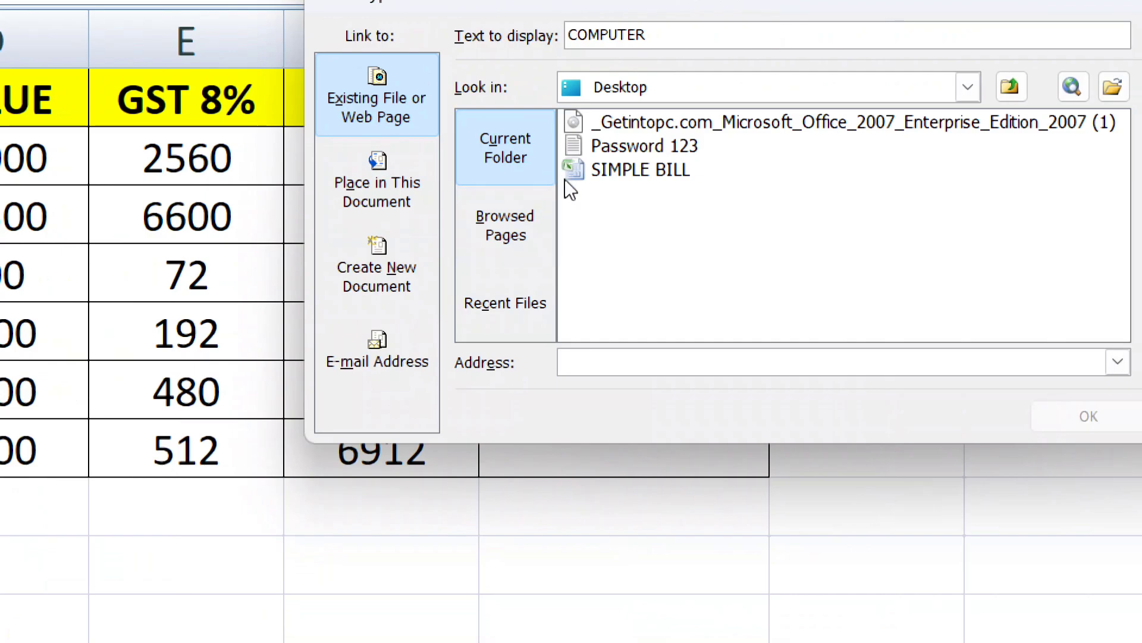
click(943, 87)
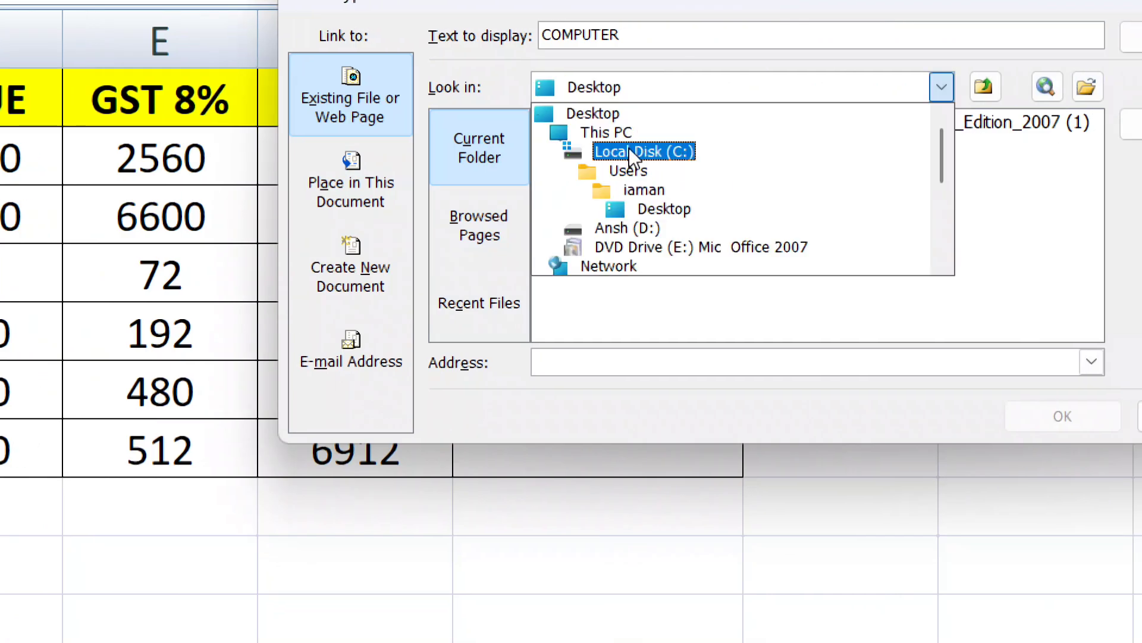
scroll(654, 247, down, 3)
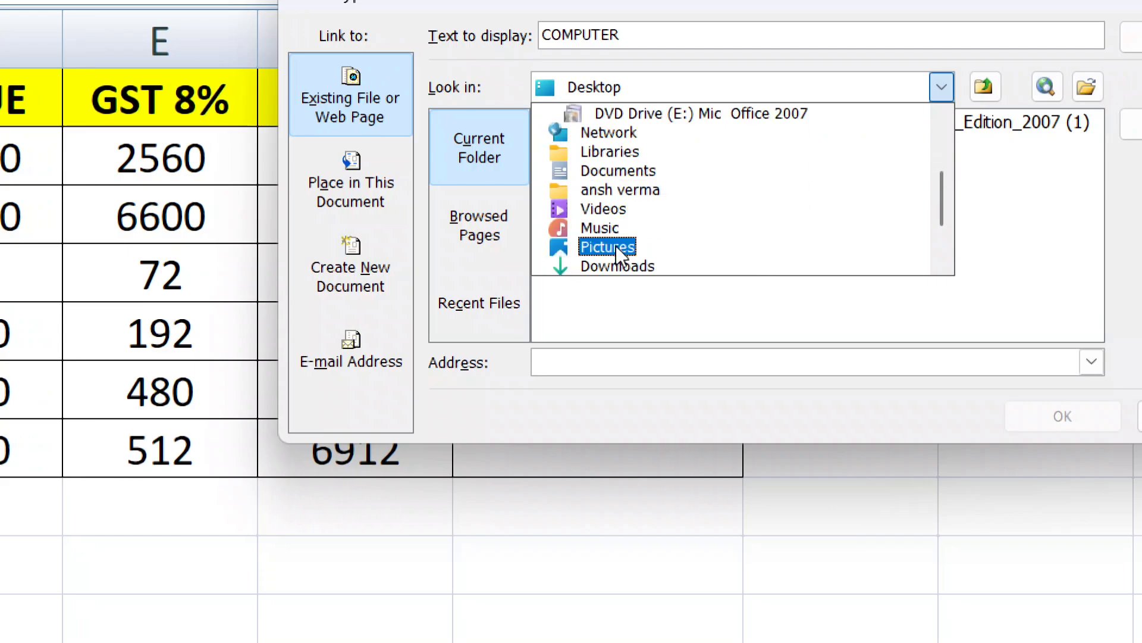
scroll(648, 266, down, 1)
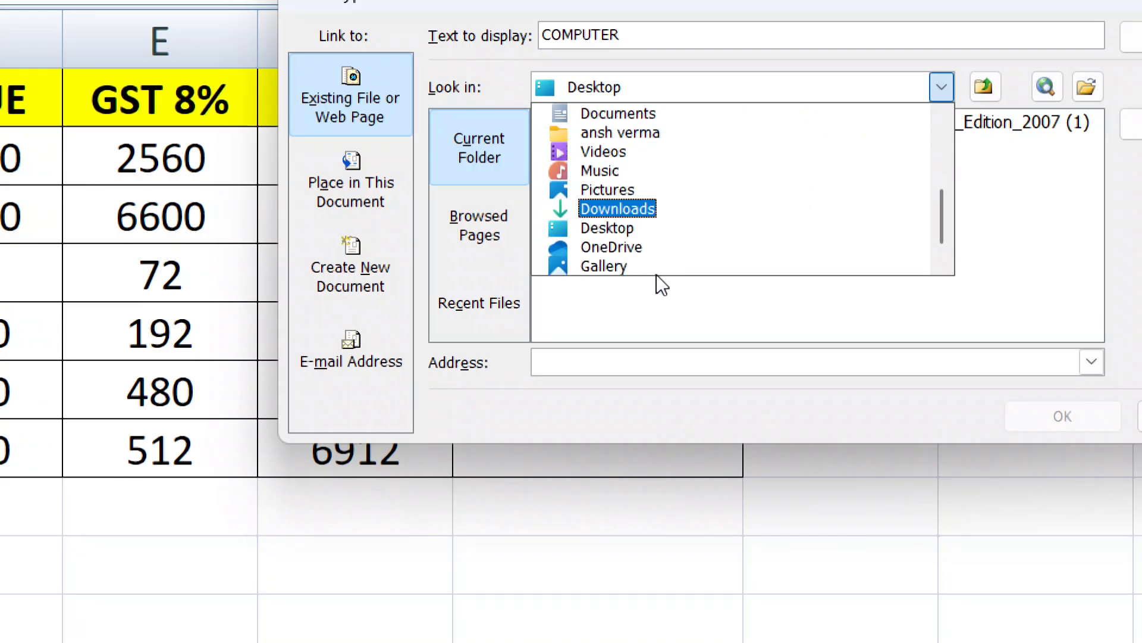
click(637, 209)
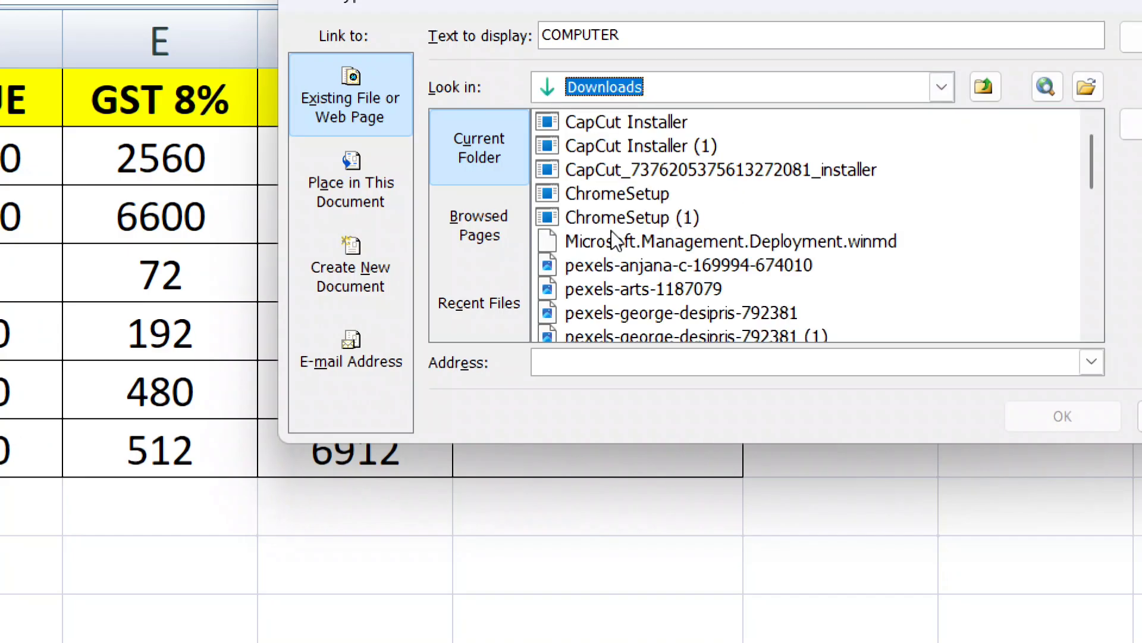
scroll(690, 286, down, 4)
click(650, 247)
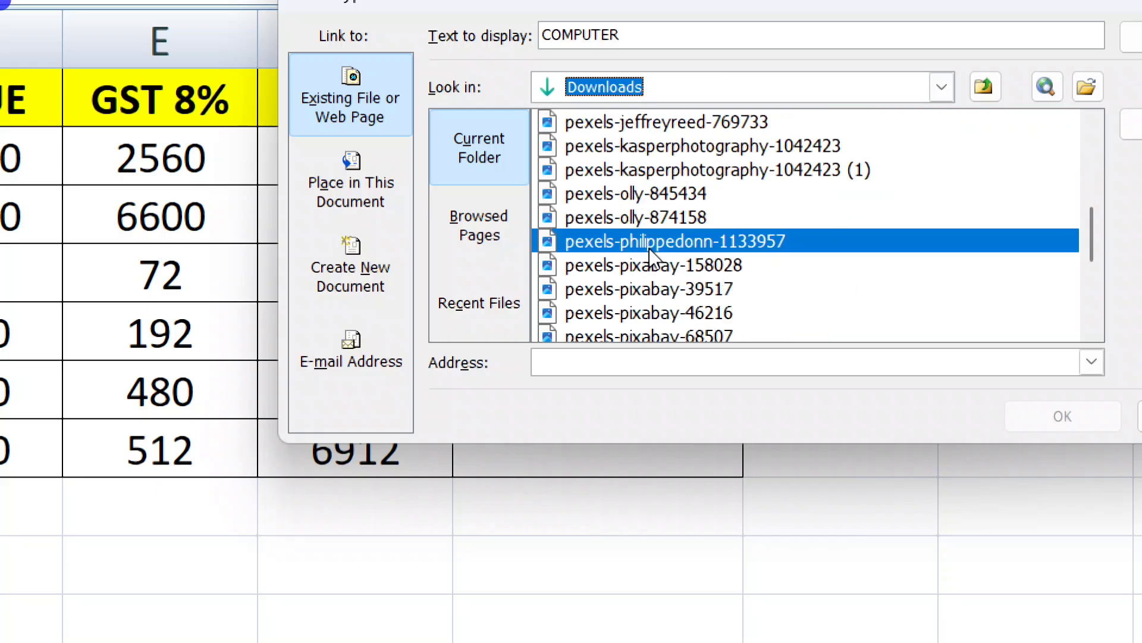
click(1060, 420)
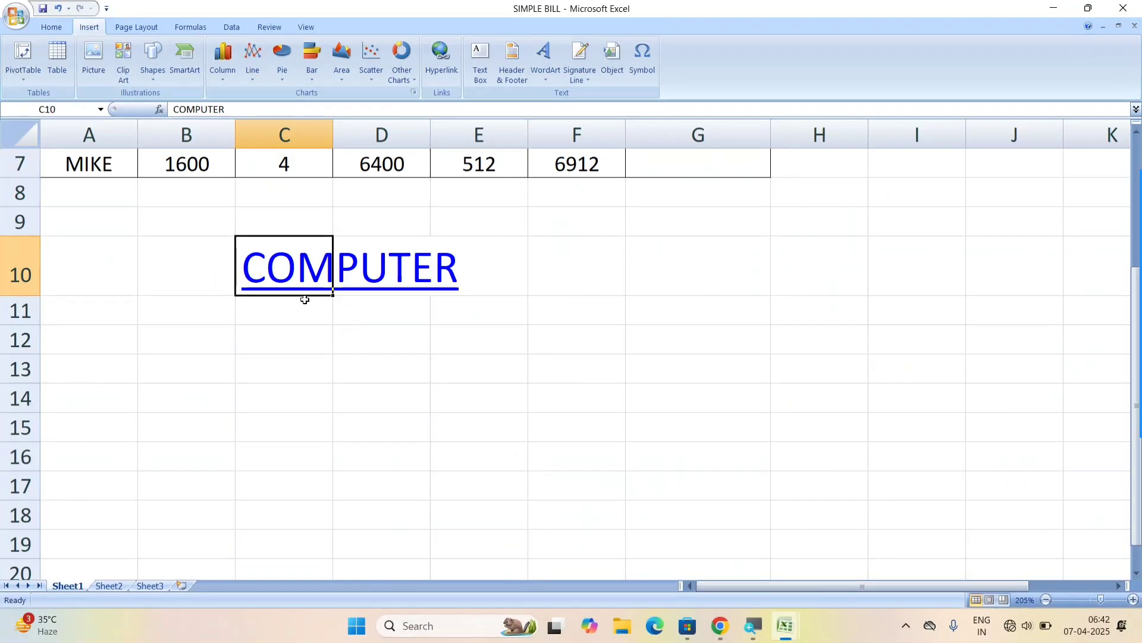
Step: Test the COMPUTER hyperlink twice, closing the opened picture each time
click(305, 272)
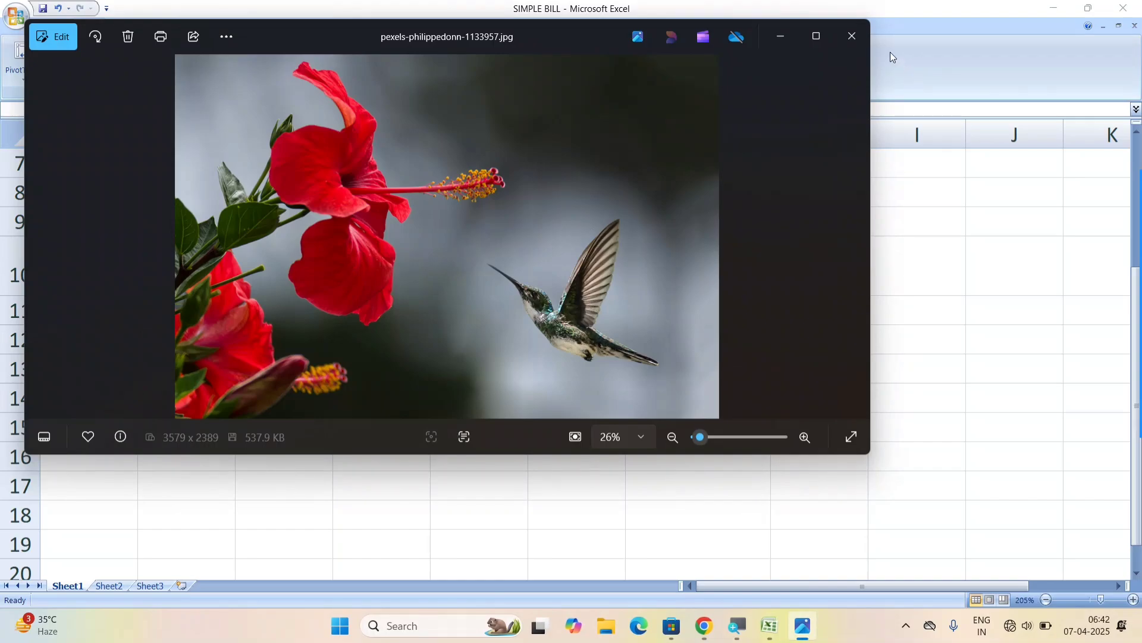
click(855, 41)
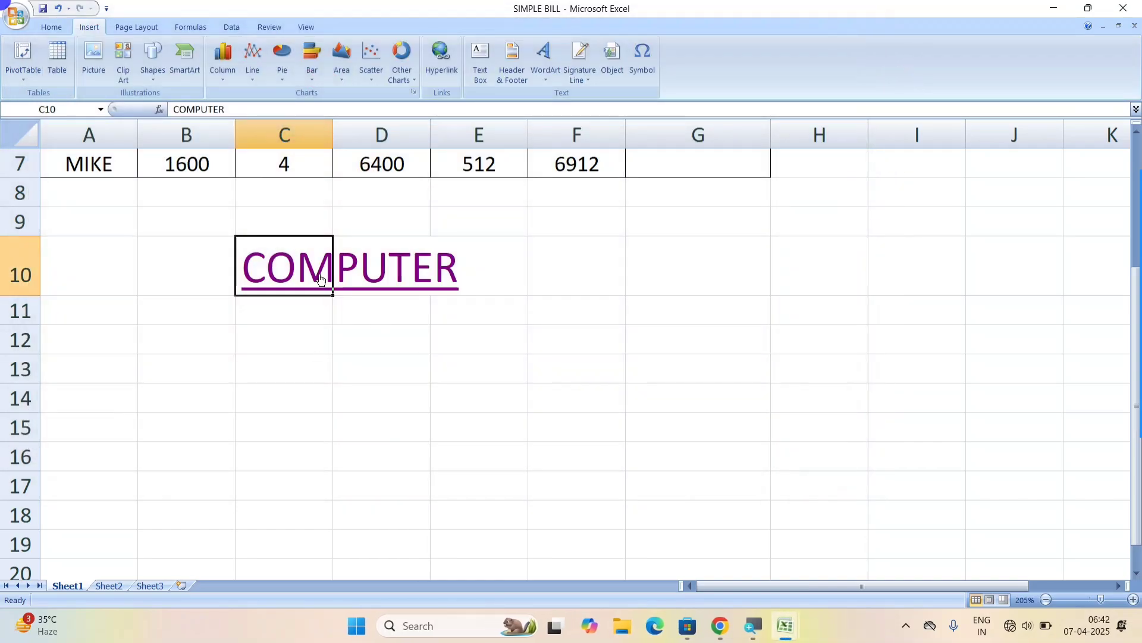
click(330, 288)
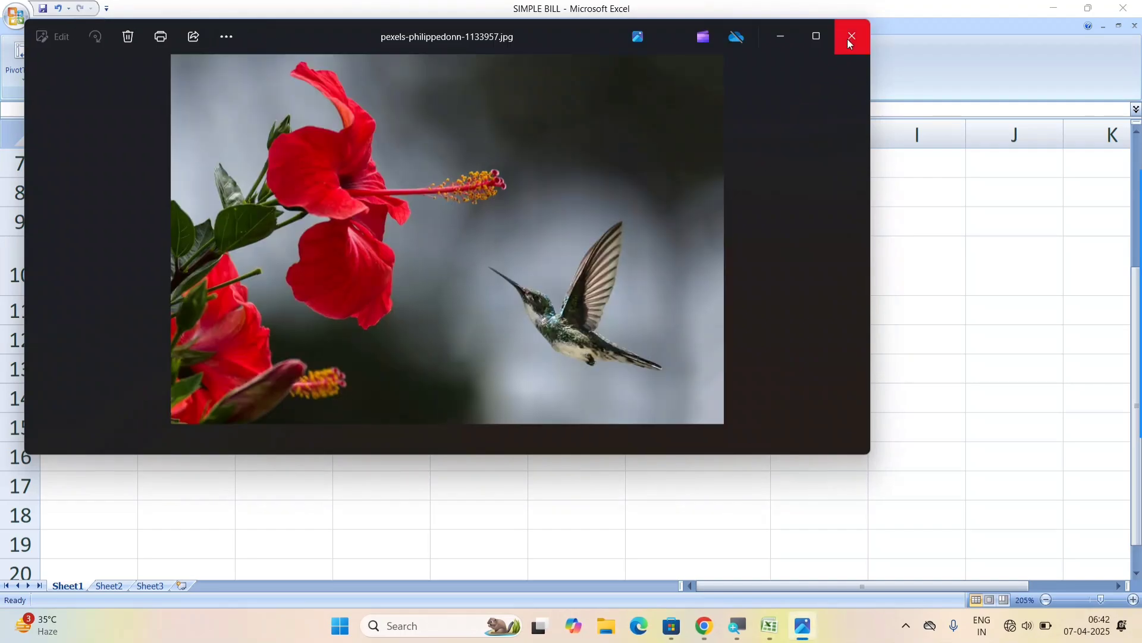
click(852, 36)
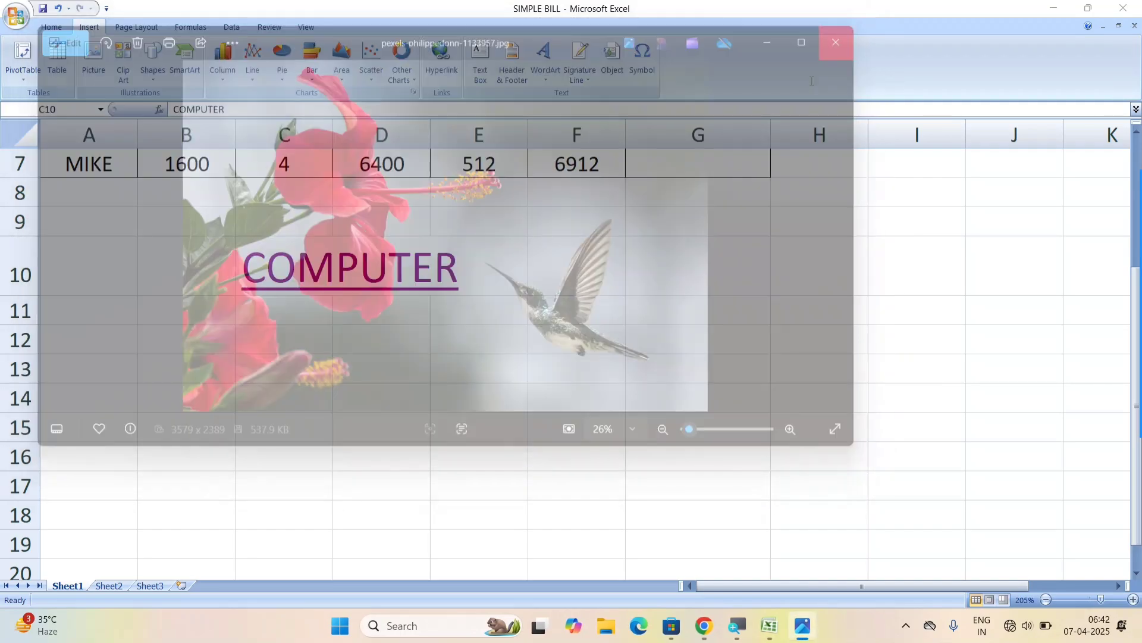
Step: Draw a text box over about F10:I16 and enter INFORMATION and EXCEL WORK on separate lines
click(481, 74)
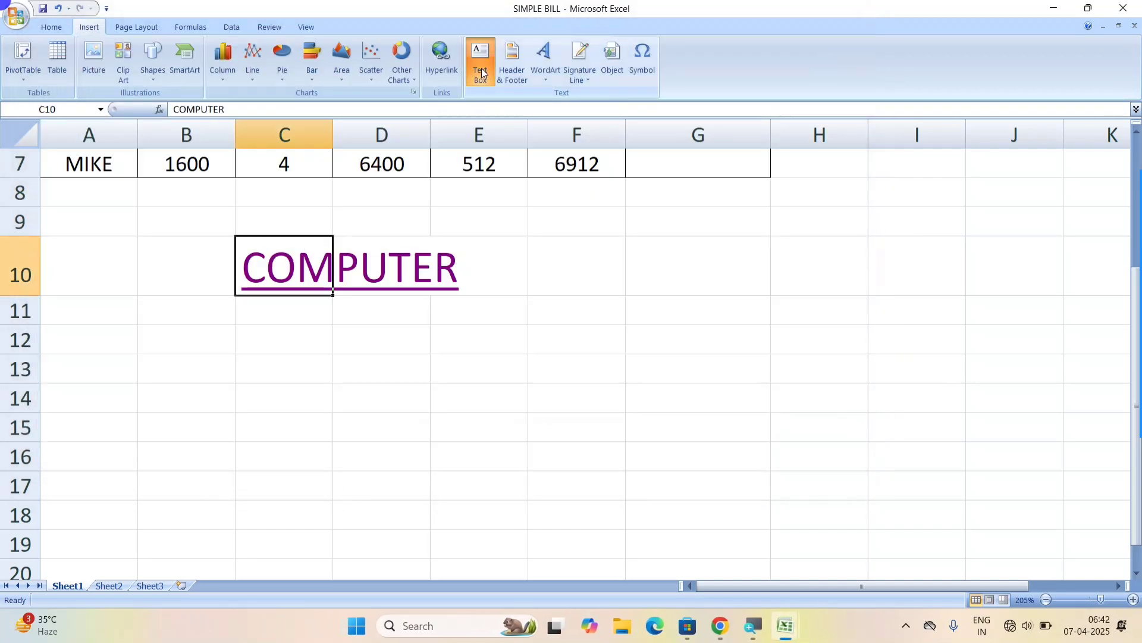
drag(539, 244, 909, 460)
drag(191, 366, 419, 517)
click(635, 365)
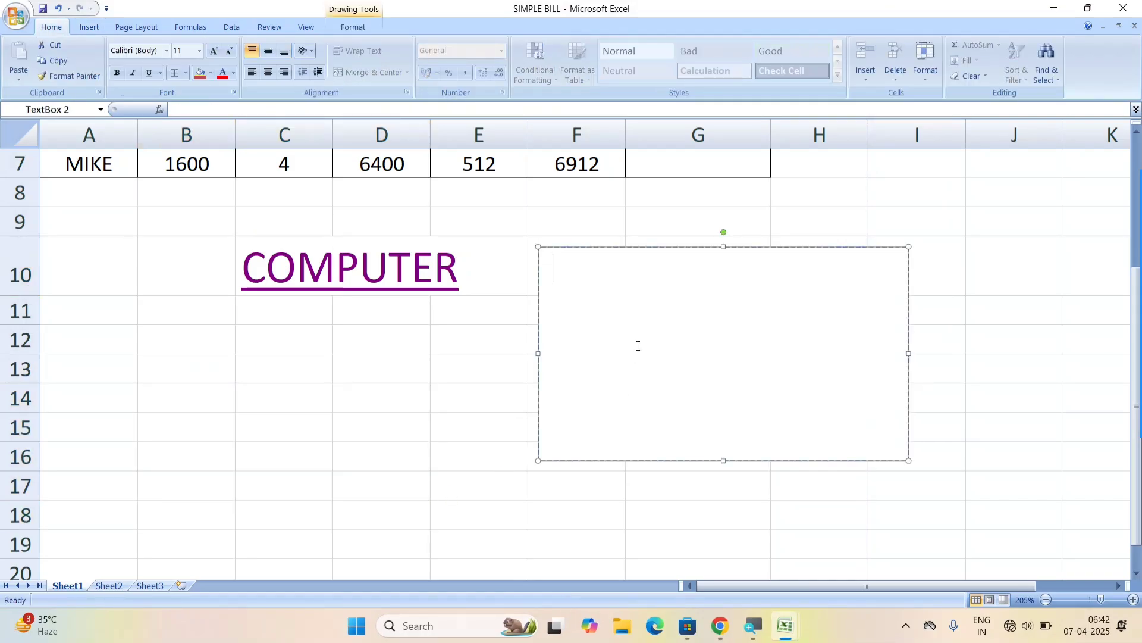
text(INFORMATION)
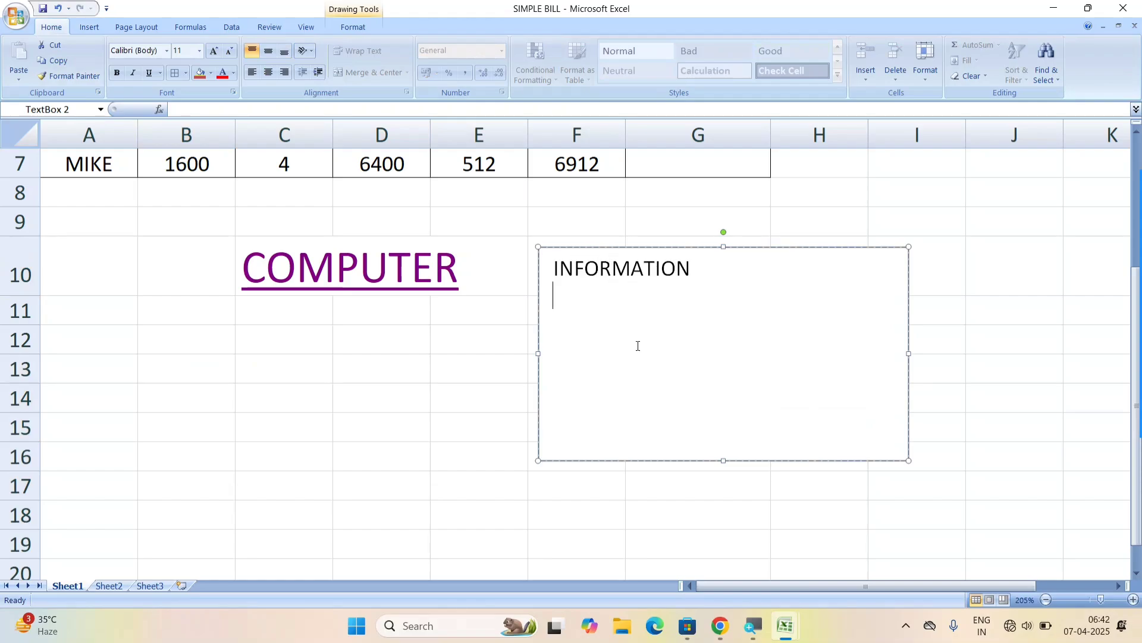
text(EXCEL WORK)
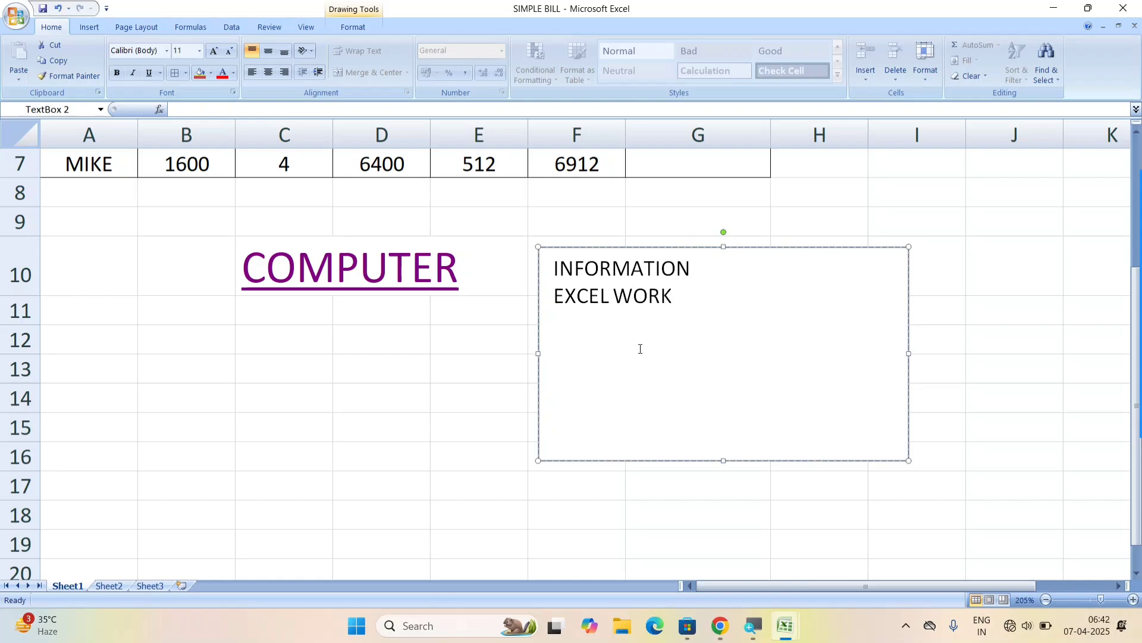
Step: Fill the text box with random filler letters, trim the overflow back to LKSD;, and move the box so it partly overlaps COMPUTER
text(F DFDSLKJAF LKSDFLKASD FLK)
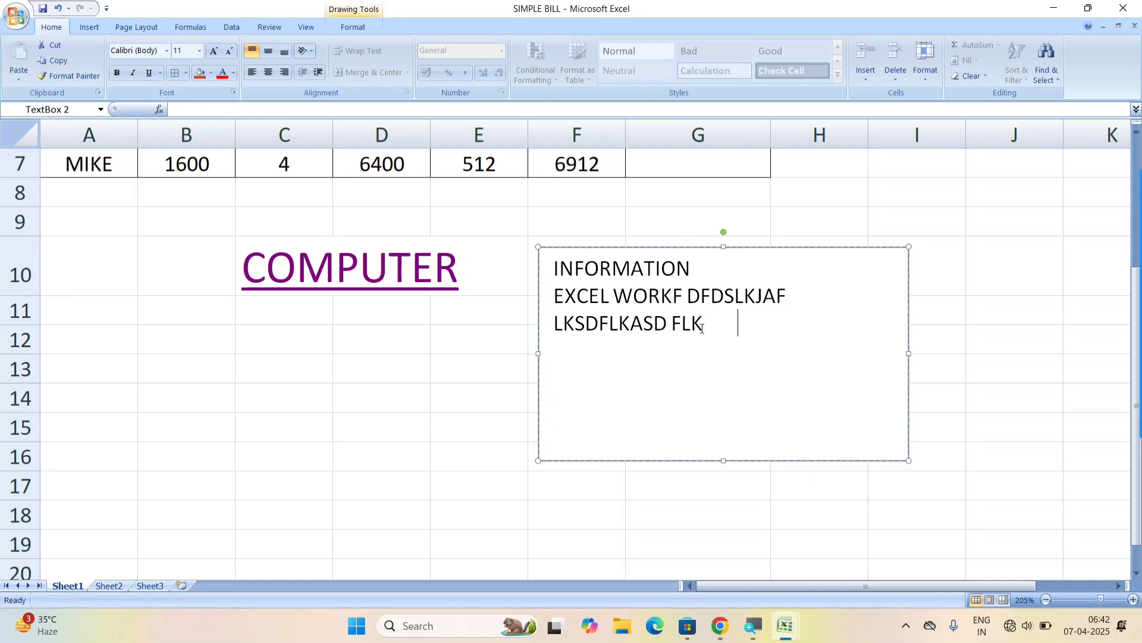
text(DJS FLSAJF;LKS AJFLKSJ FL;KSDAJF LSKADJFLDSK JFLKSJ F)
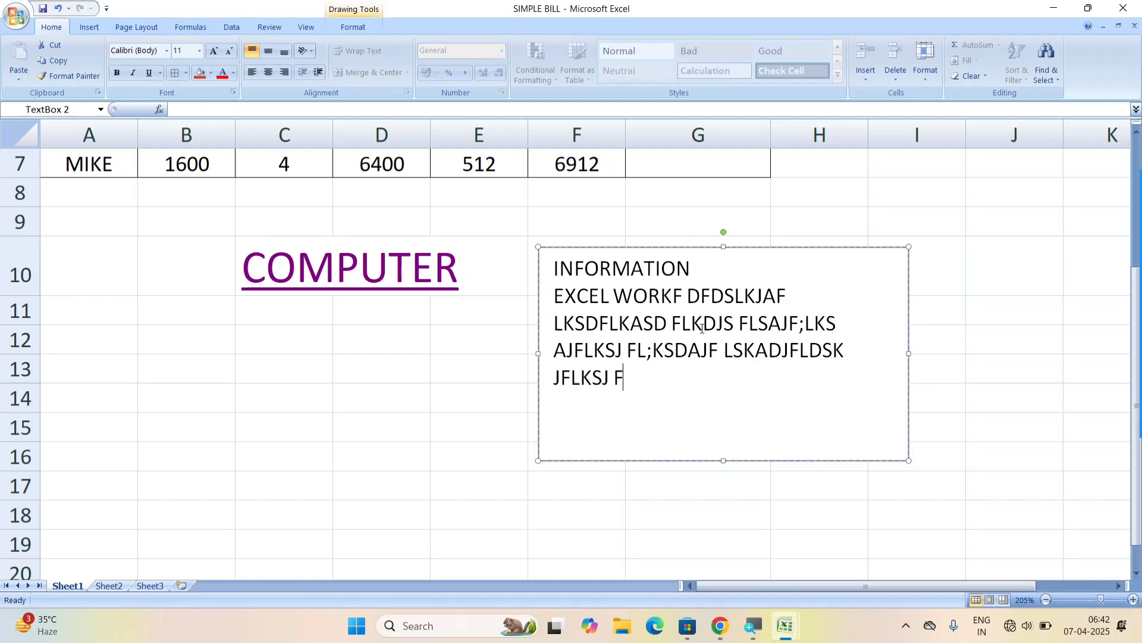
text(S;LKADJF LKSD;JF LSKDJF LKS;DFJ ;LKSDFJLKSF JLK;S)
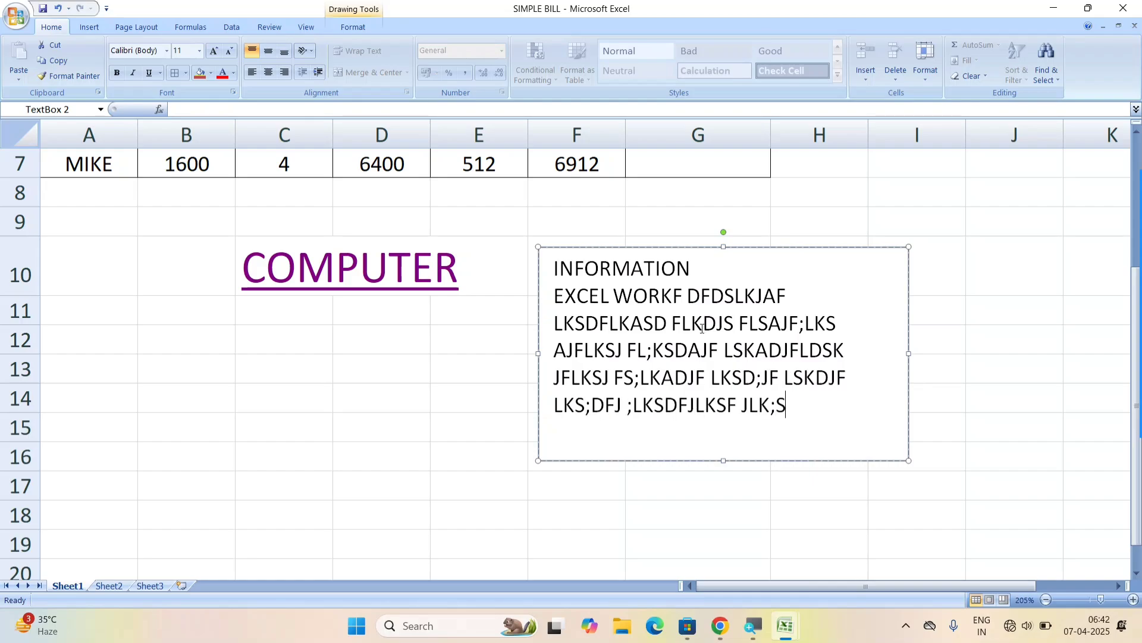
text(FJ ;LKSDJF LSKJFLKSD;FJA LKSD;FJASLKFLKSDFJLSKD;FJ)
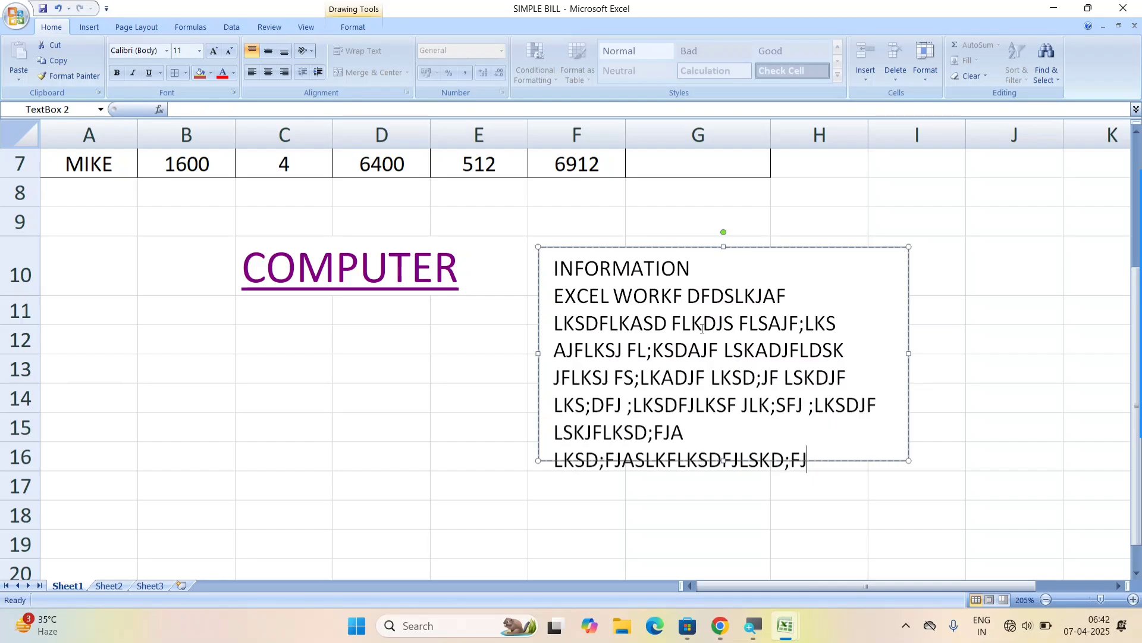
key(BackSpace)
key(BackSpace)
key(BackSpace)
key(BackSpace)
key(BackSpace)
key(BackSpace)
key(BackSpace)
key(BackSpace)
key(BackSpace)
key(BackSpace)
key(BackSpace)
key(BackSpace)
key(BackSpace)
key(BackSpace)
key(BackSpace)
key(BackSpace)
key(BackSpace)
key(BackSpace)
key(BackSpace)
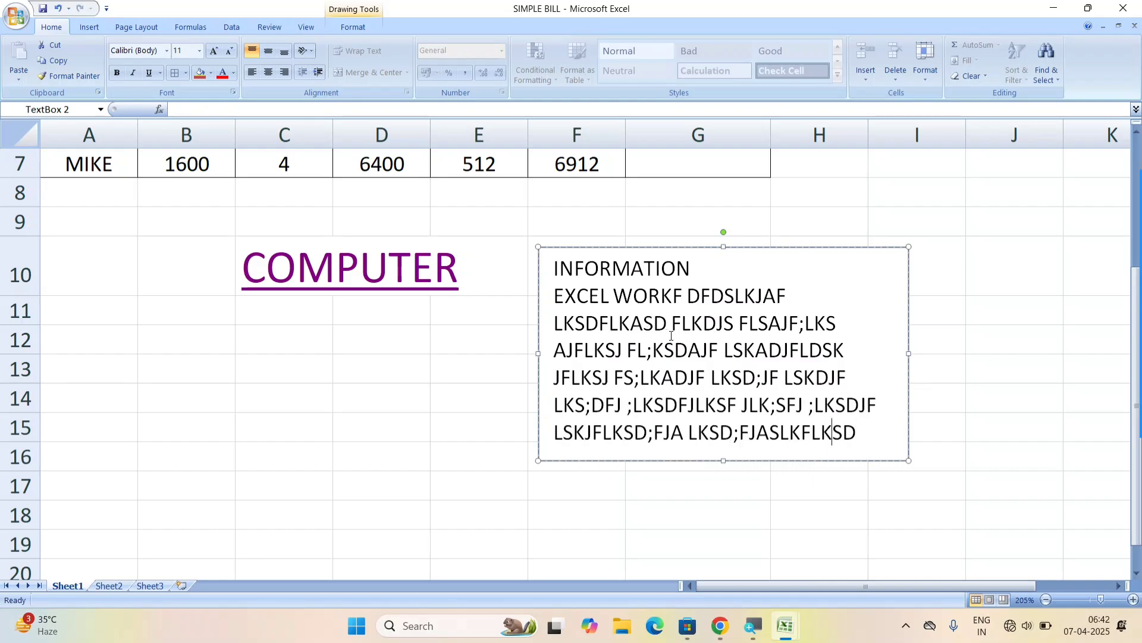
drag(793, 247, 633, 258)
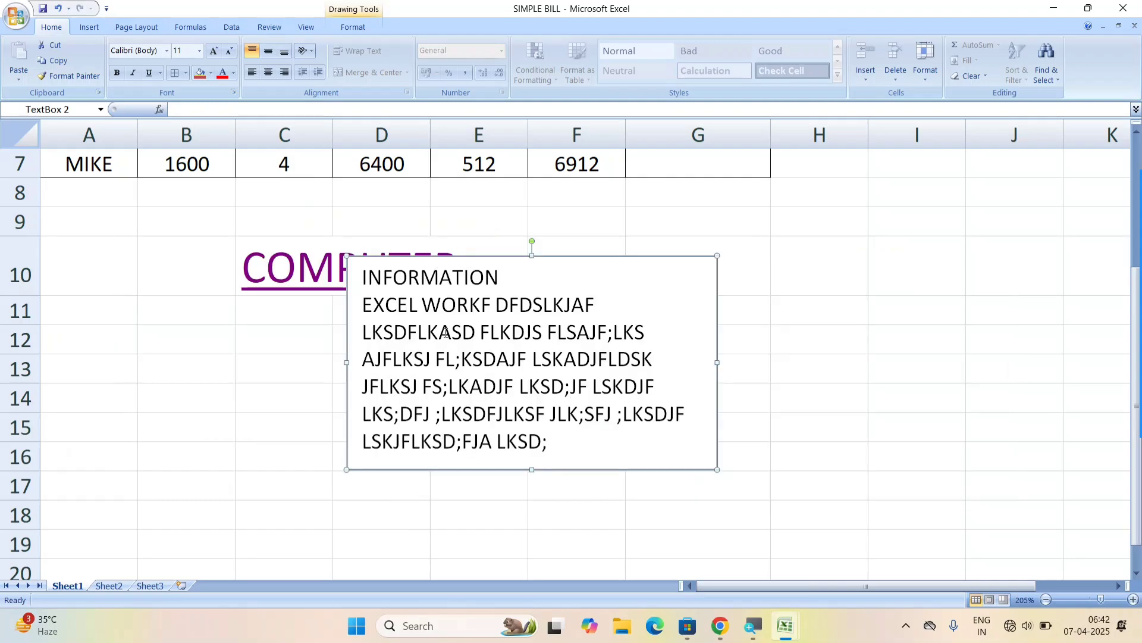
Step: Add the centre page header COMPUTER POINT LMP to the sheet
click(85, 29)
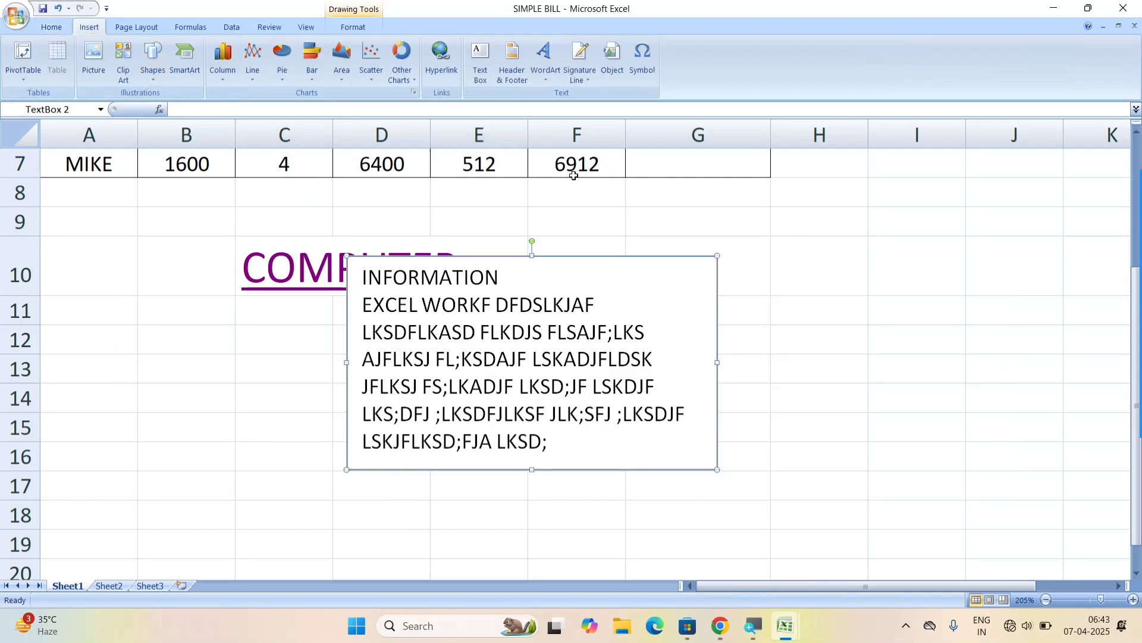
click(509, 60)
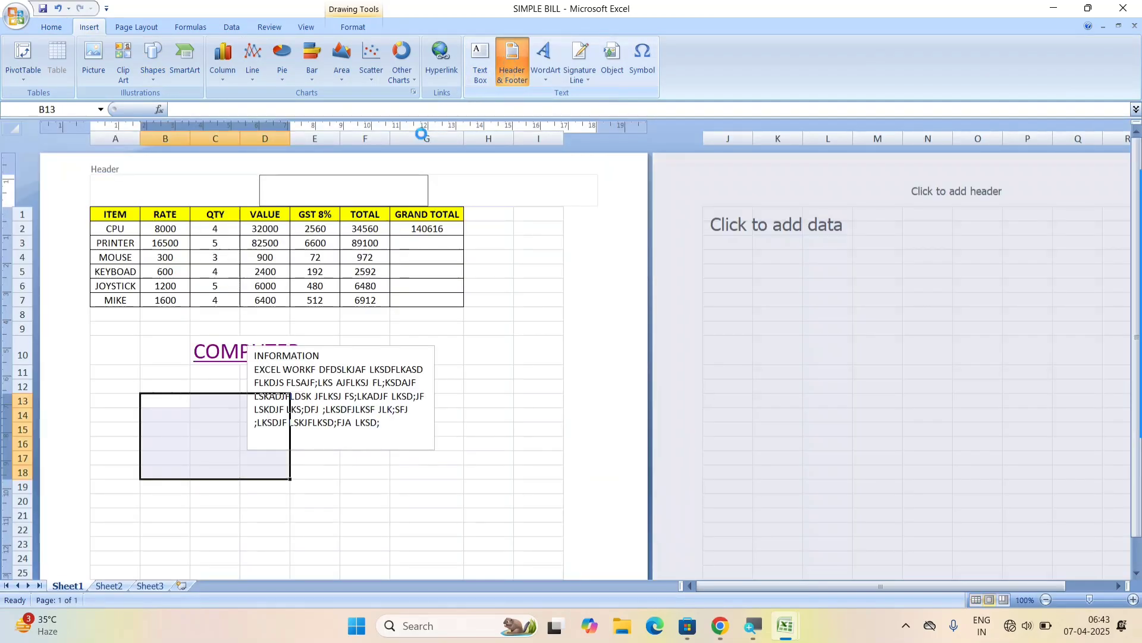
text(COMPUTER POINT LMP)
click(501, 215)
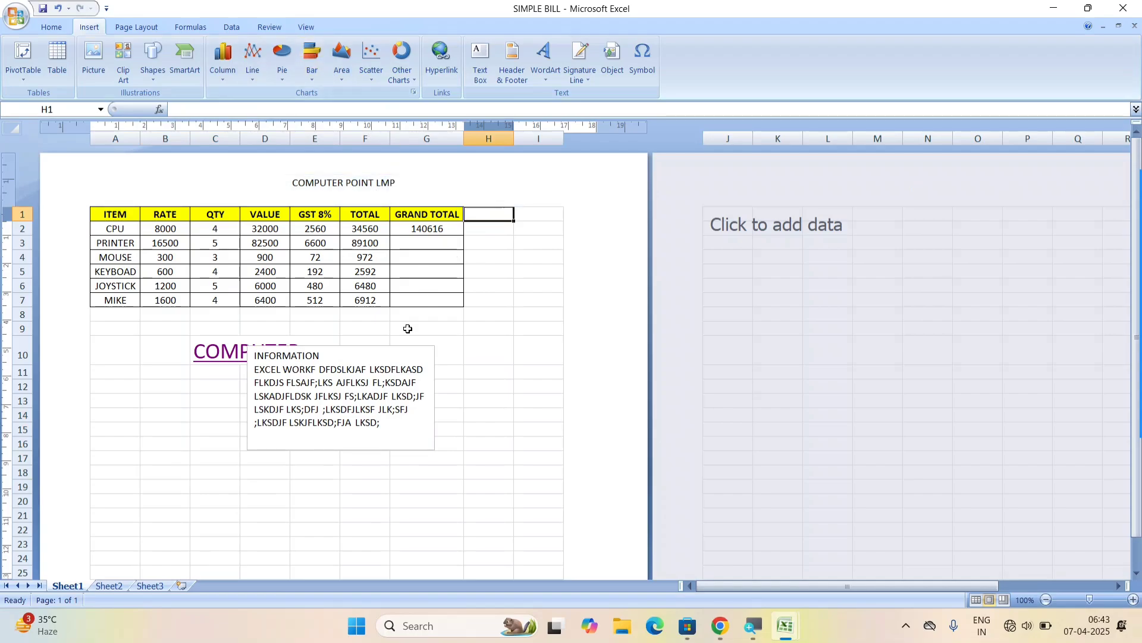
Step: Enter the filler text DSADDFSDF in cell K2 on the adjacent page
scroll(392, 360, down, 12)
scroll(394, 373, up, 11)
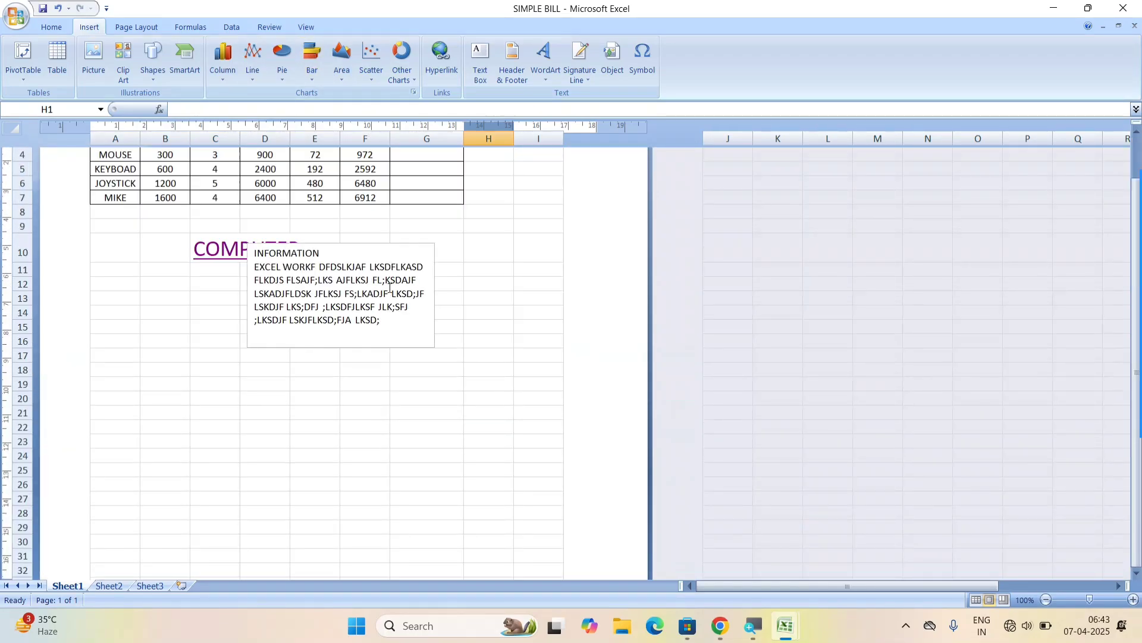
scroll(390, 287, up, 1)
scroll(536, 268, down, 1)
scroll(714, 238, up, 1)
click(762, 227)
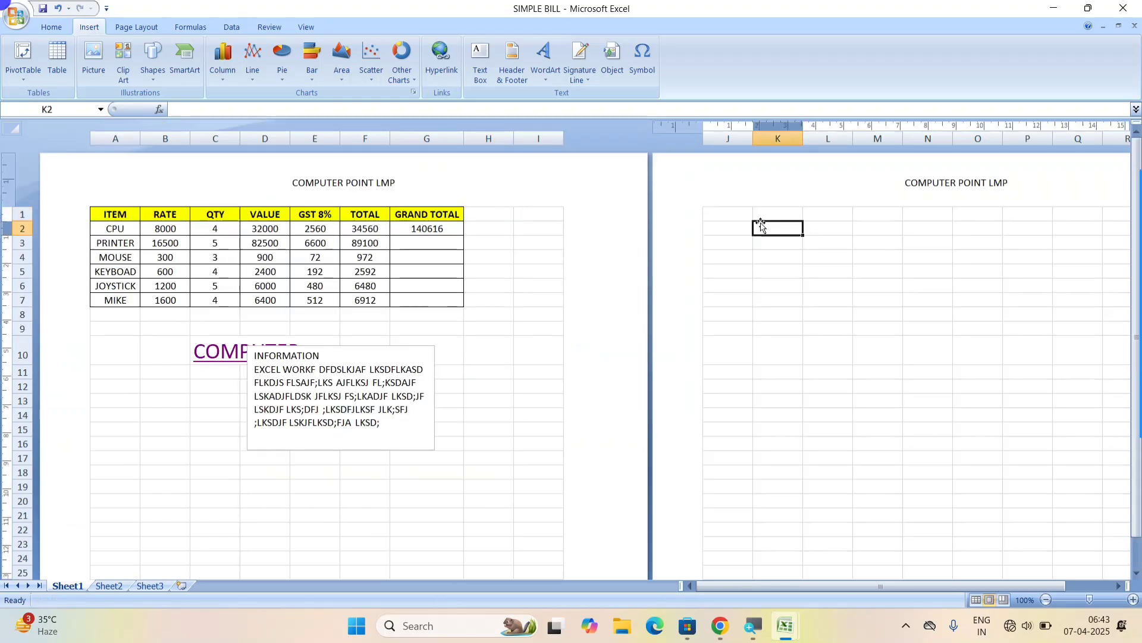
text(DSADDFSDF)
Step: Enter filler text on the lower pages: DFSDFDSFDSFSDF in G51, DFSDF in C52 and DFDSFDDFSDFDS in K52
scroll(795, 327, down, 12)
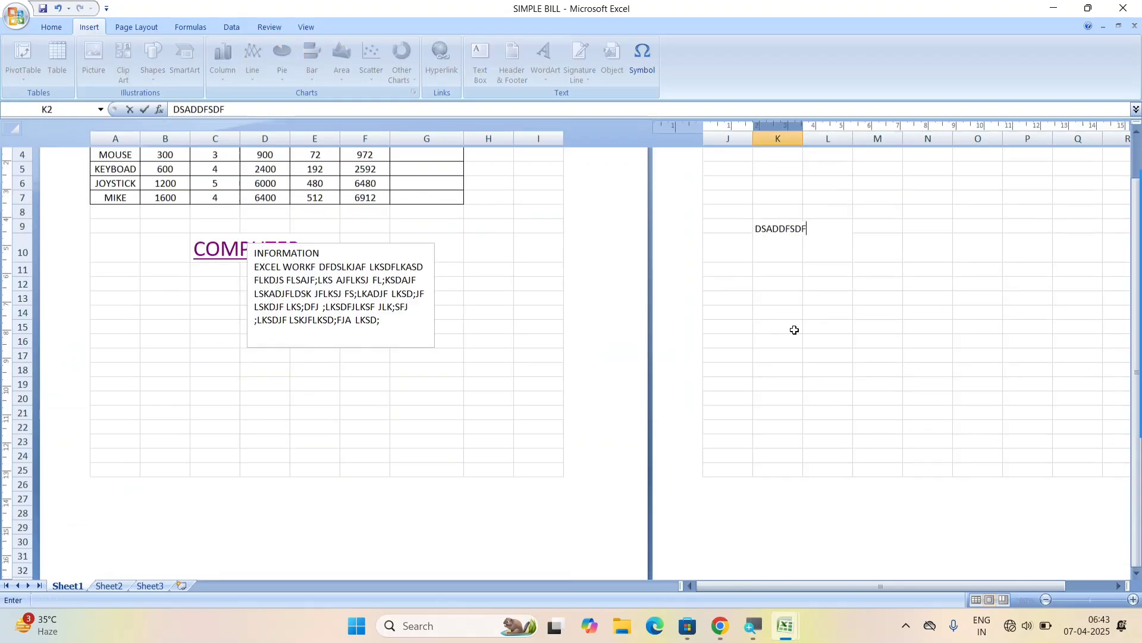
click(396, 476)
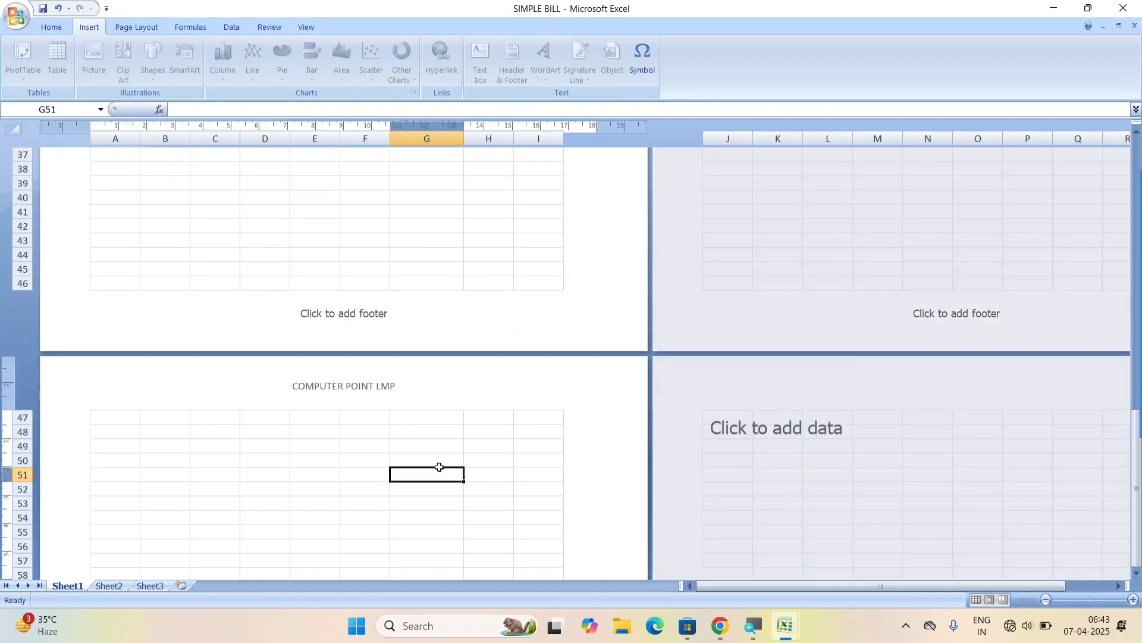
text(DFSDFDSFDSFSDF)
click(223, 490)
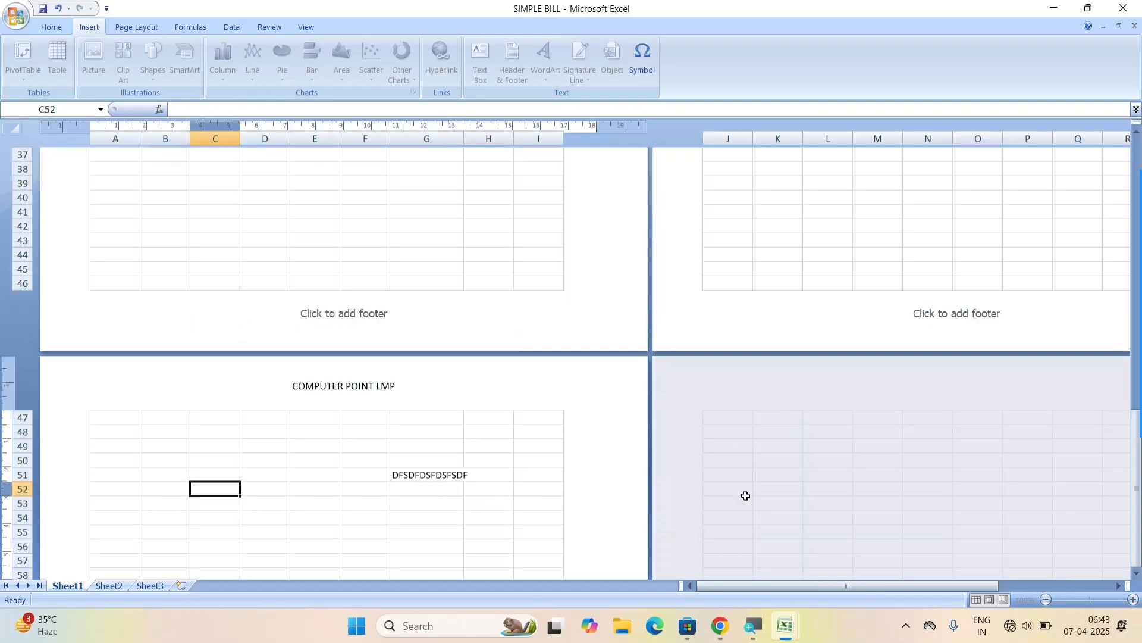
text(DFSDF)
click(797, 491)
text(DFDSFDDFSDFDS)
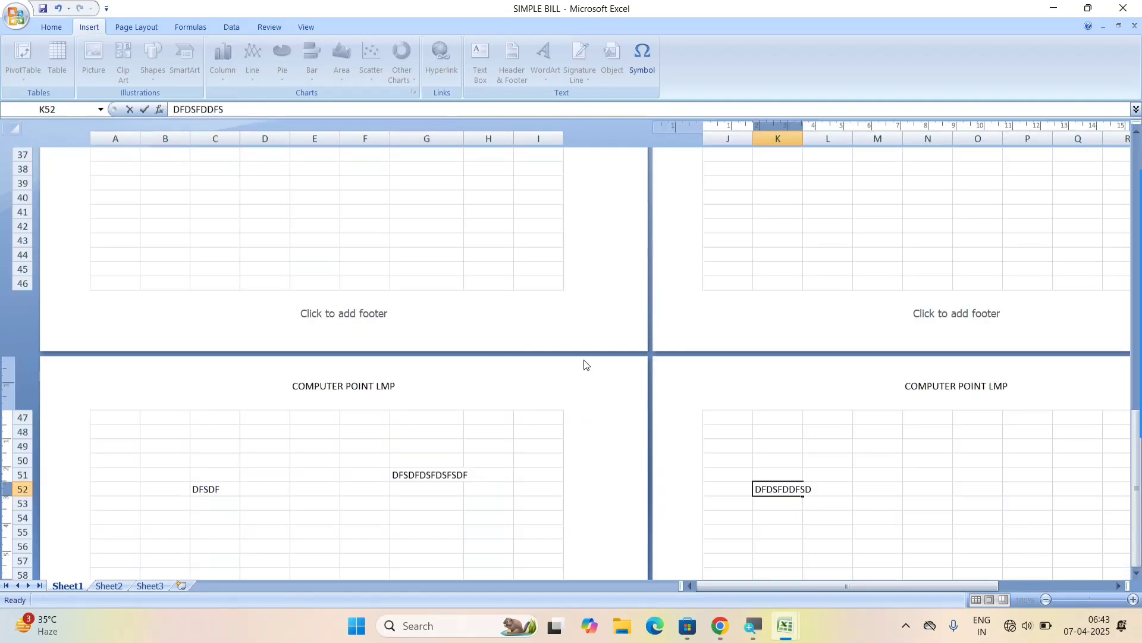
Step: Finish the K52 entry, select cell J14, and switch the sheet back to Normal view
scroll(156, 247, up, 4)
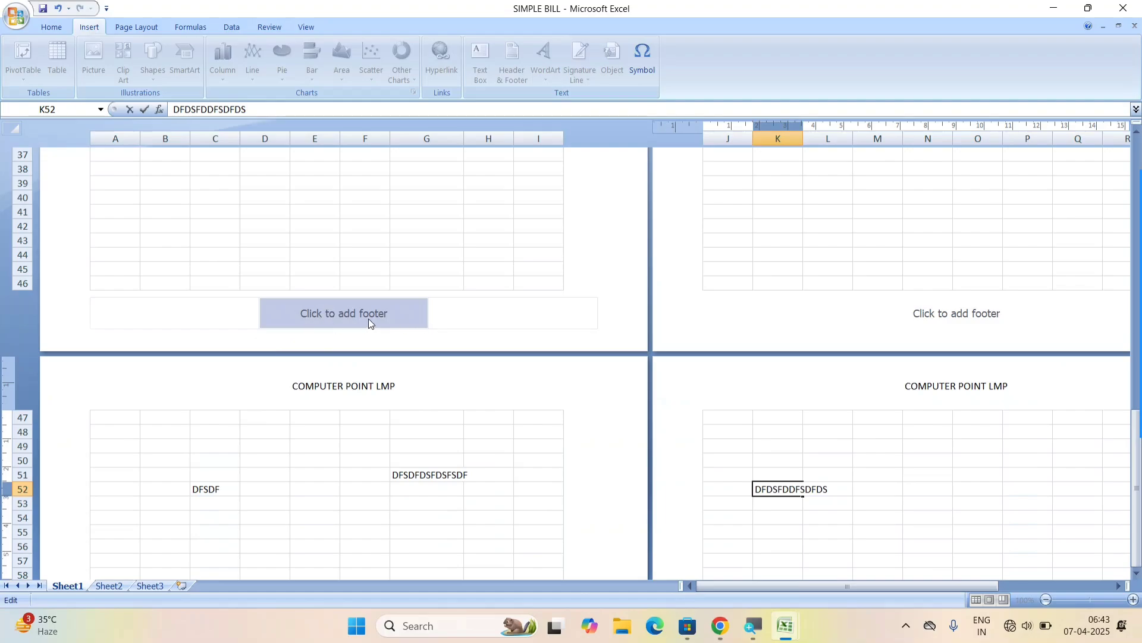
scroll(369, 319, up, 1)
scroll(373, 246, up, 10)
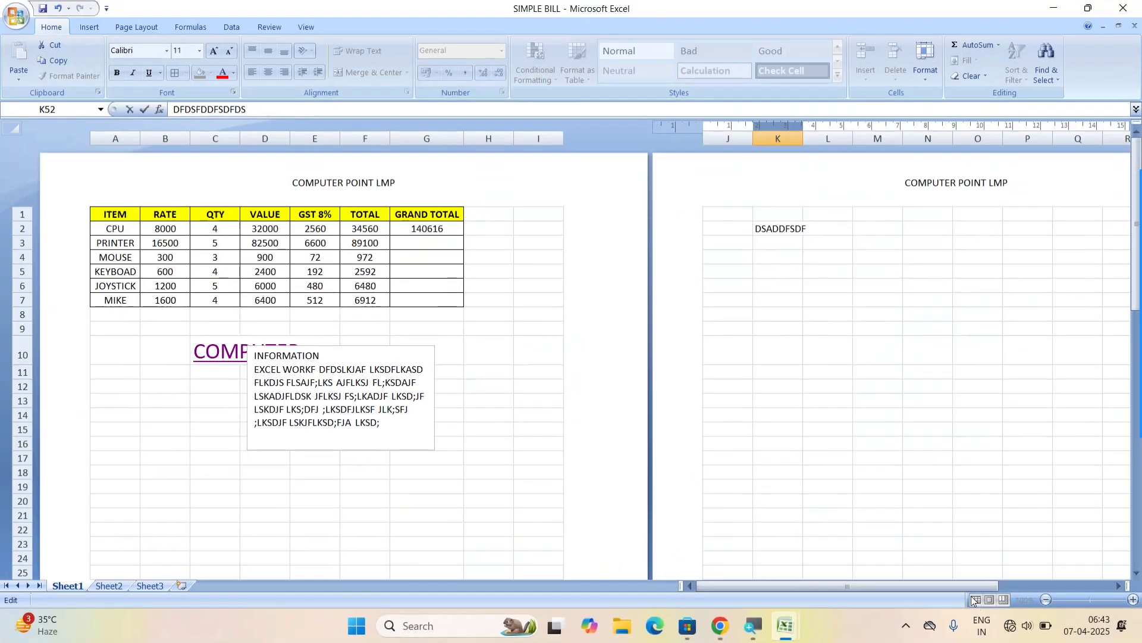
click(721, 413)
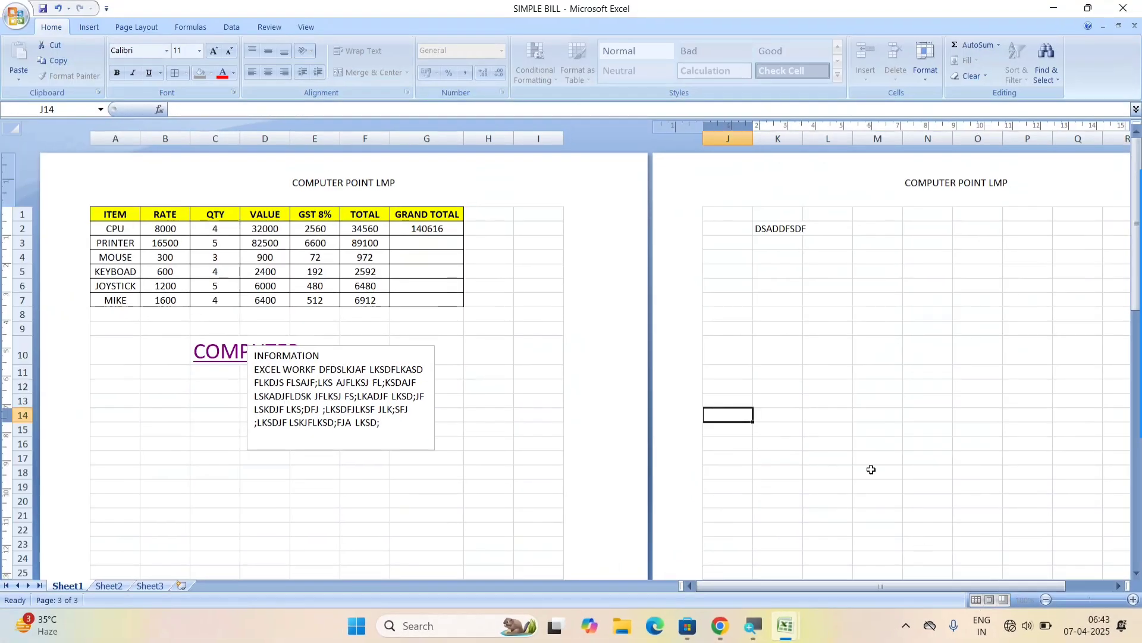
click(977, 600)
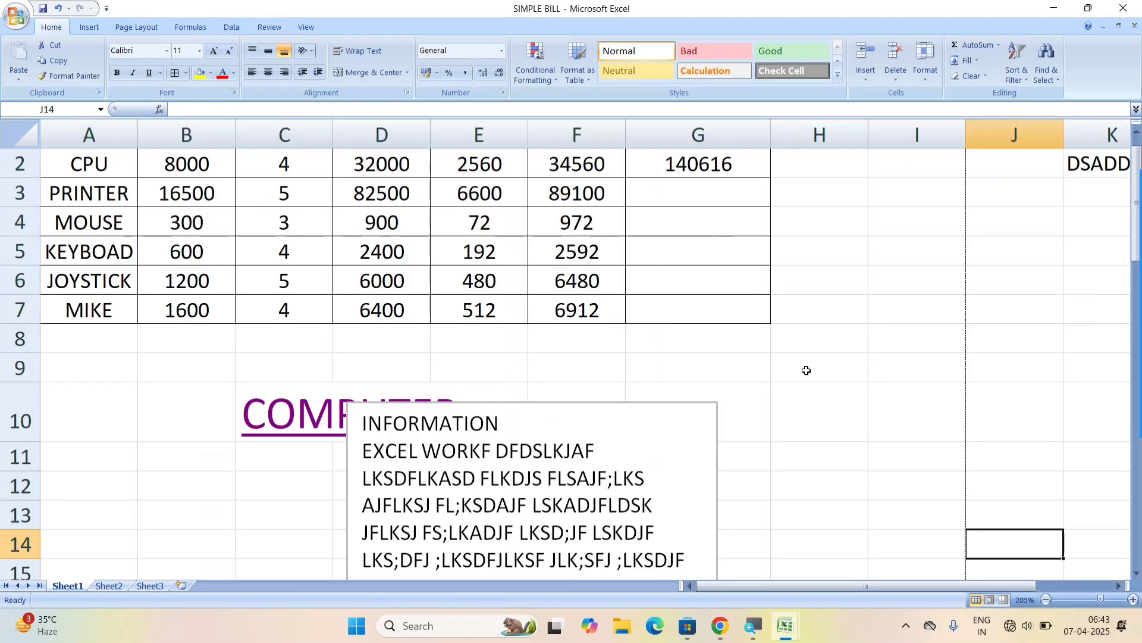
Step: Insert orange gradient WordArt reading COMPUTER over the sheet
click(90, 28)
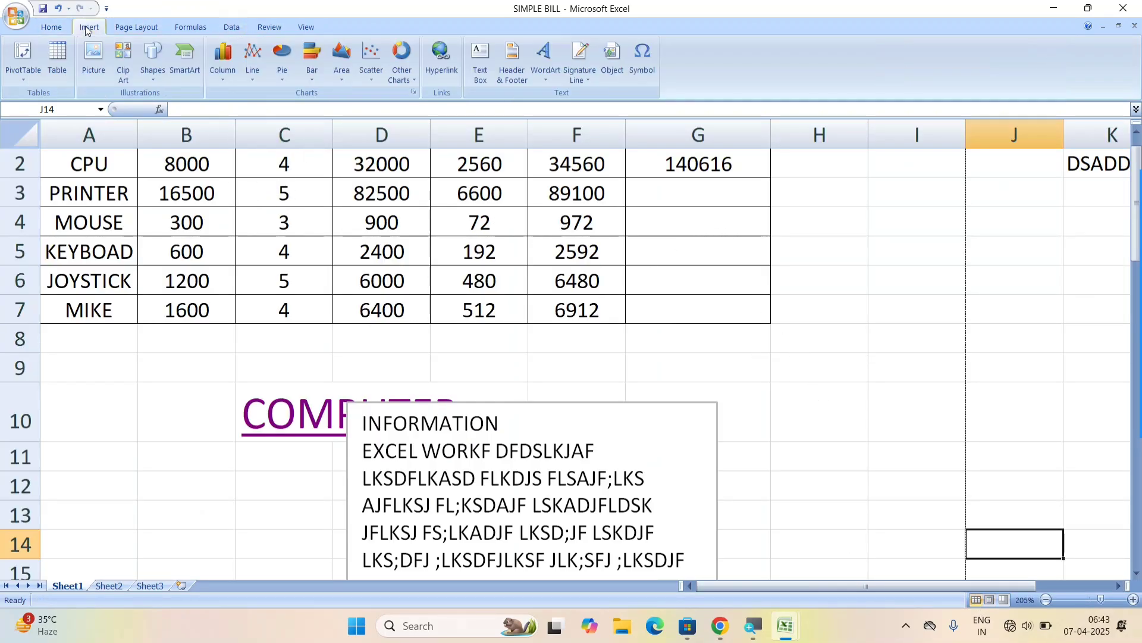
click(547, 76)
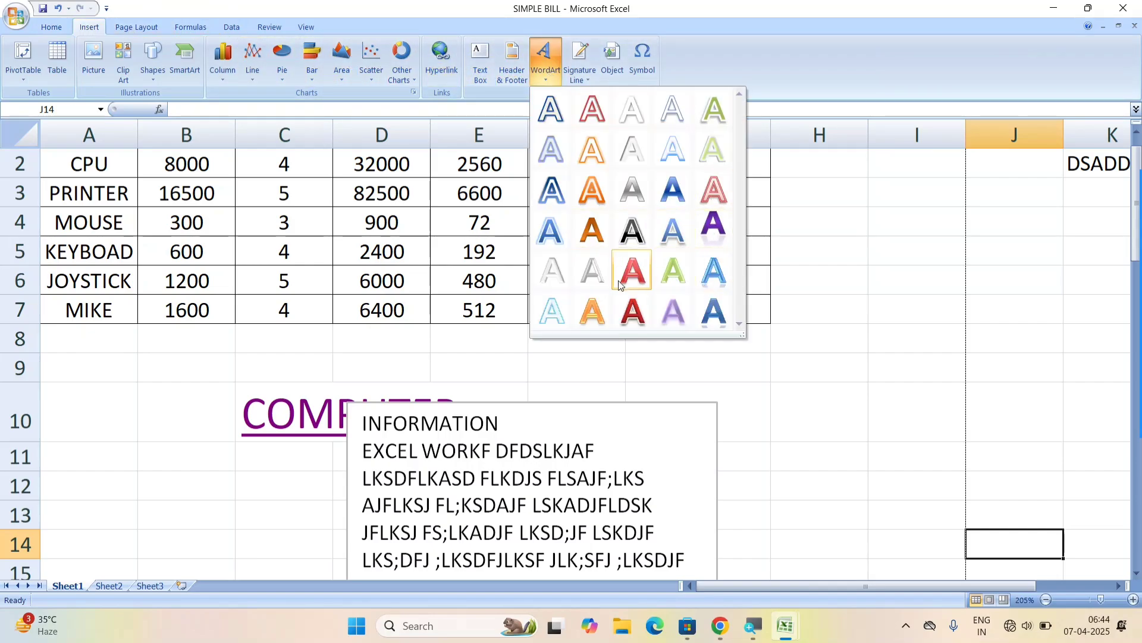
click(586, 312)
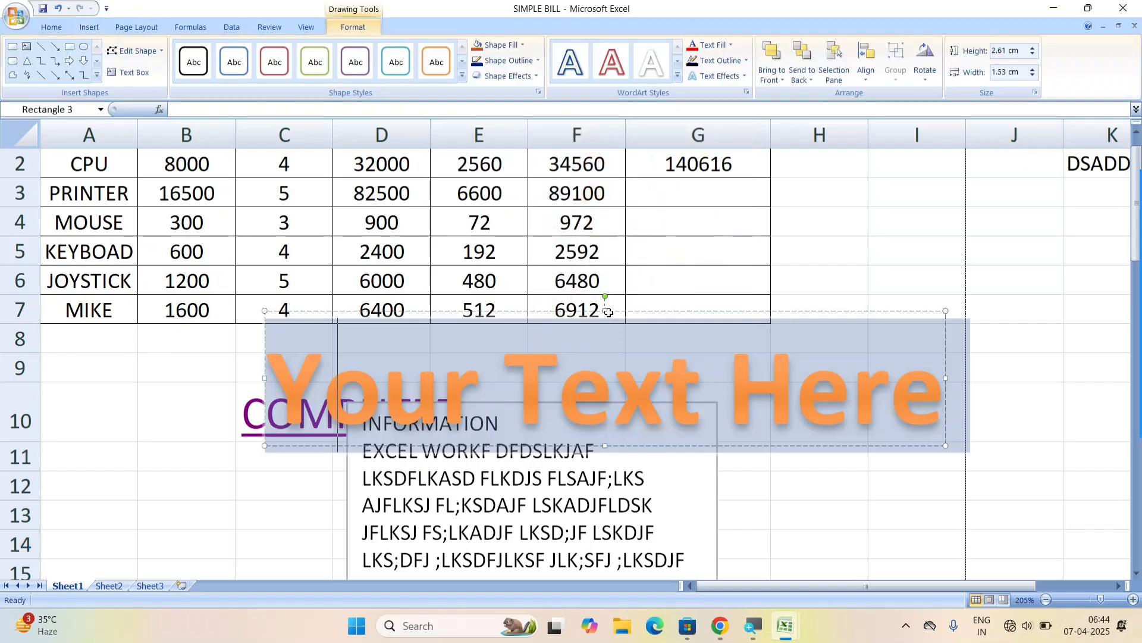
text(COMPUTER)
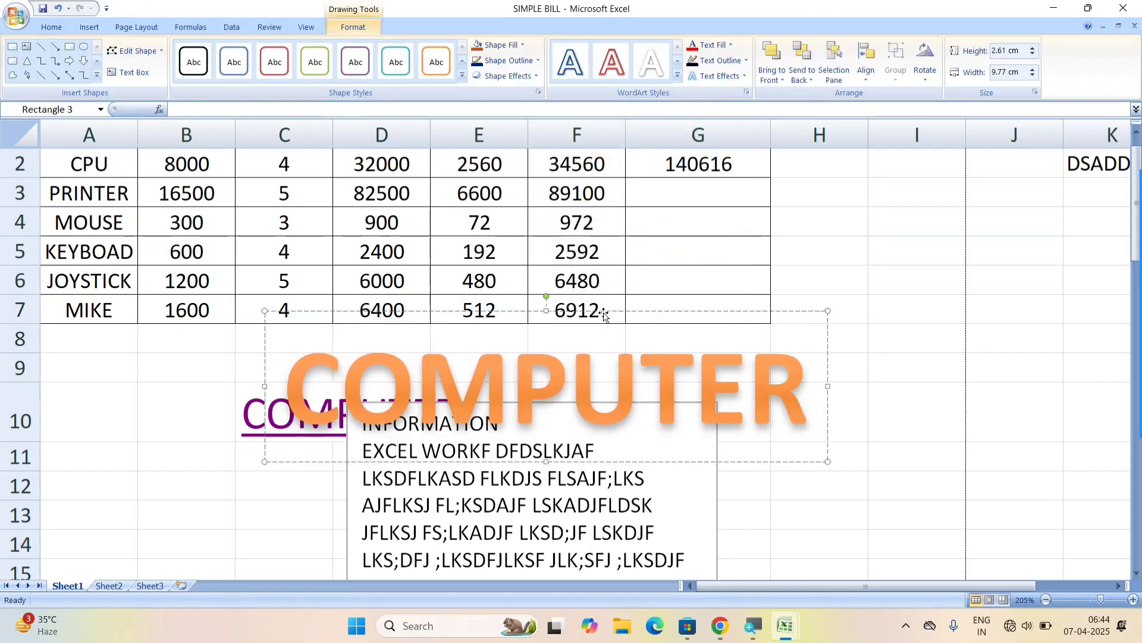
Step: Give the COMPUTER WordArt box a yellow shape fill and a 3 pt outline
click(501, 45)
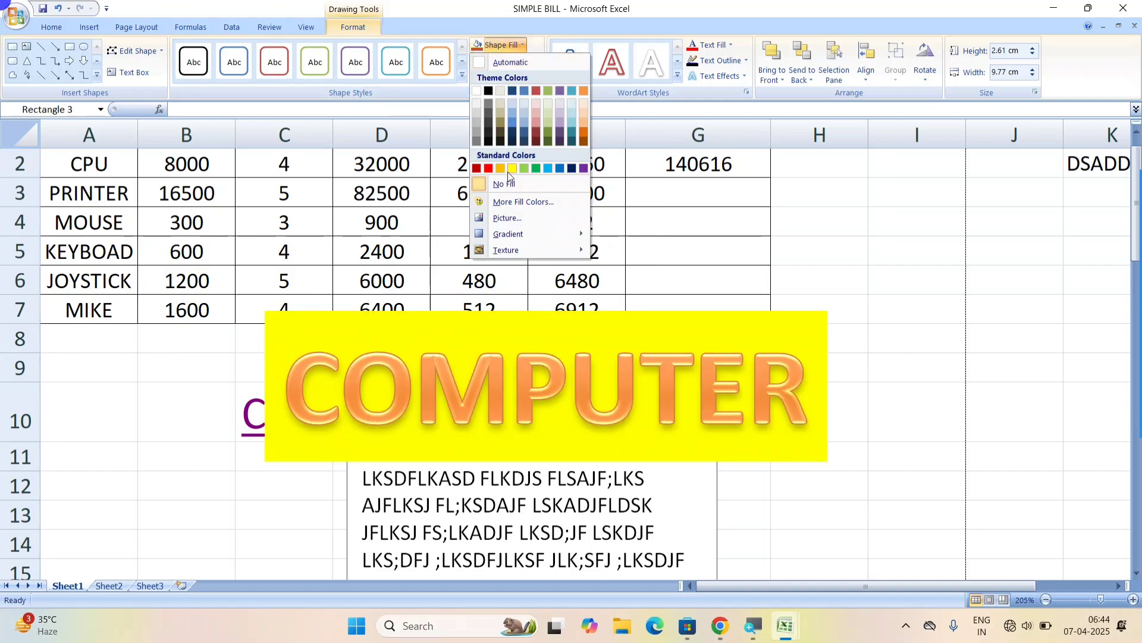
click(511, 170)
click(504, 61)
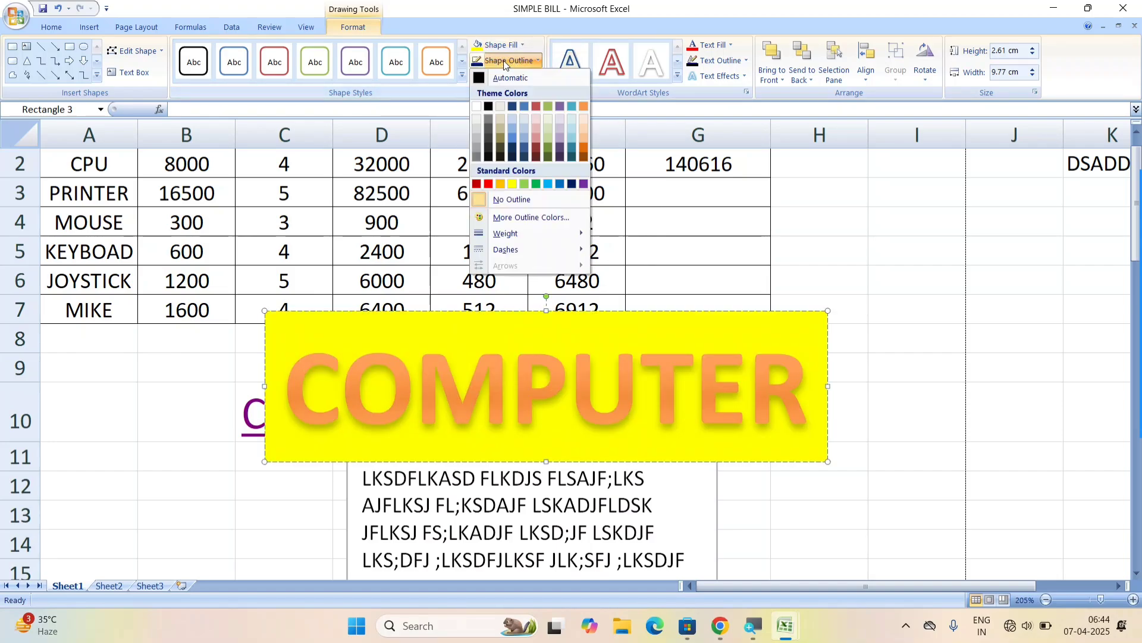
mouse_move(584, 238)
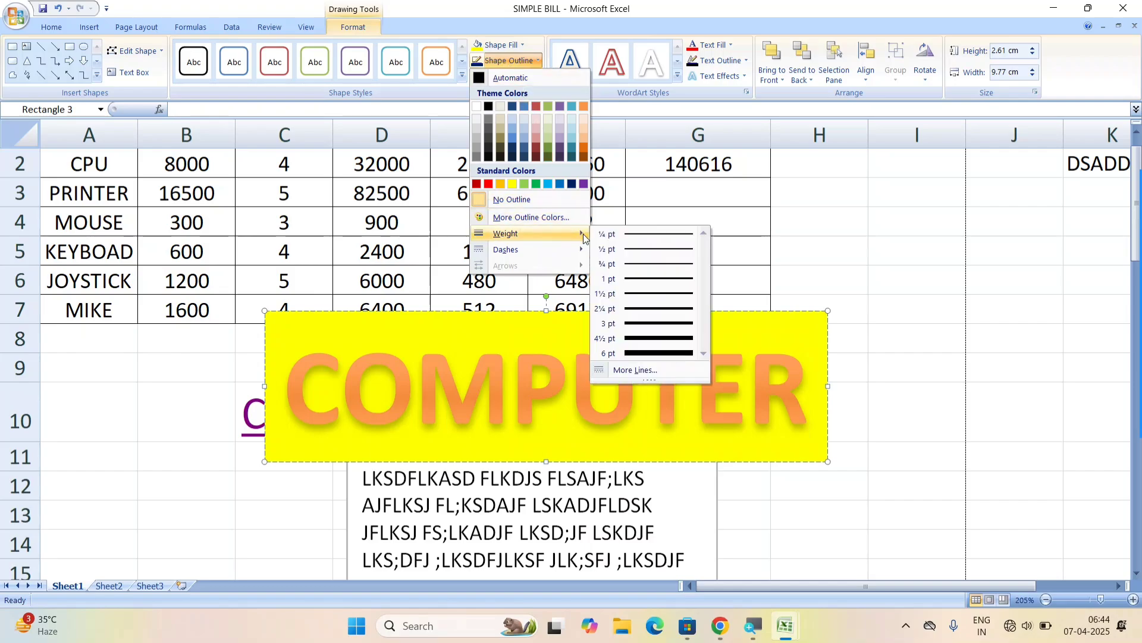
click(655, 323)
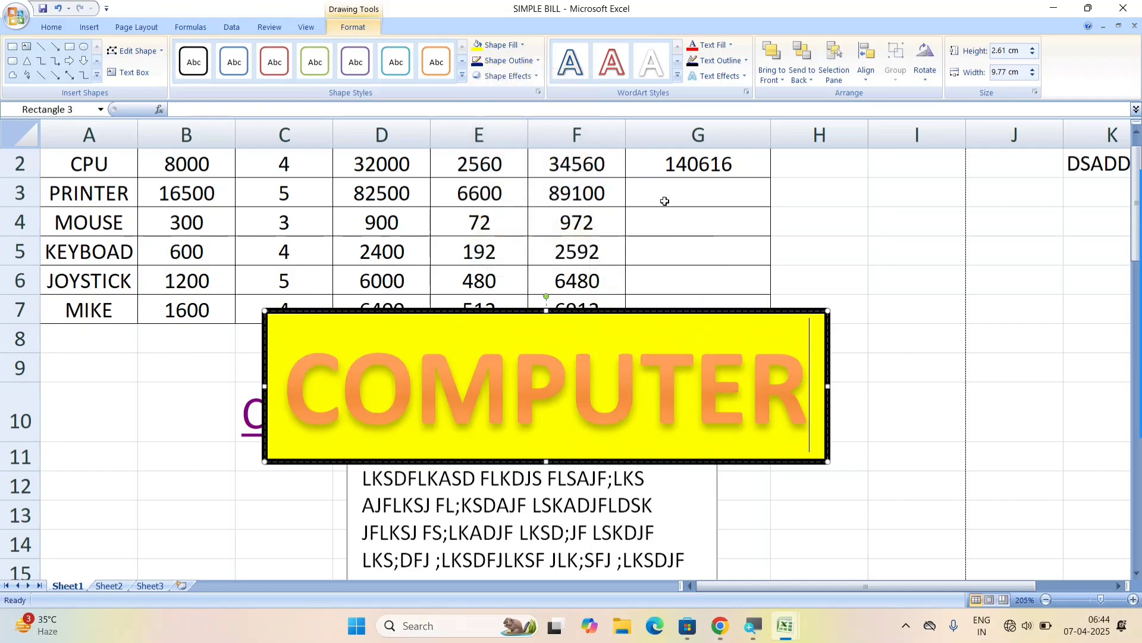
Step: Change the text fill of the COMPUTER WordArt to black and deselect it by selecting cell F2
click(710, 47)
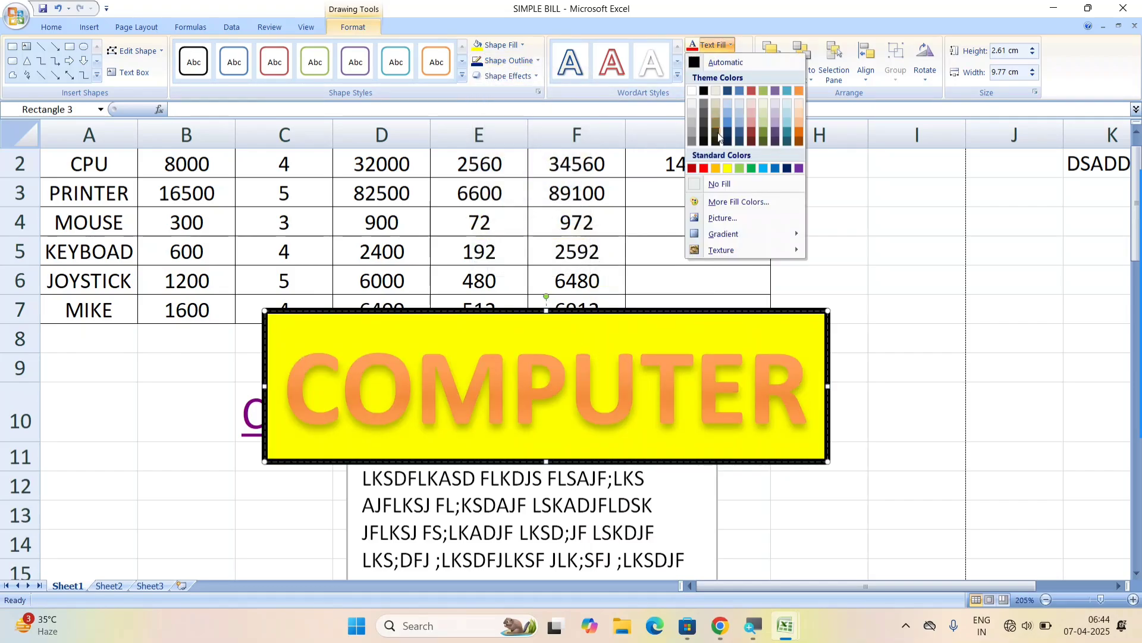
click(703, 169)
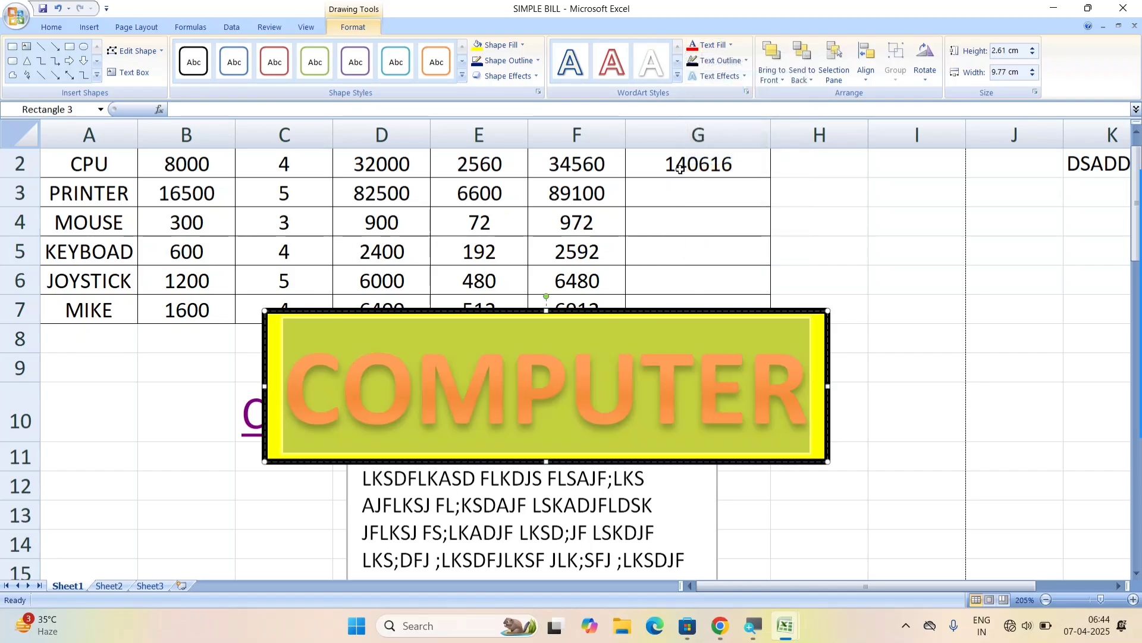
click(720, 46)
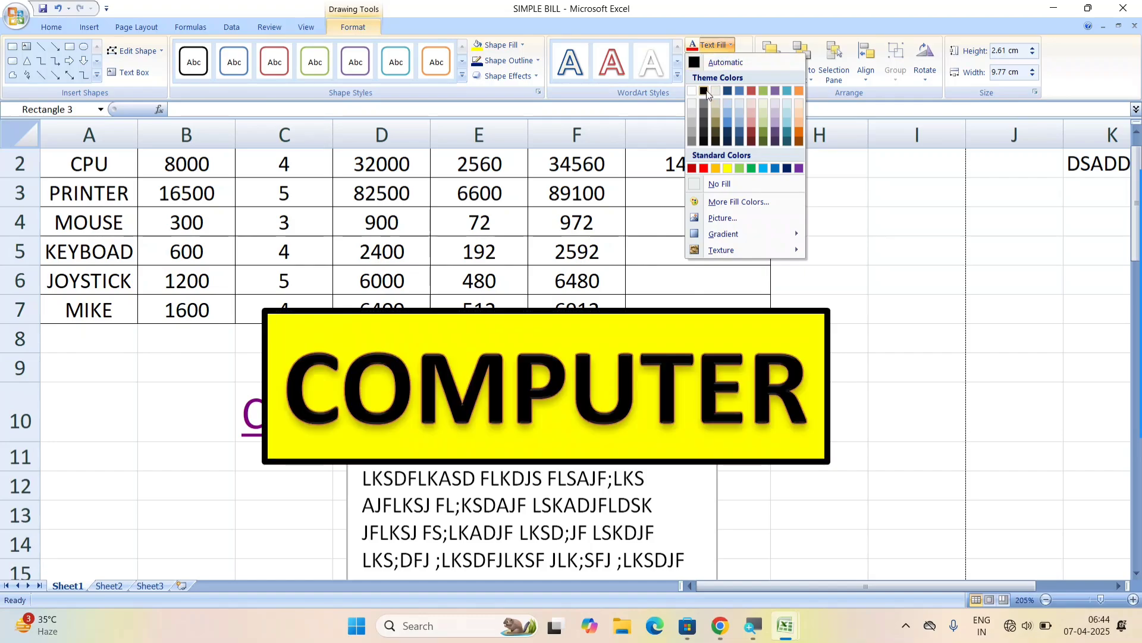
click(705, 91)
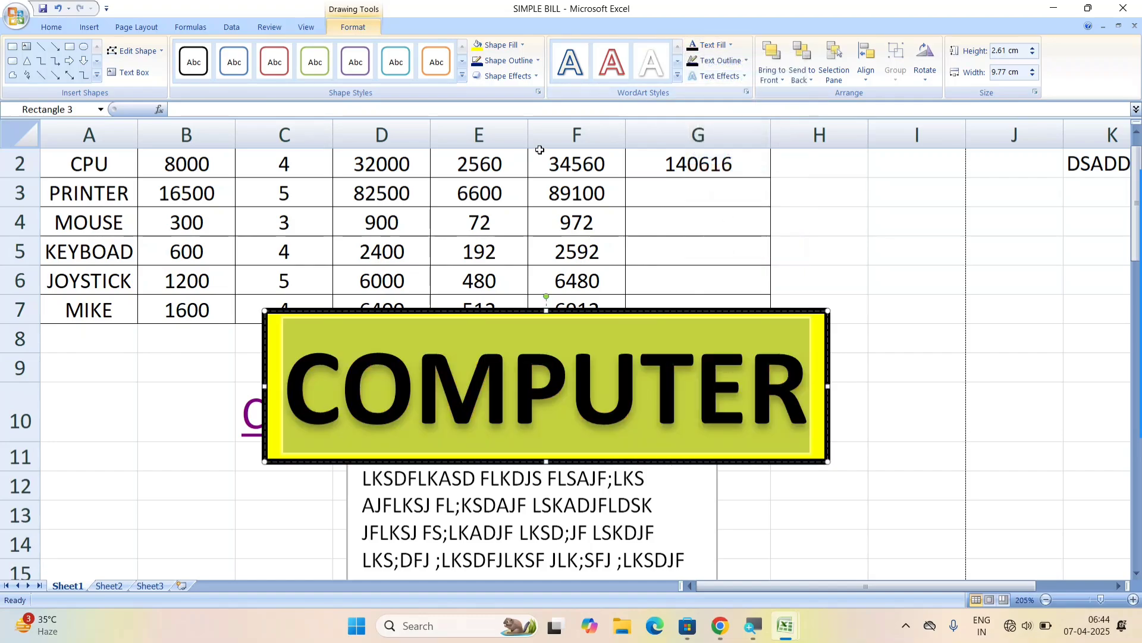
click(535, 172)
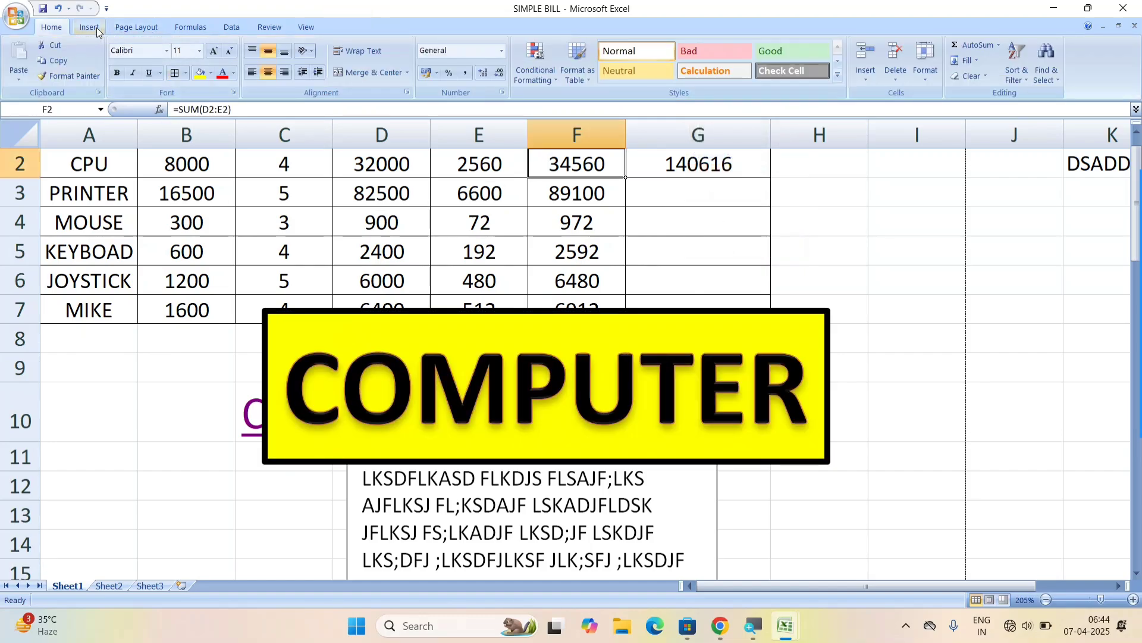
Step: Embed a new Microsoft Office Word 97 - 2003 Document object, make it taller and extend it leftward over column C
click(94, 27)
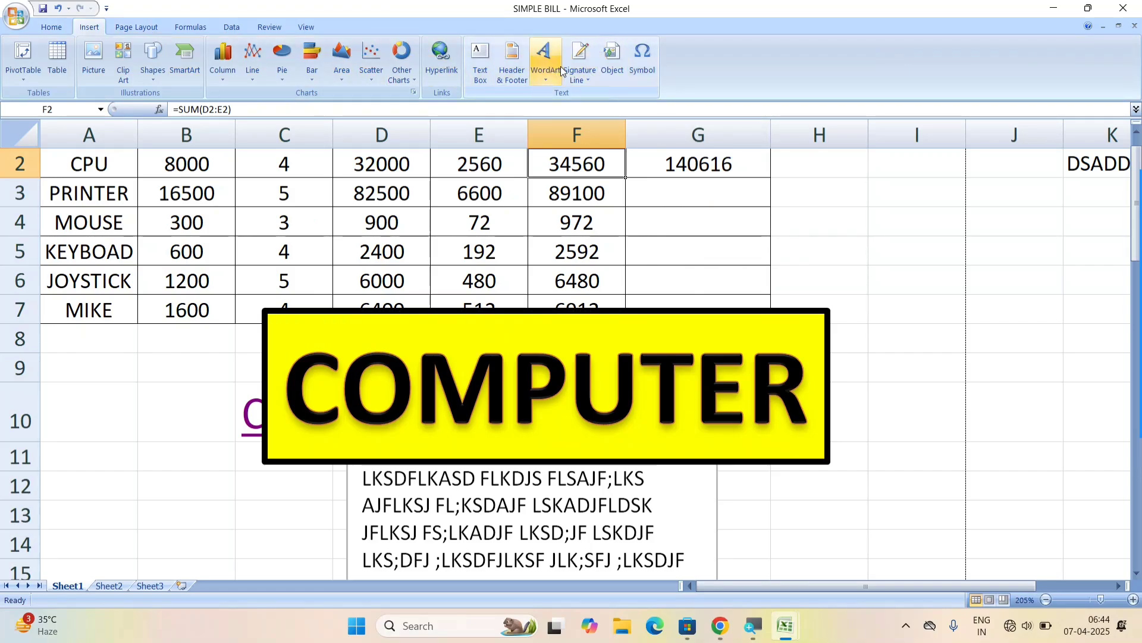
click(588, 74)
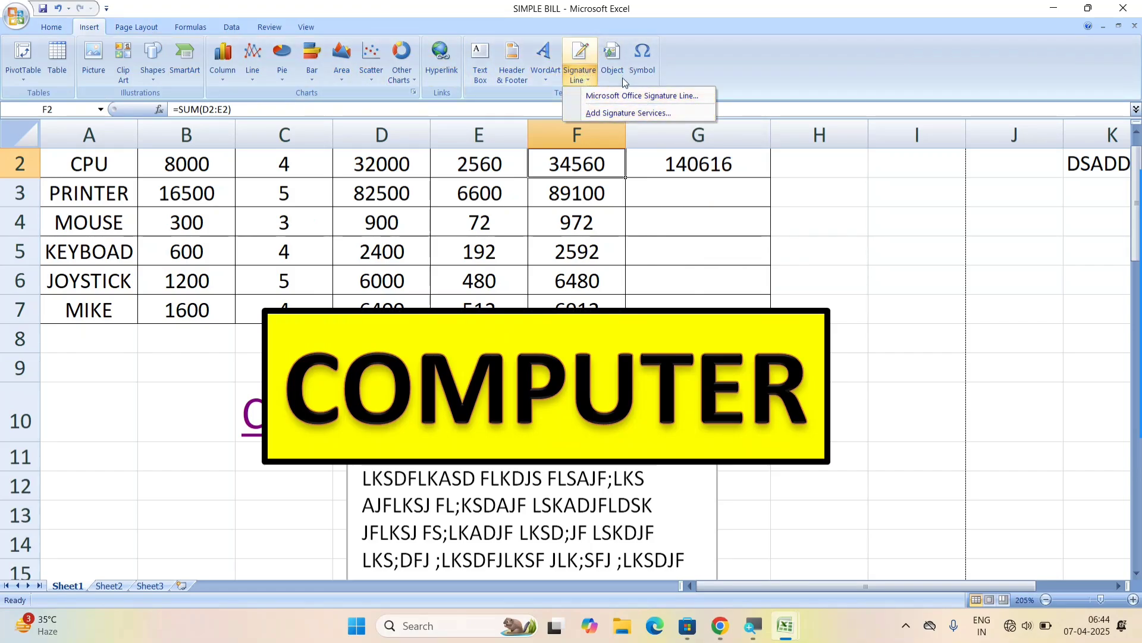
click(609, 70)
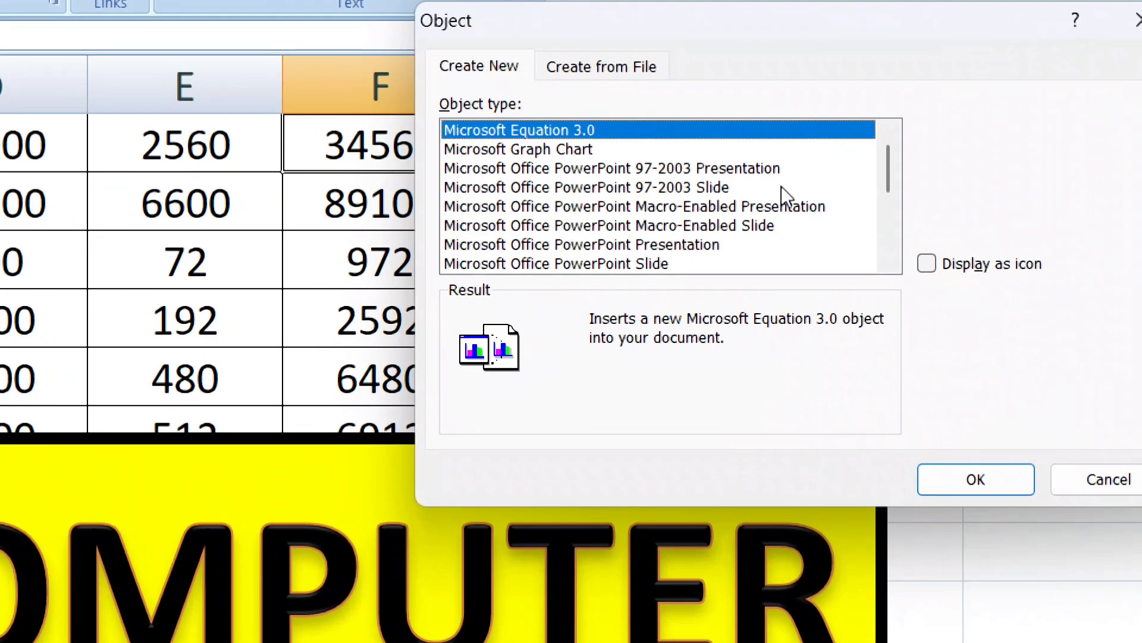
scroll(591, 140, down, 2)
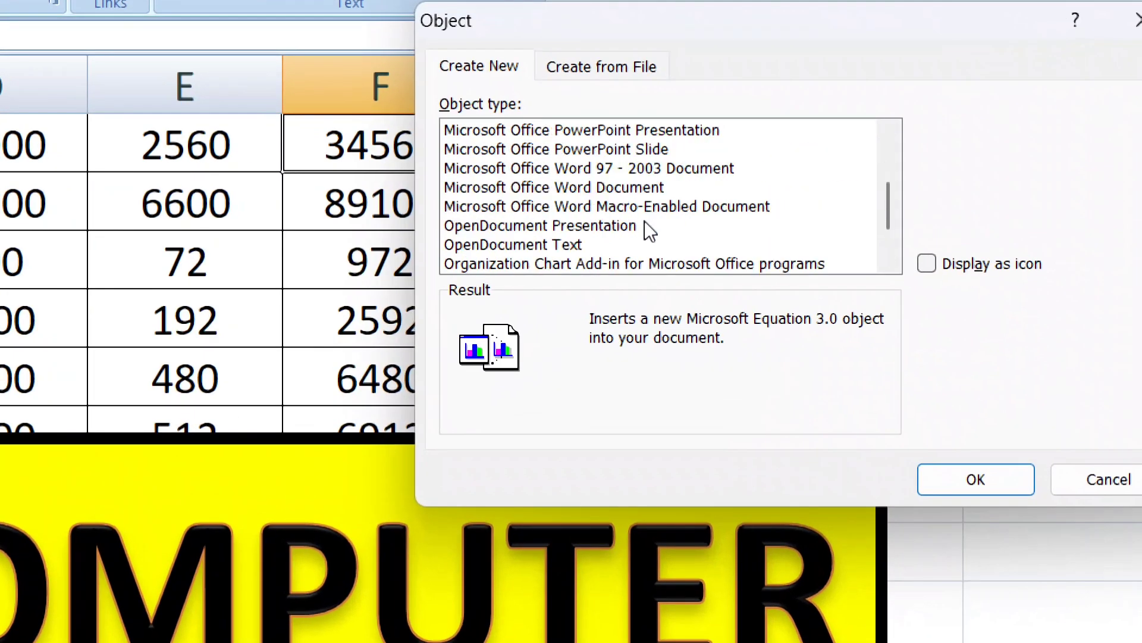
scroll(645, 221, up, 2)
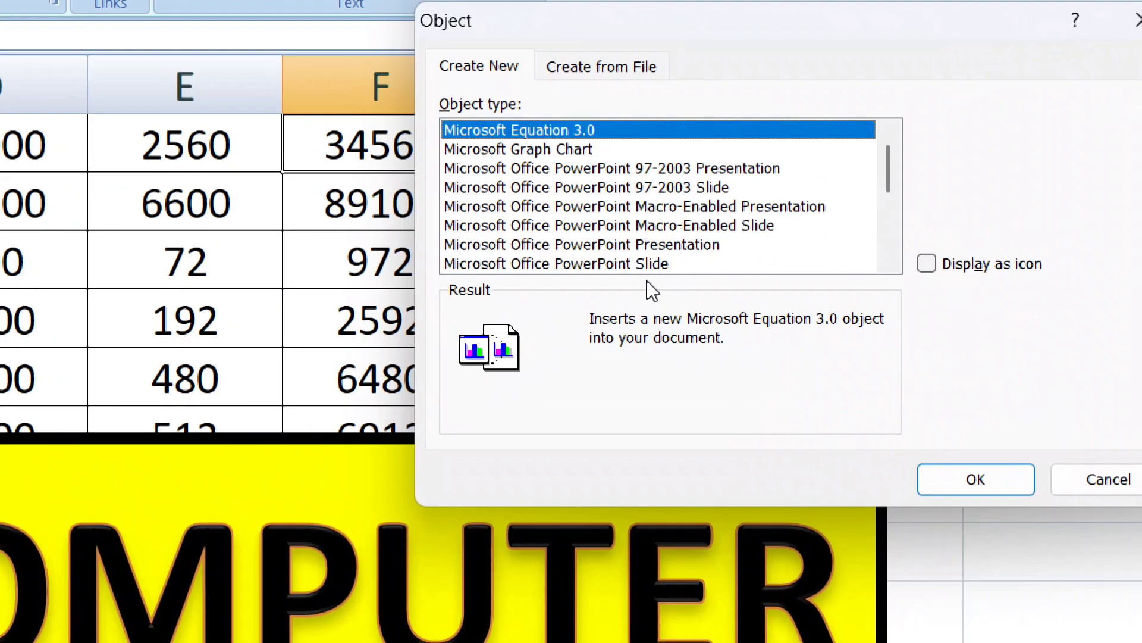
scroll(648, 277, down, 1)
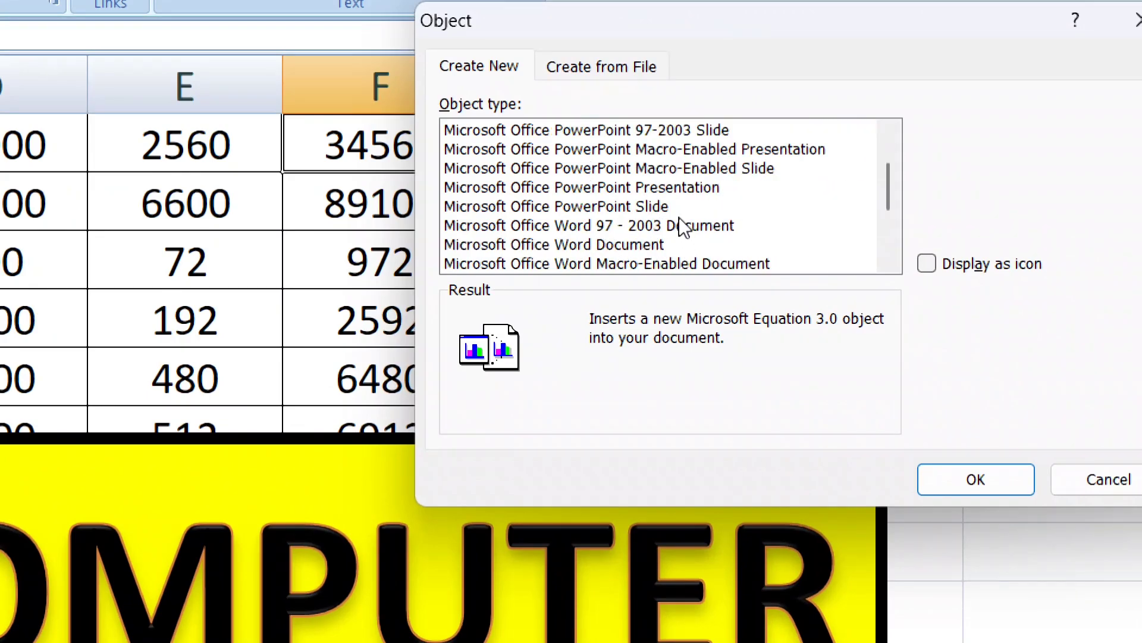
click(679, 220)
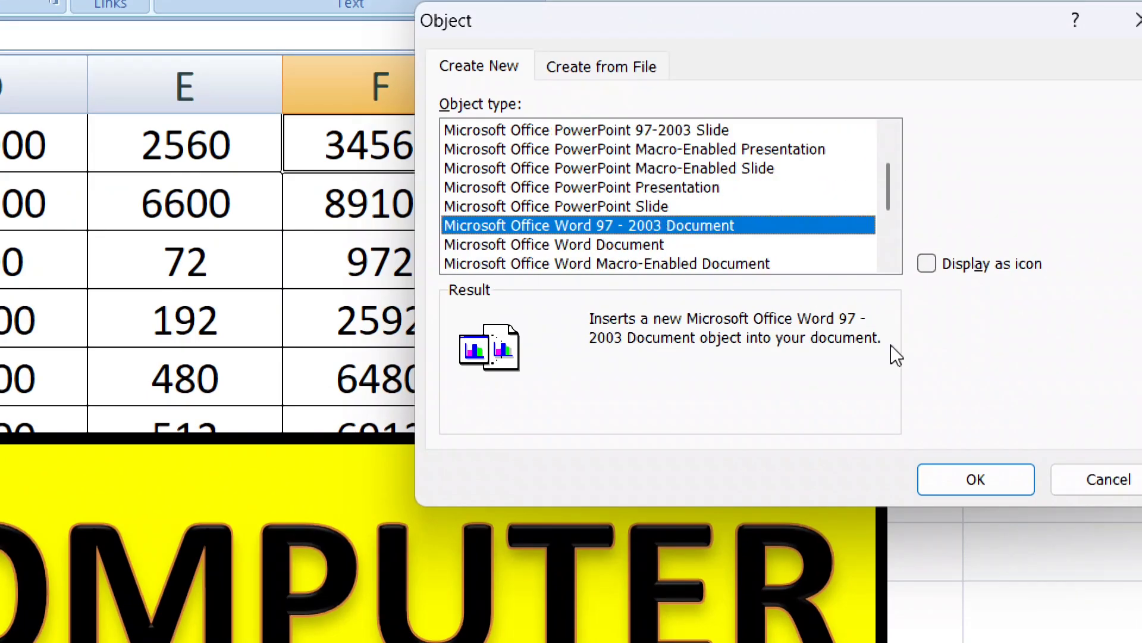
click(972, 467)
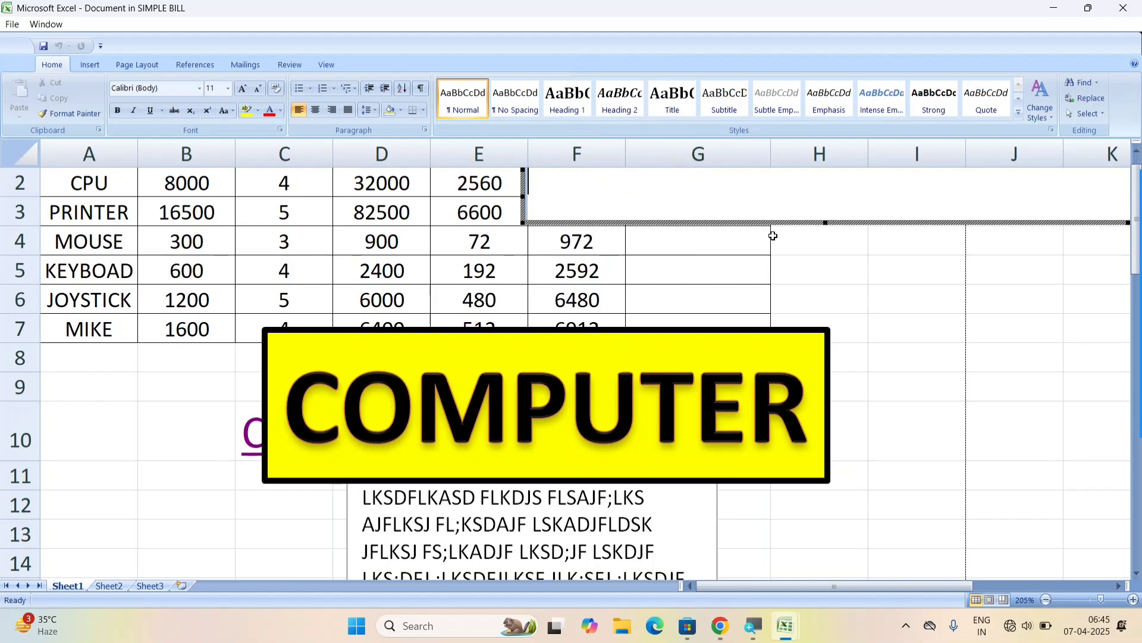
drag(826, 222, 842, 565)
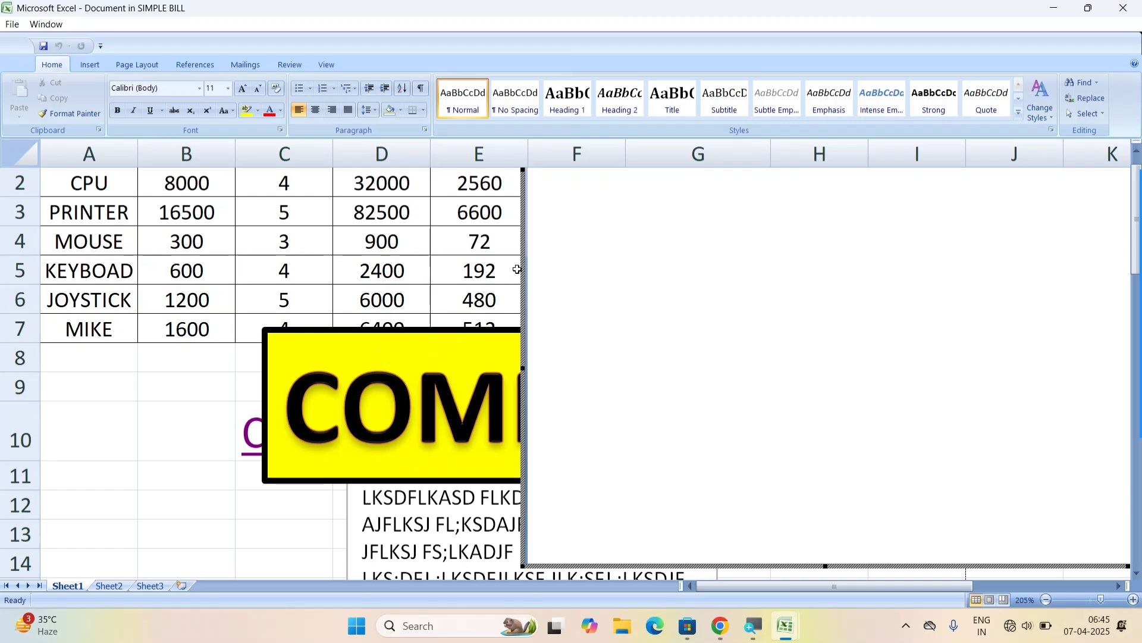
drag(523, 259, 294, 301)
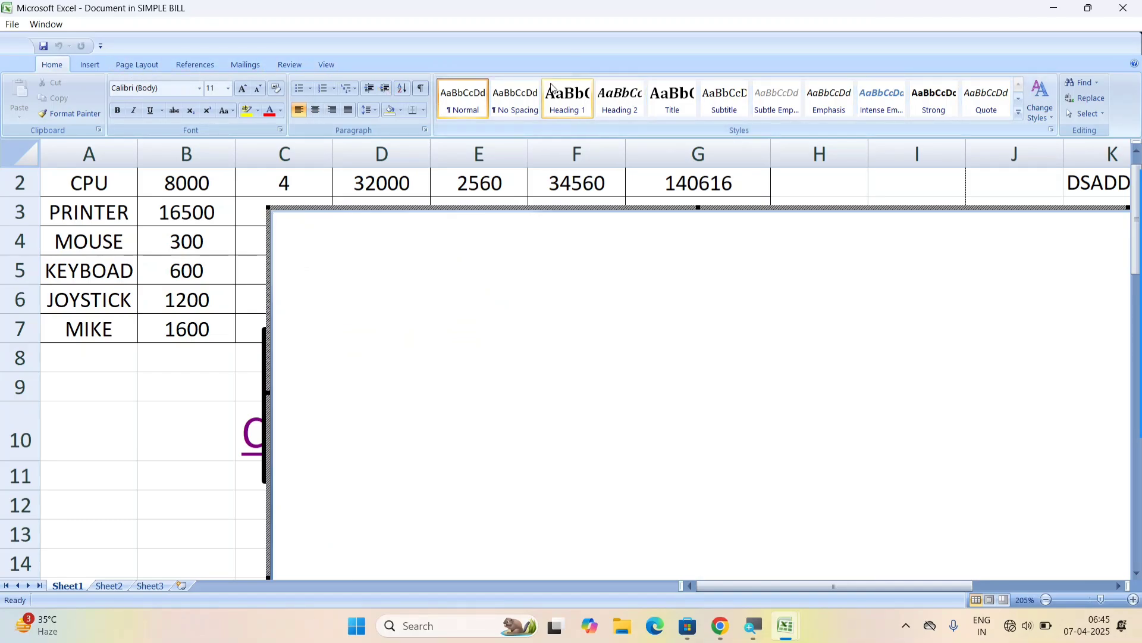
click(99, 63)
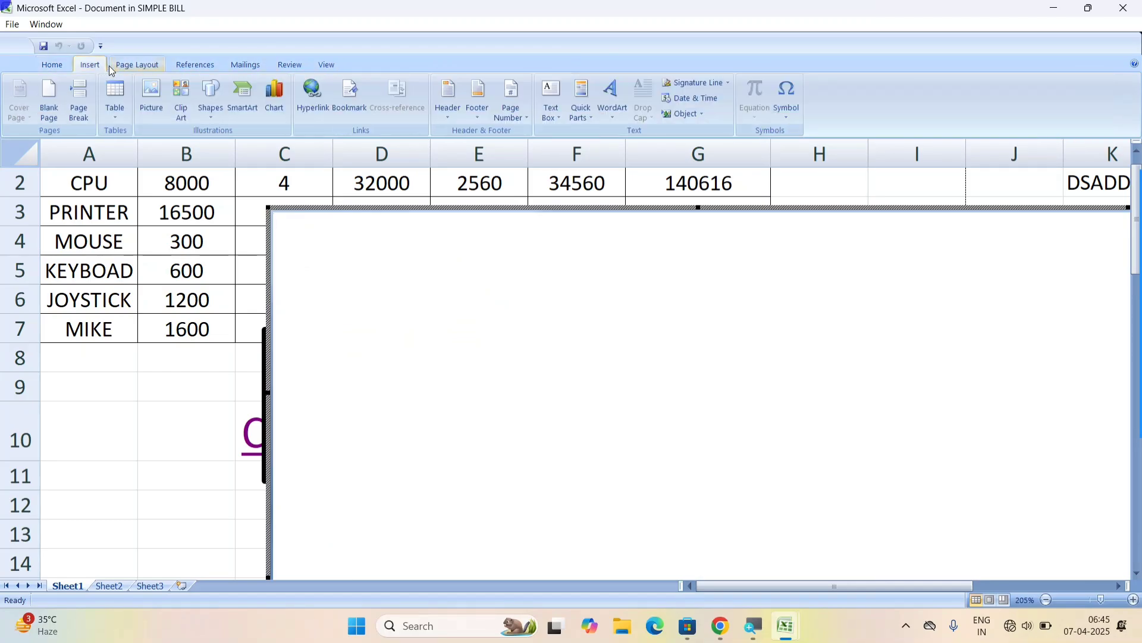
click(112, 65)
click(244, 64)
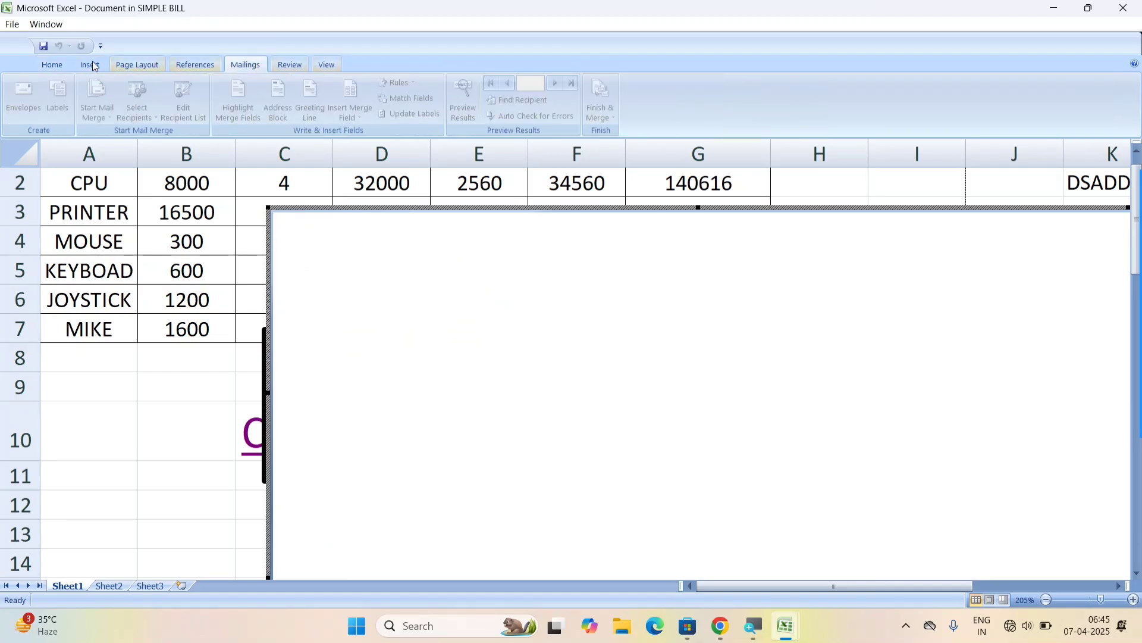
click(50, 64)
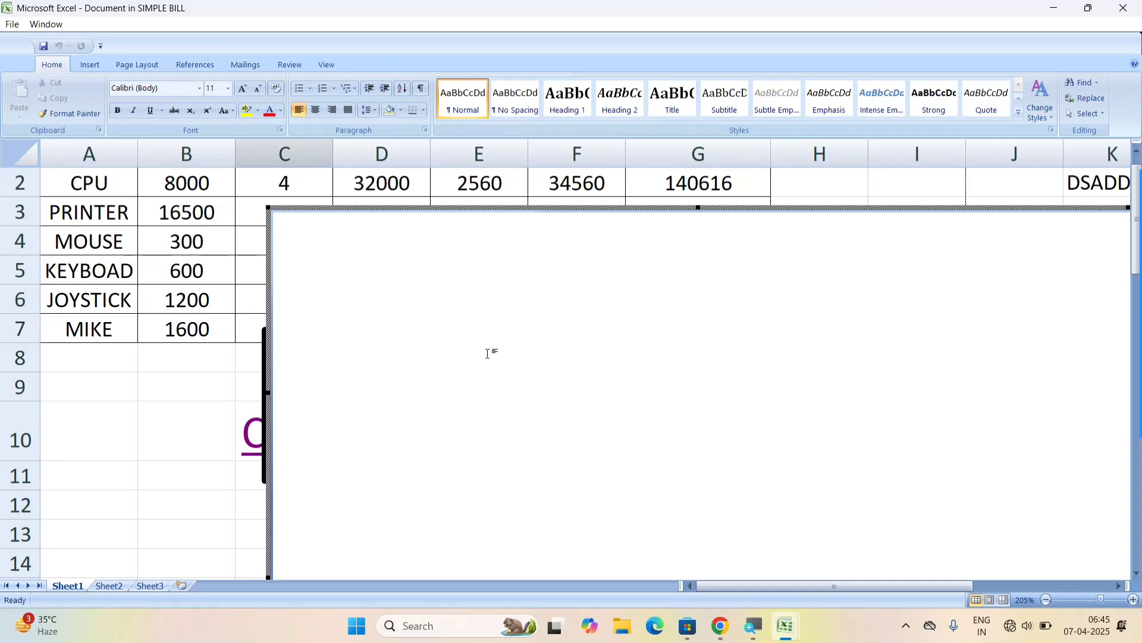
Step: Enter THE QUICK BROWN FOX JUMP OVER A LITTLE LAZY DO in the embedded document and return to the sheet at cell A10
text(CO)
key(BackSpace)
key(BackSpace)
text(THE)
text( QUIKC)
text(CK )
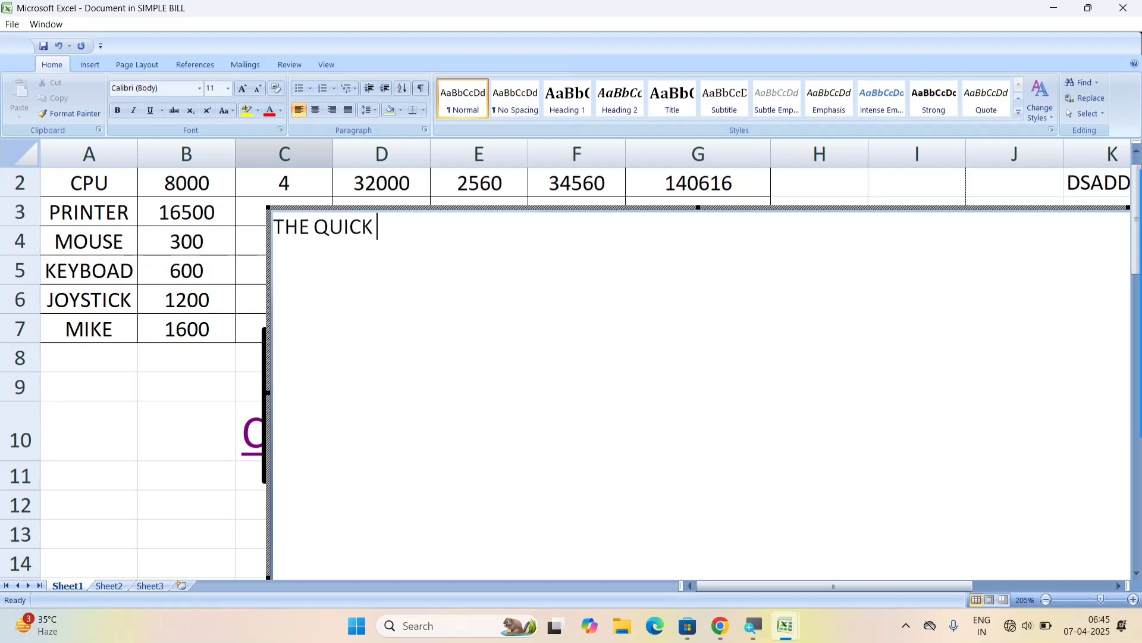
text(BROWN FOX JUMP OVER A LITTLE)
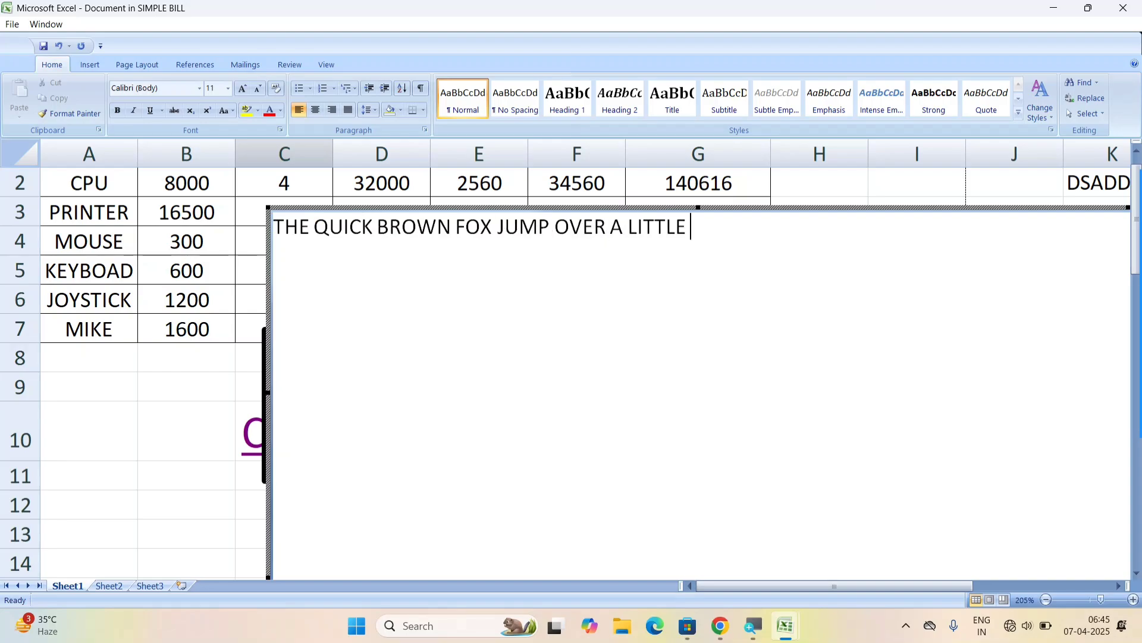
text( LAZY DO)
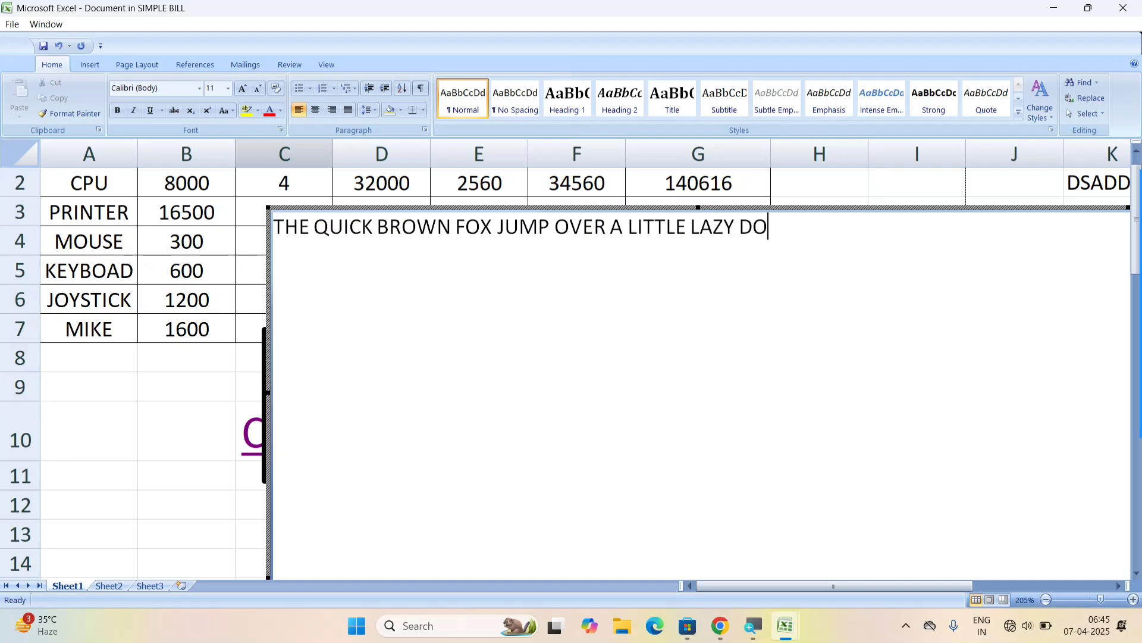
click(46, 415)
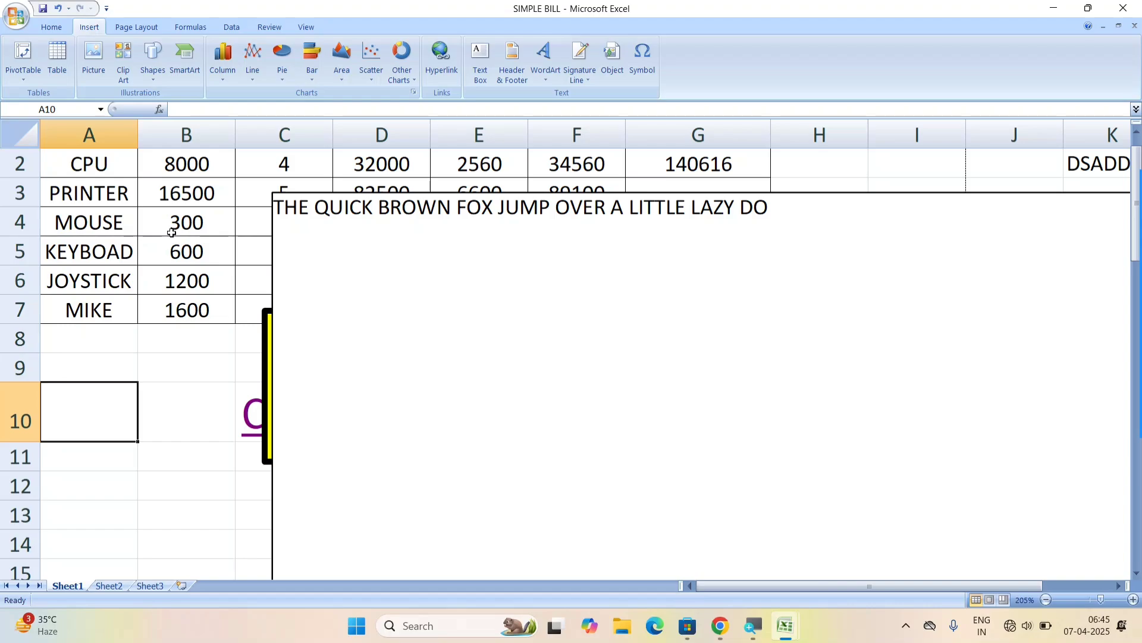
Step: Set up a new object created from an existing file, choosing the SIMPLE BILL workbook on the Desktop as its source
click(614, 70)
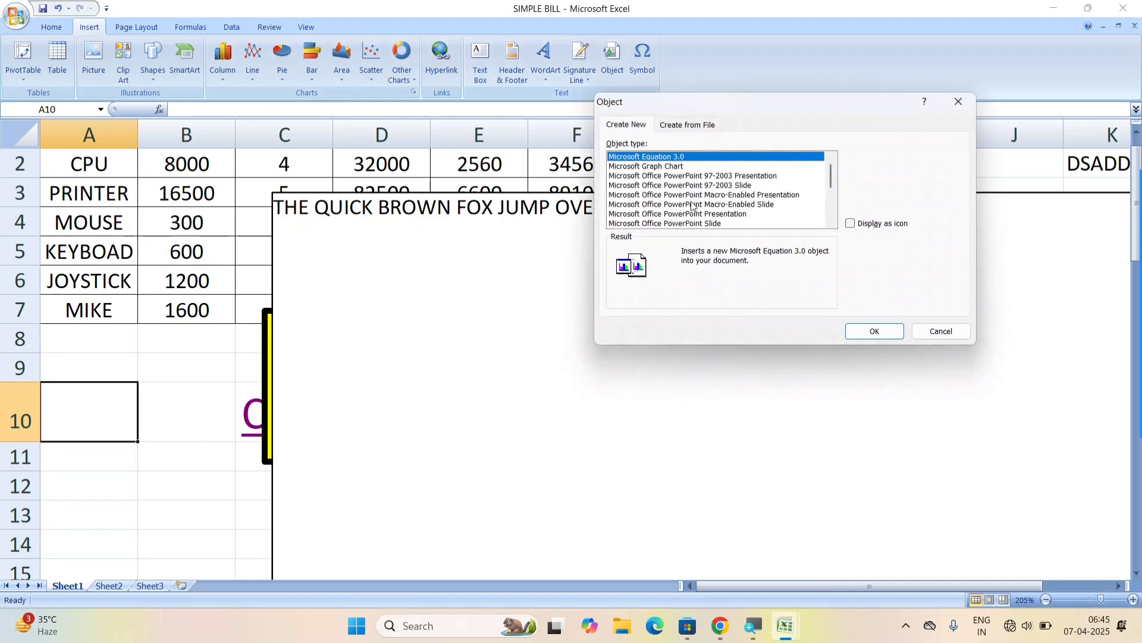
click(690, 224)
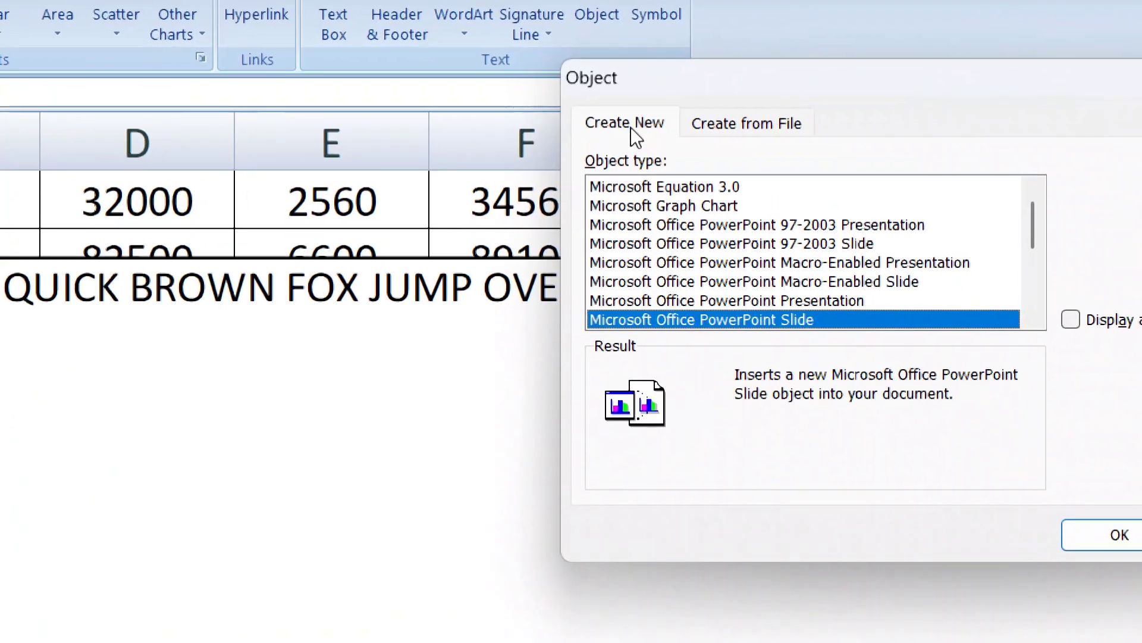
click(738, 126)
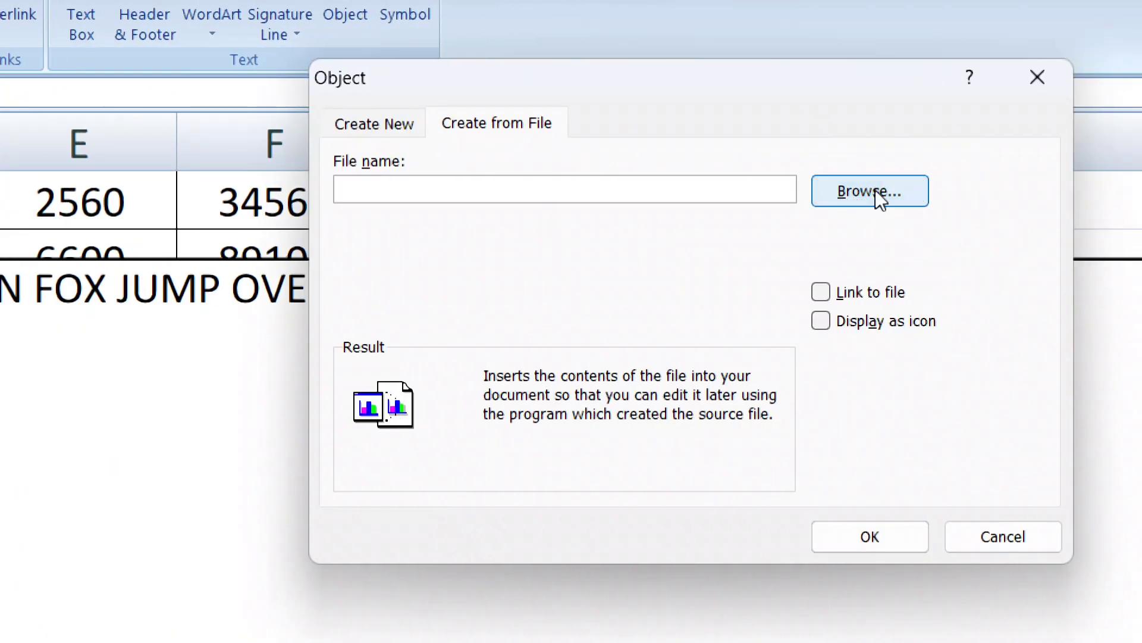
click(876, 189)
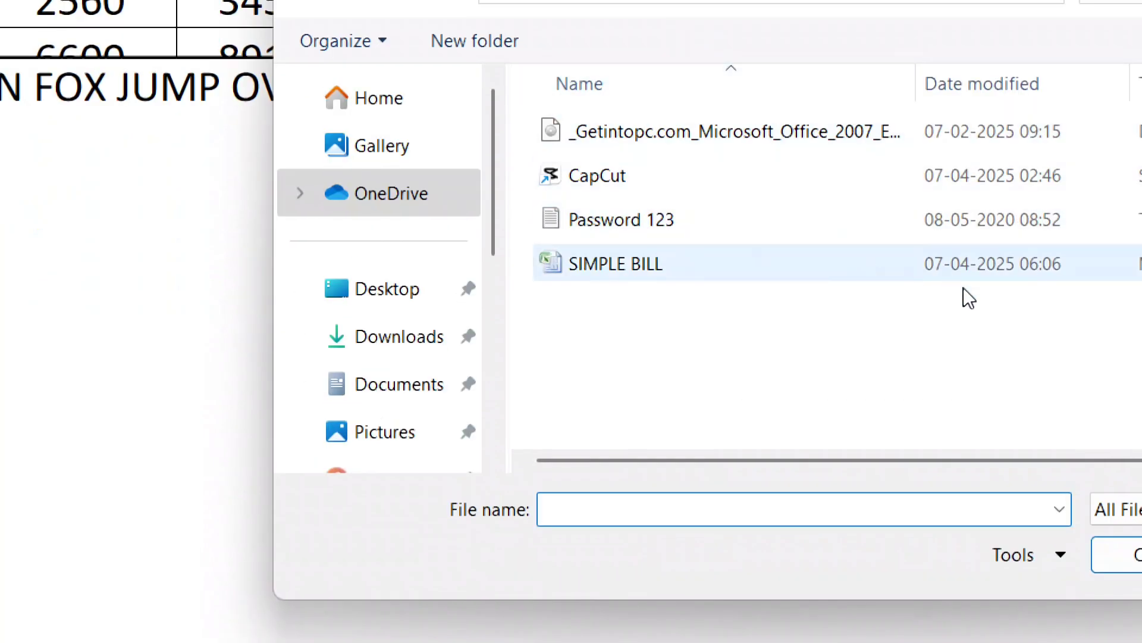
click(690, 266)
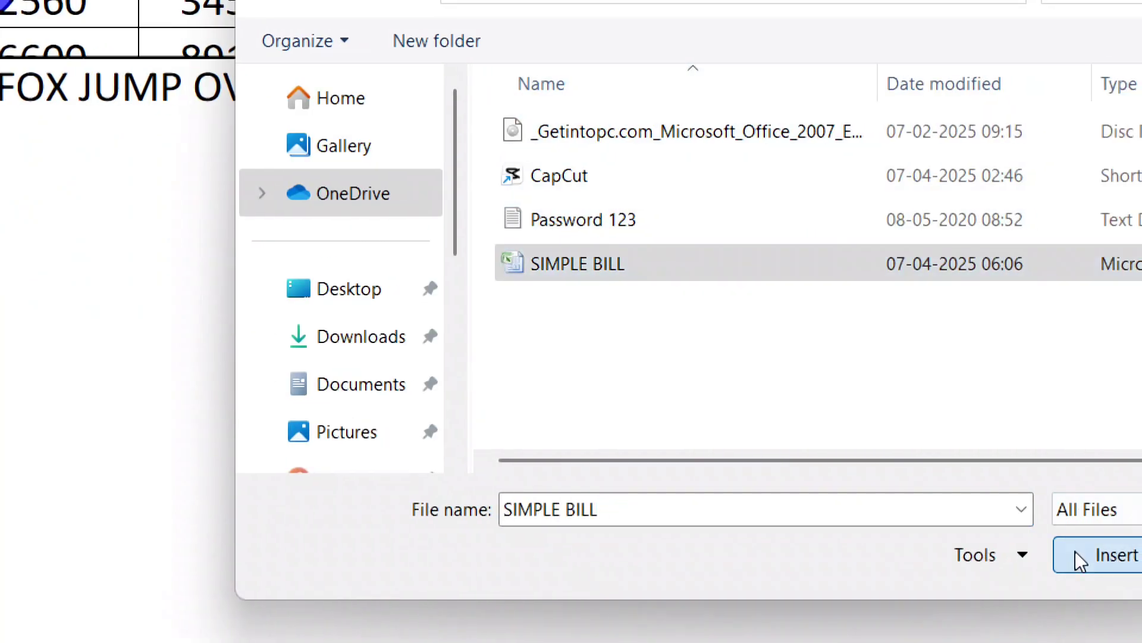
click(1123, 556)
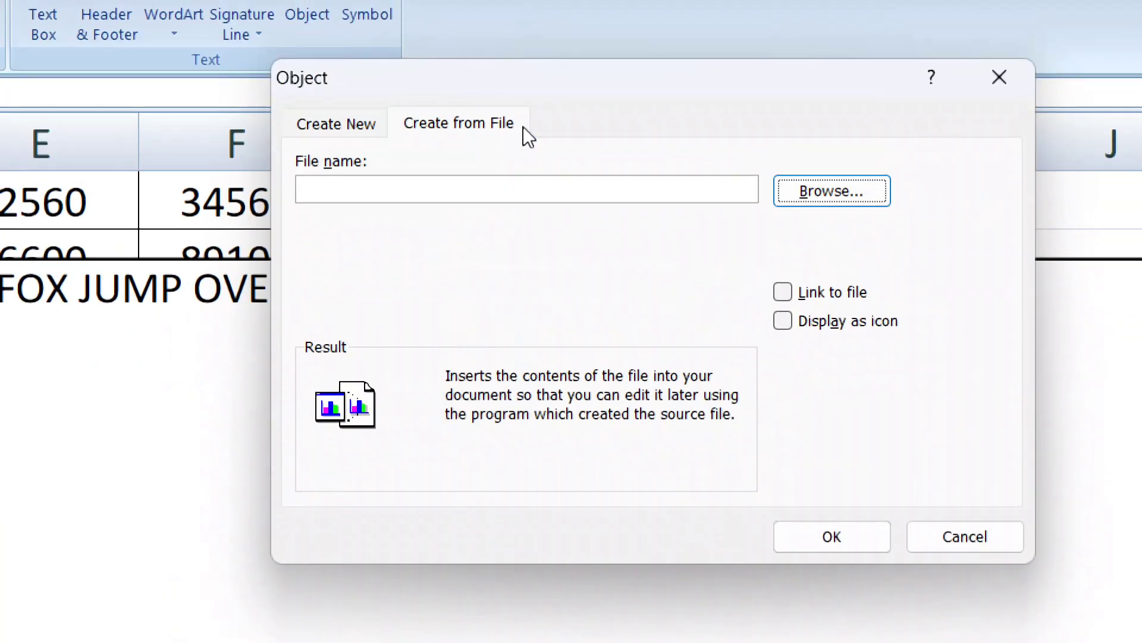
Step: Embed the SIMPLE BILL file displayed as an icon with Link to file off, and deselect it by selecting cell B12
click(782, 293)
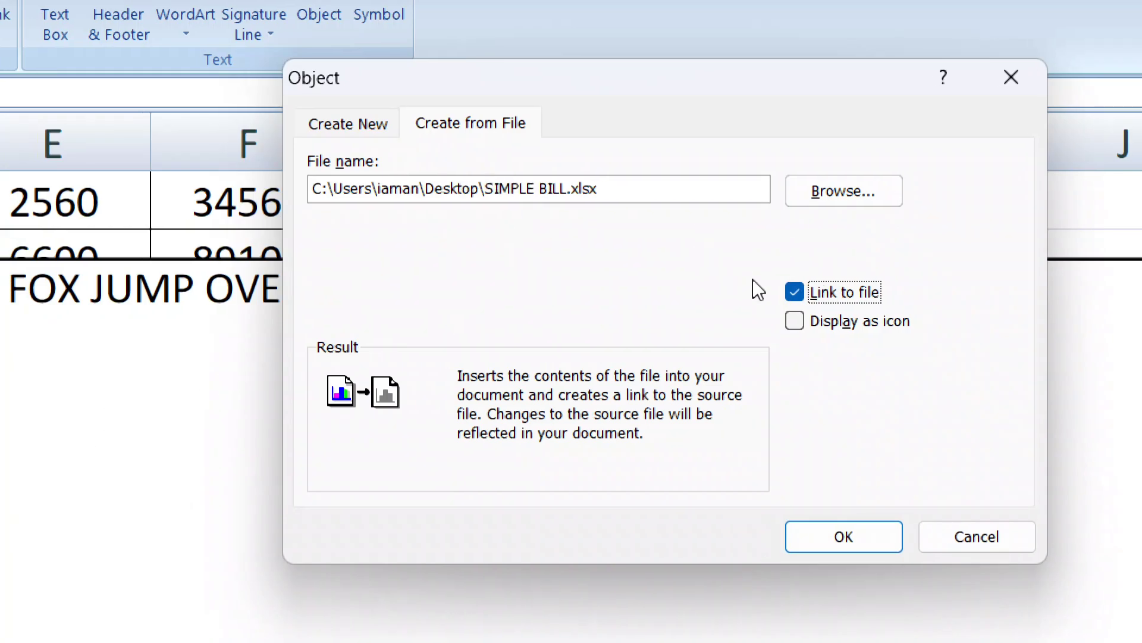
click(794, 298)
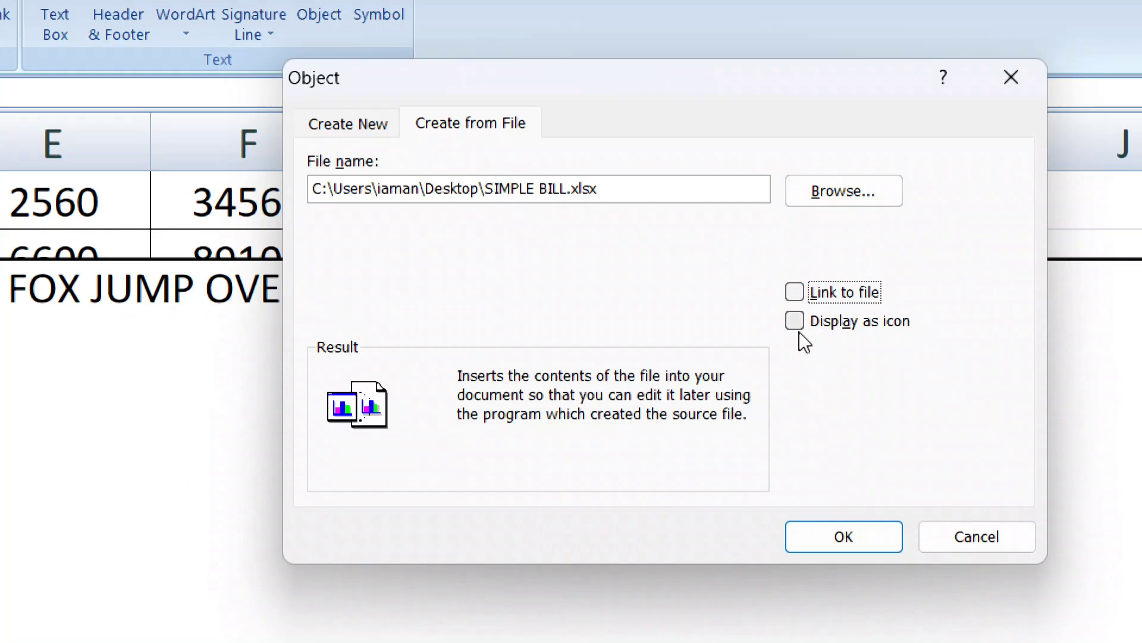
click(796, 324)
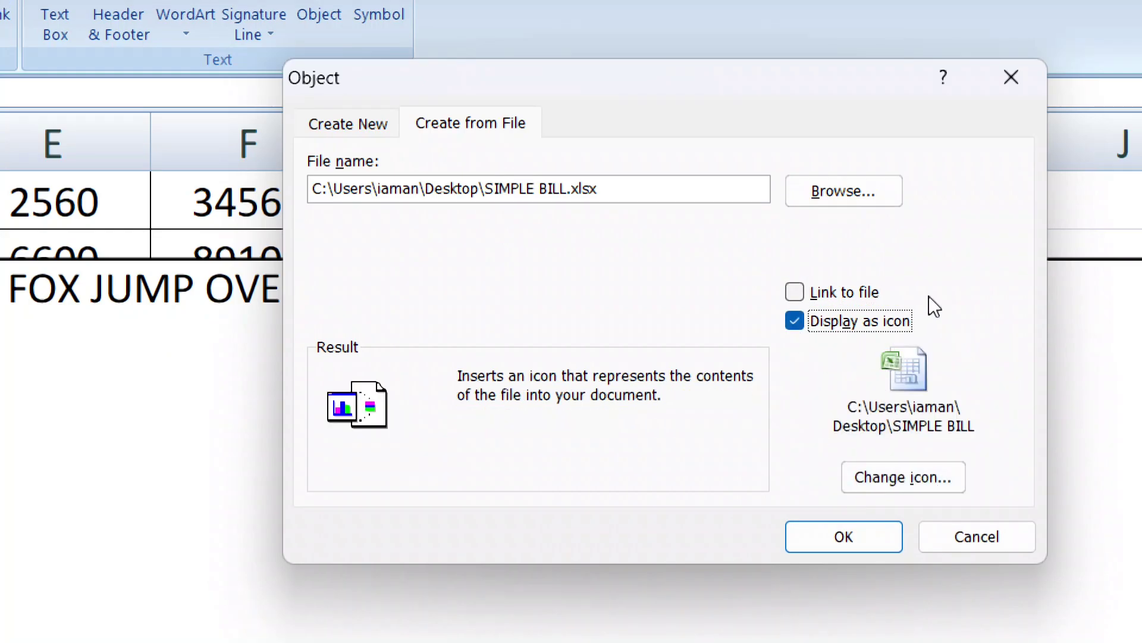
drag(847, 84, 1007, 82)
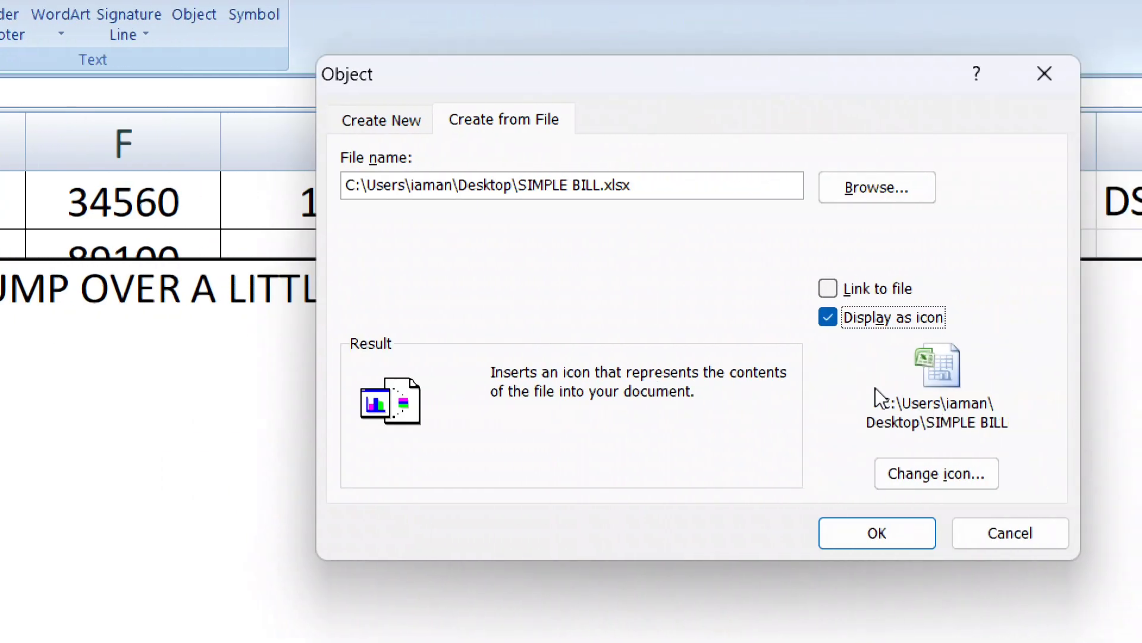
click(877, 533)
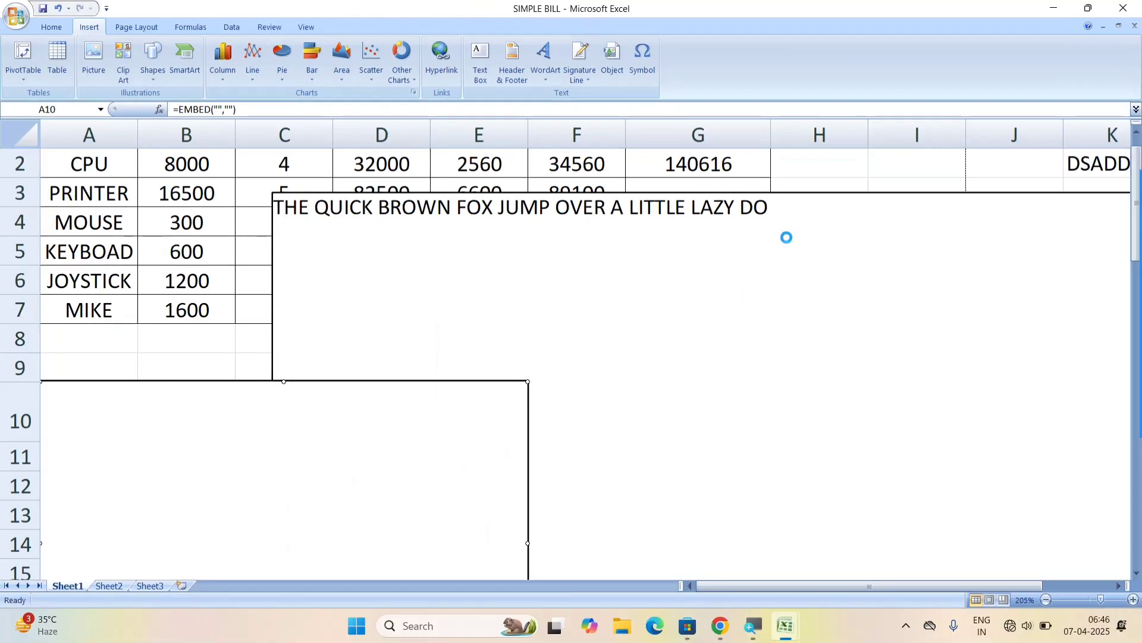
click(215, 483)
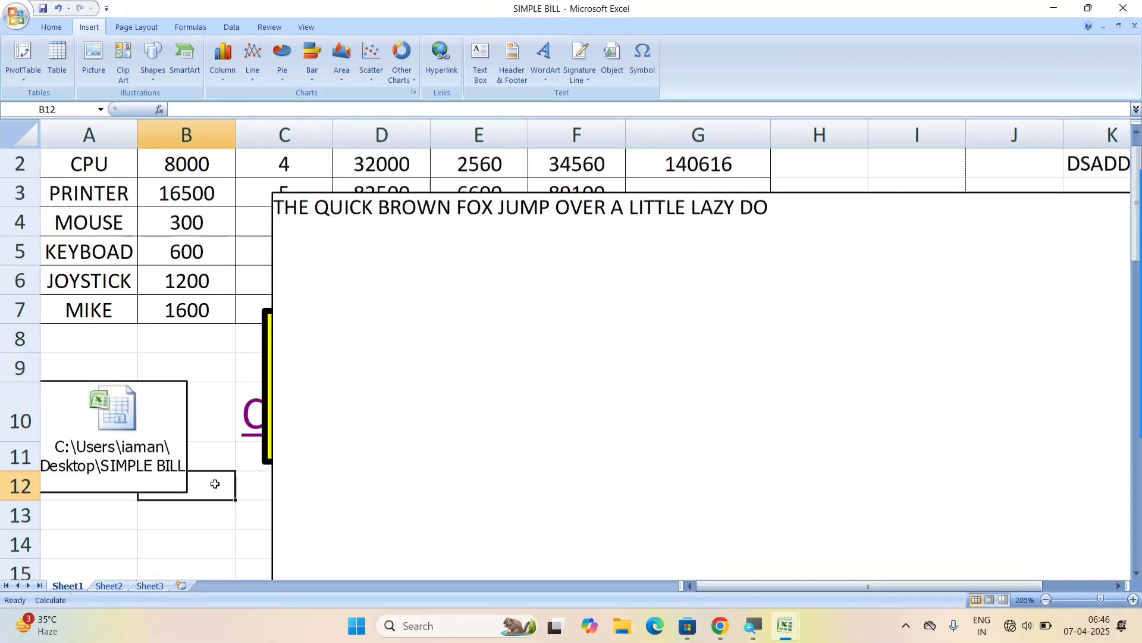
Step: Open the embedded SIMPLE BILL workbook from its icon, look over its first sheet and close it again
double_click(117, 411)
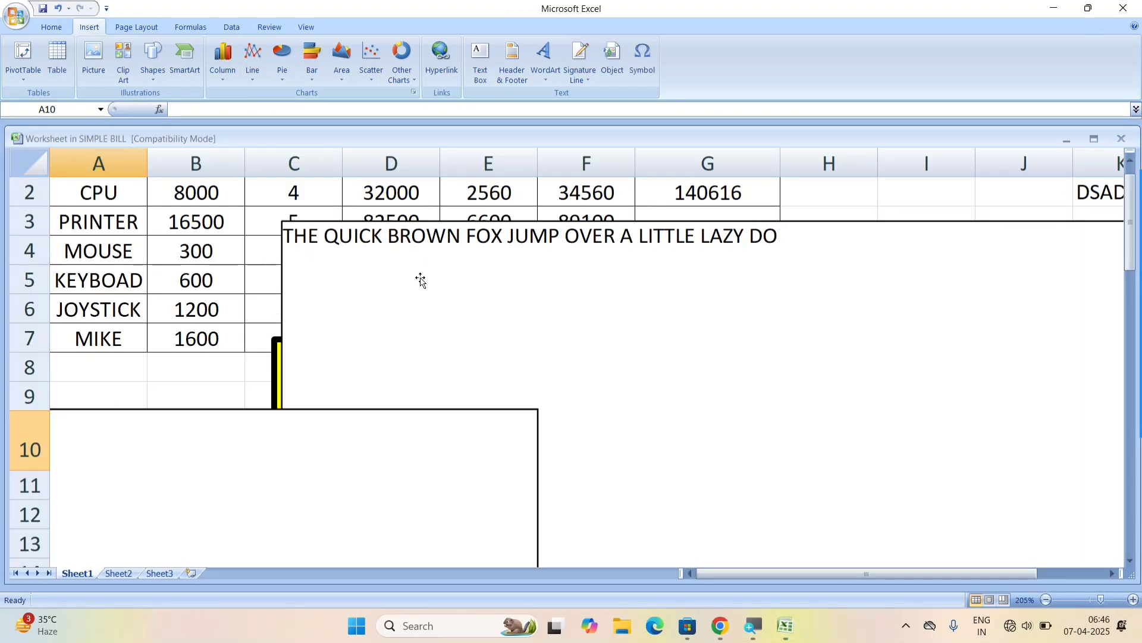
click(207, 300)
scroll(232, 275, down, 5)
scroll(235, 284, up, 4)
scroll(272, 265, up, 2)
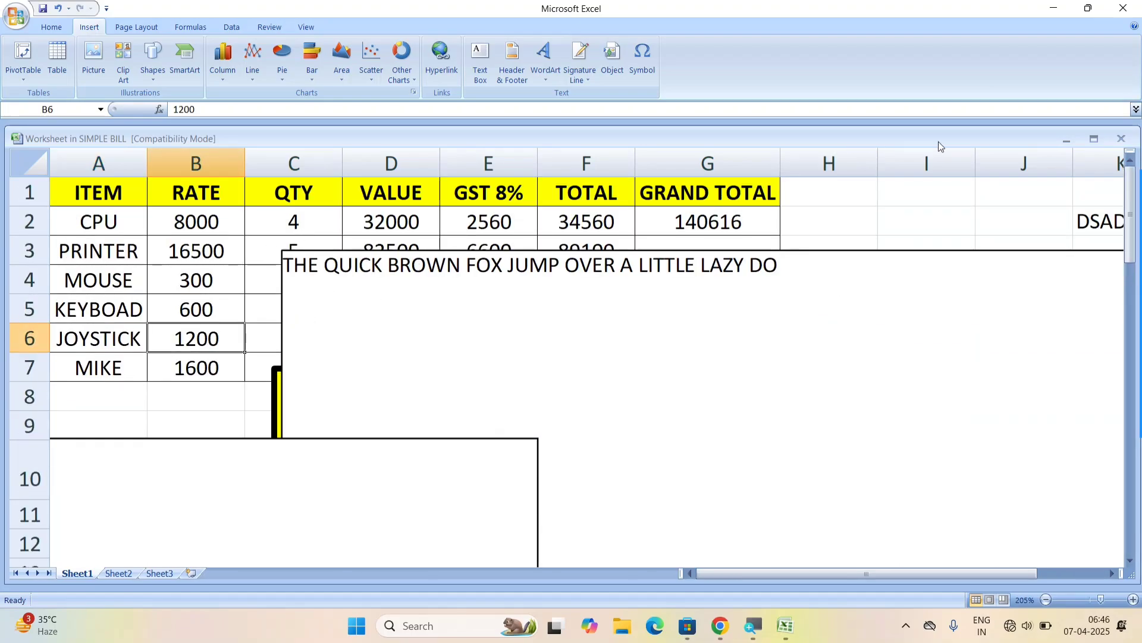
click(1121, 138)
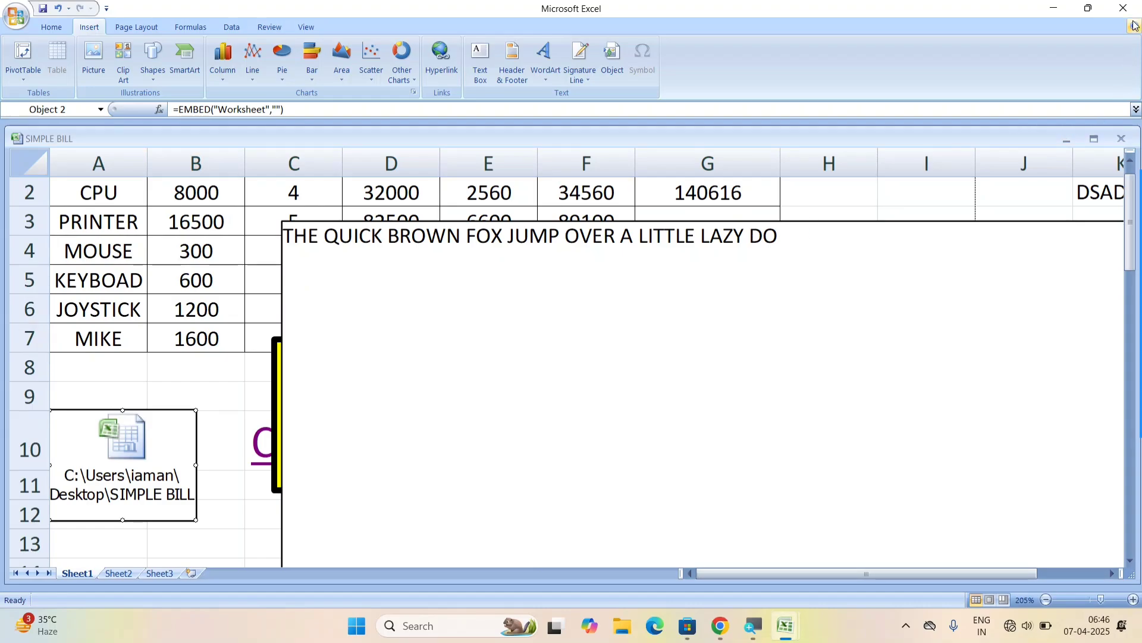
Step: Delete the embedded Word document and the yellow COMPUTER WordArt box from the sheet
click(501, 223)
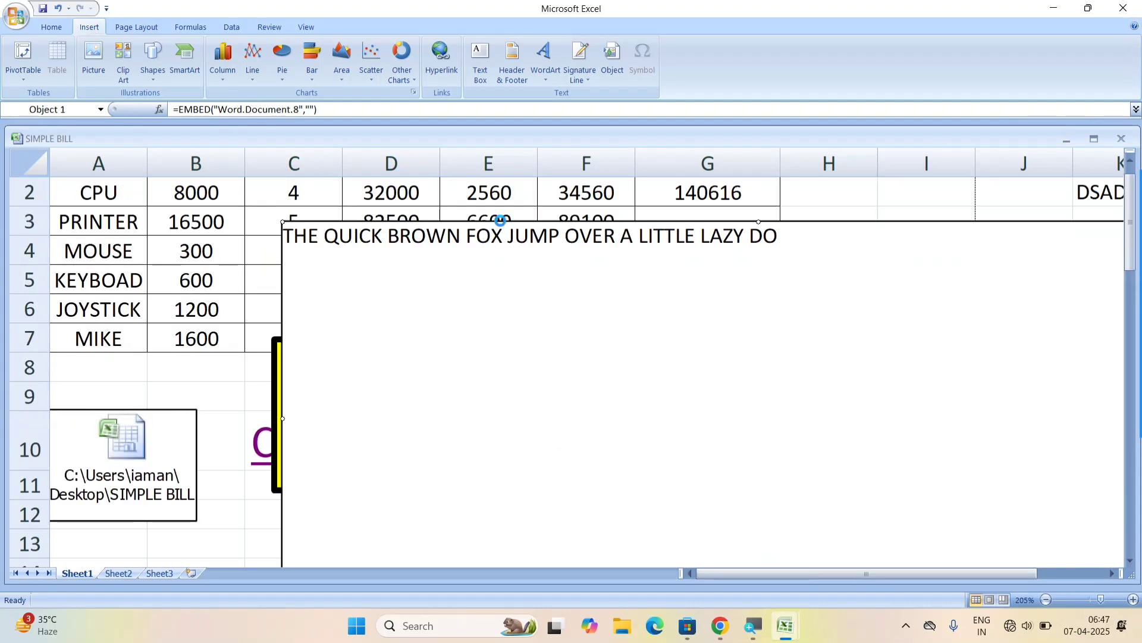
key(Delete)
click(645, 334)
key(Delete)
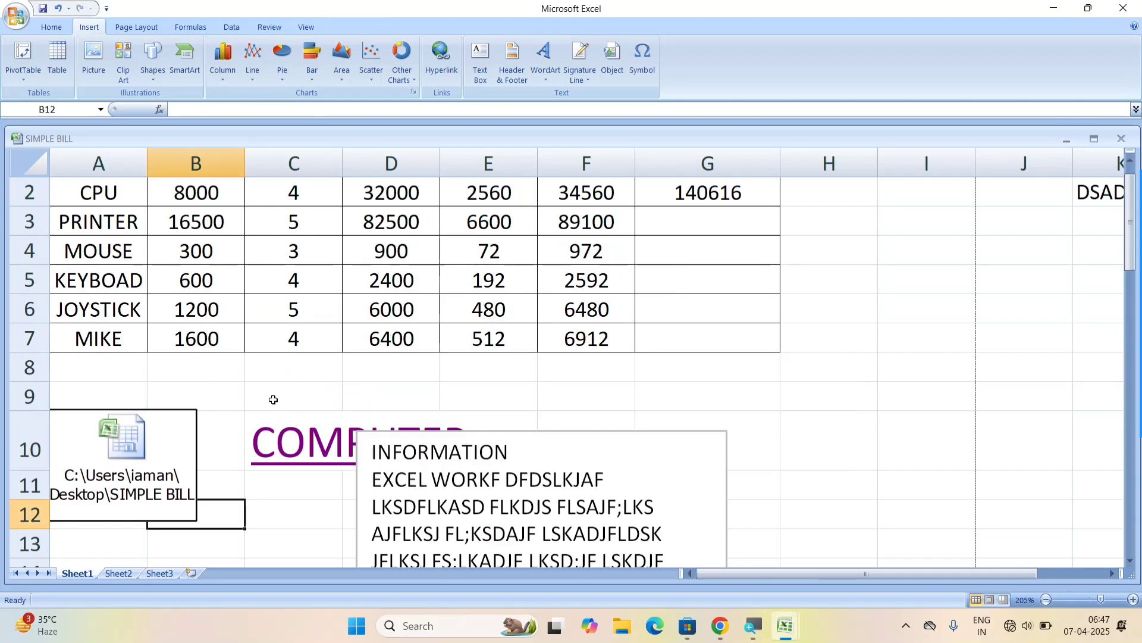
Step: Reopen the embedded SIMPLE BILL workbook from its icon and examine the bill data and objects down Sheet1
double_click(124, 442)
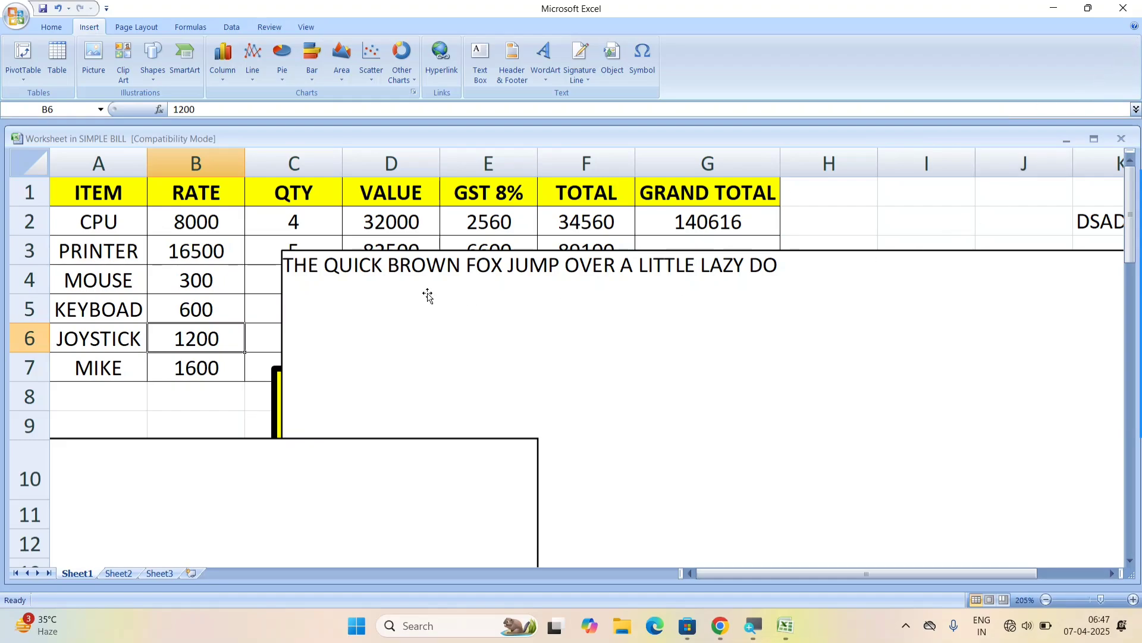
click(502, 400)
scroll(102, 422, down, 1)
scroll(305, 426, down, 7)
scroll(311, 426, up, 8)
click(240, 394)
scroll(362, 403, down, 4)
scroll(847, 447, up, 4)
scroll(594, 436, down, 9)
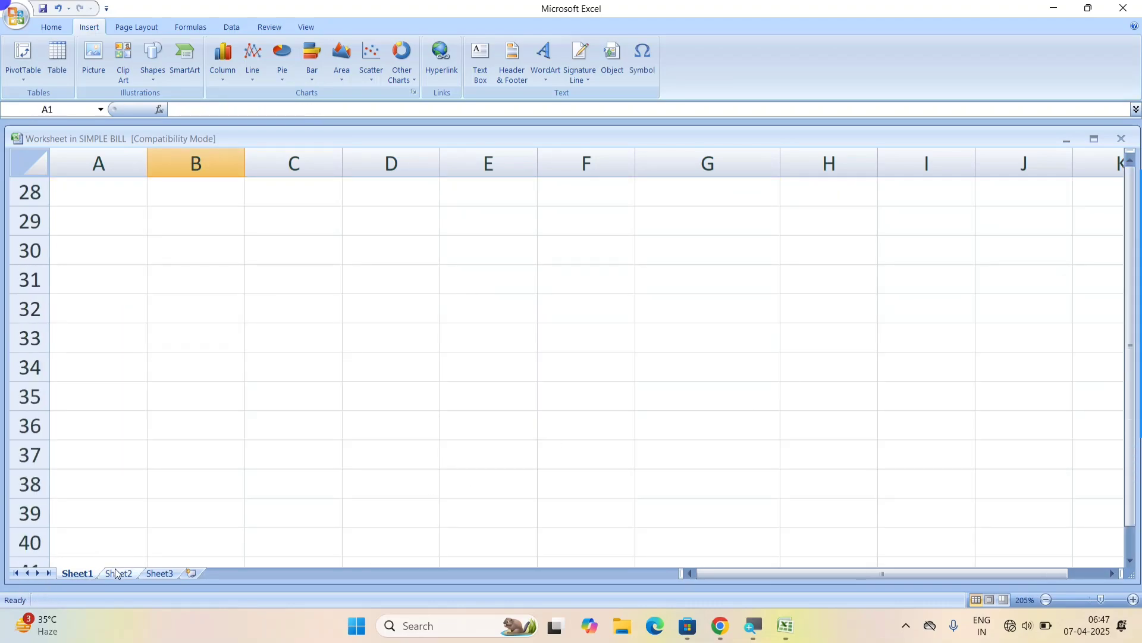
Step: On Sheet2 of the embedded workbook, choose the pexels 792381 (1) JPG image from Downloads as the source file for a new object
click(117, 573)
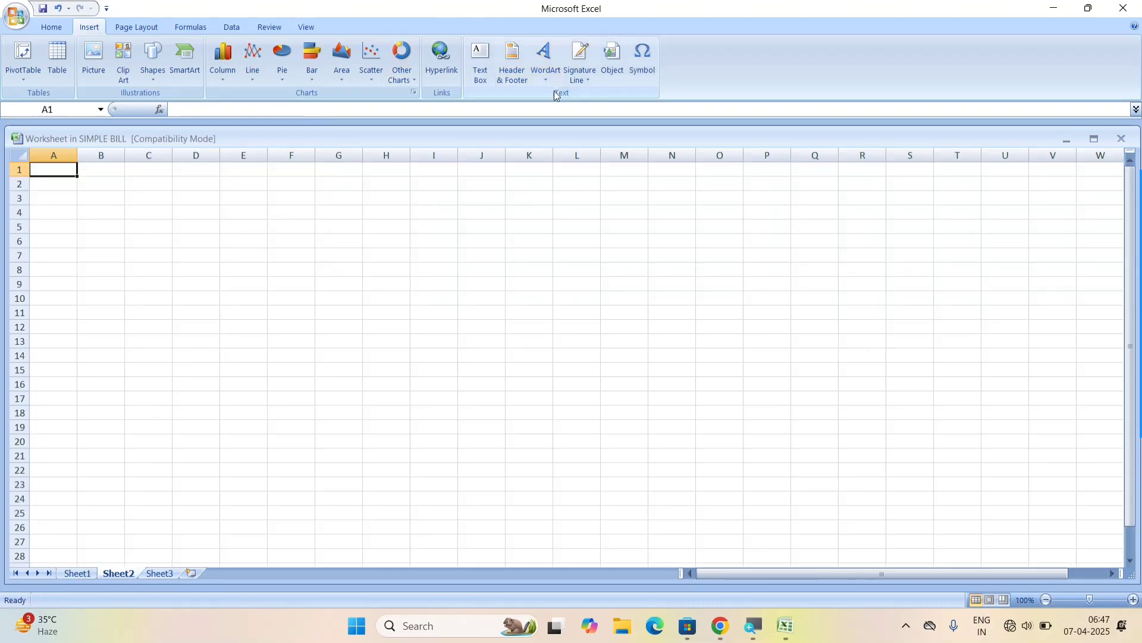
click(608, 78)
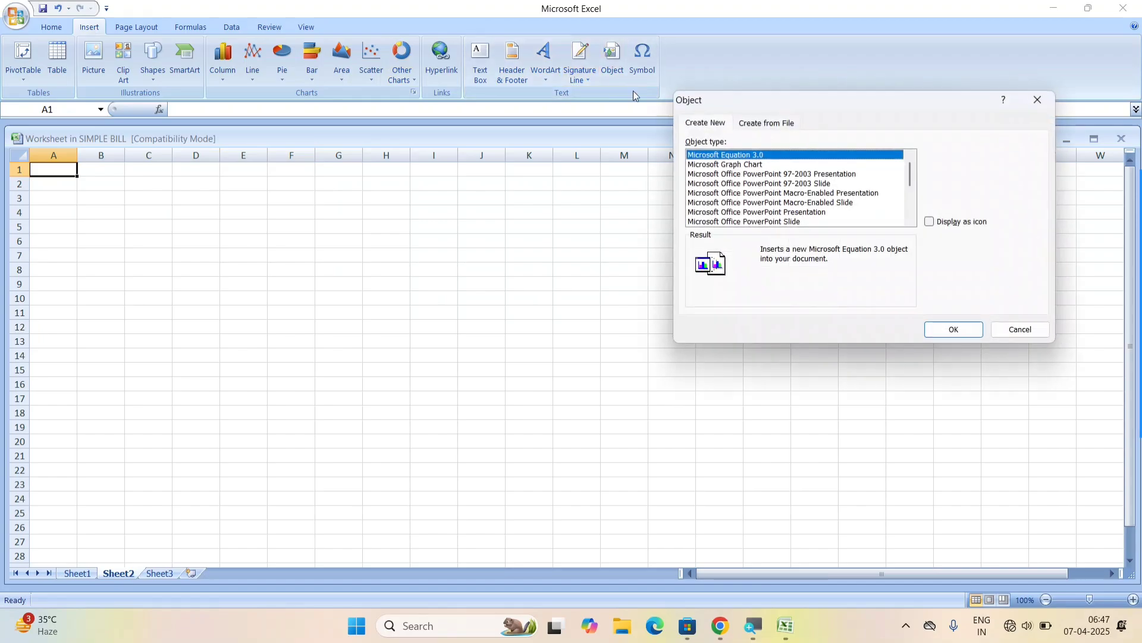
click(745, 123)
click(970, 157)
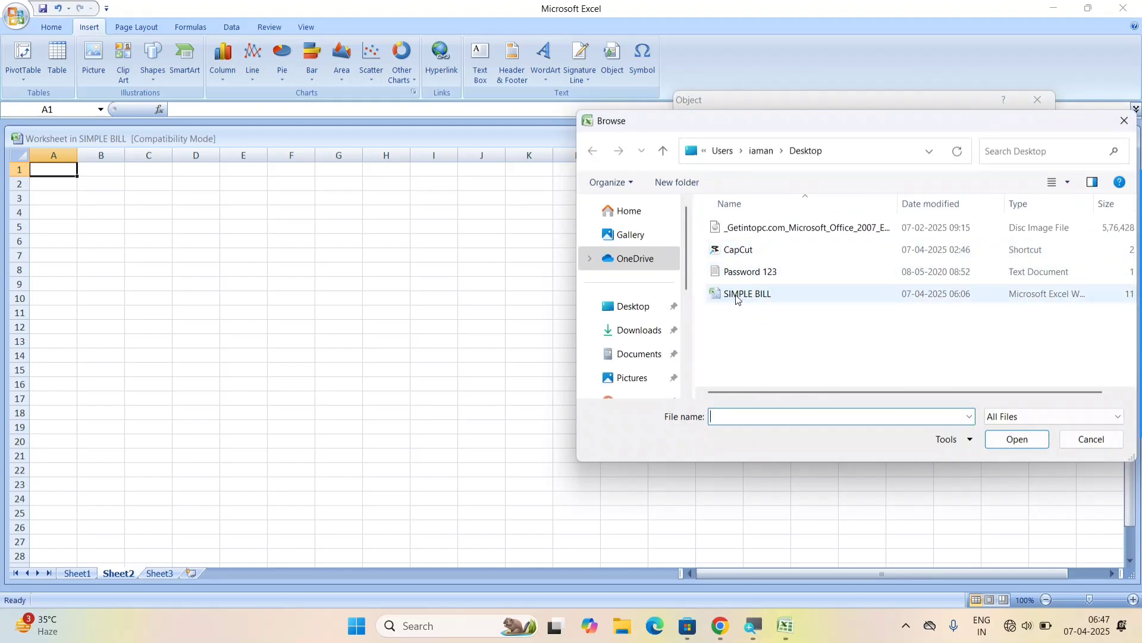
click(630, 309)
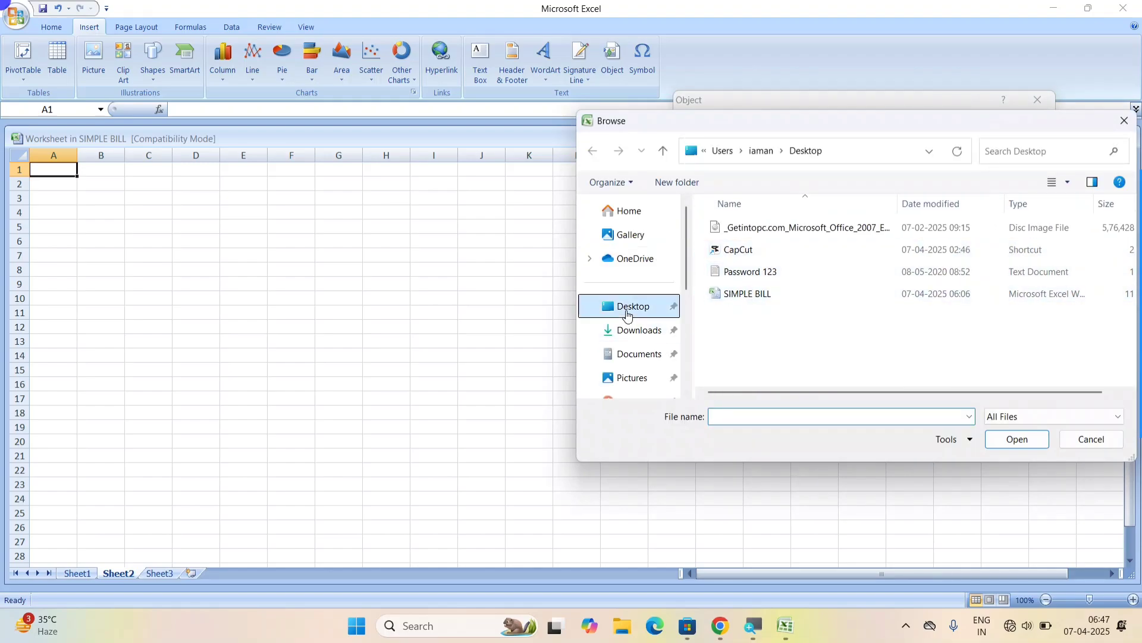
click(652, 355)
click(653, 331)
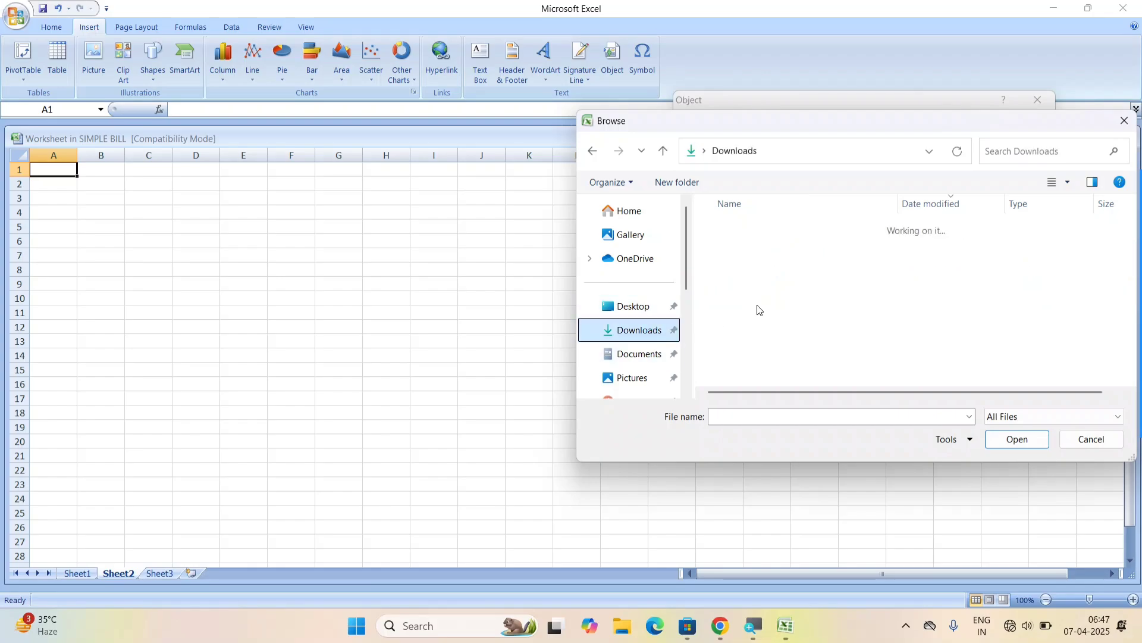
key(Escape)
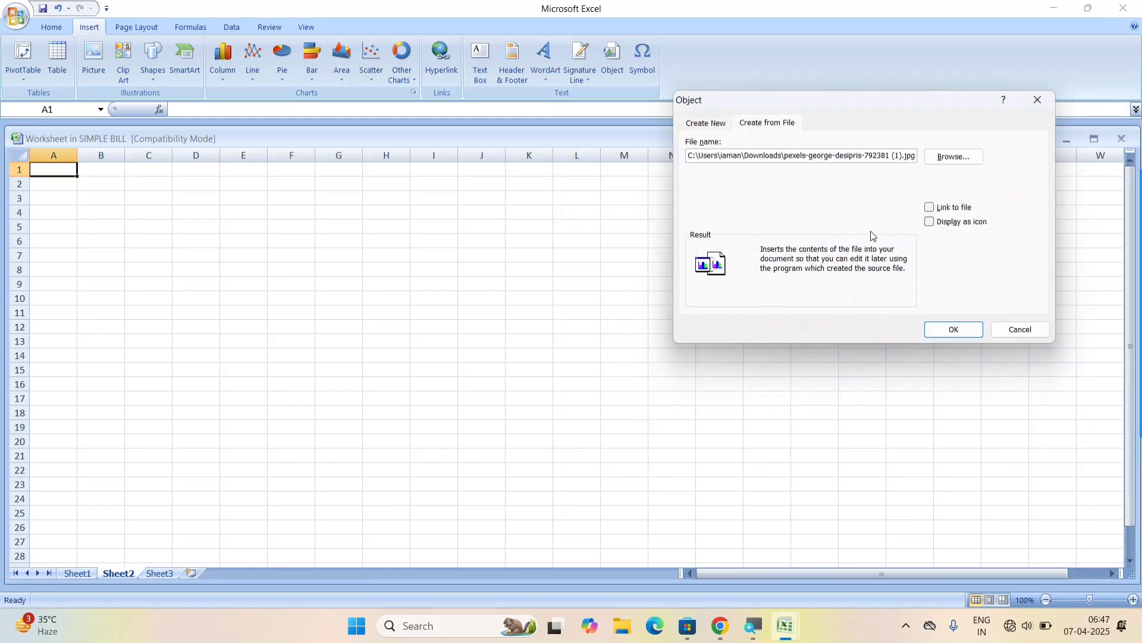
Step: Embed the JPG image with Display as icon off, and deselect it by selecting cell F24
click(934, 223)
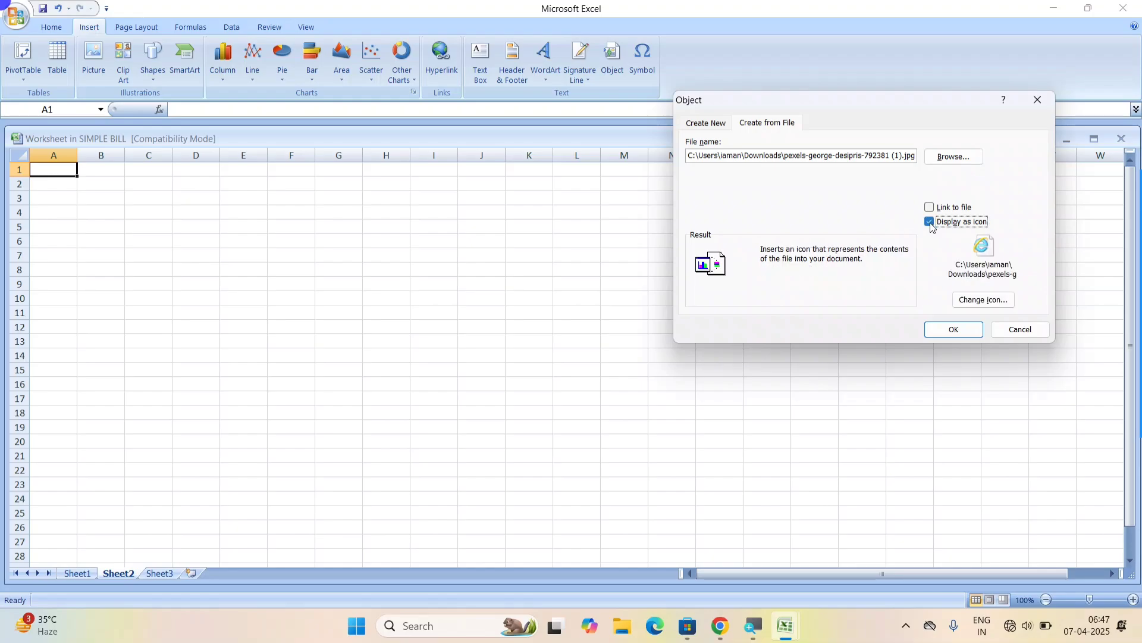
click(931, 222)
click(940, 326)
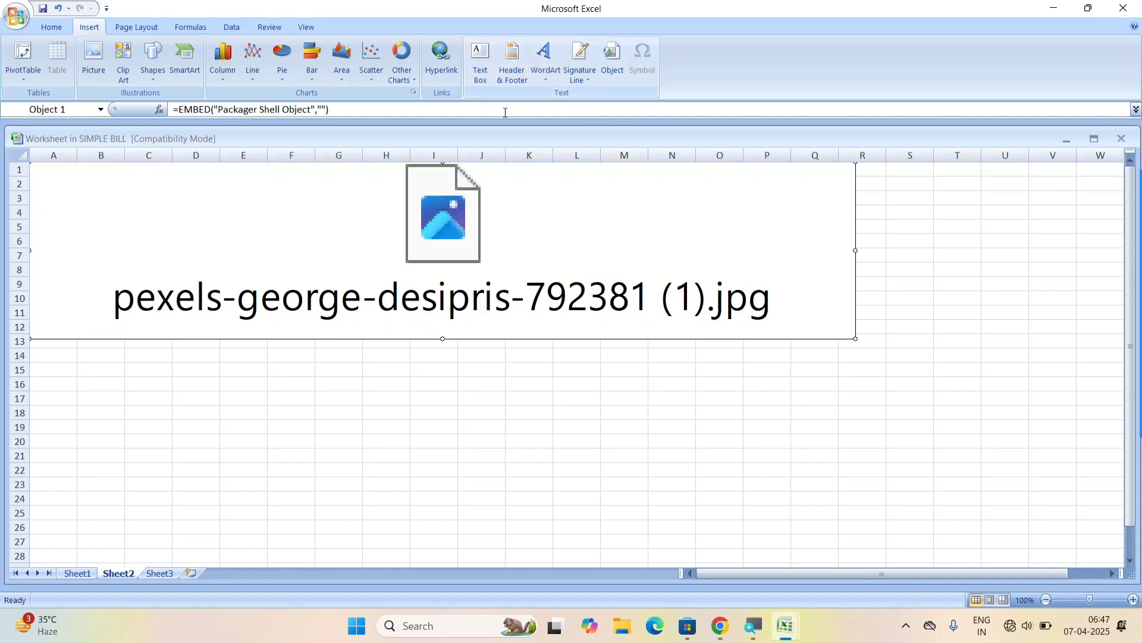
click(298, 505)
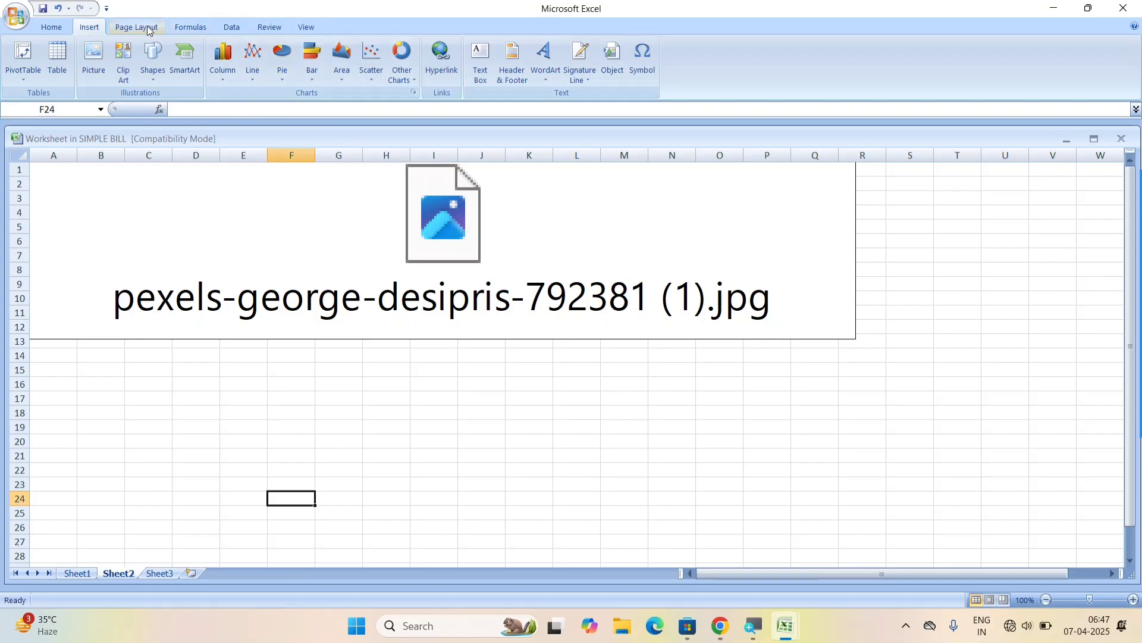
Step: Try to embed the SIMPLE BILL workbook from the Desktop as an object at cell F24 of Sheet2
click(611, 70)
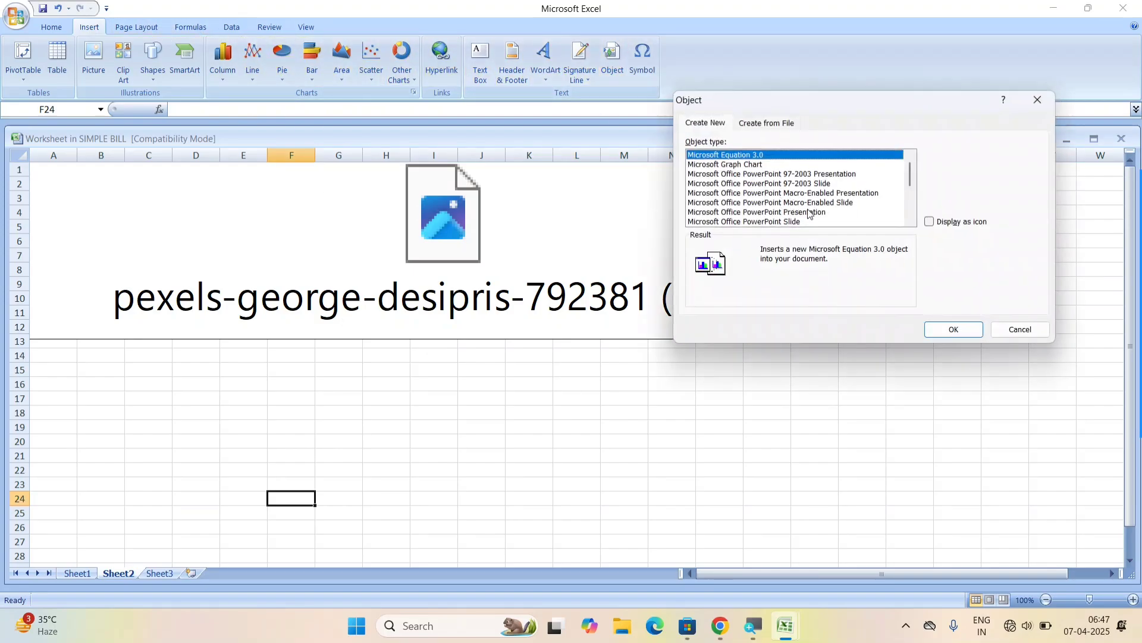
click(751, 121)
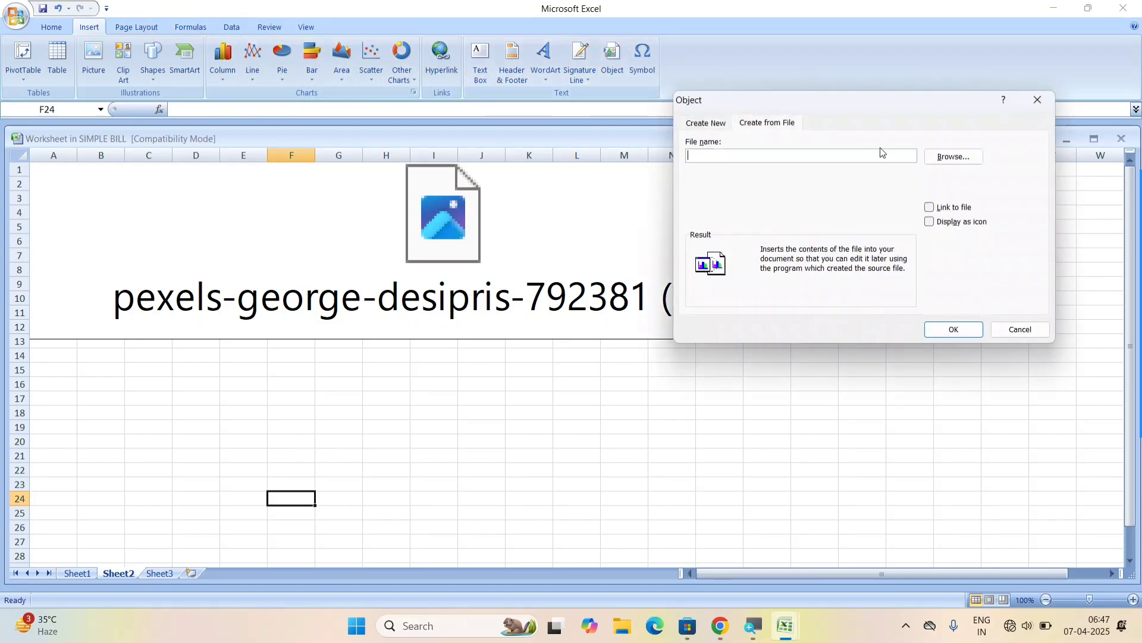
click(953, 157)
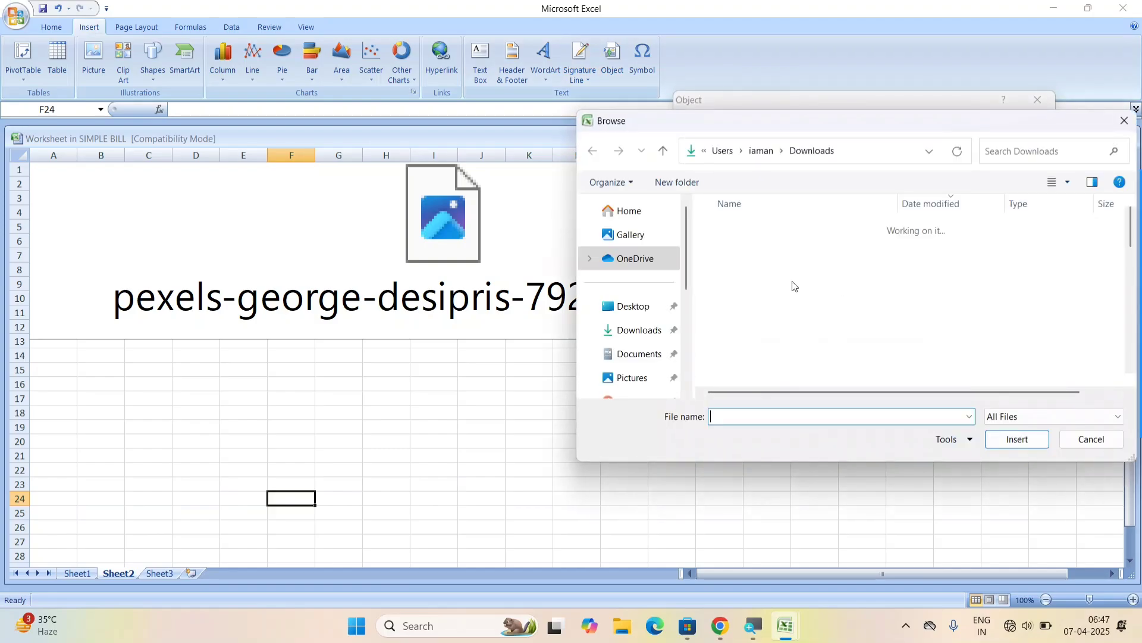
click(651, 353)
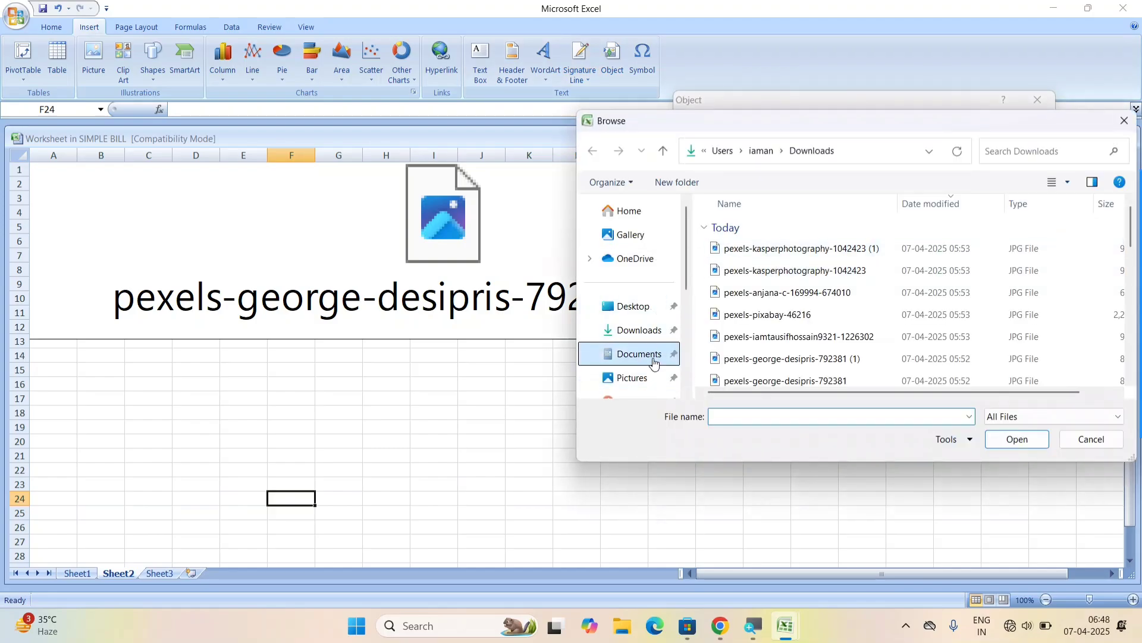
click(643, 306)
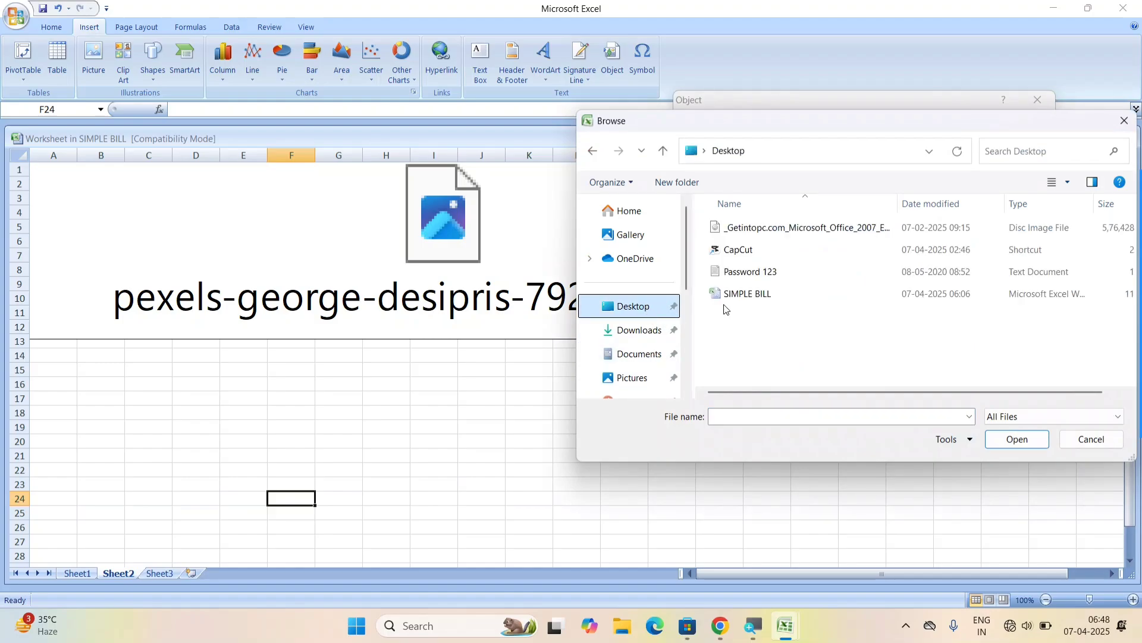
click(758, 294)
click(1015, 439)
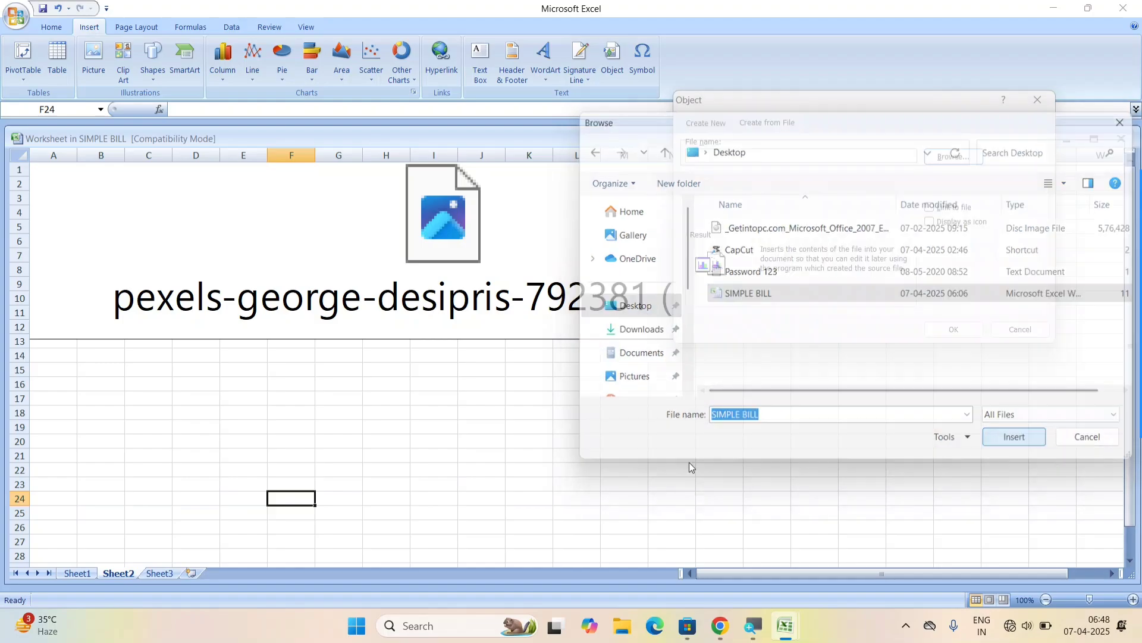
click(953, 329)
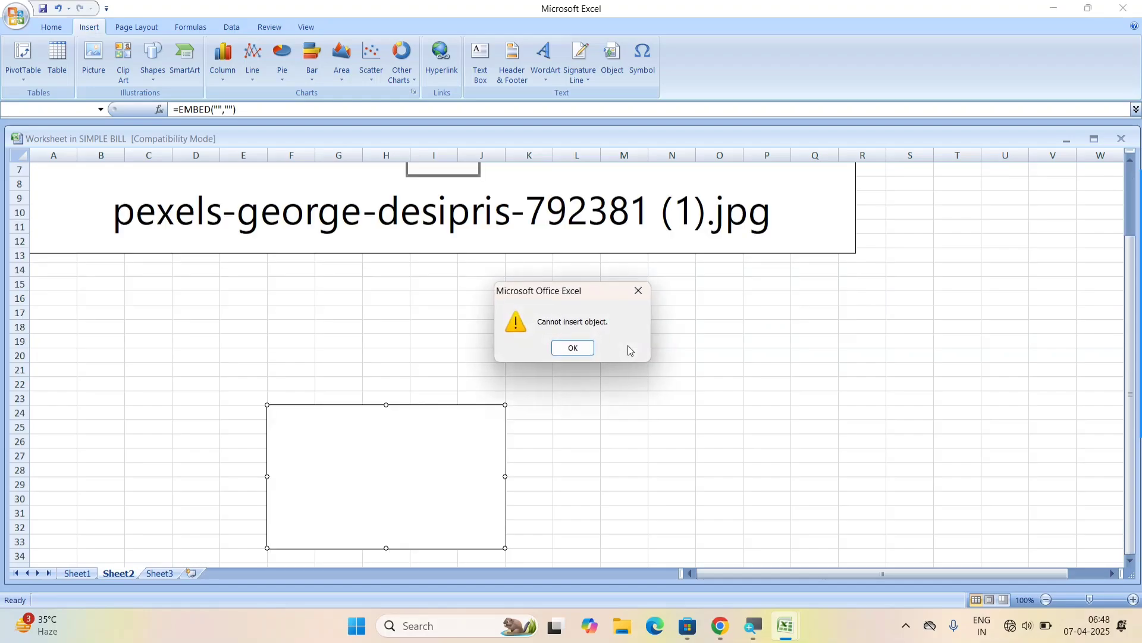
Step: Dismiss the failed object insertion and return to Sheet1 of the embedded worksheet
click(580, 354)
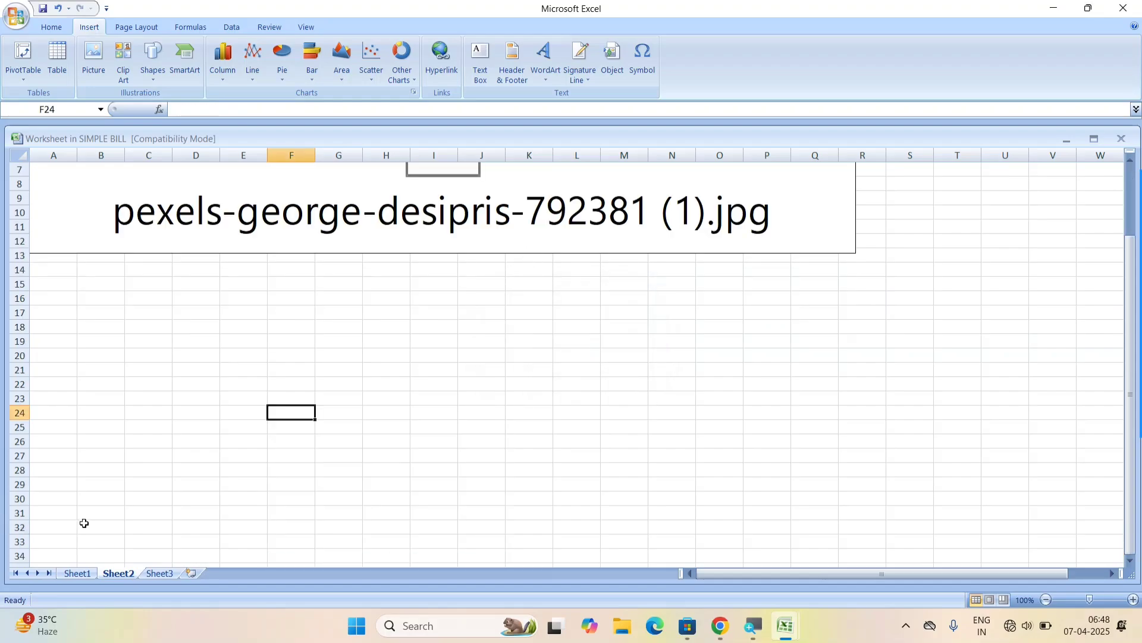
click(88, 576)
scroll(323, 349, up, 9)
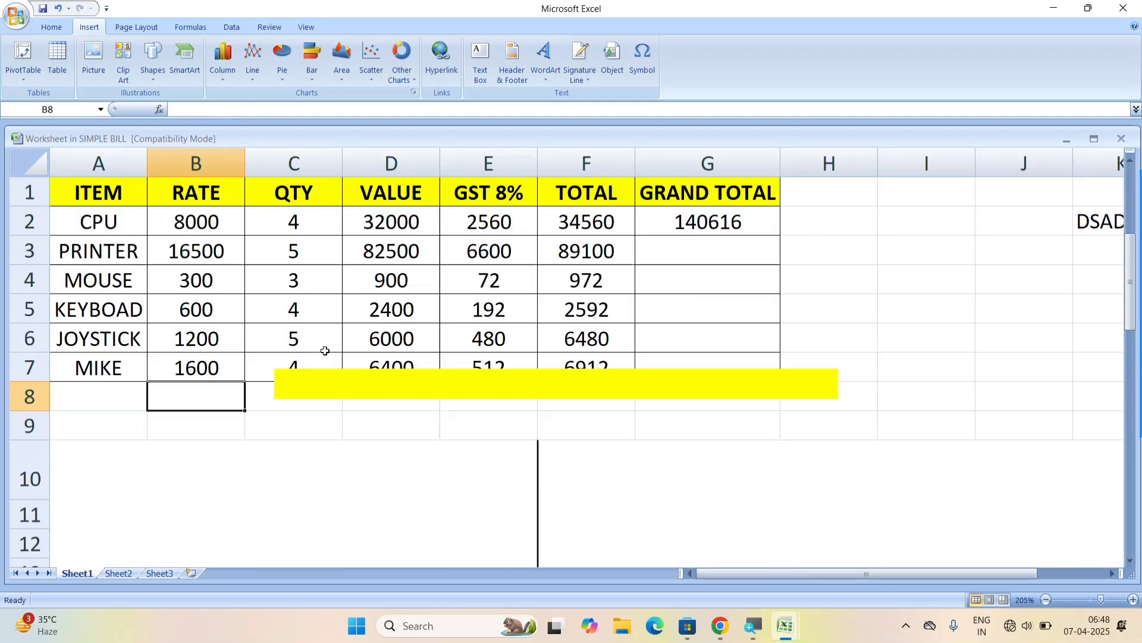
Step: Close the embedded worksheet, the SIMPLE BILL workbook and Book3, and maximize Book2
click(1121, 157)
click(1122, 139)
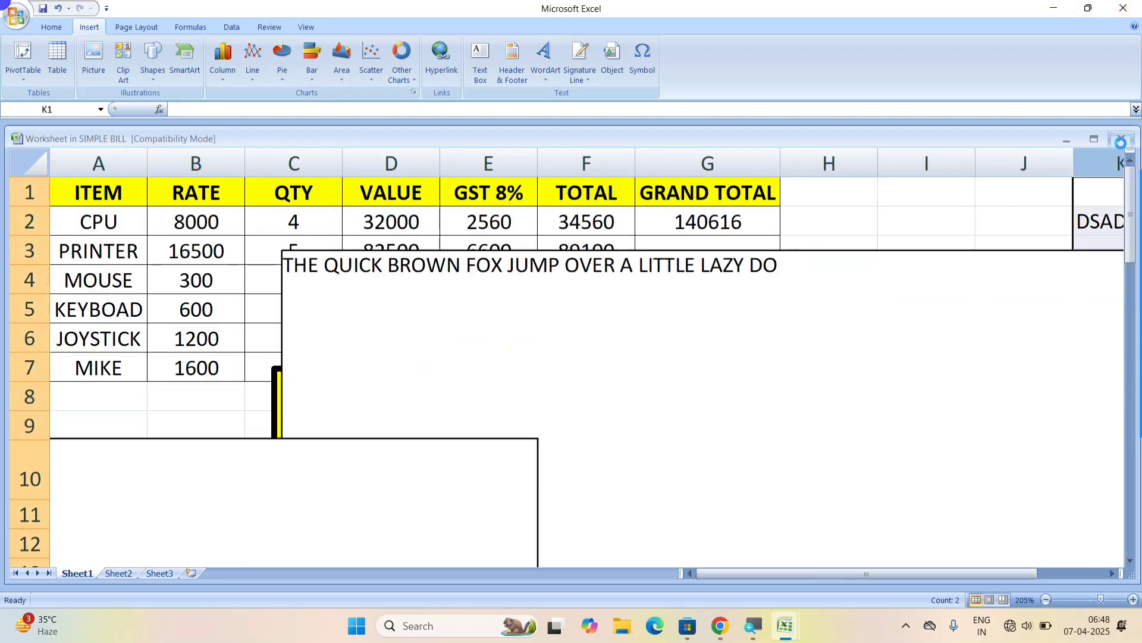
click(1121, 138)
click(550, 348)
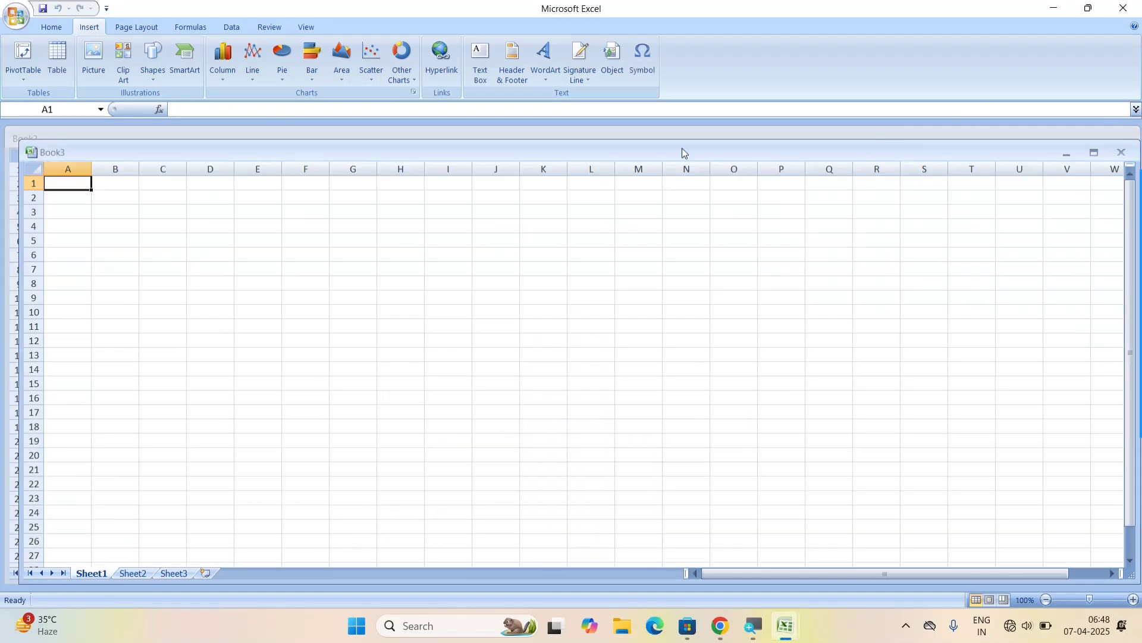
click(1121, 153)
click(1094, 138)
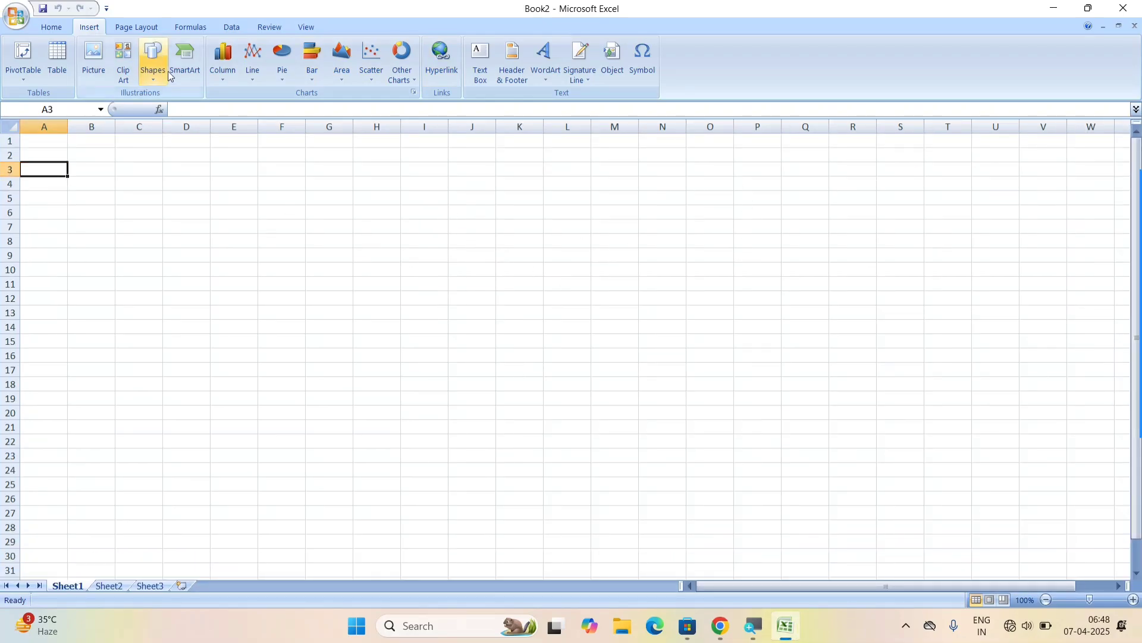
Step: Embed the SIMPLE BILL workbook from the Desktop as an object at cell A3 of Book2, with its contents shown
click(616, 66)
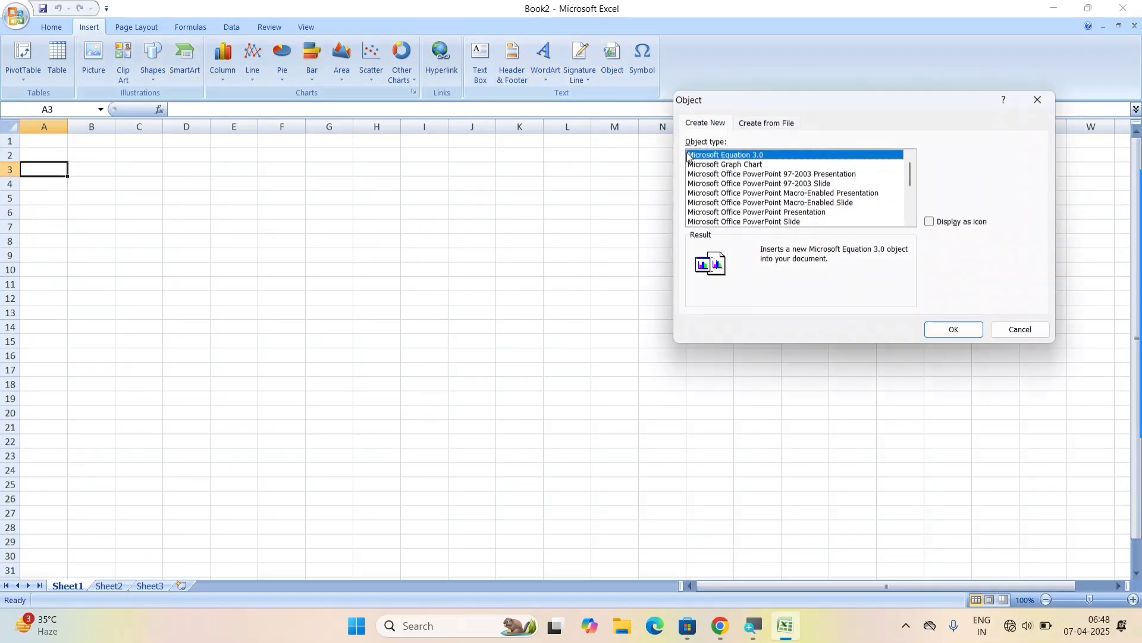
click(761, 122)
click(975, 156)
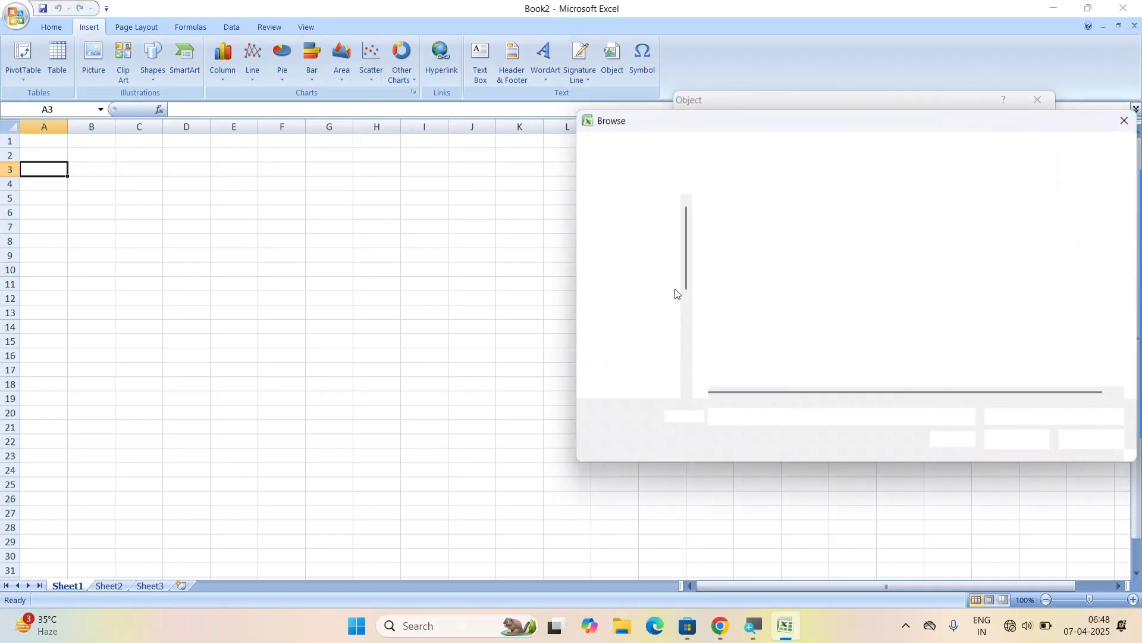
click(816, 293)
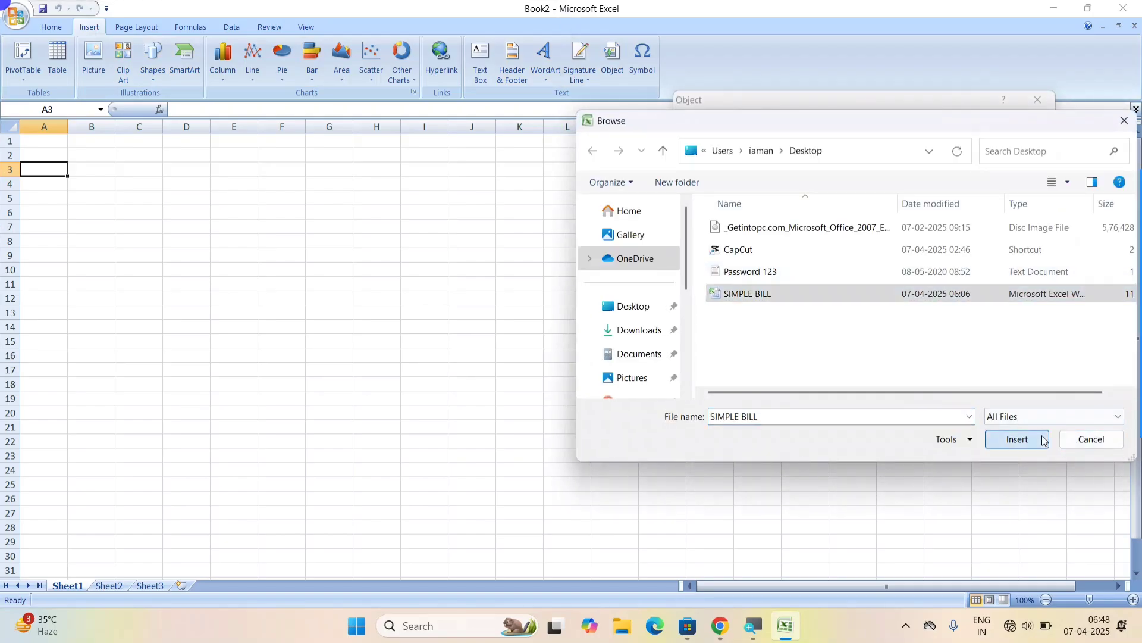
click(1016, 439)
click(953, 329)
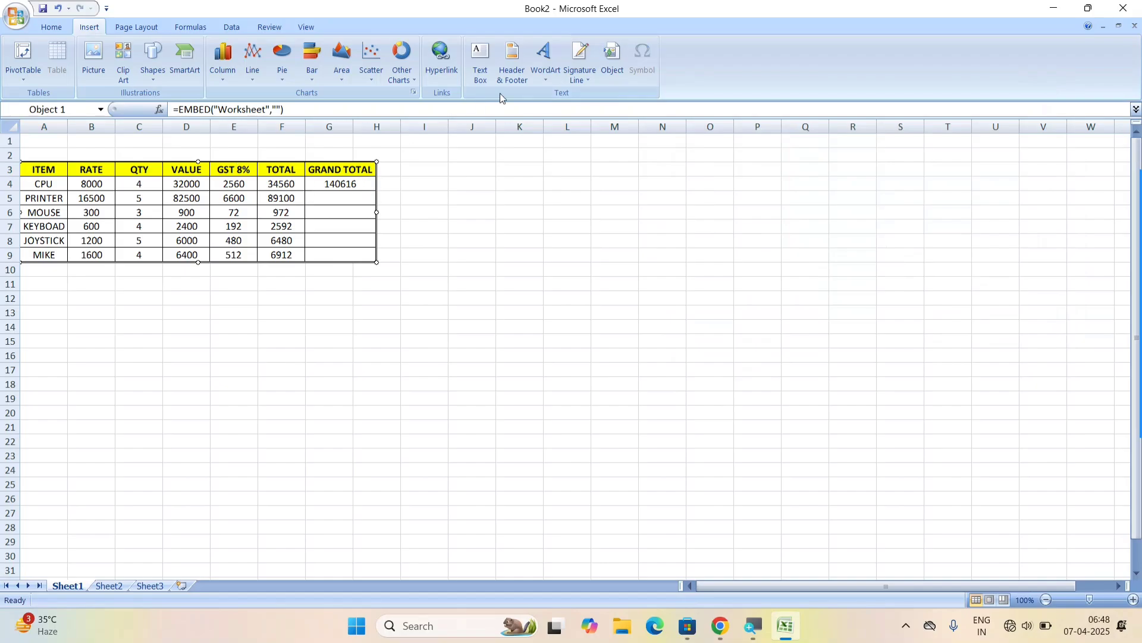
Step: Embed the SIMPLE BILL workbook from the Desktop a second time, with Display as icon on
click(613, 60)
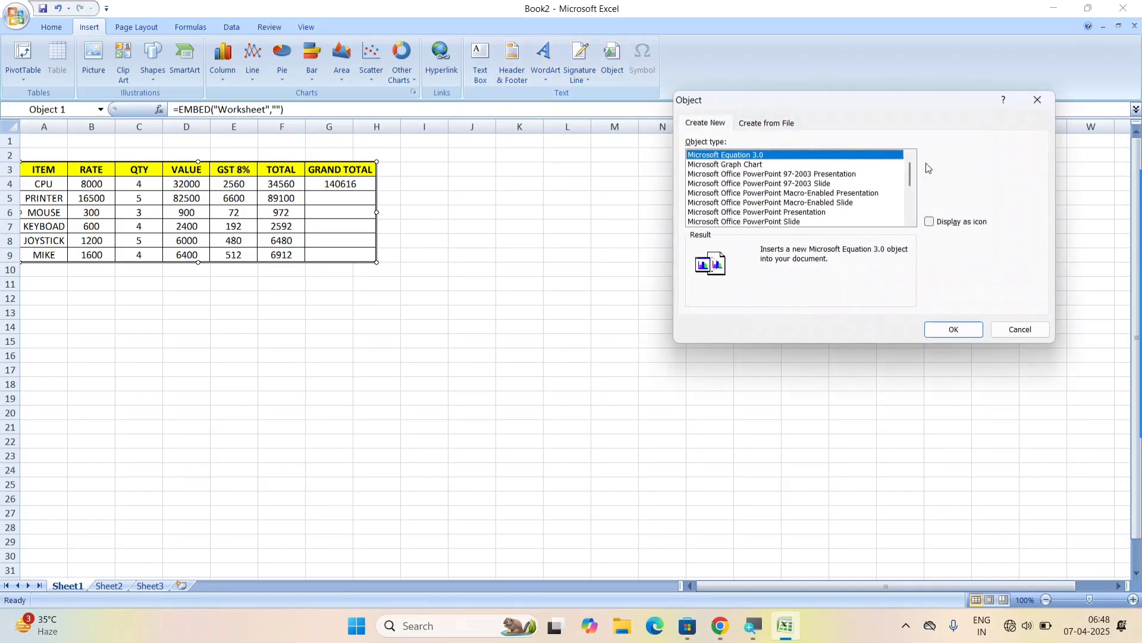
click(784, 123)
click(953, 157)
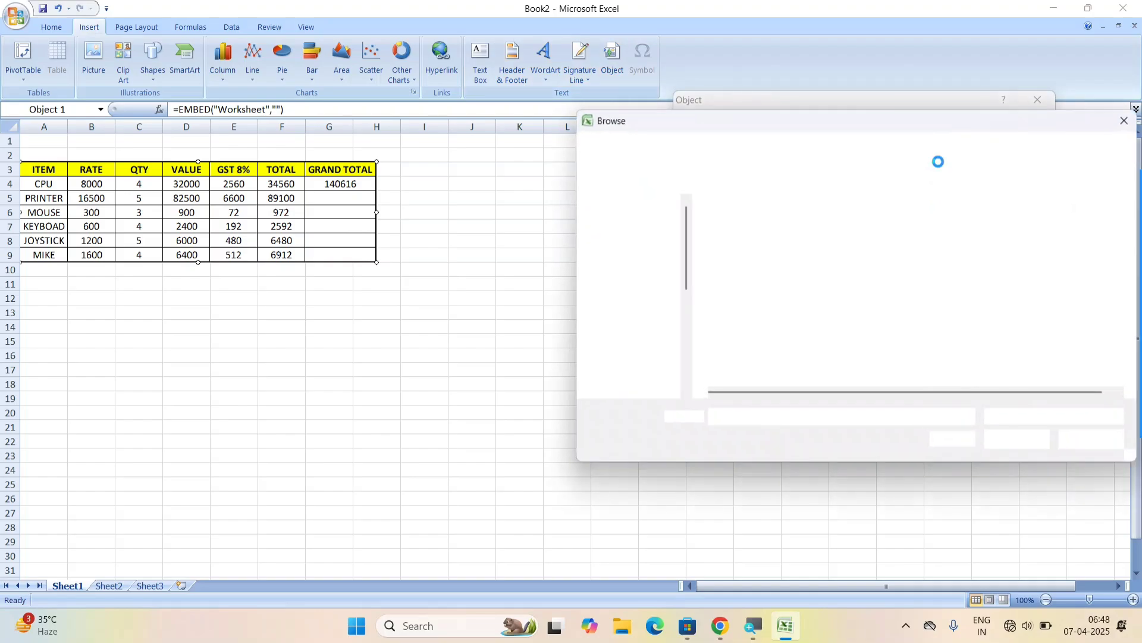
double_click(833, 294)
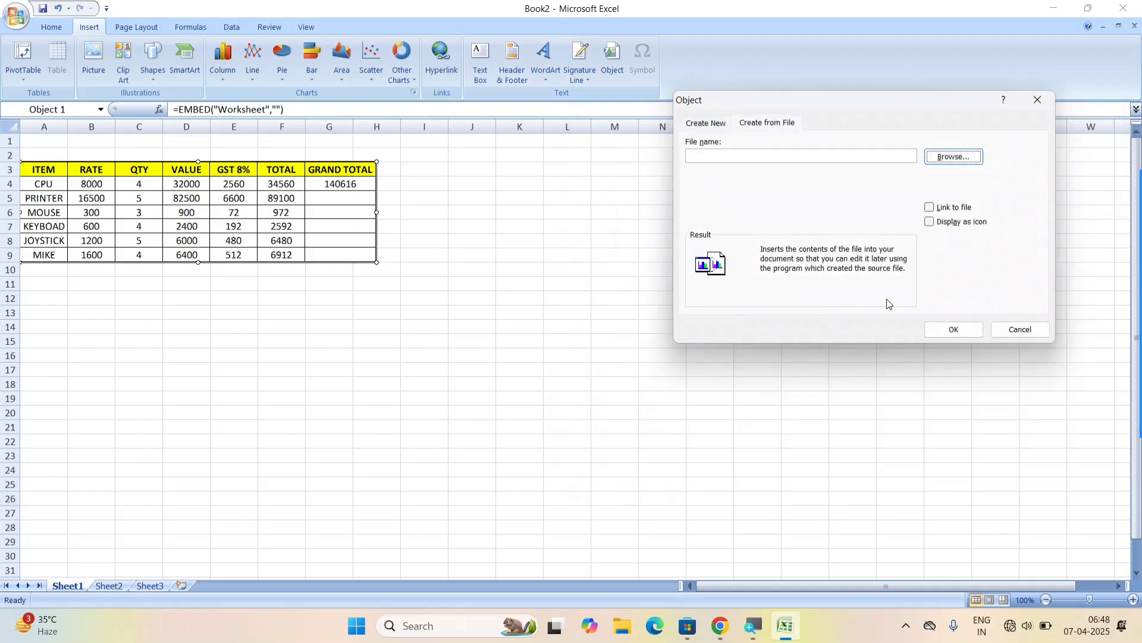
click(930, 222)
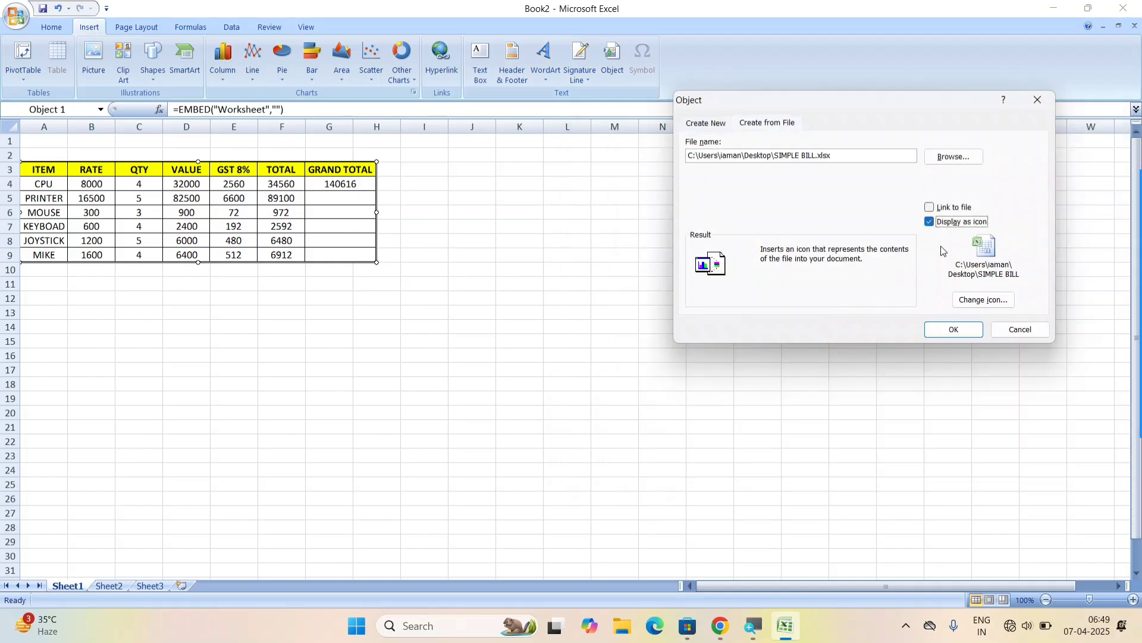
click(949, 329)
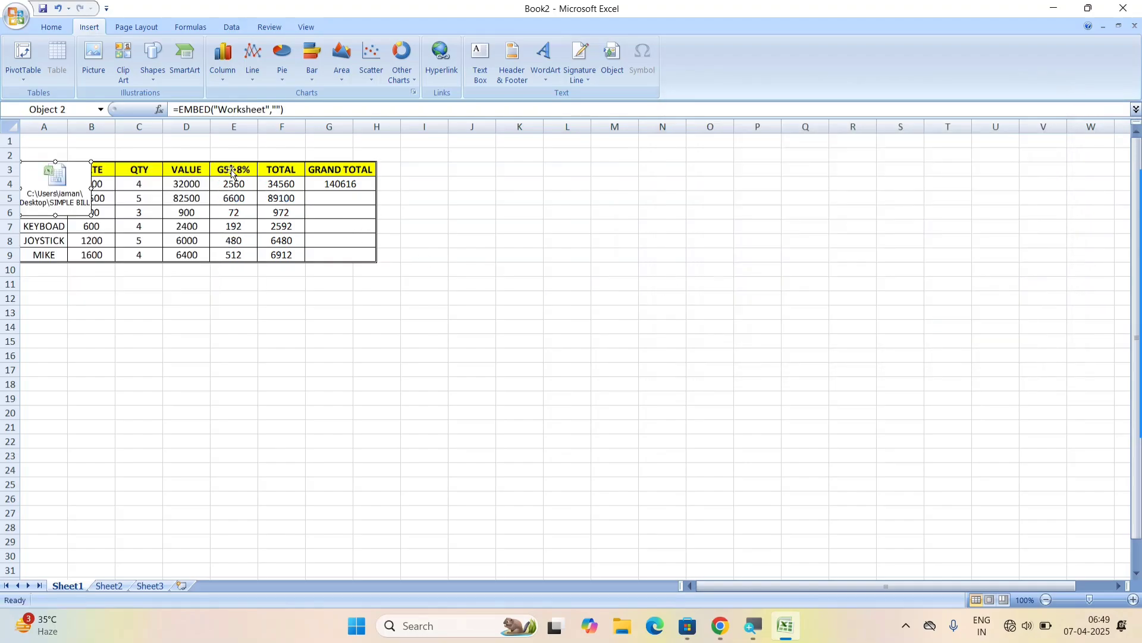
Step: Move the SIMPLE BILL icon to the right of the bill table, then open its embedded worksheet for viewing and close it
drag(54, 176, 459, 217)
click(556, 296)
double_click(461, 223)
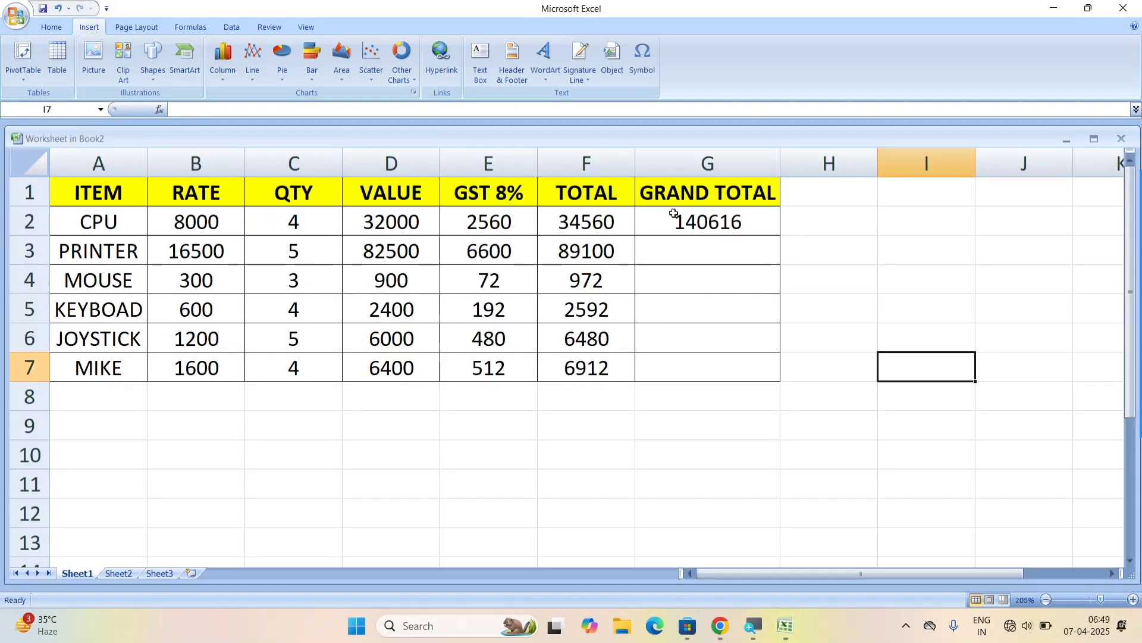
click(1122, 138)
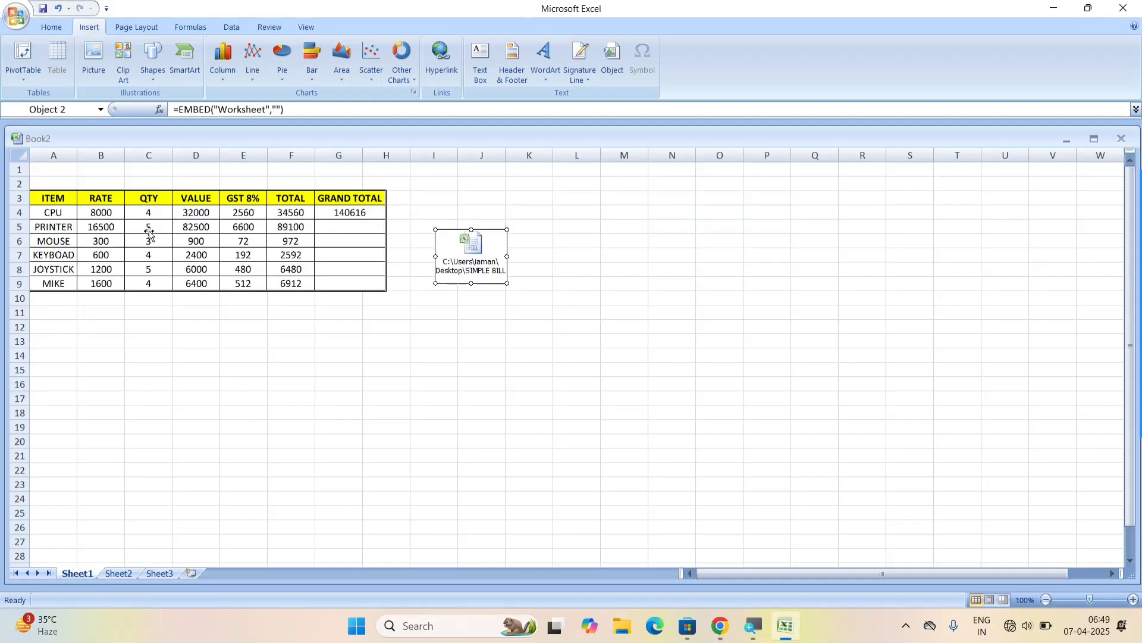
Step: Reposition the embedded bill table to the left of the icon, covering about rows 5 to 12 from column A to H
drag(69, 196, 244, 263)
click(443, 442)
drag(327, 273, 211, 245)
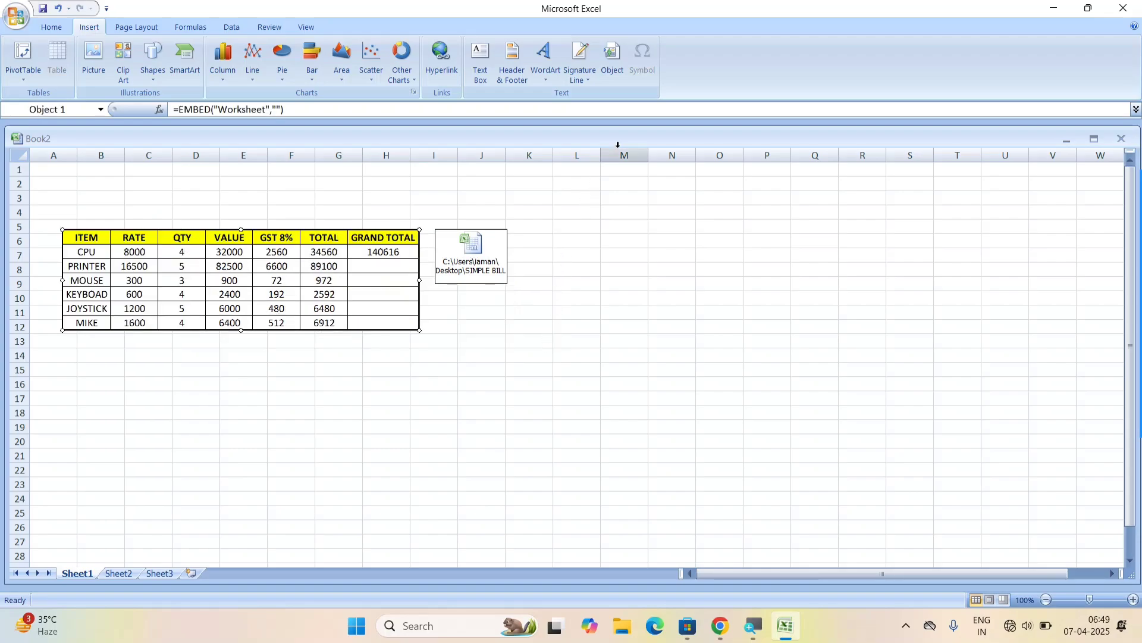
Step: Start inserting a symbol in cell N6 and set the symbol font to Wingdings
click(672, 238)
click(641, 65)
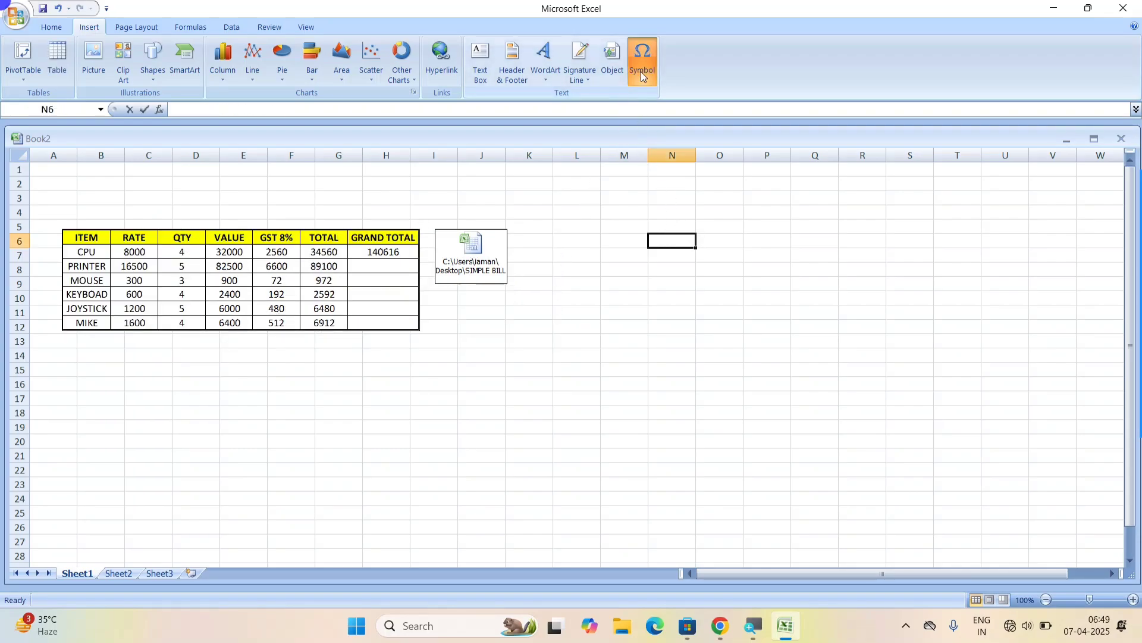
click(874, 191)
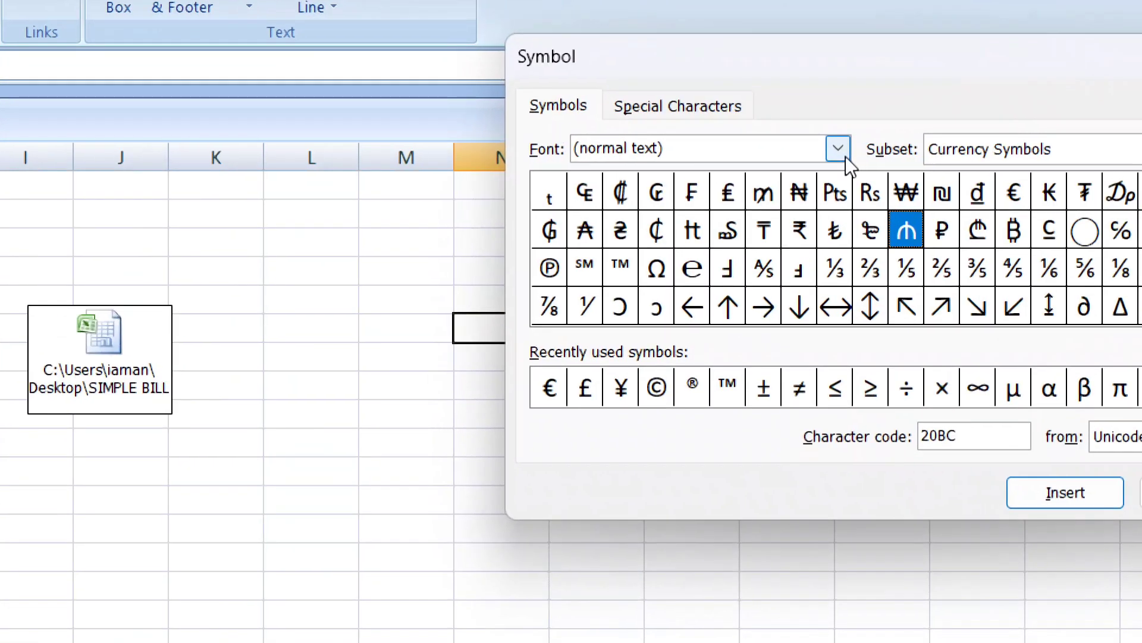
click(837, 149)
scroll(637, 265, down, 10)
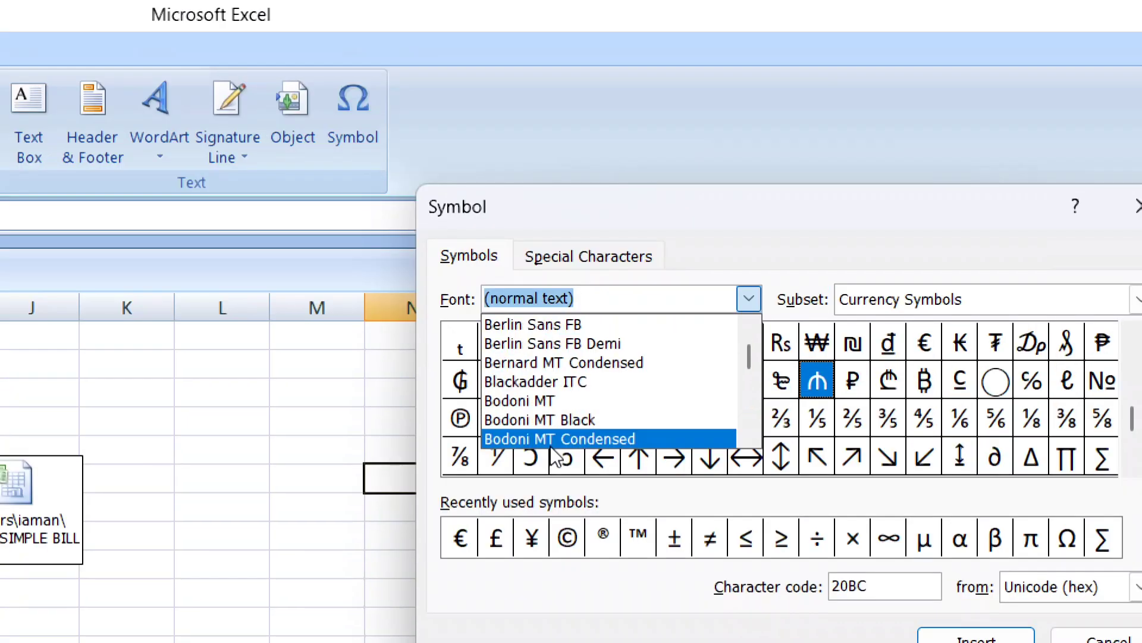
scroll(548, 416, down, 8)
text(WIND)
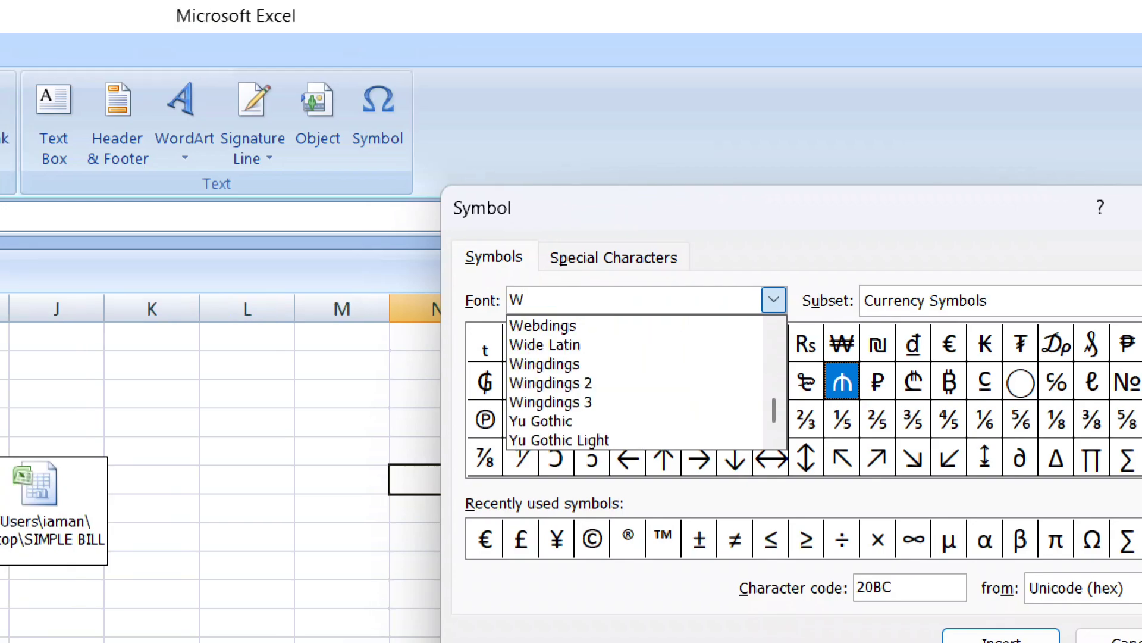
text(GDINW)
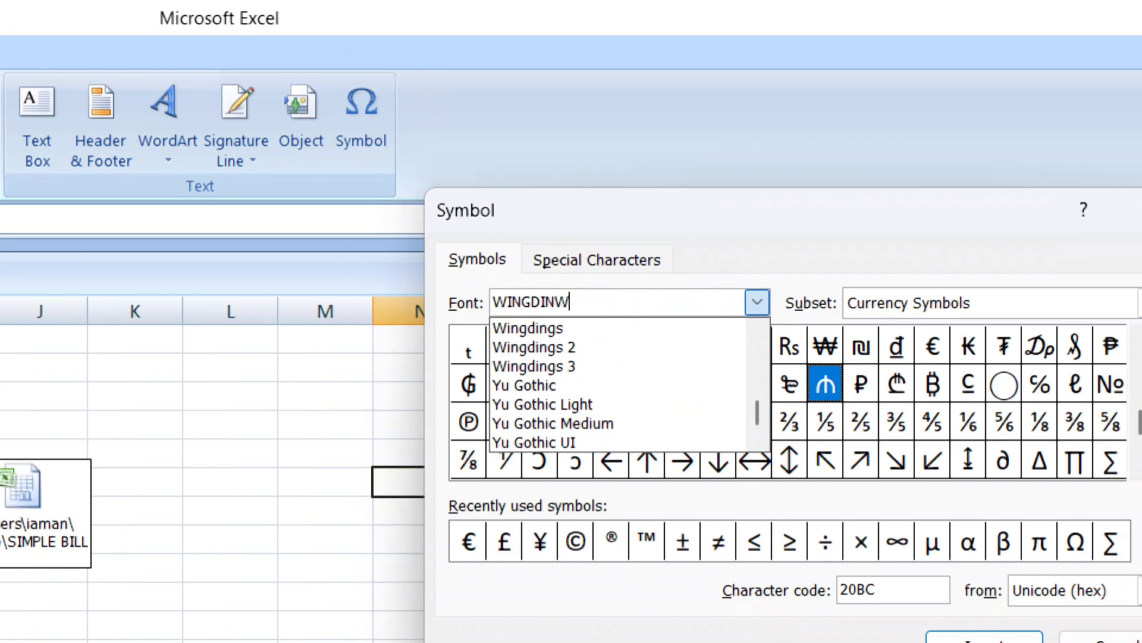
key(BackSpace)
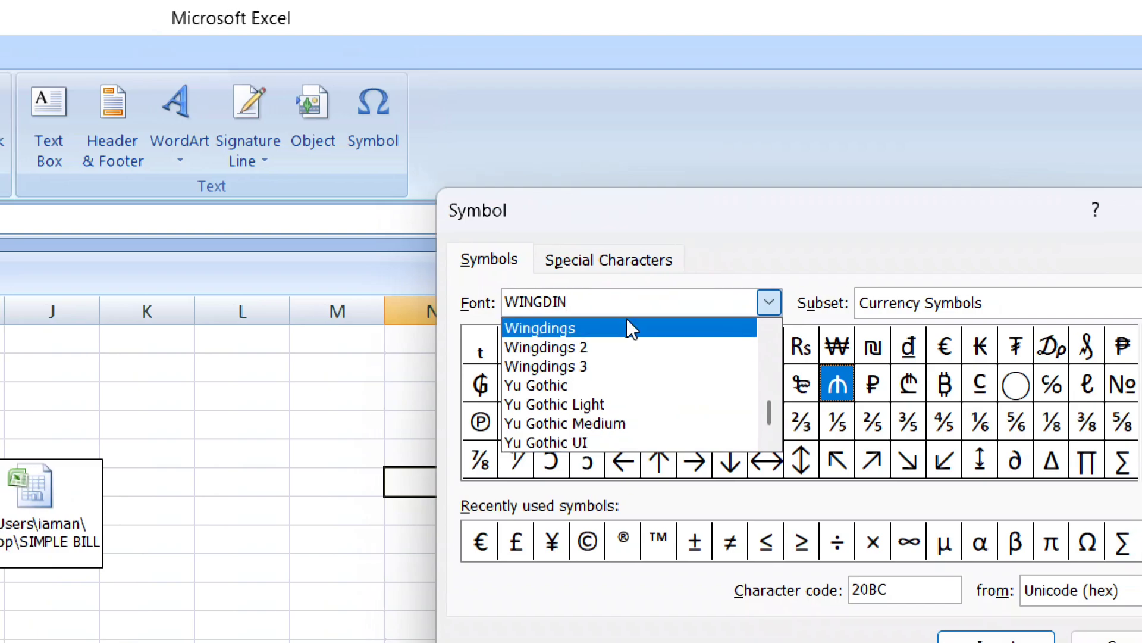
click(626, 328)
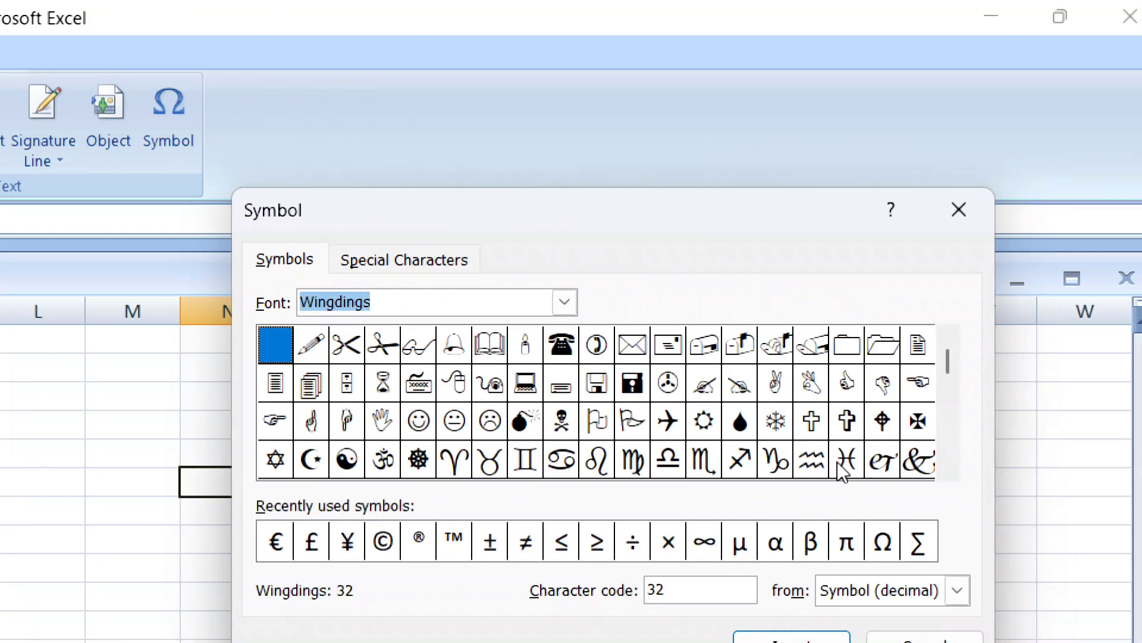
Step: Insert the Wingdings drop symbol, character code 83, three times in cell N6
click(740, 421)
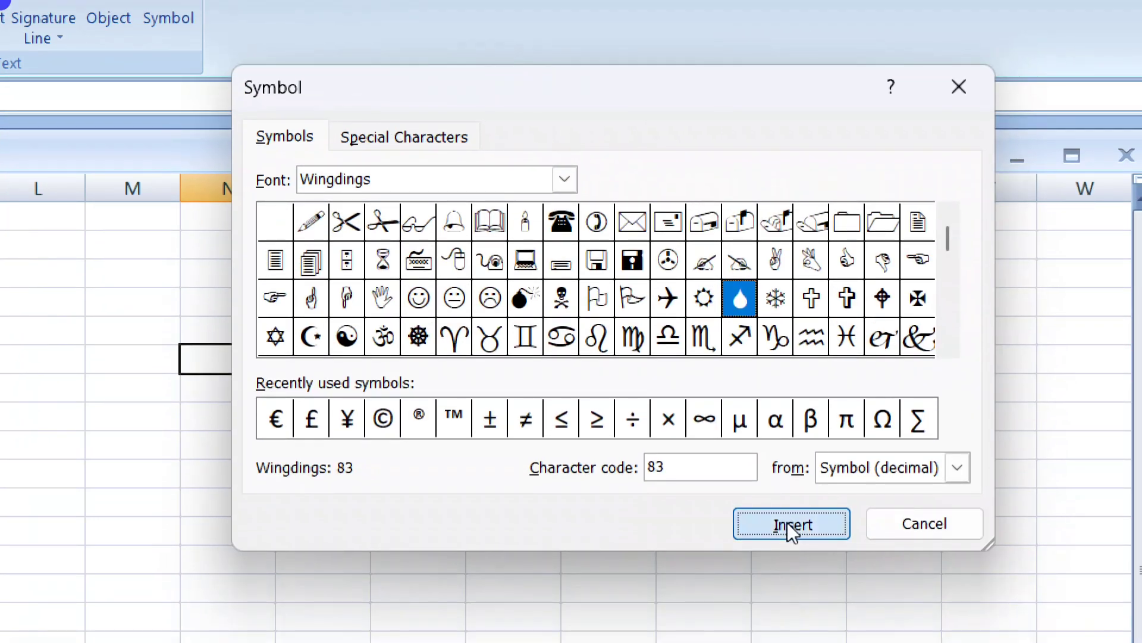
click(787, 523)
click(787, 522)
click(787, 522)
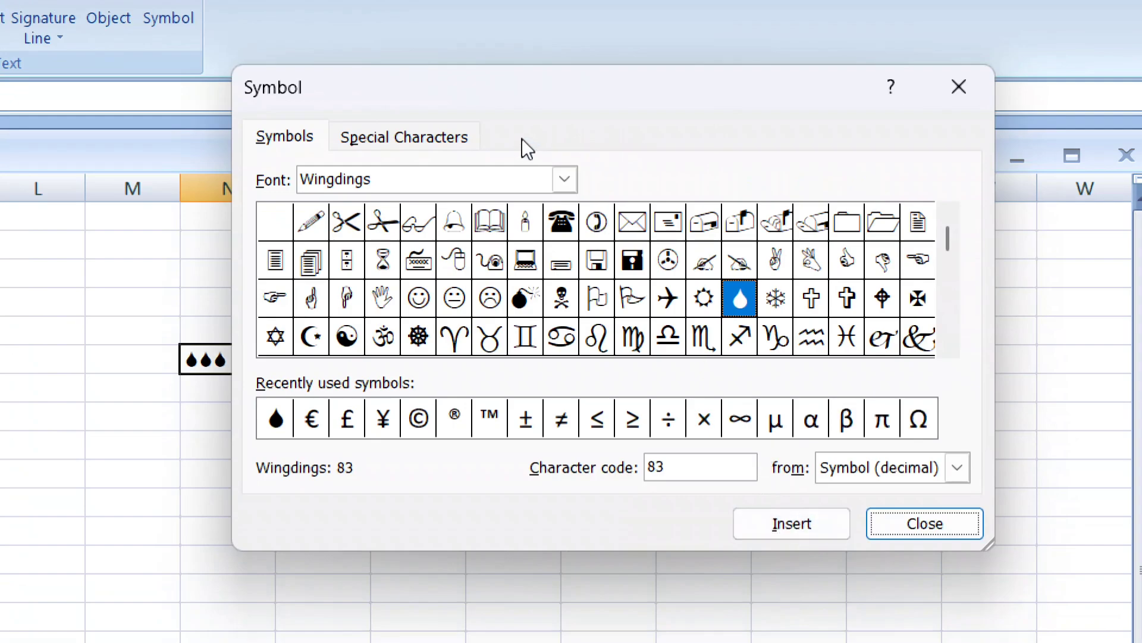
Step: Add two Wingdings envelopes (code 42) and one eyeglasses symbol (code 36) after the drops, and finish the cell entry
click(649, 223)
click(776, 532)
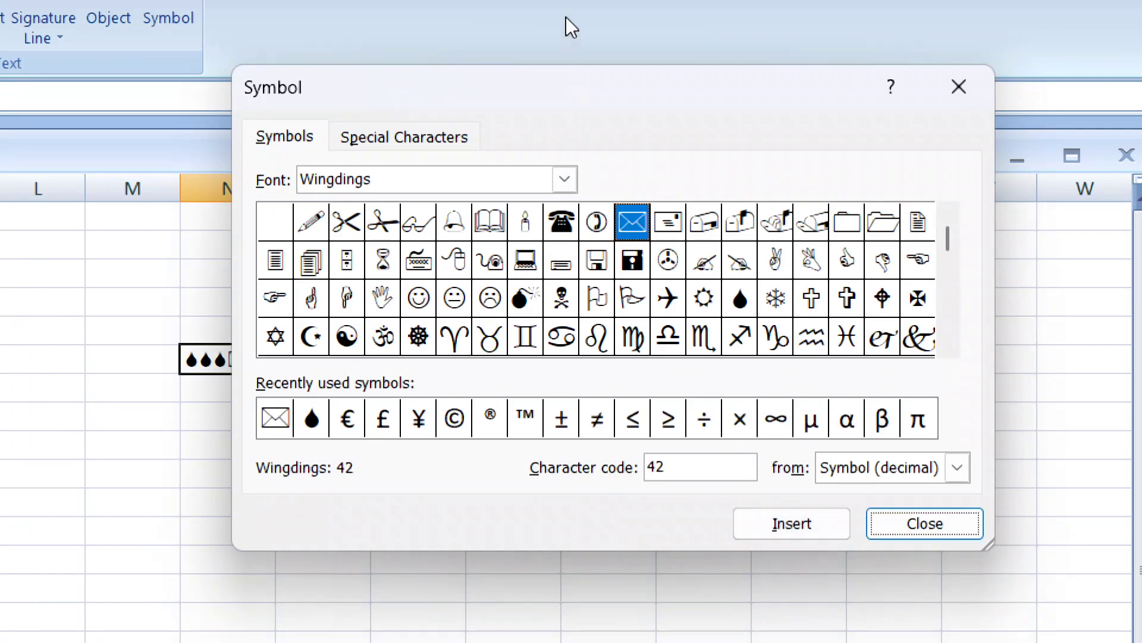
drag(590, 96, 710, 111)
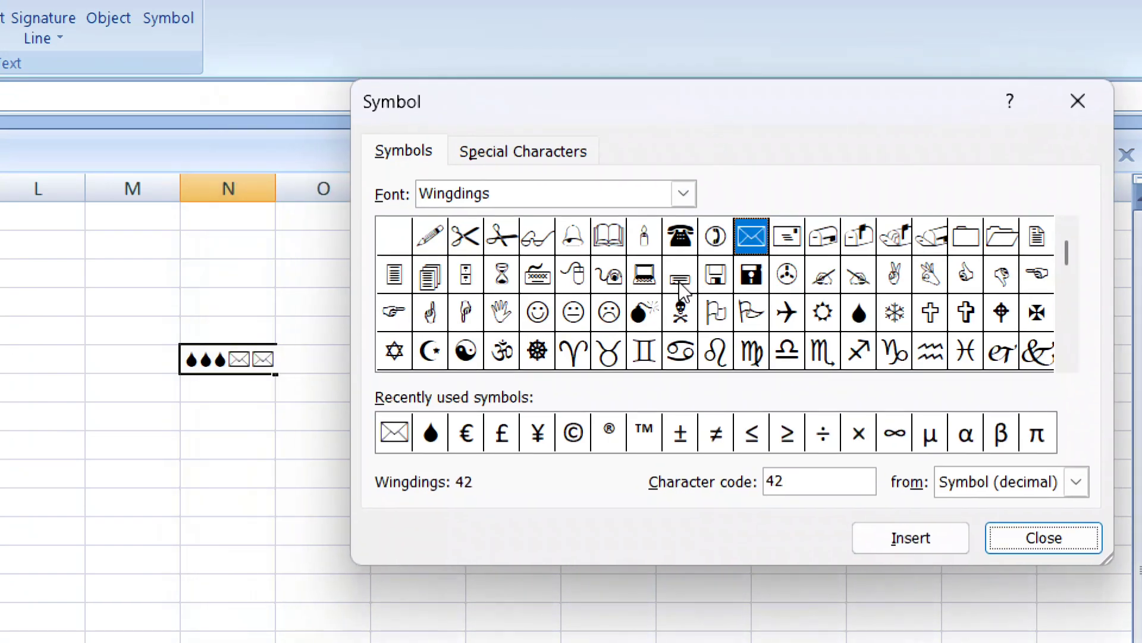
click(537, 241)
click(897, 541)
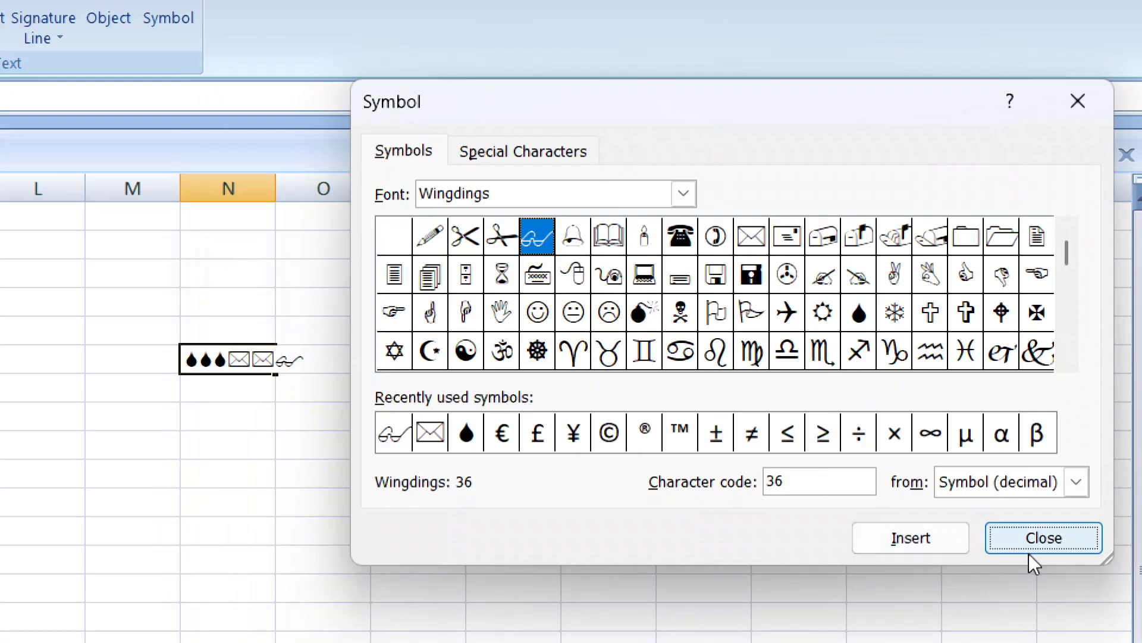
click(1068, 540)
click(104, 415)
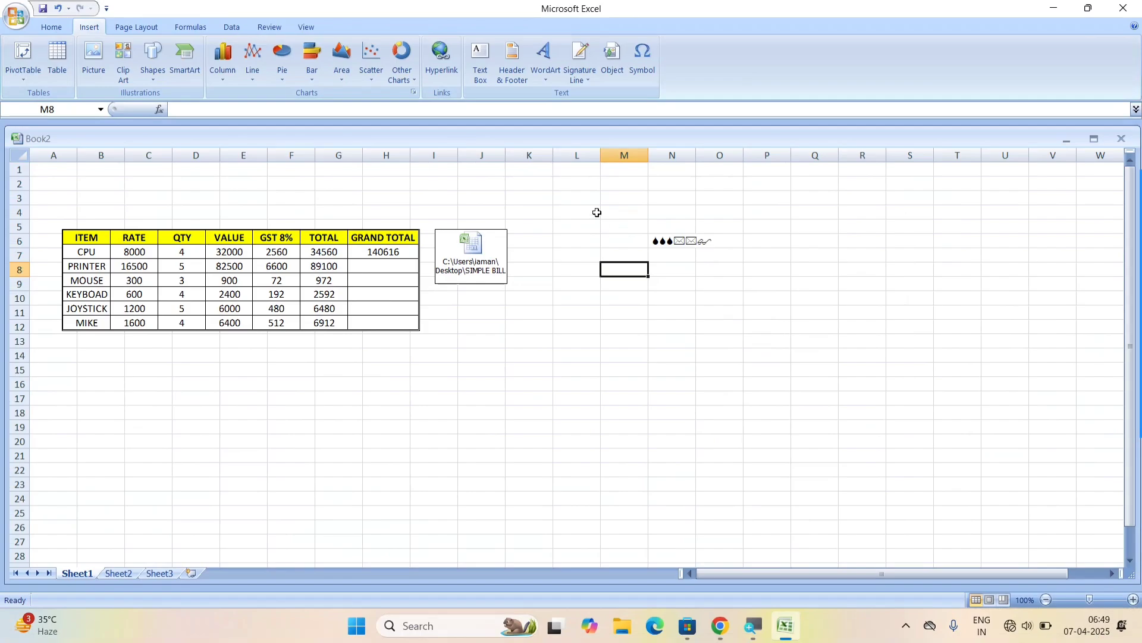
click(580, 369)
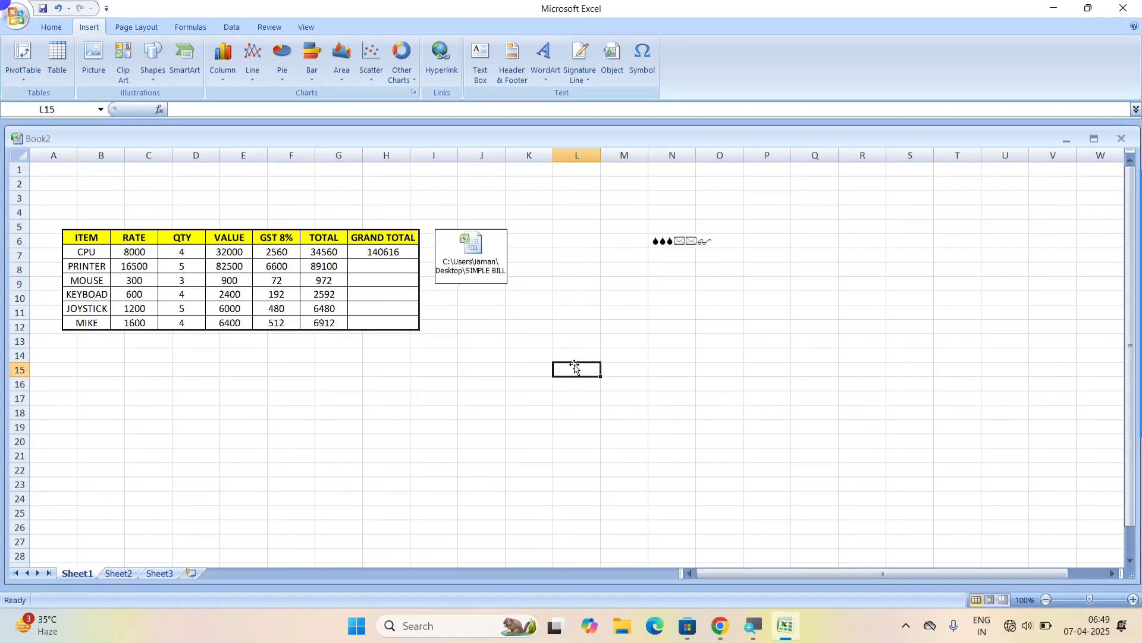